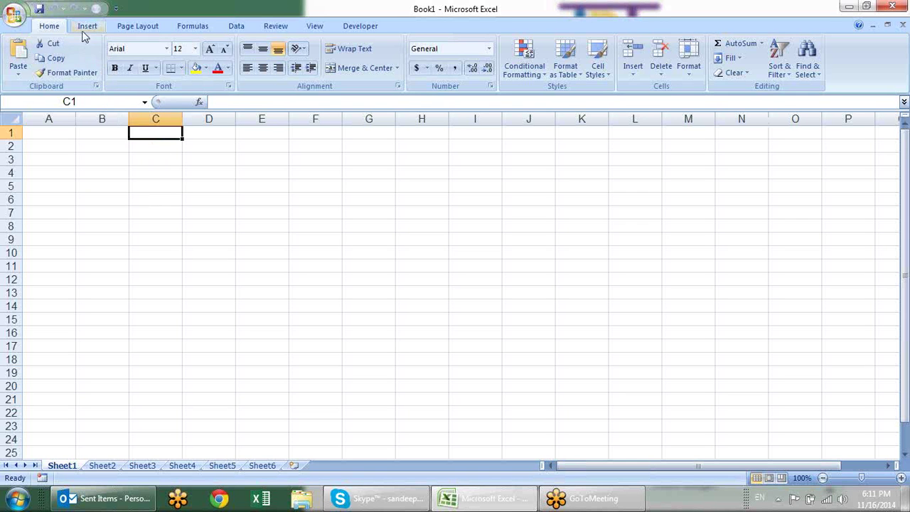
- Switch to the Formulas tab and browse the Function Library categories such as More Functions
{"action": "left_click", "coordinate": [194, 29]}
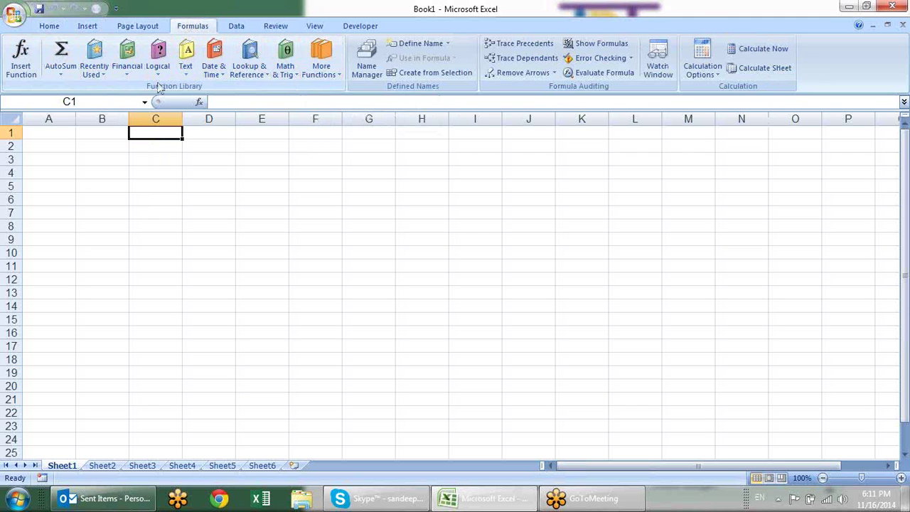
{"action": "left_click", "coordinate": [128, 71]}
{"action": "mouse_move", "coordinate": [186, 60]}
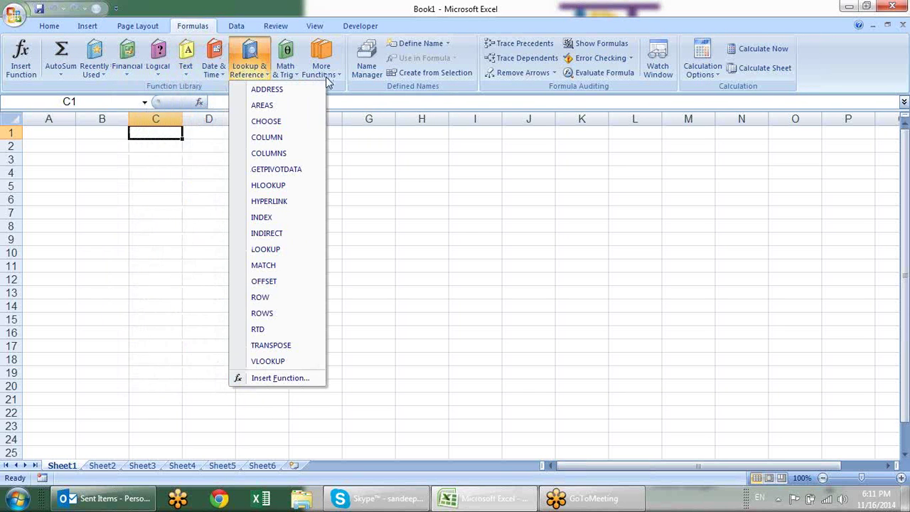
{"action": "mouse_move", "coordinate": [340, 89]}
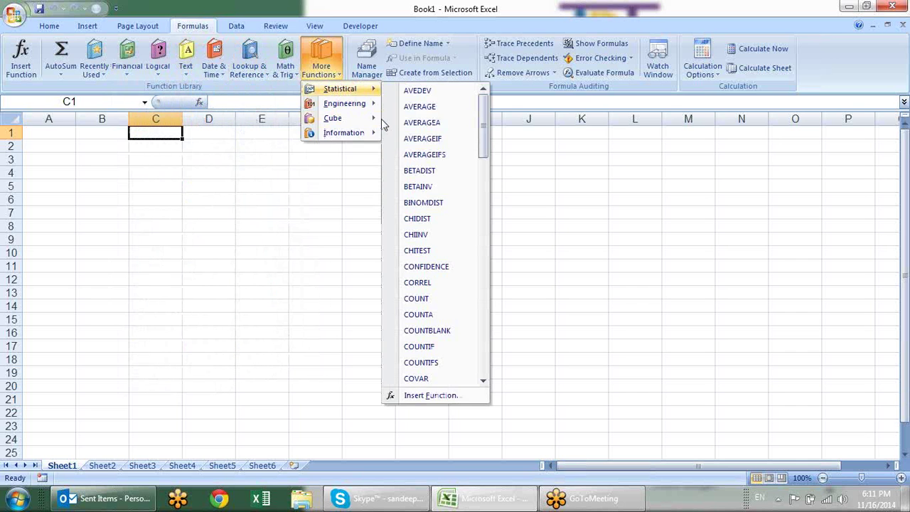
{"action": "mouse_move", "coordinate": [343, 133]}
{"action": "left_click", "coordinate": [159, 206]}
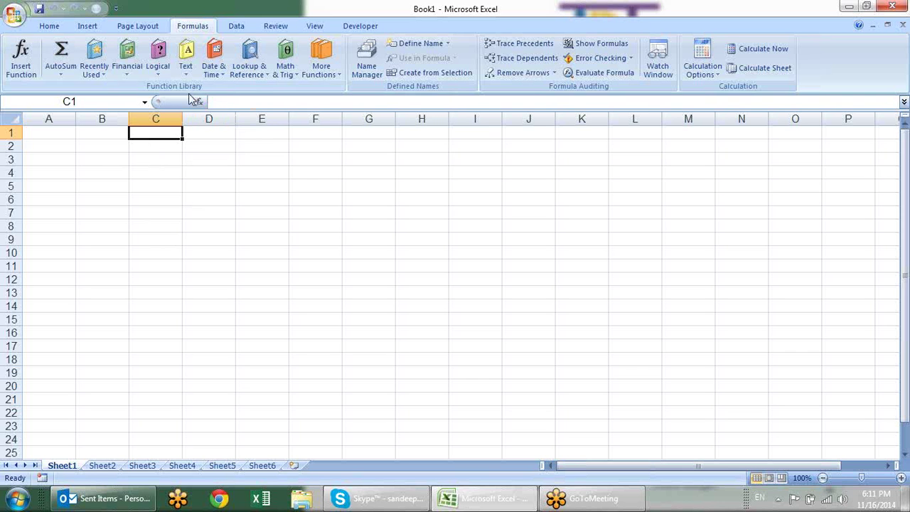
{"action": "left_click", "coordinate": [235, 103]}
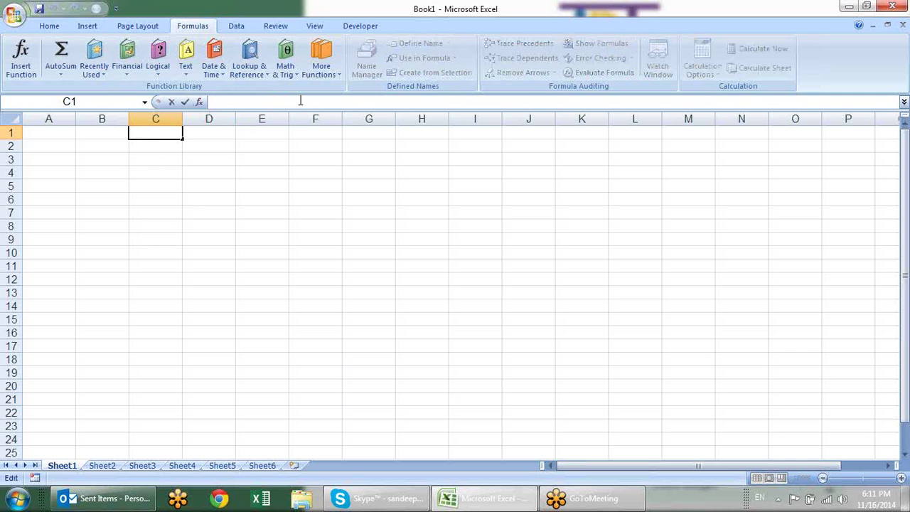
{"action": "type", "text": "="}
{"action": "type", "text": "sum"}
{"action": "key", "text": "Tab"}
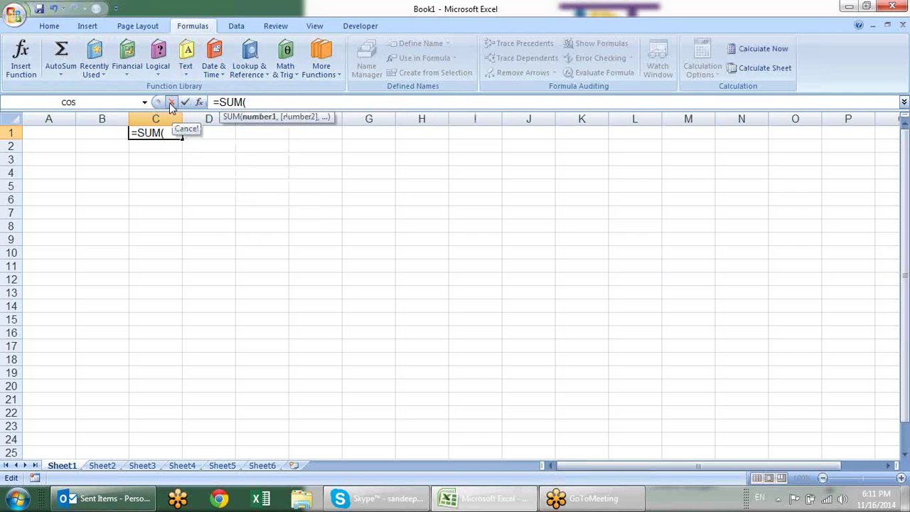
{"action": "left_click", "coordinate": [170, 103]}
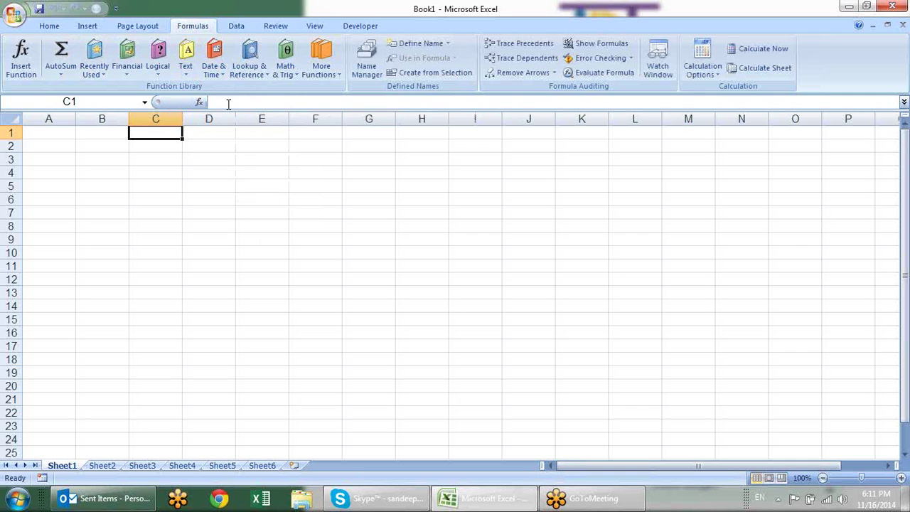
{"action": "left_click", "coordinate": [157, 145]}
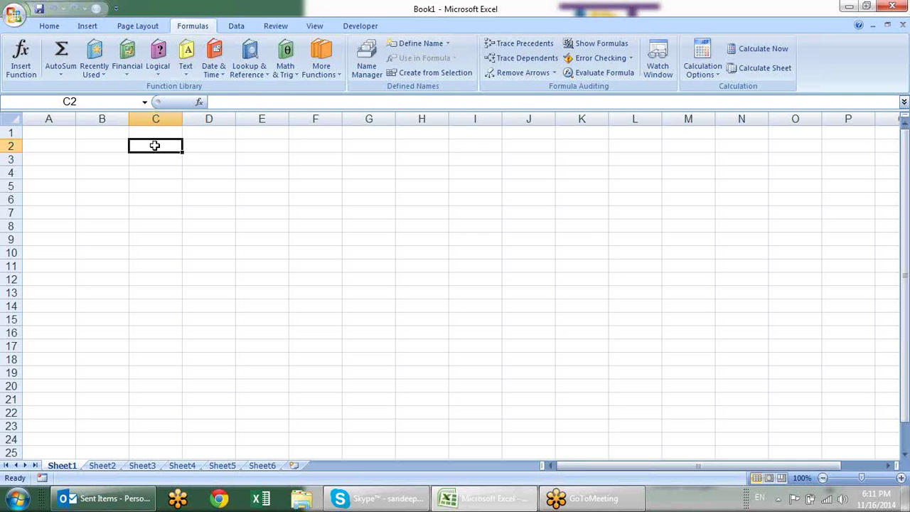
{"action": "type", "text": "sdfdf"}
{"action": "key", "text": "Escape"}
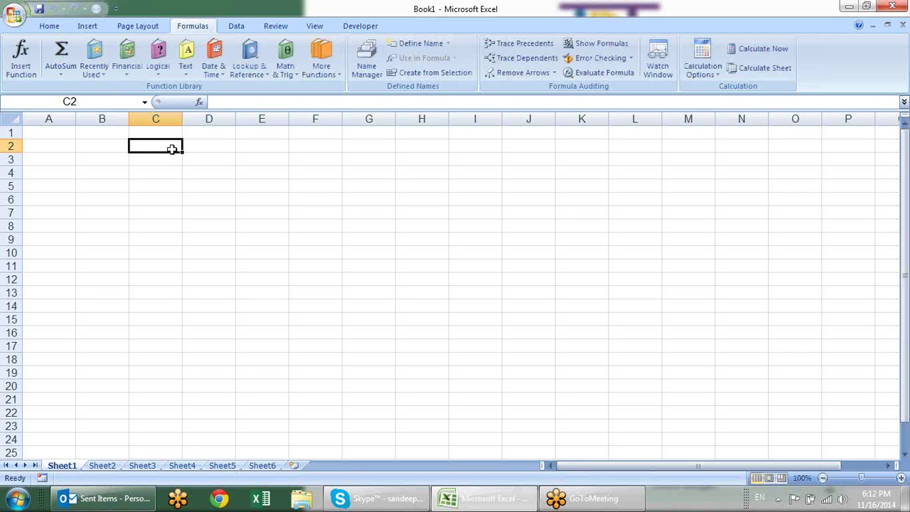
{"action": "type", "text": "=dsf"}
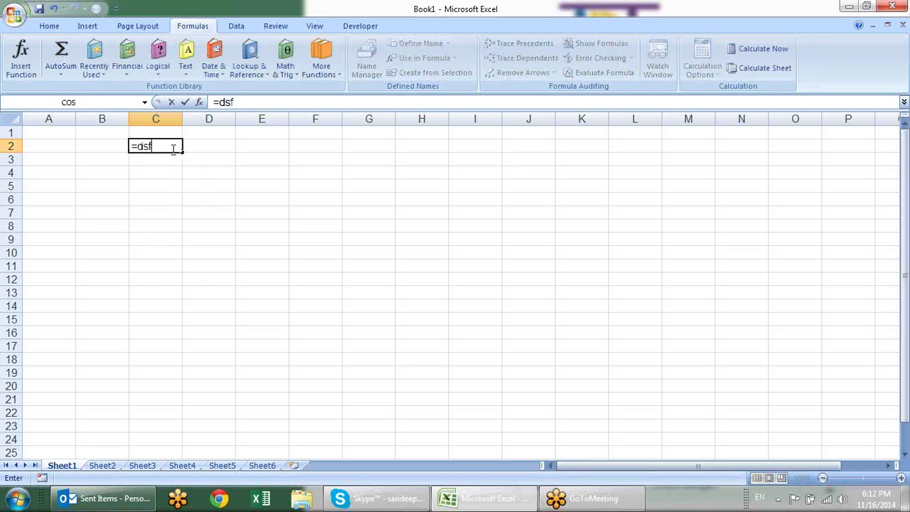
{"action": "type", "text": "o"}
{"action": "key", "text": "BackSpace"}
{"action": "key", "text": "BackSpace"}
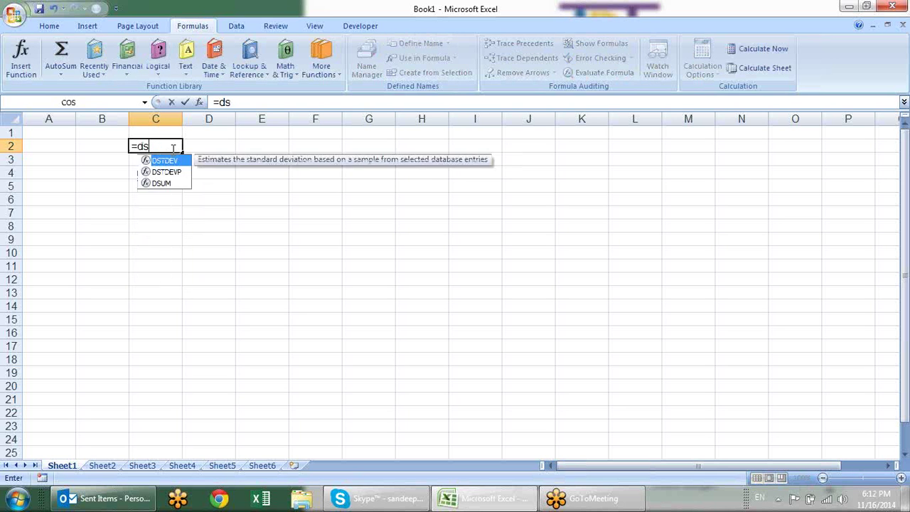
{"action": "key", "text": "BackSpace"}
{"action": "key", "text": "Escape"}
{"action": "left_click", "coordinate": [185, 172]}
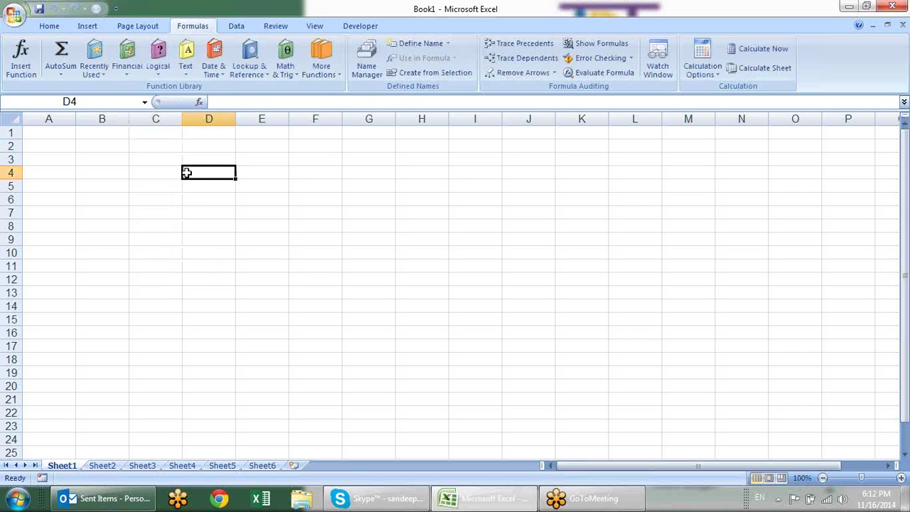
{"action": "left_click", "coordinate": [175, 145]}
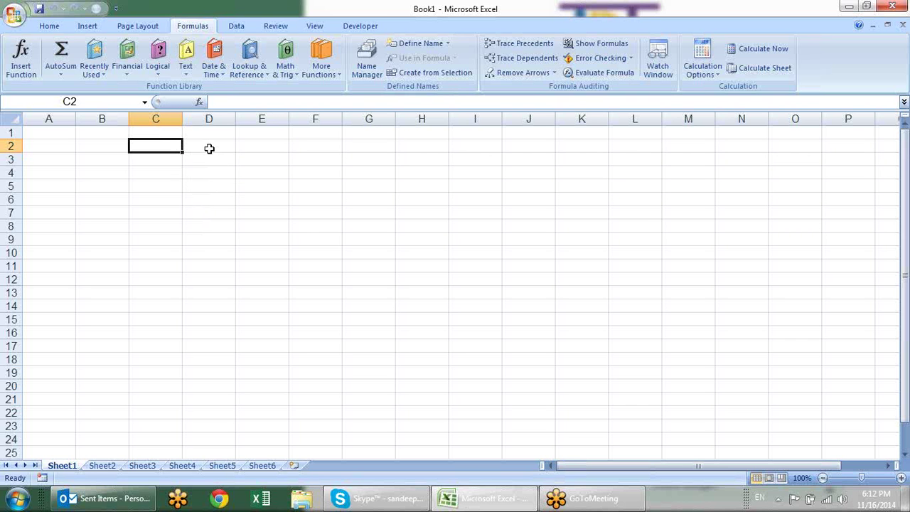
- Enter 'start' in D2 and the operators =, + and - in D3, D4 and D5
{"action": "left_click", "coordinate": [209, 148]}
{"action": "type", "text": "start"}
{"action": "key", "text": "Return"}
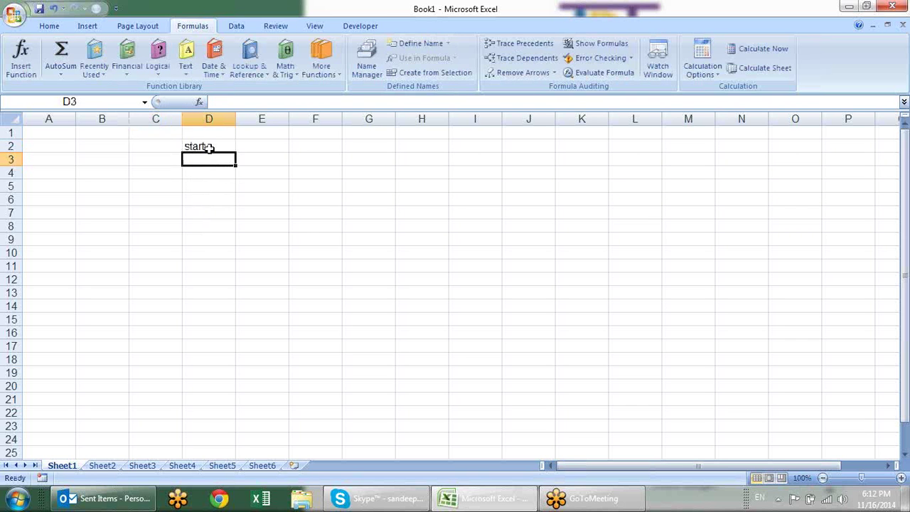
{"action": "type", "text": "="}
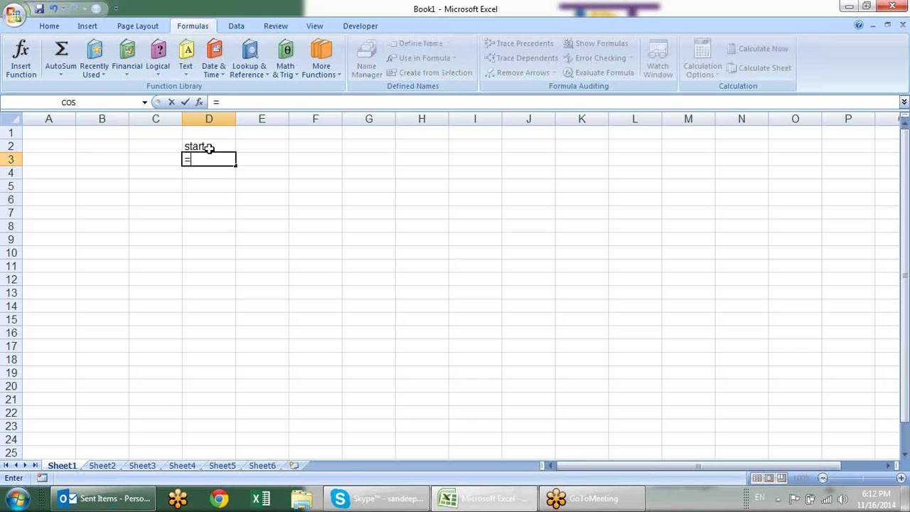
{"action": "key", "text": "Return"}
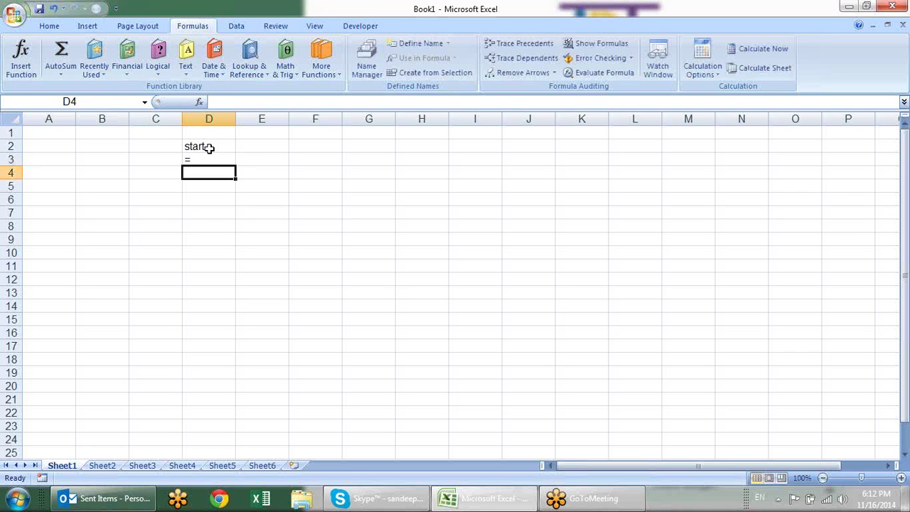
{"action": "type", "text": "+"}
{"action": "key", "text": "Return"}
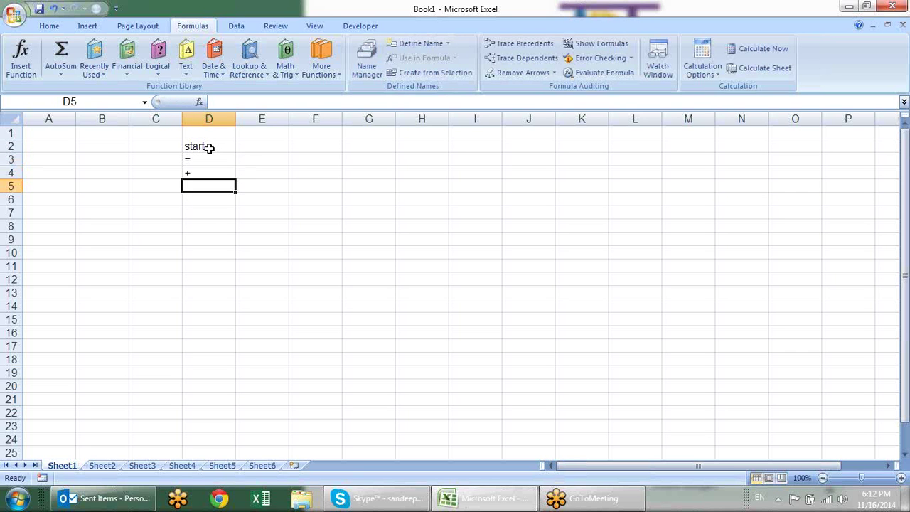
{"action": "type", "text": "-"}
{"action": "key", "text": "Return"}
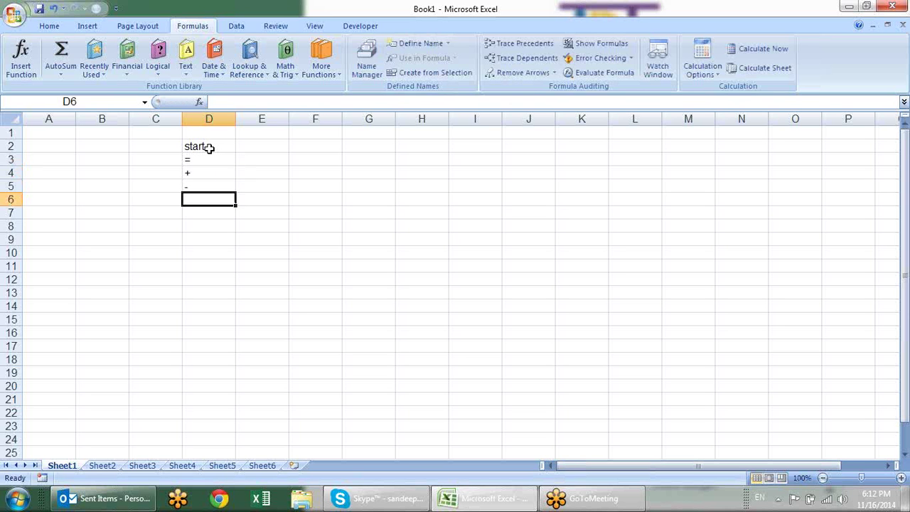
{"action": "key", "text": "Return"}
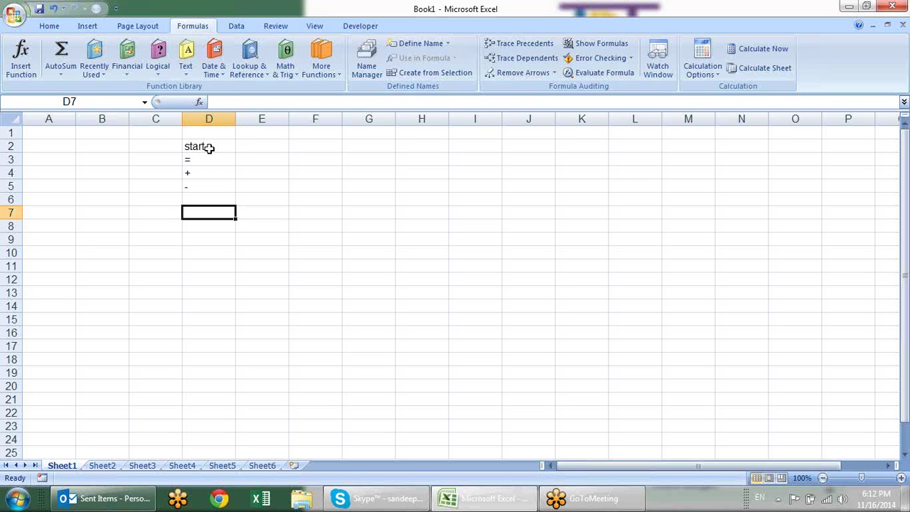
{"action": "key", "text": "Left"}
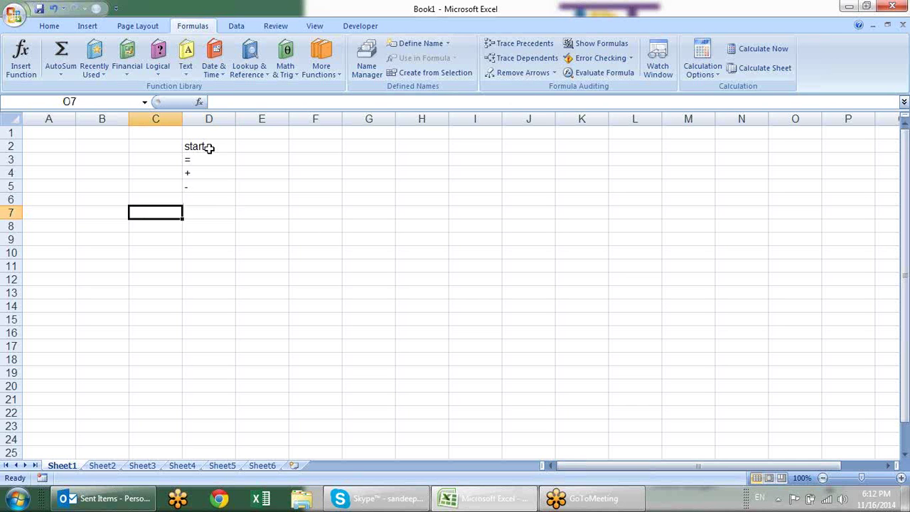
- Enter the numbers 10 in B7 and 20 in C7
{"action": "left_click", "coordinate": [113, 214]}
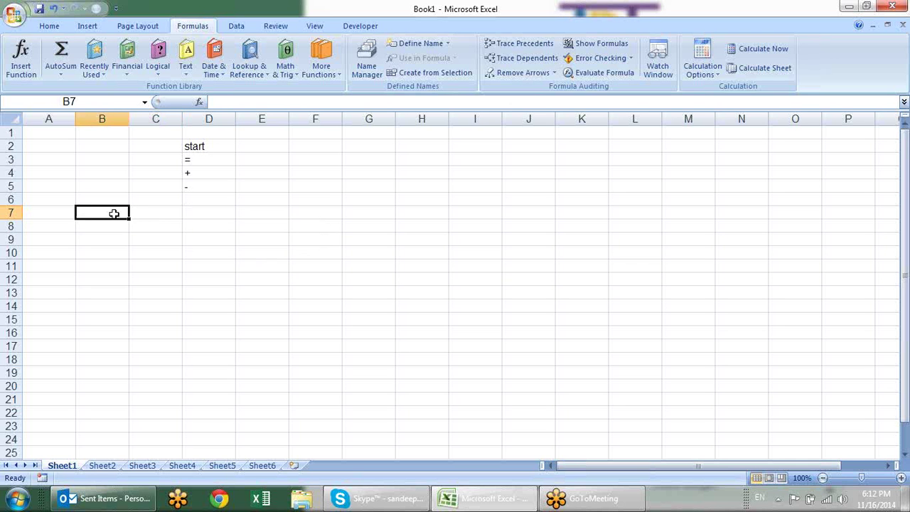
{"action": "type", "text": "10"}
{"action": "key", "text": "Tab"}
{"action": "type", "text": "20"}
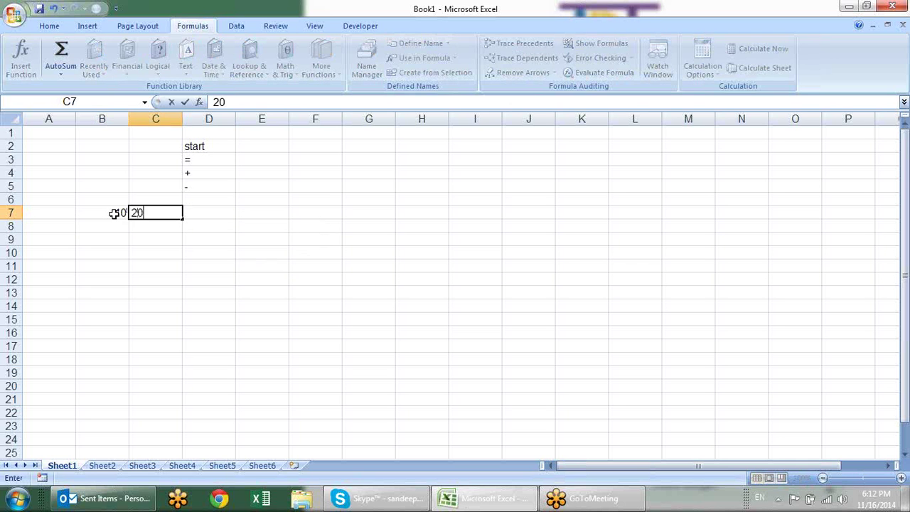
{"action": "key", "text": "Return"}
- Put =B7+C7 in B8 and =10+20 in C8, both giving 30
{"action": "type", "text": "="}
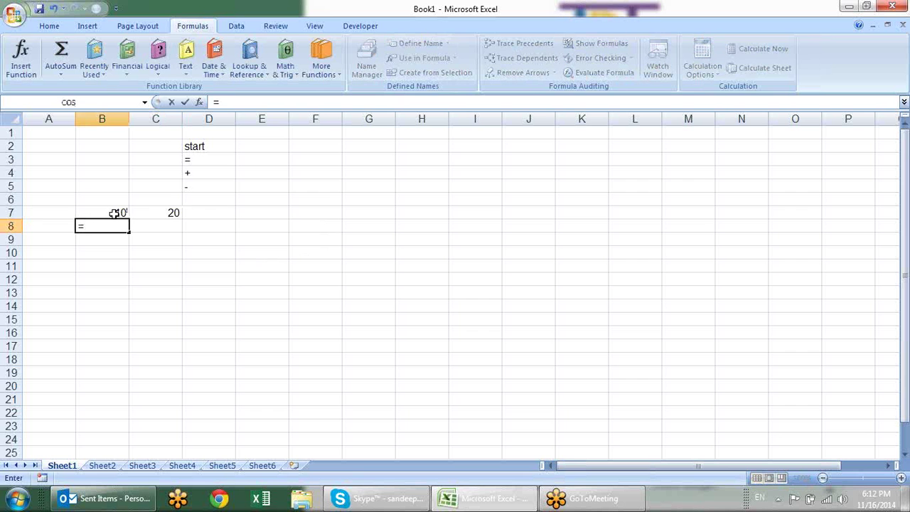
{"action": "left_click", "coordinate": [114, 214]}
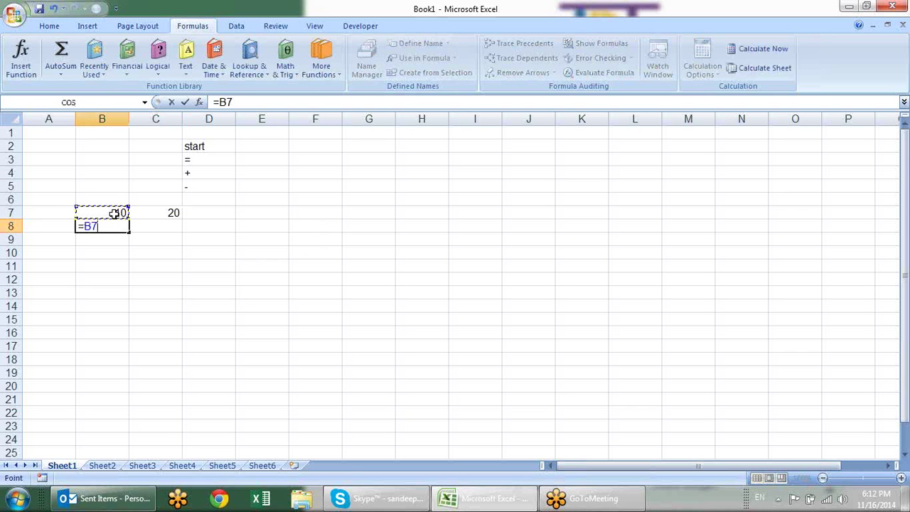
{"action": "type", "text": "+"}
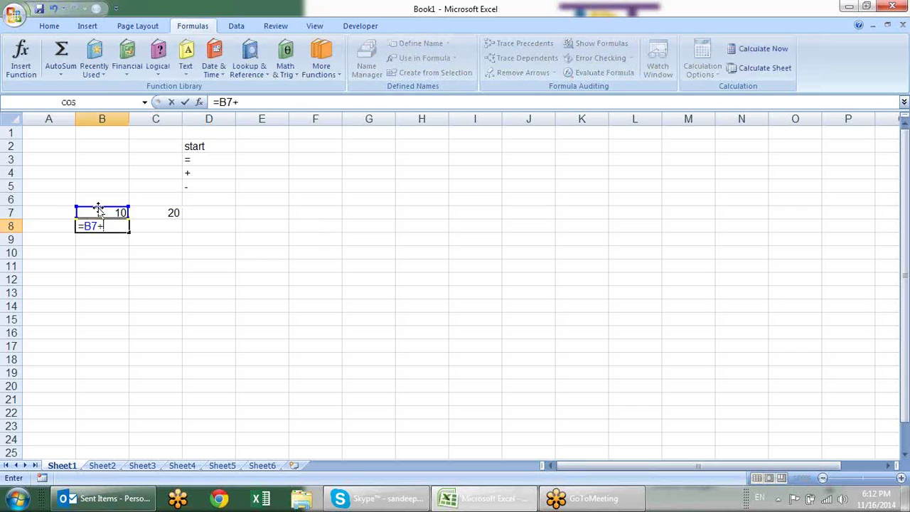
{"action": "left_click", "coordinate": [174, 213]}
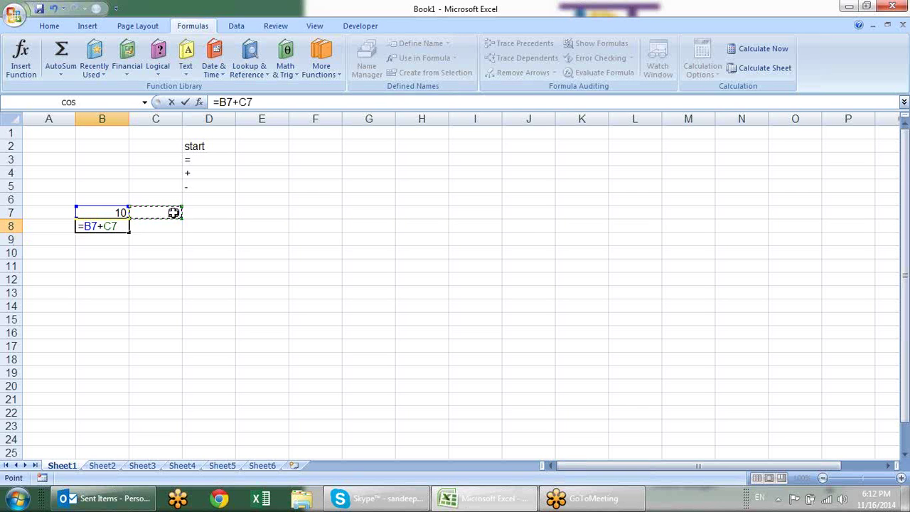
{"action": "key", "text": "Return"}
{"action": "key", "text": "Up"}
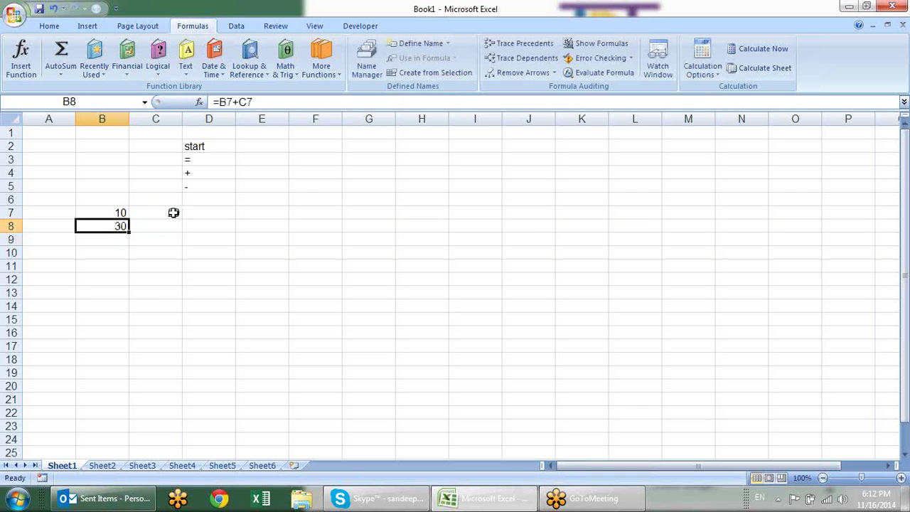
{"action": "key", "text": "Right"}
{"action": "type", "text": "="}
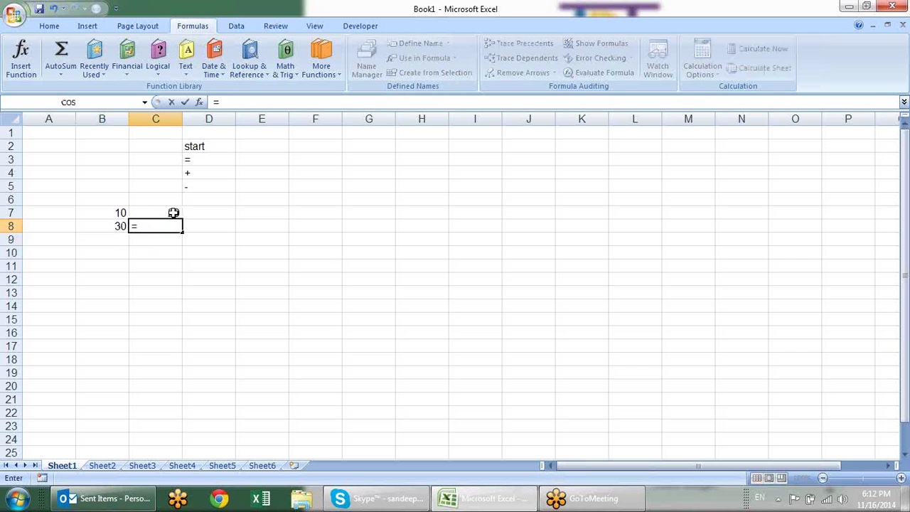
{"action": "type", "text": "10+"}
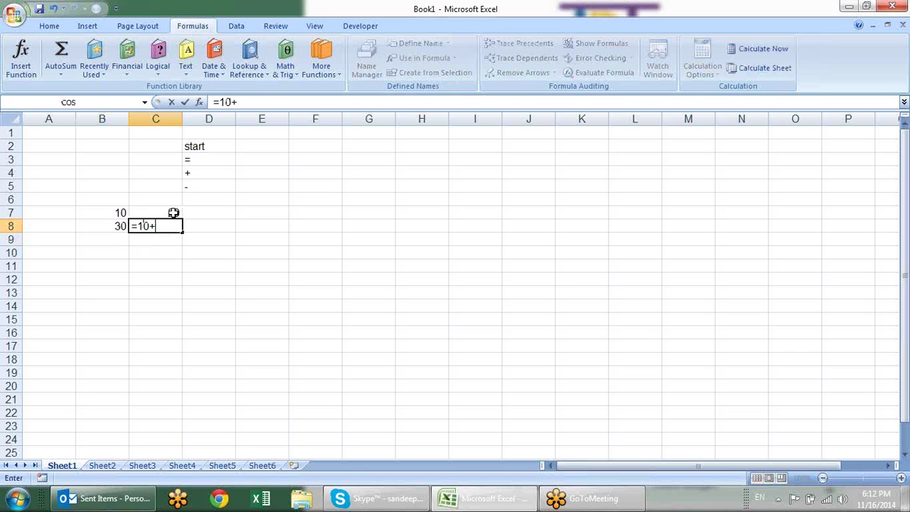
{"action": "type", "text": "20"}
{"action": "key", "text": "Return"}
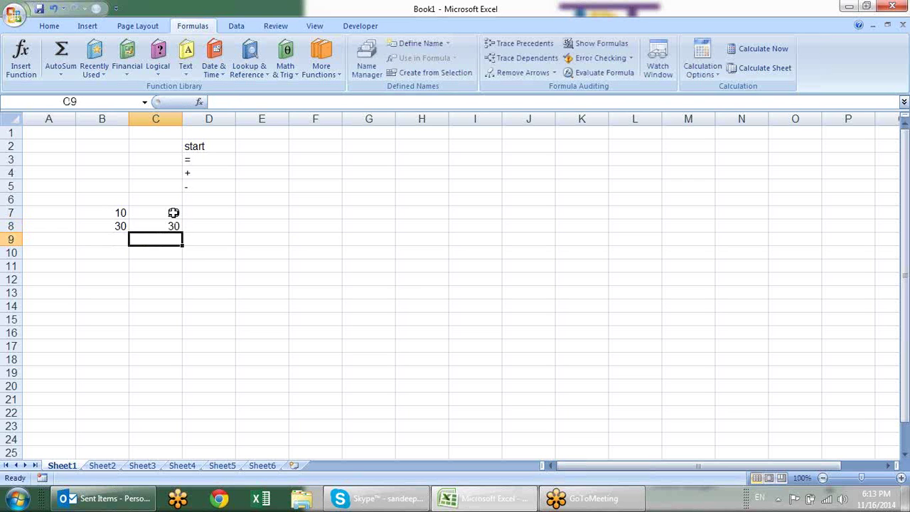
- Enter ="sandeep" in C9 and the empty-text formula ="" in C10
{"action": "type", "text": "="}
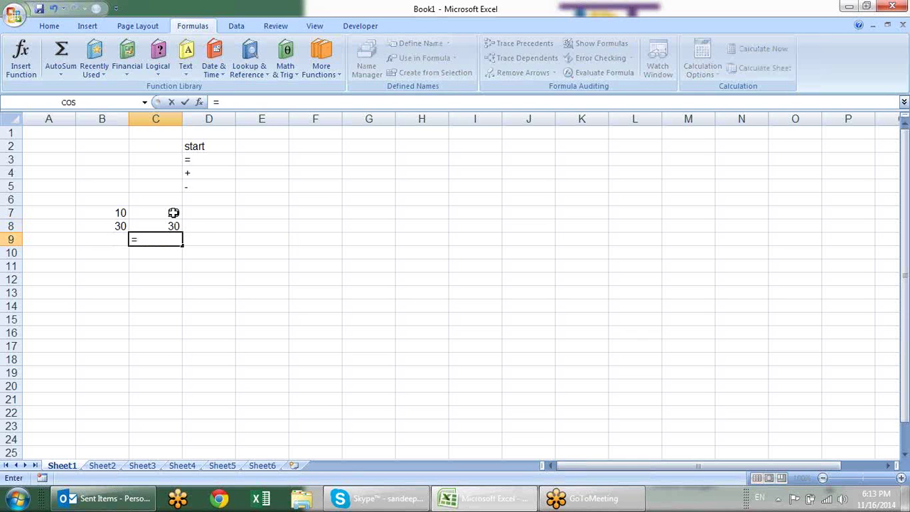
{"action": "type", "text": "\""}
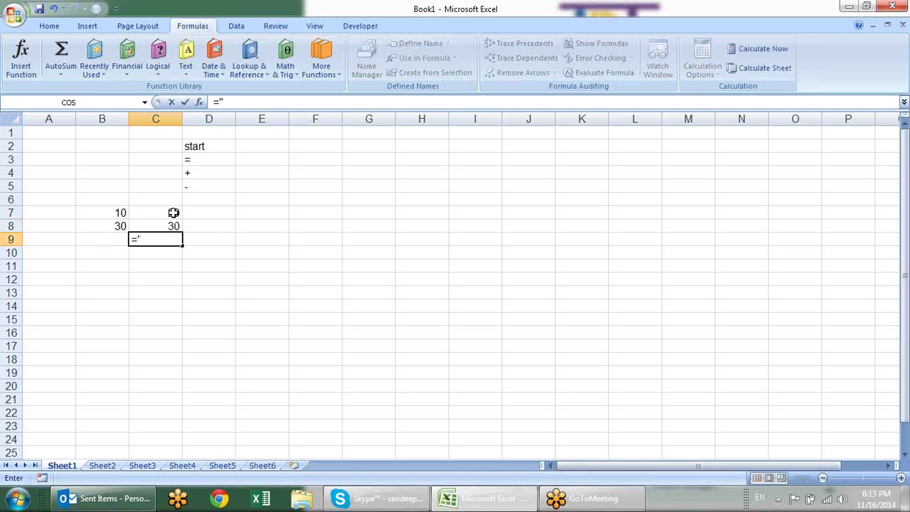
{"action": "type", "text": "sandeep"}
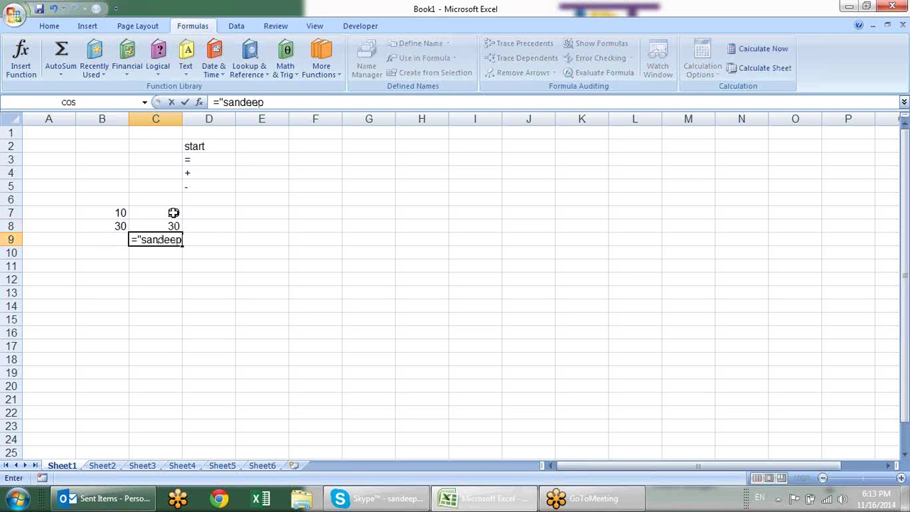
{"action": "type", "text": "\""}
{"action": "key", "text": "Return"}
{"action": "type", "text": "="}
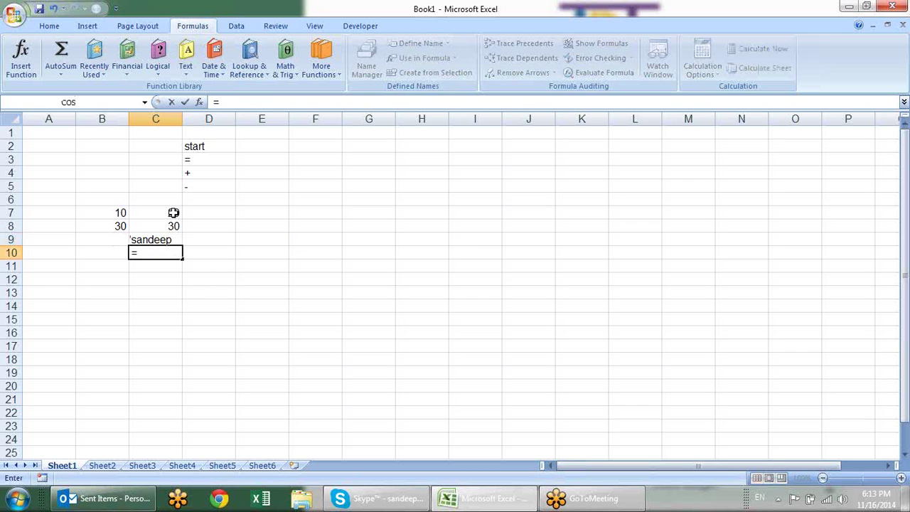
{"action": "type", "text": "\"\""}
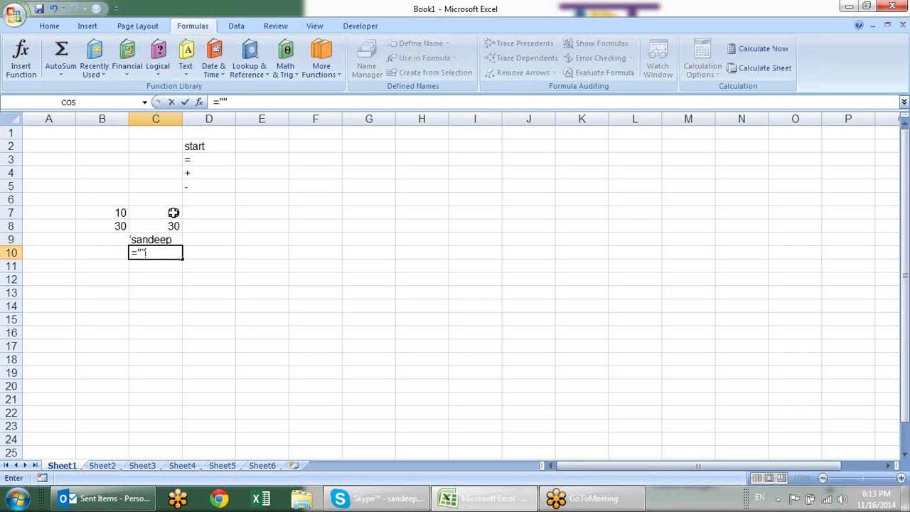
{"action": "key", "text": "Return"}
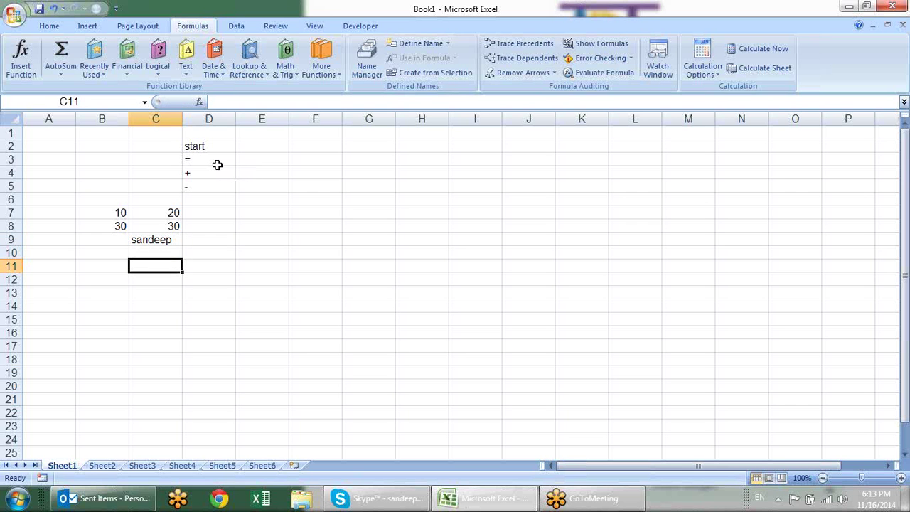
- Enter =+B7+C7 in D7 so it shows 30
{"action": "left_click", "coordinate": [217, 163]}
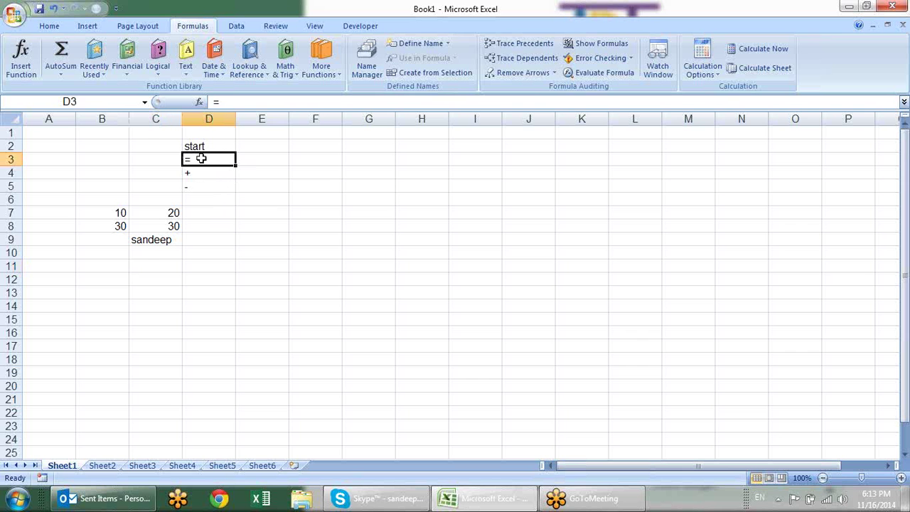
{"action": "left_click", "coordinate": [207, 177]}
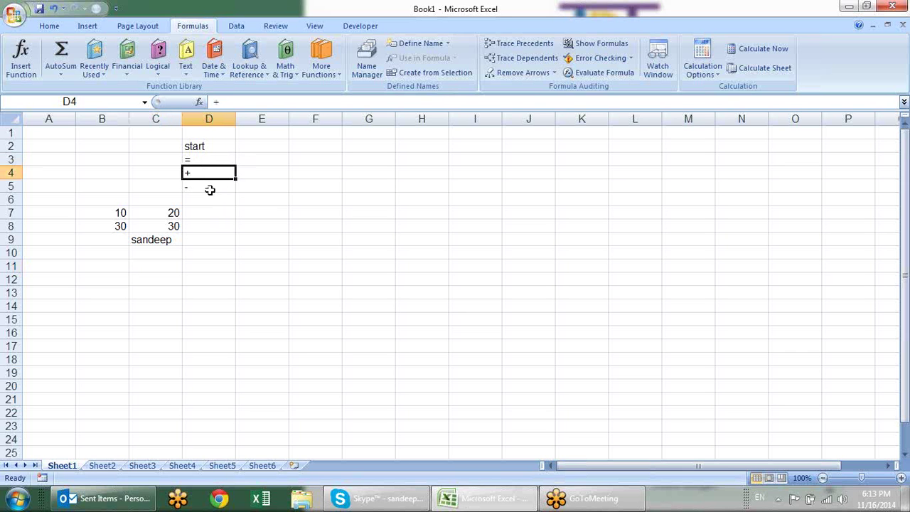
{"action": "left_click", "coordinate": [209, 187]}
{"action": "left_click", "coordinate": [204, 212]}
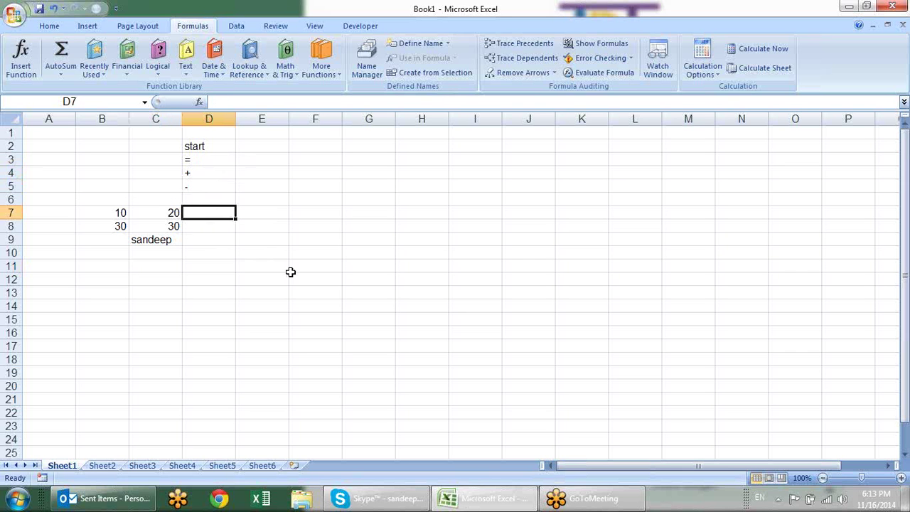
{"action": "type", "text": "="}
{"action": "key", "text": "Escape"}
{"action": "type", "text": "+"}
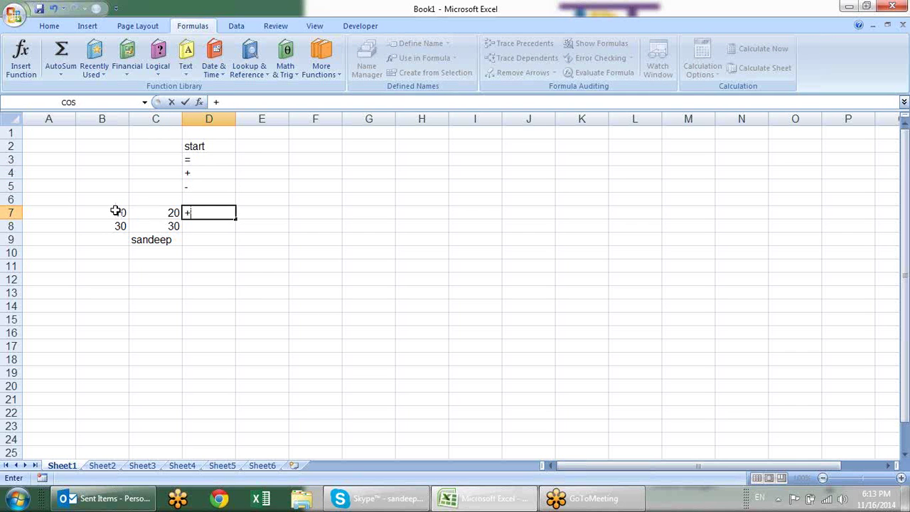
{"action": "left_click", "coordinate": [116, 212]}
{"action": "type", "text": "+"}
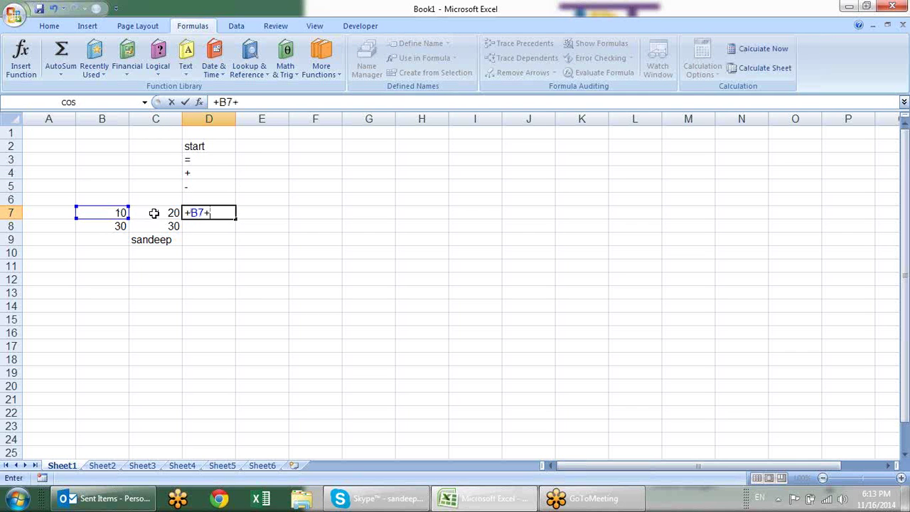
{"action": "left_click", "coordinate": [152, 211]}
{"action": "key", "text": "Return"}
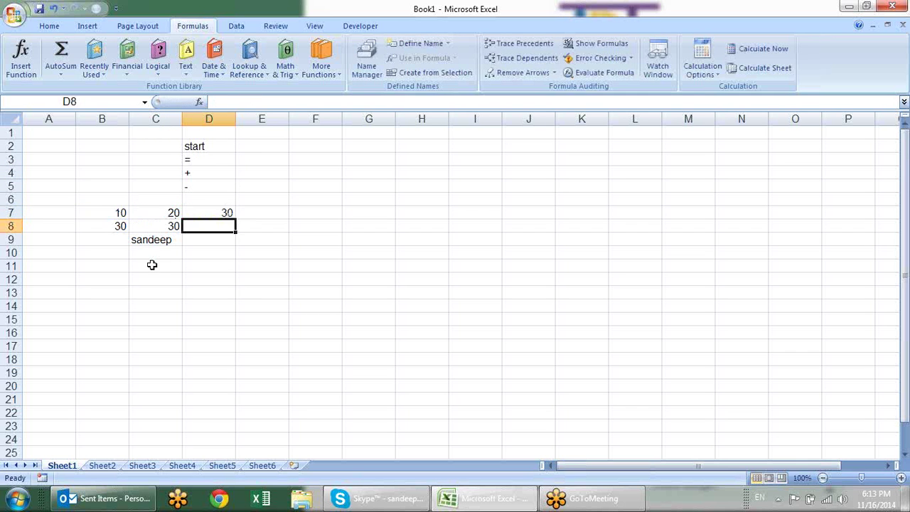
- Enter =-B7+C7 in D8 so it shows 10
{"action": "type", "text": "-"}
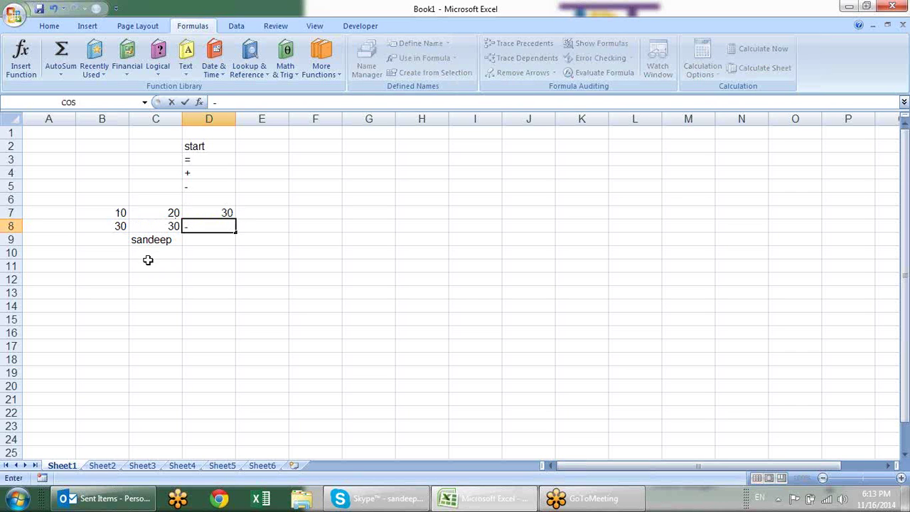
{"action": "left_click", "coordinate": [121, 224]}
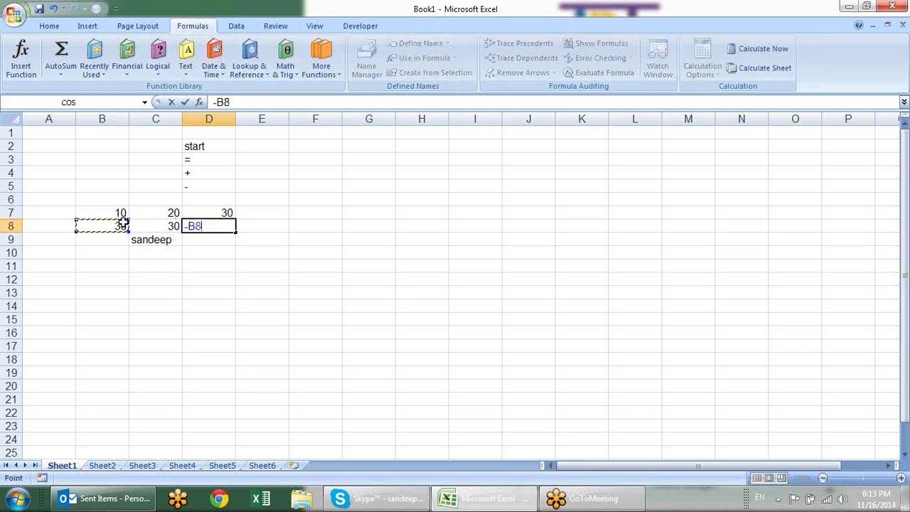
{"action": "left_click", "coordinate": [122, 212]}
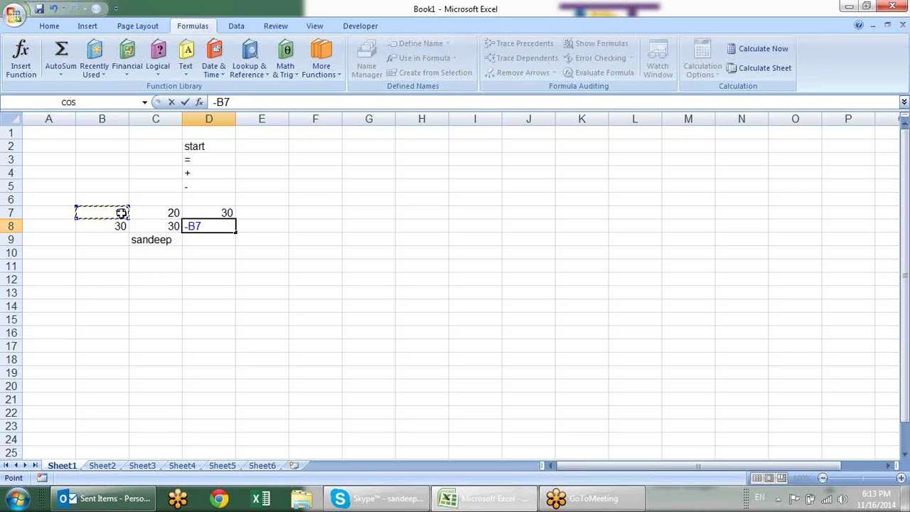
{"action": "type", "text": "+"}
{"action": "left_click", "coordinate": [162, 212]}
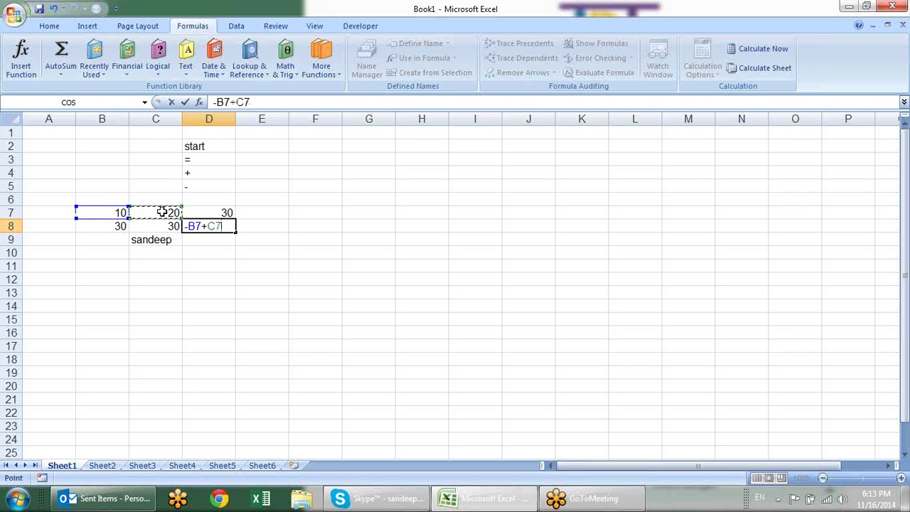
{"action": "key", "text": "Return"}
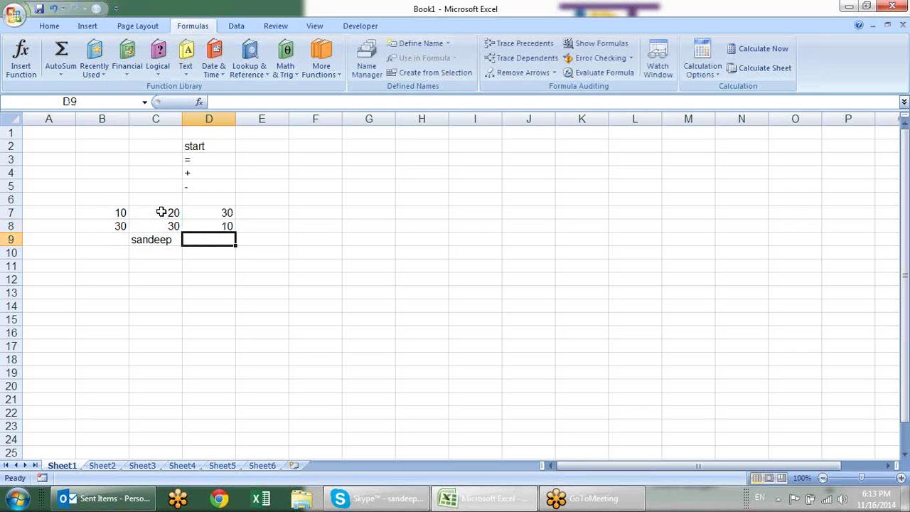
- Inspect the D7 and D8 formulas to show their cell references, leaving them unchanged
{"action": "left_click", "coordinate": [107, 212]}
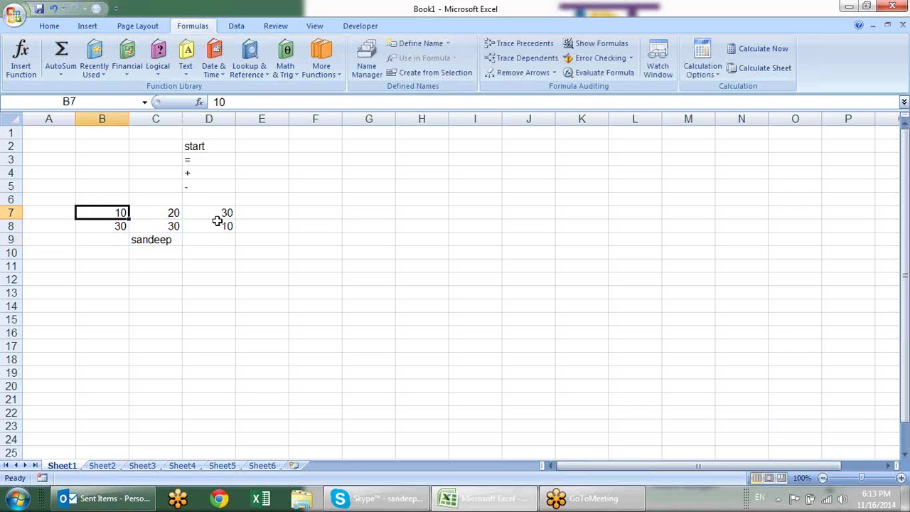
{"action": "left_click", "coordinate": [217, 224]}
{"action": "double_click", "coordinate": [217, 224]}
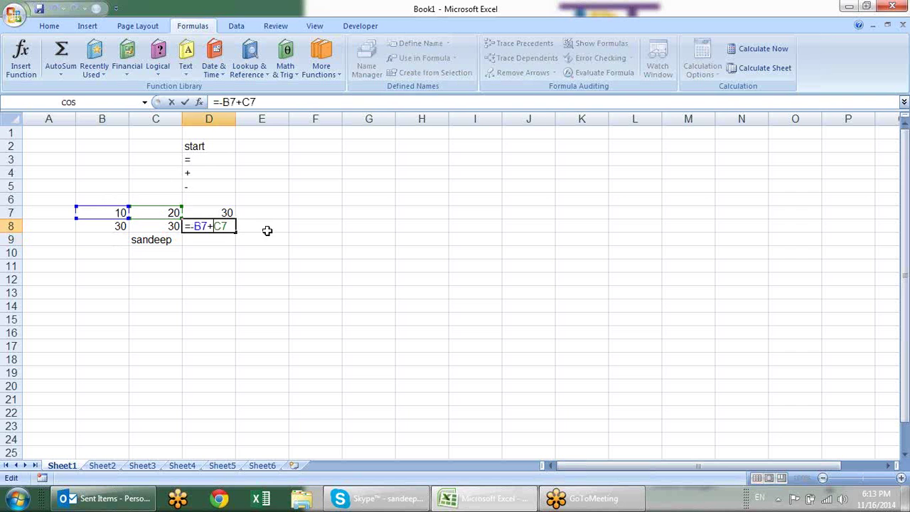
{"action": "key", "text": "Escape"}
{"action": "double_click", "coordinate": [220, 212]}
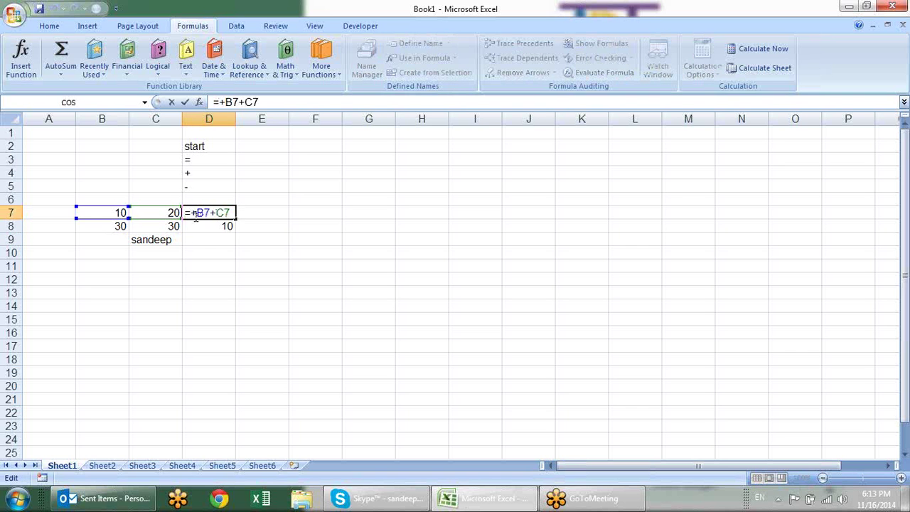
{"action": "left_click", "coordinate": [207, 227]}
{"action": "double_click", "coordinate": [208, 226]}
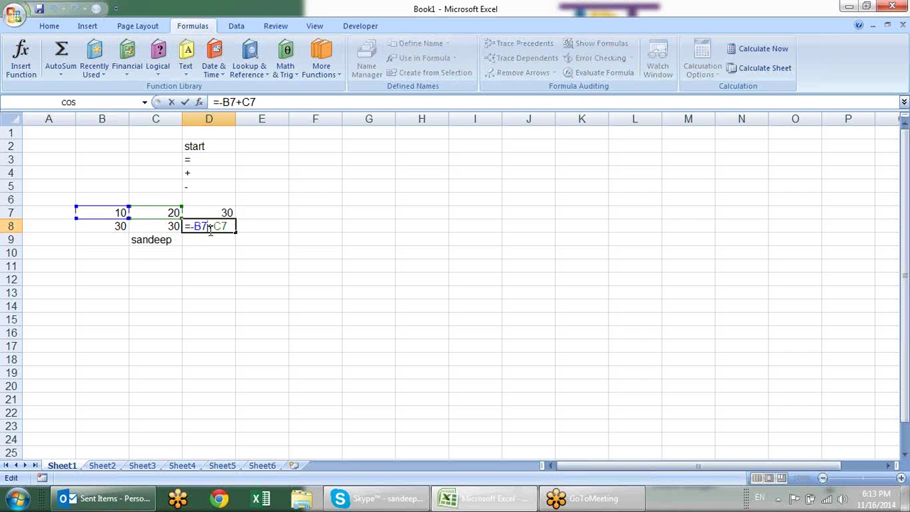
{"action": "key", "text": "Escape"}
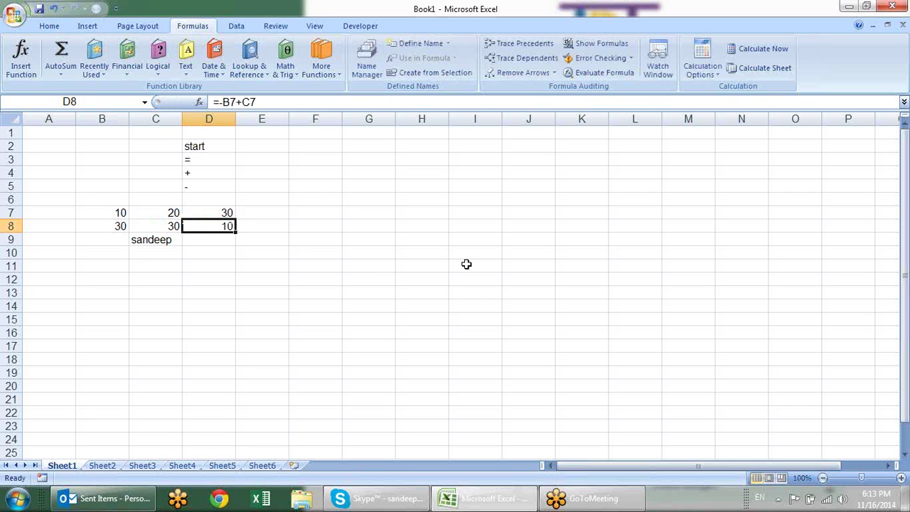
- Point out the =, + and - symbols and select D3:D5
{"action": "left_click", "coordinate": [211, 171]}
{"action": "left_click", "coordinate": [218, 156]}
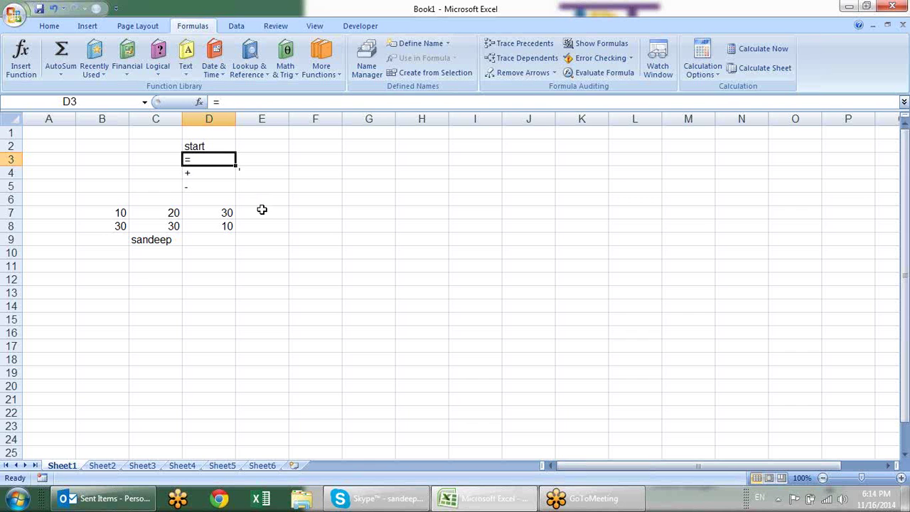
{"action": "left_click_drag", "start_coordinate": [223, 190], "coordinate": [217, 162]}
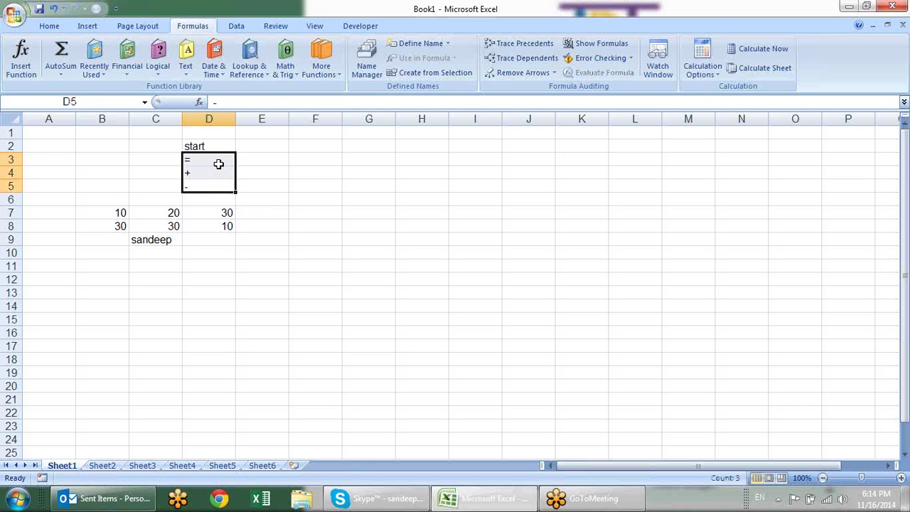
{"action": "left_click", "coordinate": [286, 307]}
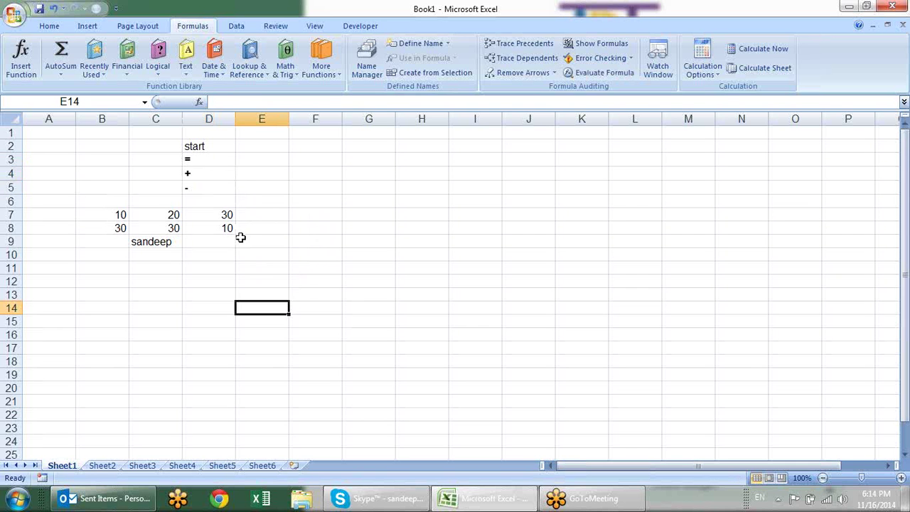
- Reopen the D7 formula to highlight the B7 reference and plus sign, without changing it
{"action": "double_click", "coordinate": [223, 214]}
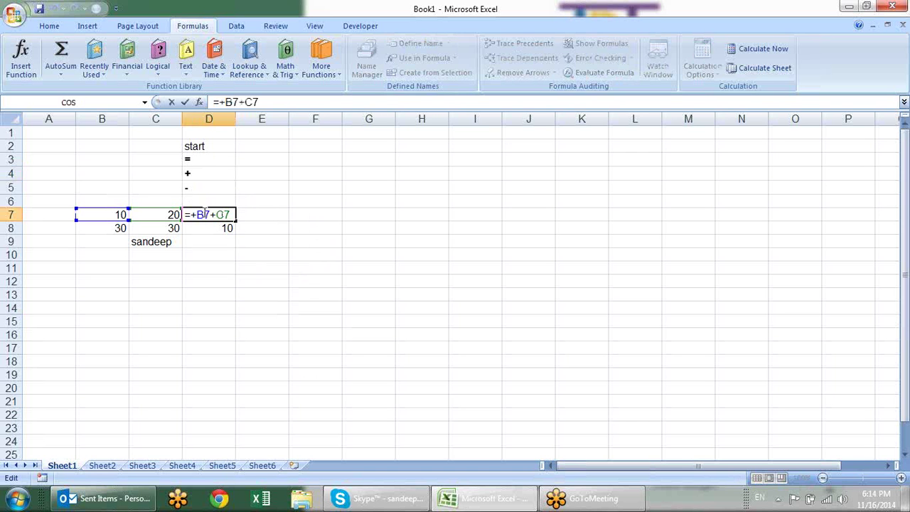
{"action": "left_click_drag", "start_coordinate": [196, 214], "coordinate": [213, 213]}
{"action": "key", "text": "Escape"}
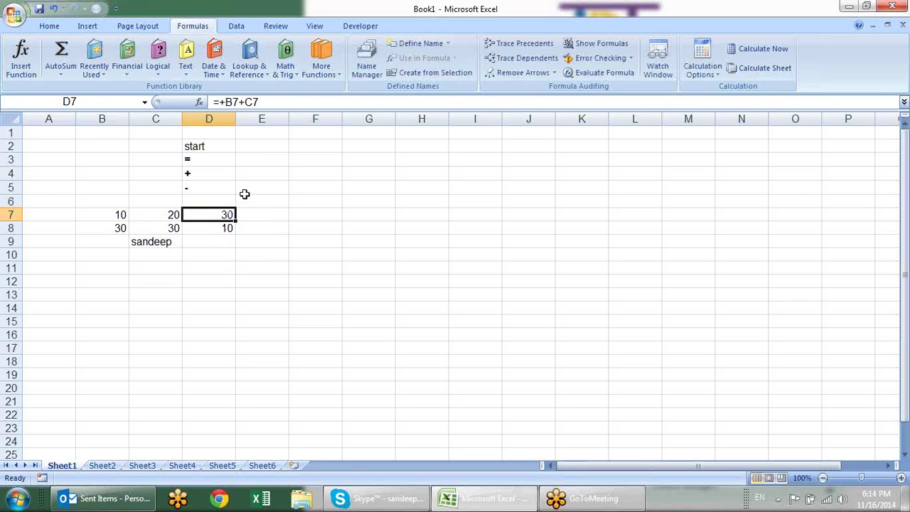
{"action": "double_click", "coordinate": [225, 213]}
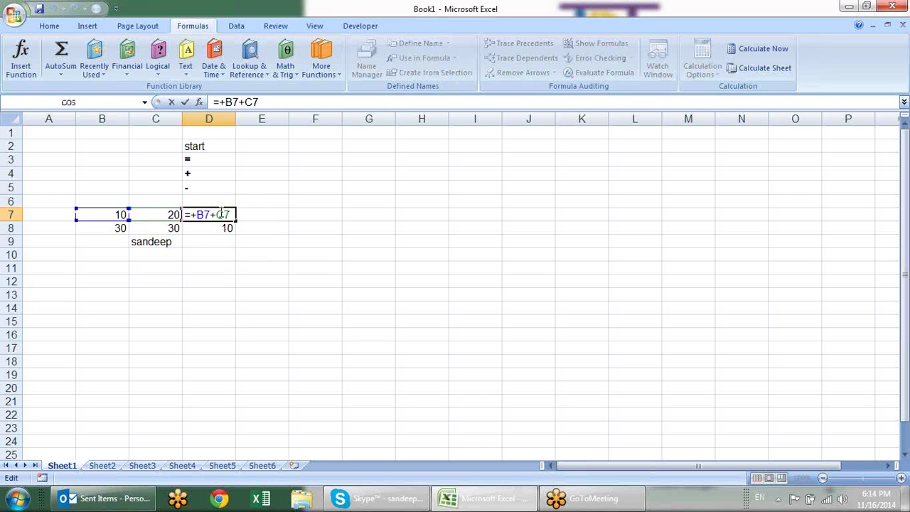
{"action": "double_click", "coordinate": [212, 215]}
{"action": "key", "text": "Escape"}
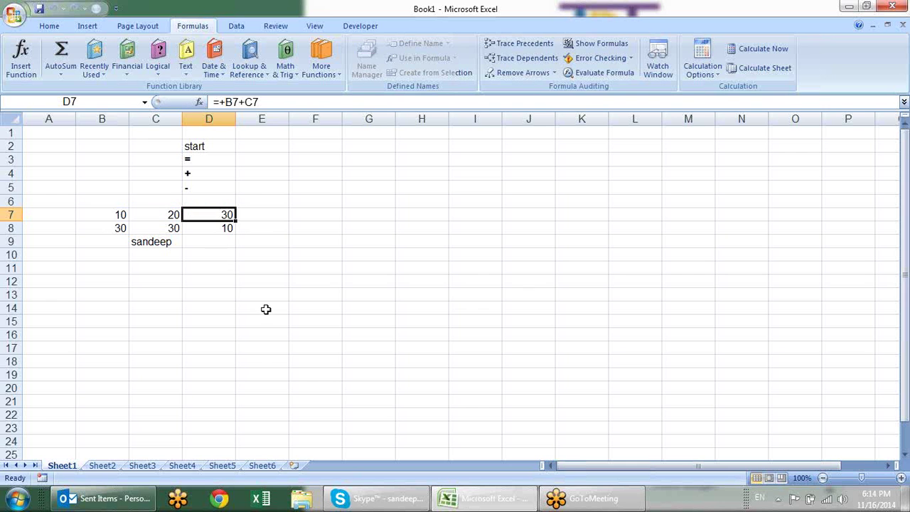
{"action": "left_click", "coordinate": [299, 146]}
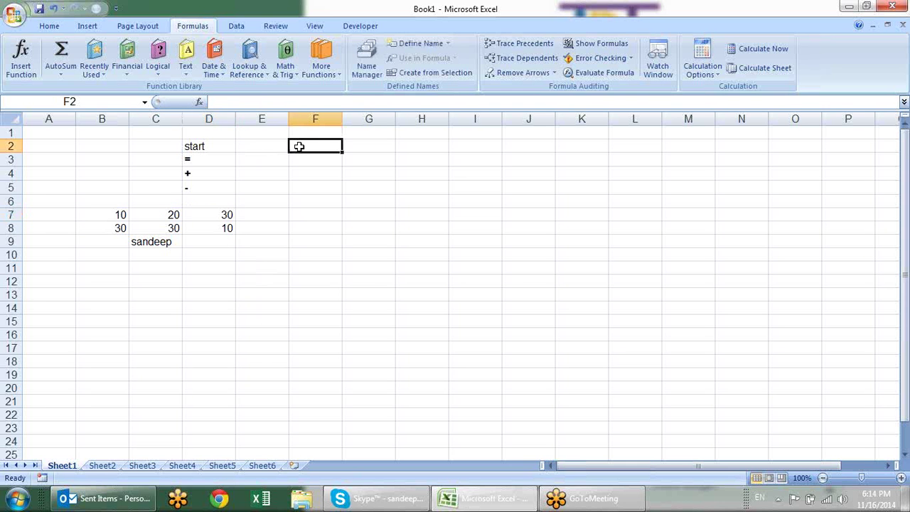
- Add a 'maths' heading in F2 with + and - in F3 and F4
{"action": "type", "text": "math"}
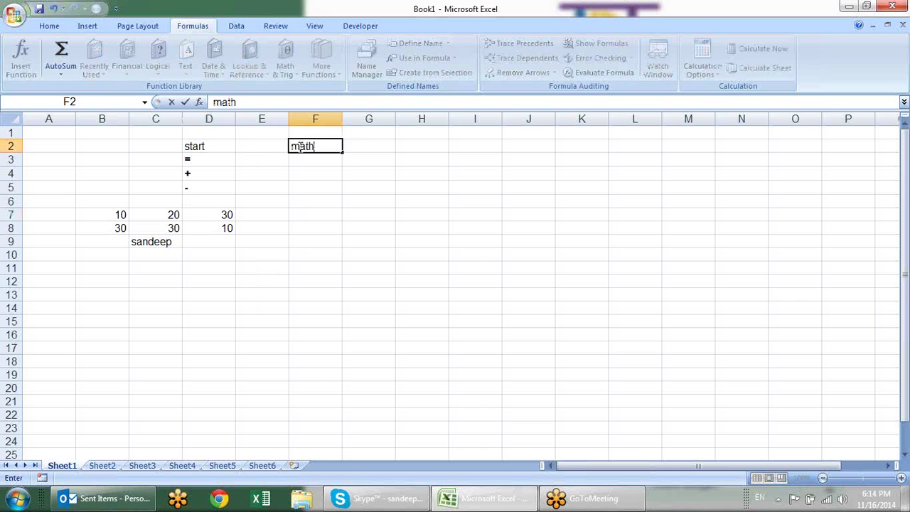
{"action": "type", "text": "s"}
{"action": "key", "text": "Return"}
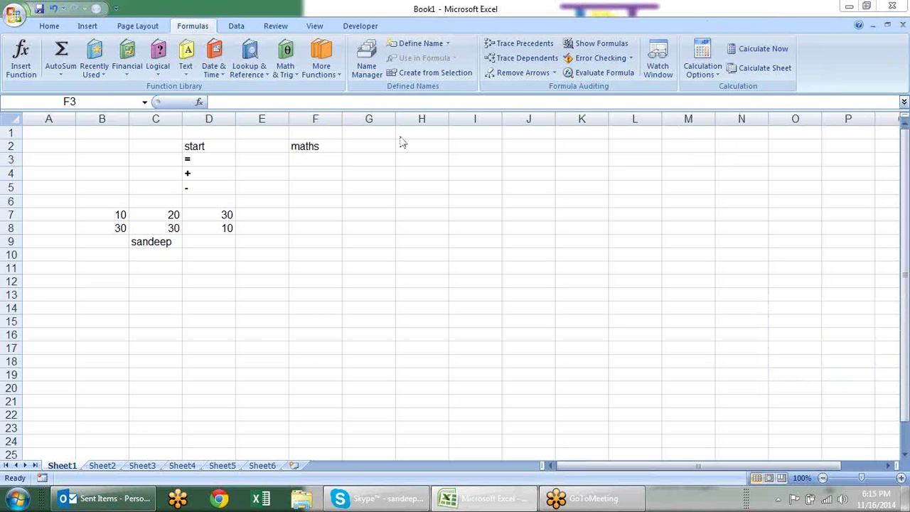
{"action": "left_click", "coordinate": [315, 161]}
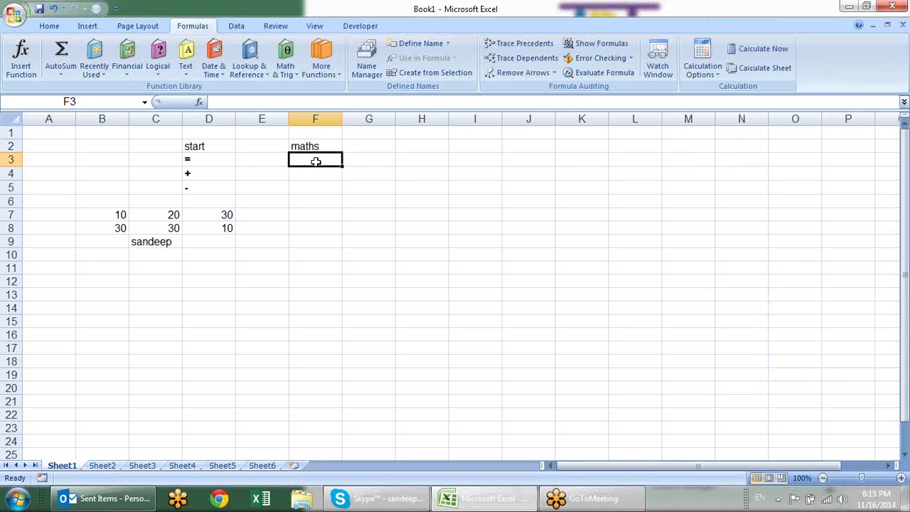
{"action": "type", "text": "+"}
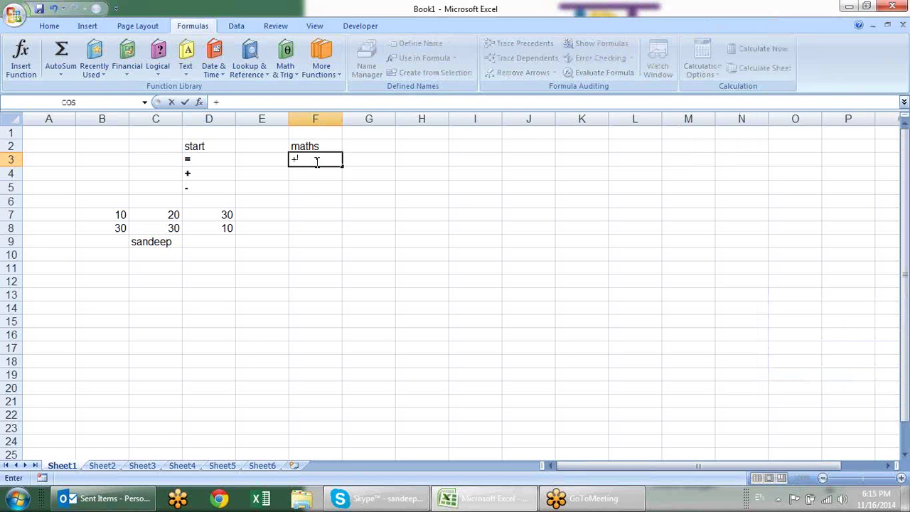
{"action": "key", "text": "Return"}
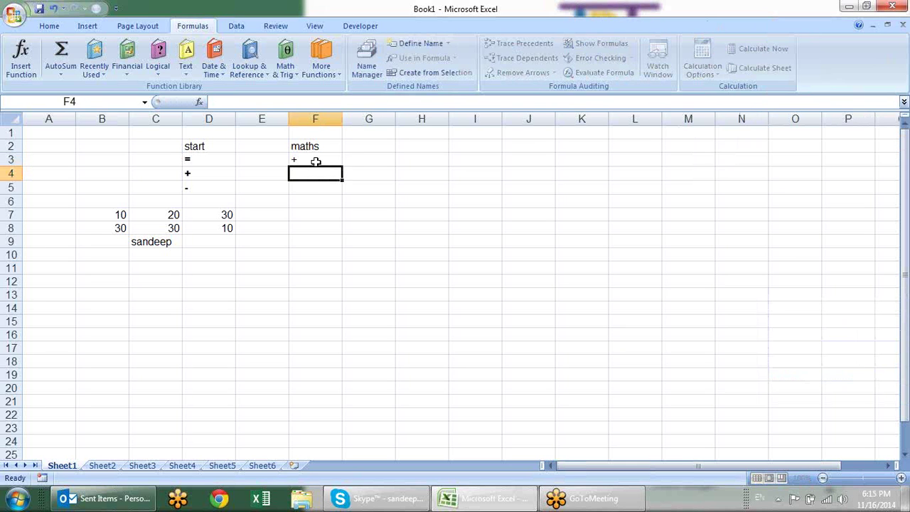
{"action": "type", "text": "-"}
{"action": "key", "text": "Return"}
- Enter the operators *, / and ^ in F5, F6 and F7
{"action": "type", "text": "*"}
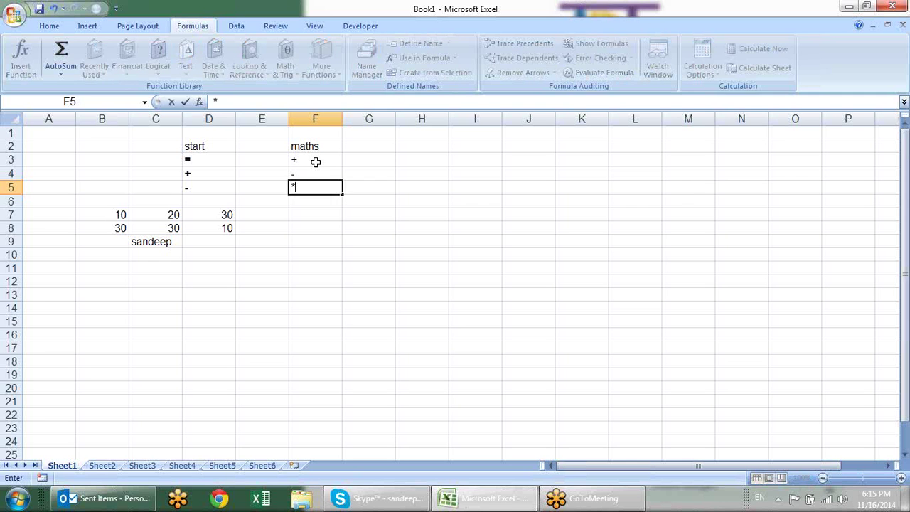
{"action": "key", "text": "Return"}
{"action": "type", "text": "/"}
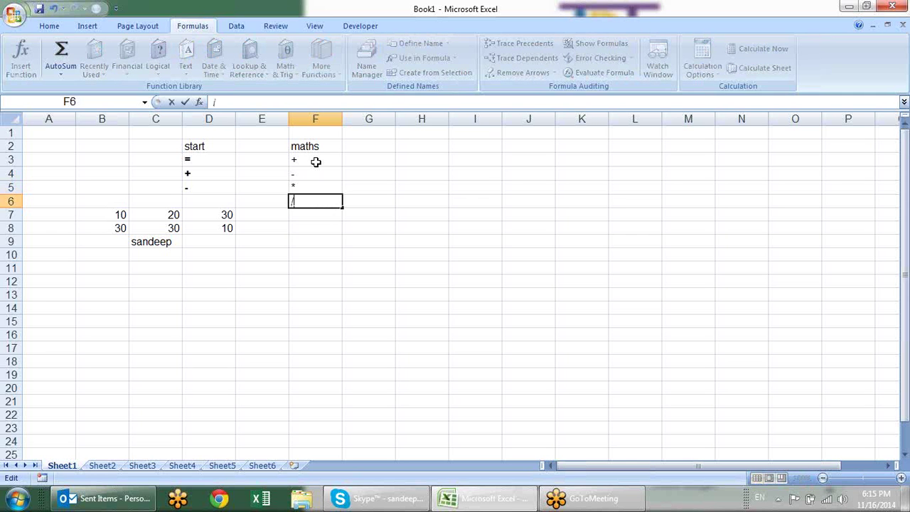
{"action": "key", "text": "Return"}
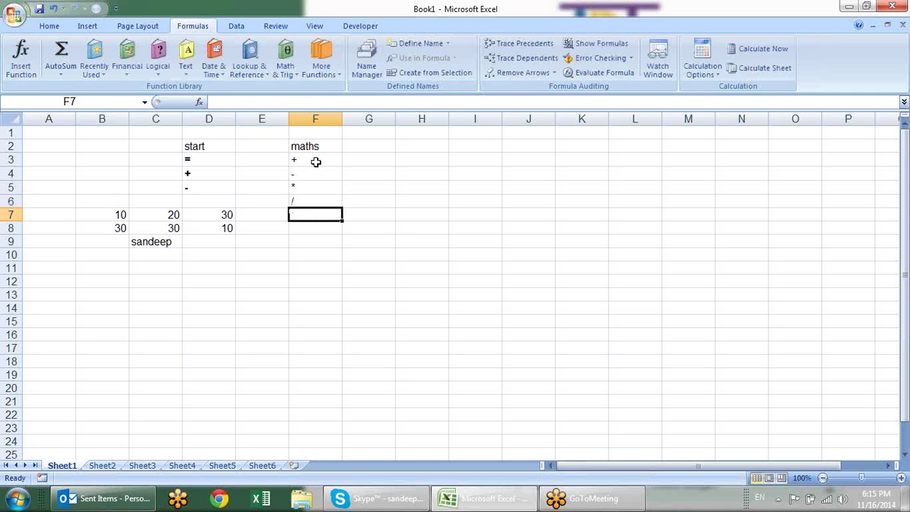
{"action": "type", "text": "^"}
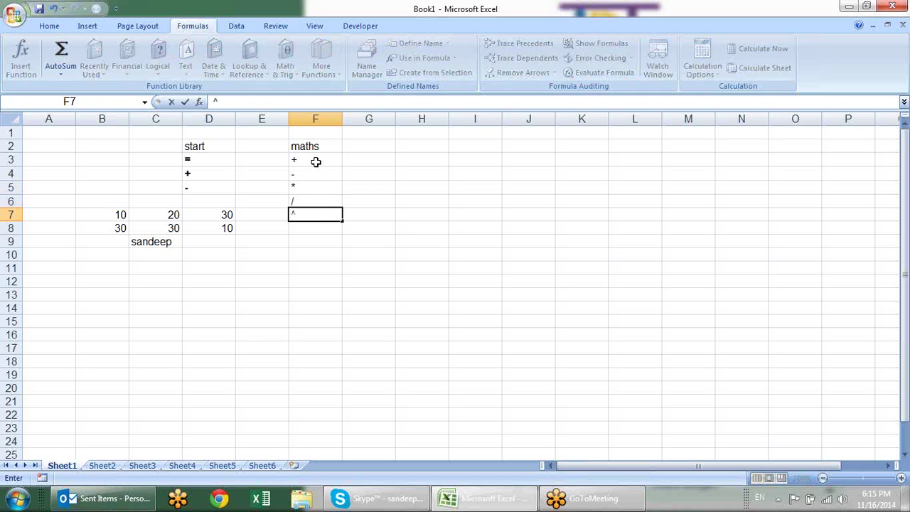
{"action": "key", "text": "Return"}
{"action": "key", "text": "Up"}
{"action": "key", "text": "Up"}
{"action": "key", "text": "Up"}
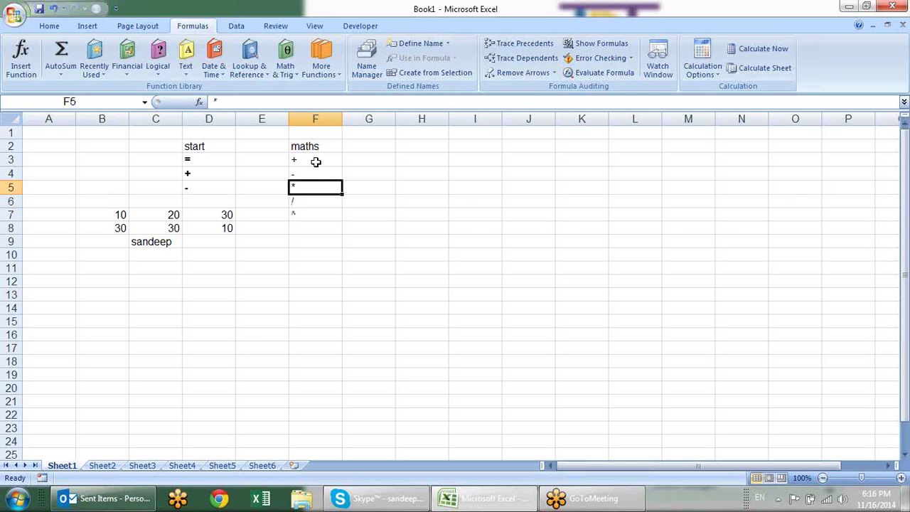
{"action": "key", "text": "Up"}
{"action": "key", "text": "Up"}
{"action": "key", "text": "Down"}
{"action": "key", "text": "Down"}
{"action": "key", "text": "Down"}
{"action": "key", "text": "Down"}
- Type power in G7, then plus and minus in G3 and G4
{"action": "key", "text": "Right"}
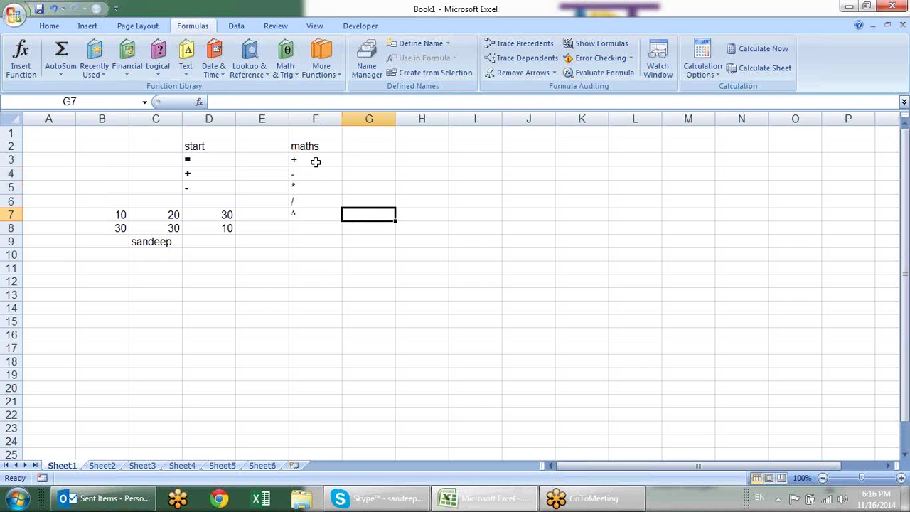
{"action": "type", "text": "power"}
{"action": "key", "text": "Return"}
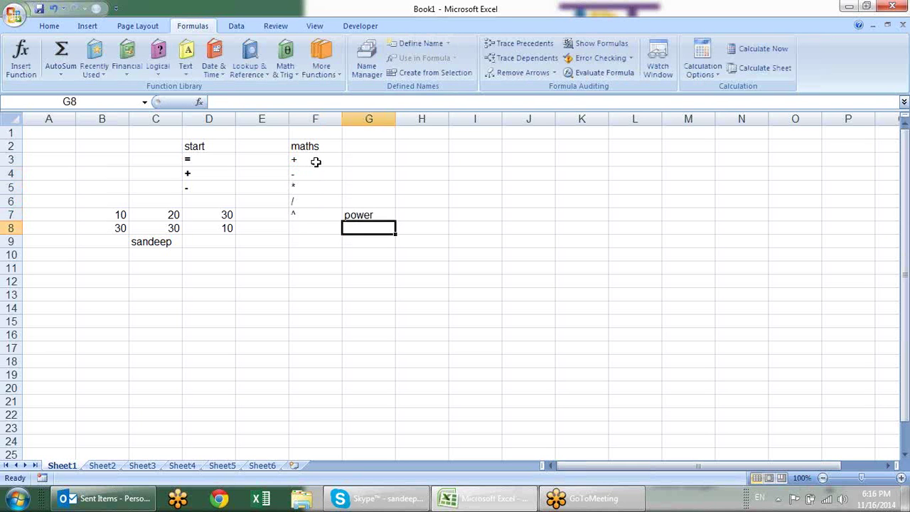
{"action": "key", "text": "Up"}
{"action": "key", "text": "Up"}
{"action": "key", "text": "Up"}
{"action": "key", "text": "Up"}
{"action": "key", "text": "Up"}
{"action": "type", "text": "p"}
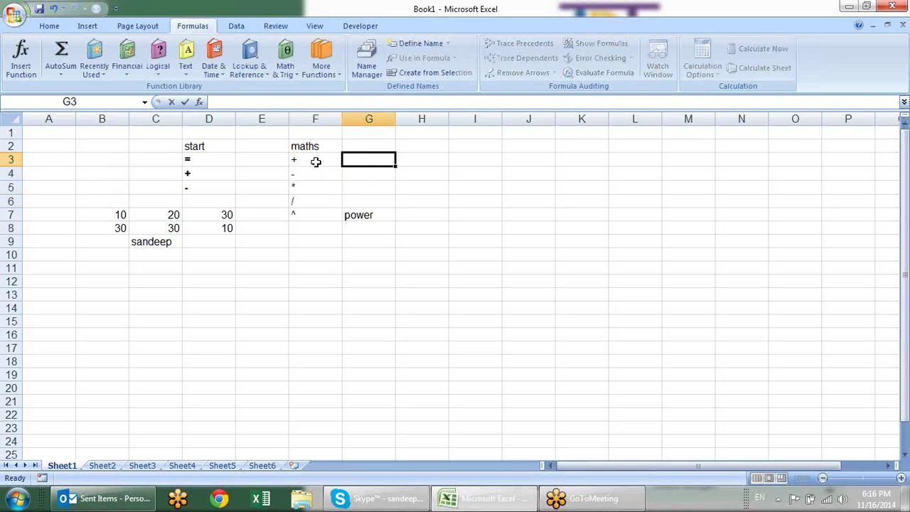
{"action": "type", "text": "lus"}
{"action": "key", "text": "Return"}
{"action": "type", "text": "min"}
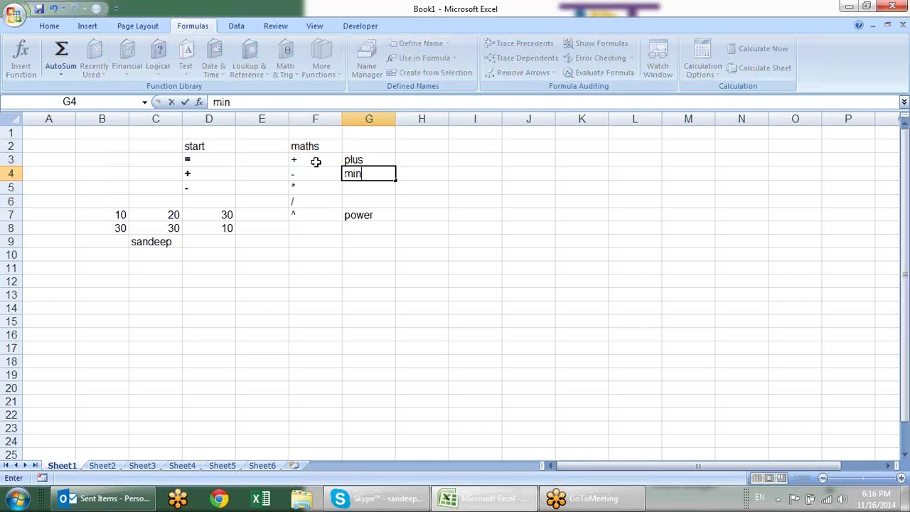
{"action": "type", "text": "us"}
{"action": "key", "text": "Return"}
- Add multiply and divide in G5 and G6
{"action": "type", "text": "multi"}
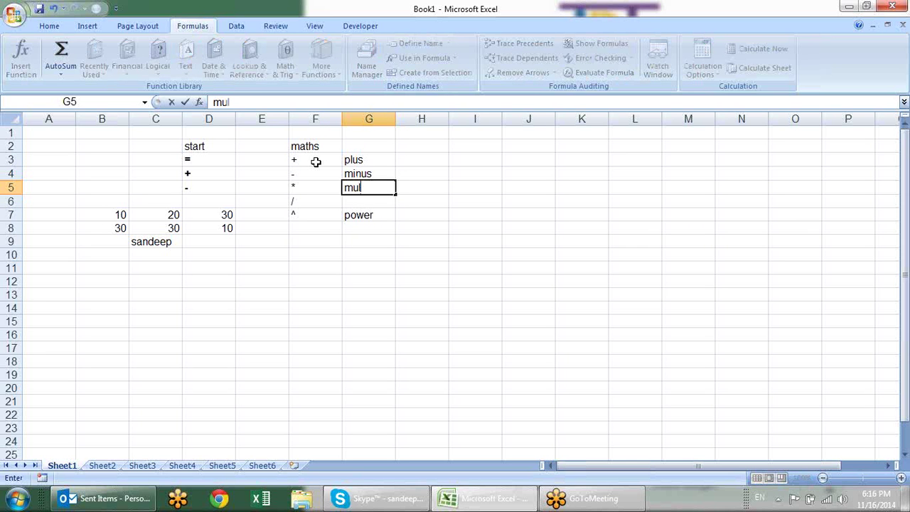
{"action": "type", "text": "pl"}
{"action": "type", "text": "y"}
{"action": "key", "text": "Return"}
{"action": "type", "text": "divid"}
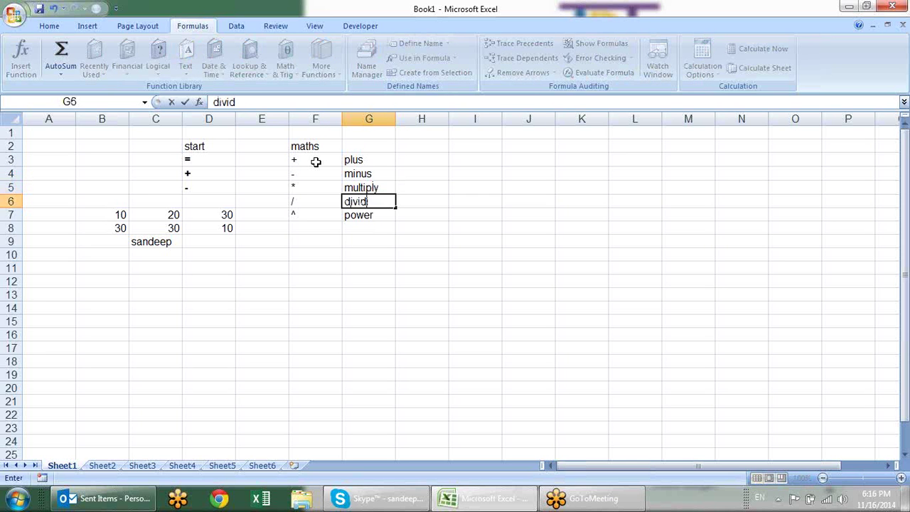
{"action": "type", "text": "e"}
{"action": "key", "text": "Return"}
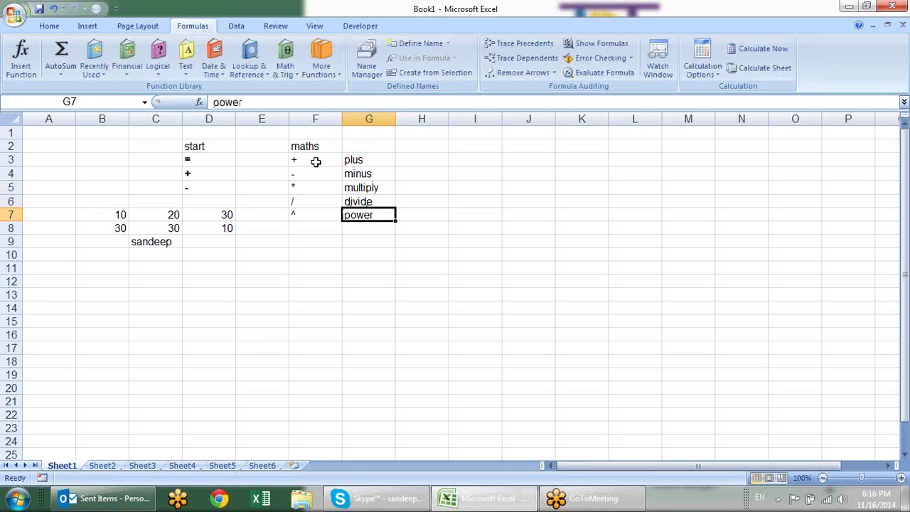
{"action": "left_click", "coordinate": [280, 244]}
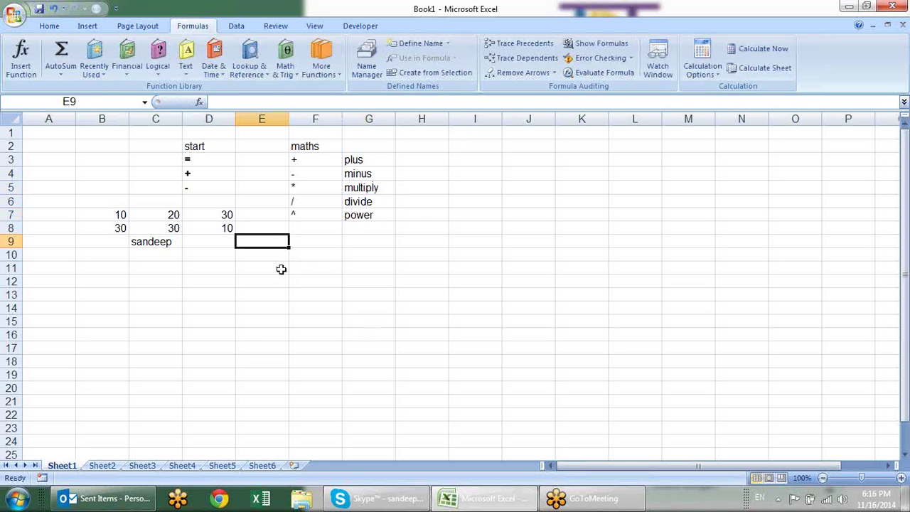
{"action": "left_click", "coordinate": [273, 257]}
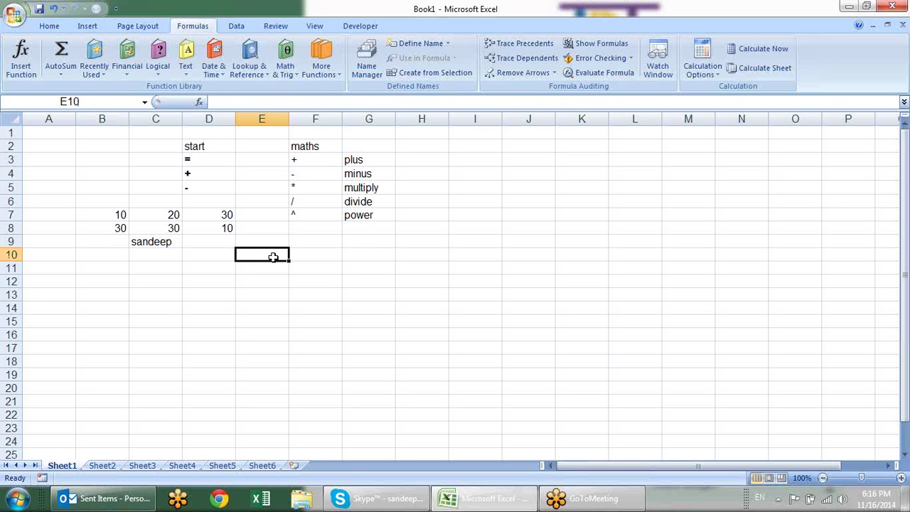
- Enter 4 as the base in E9 and 2 as the exponent in F9
{"action": "left_click", "coordinate": [310, 214]}
{"action": "left_click", "coordinate": [264, 252]}
{"action": "left_click", "coordinate": [268, 242]}
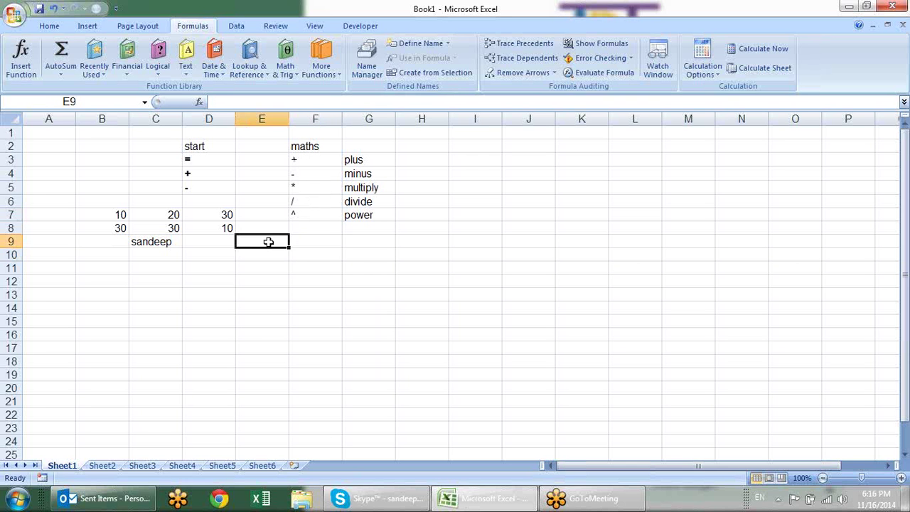
{"action": "type", "text": "4"}
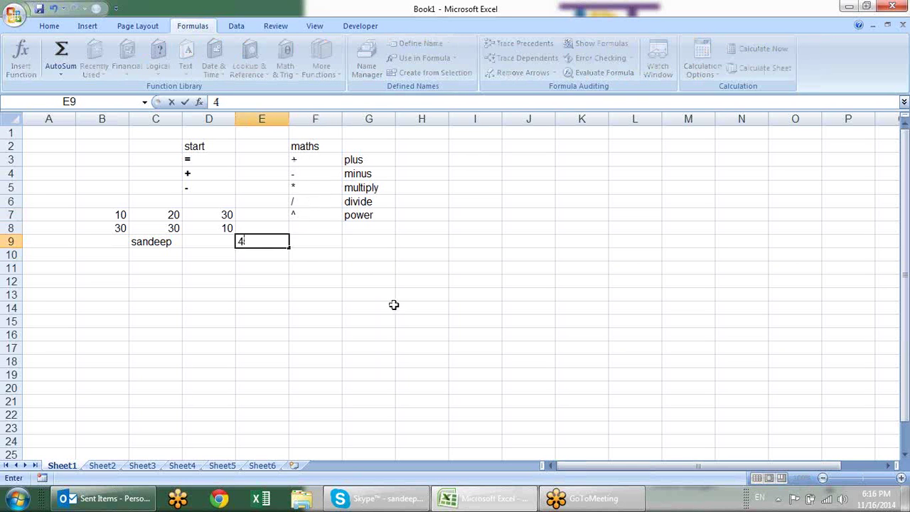
{"action": "key", "text": "Tab"}
{"action": "key", "text": "F2"}
{"action": "type", "text": "2"}
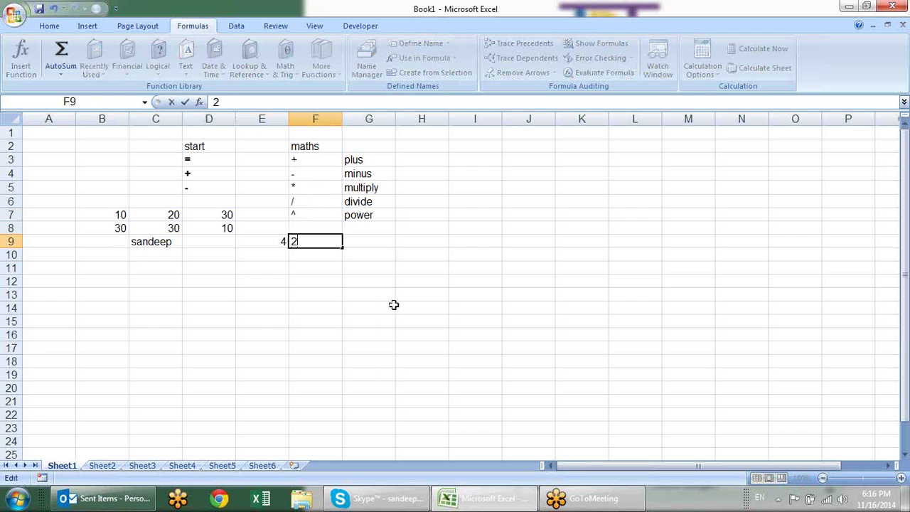
{"action": "key", "text": "Return"}
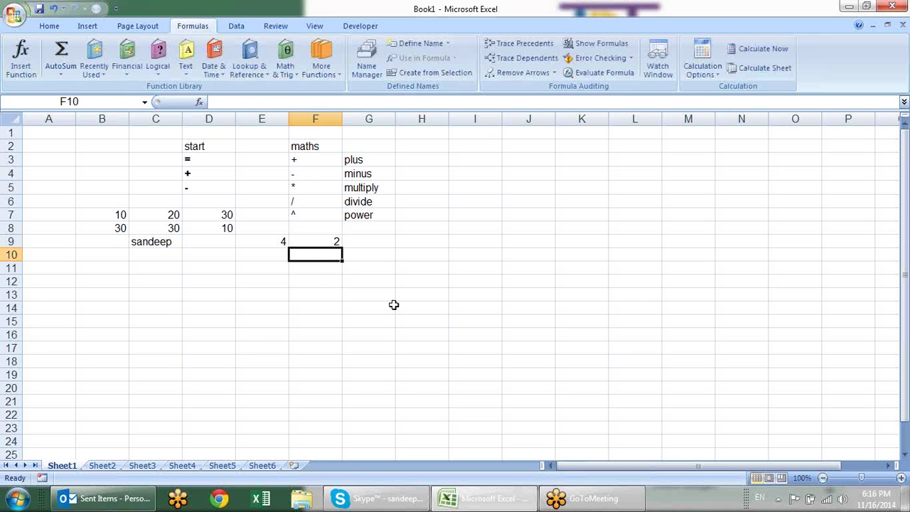
- Put =E9^F9 in F10 so it shows 16
{"action": "type", "text": "="}
{"action": "key", "text": "Up"}
{"action": "key", "text": "Left"}
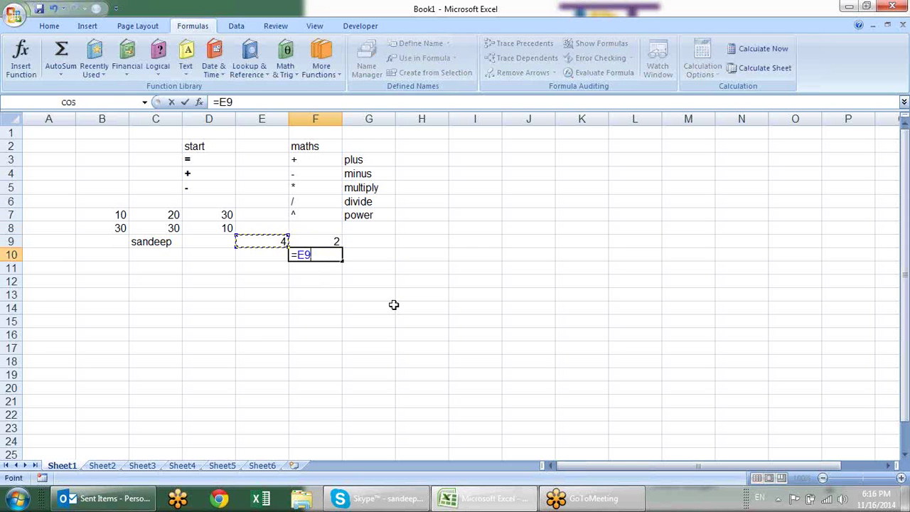
{"action": "type", "text": "^"}
{"action": "key", "text": "Up"}
{"action": "key", "text": "Return"}
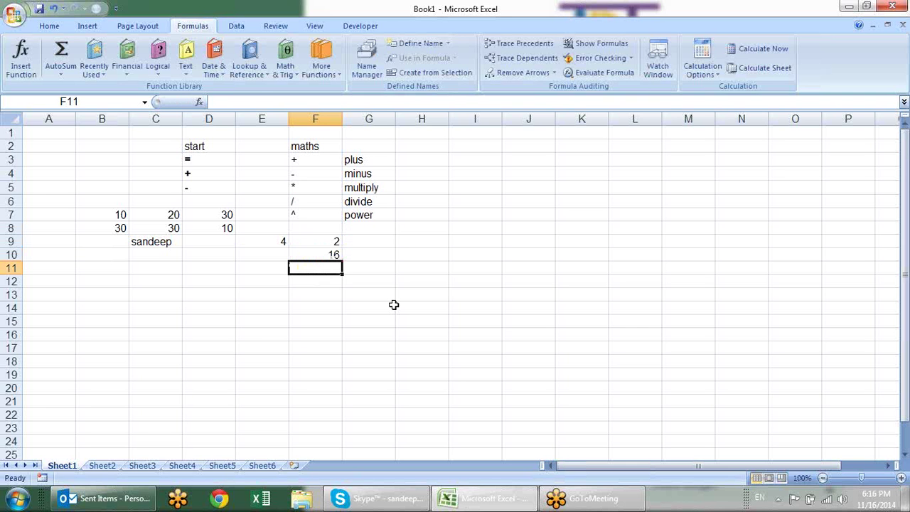
- Enter =POWER(E9,F9) in F11 for 16 and bold the operators in F3:F7
{"action": "type", "text": "=power"}
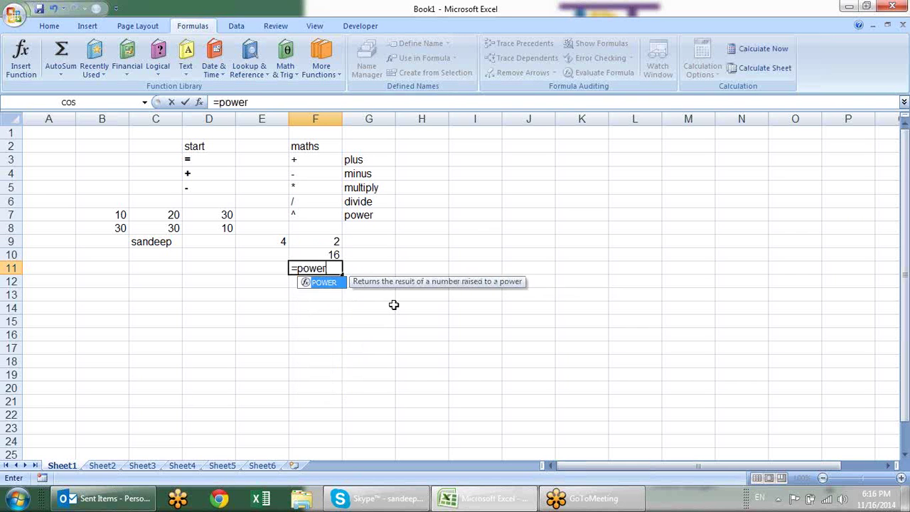
{"action": "key", "text": "Tab"}
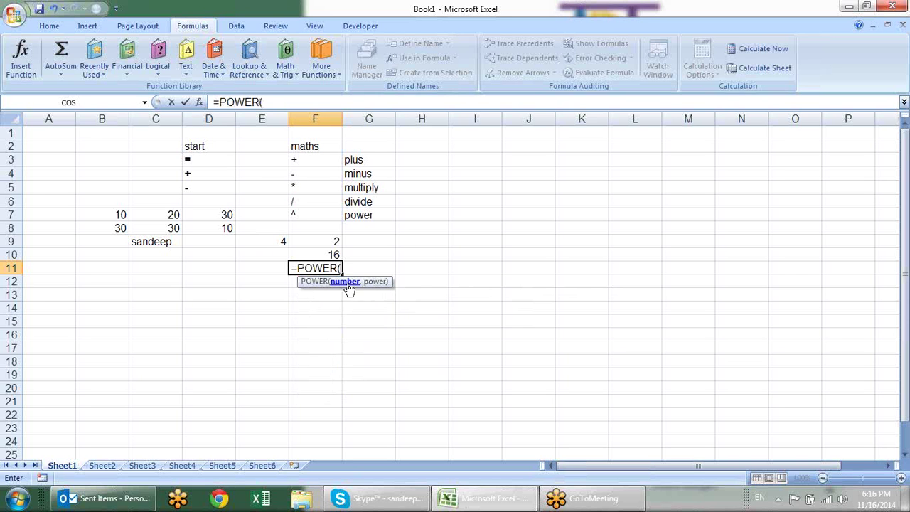
{"action": "left_click", "coordinate": [273, 242]}
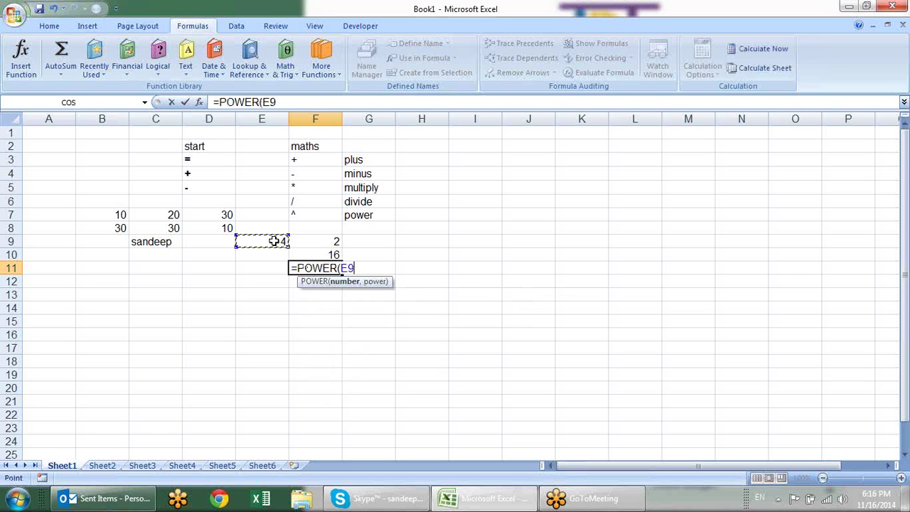
{"action": "type", "text": ","}
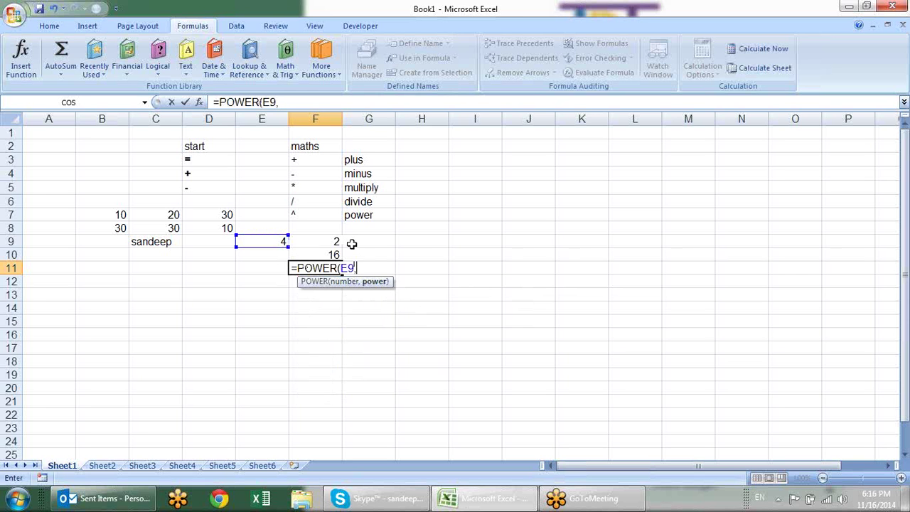
{"action": "left_click", "coordinate": [337, 238]}
{"action": "key", "text": "Return"}
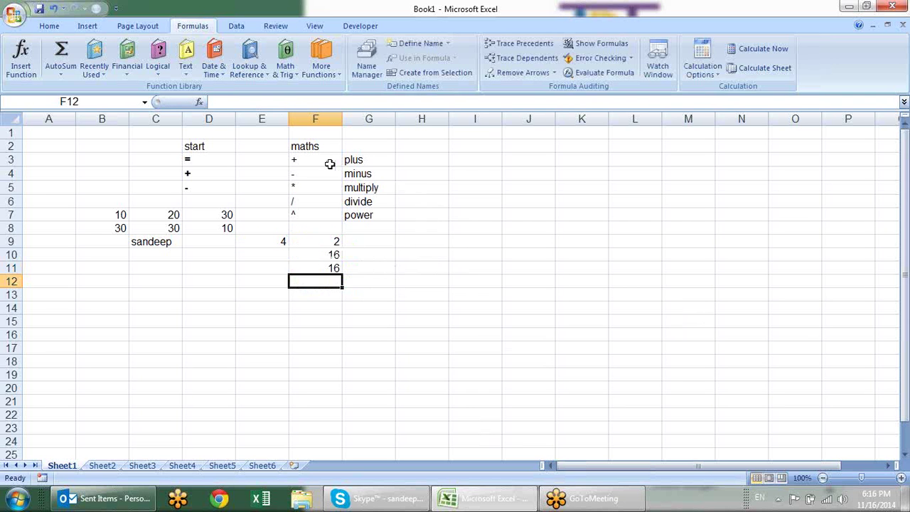
{"action": "left_click_drag", "start_coordinate": [329, 163], "coordinate": [329, 218]}
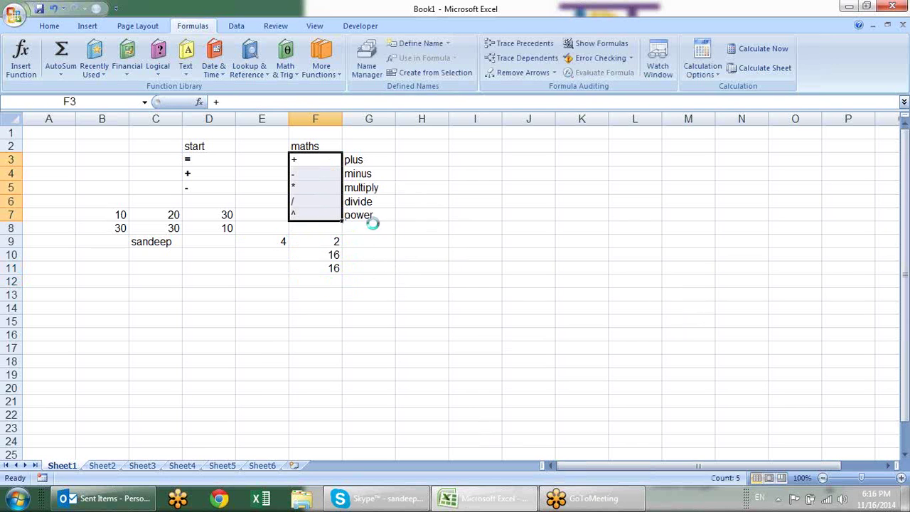
{"action": "key", "text": "ctrl+b"}
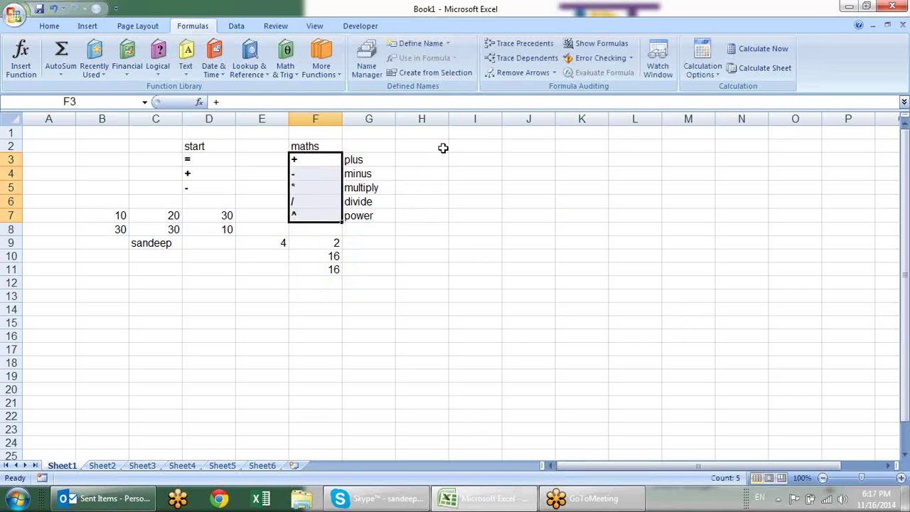
- Add a 'Logical' heading in I2 with = and > in I3 and I4
{"action": "left_click", "coordinate": [455, 149]}
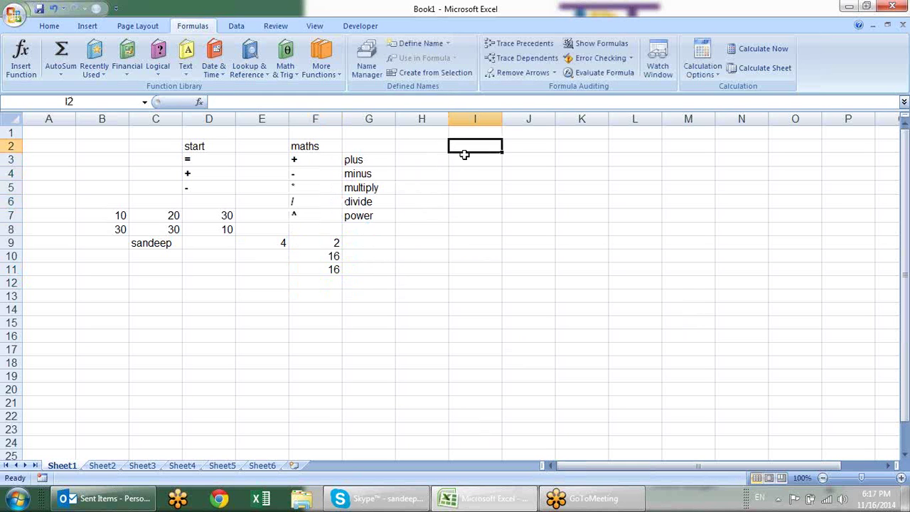
{"action": "type", "text": "Log"}
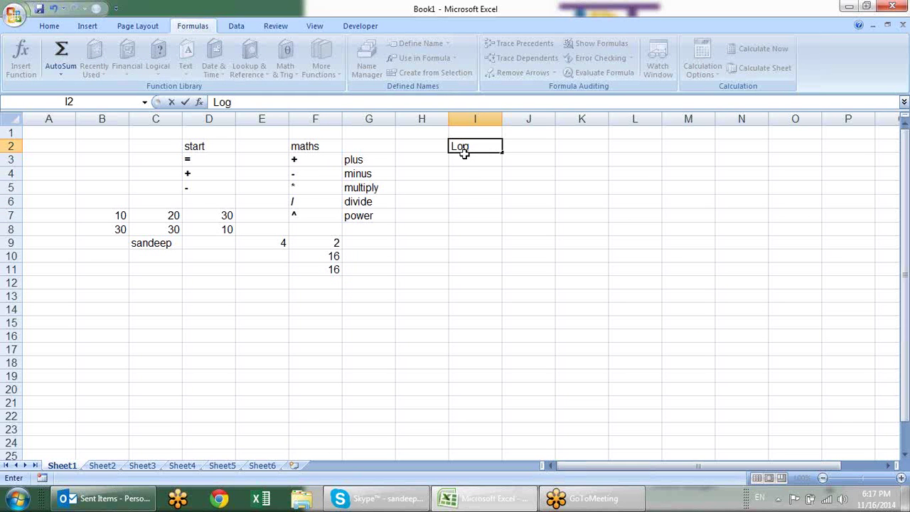
{"action": "type", "text": "ical"}
{"action": "key", "text": "Return"}
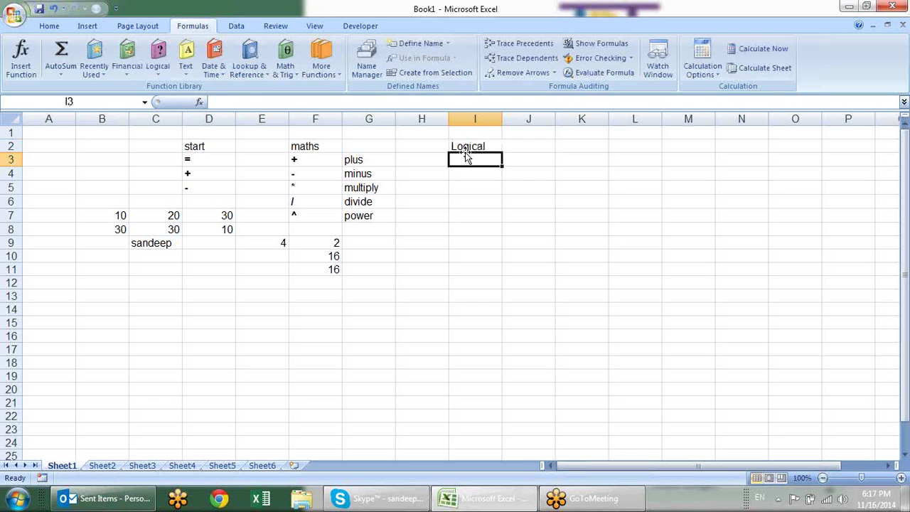
{"action": "type", "text": "="}
{"action": "key", "text": "Return"}
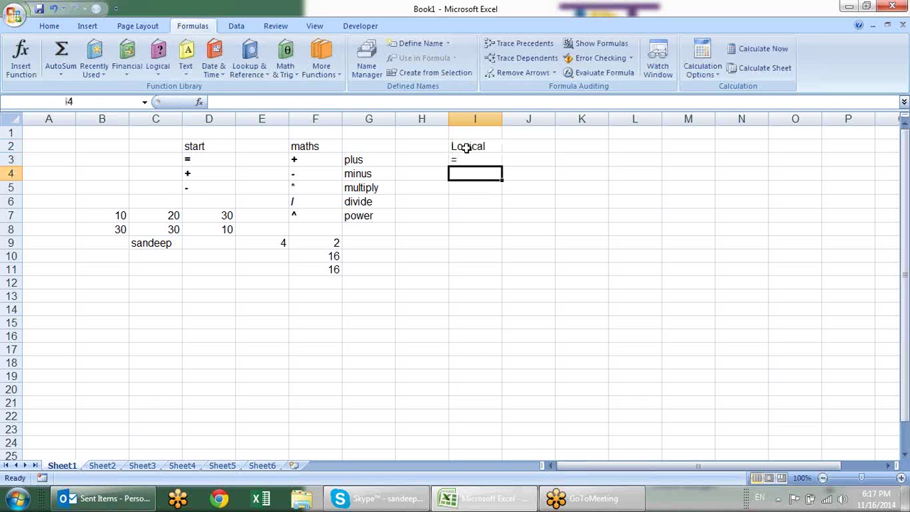
{"action": "type", "text": ">"}
{"action": "key", "text": "Return"}
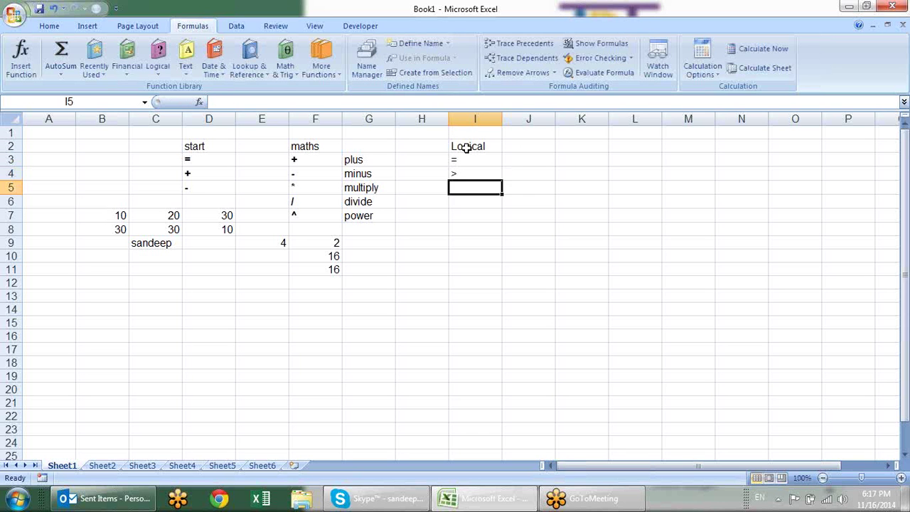
- Enter the operators <, >=, <= and <> in I5 to I8
{"action": "type", "text": "<"}
{"action": "key", "text": "Return"}
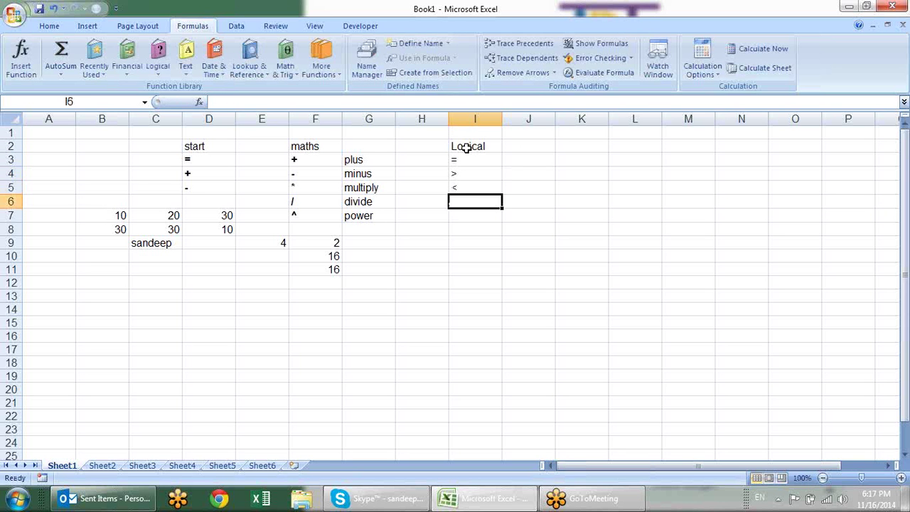
{"action": "type", "text": ">="}
{"action": "key", "text": "Return"}
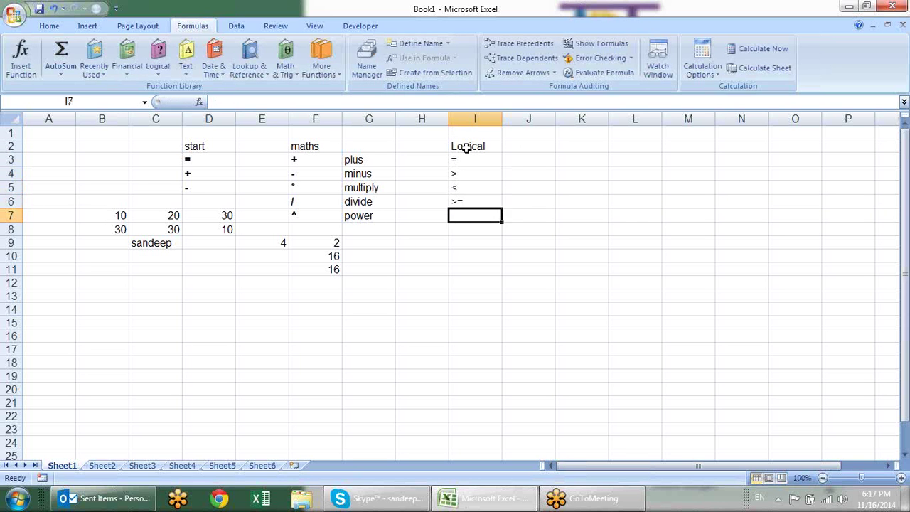
{"action": "type", "text": "<="}
{"action": "key", "text": "Return"}
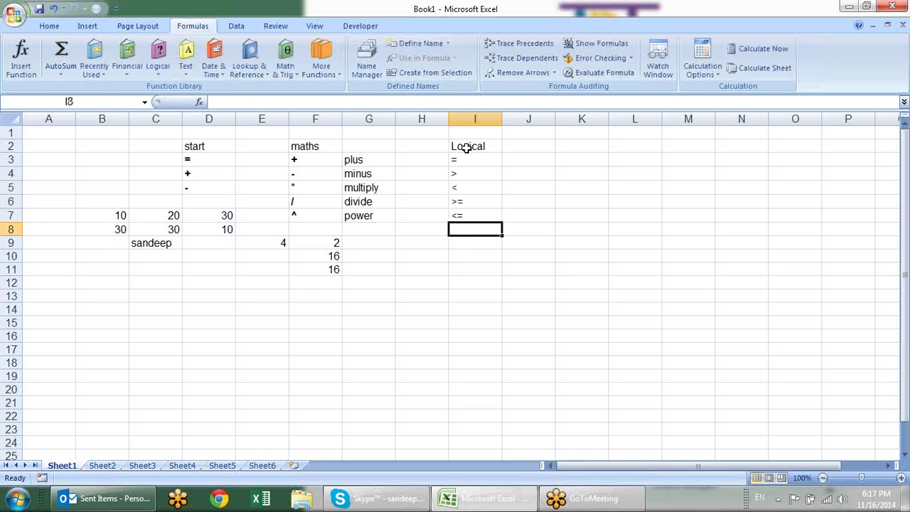
{"action": "type", "text": "<><"}
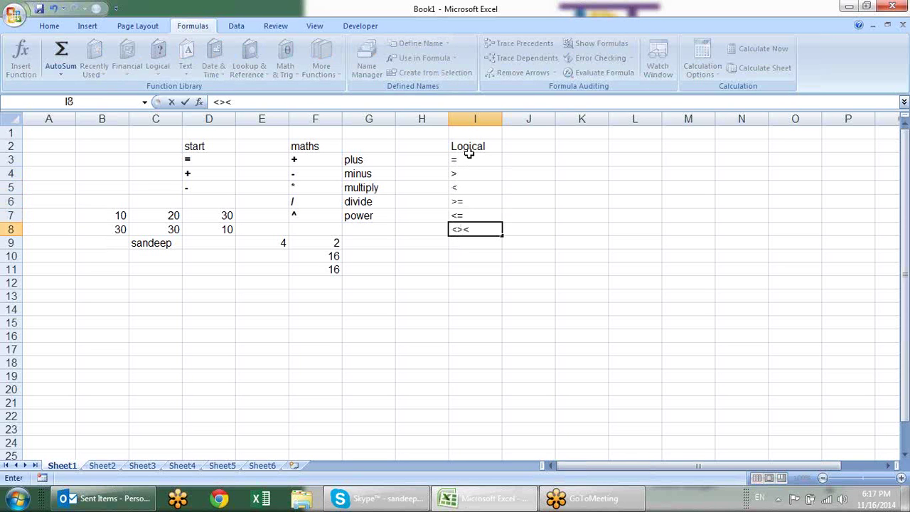
{"action": "key", "text": "BackSpace"}
{"action": "key", "text": "Return"}
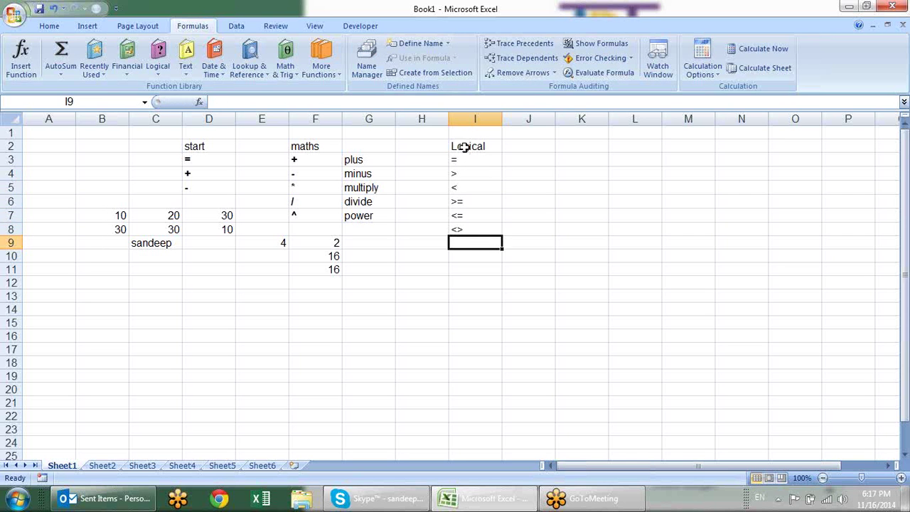
- Label J3:J5 as equal, Greater then and less then
{"action": "left_click", "coordinate": [505, 153]}
{"action": "key", "text": "Down"}
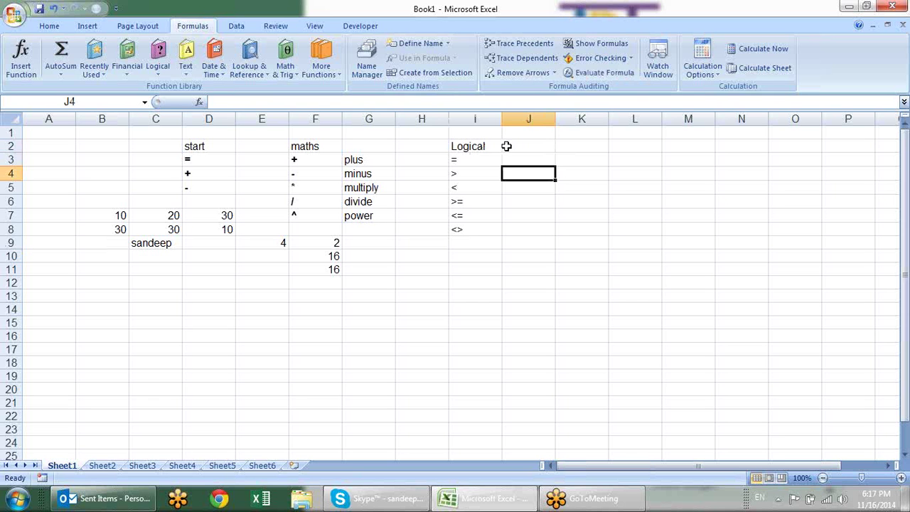
{"action": "key", "text": "Up"}
{"action": "type", "text": "equa"}
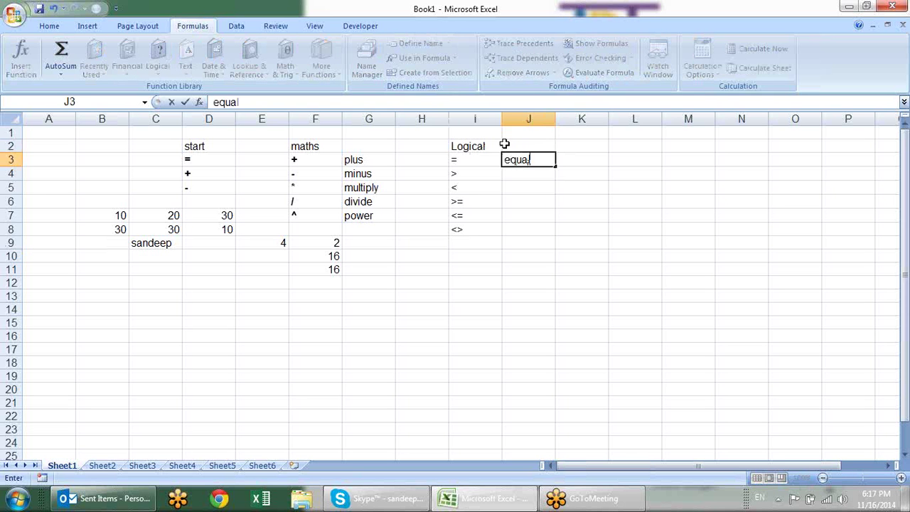
{"action": "key", "text": "Return"}
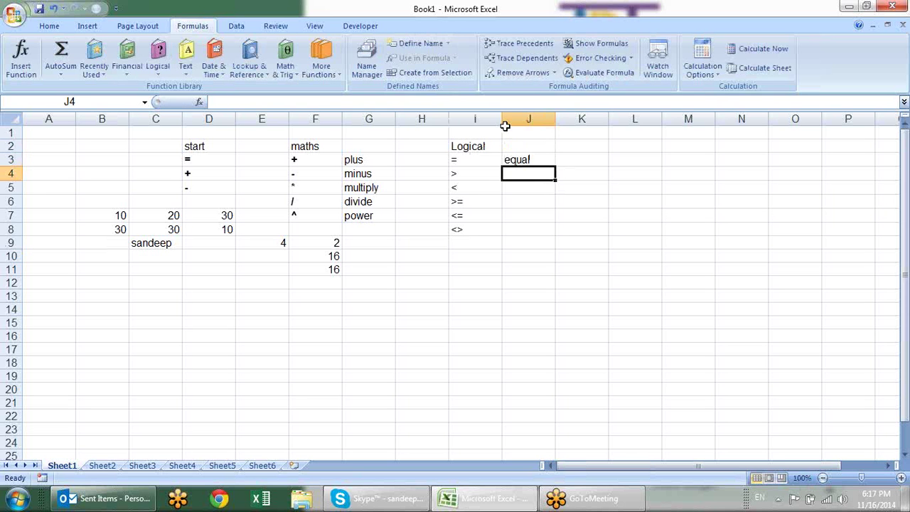
{"action": "type", "text": "equal"}
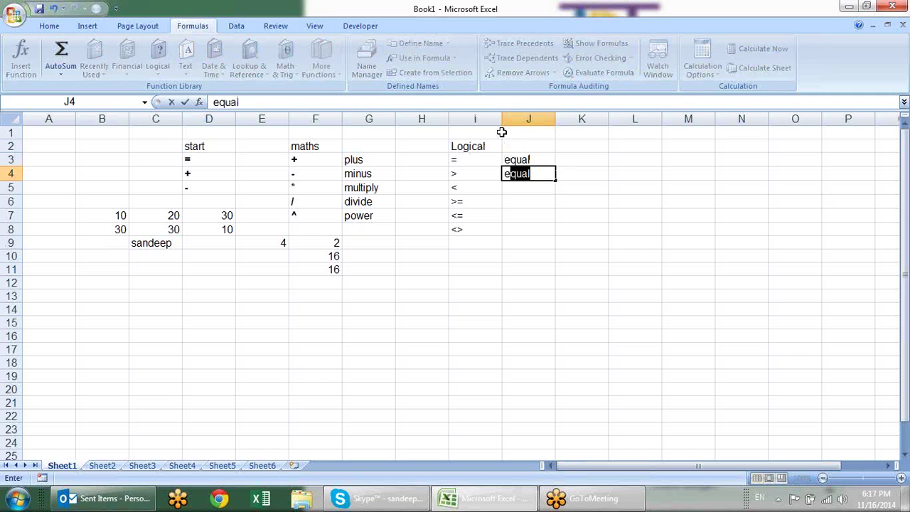
{"action": "key", "text": "BackSpace"}
{"action": "key", "text": "BackSpace"}
{"action": "type", "text": "Grea"}
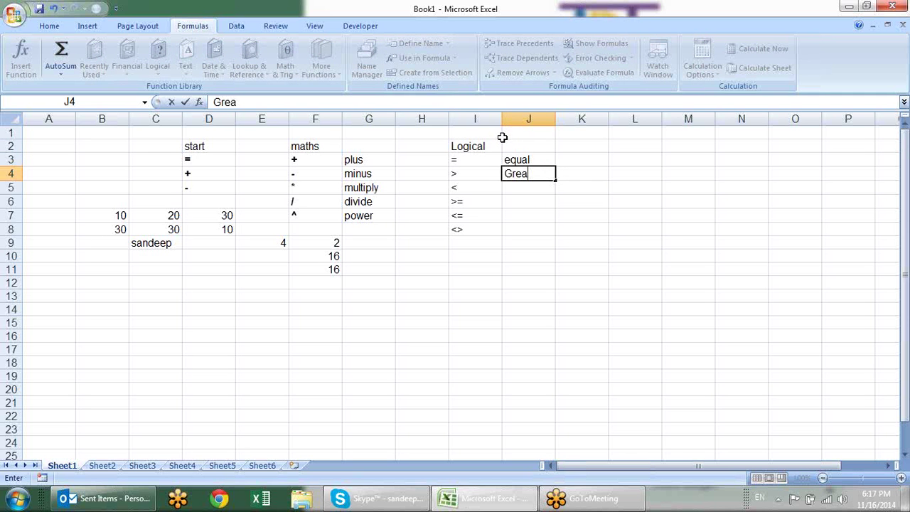
{"action": "type", "text": "ter then"}
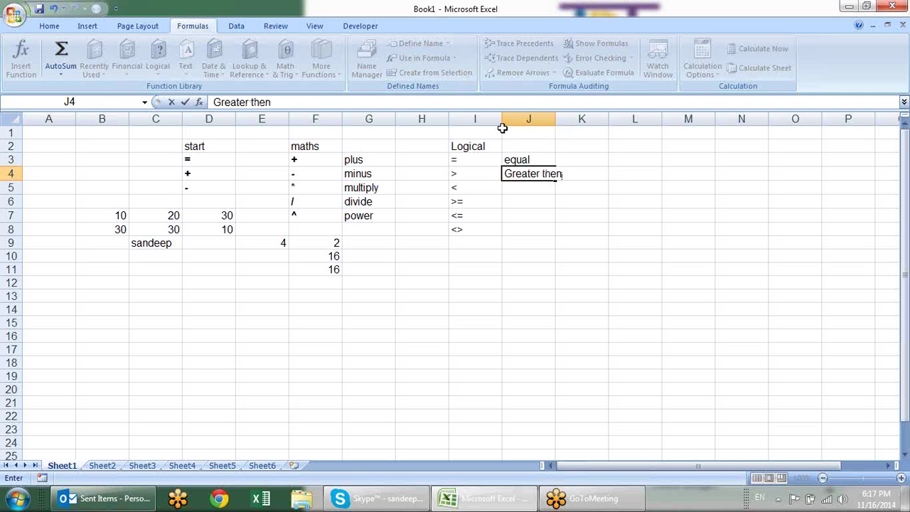
{"action": "key", "text": "Return"}
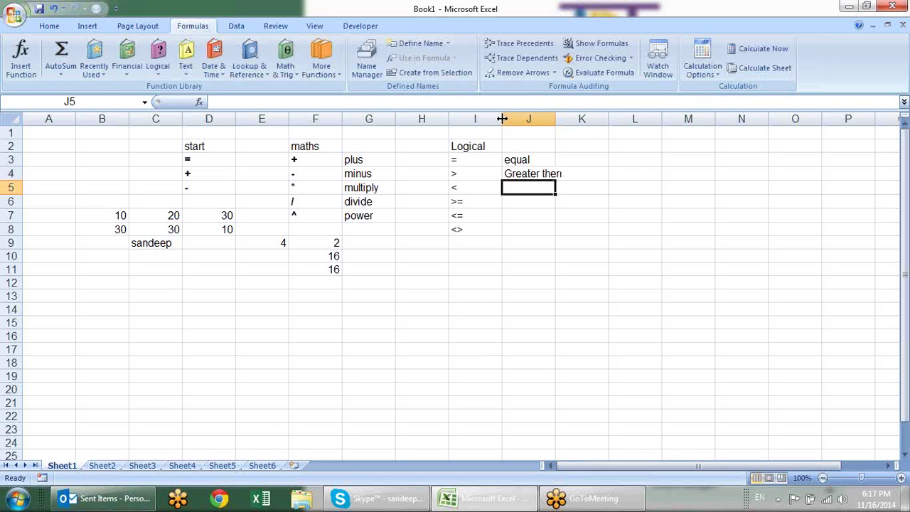
{"action": "type", "text": "less"}
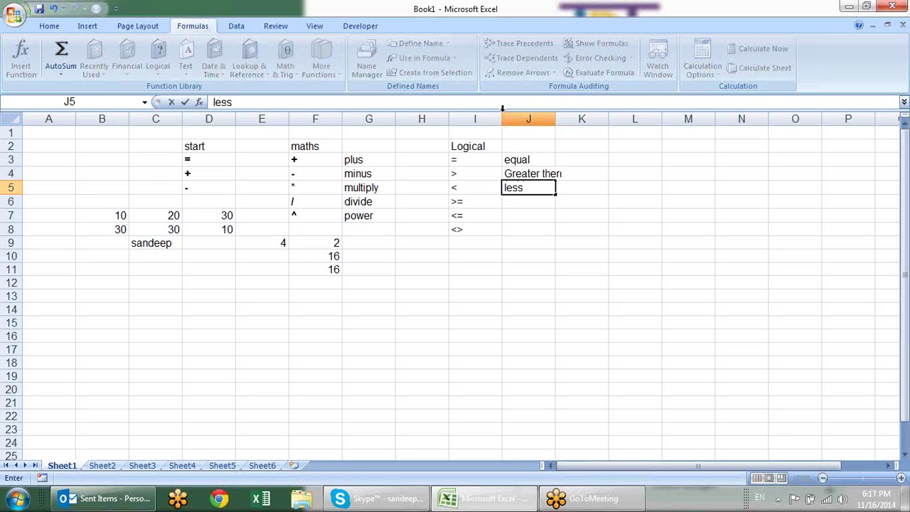
{"action": "type", "text": " then"}
{"action": "key", "text": "Return"}
- Label J6:J8 as Greater then equal, less then equal and not equal
{"action": "type", "text": "g"}
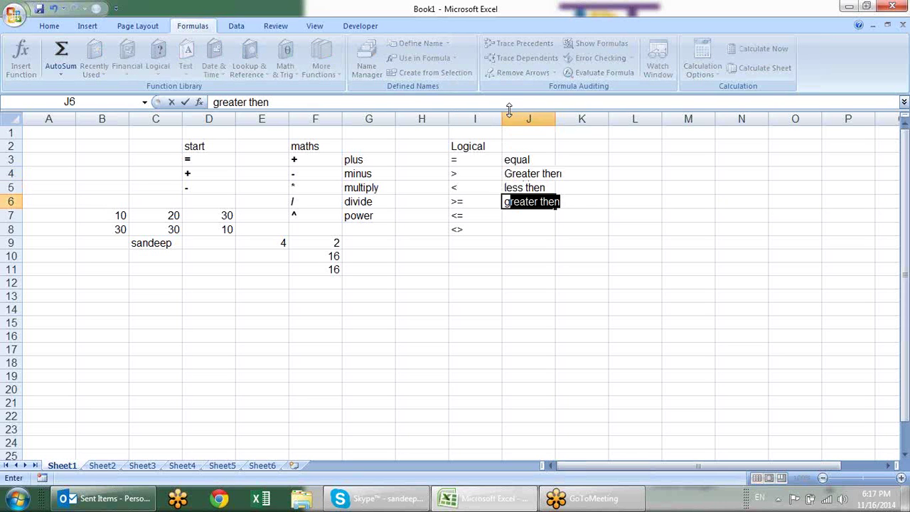
{"action": "key", "text": "Right"}
{"action": "key", "text": "Left"}
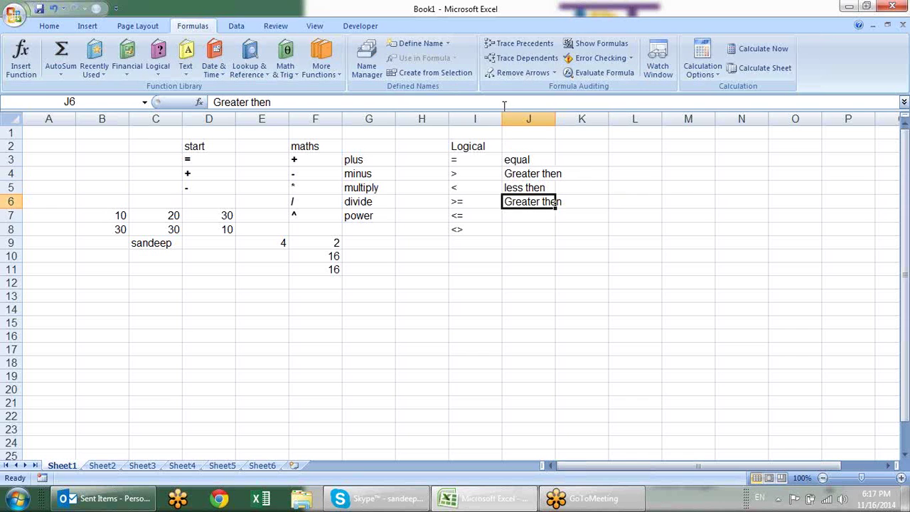
{"action": "key", "text": "F2"}
{"action": "type", "text": "eq"}
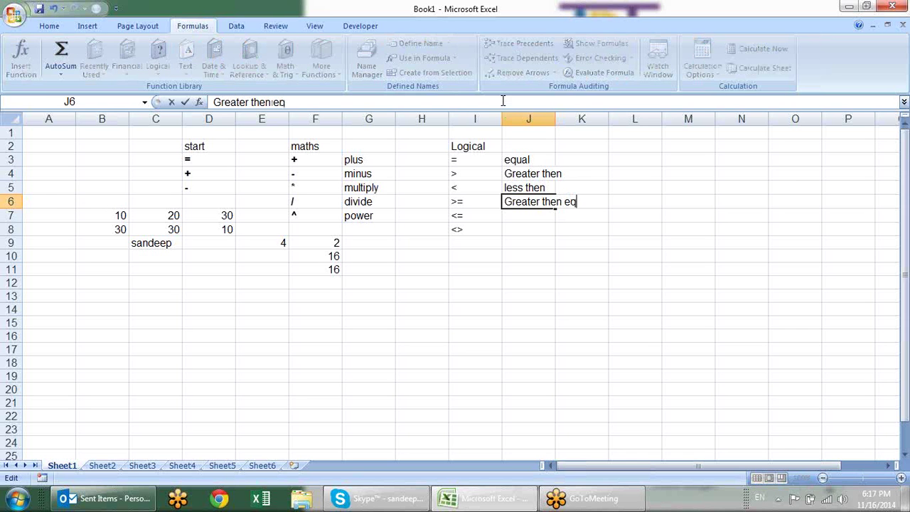
{"action": "type", "text": "ual"}
{"action": "key", "text": "Return"}
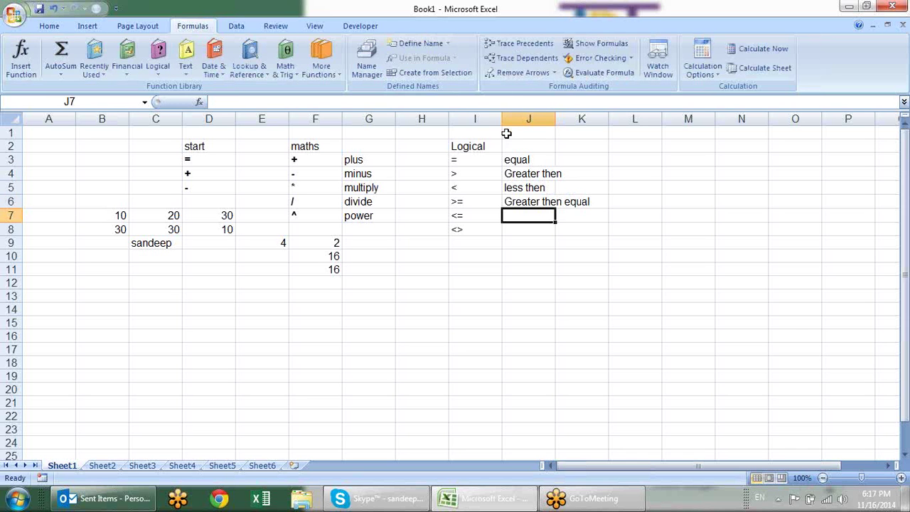
{"action": "type", "text": "less then"}
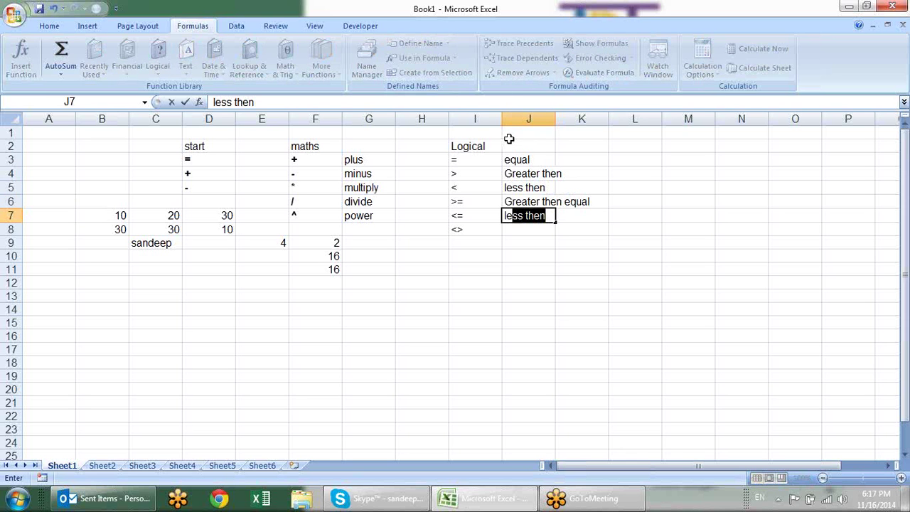
{"action": "key", "text": "F2"}
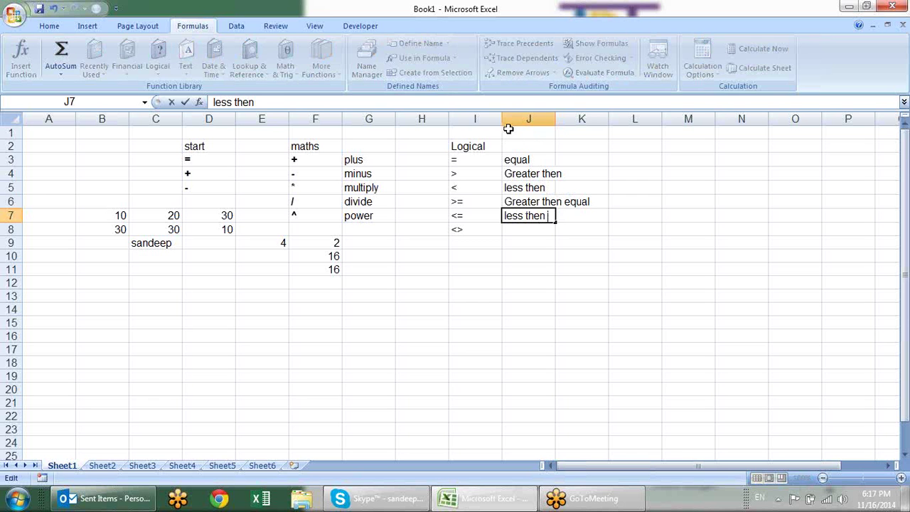
{"action": "type", "text": "equal"}
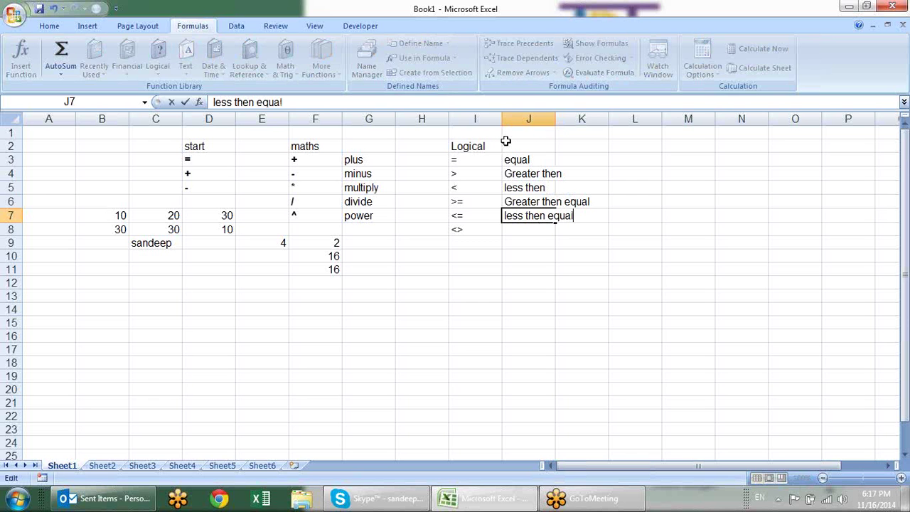
{"action": "key", "text": "Return"}
{"action": "type", "text": "not eq"}
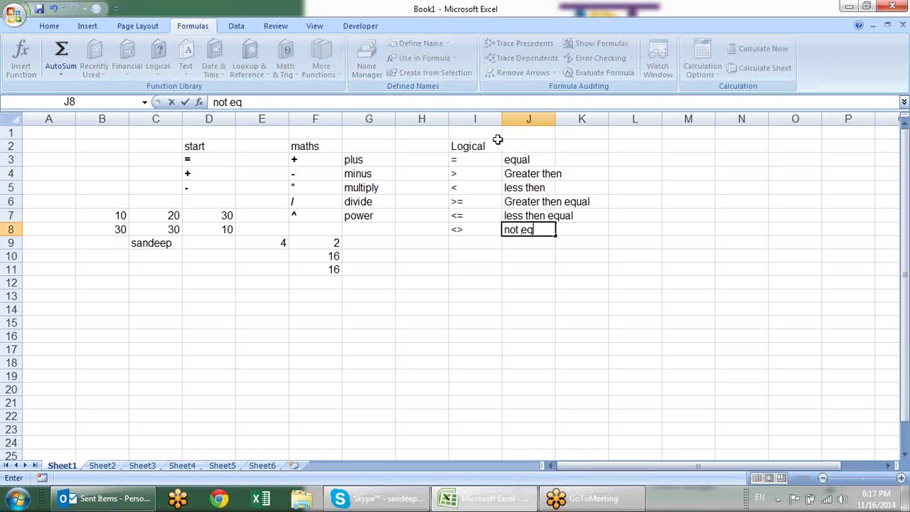
{"action": "type", "text": "ual"}
{"action": "key", "text": "Return"}
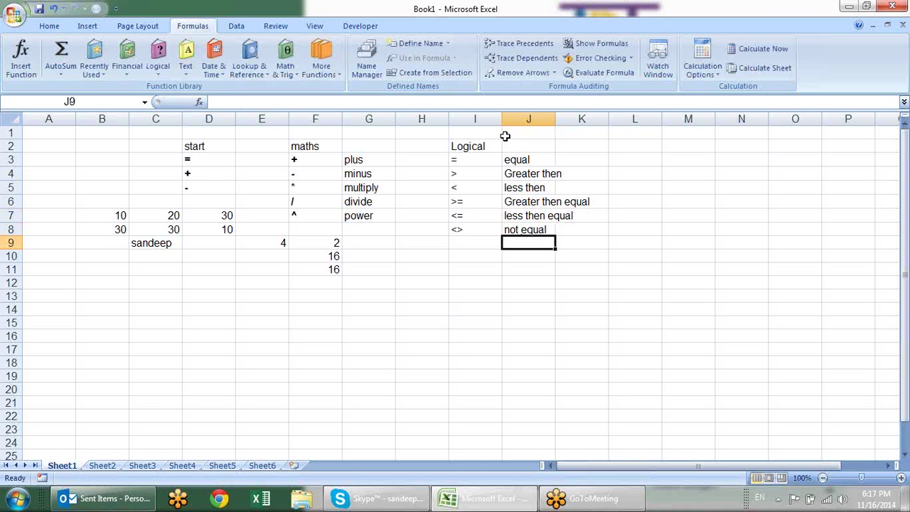
{"action": "left_click", "coordinate": [430, 255]}
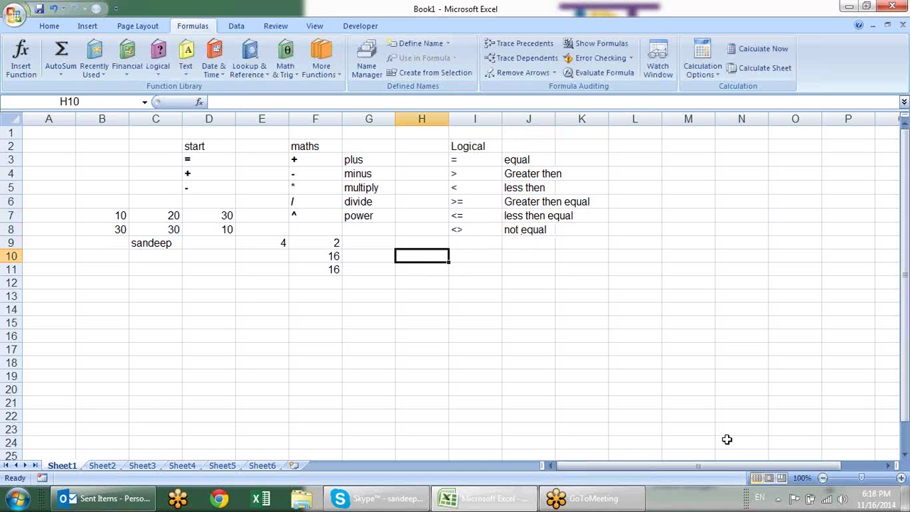
- Write =IF(E9>F9,"Greater","Lesser") in H10, comparing E9 with F9
{"action": "type", "text": "="}
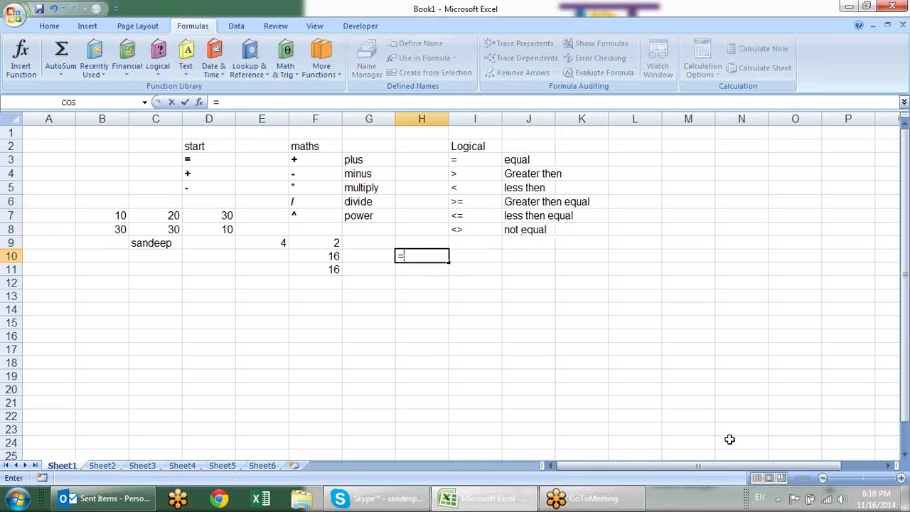
{"action": "type", "text": "if"}
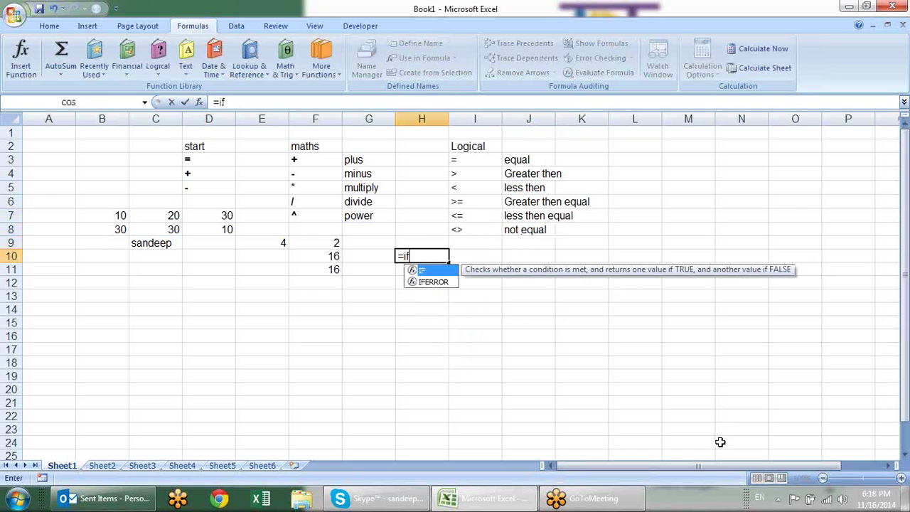
{"action": "key", "text": "Tab"}
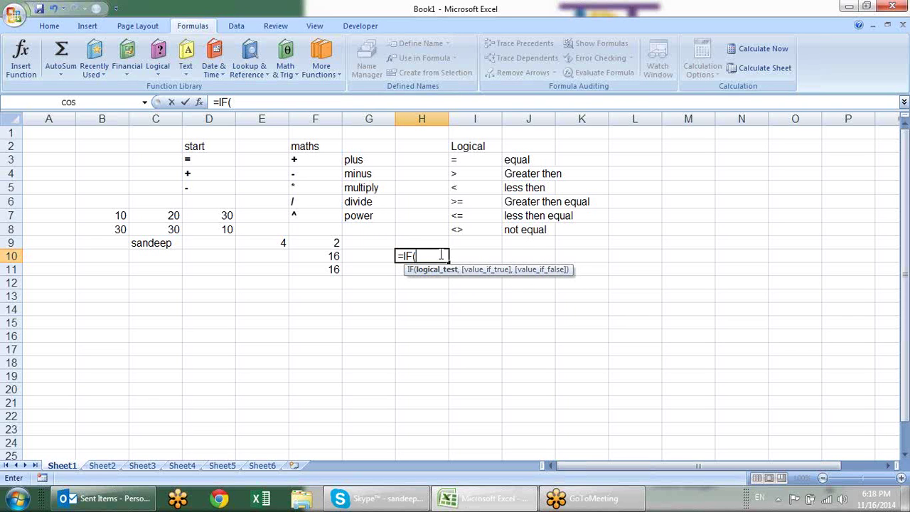
{"action": "left_click", "coordinate": [277, 242]}
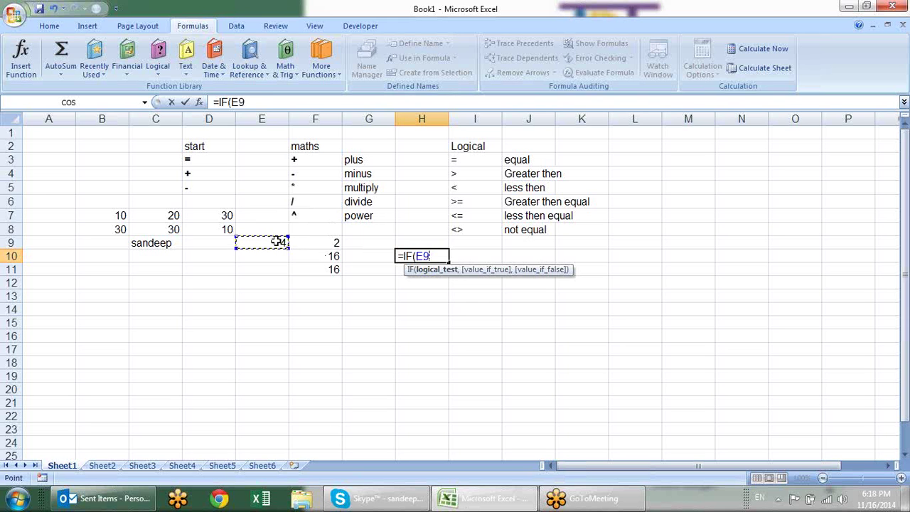
{"action": "type", "text": ">"}
{"action": "left_click", "coordinate": [310, 245]}
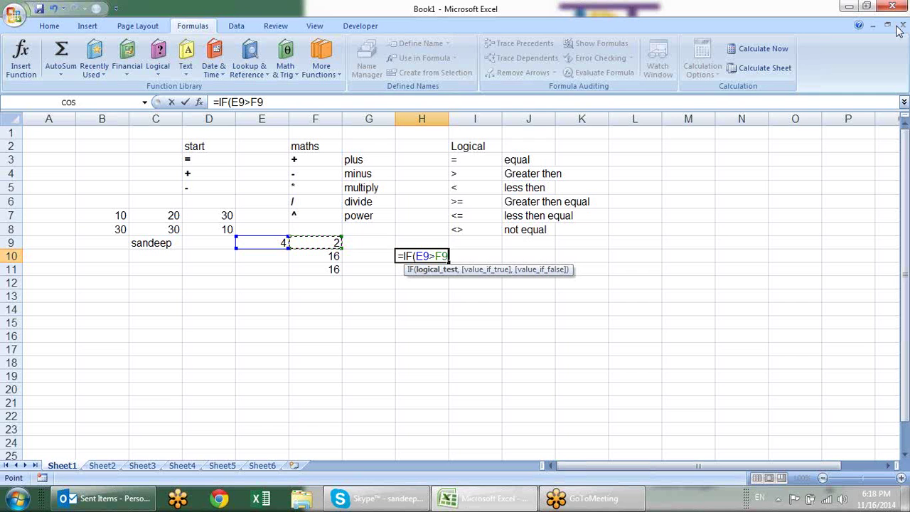
{"action": "left_click", "coordinate": [422, 256]}
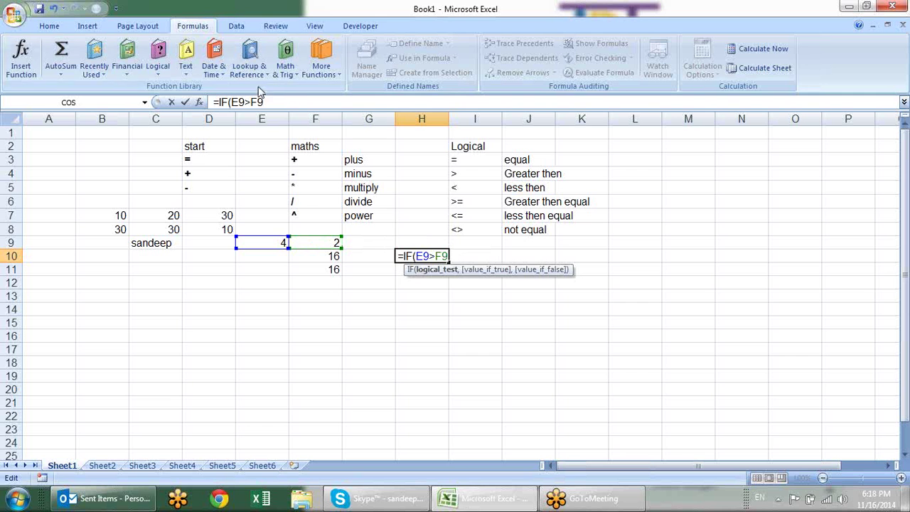
{"action": "left_click", "coordinate": [284, 102]}
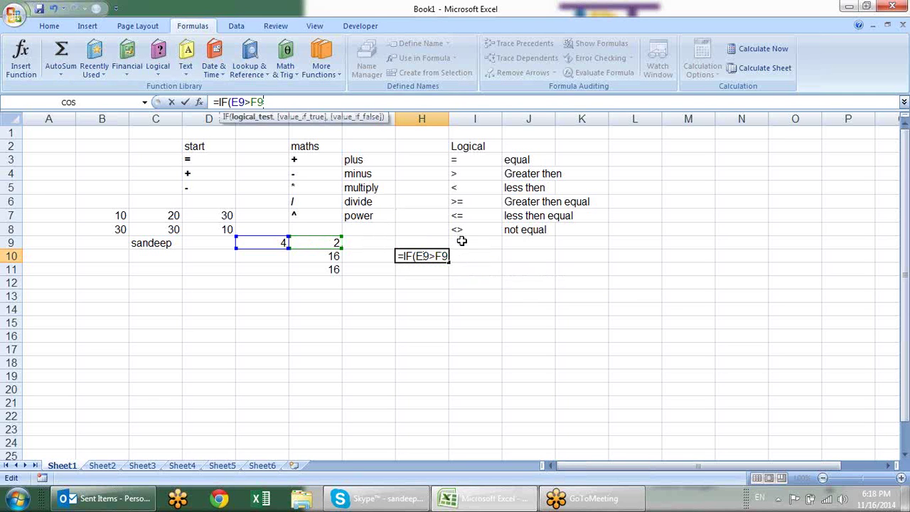
{"action": "type", "text": ","}
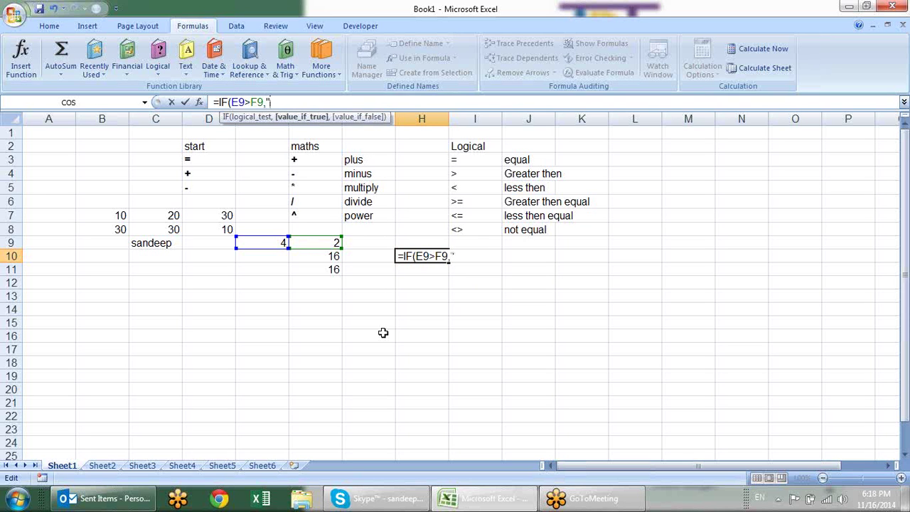
{"action": "type", "text": "Greater\""}
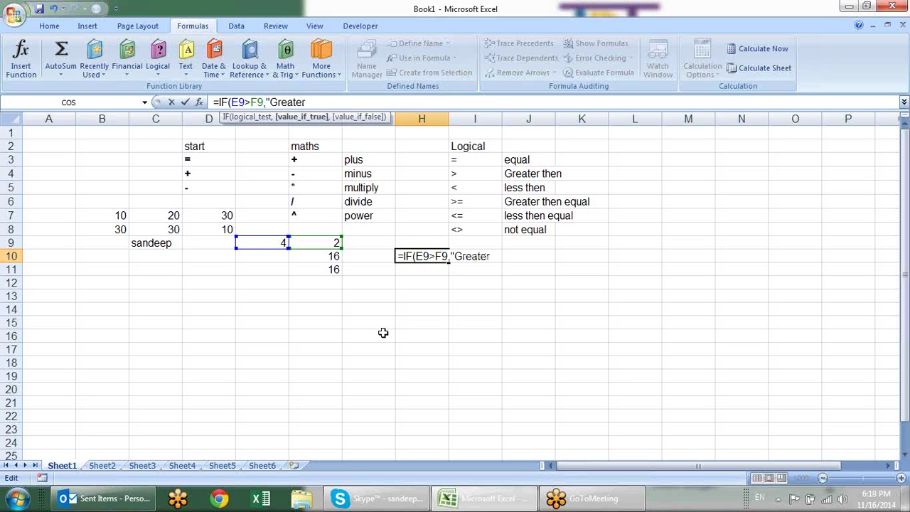
{"action": "type", "text": ",\""}
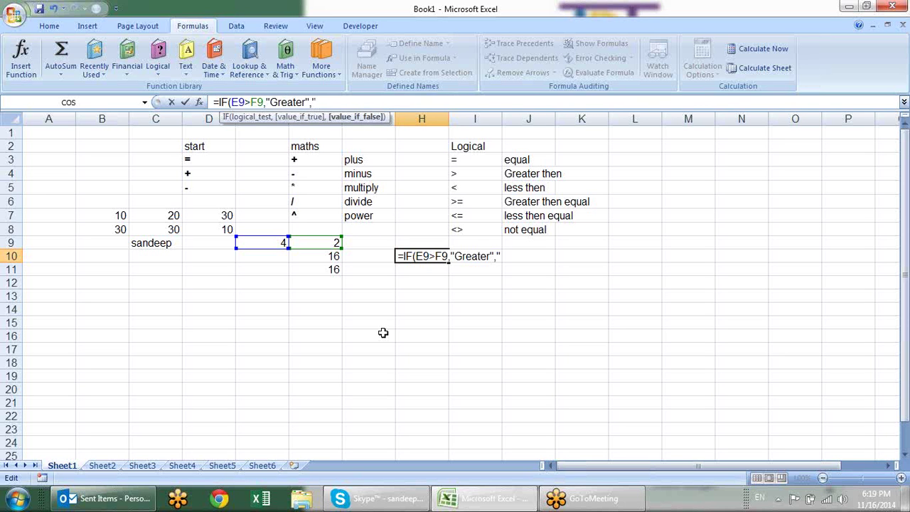
{"action": "type", "text": "Less"}
{"action": "type", "text": "er\""}
{"action": "type", "text": ")"}
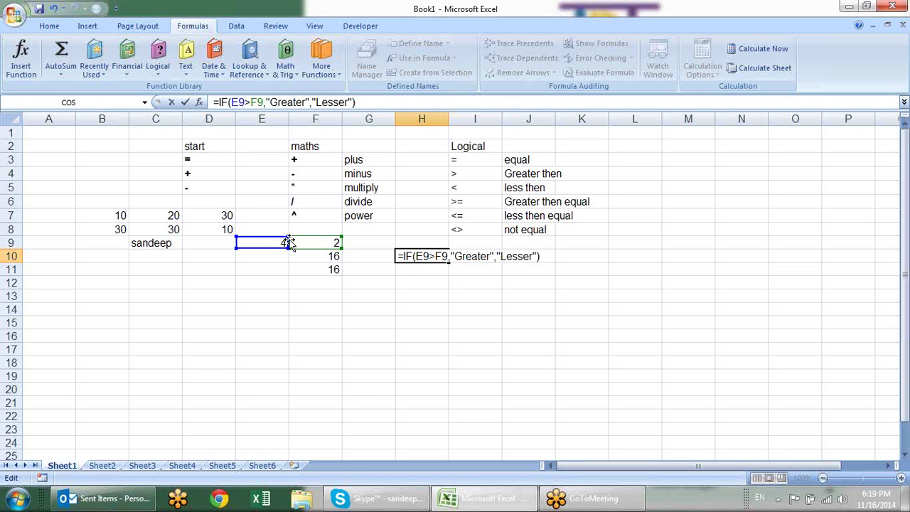
- Commit the IF formula so H10 shows Greater, then review it without changes
{"action": "left_click", "coordinate": [471, 256]}
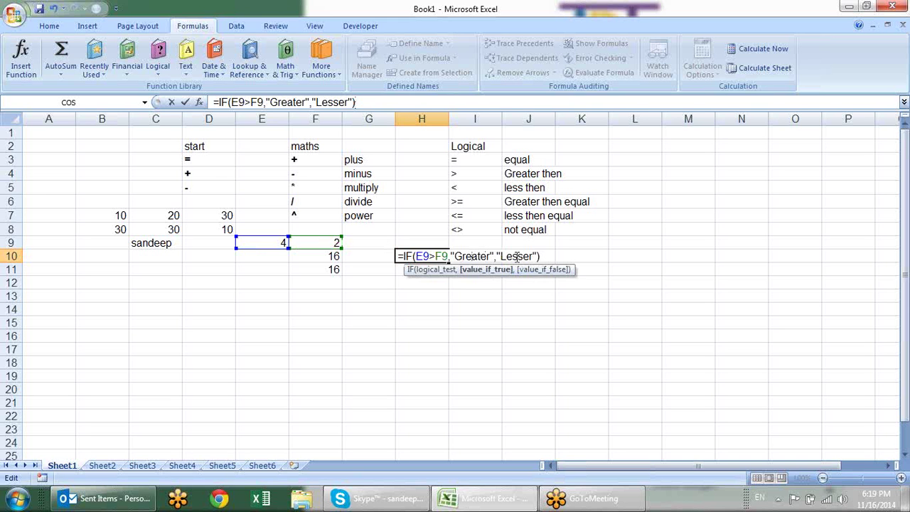
{"action": "left_click", "coordinate": [517, 257]}
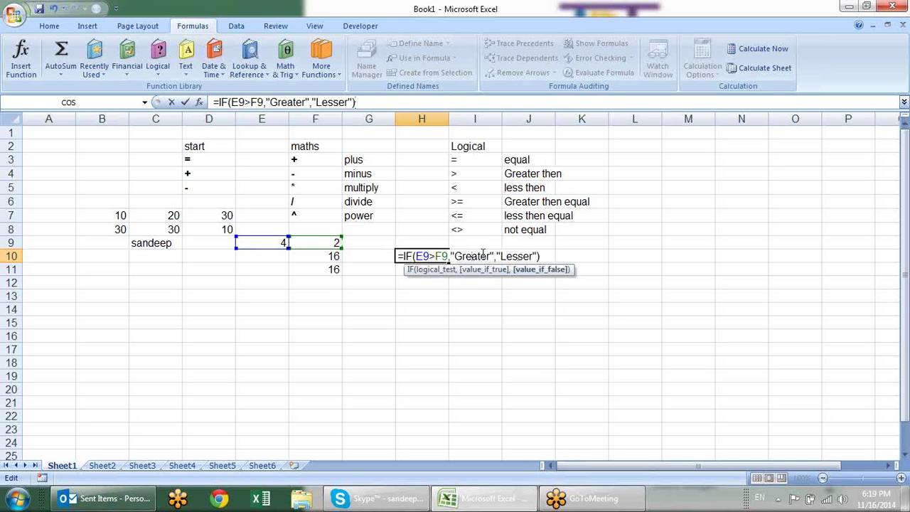
{"action": "key", "text": "Return"}
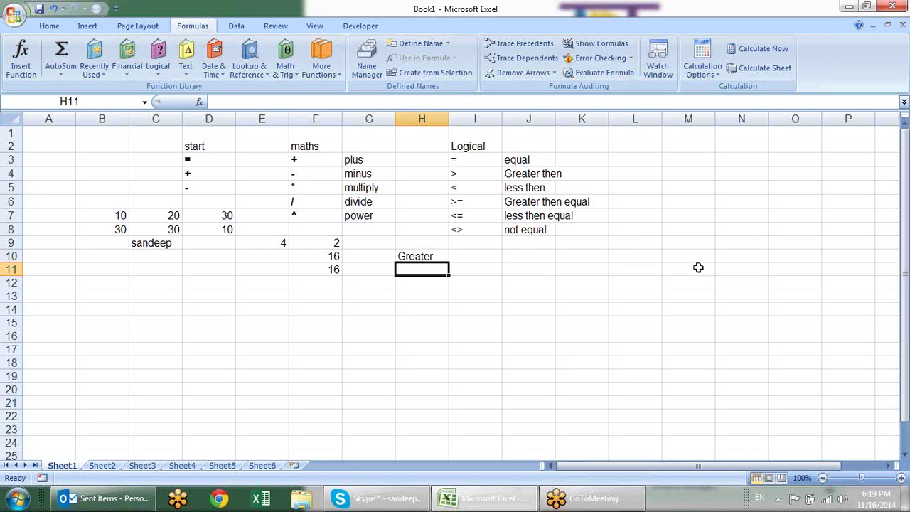
{"action": "double_click", "coordinate": [431, 257]}
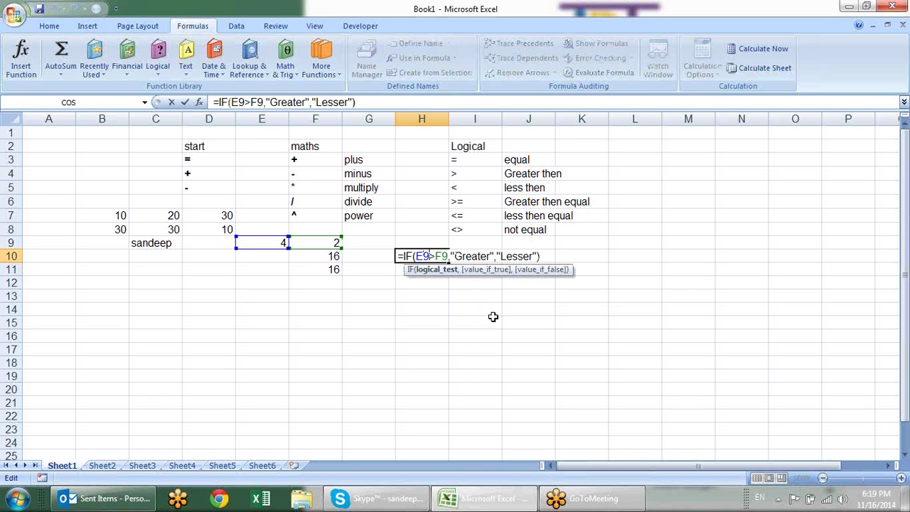
{"action": "key", "text": "Escape"}
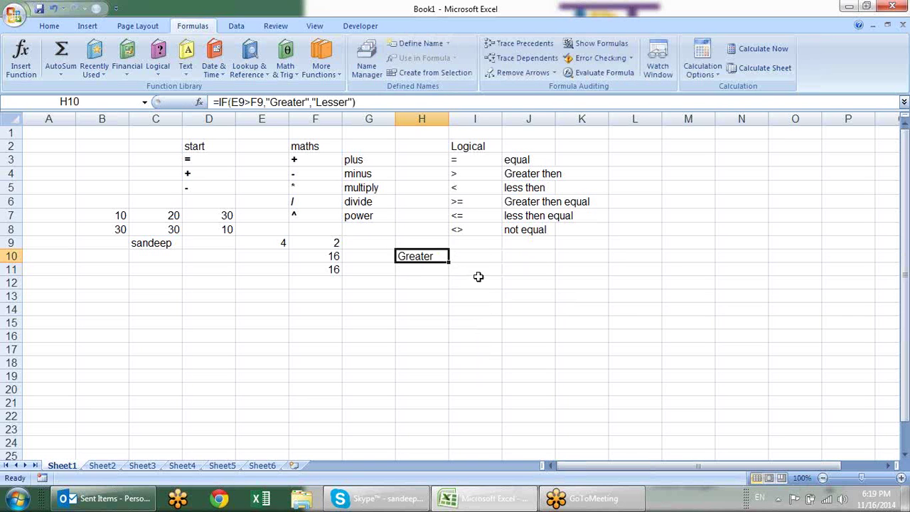
{"action": "left_click", "coordinate": [439, 280]}
- Enter 10 in H12 and 20 in I12
{"action": "type", "text": "10"}
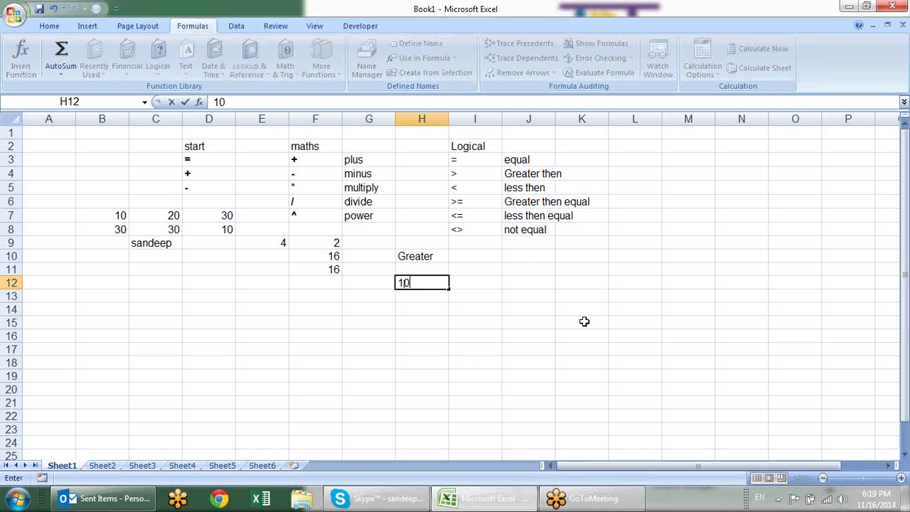
{"action": "key", "text": "Tab"}
{"action": "key", "text": "Left"}
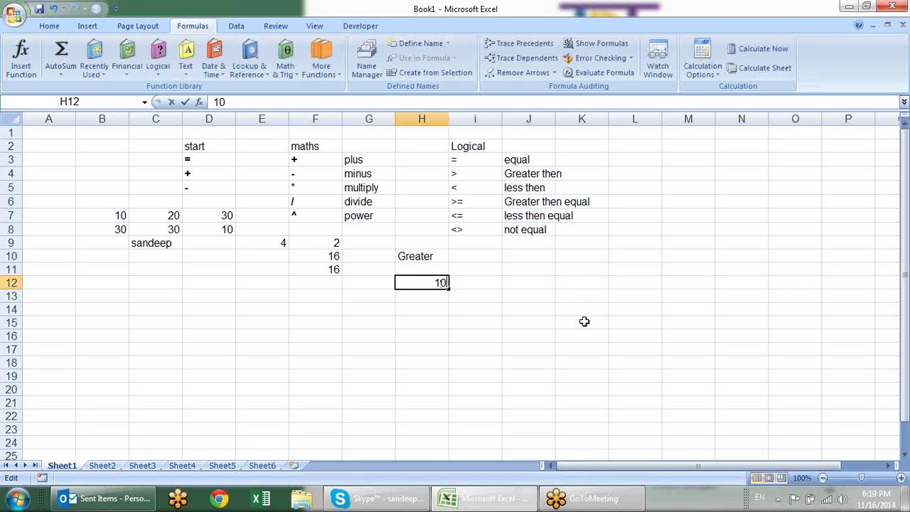
{"action": "type", "text": "'"}
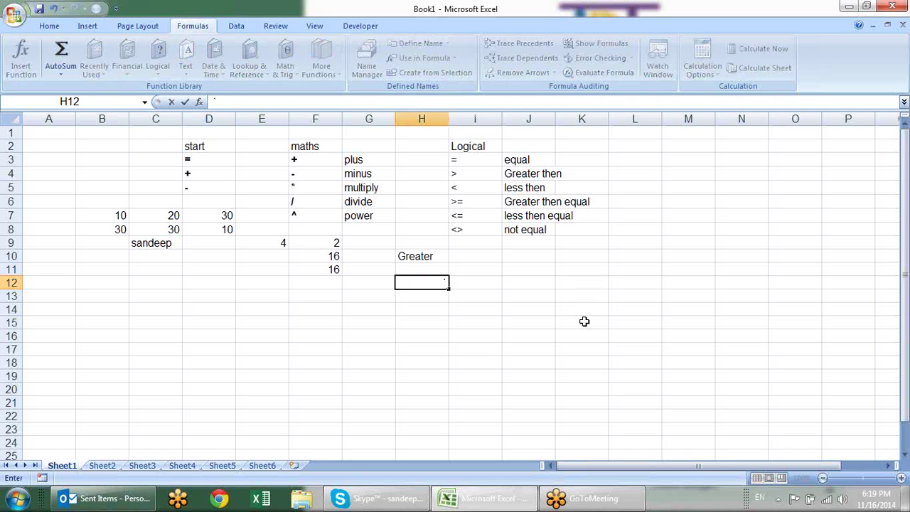
{"action": "key", "text": "Escape"}
{"action": "key", "text": "Tab"}
{"action": "type", "text": "20"}
{"action": "key", "text": "Return"}
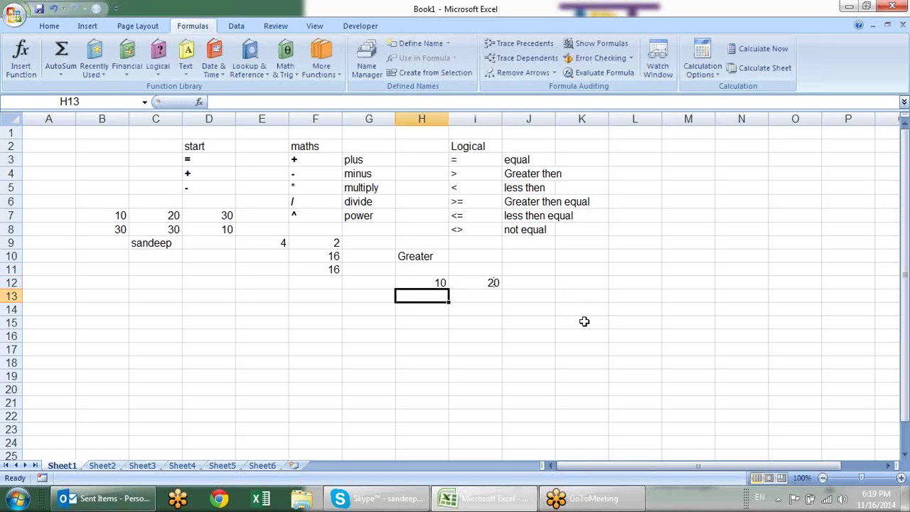
{"action": "key", "text": "Up"}
{"action": "key", "text": "Right"}
{"action": "key", "text": "Right"}
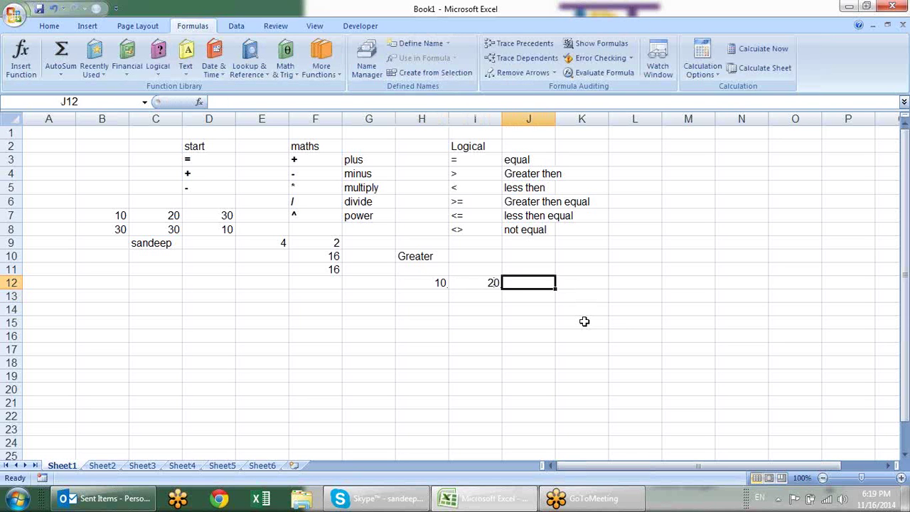
- Enter =H12>I12 in J12, which returns FALSE
{"action": "type", "text": "="}
{"action": "left_click", "coordinate": [427, 287]}
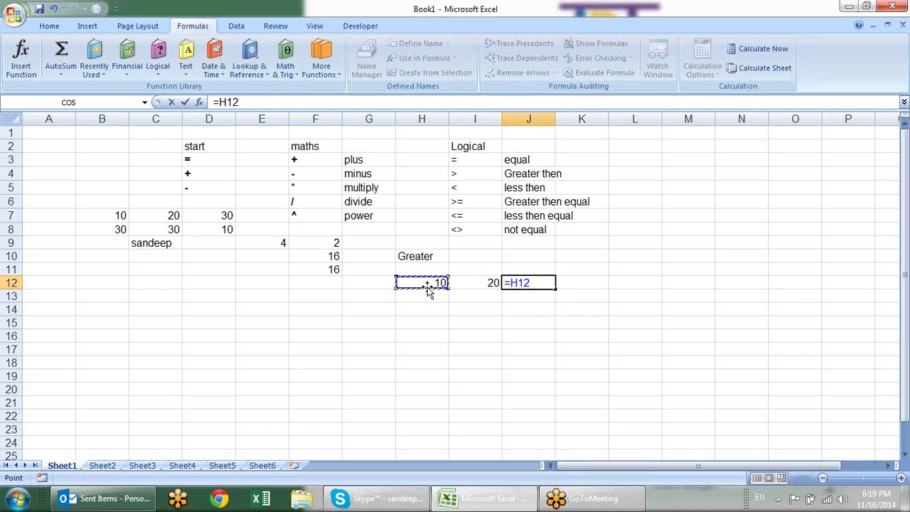
{"action": "type", "text": ">"}
{"action": "left_click", "coordinate": [468, 285]}
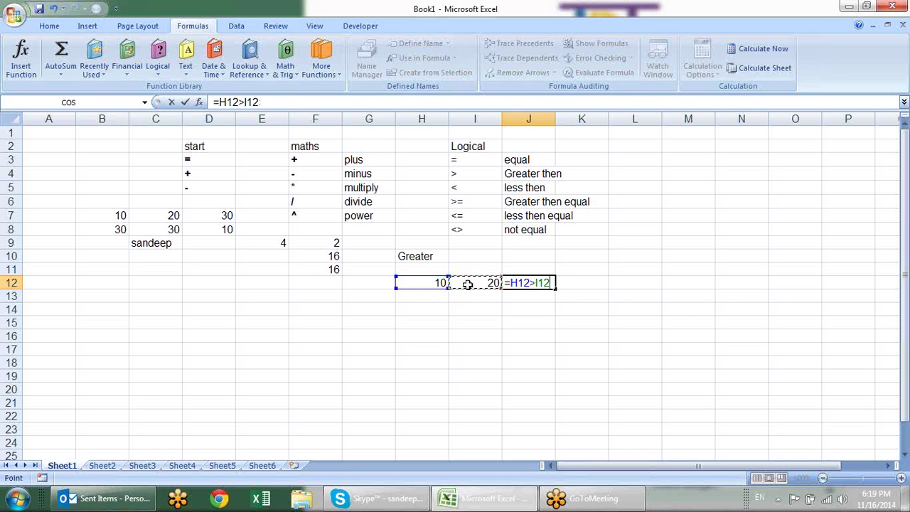
{"action": "key", "text": "Return"}
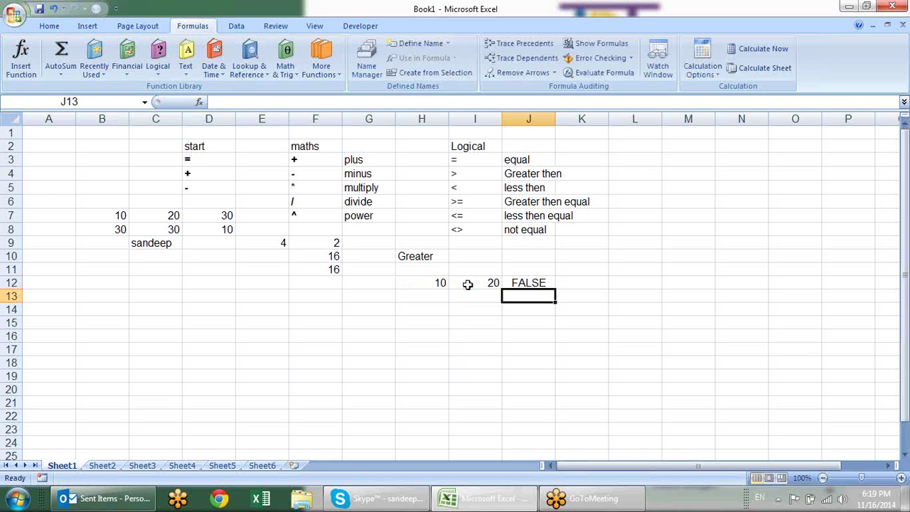
- Change H12 to 21 so J12's comparison turns TRUE
{"action": "left_click", "coordinate": [437, 281]}
{"action": "left_click", "coordinate": [474, 284]}
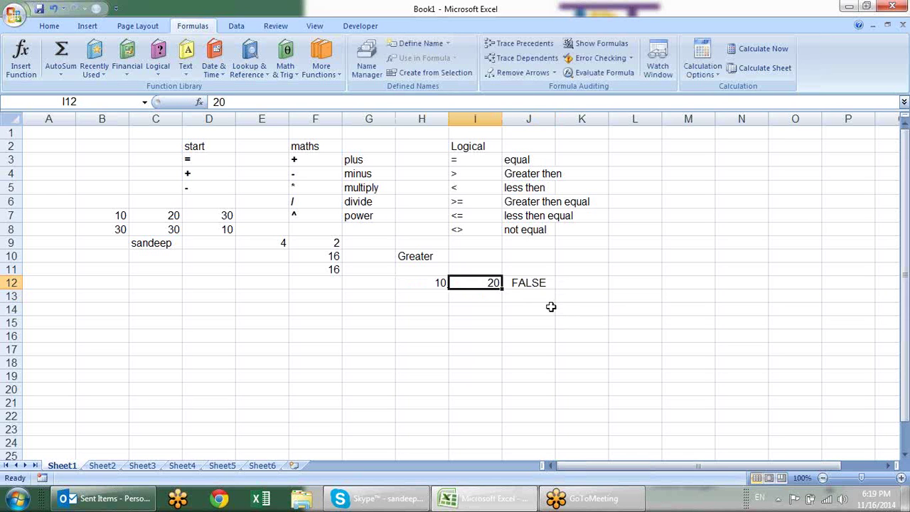
{"action": "left_click", "coordinate": [419, 282]}
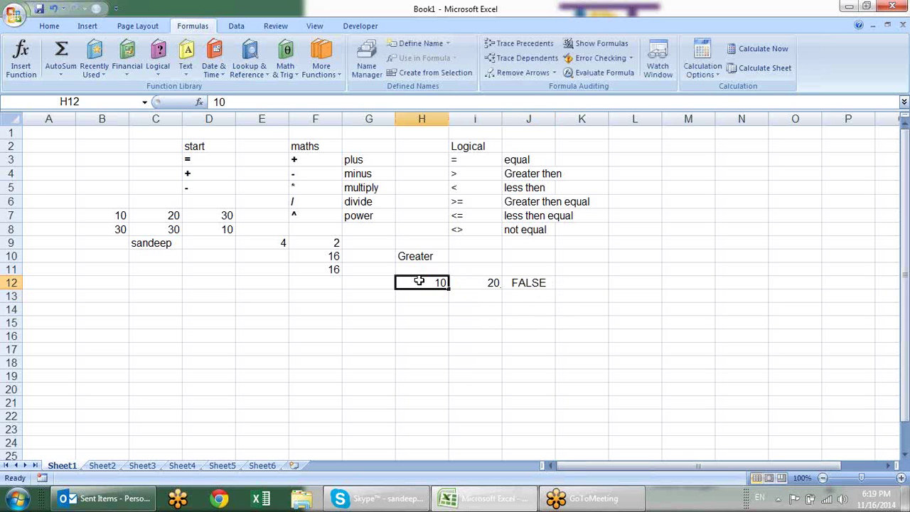
{"action": "type", "text": "21"}
{"action": "key", "text": "Return"}
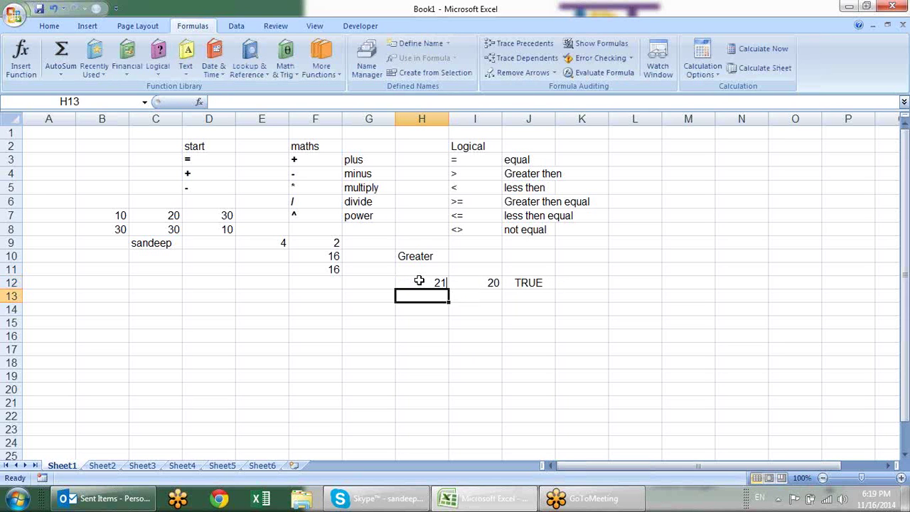
{"action": "left_click", "coordinate": [523, 283]}
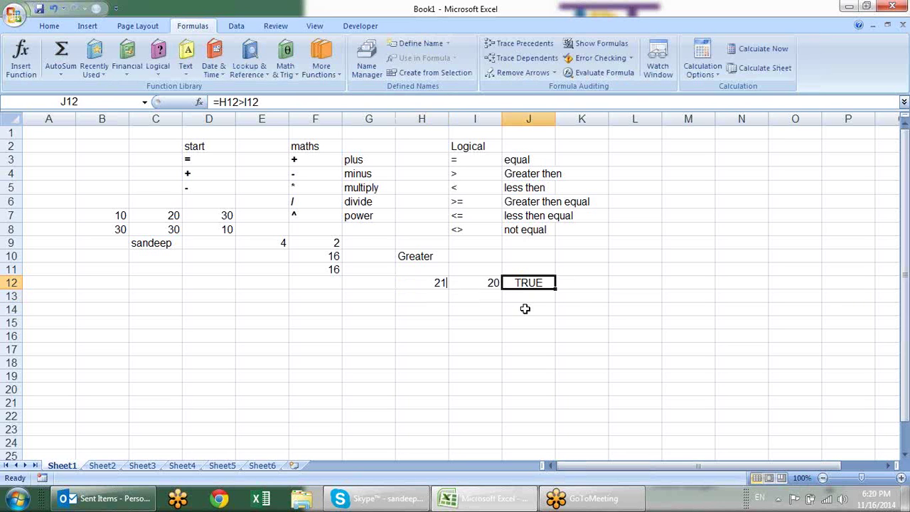
{"action": "left_click", "coordinate": [426, 257]}
{"action": "key", "text": "F2"}
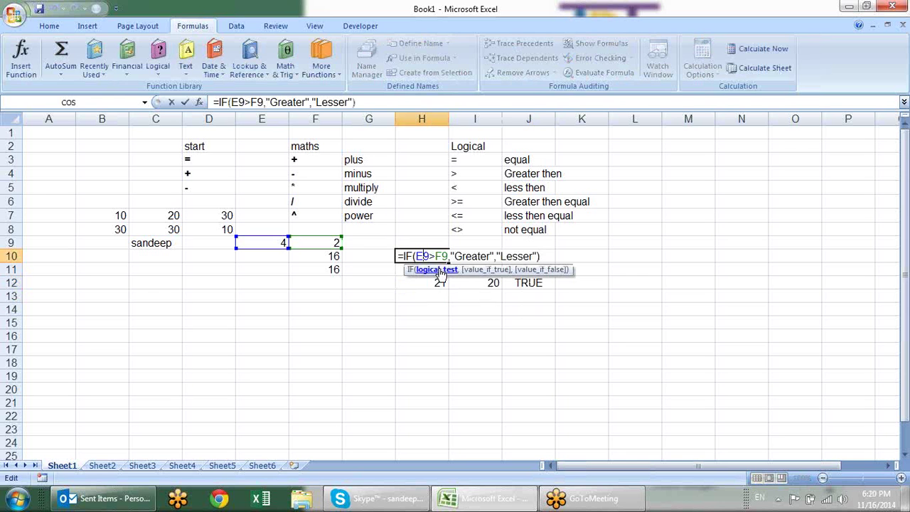
{"action": "left_click_drag", "start_coordinate": [416, 256], "coordinate": [446, 258]}
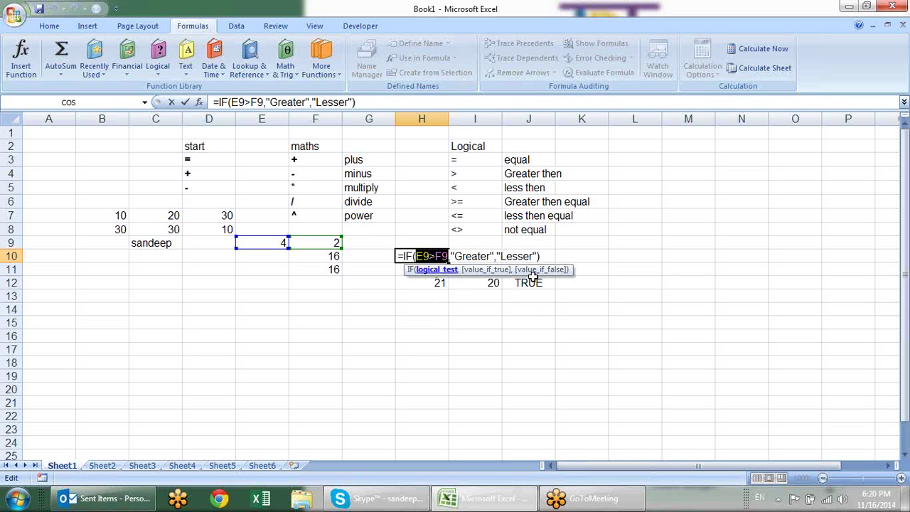
{"action": "left_click", "coordinate": [497, 270]}
{"action": "left_click", "coordinate": [540, 269]}
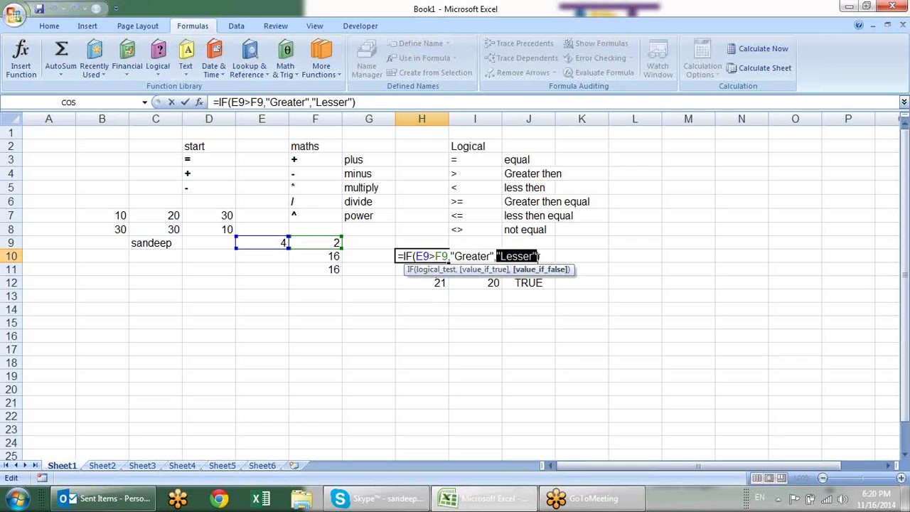
{"action": "left_click", "coordinate": [441, 270]}
{"action": "left_click", "coordinate": [484, 269]}
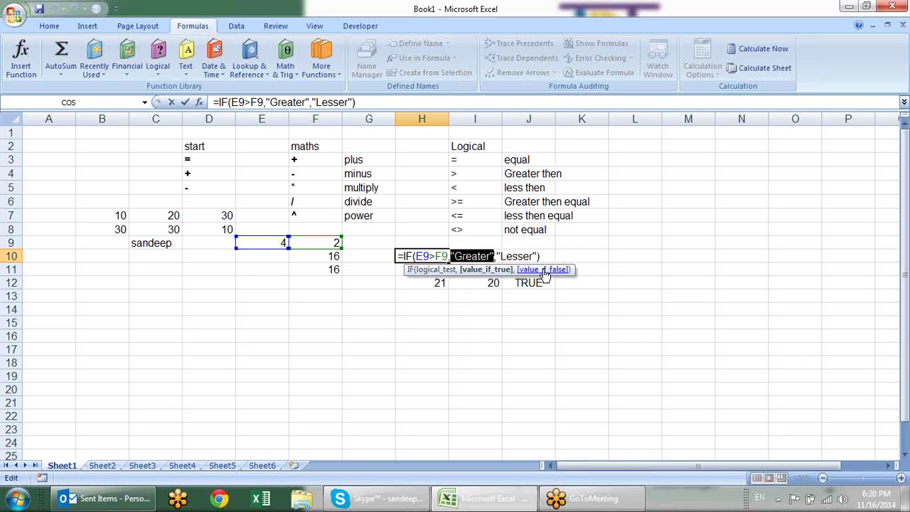
{"action": "left_click", "coordinate": [538, 269]}
{"action": "left_click", "coordinate": [430, 269]}
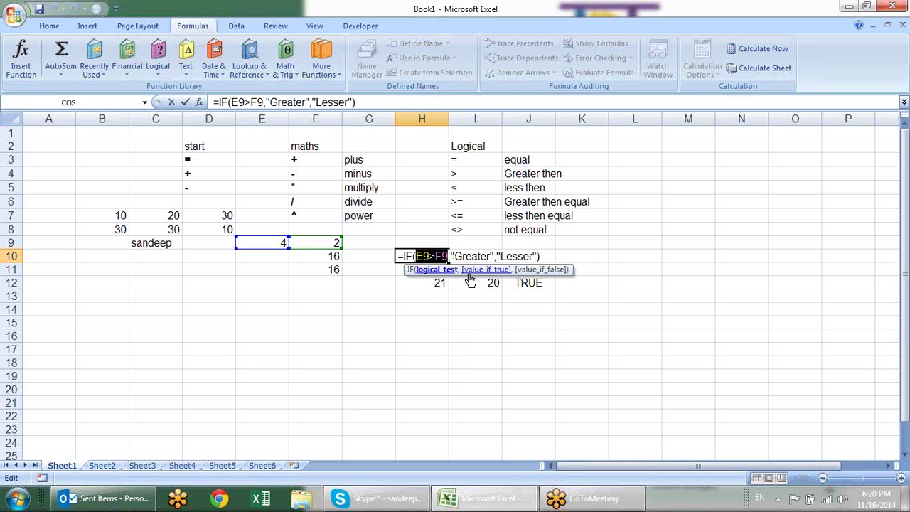
{"action": "left_click", "coordinate": [491, 269]}
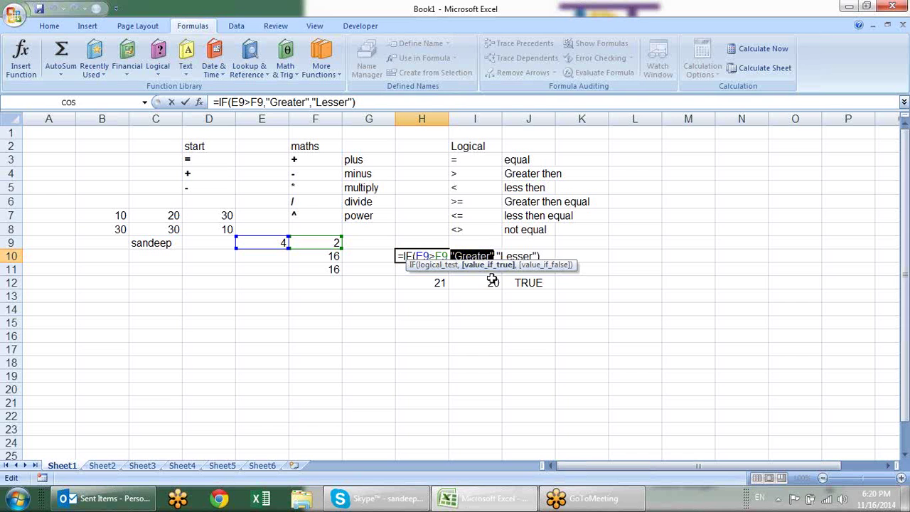
{"action": "left_click_drag", "start_coordinate": [516, 264], "coordinate": [496, 282]}
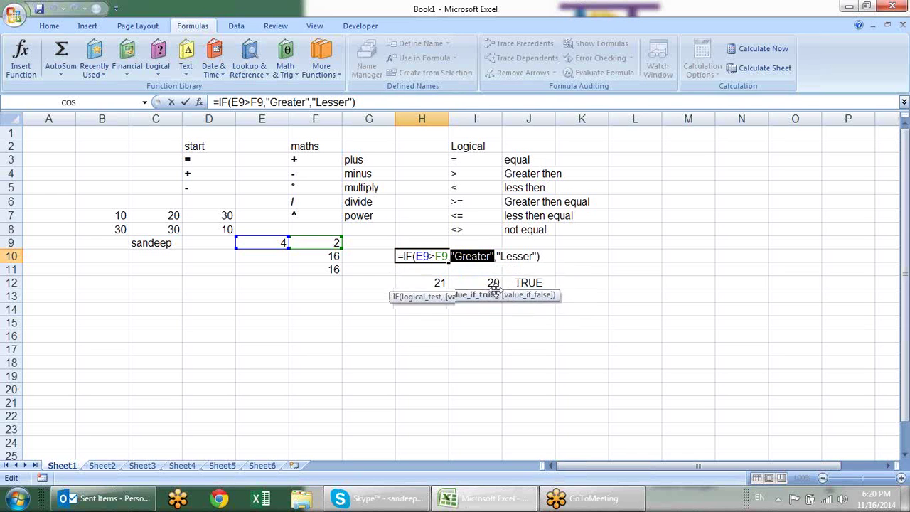
{"action": "left_click", "coordinate": [431, 280]}
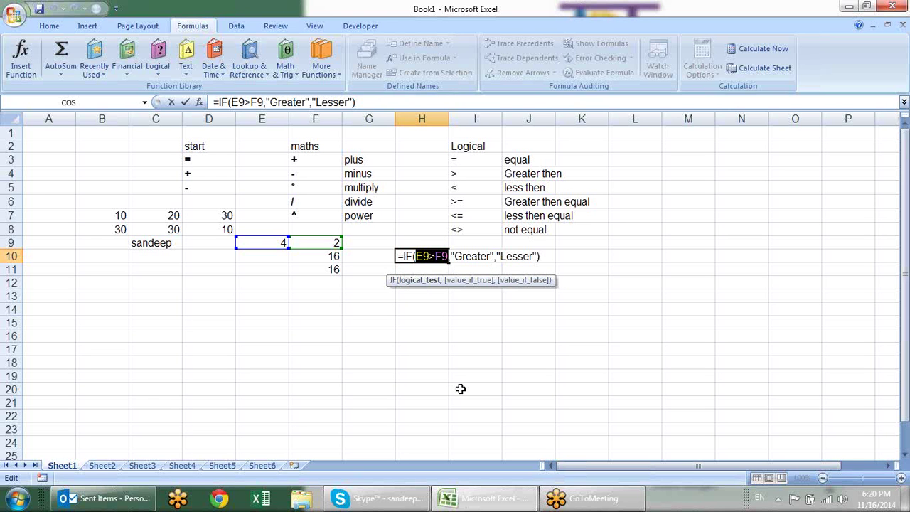
{"action": "key", "text": "F9"}
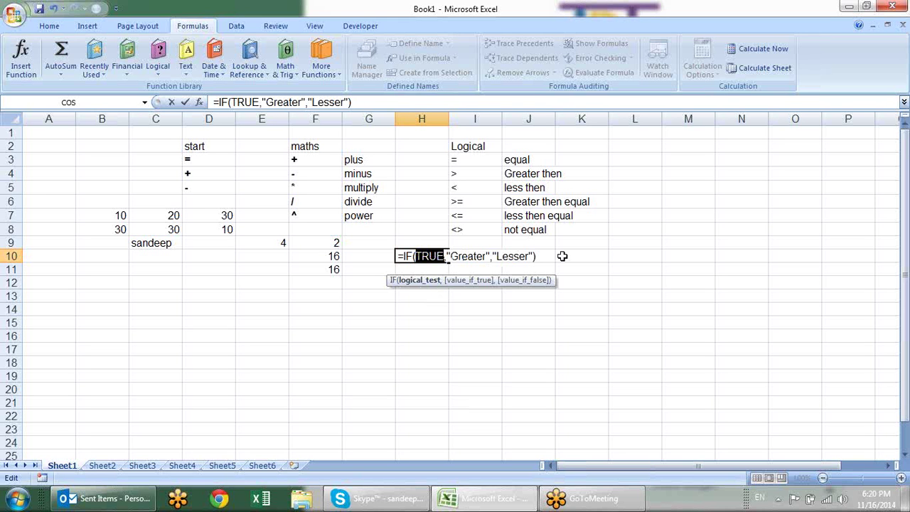
{"action": "left_click_drag", "start_coordinate": [538, 256], "coordinate": [403, 255]}
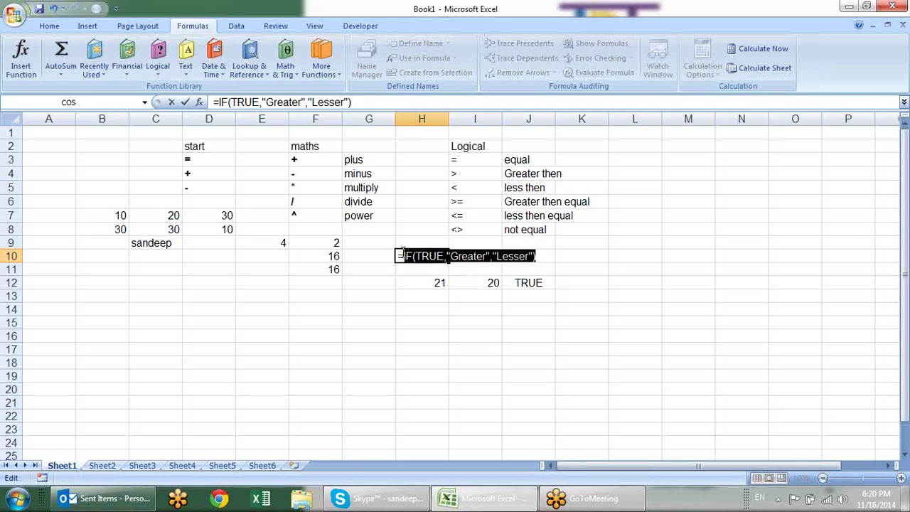
{"action": "key", "text": "F9"}
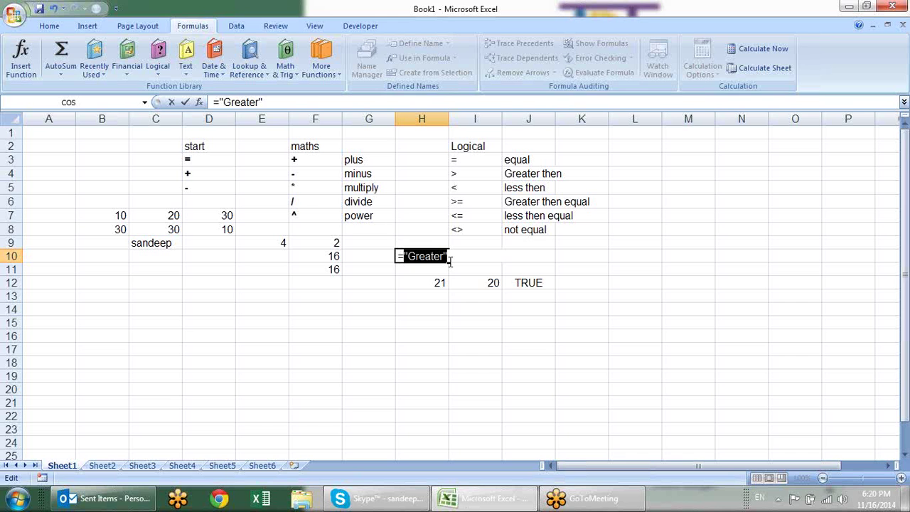
{"action": "key", "text": "Escape"}
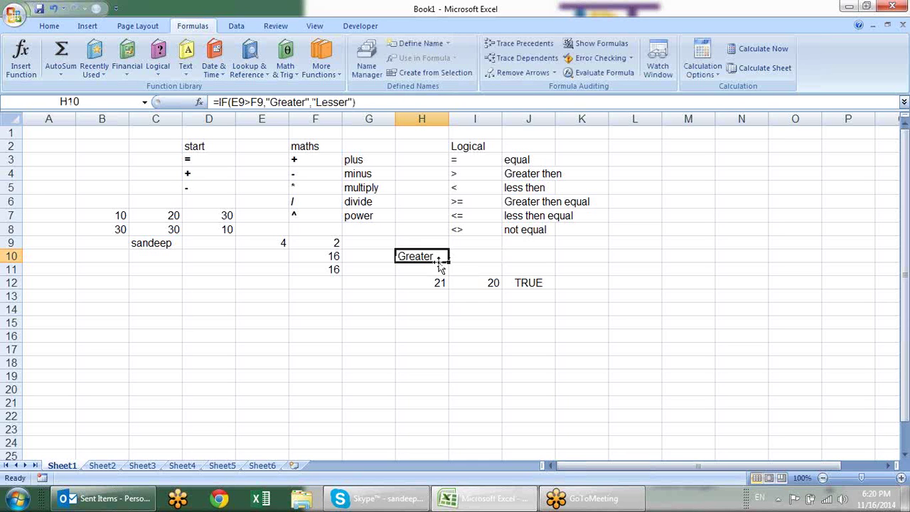
{"action": "double_click", "coordinate": [435, 254]}
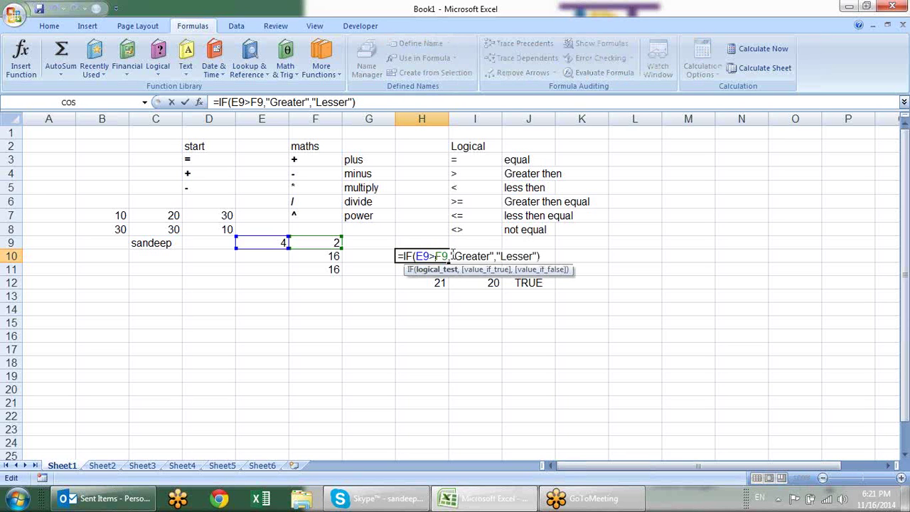
{"action": "left_click_drag", "start_coordinate": [450, 256], "coordinate": [416, 258]}
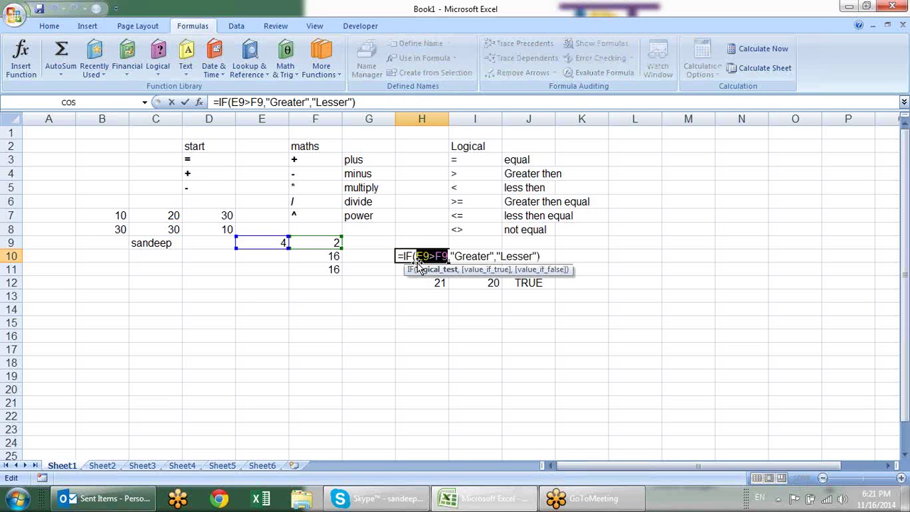
{"action": "key", "text": "alt"}
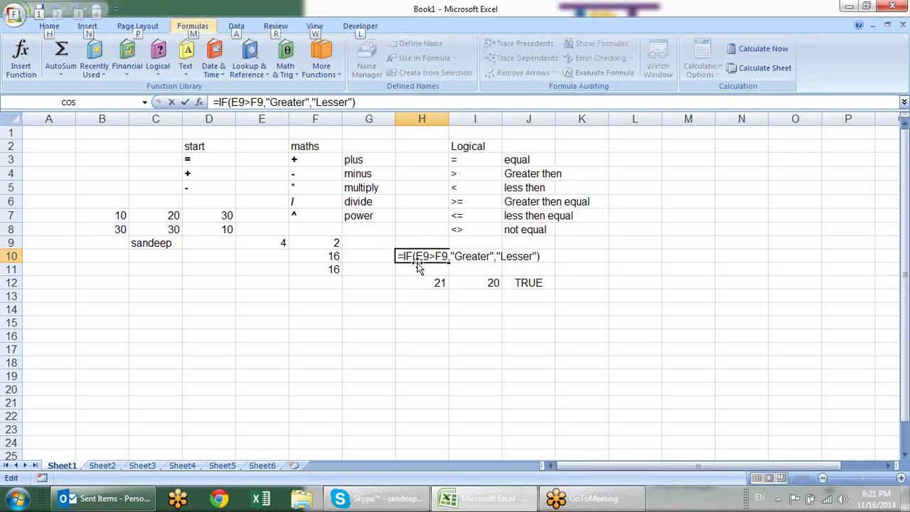
{"action": "key", "text": "alt"}
{"action": "key", "text": "F9"}
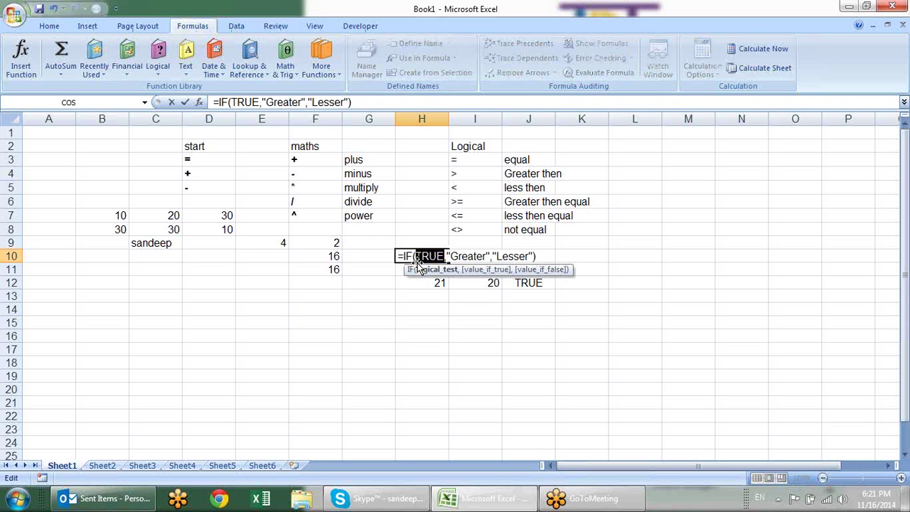
{"action": "key", "text": "Return"}
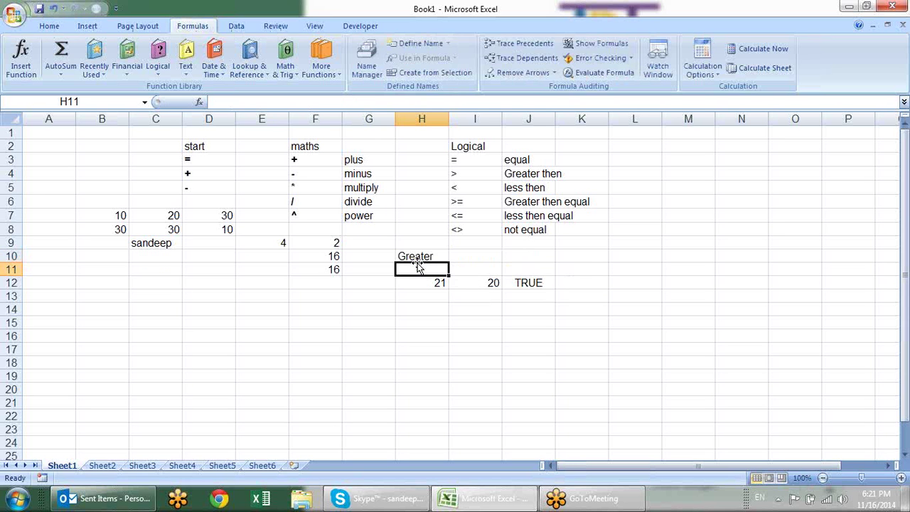
{"action": "double_click", "coordinate": [425, 255]}
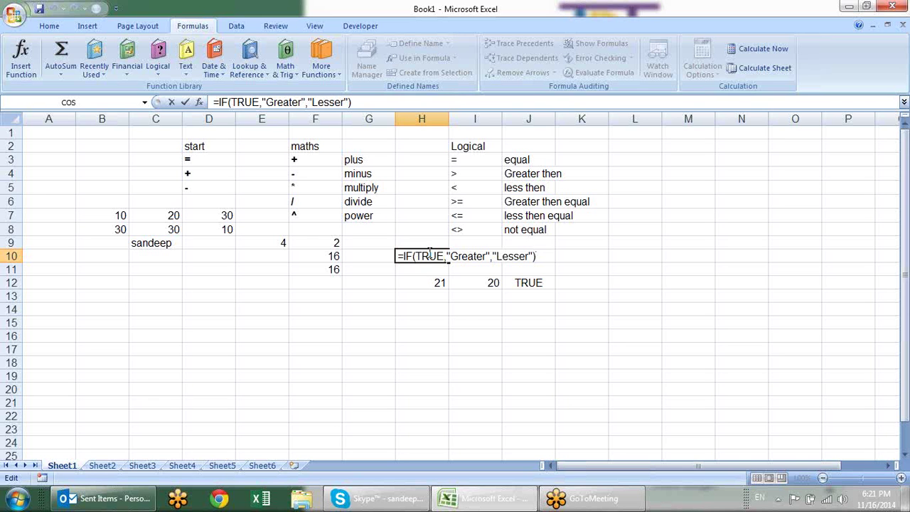
{"action": "key", "text": "Escape"}
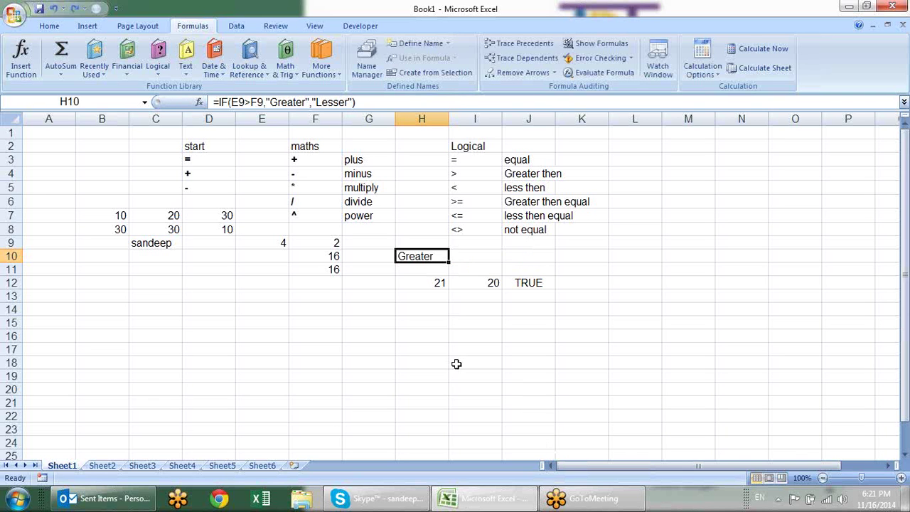
- Recommit J12's =H12>I12 and enter =H12=I12 in J13, giving FALSE
{"action": "left_click", "coordinate": [492, 281]}
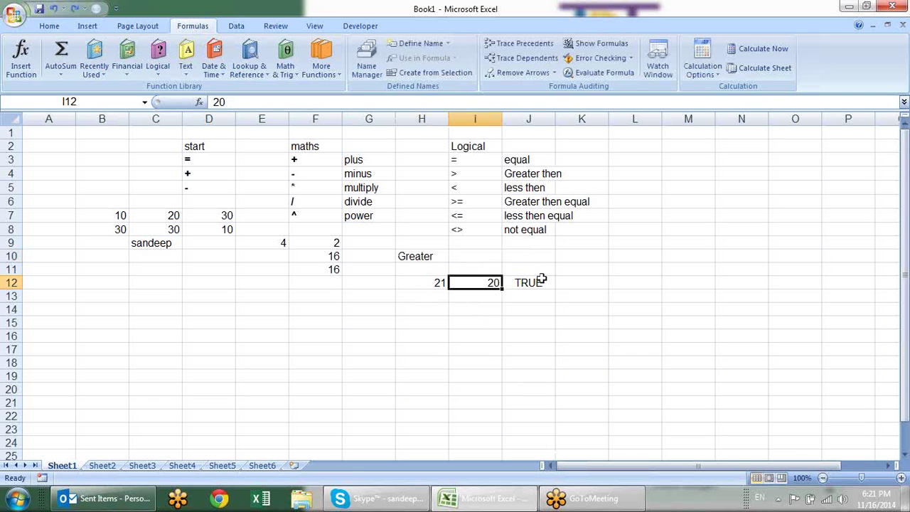
{"action": "left_click", "coordinate": [542, 281]}
{"action": "double_click", "coordinate": [538, 282]}
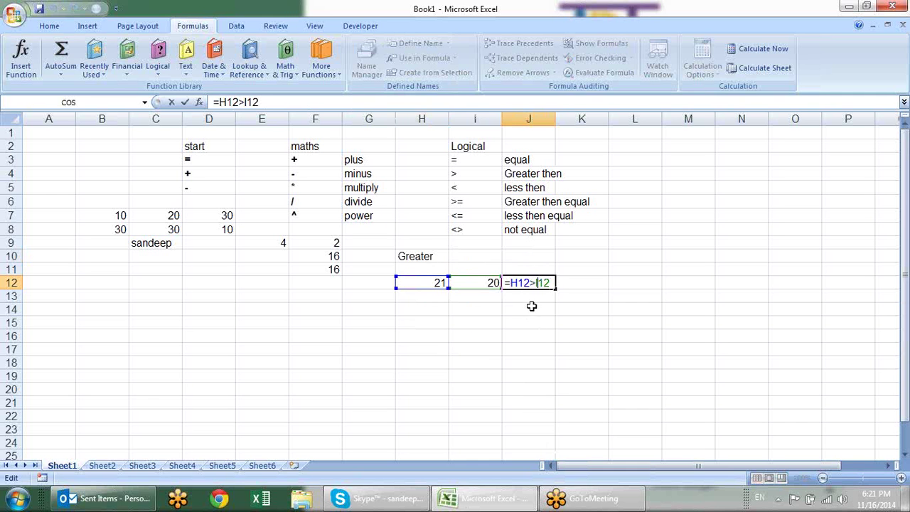
{"action": "key", "text": "ctrl+Return"}
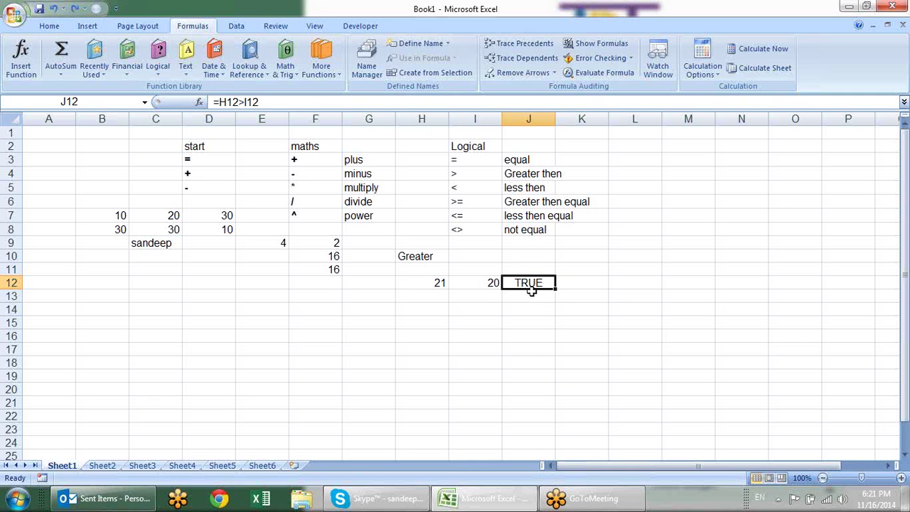
{"action": "left_click", "coordinate": [532, 292]}
{"action": "type", "text": "="}
{"action": "left_click", "coordinate": [417, 282]}
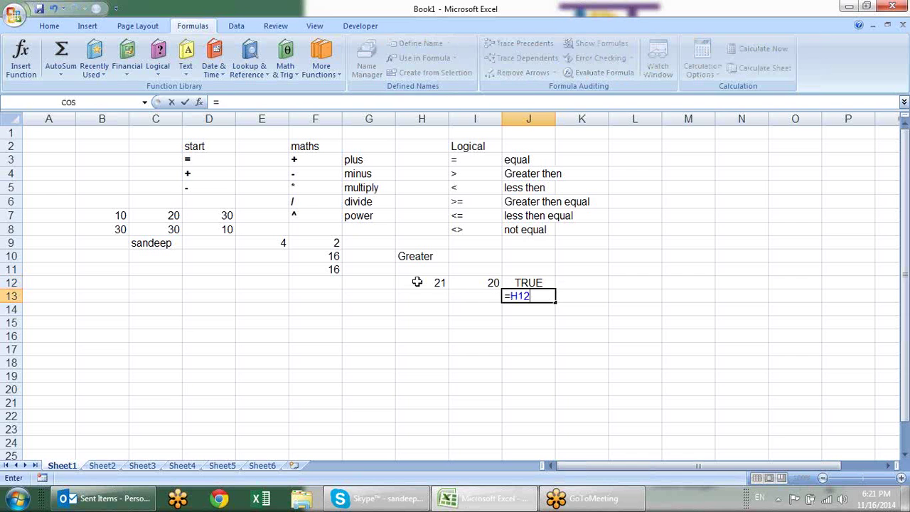
{"action": "type", "text": "="}
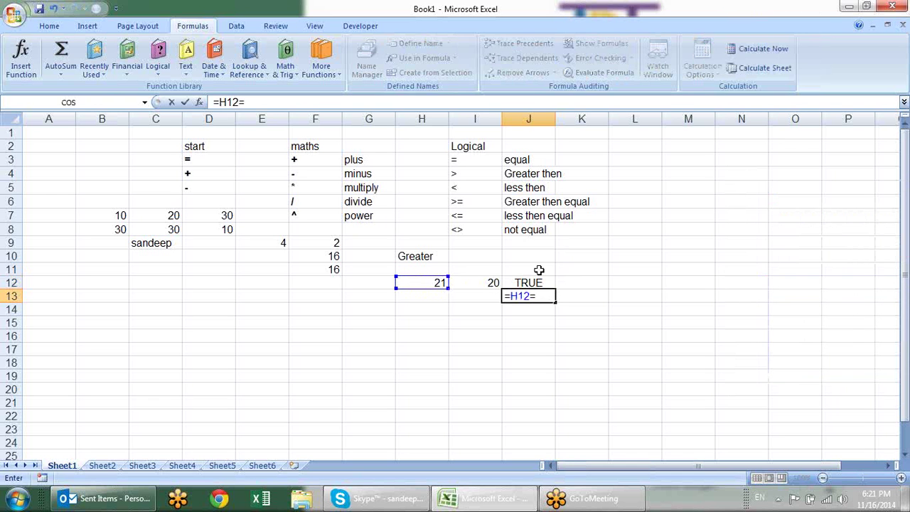
{"action": "left_click", "coordinate": [489, 283]}
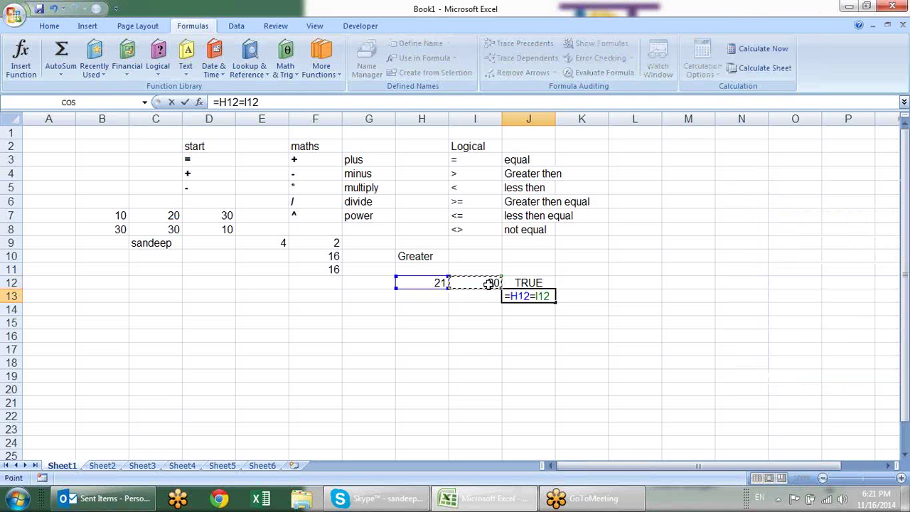
{"action": "key", "text": "Return"}
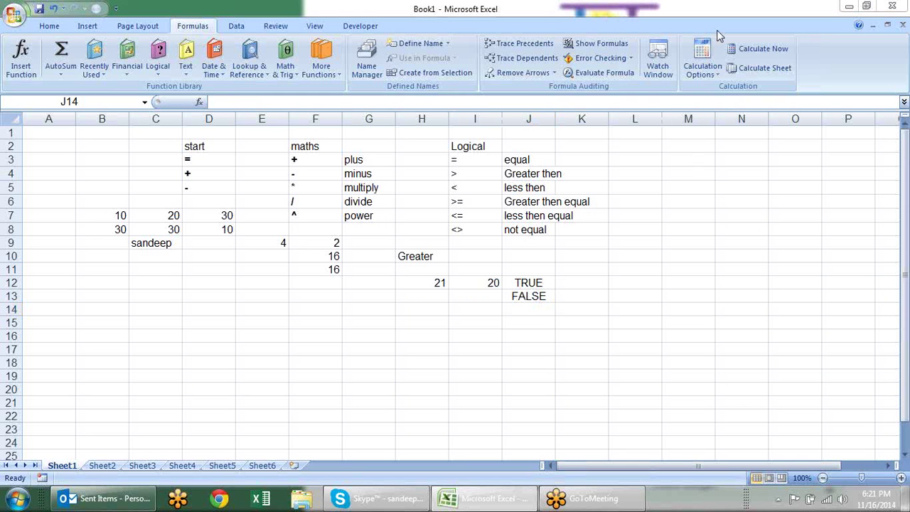
- Change H12 to 20 and bold J13's resulting TRUE
{"action": "left_click", "coordinate": [430, 283]}
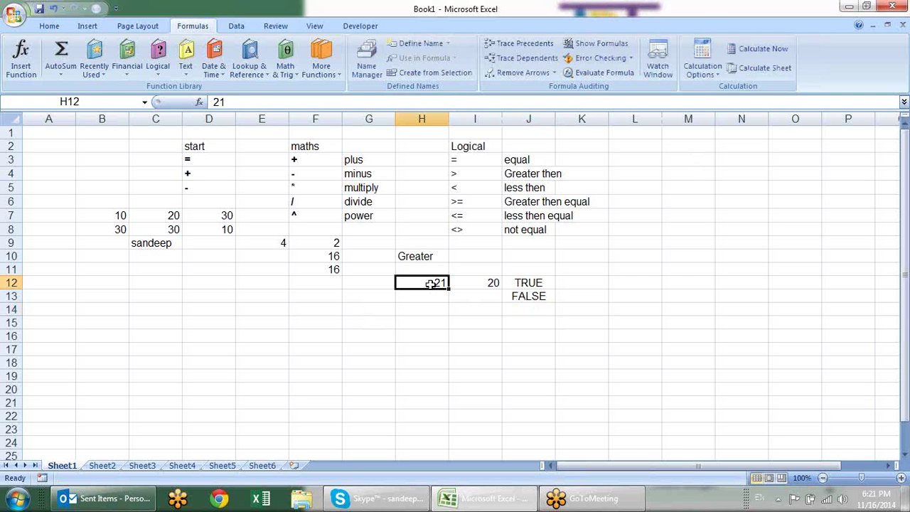
{"action": "type", "text": "20"}
{"action": "key", "text": "Return"}
{"action": "left_click", "coordinate": [523, 294]}
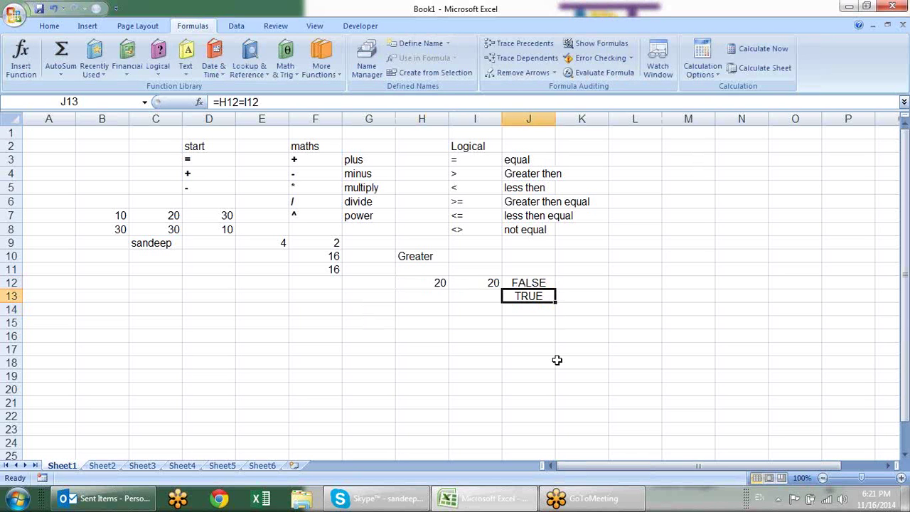
{"action": "key", "text": "ctrl+b"}
- Enter =H12<I12 in J14, which returns FALSE
{"action": "left_click", "coordinate": [525, 313]}
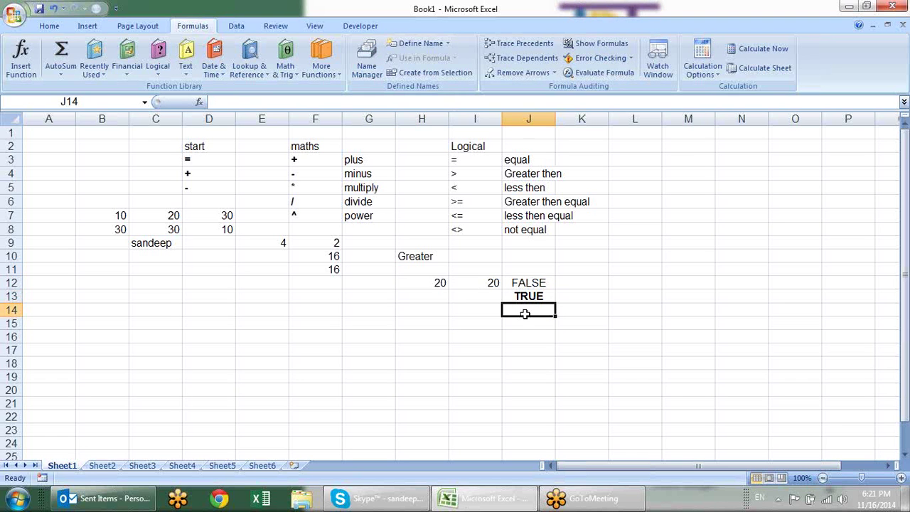
{"action": "type", "text": "="}
{"action": "key", "text": "Up"}
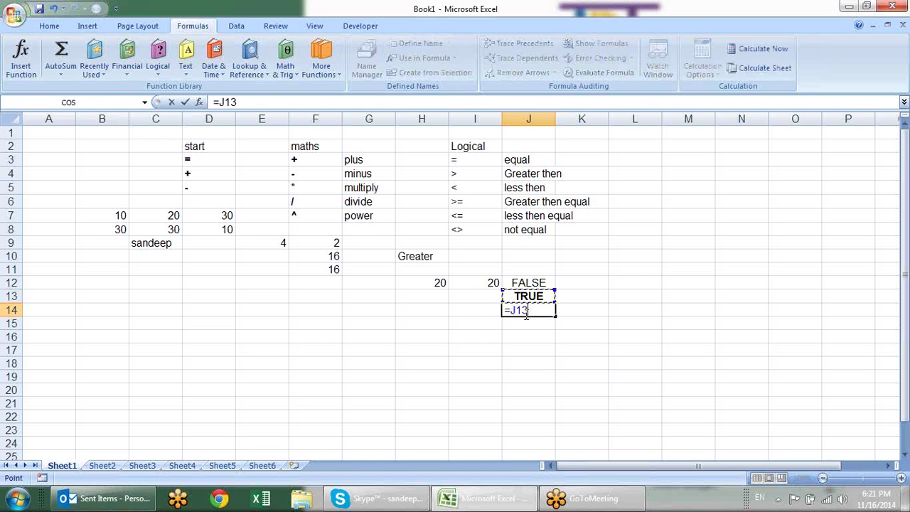
{"action": "key", "text": "Up"}
{"action": "key", "text": "Left"}
{"action": "key", "text": "Left"}
{"action": "type", "text": "<"}
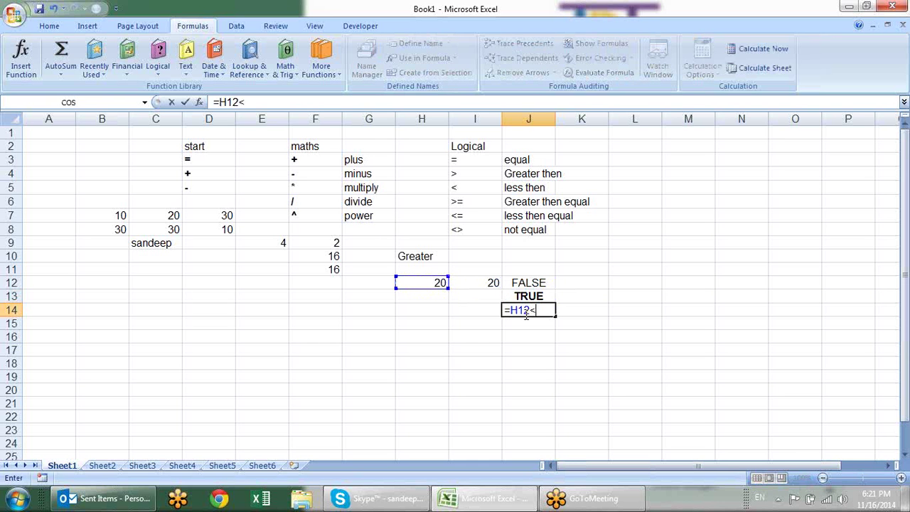
{"action": "left_click", "coordinate": [488, 285]}
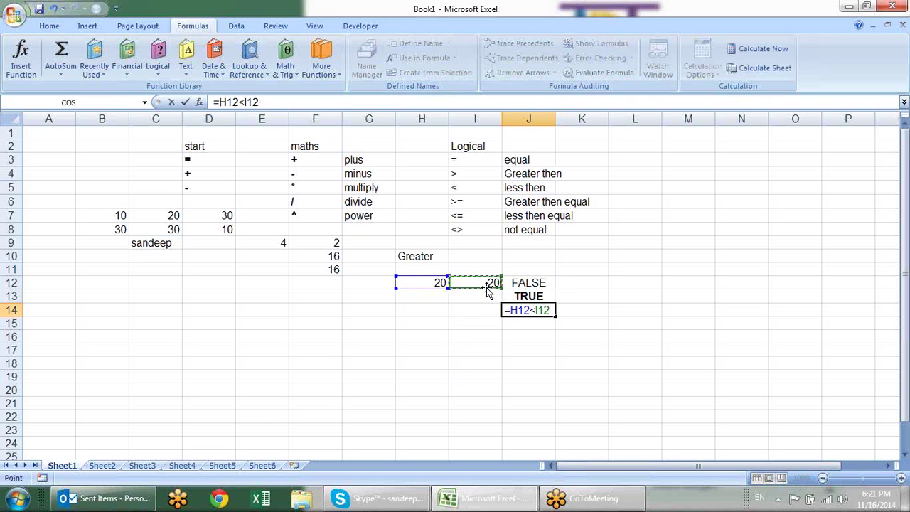
{"action": "key", "text": "Return"}
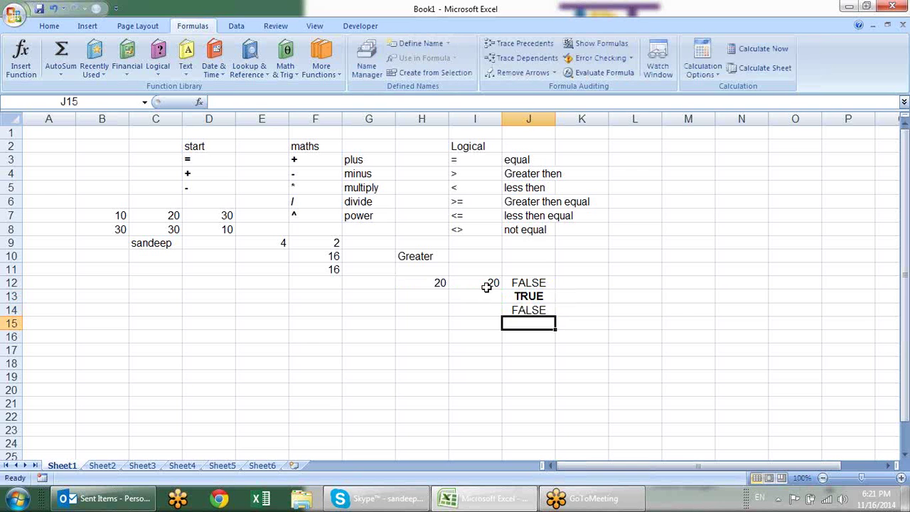
- Enter =H12>=I12 in J15, which returns TRUE
{"action": "type", "text": "="}
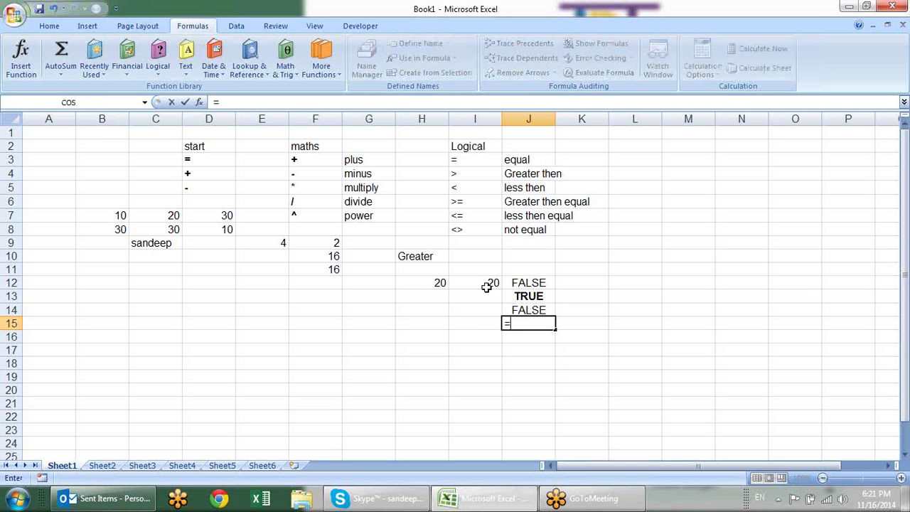
{"action": "left_click", "coordinate": [437, 283]}
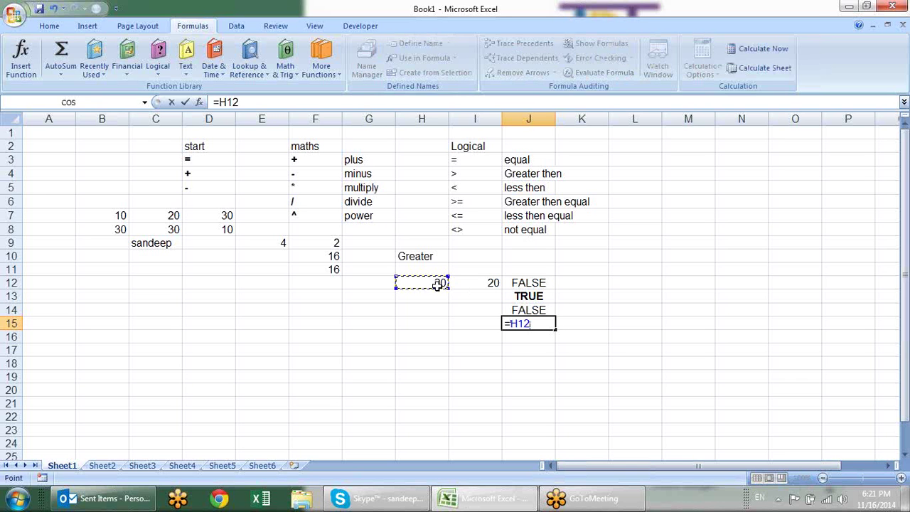
{"action": "type", "text": ">"}
{"action": "type", "text": "="}
{"action": "left_click", "coordinate": [471, 282]}
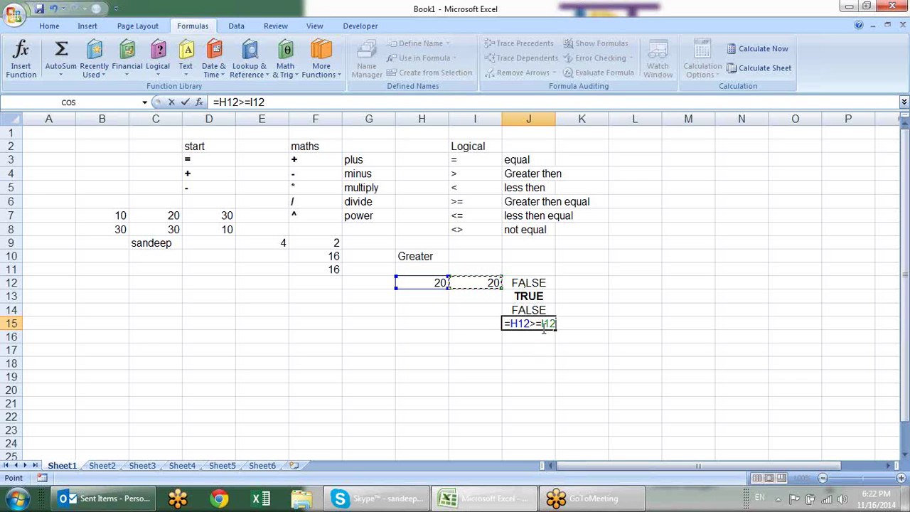
{"action": "key", "text": "Return"}
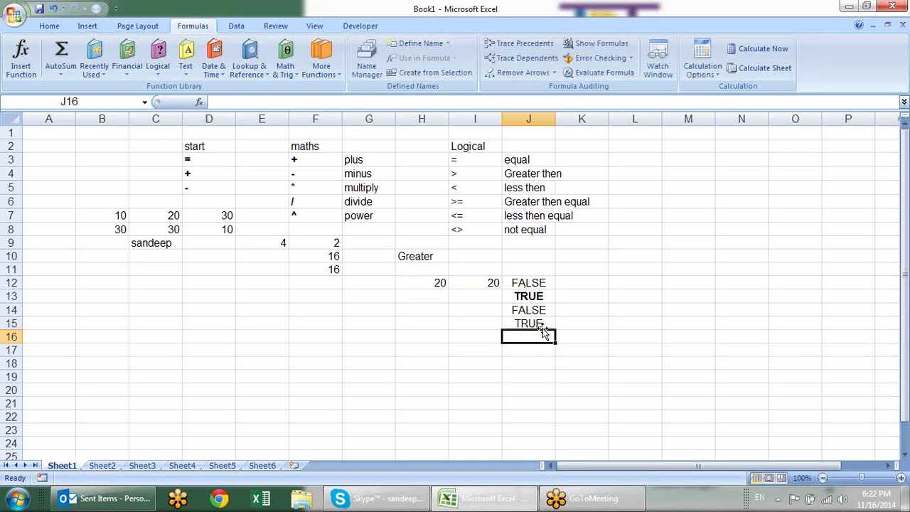
{"action": "left_click", "coordinate": [543, 324]}
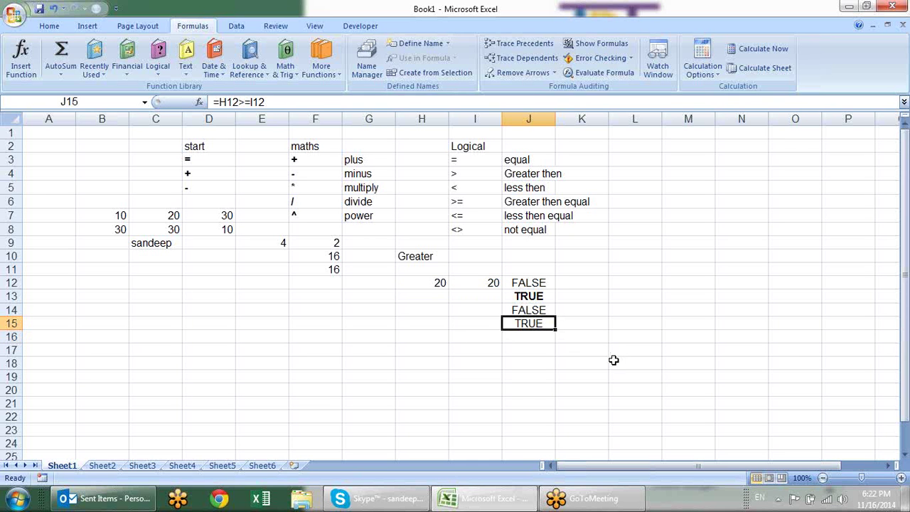
- Enter =H12<>I12 in J16, which returns FALSE
{"action": "left_click", "coordinate": [544, 338]}
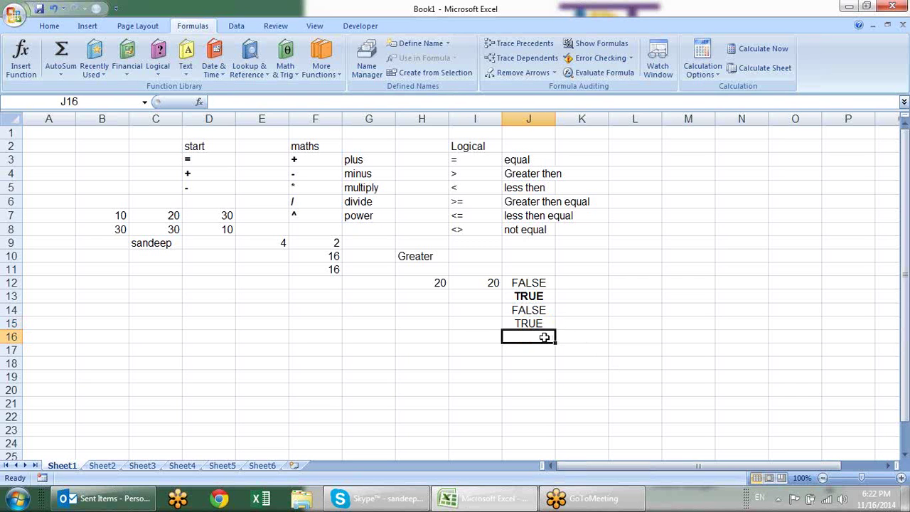
{"action": "type", "text": "="}
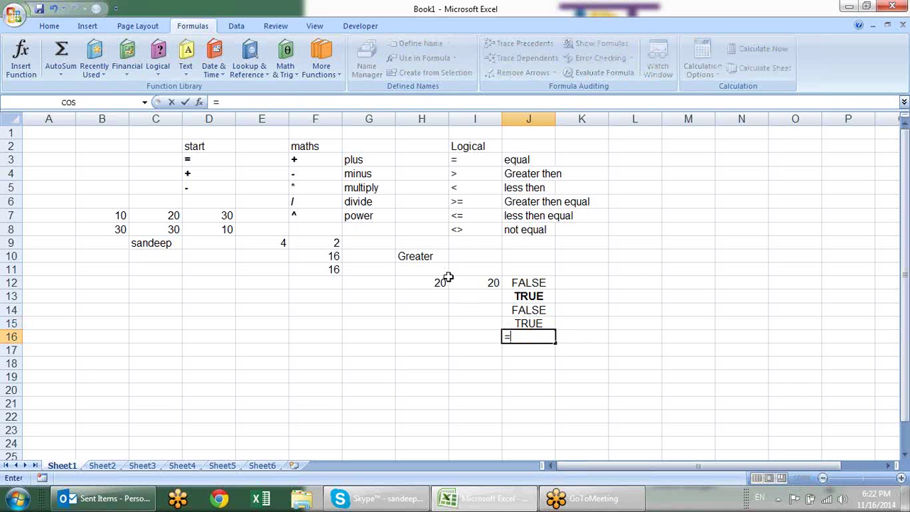
{"action": "left_click", "coordinate": [440, 282]}
{"action": "type", "text": "<>"}
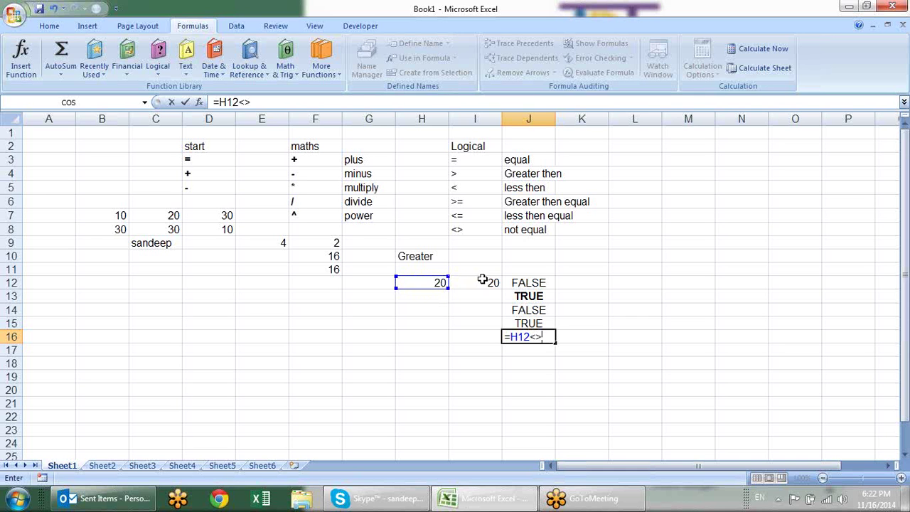
{"action": "left_click", "coordinate": [482, 279]}
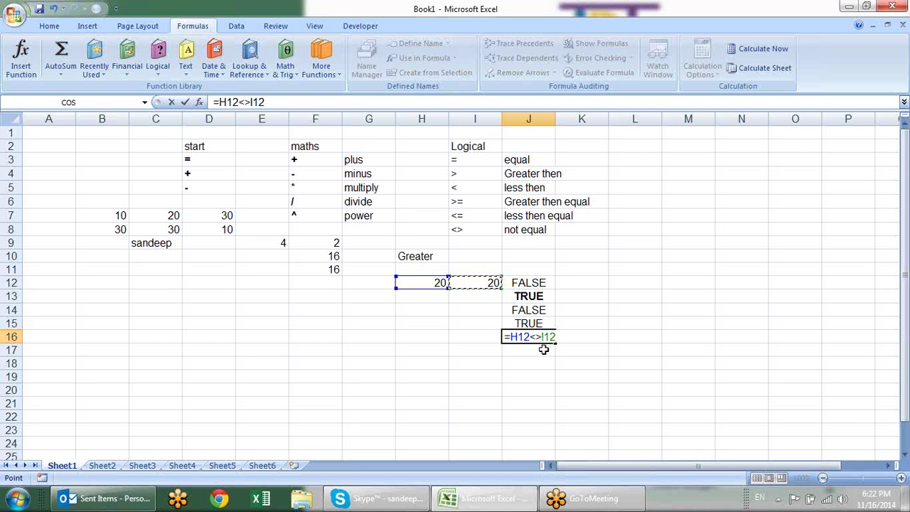
{"action": "key", "text": "Return"}
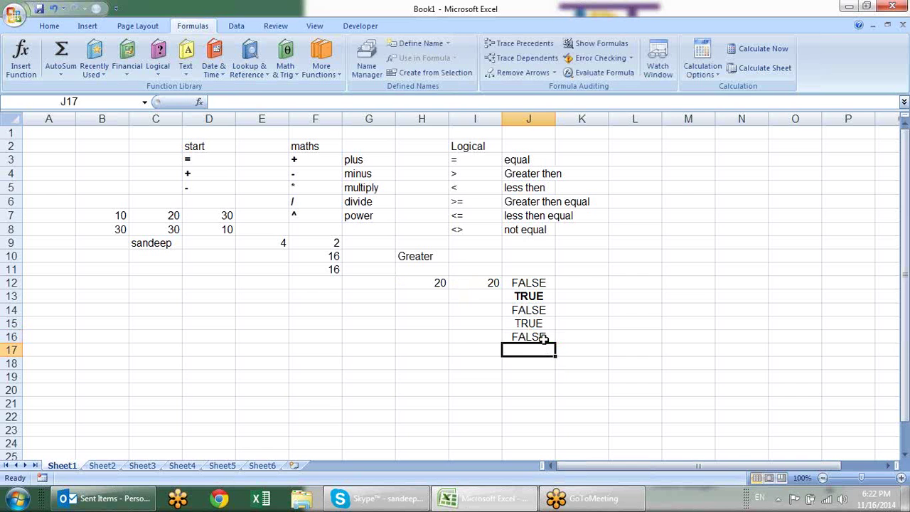
- Check the values in H12 and I12 and review J16's not-equal formula
{"action": "left_click", "coordinate": [544, 337]}
{"action": "left_click", "coordinate": [426, 285]}
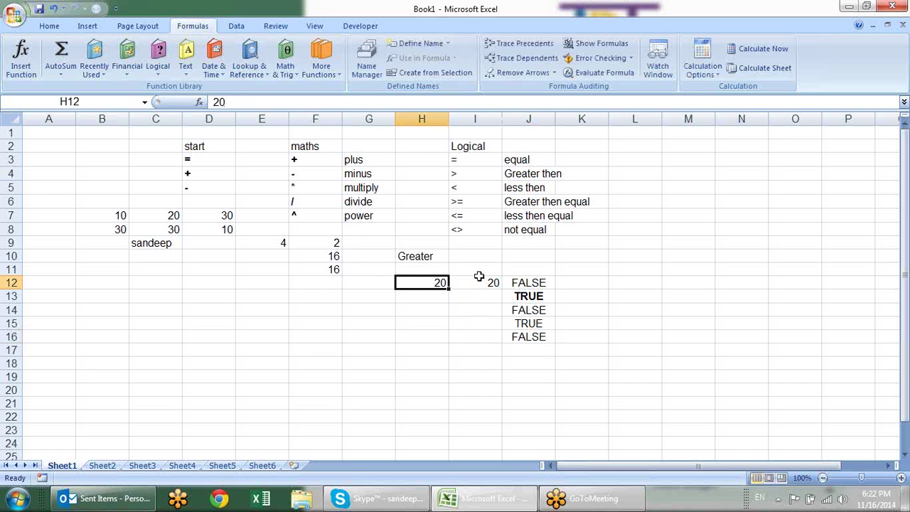
{"action": "left_click", "coordinate": [490, 282]}
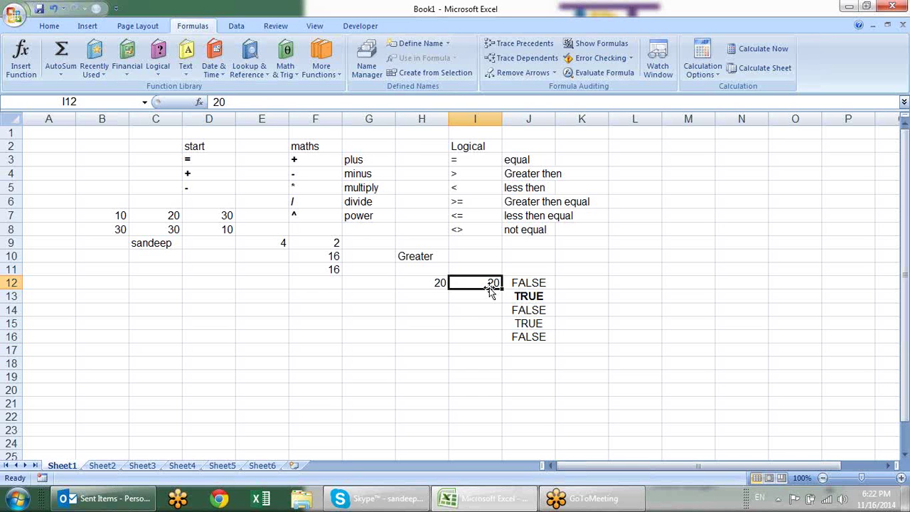
{"action": "left_click", "coordinate": [523, 336]}
{"action": "double_click", "coordinate": [533, 337]}
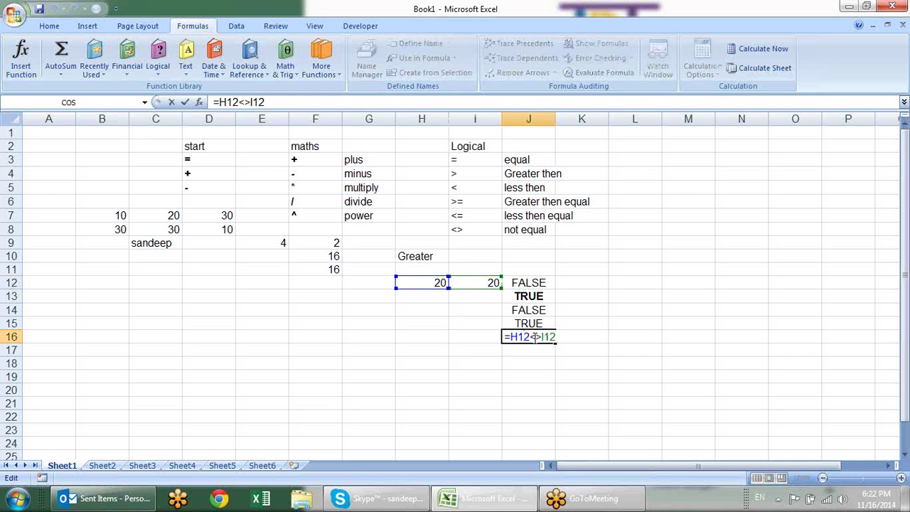
{"action": "key", "text": "Return"}
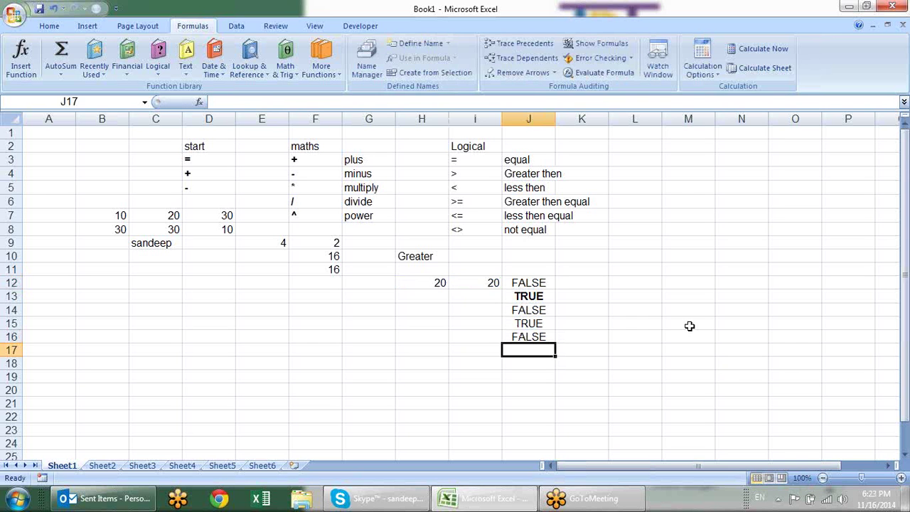
- Review the comparison formulas in J12, J13, J14 and J16
{"action": "double_click", "coordinate": [526, 294]}
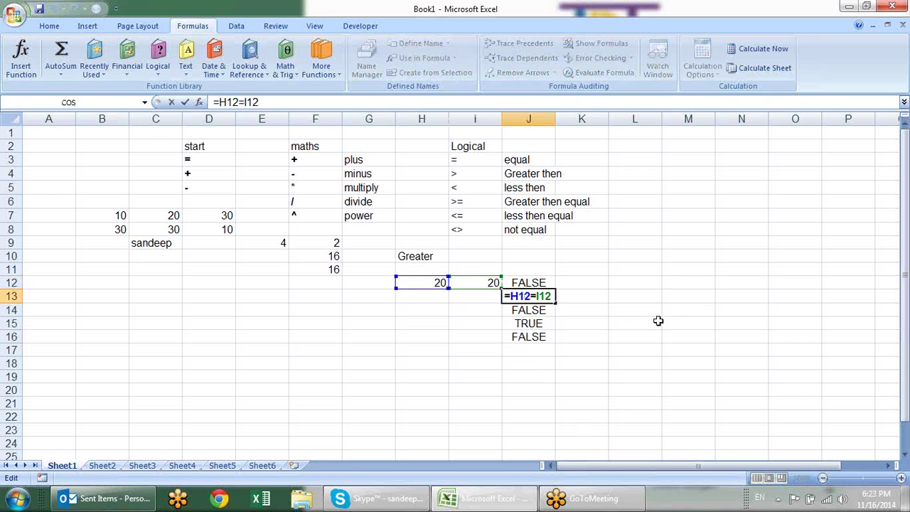
{"action": "key", "text": "Return"}
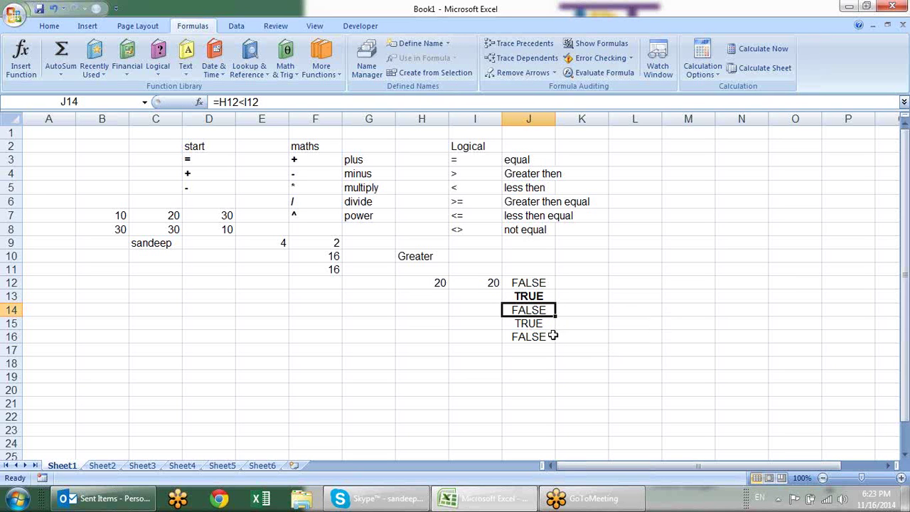
{"action": "left_click", "coordinate": [552, 336]}
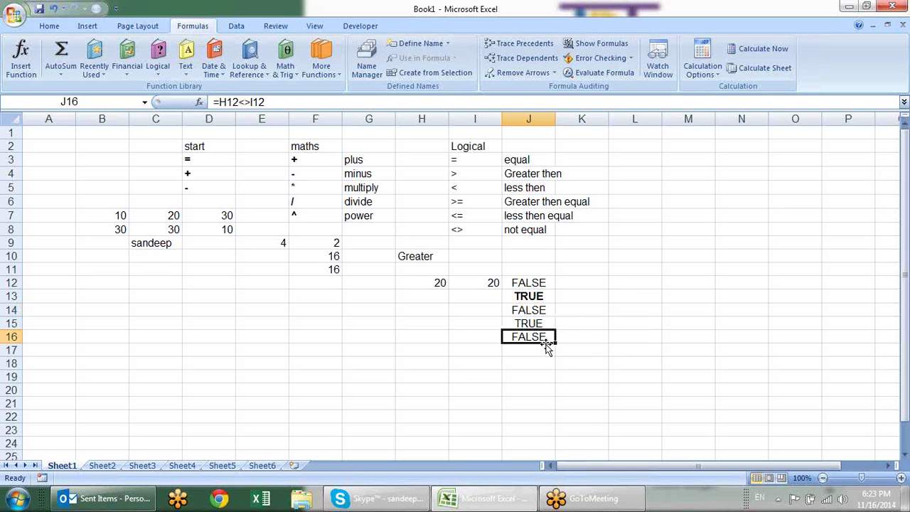
{"action": "left_click", "coordinate": [602, 298]}
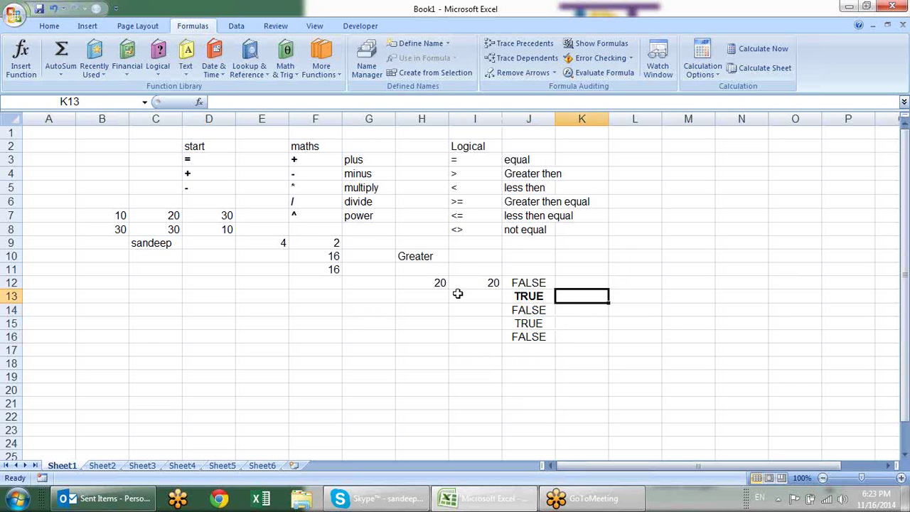
{"action": "left_click", "coordinate": [533, 288]}
{"action": "left_click", "coordinate": [531, 309]}
{"action": "left_click", "coordinate": [532, 331]}
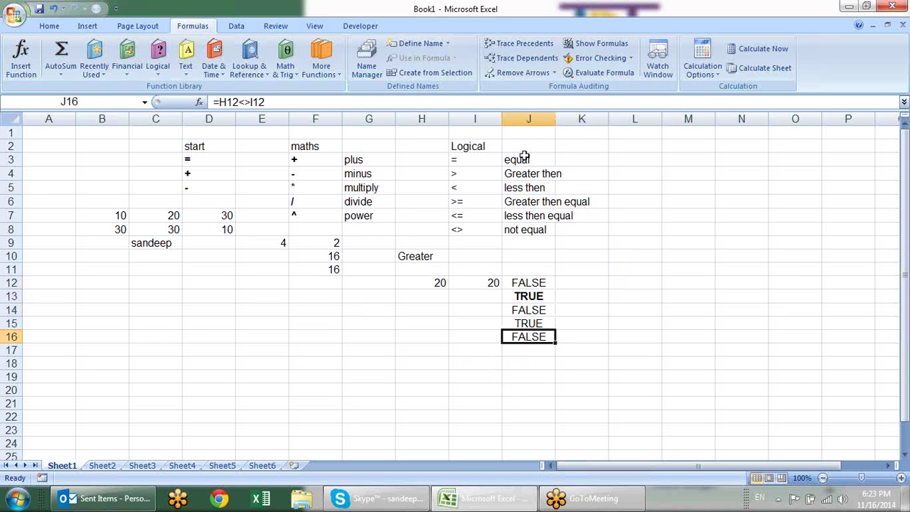
- Add the heading Text in L2 with & beneath it in L3
{"action": "left_click", "coordinate": [615, 147]}
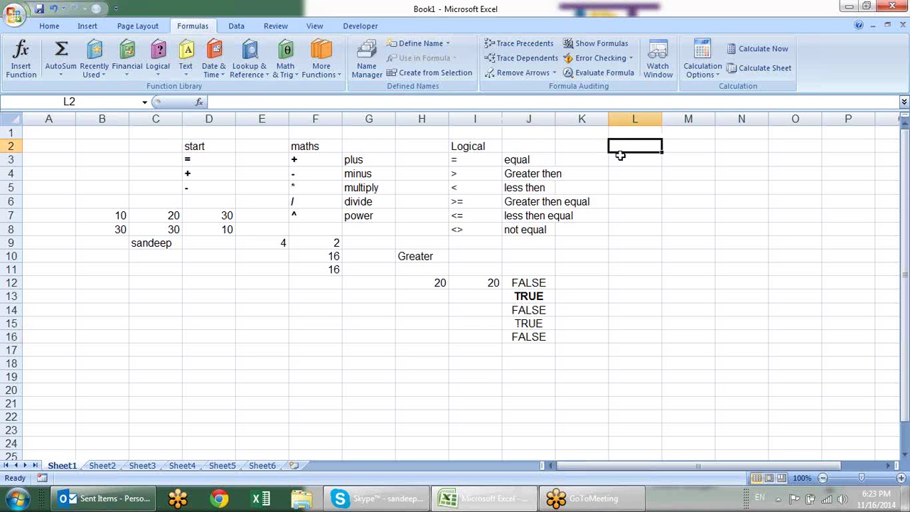
{"action": "type", "text": "TEx"}
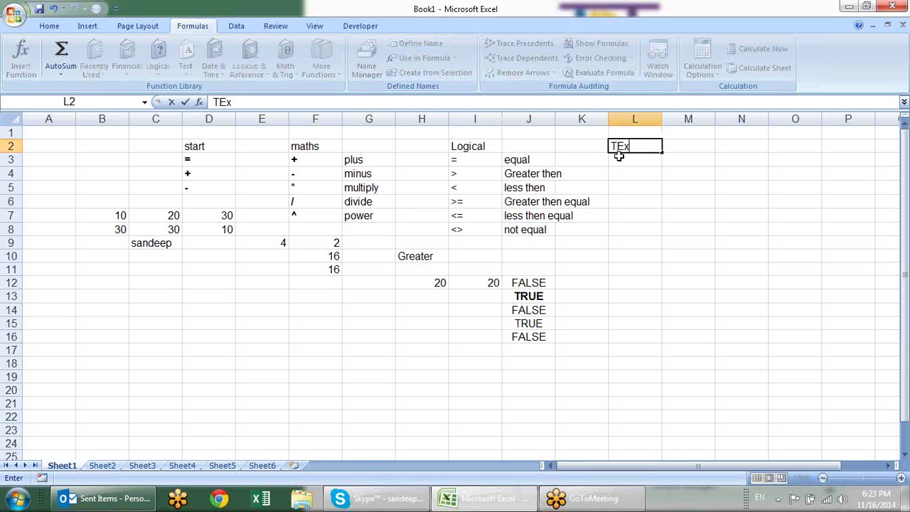
{"action": "key", "text": "BackSpace"}
{"action": "key", "text": "BackSpace"}
{"action": "type", "text": "ex"}
{"action": "key", "text": "Return"}
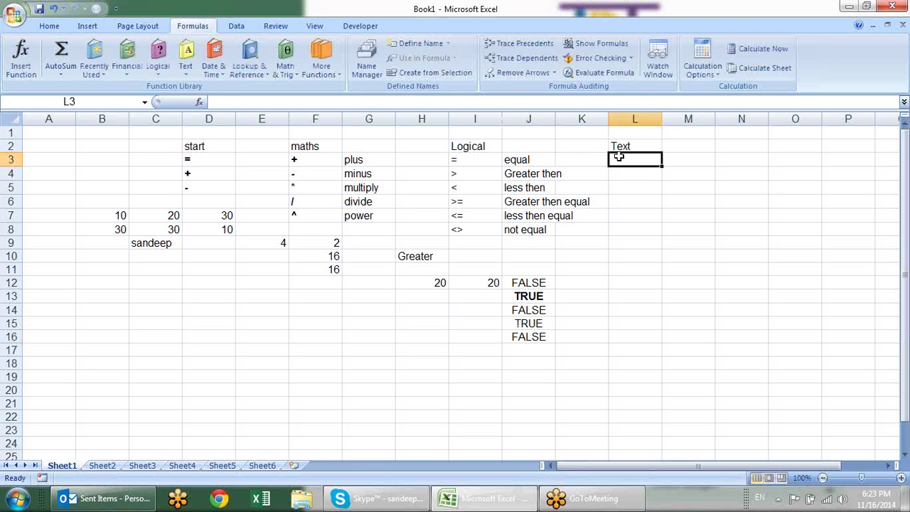
{"action": "type", "text": "&"}
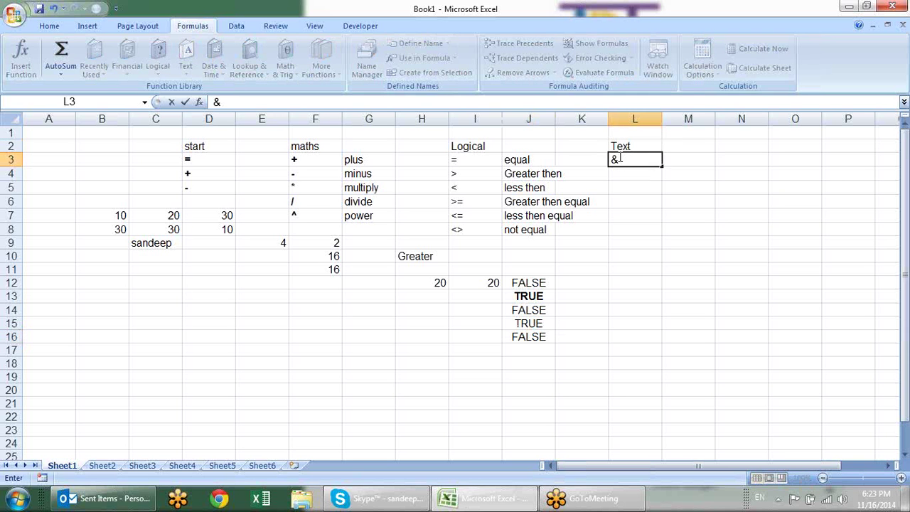
{"action": "key", "text": "Return"}
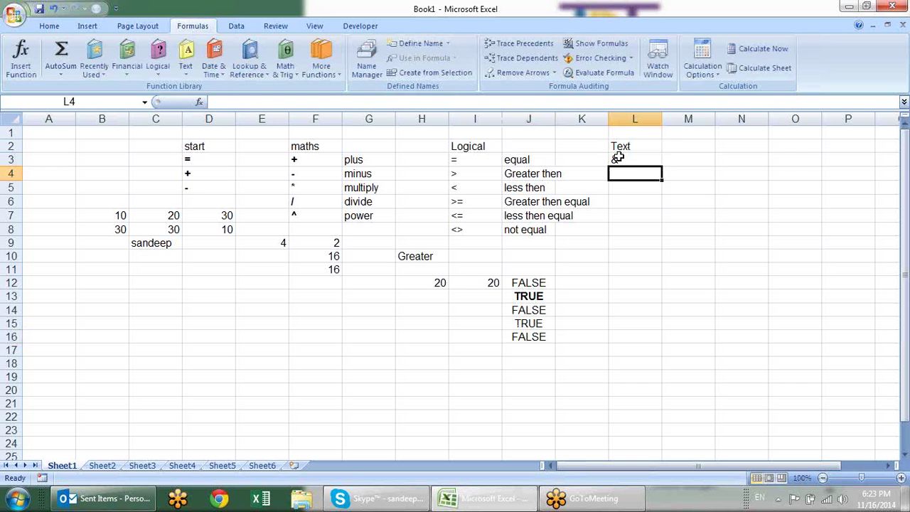
- Inspect H12 and recommit J12's greater-than formula unchanged
{"action": "double_click", "coordinate": [430, 282]}
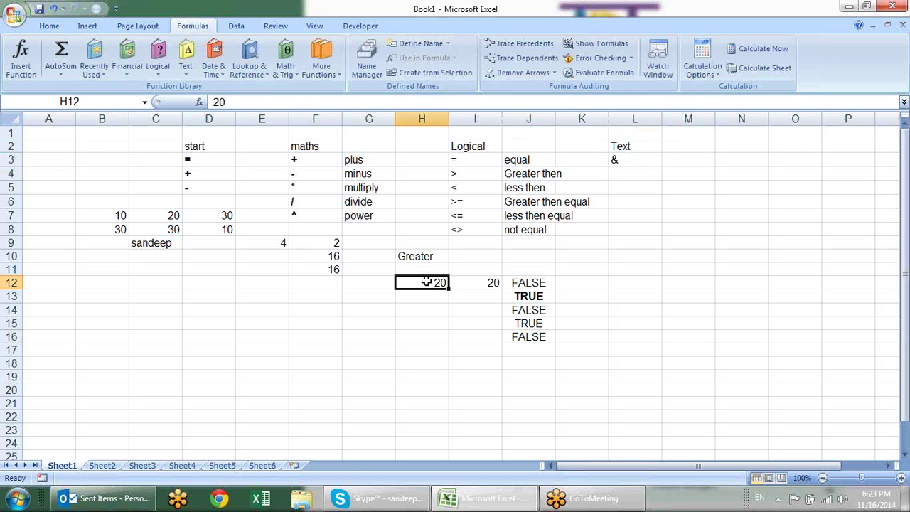
{"action": "double_click", "coordinate": [524, 282]}
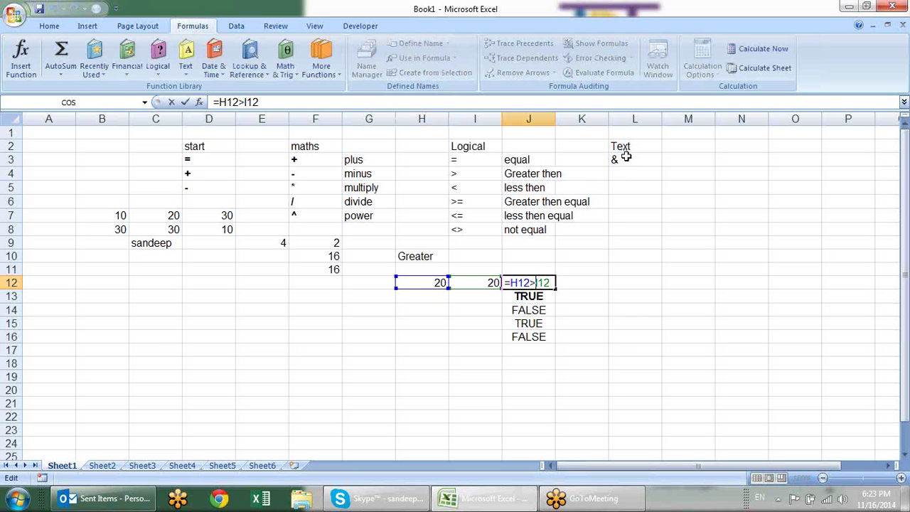
{"action": "key", "text": "ctrl+Return"}
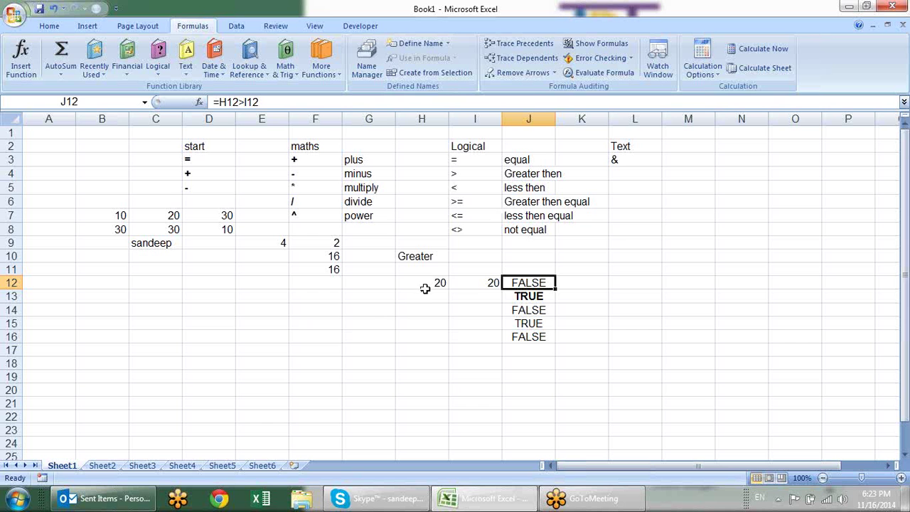
{"action": "left_click", "coordinate": [595, 255]}
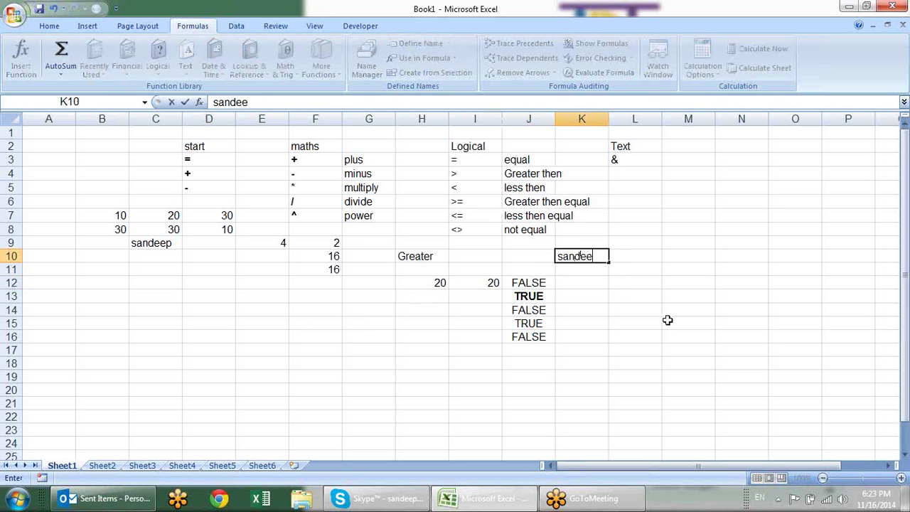
- Enter a first name in K10, a surname in L10, and =K10&L10 in M10
{"action": "key", "text": "Tab"}
{"action": "key", "text": "Tab"}
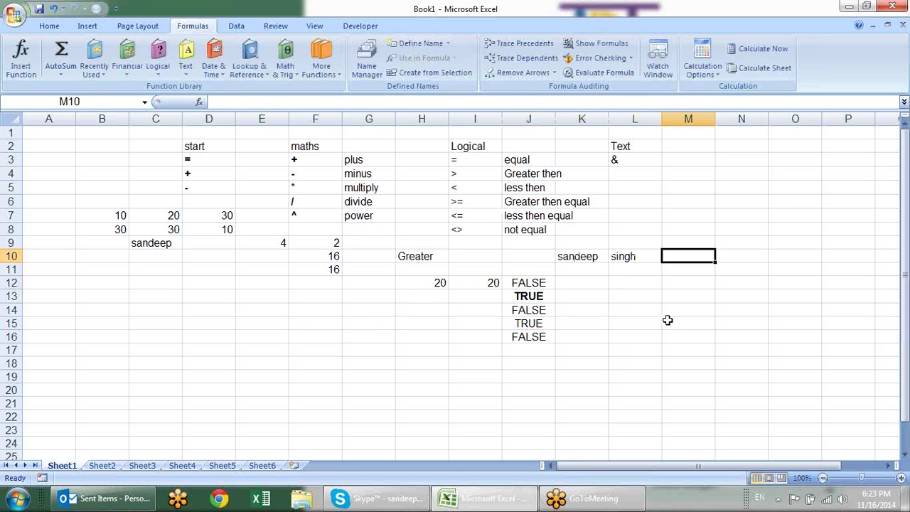
{"action": "type", "text": "="}
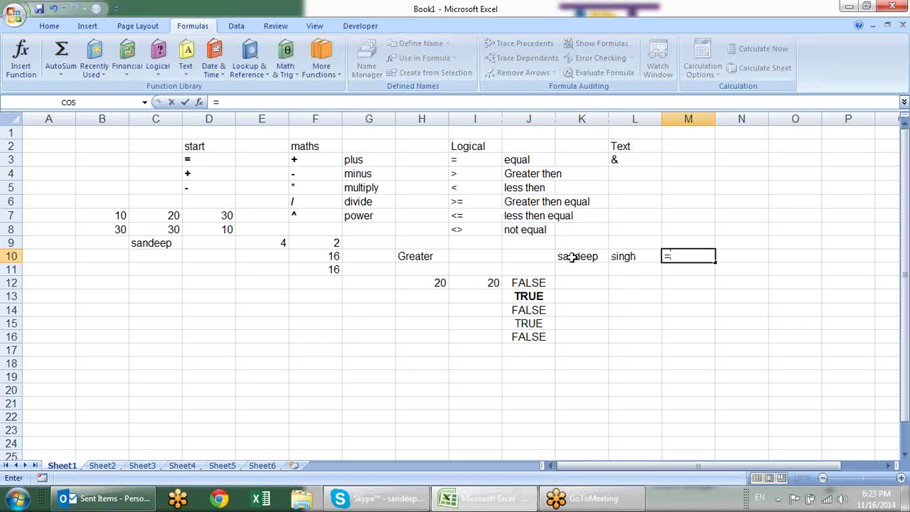
{"action": "left_click", "coordinate": [571, 257]}
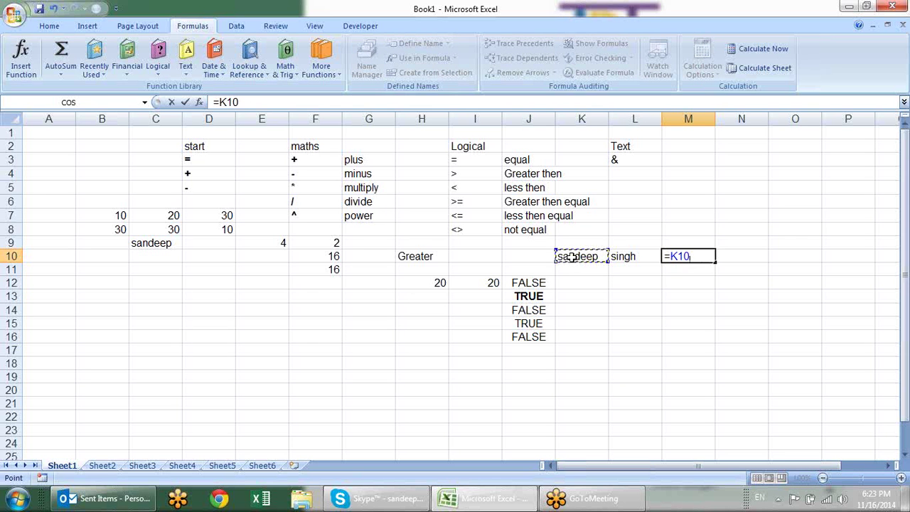
{"action": "type", "text": "&^"}
{"action": "left_click", "coordinate": [629, 255]}
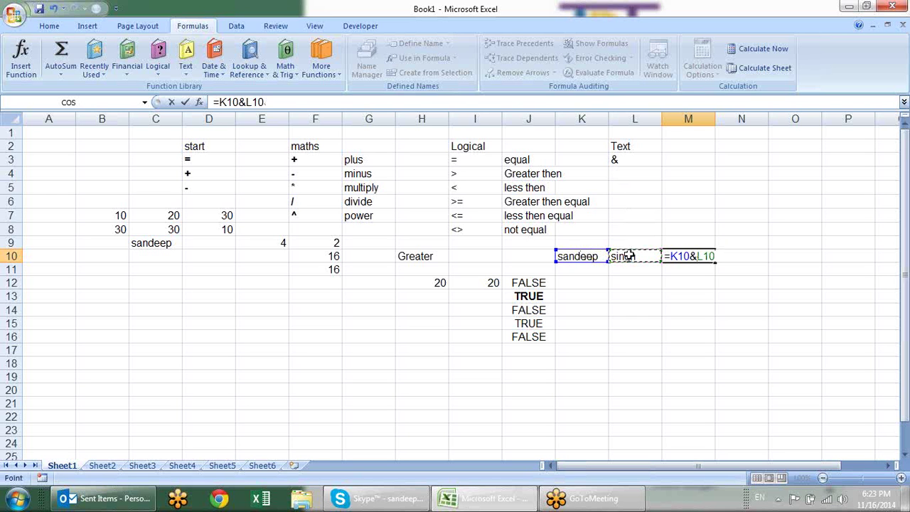
{"action": "key", "text": "Return"}
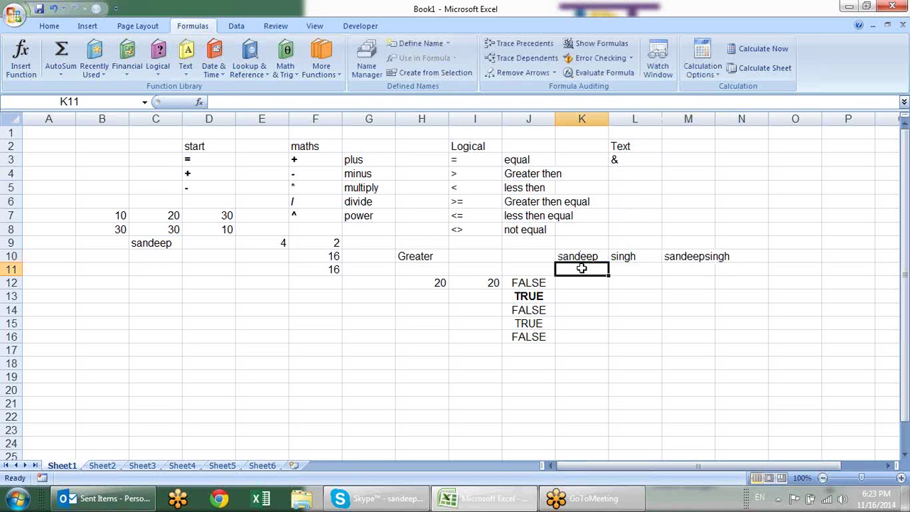
- Check K10, L10 and M10, auto-fit column M, and reopen M10's formula for editing
{"action": "left_click", "coordinate": [583, 257]}
{"action": "left_click", "coordinate": [620, 260]}
{"action": "left_click", "coordinate": [675, 258]}
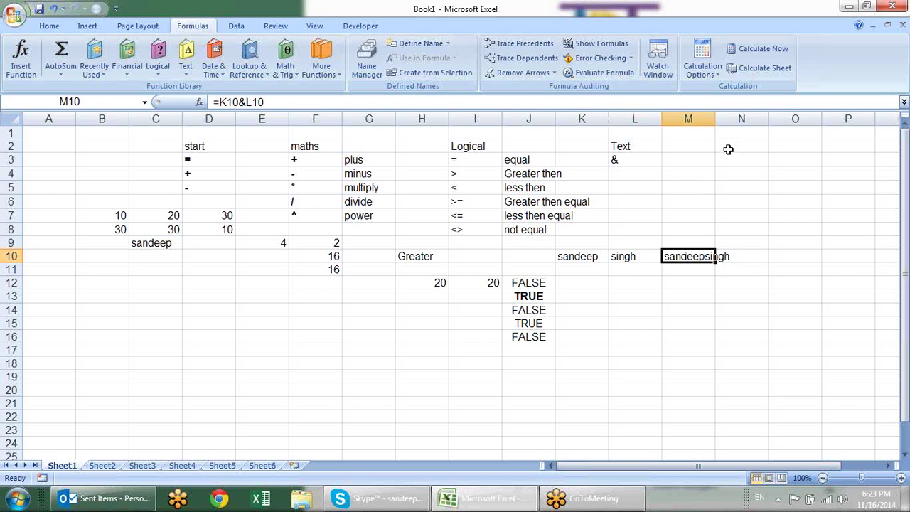
{"action": "double_click", "coordinate": [715, 118]}
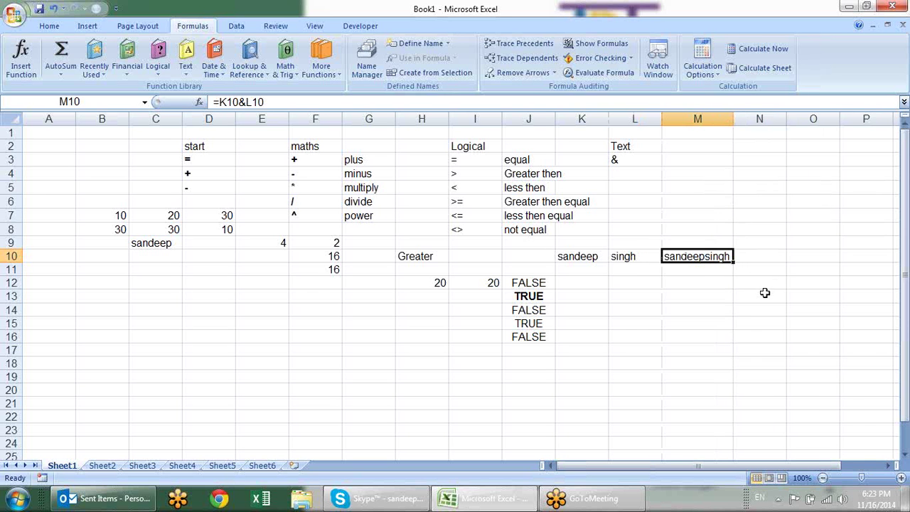
{"action": "key", "text": "F2"}
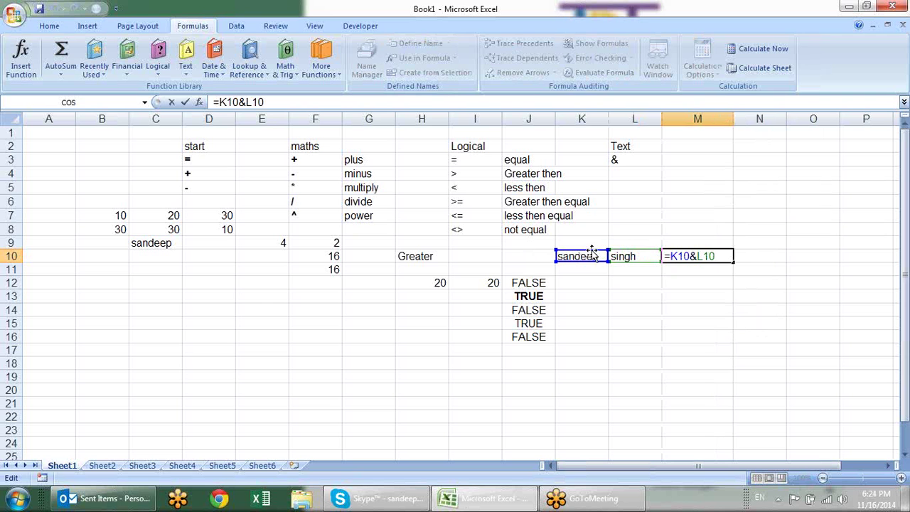
- Add a space between the first name and surname in M10's concatenation formula
{"action": "left_click", "coordinate": [697, 256]}
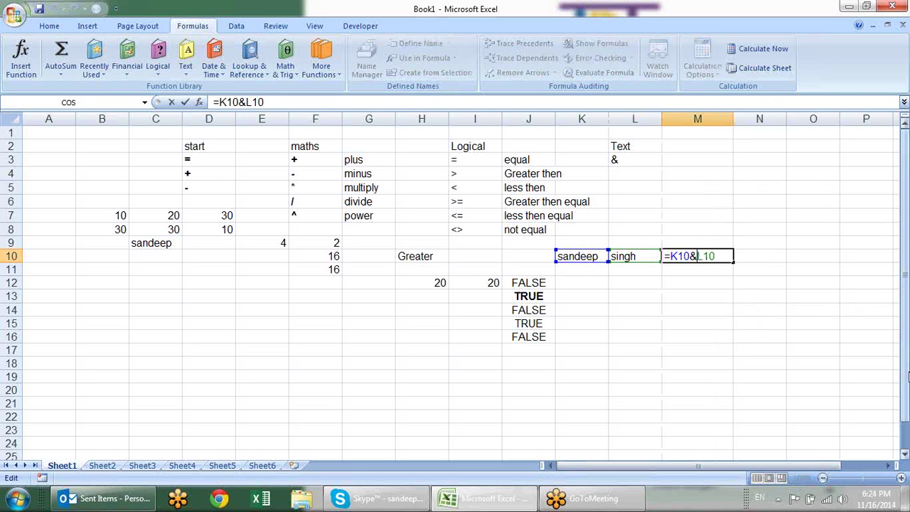
{"action": "type", "text": "\" \""}
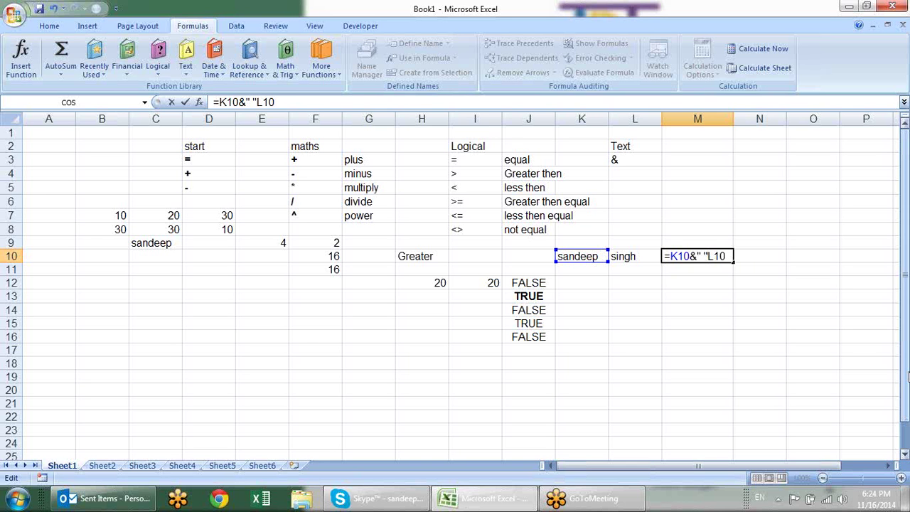
{"action": "type", "text": "&"}
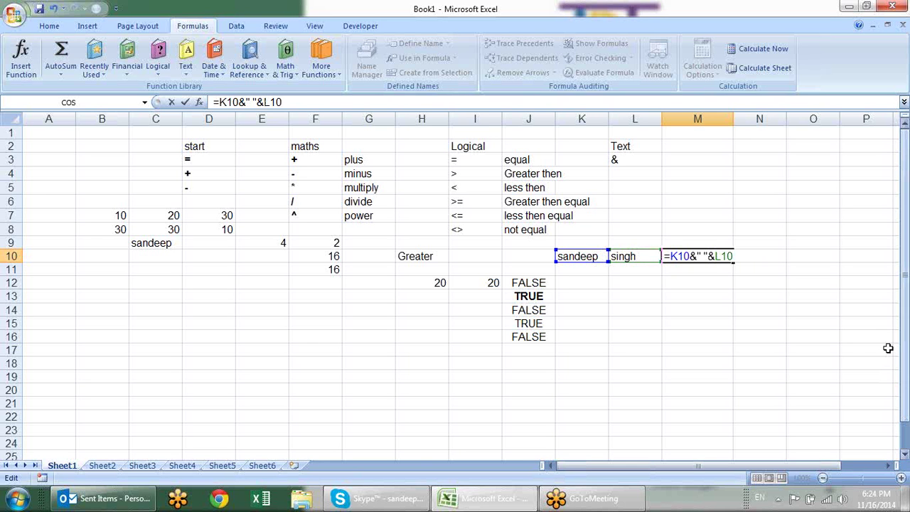
{"action": "key", "text": "Return"}
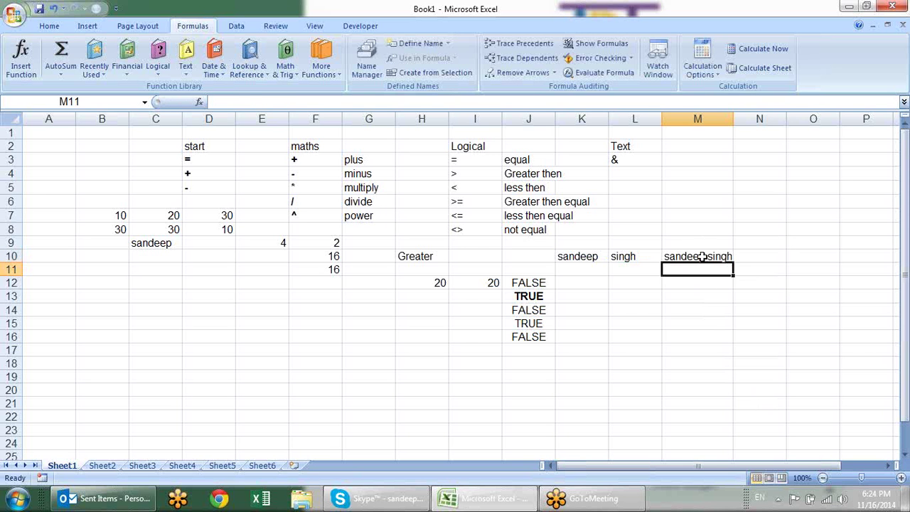
{"action": "left_click", "coordinate": [702, 257]}
{"action": "double_click", "coordinate": [707, 258]}
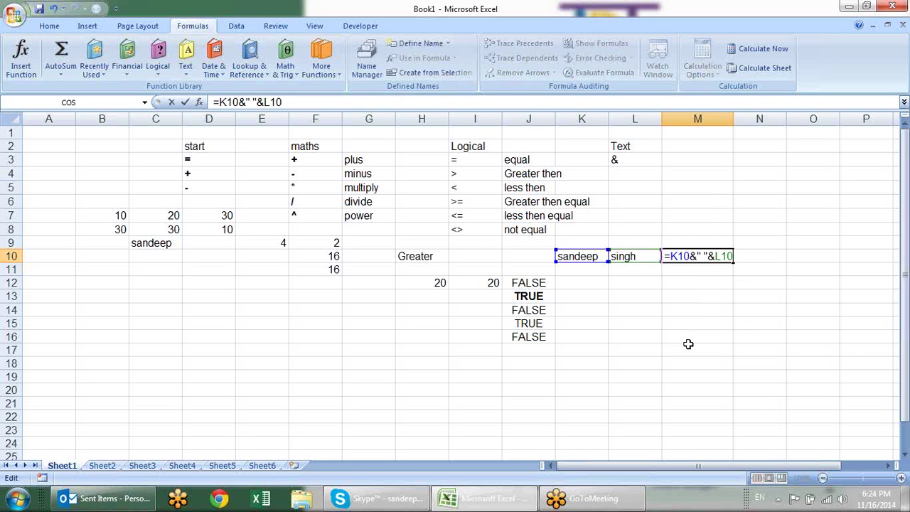
{"action": "key", "text": "Escape"}
{"action": "double_click", "coordinate": [675, 256]}
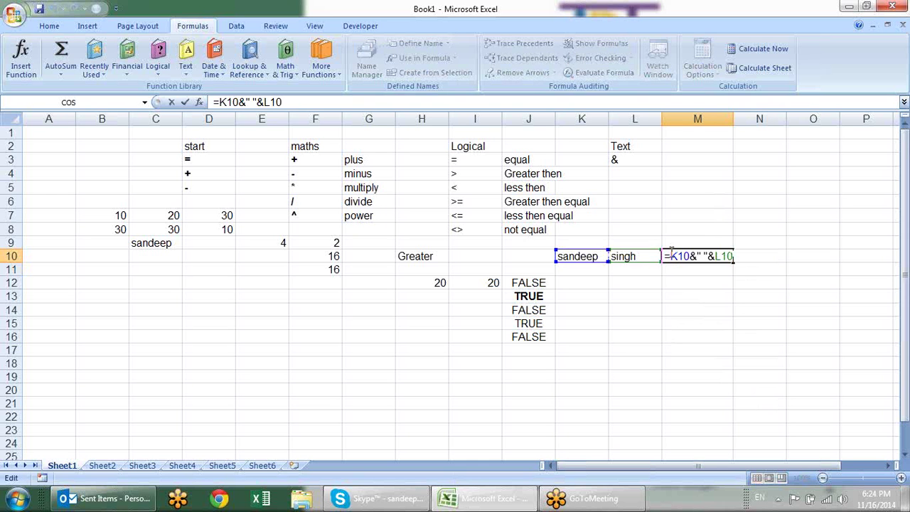
{"action": "type", "text": "\"M"}
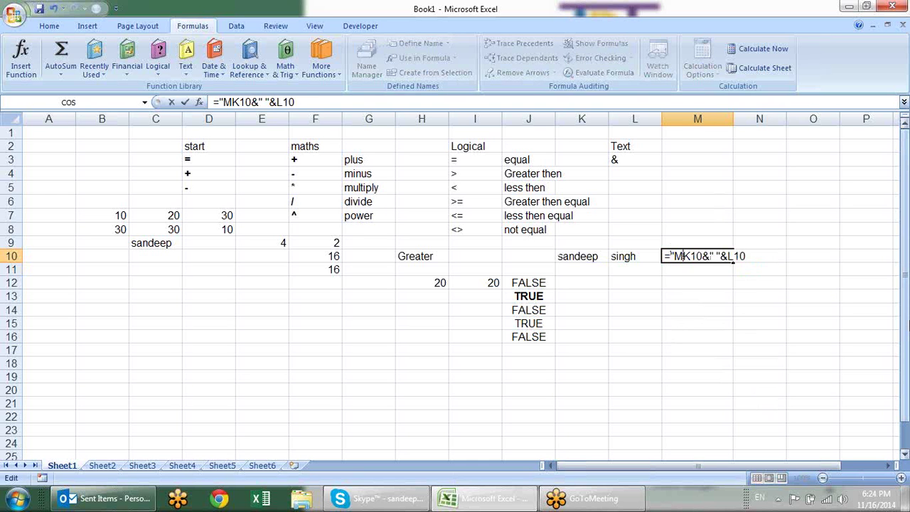
{"action": "type", "text": "r"}
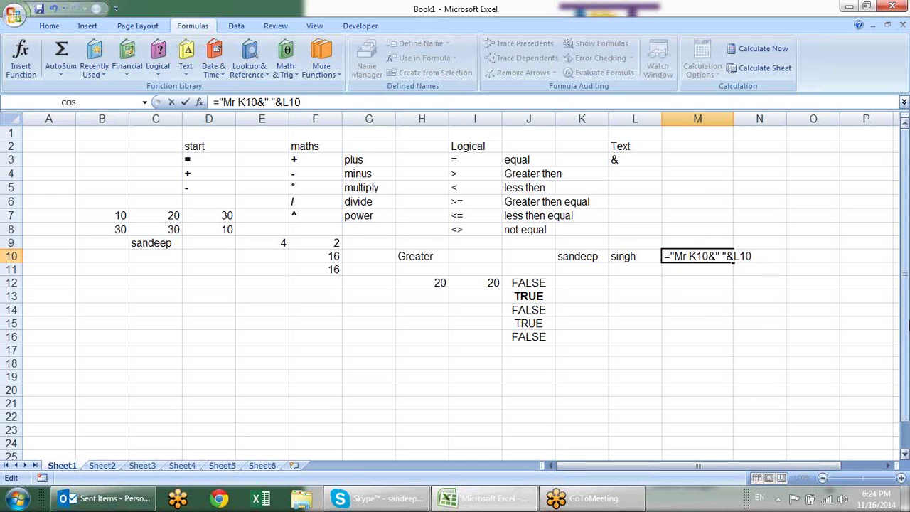
{"action": "type", "text": " \""}
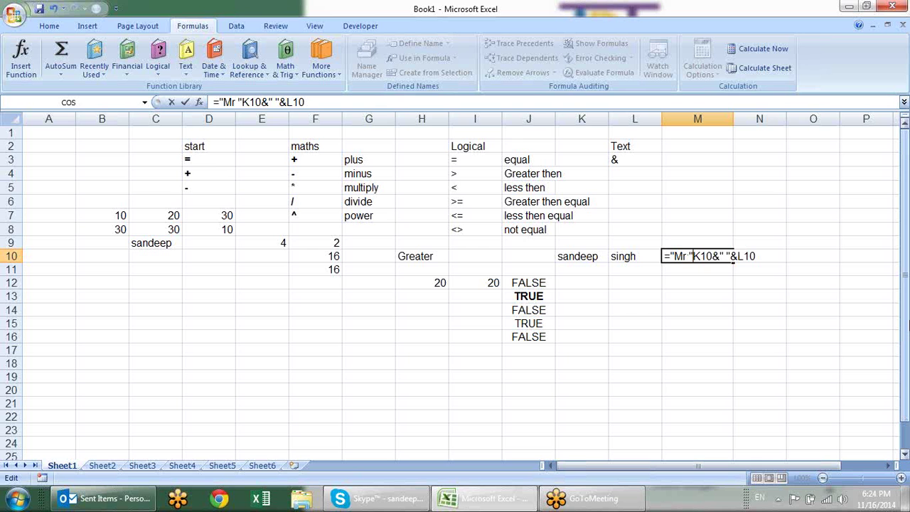
{"action": "type", "text": "&"}
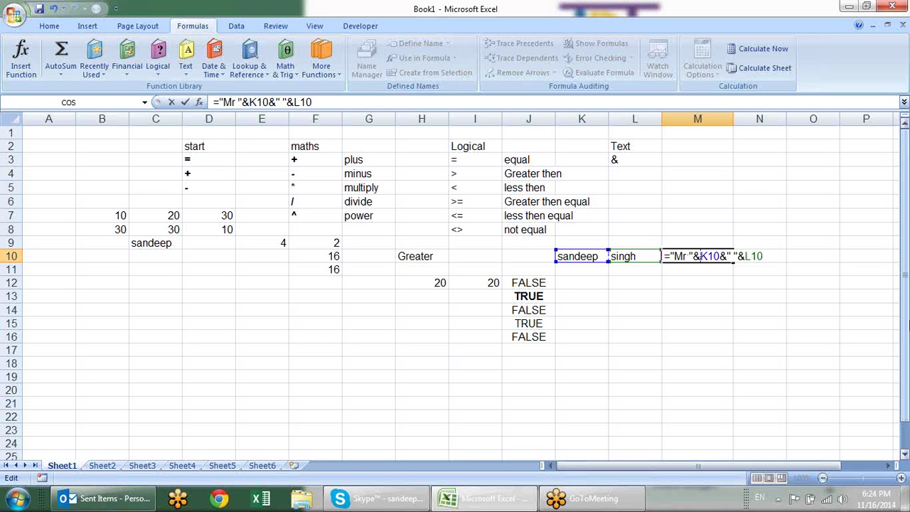
{"action": "key", "text": "Return"}
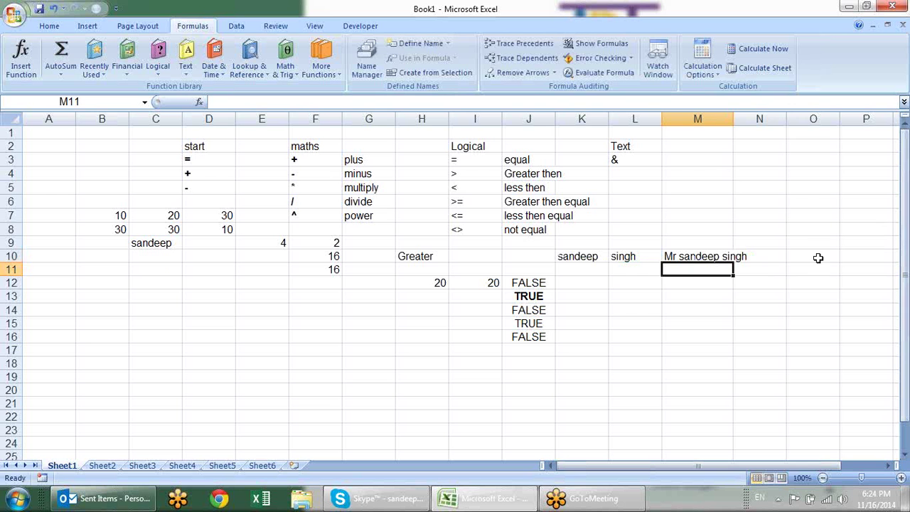
{"action": "double_click", "coordinate": [732, 119]}
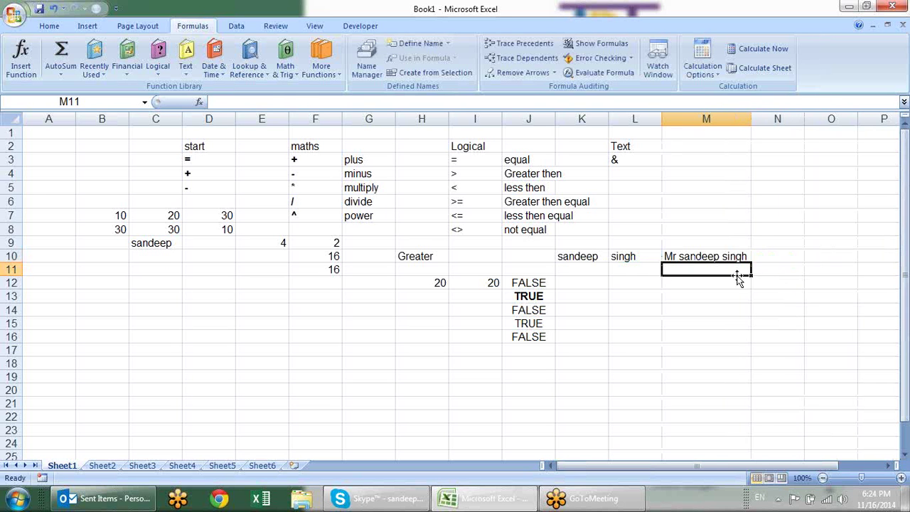
- Review the contents of M10, K10, J13, J15, I12 and J12
{"action": "left_click", "coordinate": [713, 256]}
{"action": "left_click", "coordinate": [581, 261]}
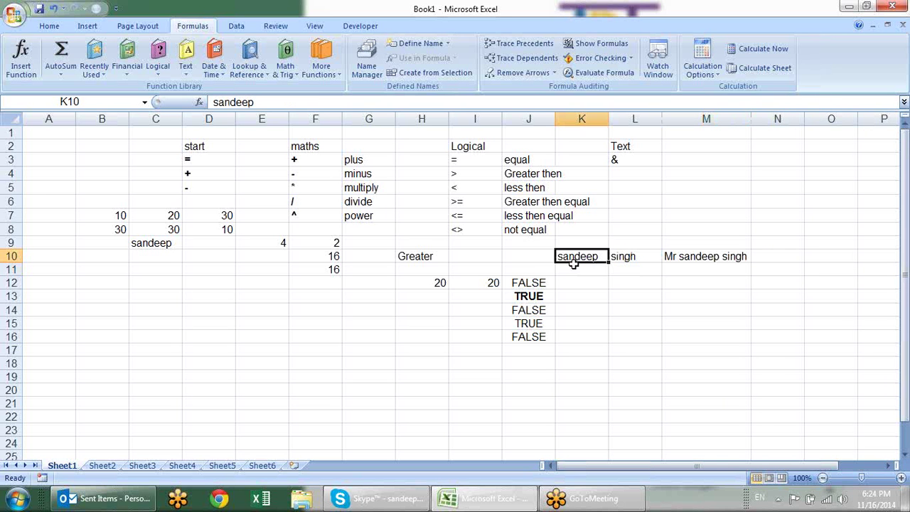
{"action": "left_click", "coordinate": [528, 295]}
{"action": "left_click", "coordinate": [526, 324]}
{"action": "left_click", "coordinate": [478, 281]}
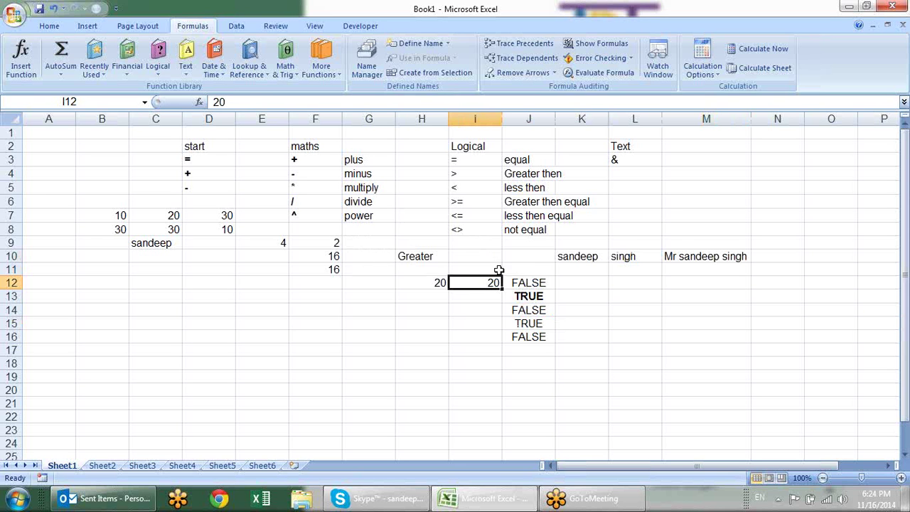
{"action": "left_click", "coordinate": [529, 294]}
{"action": "left_click", "coordinate": [529, 283]}
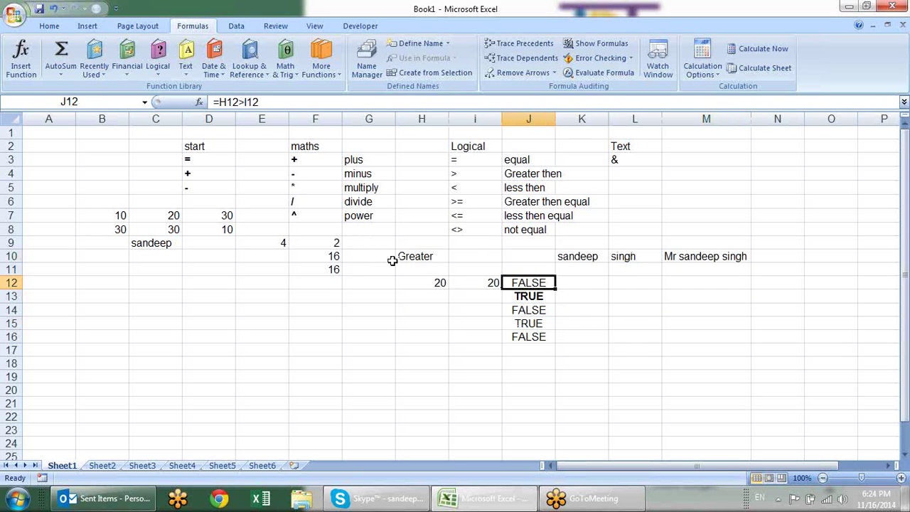
- Show the Function Arguments for H10's IF formula (E9>F9, Greater, Lesser)
{"action": "left_click", "coordinate": [415, 260]}
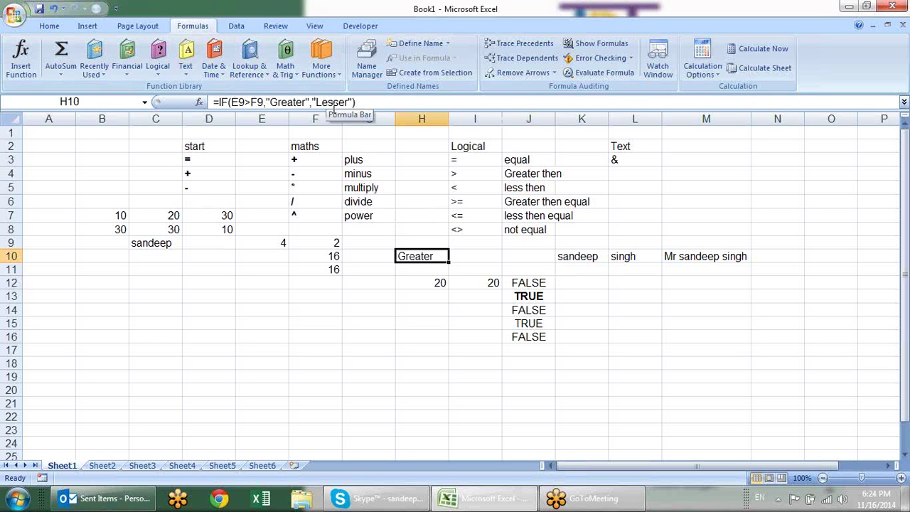
{"action": "left_click", "coordinate": [201, 103]}
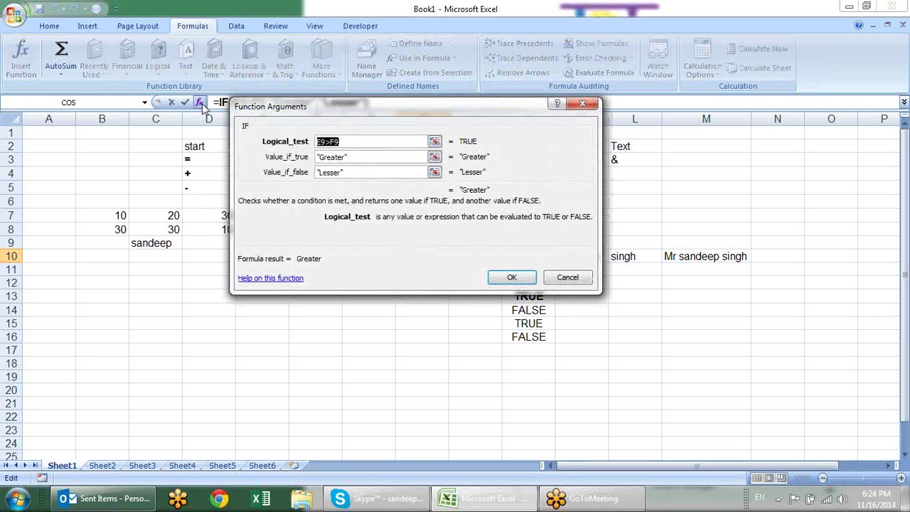
{"action": "left_click", "coordinate": [351, 142]}
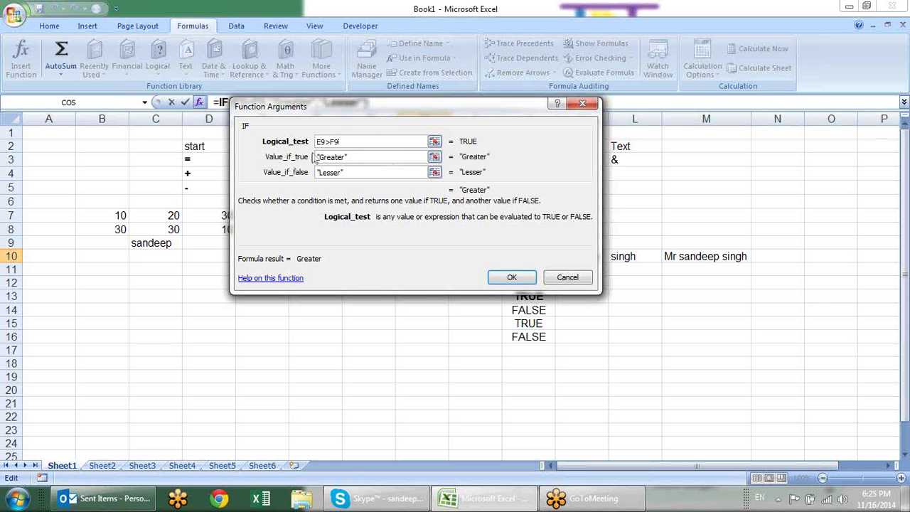
- Review the IF function's logical test, true and false arguments, then bring up its help page
{"action": "left_click", "coordinate": [363, 157]}
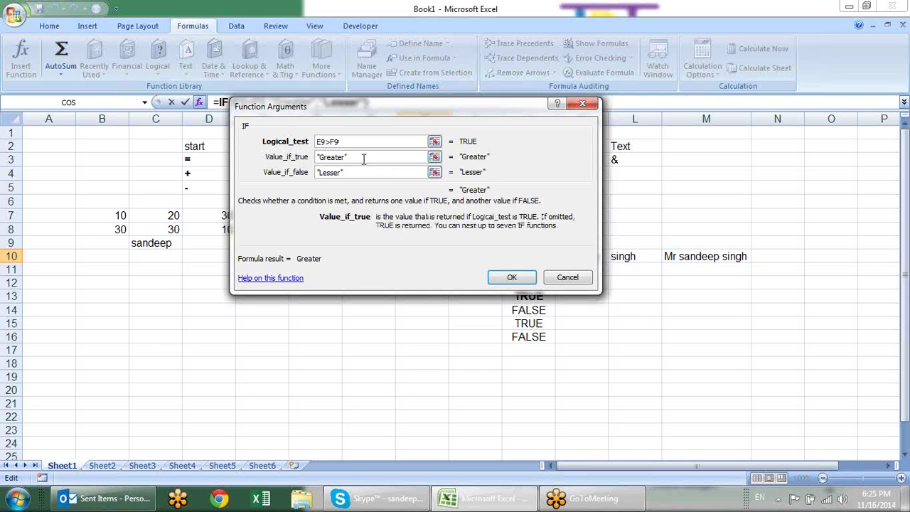
{"action": "left_click", "coordinate": [364, 172]}
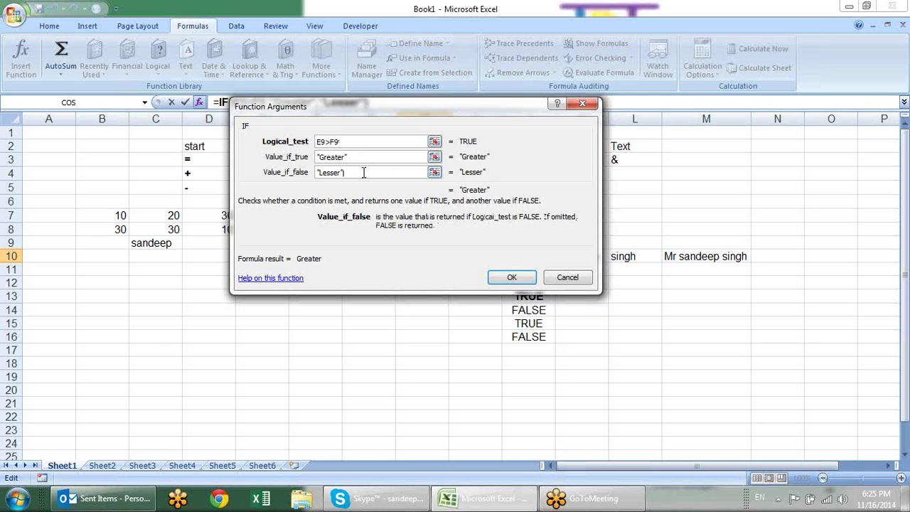
{"action": "left_click", "coordinate": [362, 142]}
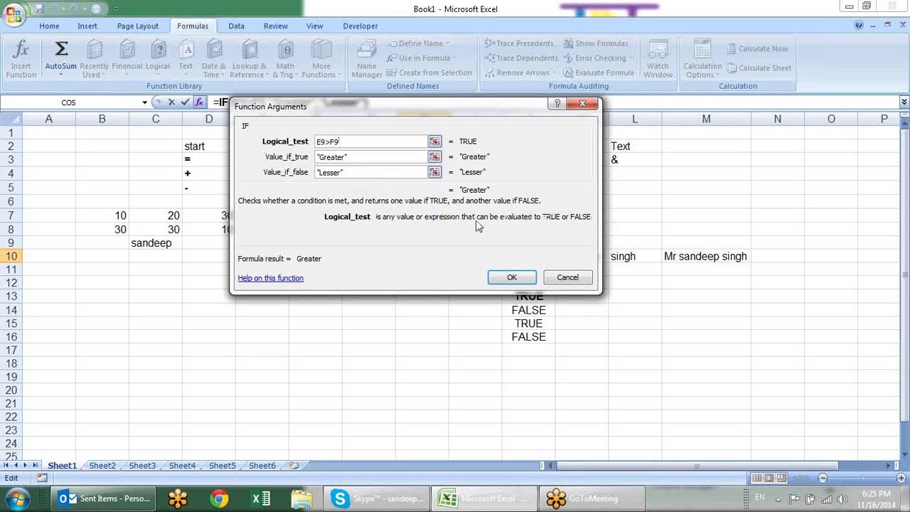
{"action": "left_click", "coordinate": [369, 157]}
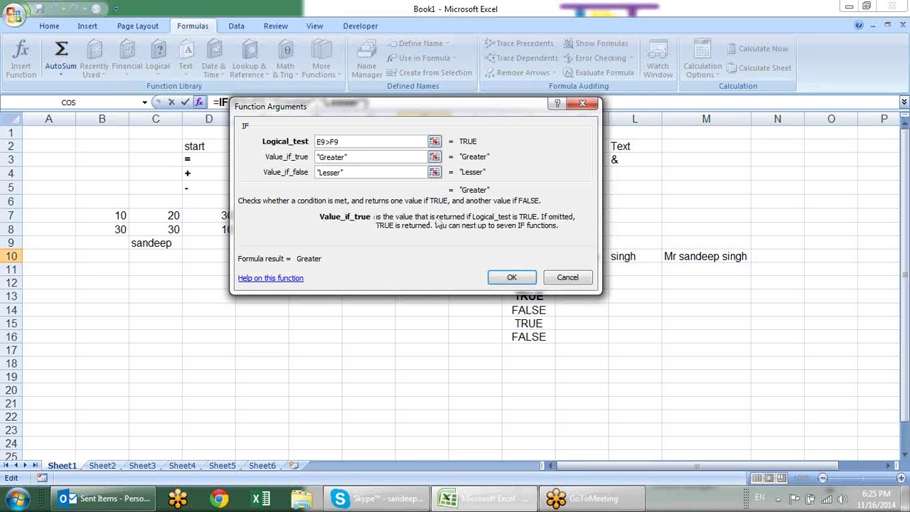
{"action": "left_click", "coordinate": [365, 175]}
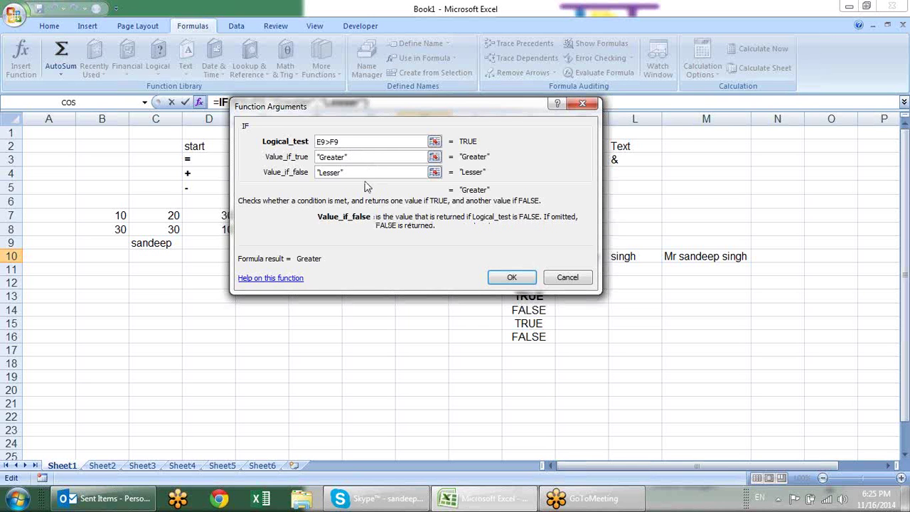
{"action": "left_click", "coordinate": [294, 281]}
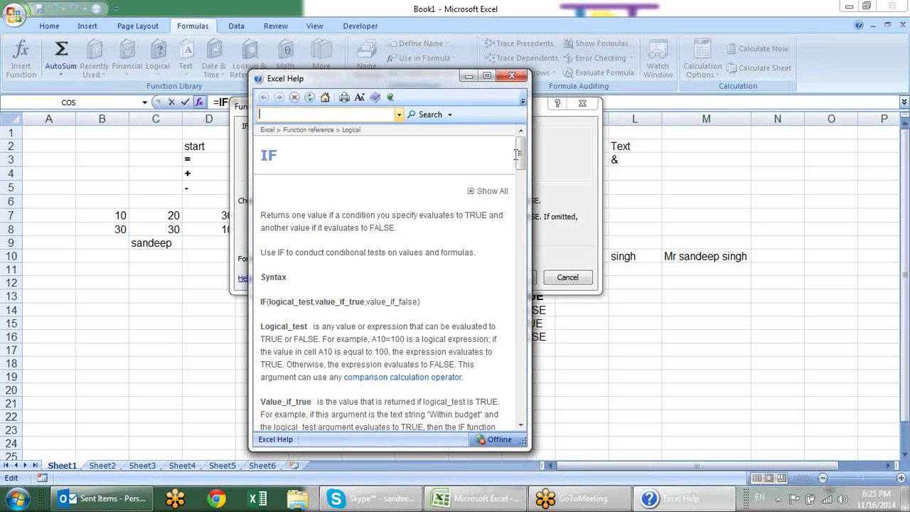
- Read through the IF function help page and close it
{"action": "mouse_move", "coordinate": [519, 158]}
{"action": "left_mouse_down"}
{"action": "mouse_move", "coordinate": [516, 225]}
{"action": "mouse_move", "coordinate": [500, 254]}
{"action": "left_mouse_up"}
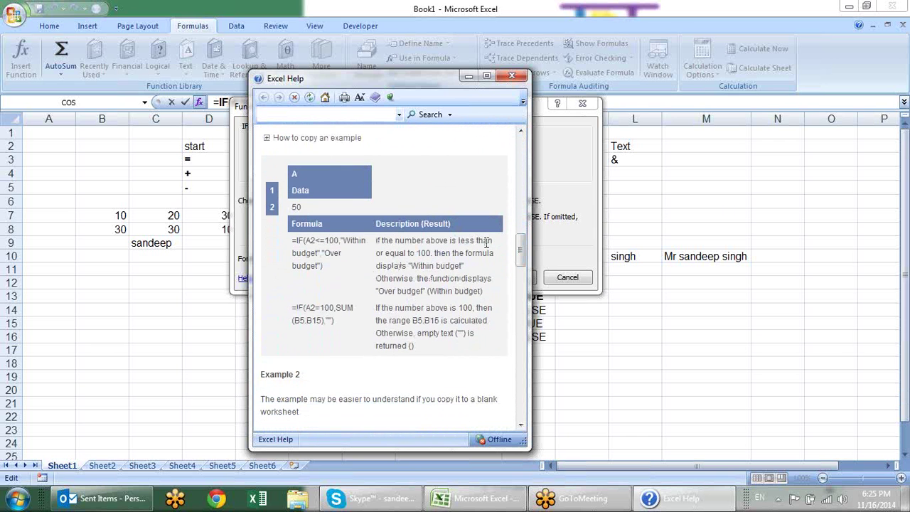
{"action": "left_click_drag", "start_coordinate": [518, 252], "coordinate": [514, 283]}
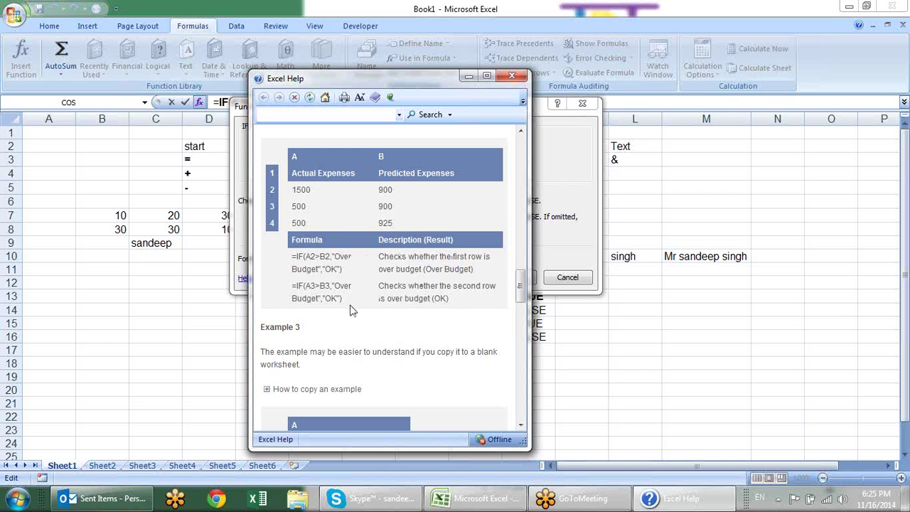
{"action": "left_click_drag", "start_coordinate": [523, 283], "coordinate": [524, 318]}
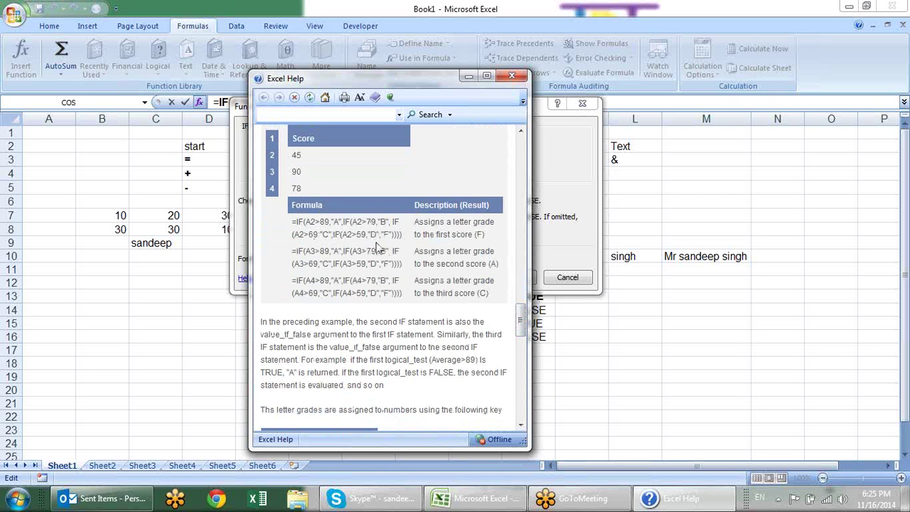
{"action": "left_click_drag", "start_coordinate": [519, 313], "coordinate": [519, 403]}
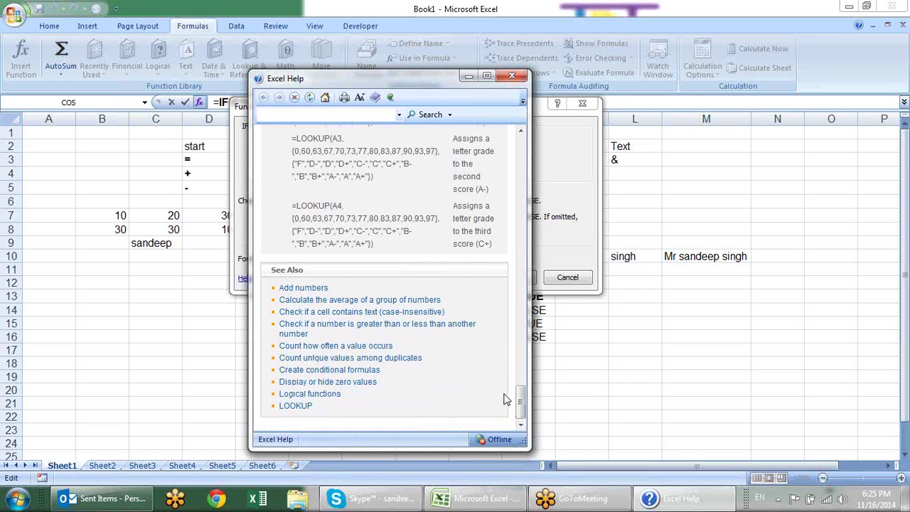
{"action": "left_click", "coordinate": [511, 75]}
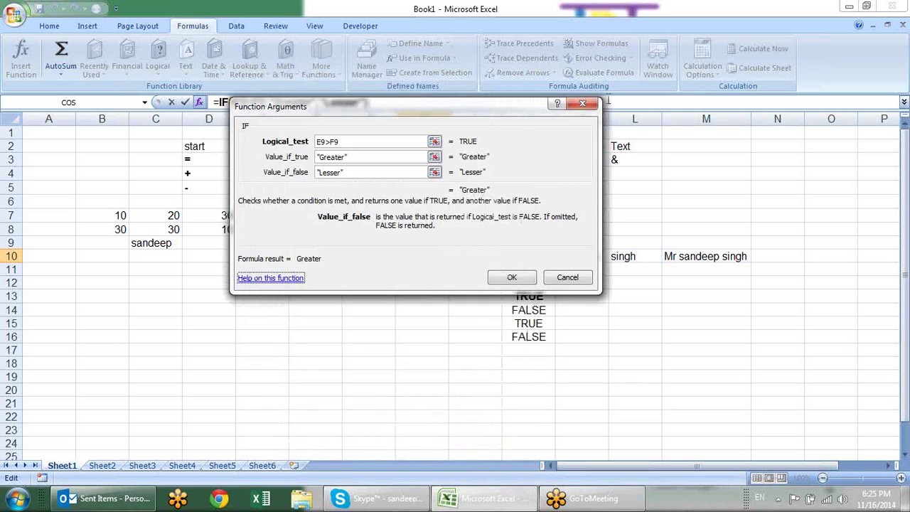
- Close the IF arguments window and briefly view the Logical functions list
{"action": "left_click", "coordinate": [588, 106]}
{"action": "left_click", "coordinate": [594, 340]}
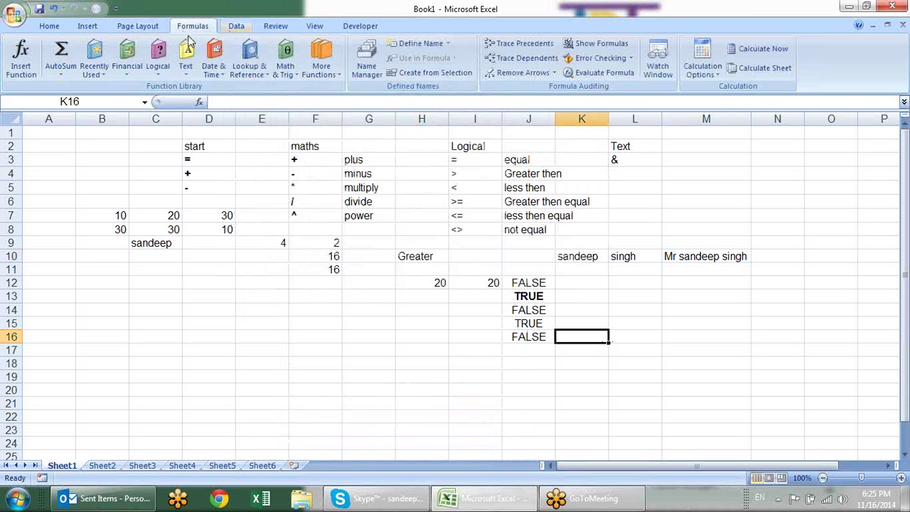
{"action": "left_click", "coordinate": [158, 62]}
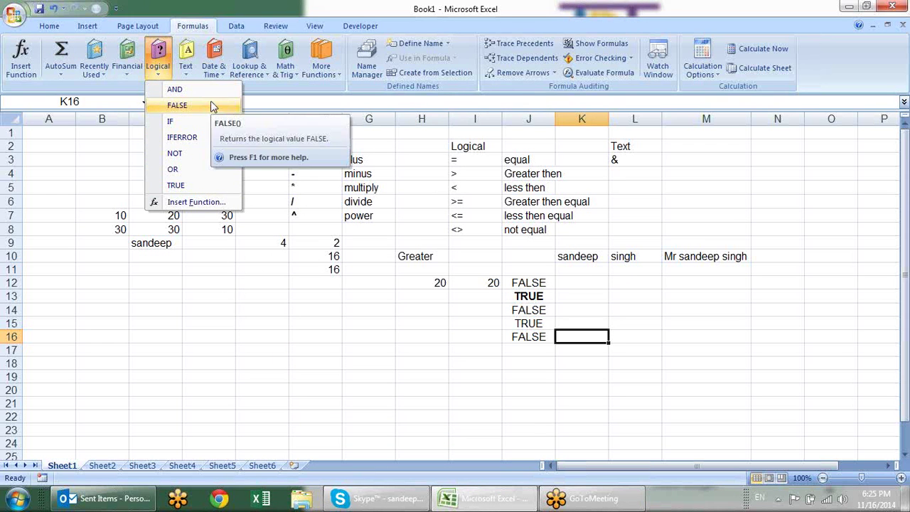
{"action": "key", "text": "Escape"}
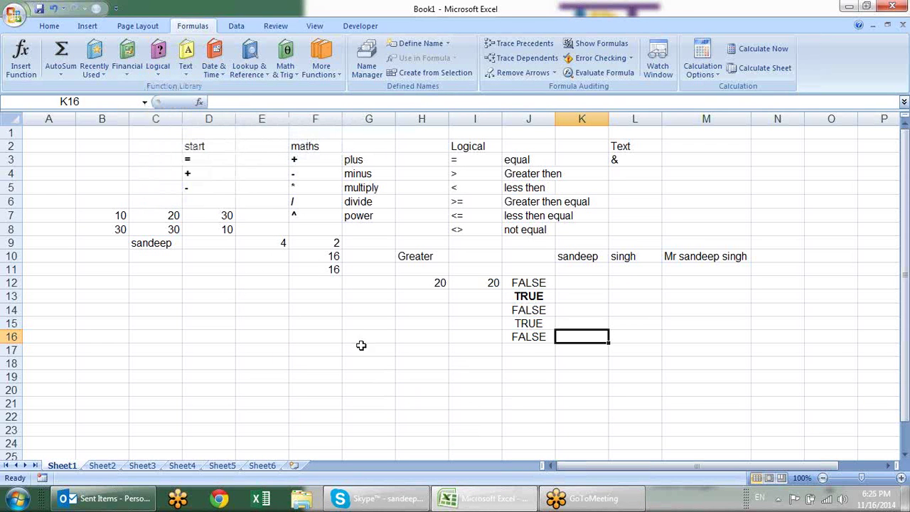
- Review H10's =IF(E9>F9,"Greater","Lesser") arguments and commit the formula unchanged
{"action": "double_click", "coordinate": [405, 255]}
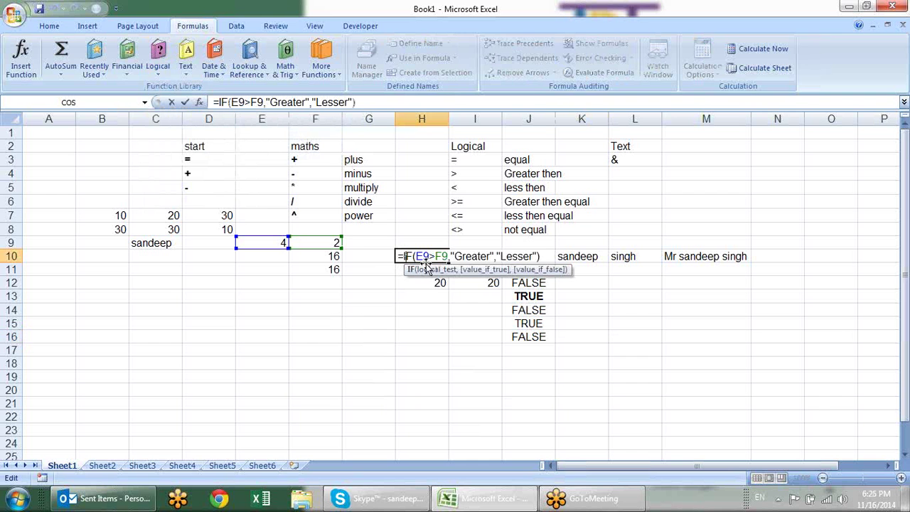
{"action": "left_click", "coordinate": [440, 270]}
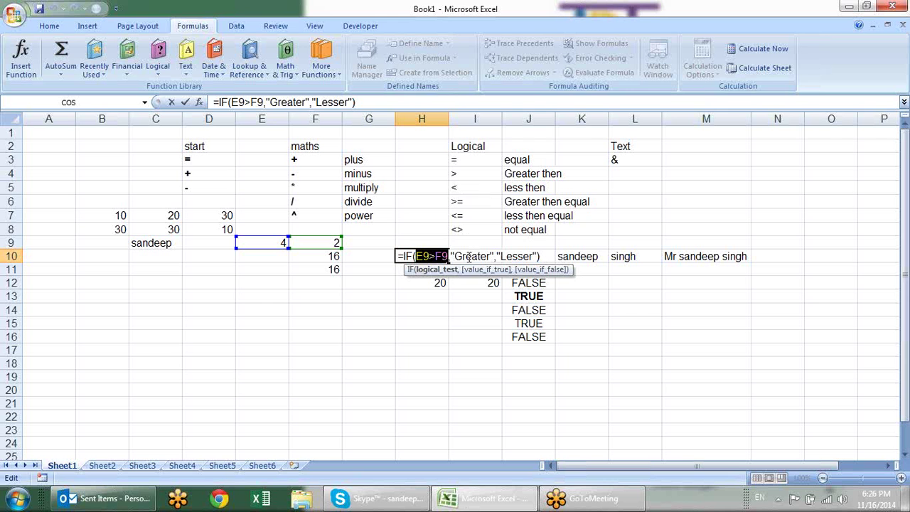
{"action": "left_click", "coordinate": [484, 269]}
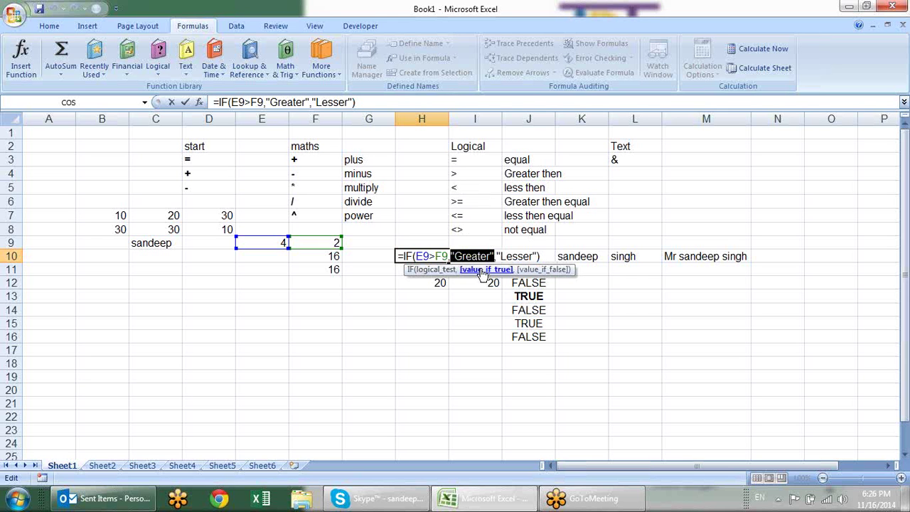
{"action": "left_click", "coordinate": [545, 270]}
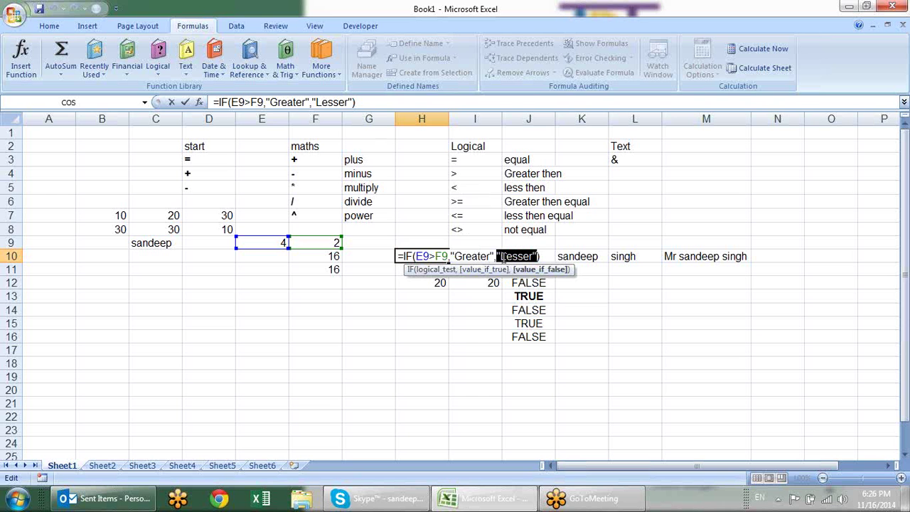
{"action": "key", "text": "ctrl+Return"}
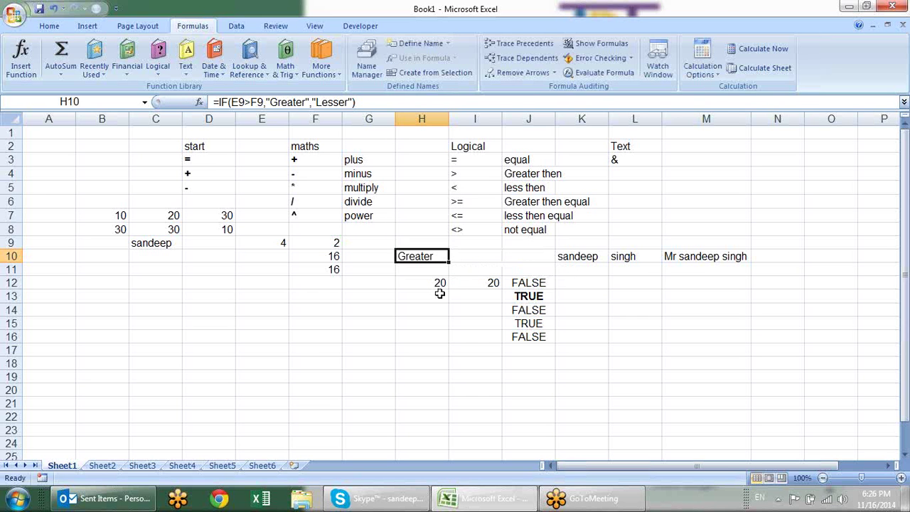
{"action": "left_click", "coordinate": [315, 324]}
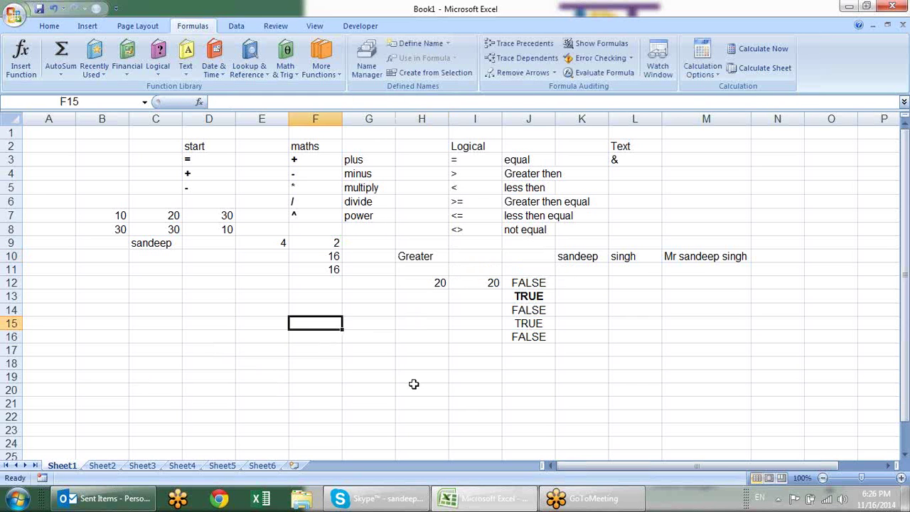
{"action": "type", "text": "="}
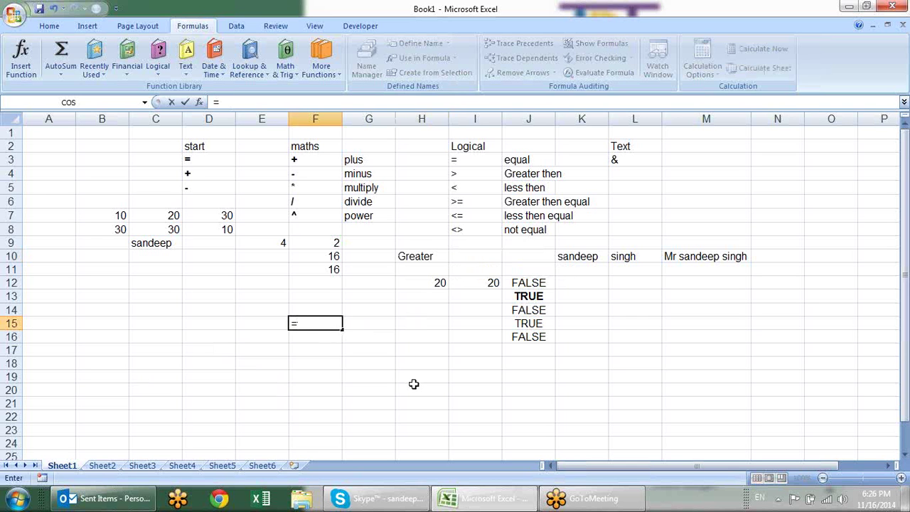
{"action": "type", "text": "v"}
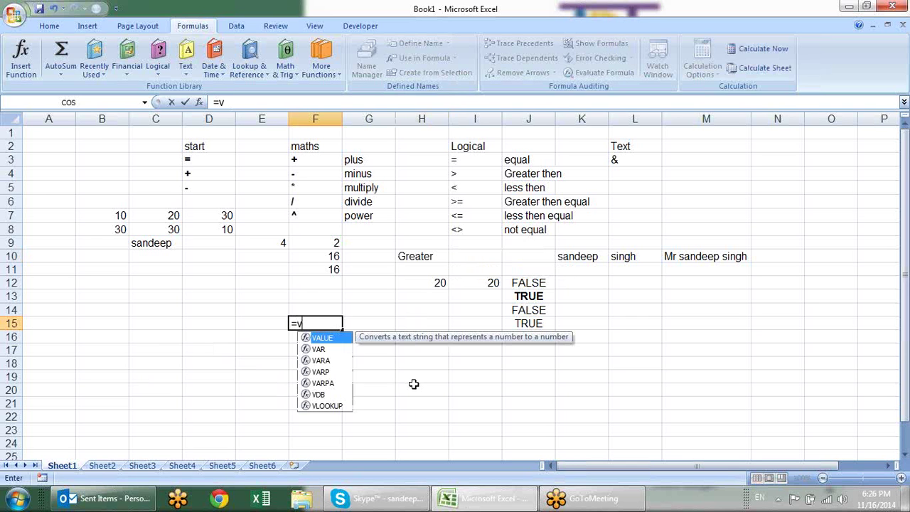
{"action": "key", "text": "Down"}
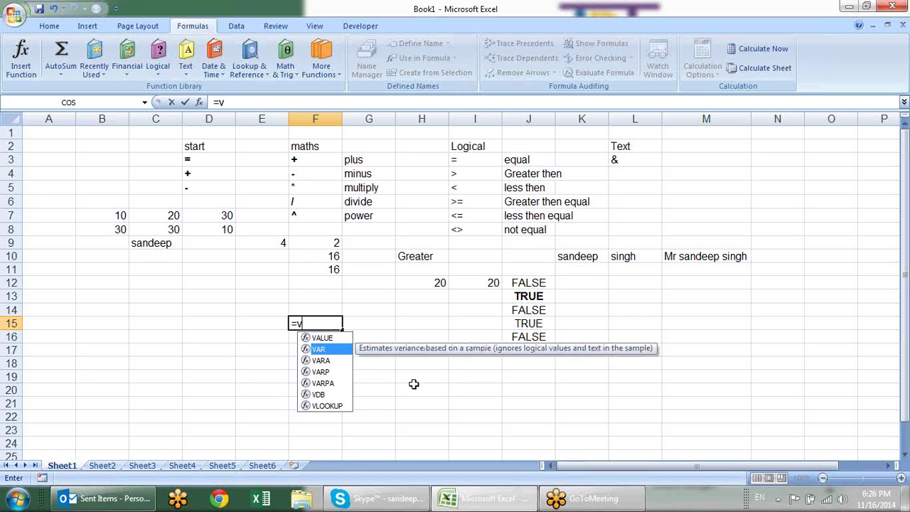
{"action": "key", "text": "Down"}
{"action": "key", "text": "Down"}
{"action": "key", "text": "Down"}
{"action": "key", "text": "Down"}
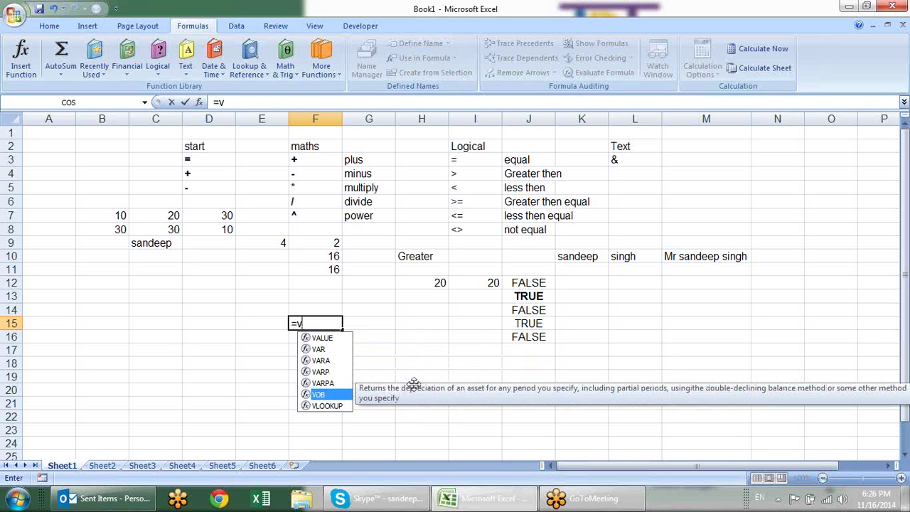
{"action": "key", "text": "Down"}
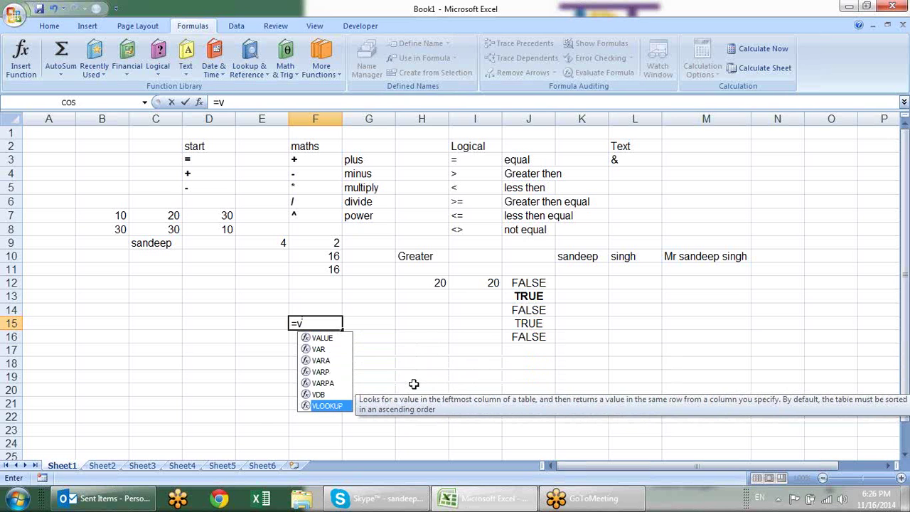
{"action": "key", "text": "Up"}
{"action": "key", "text": "Up"}
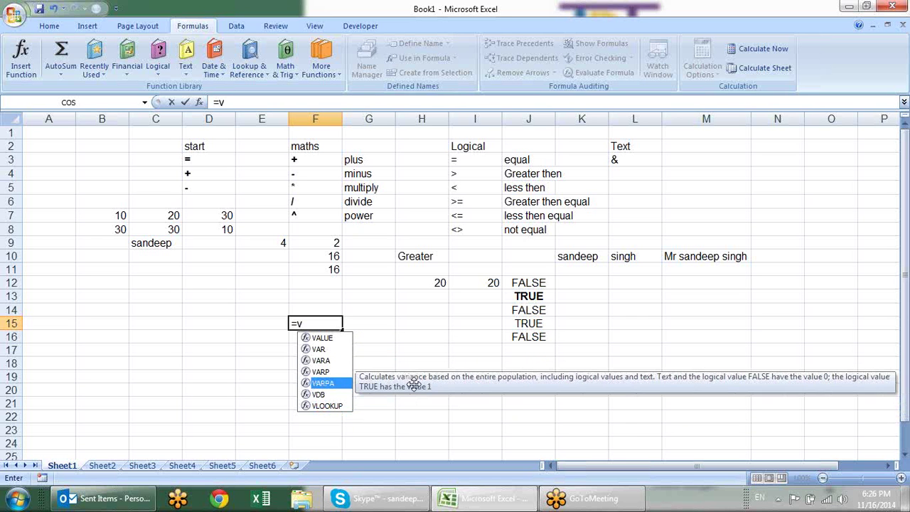
{"action": "type", "text": "l"}
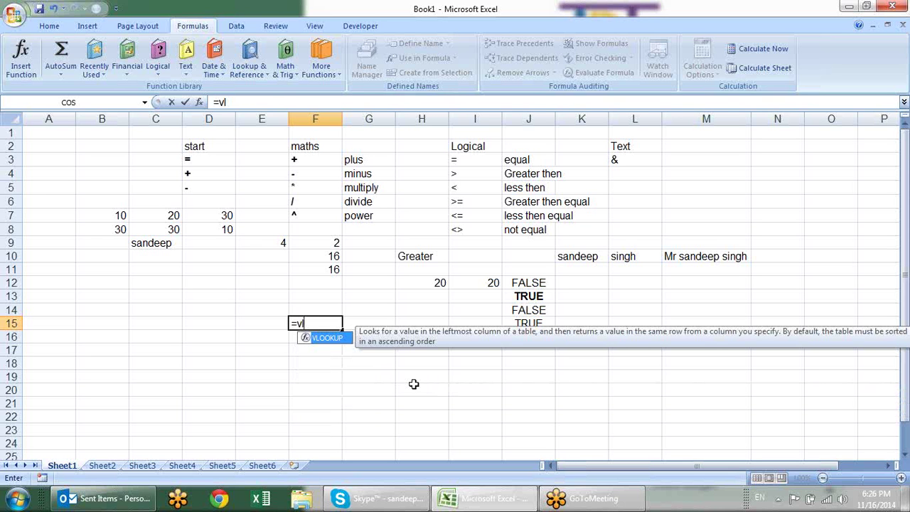
{"action": "key", "text": "Tab"}
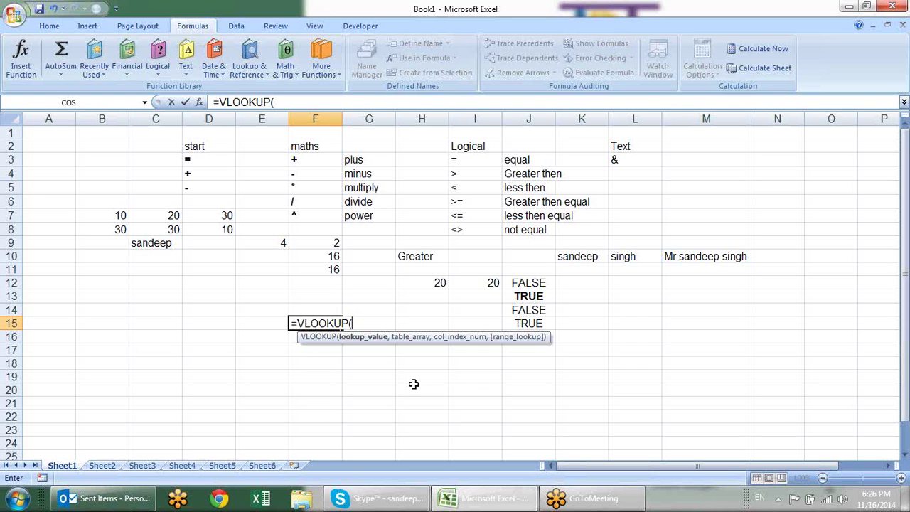
{"action": "key", "text": "Escape"}
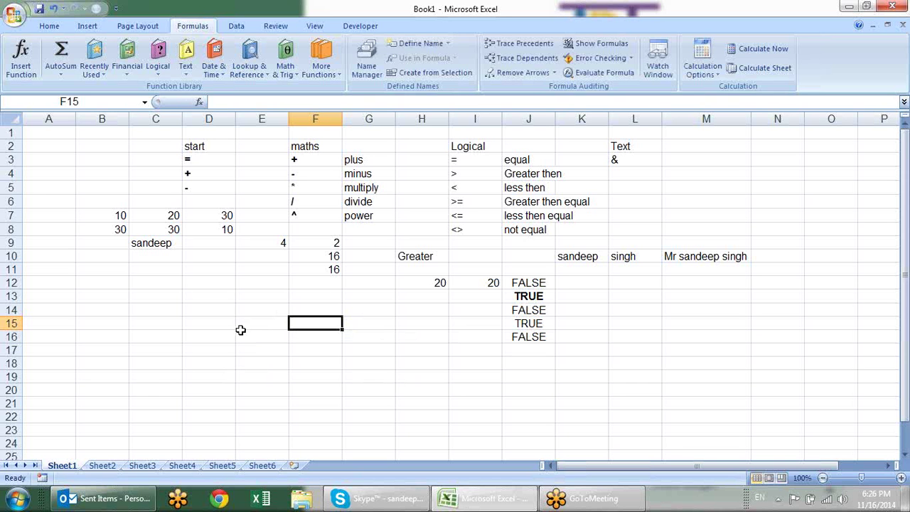
- Start a new table with a Name header in A17
{"action": "left_click", "coordinate": [178, 362]}
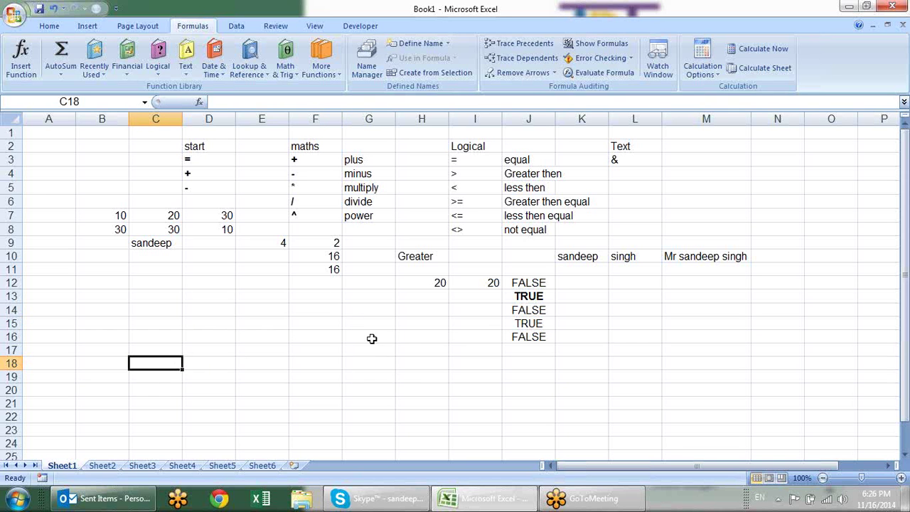
{"action": "scroll", "coordinate": [432, 310], "scroll_direction": "down", "scroll_amount": 1}
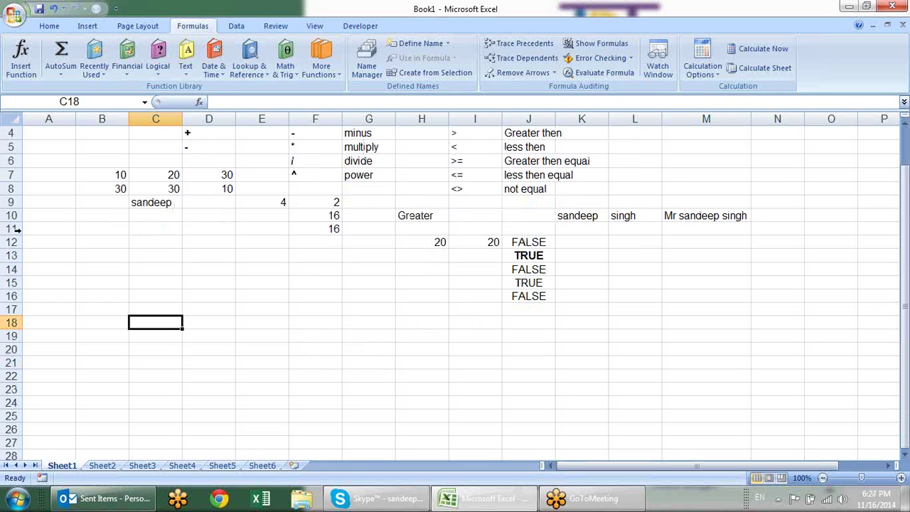
{"action": "left_click", "coordinate": [121, 310]}
{"action": "left_click", "coordinate": [65, 311]}
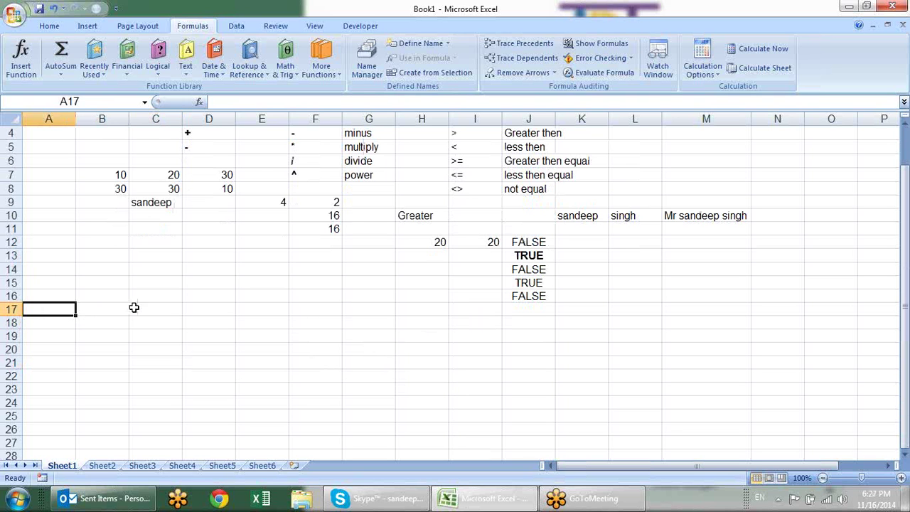
{"action": "left_click", "coordinate": [148, 304]}
{"action": "left_click", "coordinate": [85, 306]}
{"action": "left_click", "coordinate": [44, 306]}
{"action": "type", "text": "Name"}
{"action": "key", "text": "Tab"}
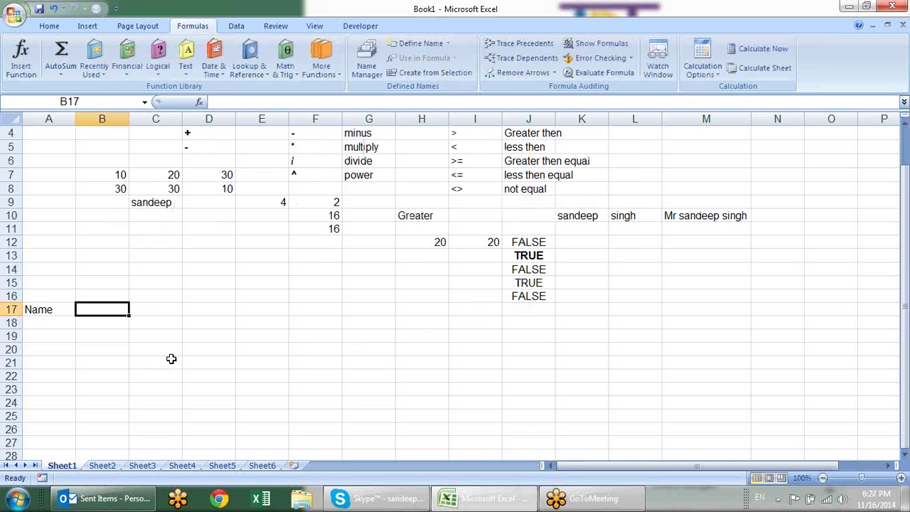
- Enter sandeep in A18, auto-fill more names below, and clear the duplicate in A22
{"action": "key", "text": "Left"}
{"action": "key", "text": "Down"}
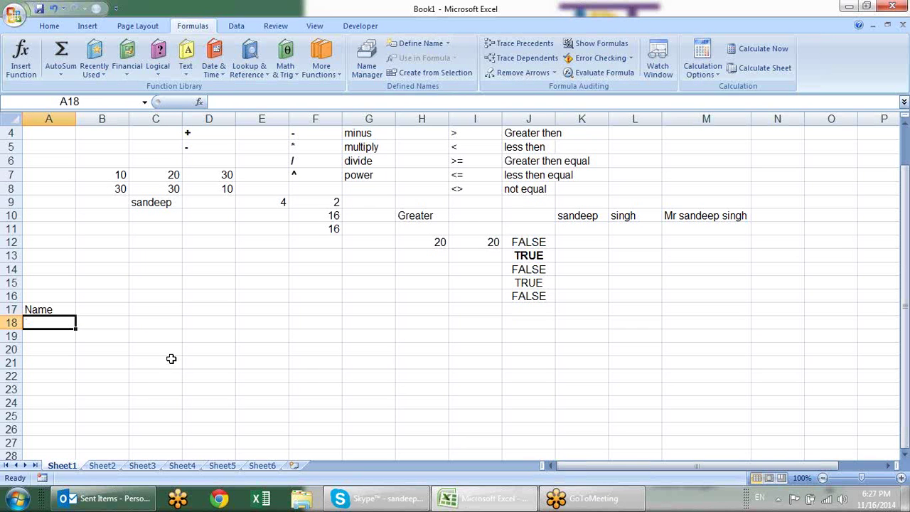
{"action": "type", "text": "sandeep"}
{"action": "key", "text": "Return"}
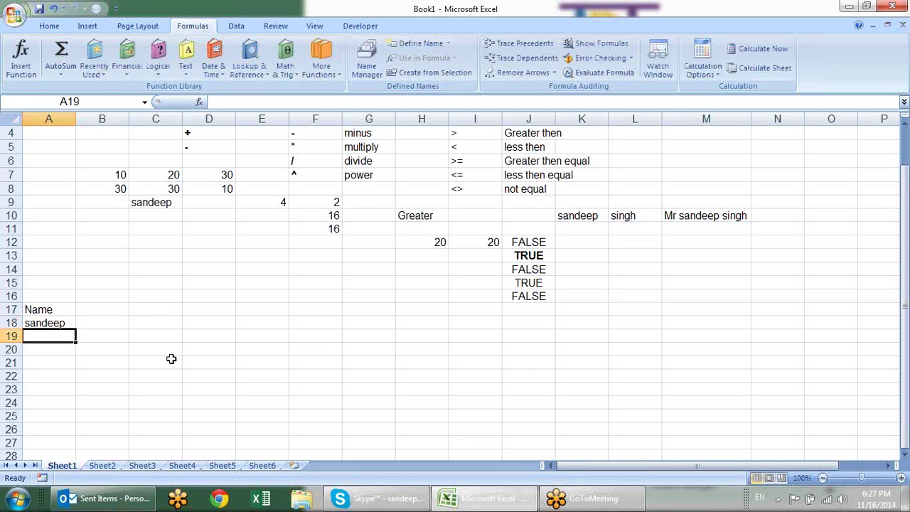
{"action": "left_click", "coordinate": [48, 322]}
{"action": "left_click_drag", "start_coordinate": [76, 329], "coordinate": [73, 384]}
{"action": "left_click", "coordinate": [71, 376]}
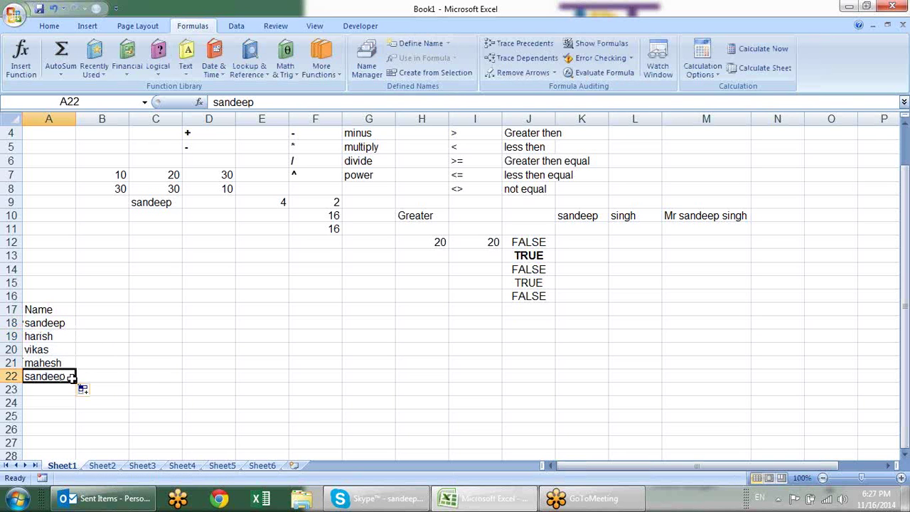
{"action": "key", "text": "Delete"}
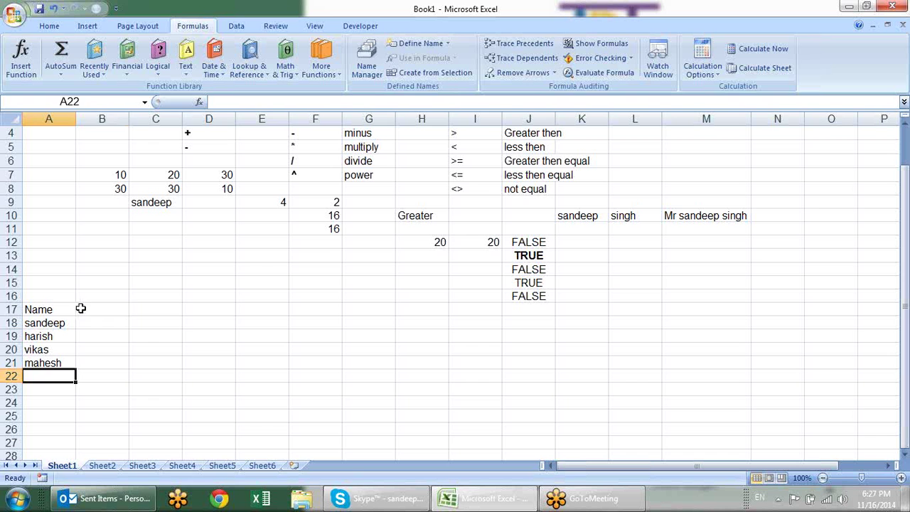
- Put the r1 header in B17
{"action": "mouse_move", "coordinate": [79, 307]}
{"action": "left_mouse_down"}
{"action": "mouse_move", "coordinate": [181, 313]}
{"action": "mouse_move", "coordinate": [116, 309]}
{"action": "left_mouse_up"}
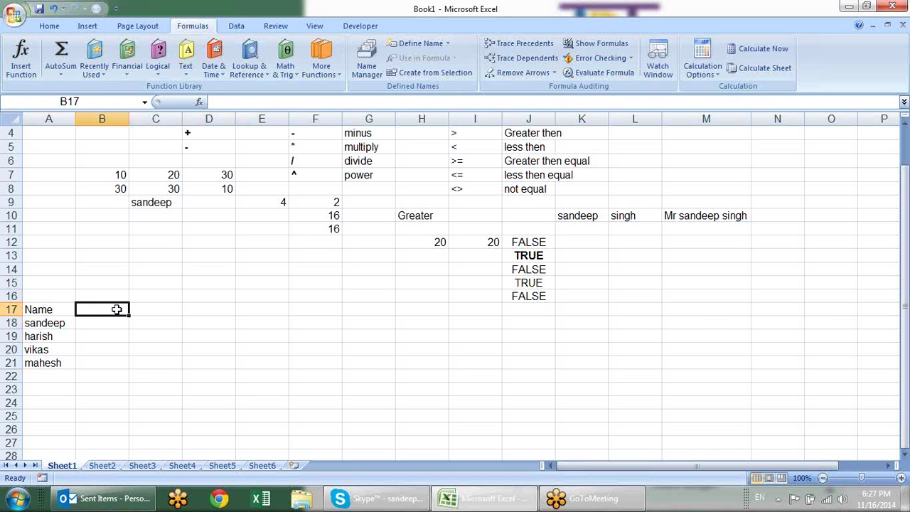
{"action": "key", "text": "Up"}
{"action": "type", "text": "r"}
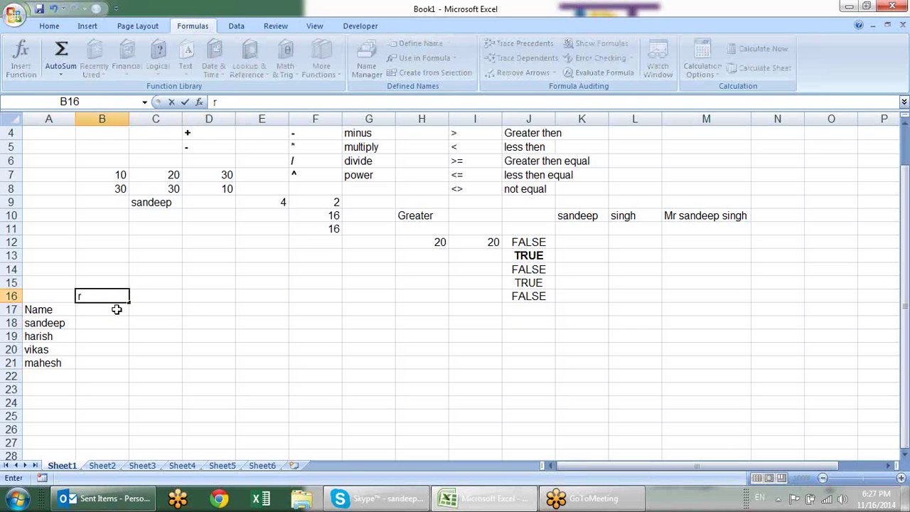
{"action": "type", "text": "1"}
{"action": "key", "text": "Return"}
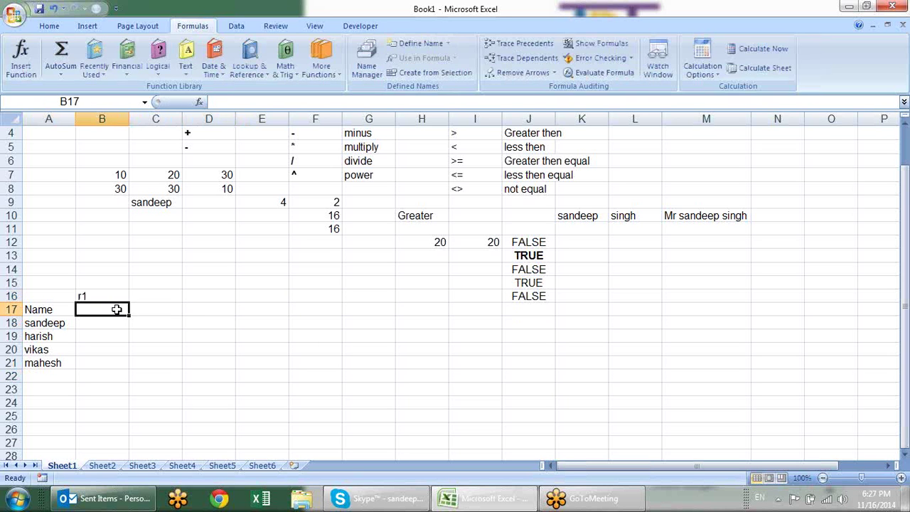
{"action": "key", "text": "ctrl+d"}
{"action": "key", "text": "Up"}
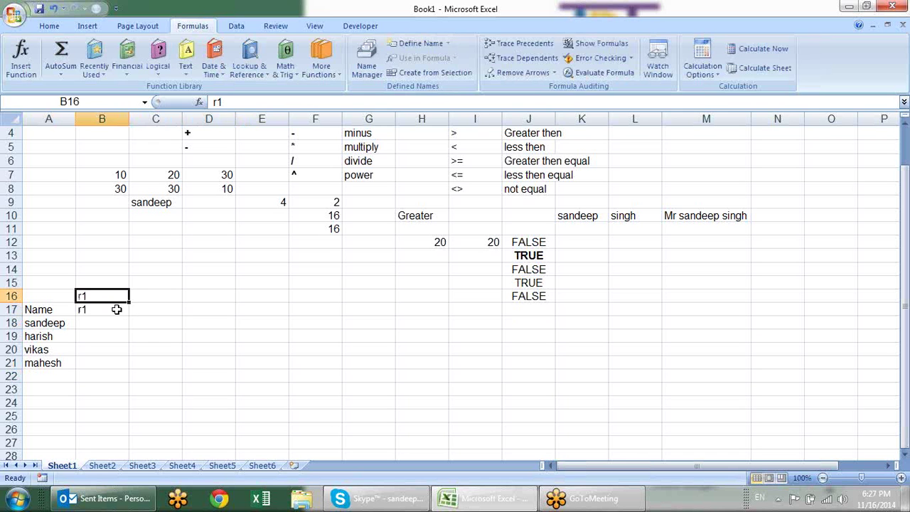
{"action": "key", "text": "Delete"}
{"action": "left_click", "coordinate": [116, 309]}
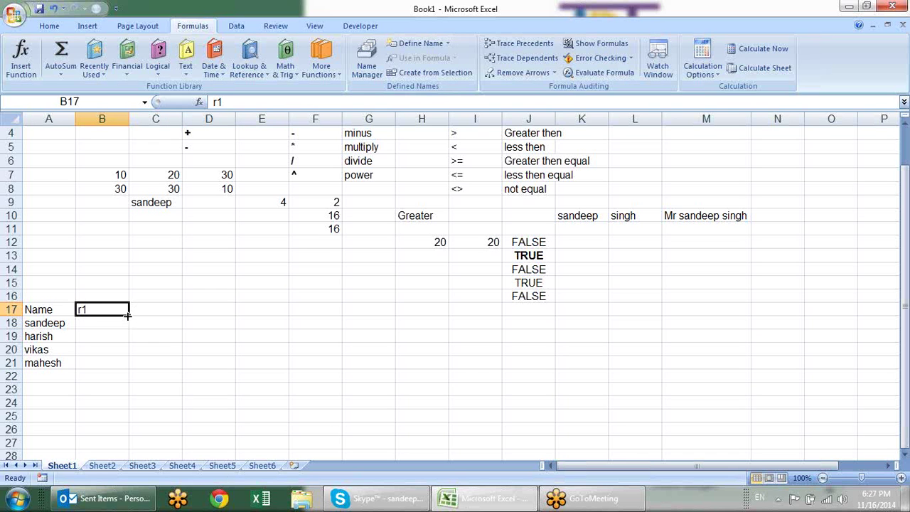
- Extend the headers to r2 and r3 and enter sandeep's answers y, N, Y
{"action": "left_click_drag", "start_coordinate": [129, 316], "coordinate": [214, 307]}
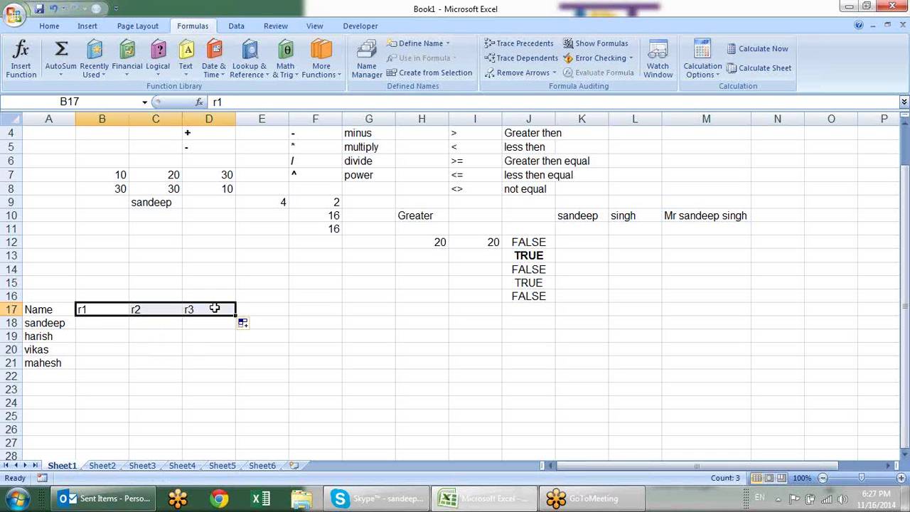
{"action": "left_click", "coordinate": [110, 321]}
{"action": "type", "text": "y"}
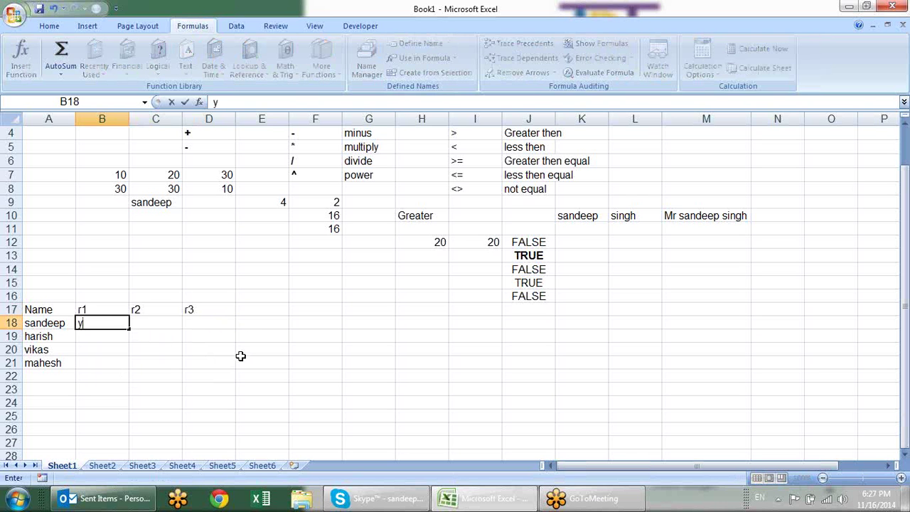
{"action": "key", "text": "Tab"}
{"action": "type", "text": "N"}
{"action": "key", "text": "Tab"}
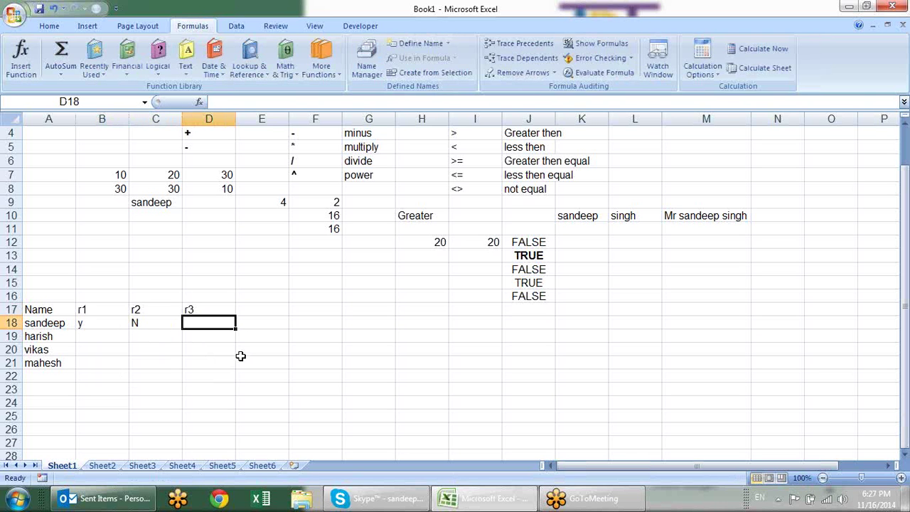
{"action": "type", "text": "Y"}
{"action": "key", "text": "Return"}
- Enter harish's answers Y, Y, N and vikas's answers N, Y, Y
{"action": "type", "text": "Y"}
{"action": "key", "text": "Tab"}
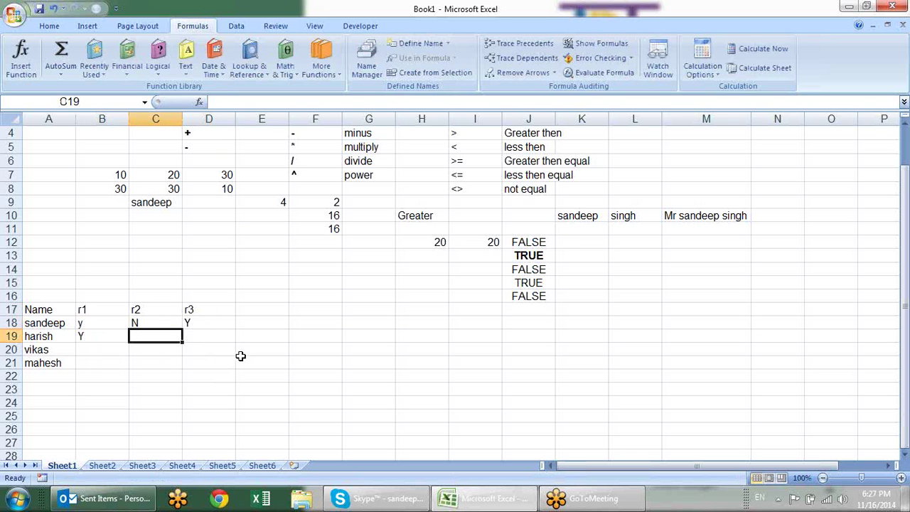
{"action": "type", "text": "Y"}
{"action": "key", "text": "Tab"}
{"action": "type", "text": "N"}
{"action": "key", "text": "Return"}
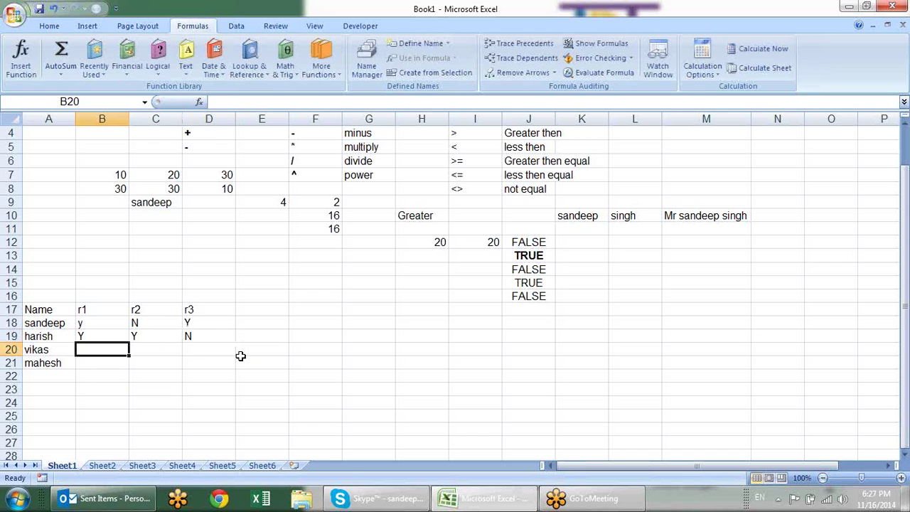
{"action": "type", "text": "N"}
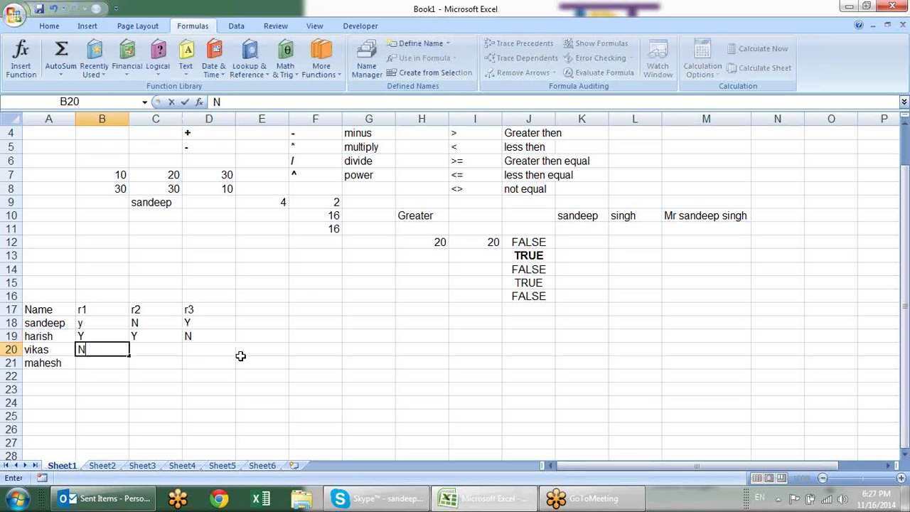
{"action": "key", "text": "Tab"}
{"action": "type", "text": "Y"}
{"action": "key", "text": "Tab"}
{"action": "type", "text": "Y"}
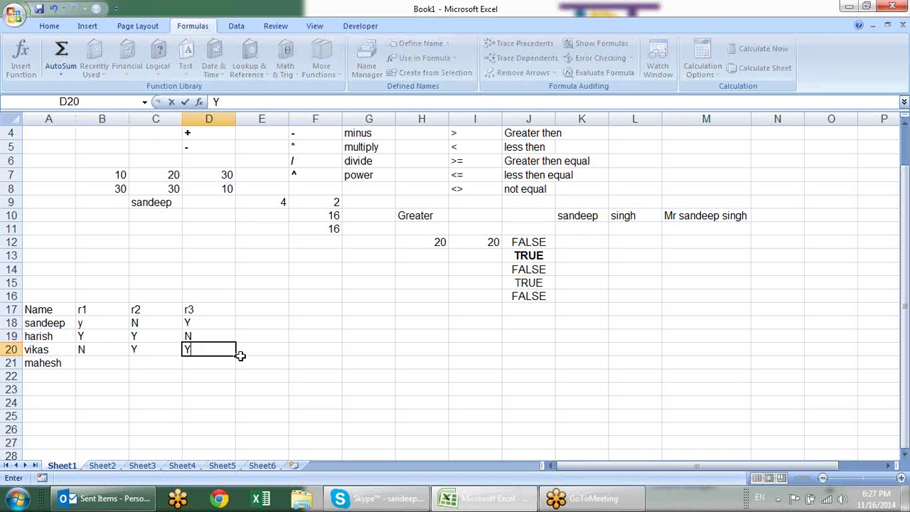
{"action": "key", "text": "Return"}
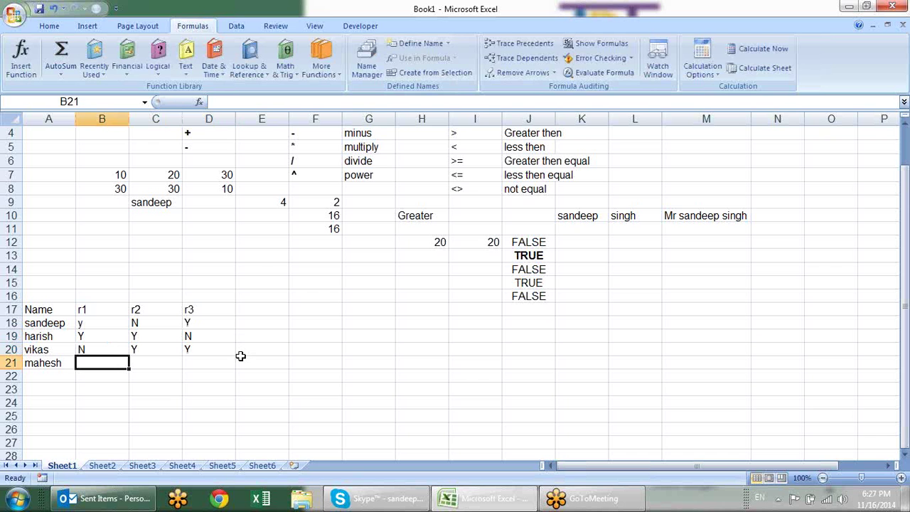
- Enter mahesh's answers as Y across r1 to r3
{"action": "type", "text": "Y"}
{"action": "key", "text": "Tab"}
{"action": "type", "text": "Y"}
{"action": "key", "text": "Tab"}
{"action": "type", "text": "Y"}
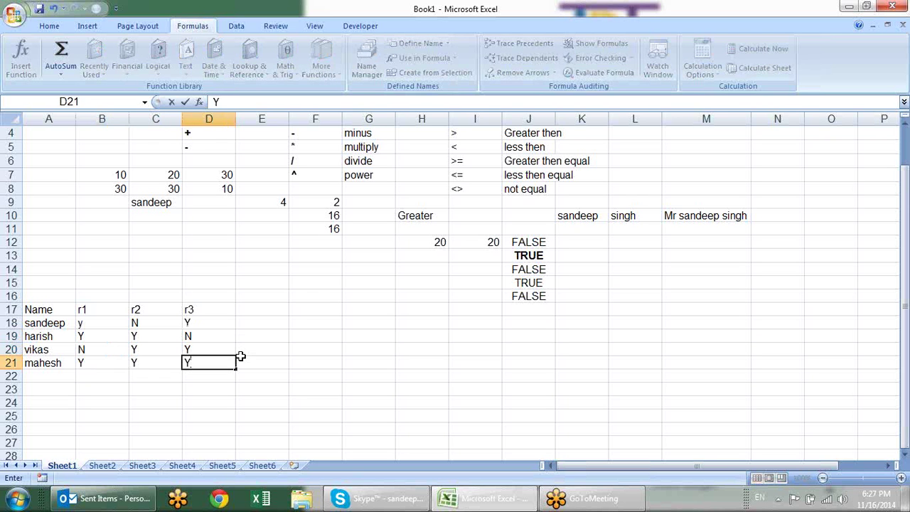
{"action": "key", "text": "Return"}
- Add VIJAY in A22 with answers N, N, N
{"action": "key", "text": "Left"}
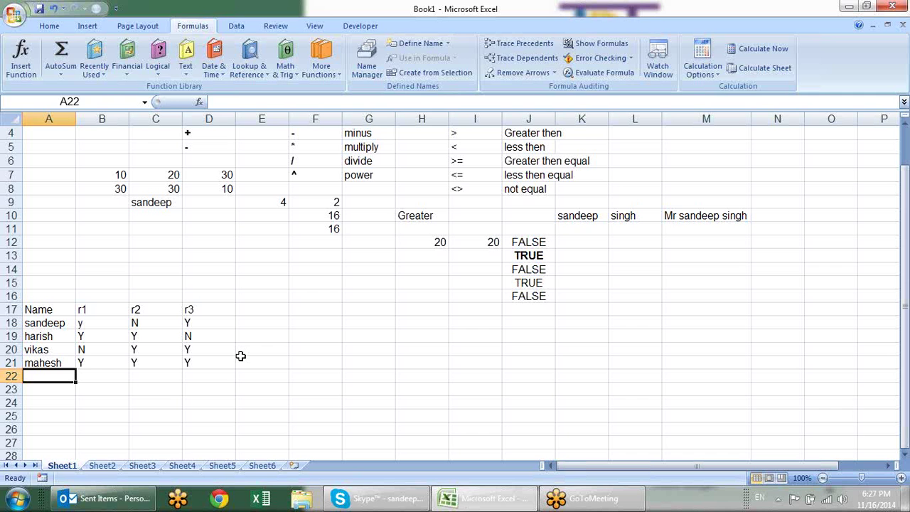
{"action": "type", "text": "VIJAY"}
{"action": "key", "text": "Tab"}
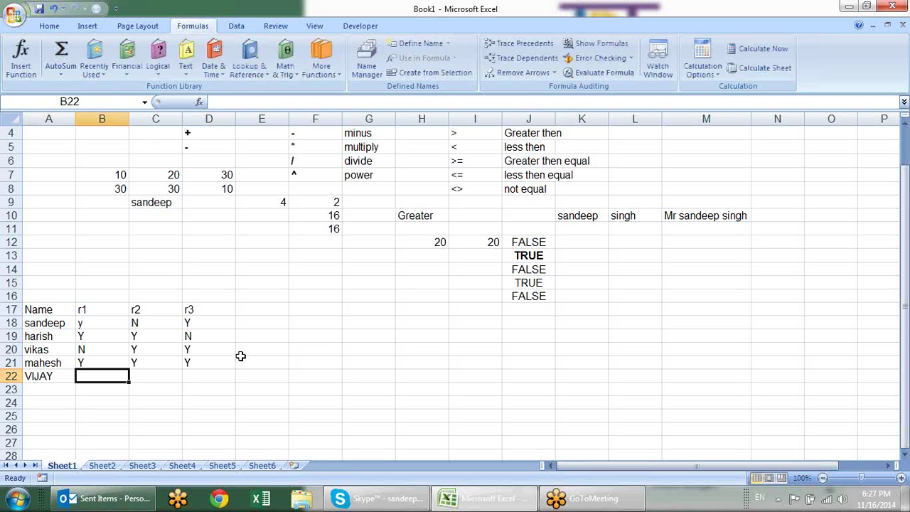
{"action": "type", "text": "N"}
{"action": "key", "text": "Tab"}
{"action": "type", "text": "N"}
{"action": "key", "text": "Tab"}
{"action": "type", "text": "N"}
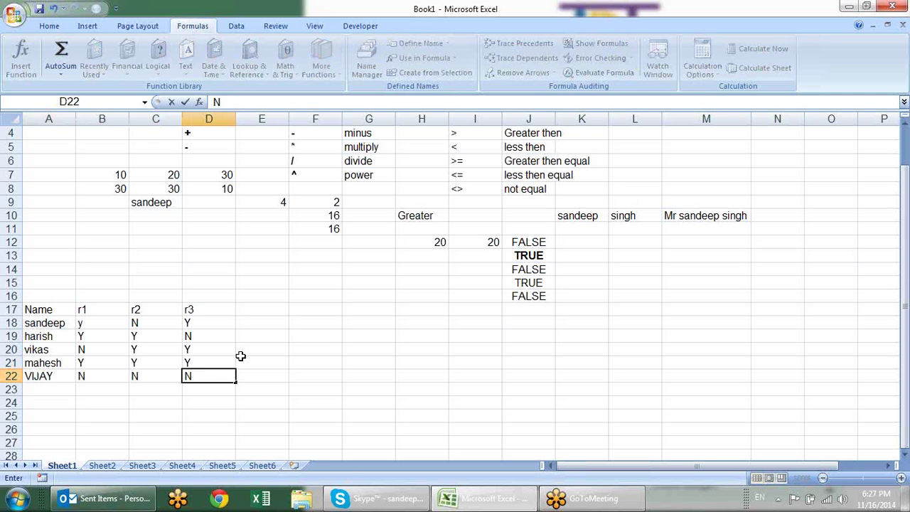
{"action": "key", "text": "Tab"}
{"action": "key", "text": "Up"}
{"action": "key", "text": "Up"}
{"action": "key", "text": "Up"}
{"action": "key", "text": "Up"}
{"action": "key", "text": "Up"}
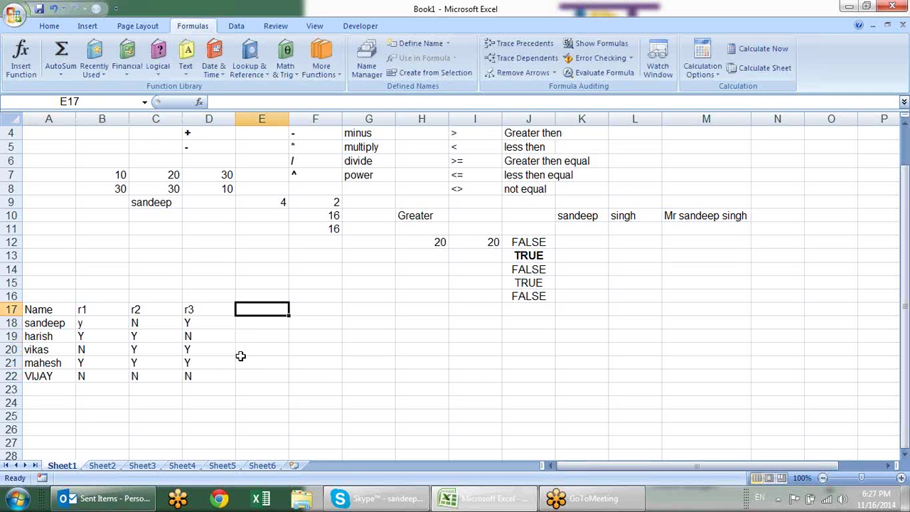
- Enter the heading RESULT in E17, fixing a mistyped first attempt
{"action": "type", "text": "reSUL"}
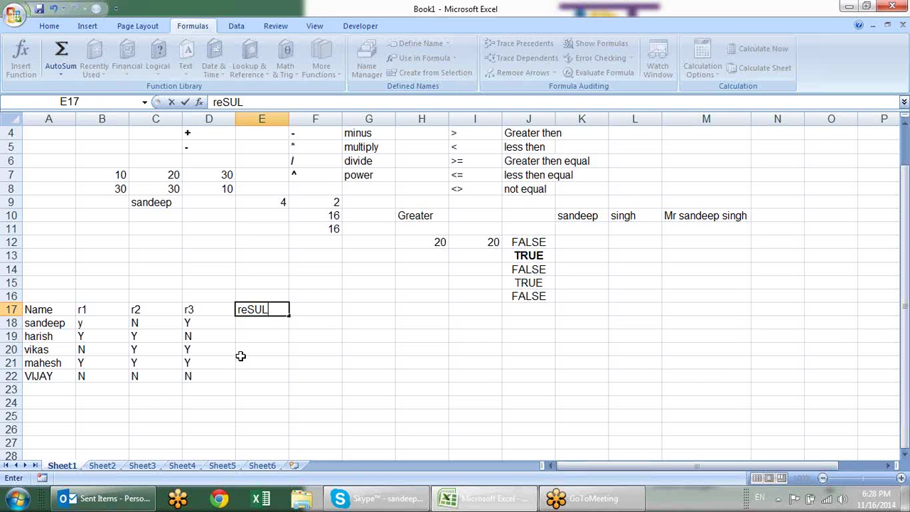
{"action": "key", "text": "BackSpace"}
{"action": "key", "text": "BackSpace"}
{"action": "key", "text": "BackSpace"}
{"action": "key", "text": "BackSpace"}
{"action": "key", "text": "BackSpace"}
{"action": "type", "text": "RESU"}
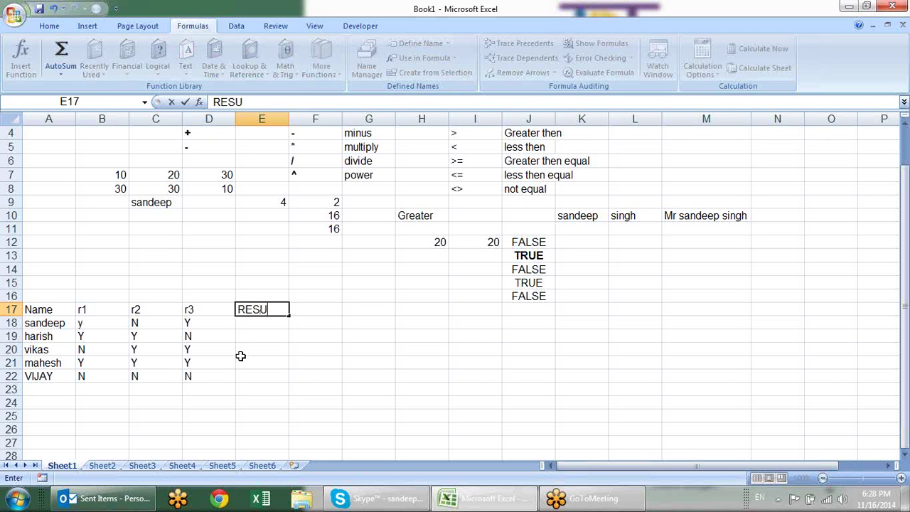
{"action": "type", "text": "LT"}
{"action": "key", "text": "Return"}
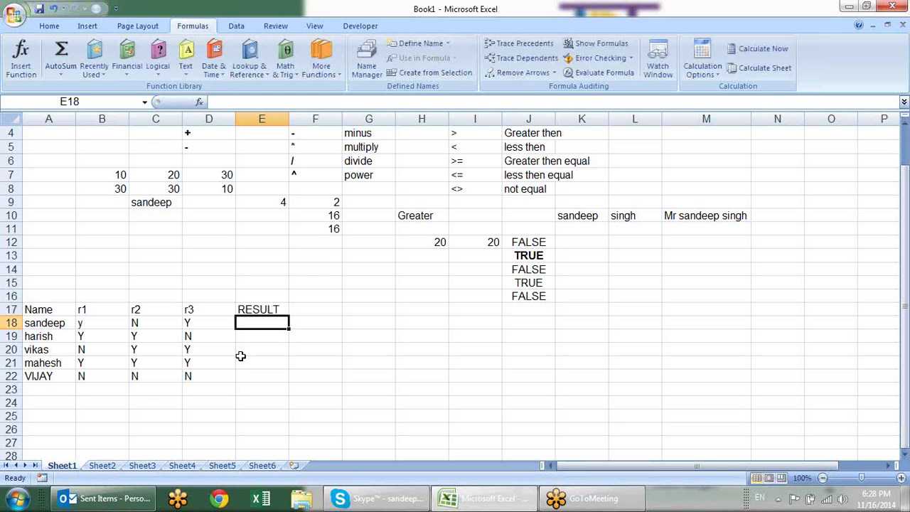
- Draft =IF(B18="y",DFD,"REJECTED") in E18, with DFD as the true-result placeholder
{"action": "type", "text": "="}
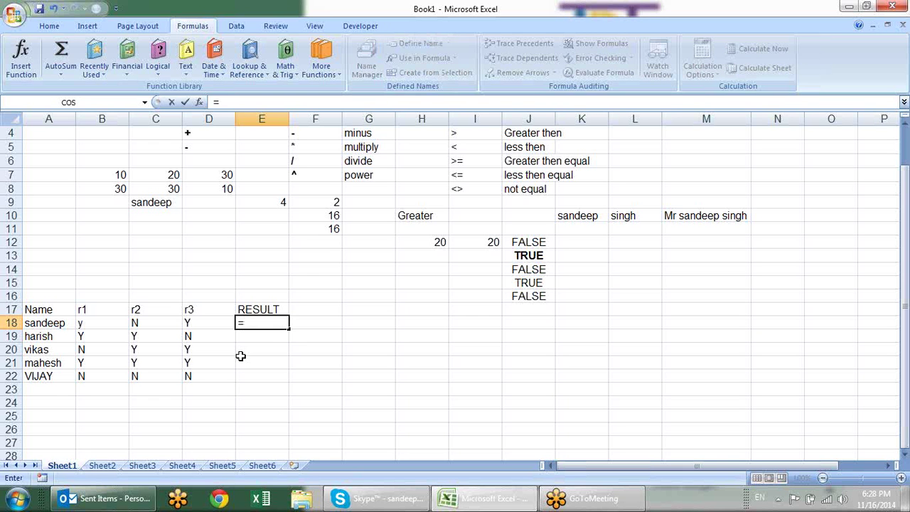
{"action": "type", "text": "if("}
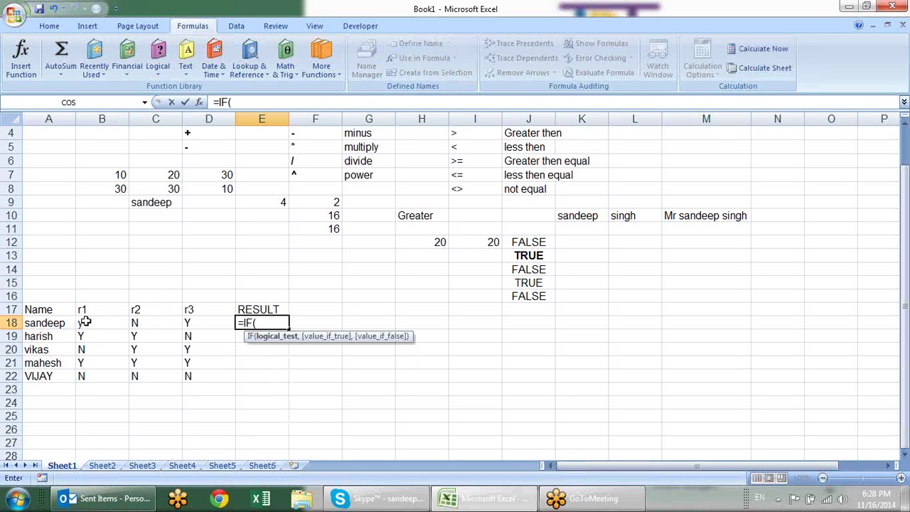
{"action": "left_click", "coordinate": [94, 322]}
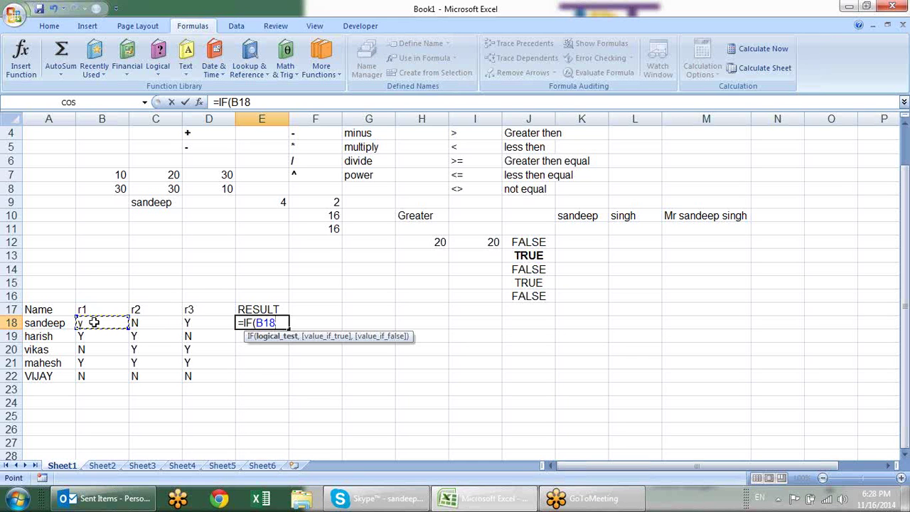
{"action": "type", "text": "=\"y\""}
{"action": "type", "text": ","}
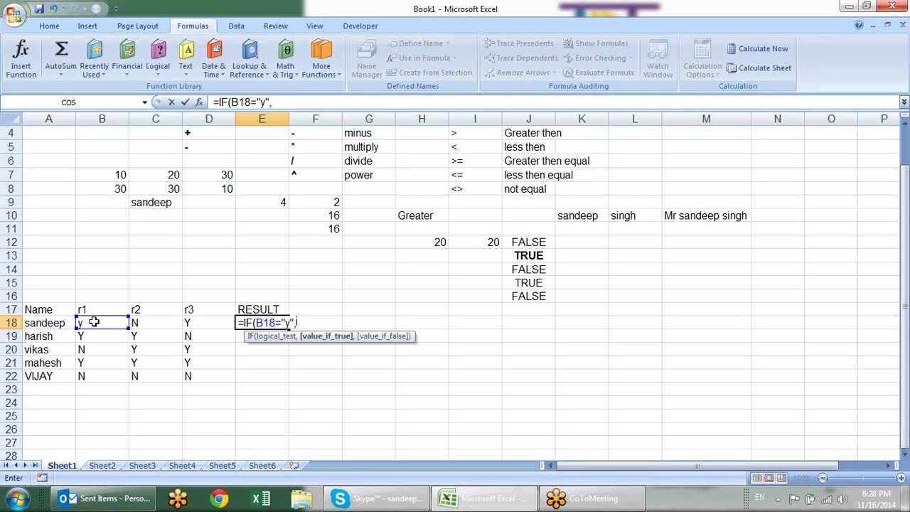
{"action": "type", "text": "DFD,"}
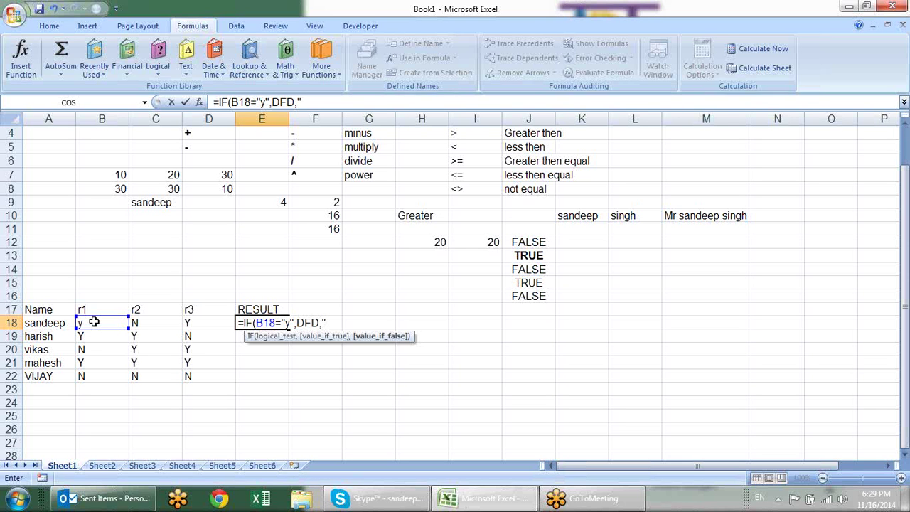
{"action": "type", "text": "E"}
{"action": "key", "text": "BackSpace"}
{"action": "type", "text": "REJ"}
{"action": "type", "text": "ECTED\""}
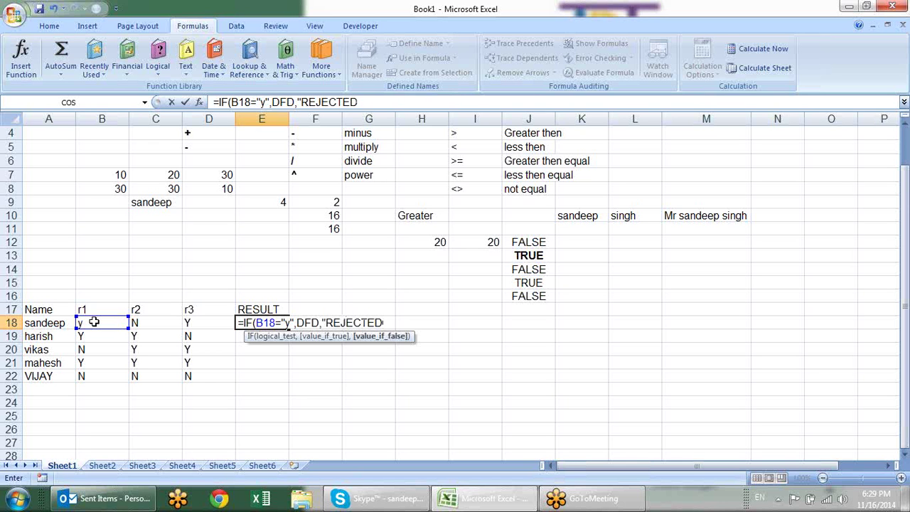
{"action": "type", "text": ")"}
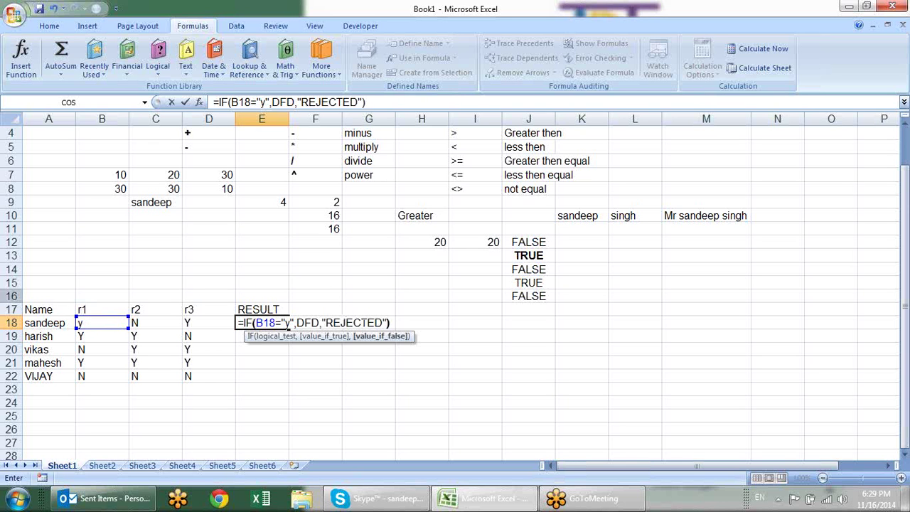
{"action": "left_click", "coordinate": [319, 322]}
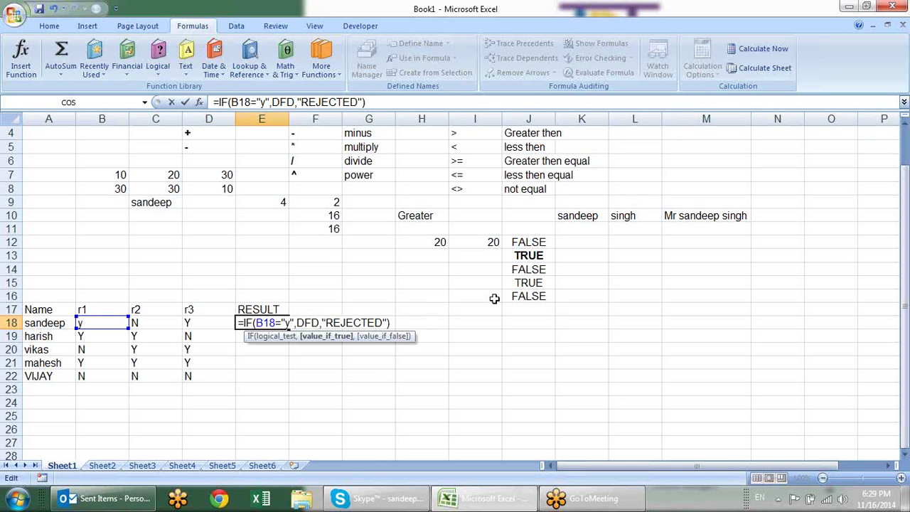
- Replace the DFD placeholder with a nested IF(C18="Y",DFD,"REJECTED")
{"action": "key", "text": "BackSpace"}
{"action": "key", "text": "BackSpace"}
{"action": "key", "text": "BackSpace"}
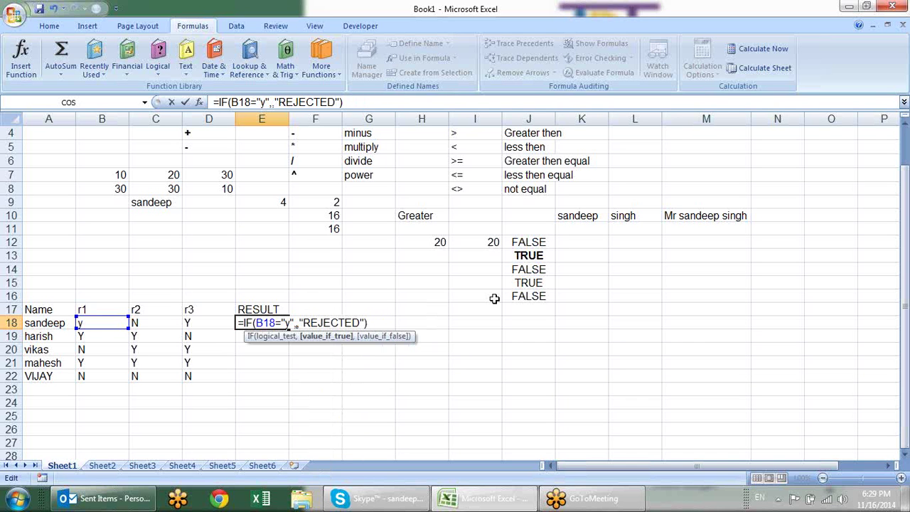
{"action": "type", "text": "IF("}
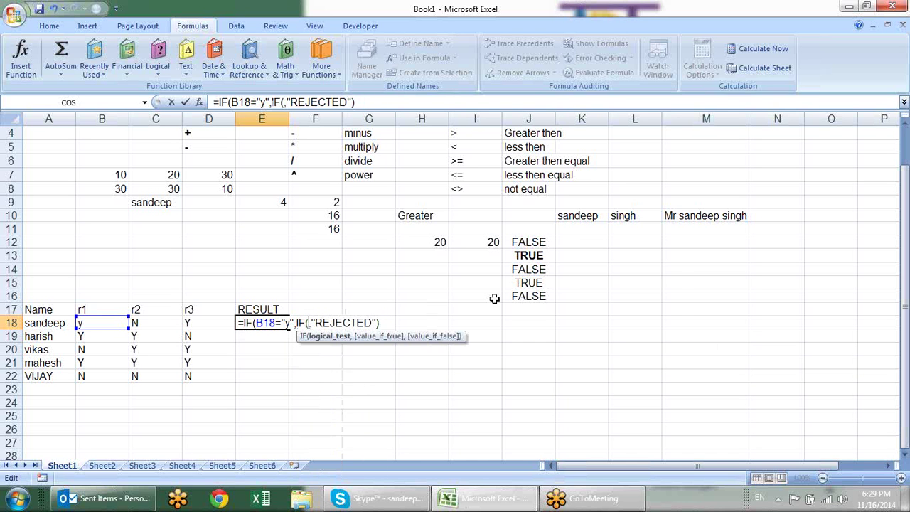
{"action": "type", "text": ")"}
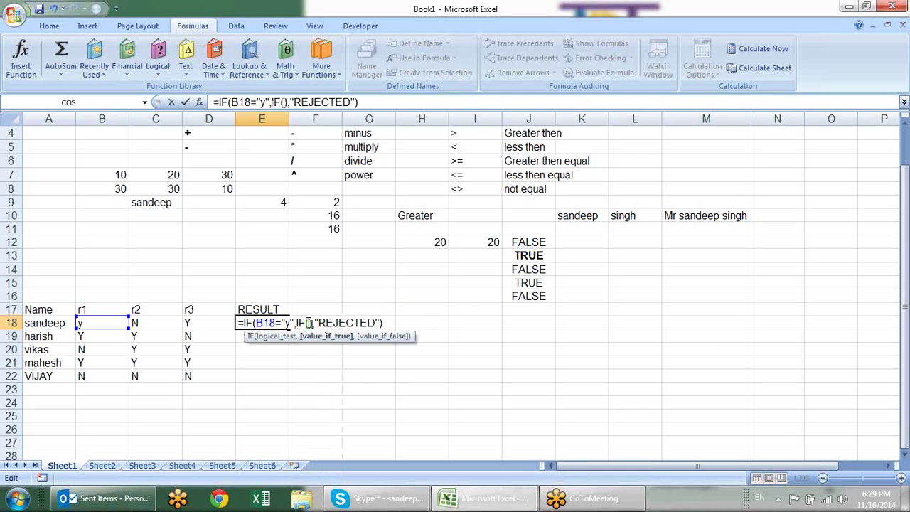
{"action": "left_click", "coordinate": [309, 322]}
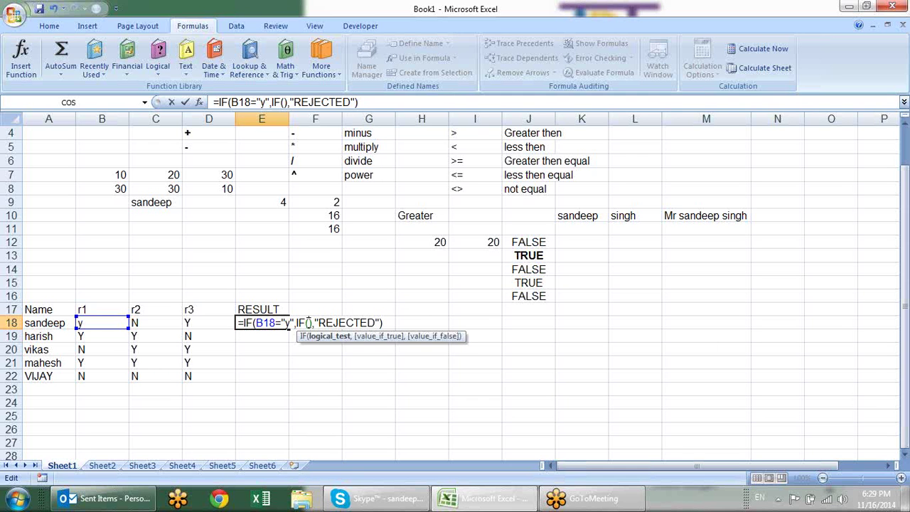
{"action": "left_click", "coordinate": [152, 322]}
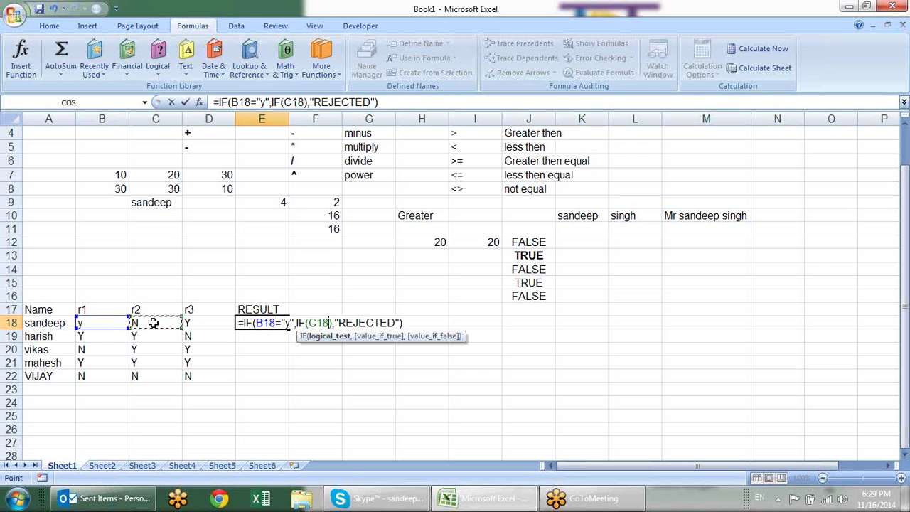
{"action": "type", "text": "=\"Y\""}
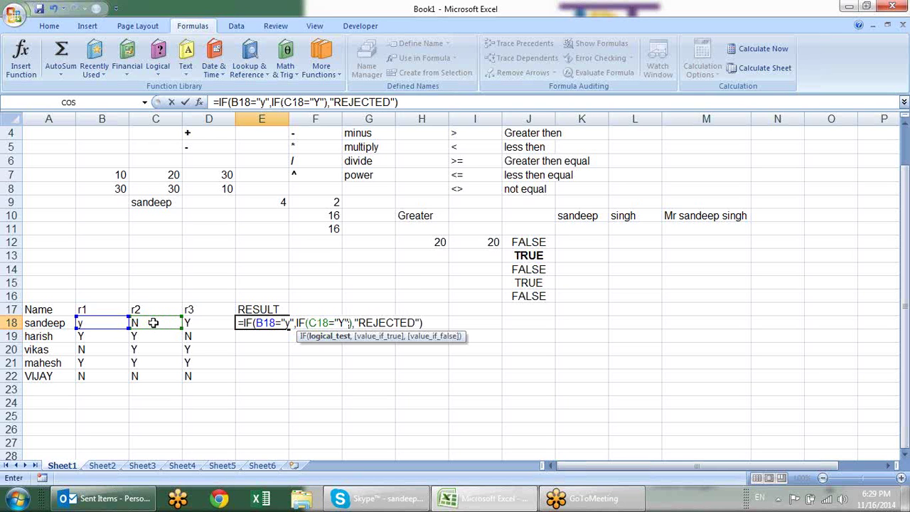
{"action": "type", "text": ","}
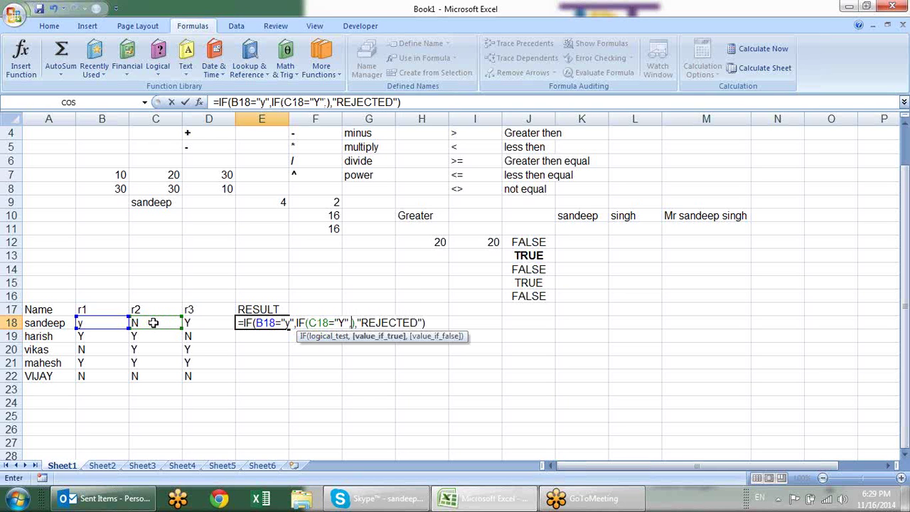
{"action": "type", "text": "D"}
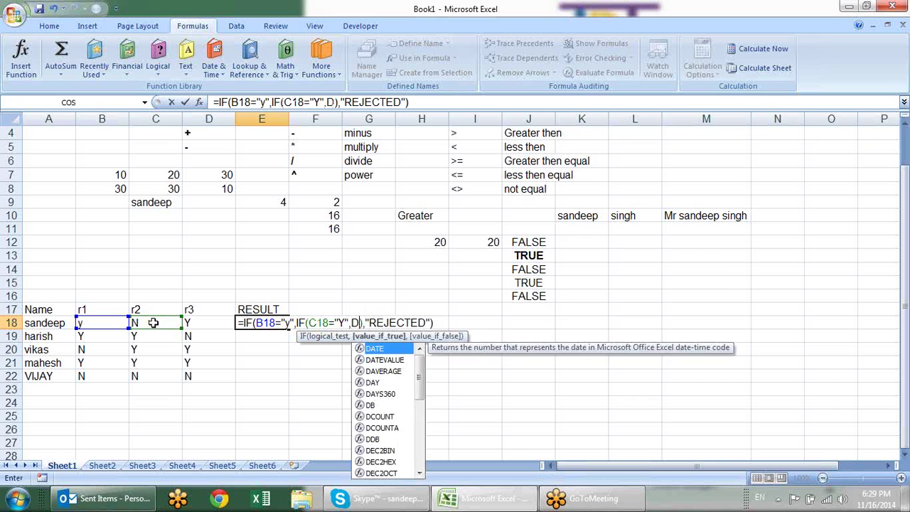
{"action": "type", "text": "FD,"}
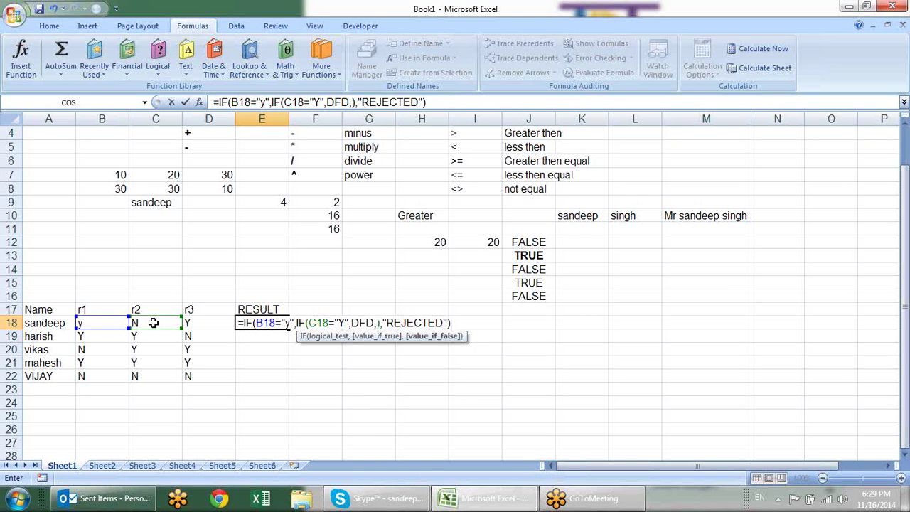
{"action": "type", "text": "\"R"}
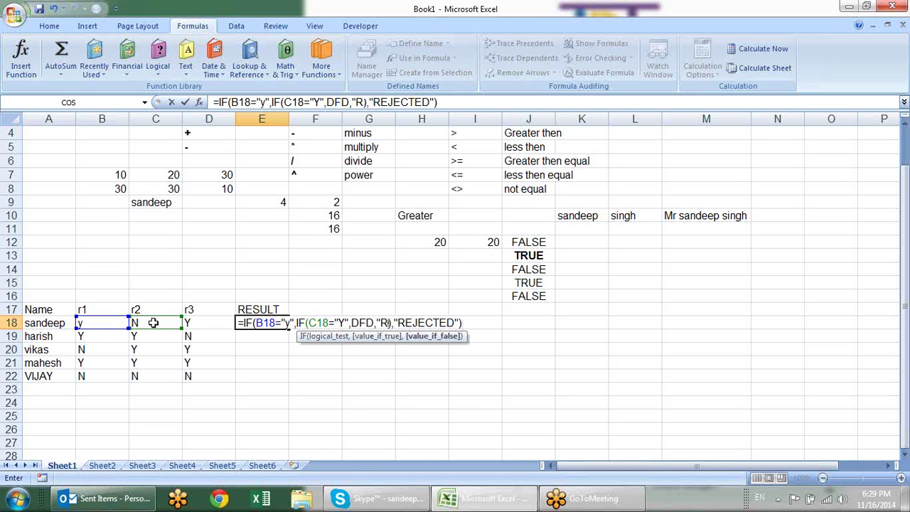
{"action": "type", "text": "EJECTED"}
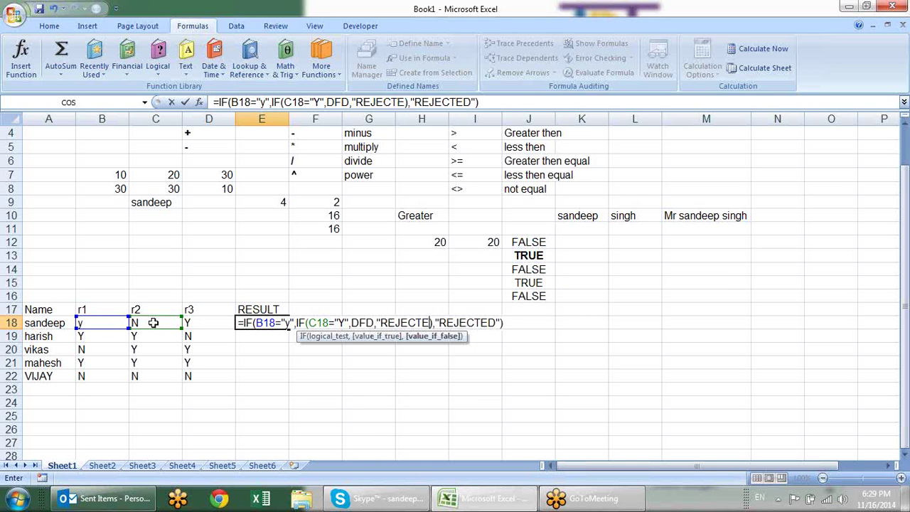
{"action": "type", "text": "\""}
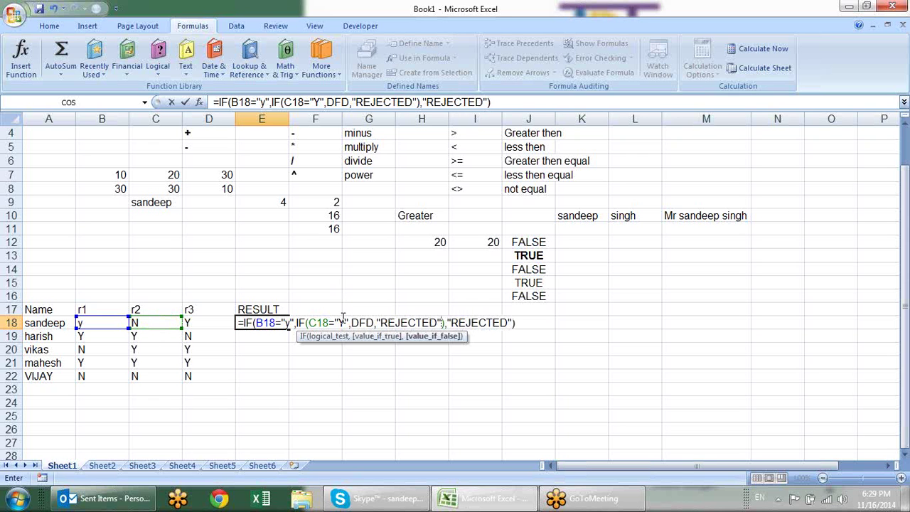
- Replace the inner DFD with IF(D18="Y","SELECTED","REJECTED")
{"action": "left_click", "coordinate": [375, 323]}
{"action": "key", "text": "BackSpace"}
{"action": "key", "text": "BackSpace"}
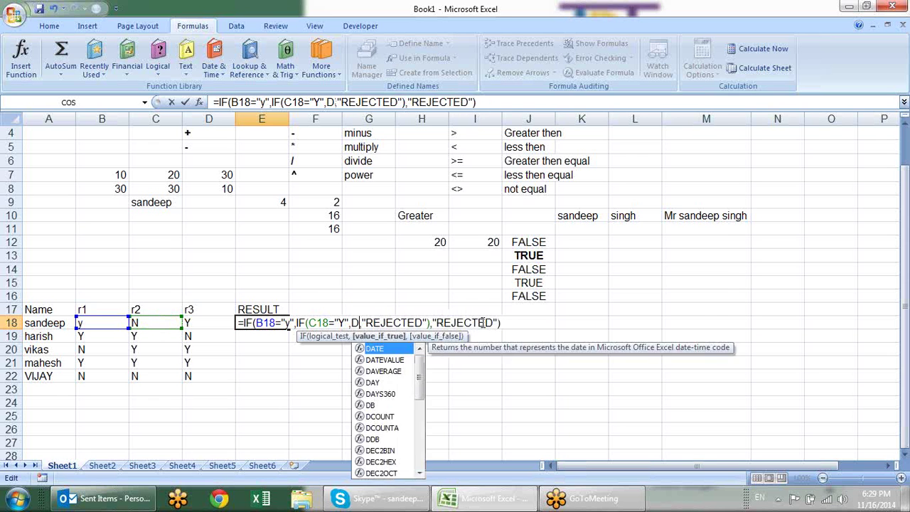
{"action": "key", "text": "BackSpace"}
{"action": "type", "text": "IF("}
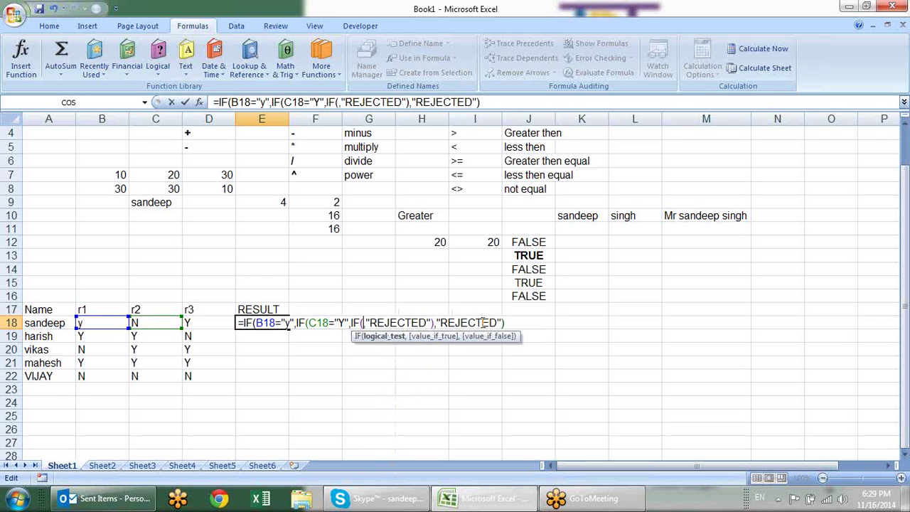
{"action": "left_click", "coordinate": [214, 326]}
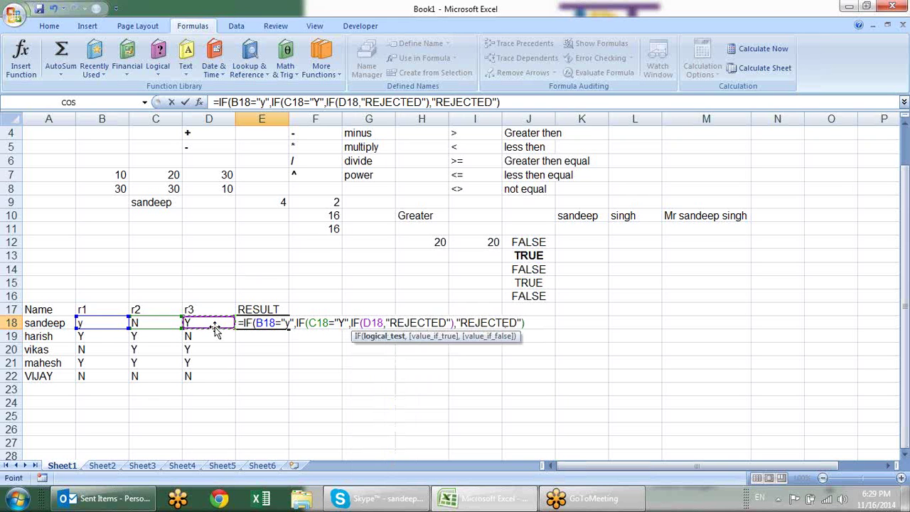
{"action": "type", "text": "=\"Y\""}
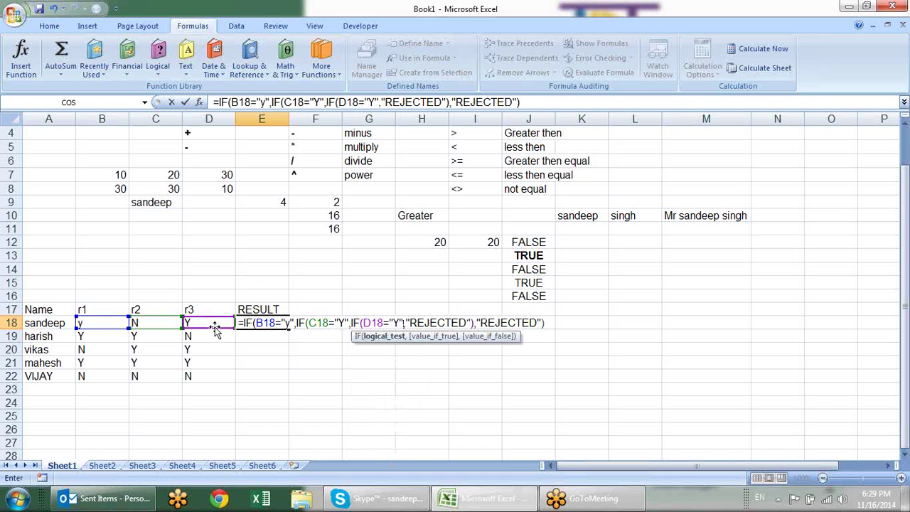
{"action": "type", "text": ")"}
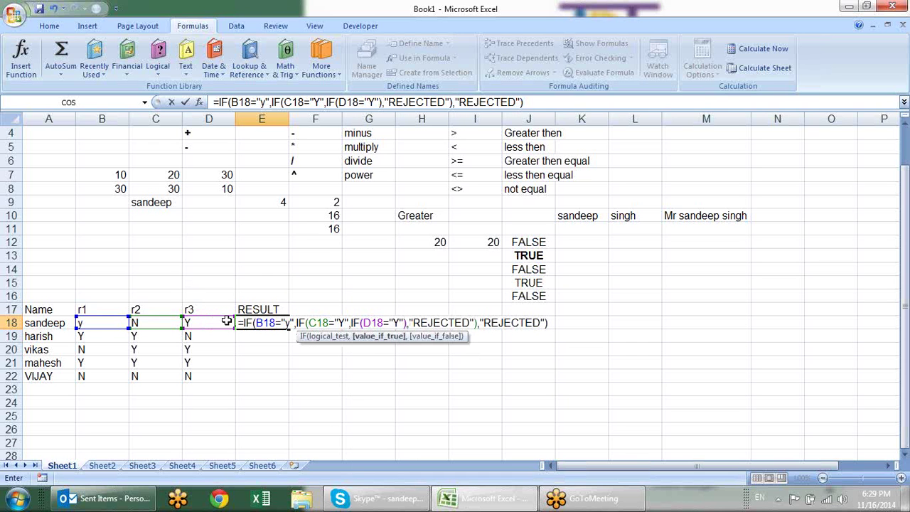
{"action": "left_click", "coordinate": [404, 322]}
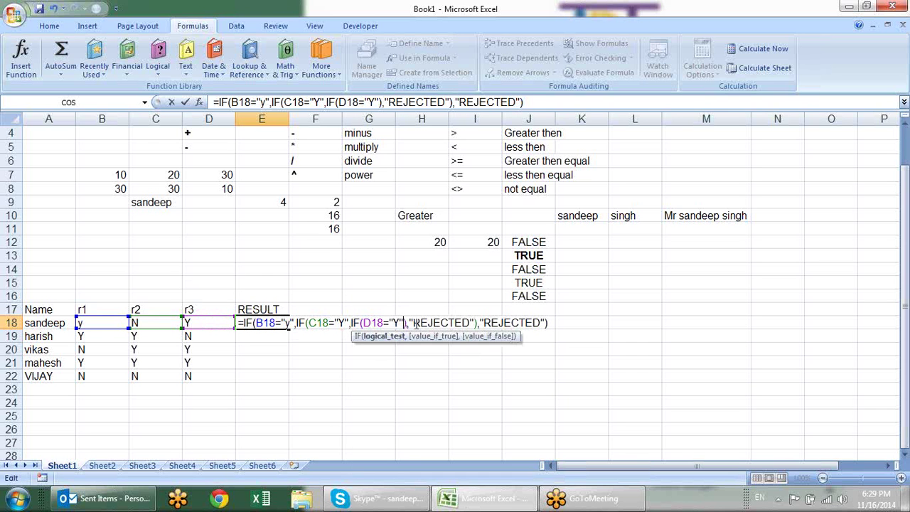
{"action": "type", "text": ",\""}
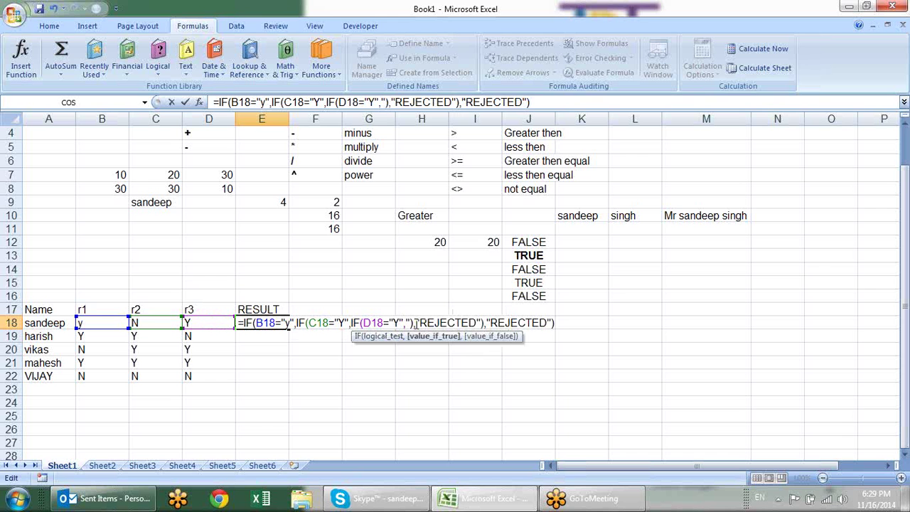
{"action": "type", "text": "SELECTED"}
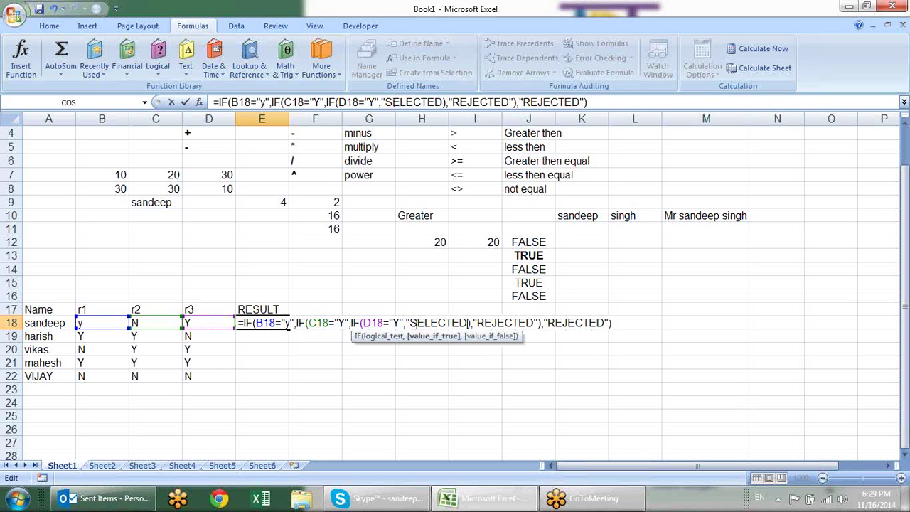
{"action": "type", "text": "\","}
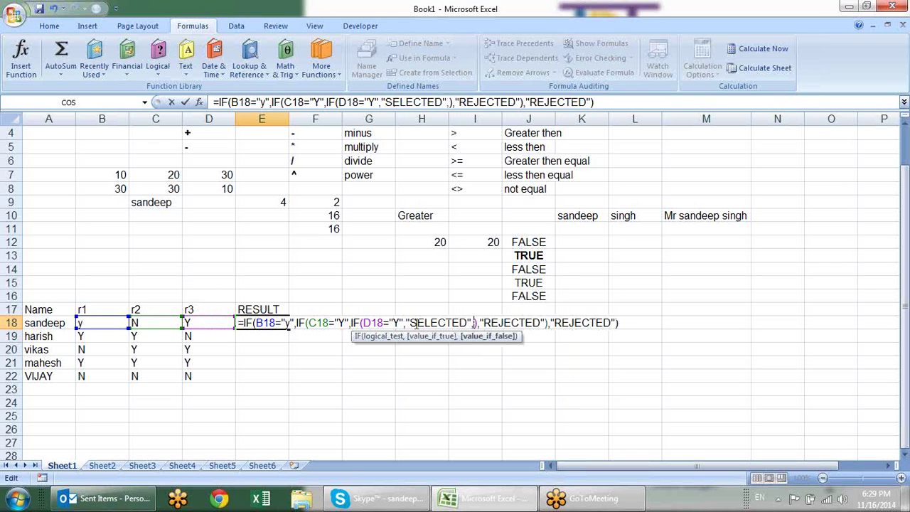
{"action": "type", "text": "\"RE"}
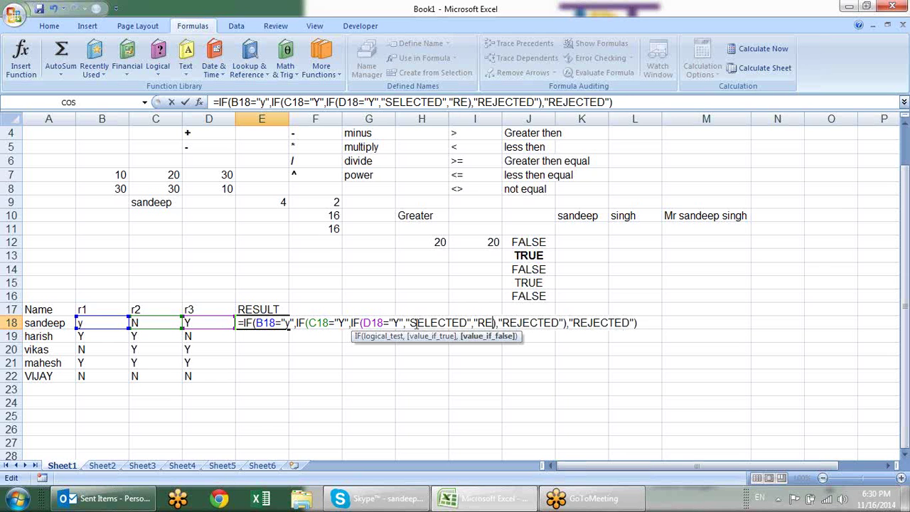
{"action": "type", "text": "JECTED"}
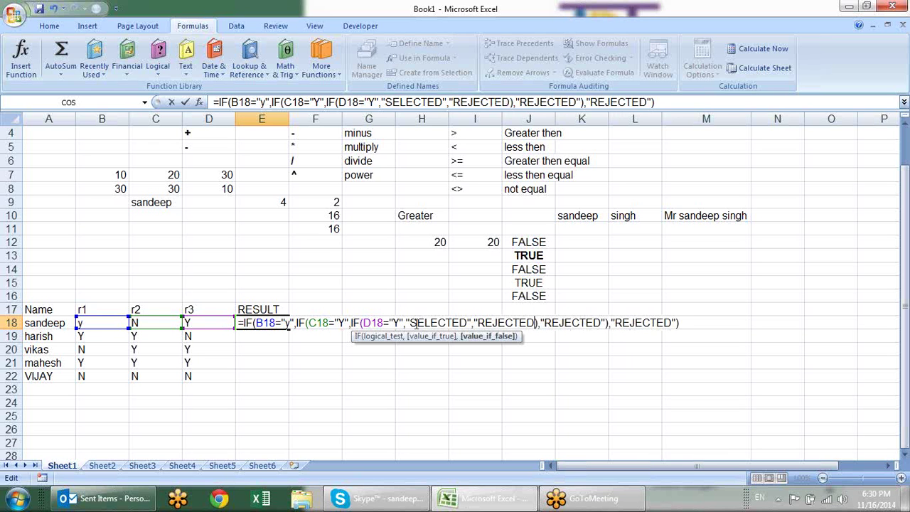
{"action": "type", "text": "\""}
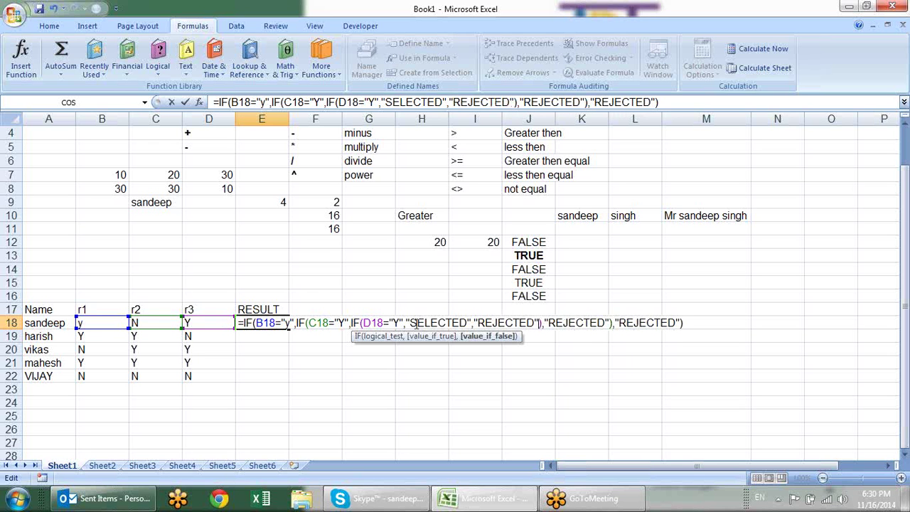
- Commit E18's nested IF, fill it down to E22, check it, and widen column E
{"action": "key", "text": "Return"}
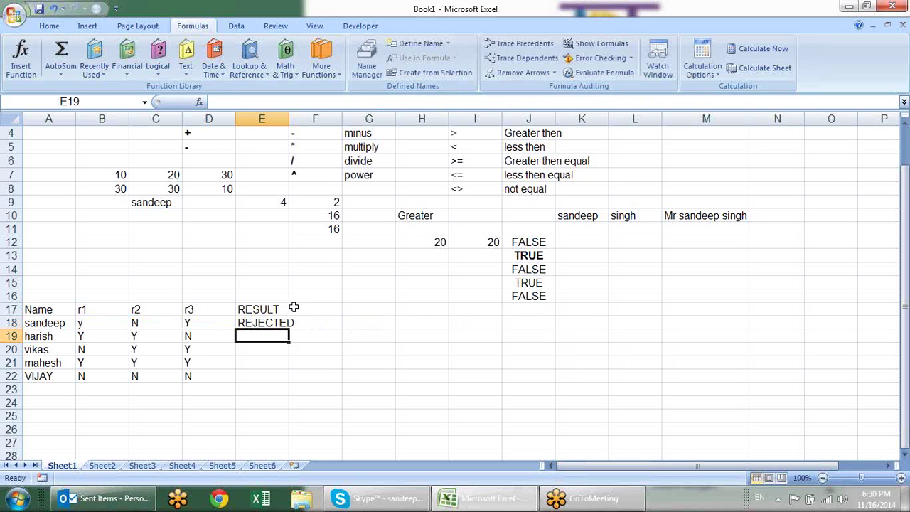
{"action": "left_click", "coordinate": [283, 321]}
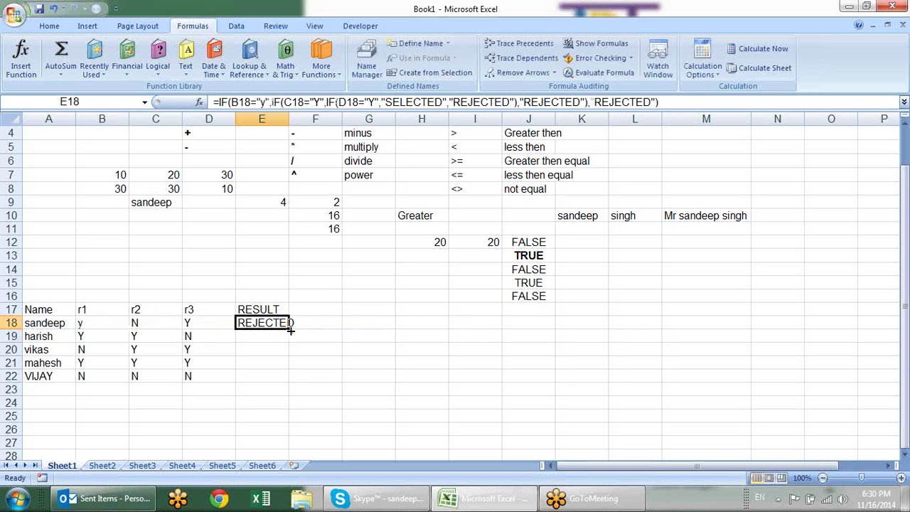
{"action": "left_click_drag", "start_coordinate": [289, 330], "coordinate": [289, 380]}
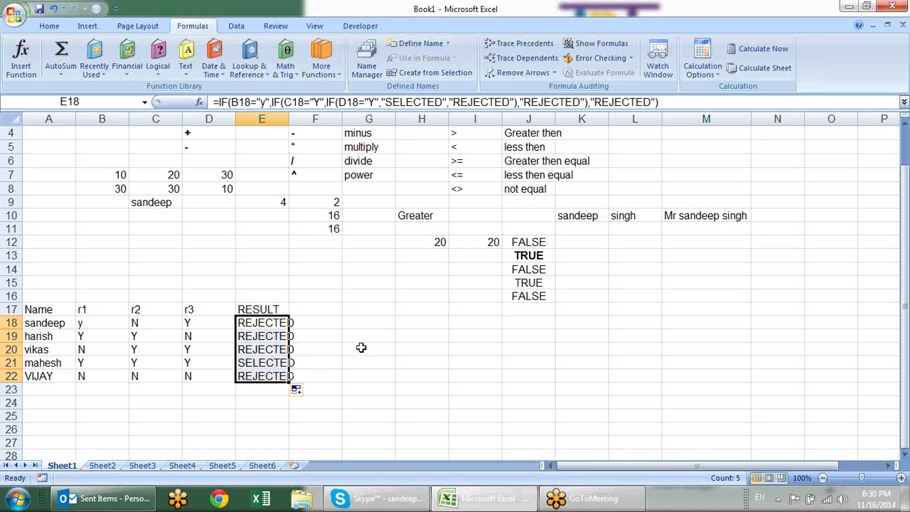
{"action": "double_click", "coordinate": [268, 326]}
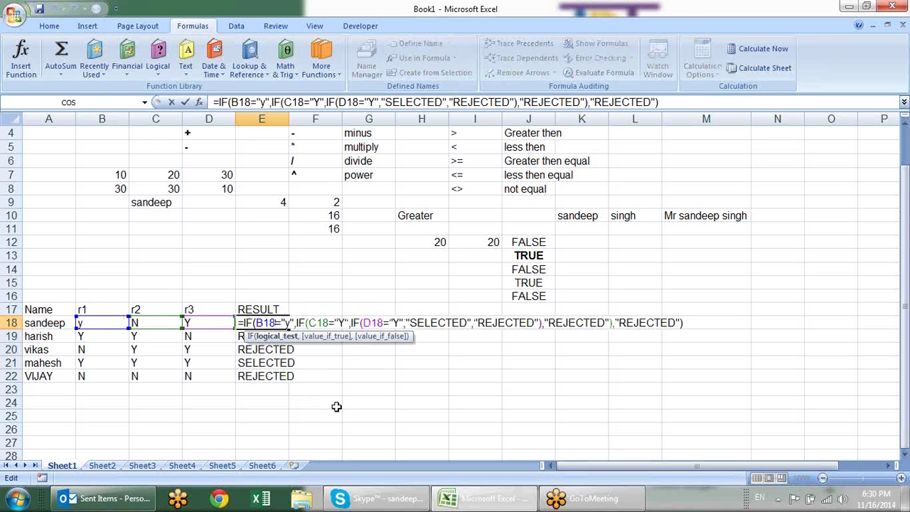
{"action": "key", "text": "Return"}
{"action": "key", "text": "Down"}
{"action": "key", "text": "Down"}
{"action": "key", "text": "Down"}
{"action": "key", "text": "Down"}
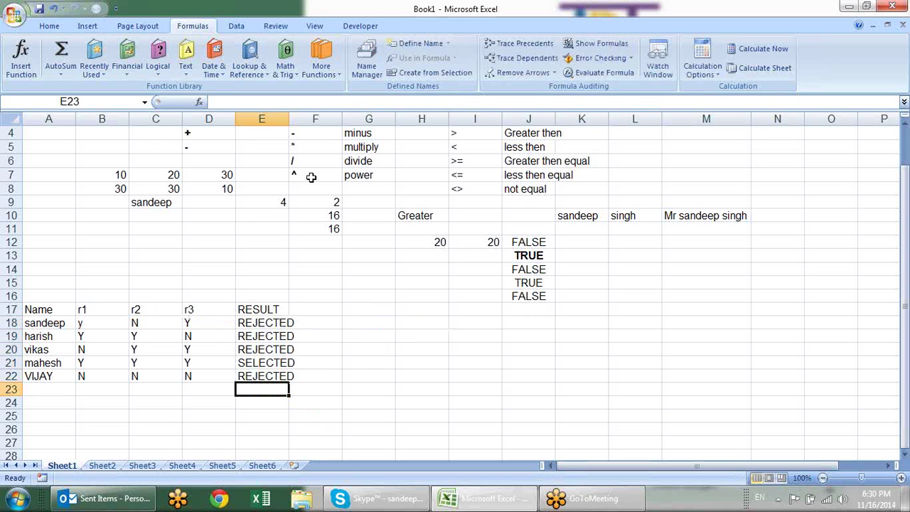
{"action": "left_click_drag", "start_coordinate": [289, 119], "coordinate": [299, 119]}
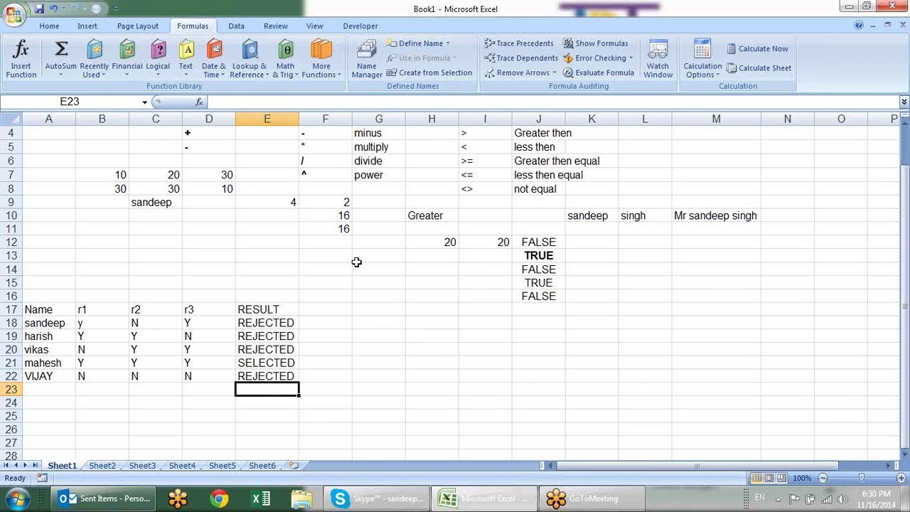
{"action": "left_click", "coordinate": [336, 322]}
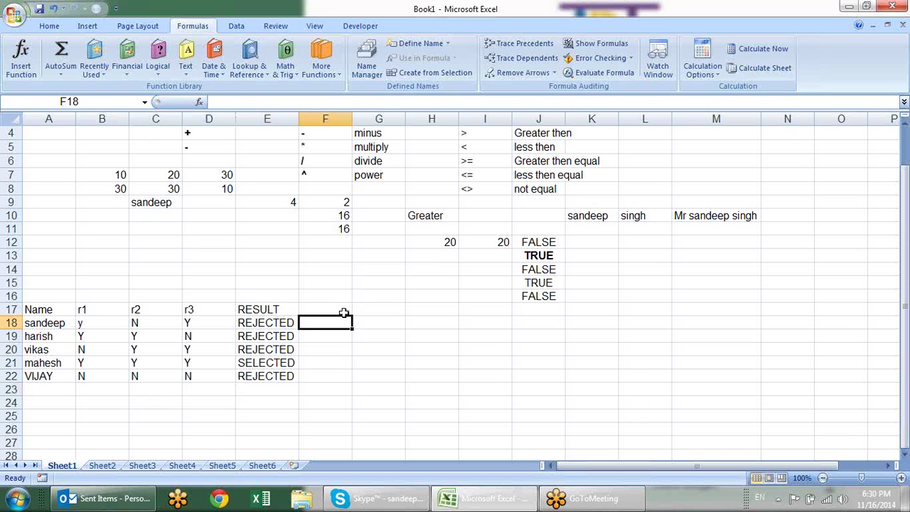
- Add a bold "and" label in A16
{"action": "left_click", "coordinate": [343, 313]}
{"action": "left_click", "coordinate": [72, 293]}
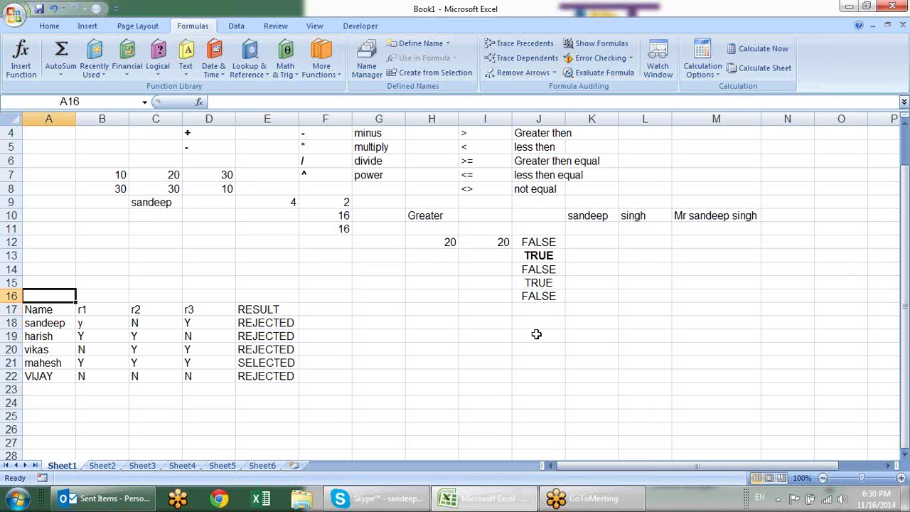
{"action": "type", "text": "and"}
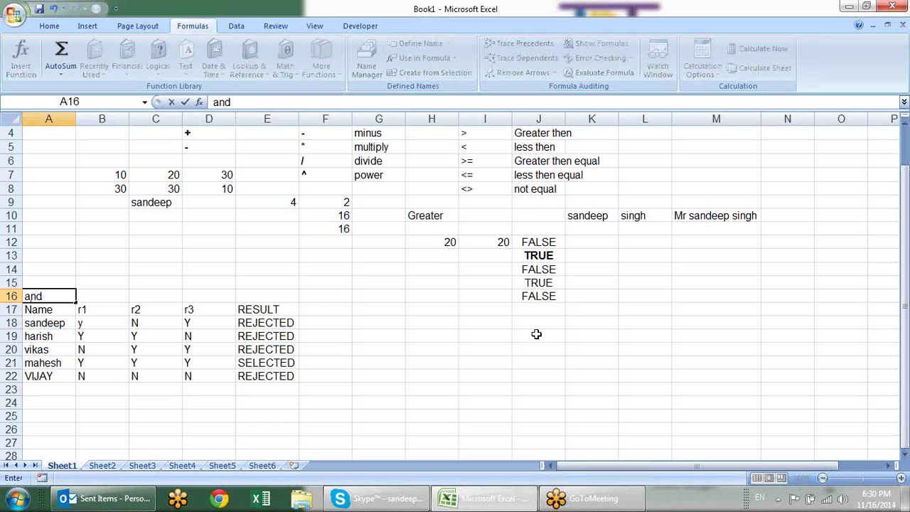
{"action": "key", "text": "Return"}
{"action": "key", "text": "Up"}
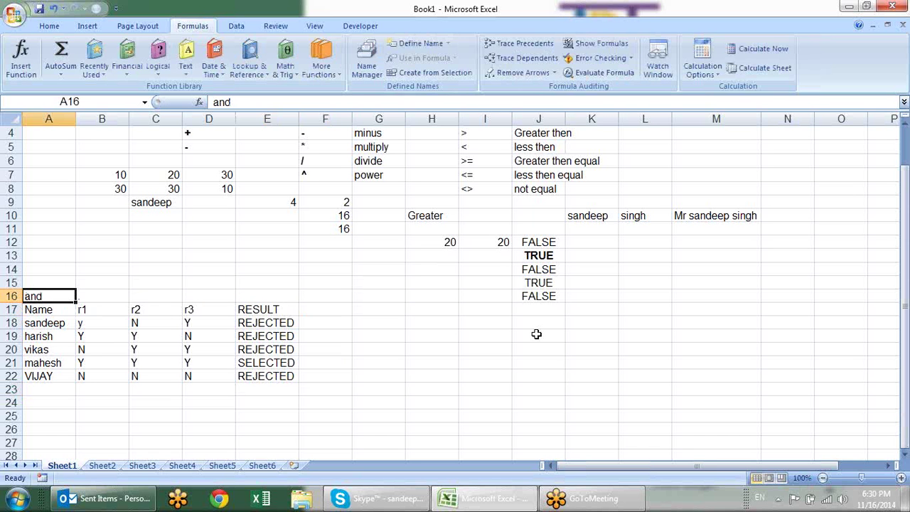
{"action": "key", "text": "ctrl+b"}
- Type =AND(B18="Y",C18="y",D18="y") in F18 to check sandeep's three answers
{"action": "key", "text": "Right"}
{"action": "key", "text": "Right"}
{"action": "key", "text": "Right"}
{"action": "key", "text": "Right"}
{"action": "key", "text": "Right"}
{"action": "key", "text": "Right"}
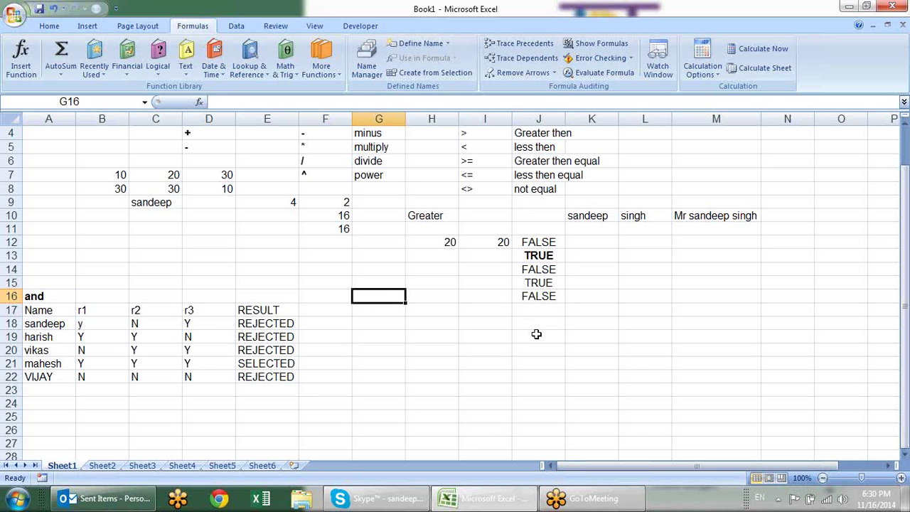
{"action": "key", "text": "Down"}
{"action": "key", "text": "Left"}
{"action": "key", "text": "Down"}
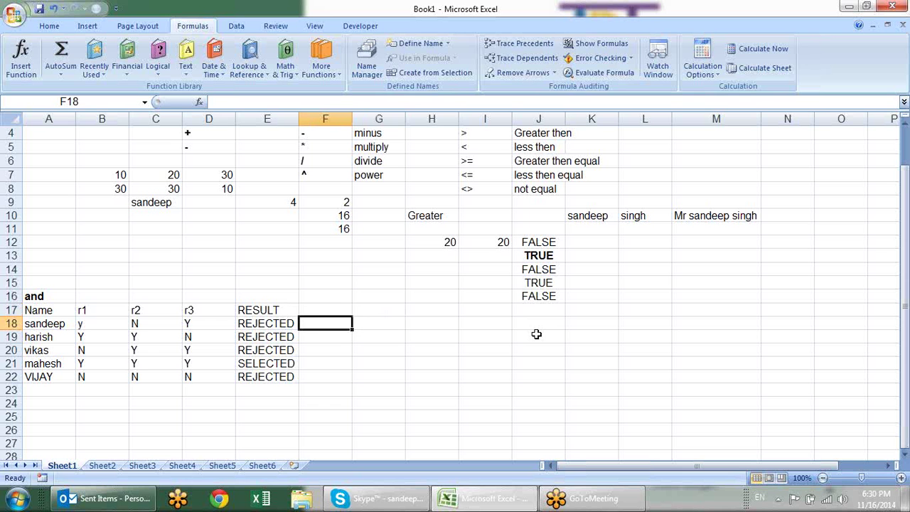
{"action": "type", "text": "="}
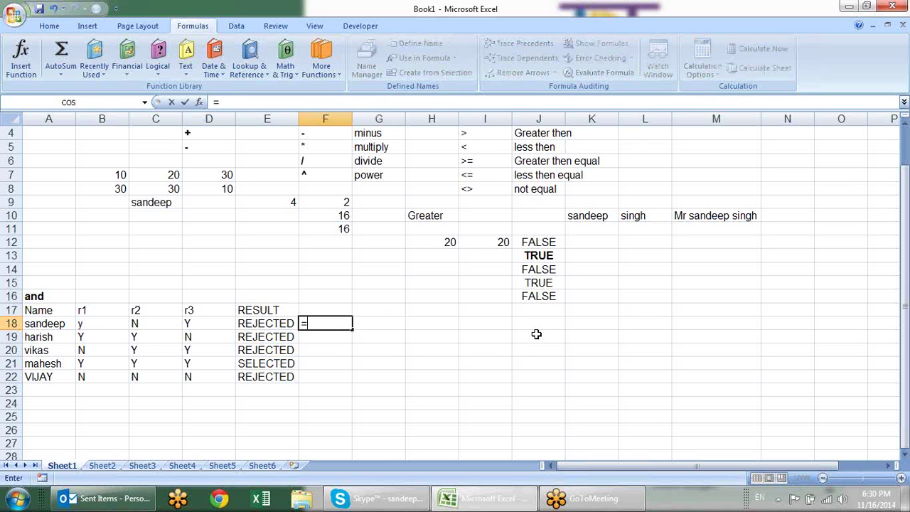
{"action": "type", "text": "AND("}
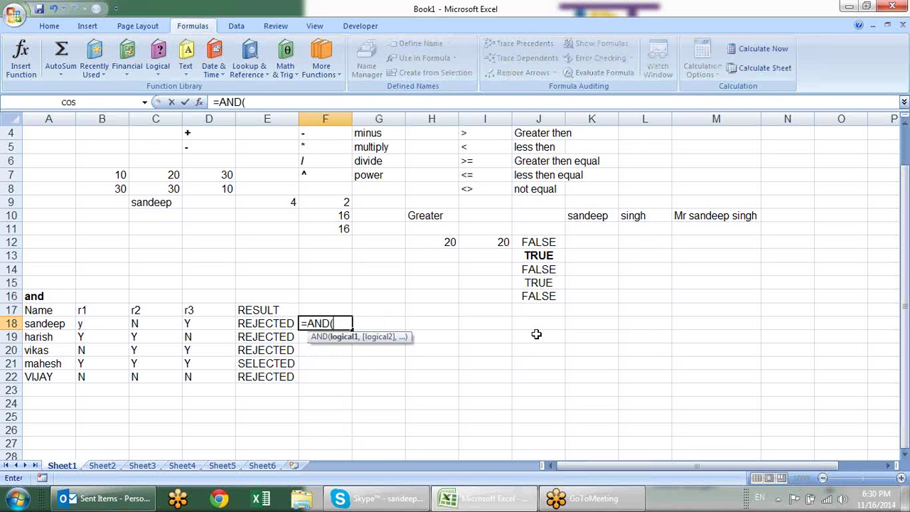
{"action": "left_click", "coordinate": [117, 326]}
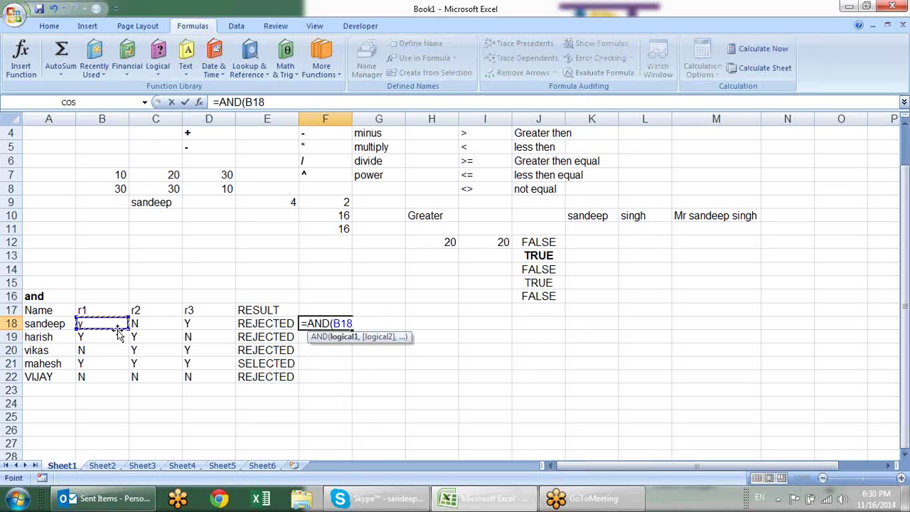
{"action": "type", "text": "=\""}
{"action": "type", "text": "Y\","}
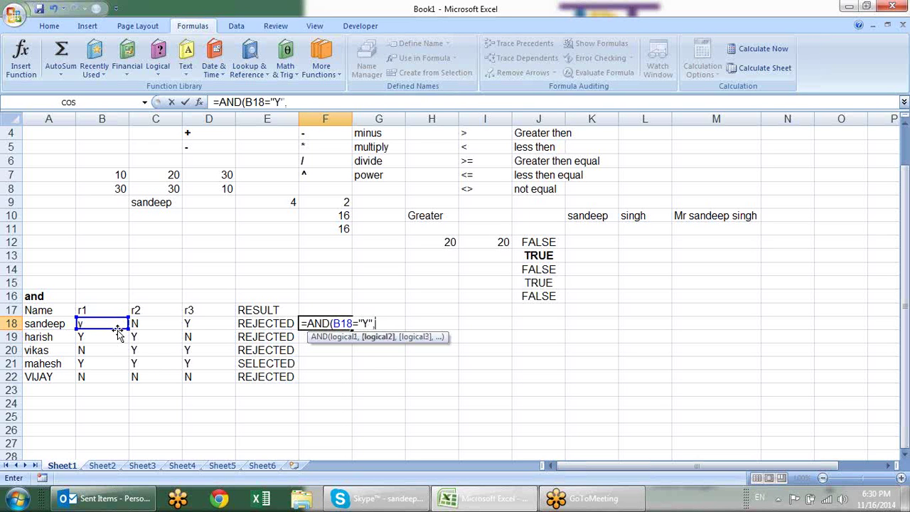
{"action": "left_click", "coordinate": [138, 325]}
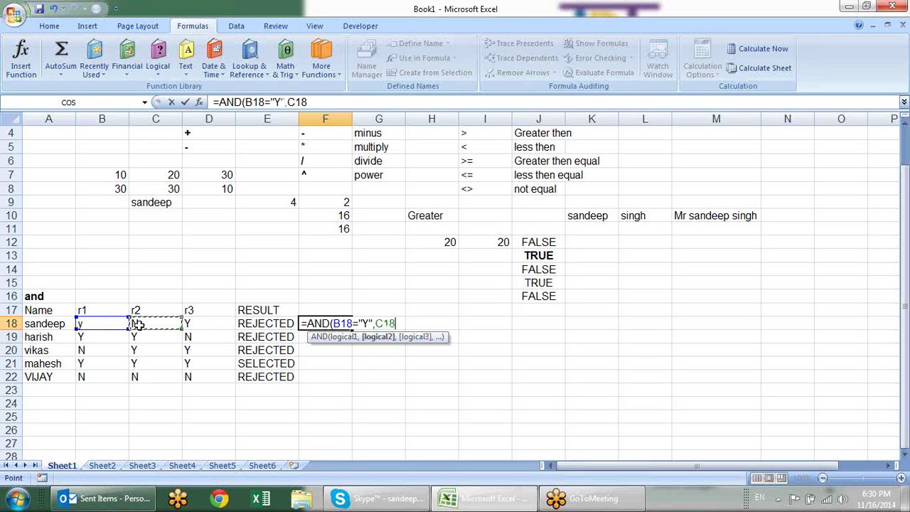
{"action": "type", "text": "=\"y\""}
{"action": "type", "text": ","}
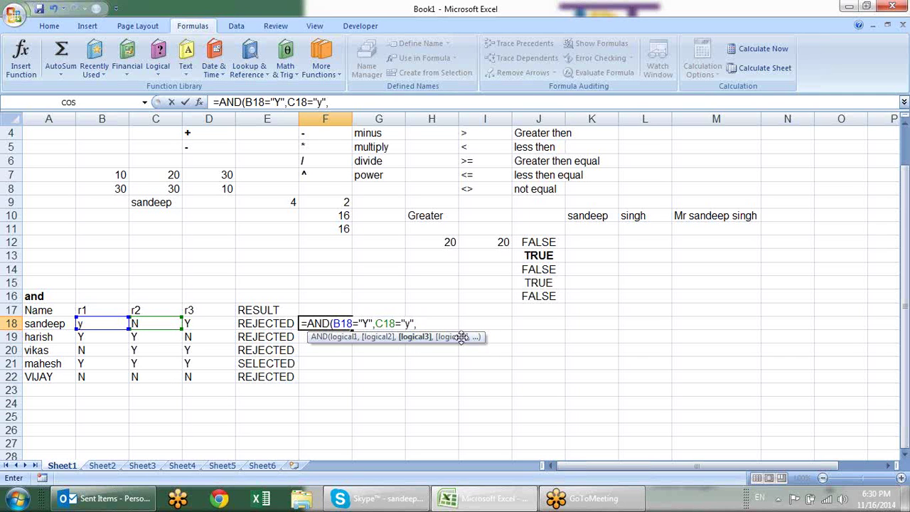
{"action": "left_click", "coordinate": [225, 323]}
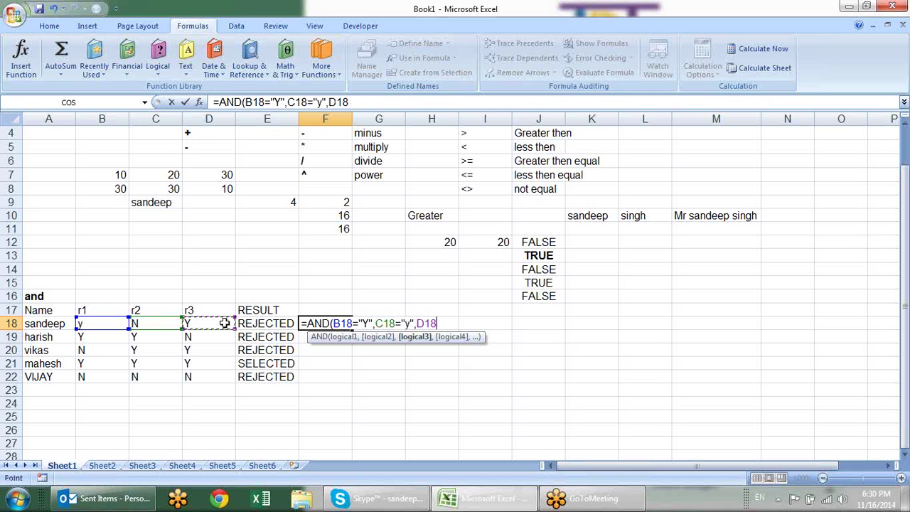
{"action": "type", "text": "=\""}
{"action": "type", "text": "y\")"}
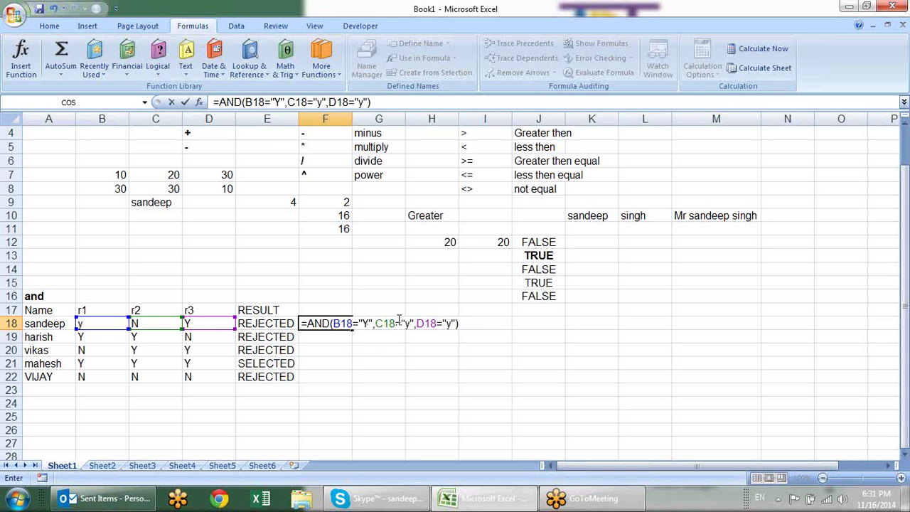
- Commit F18's AND formula, fill it down to F22, and check the copied rows
{"action": "key", "text": "Return"}
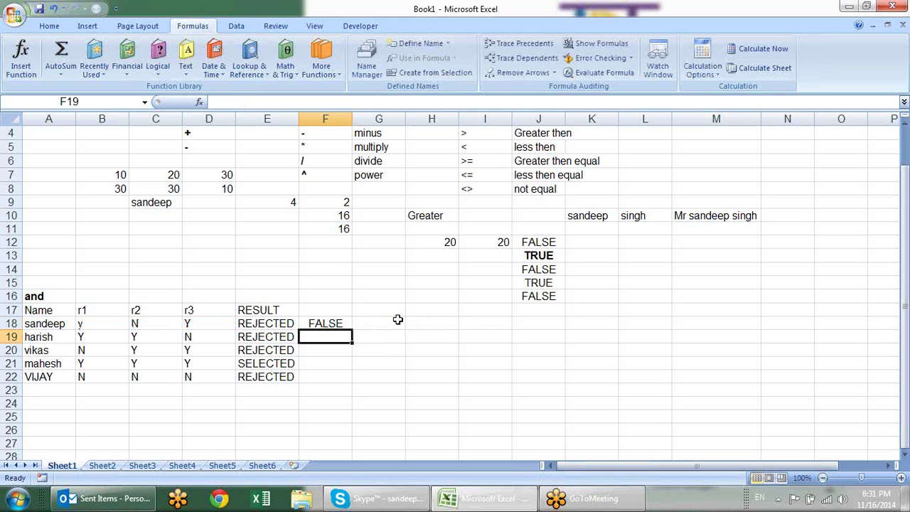
{"action": "left_click", "coordinate": [339, 322]}
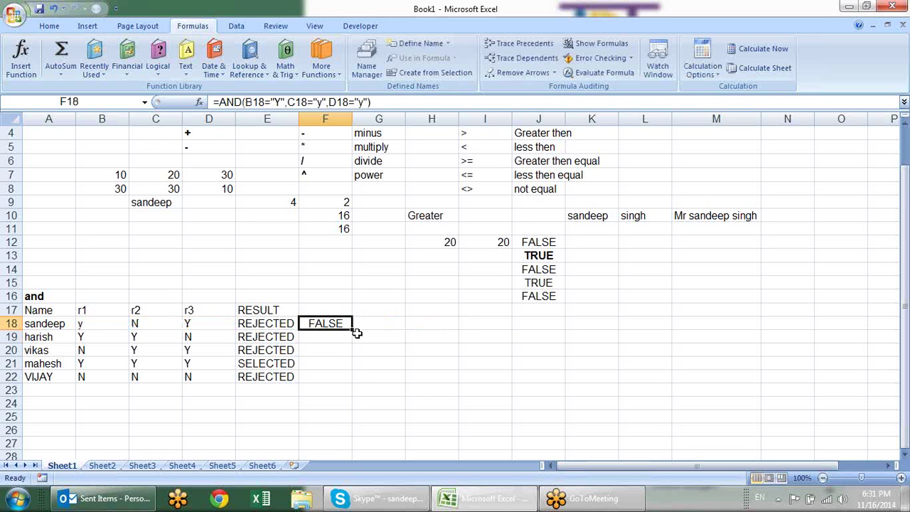
{"action": "left_click_drag", "start_coordinate": [353, 329], "coordinate": [351, 380]}
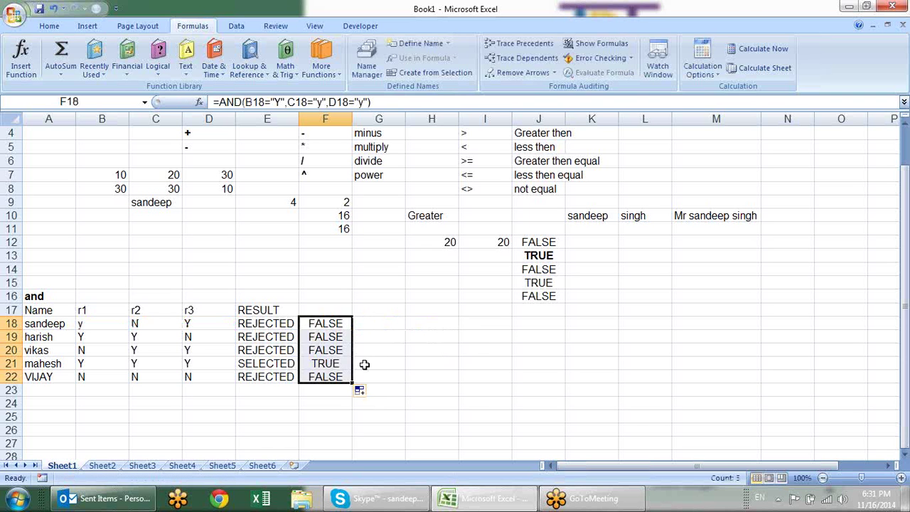
{"action": "left_click", "coordinate": [344, 363]}
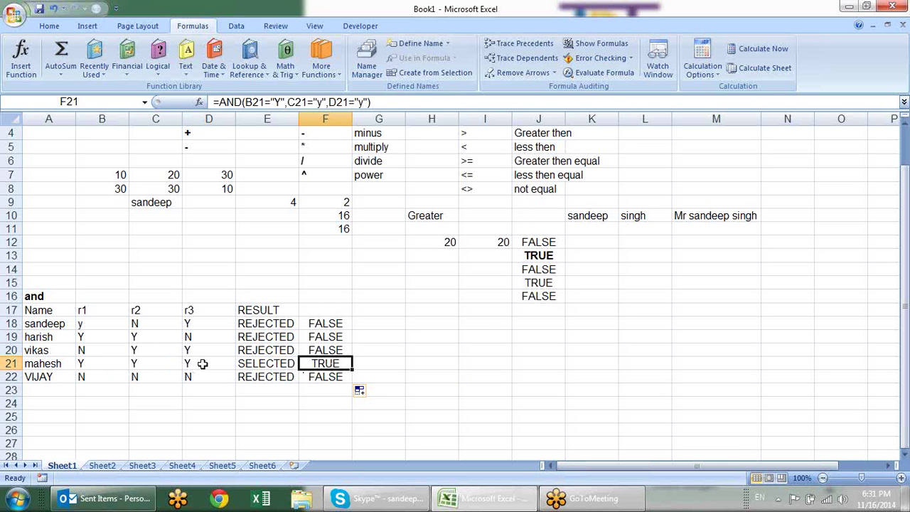
{"action": "left_click", "coordinate": [323, 325]}
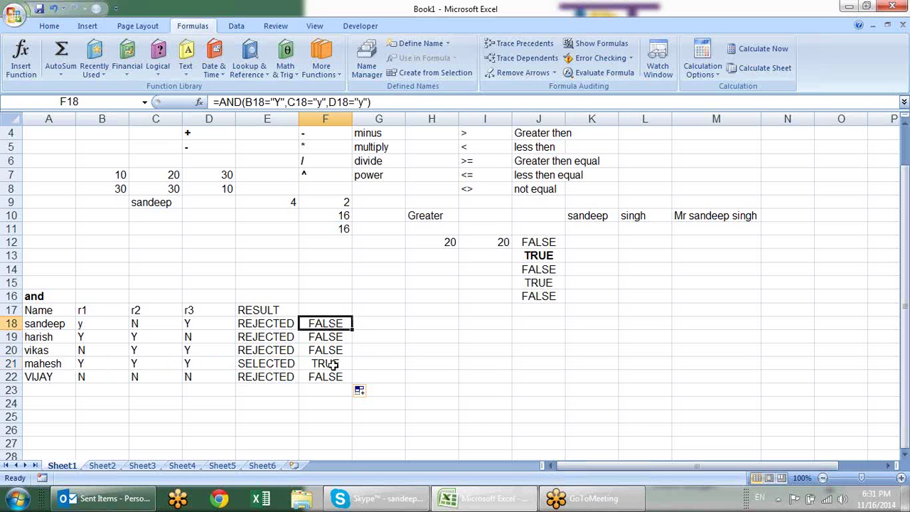
{"action": "left_click", "coordinate": [328, 353]}
{"action": "left_click", "coordinate": [328, 377]}
{"action": "left_click", "coordinate": [326, 353]}
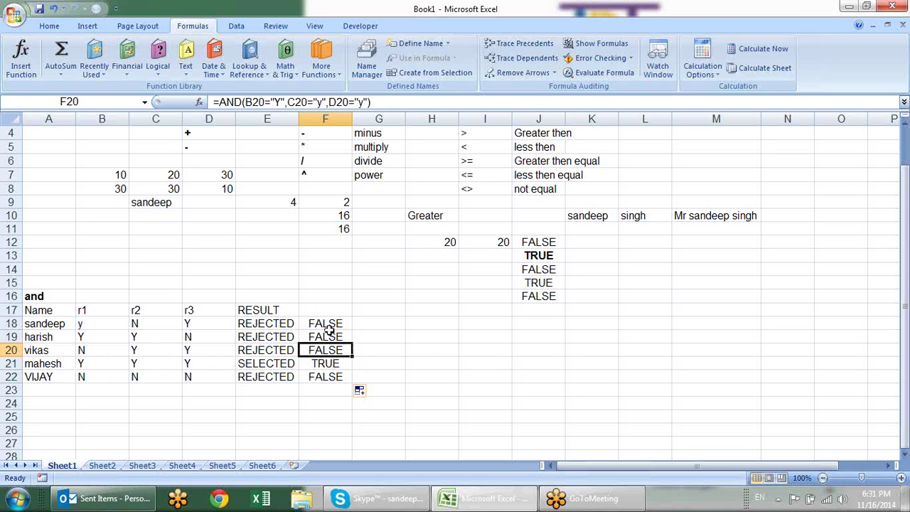
{"action": "left_click", "coordinate": [328, 324]}
- Enter =IF(F18,"SELECTED","REJECTED") in G18 and fill it down to G22
{"action": "left_click", "coordinate": [368, 326]}
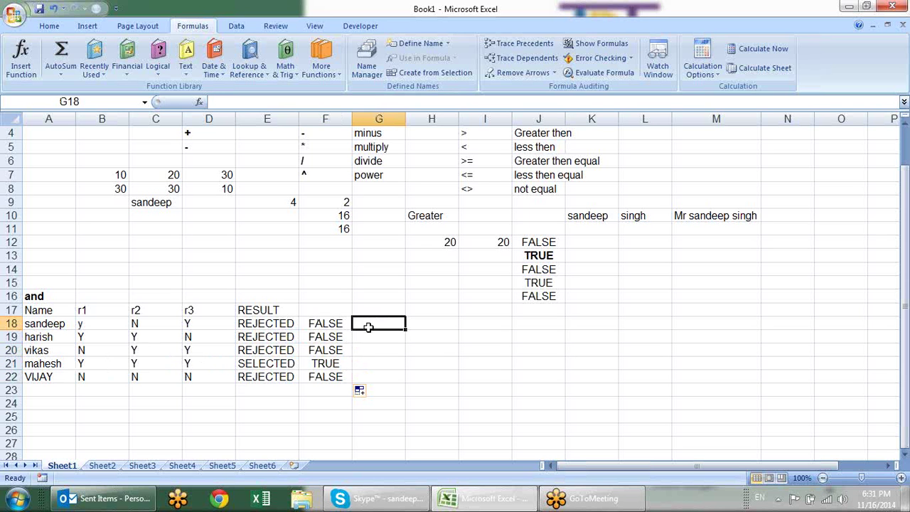
{"action": "type", "text": "=IF("}
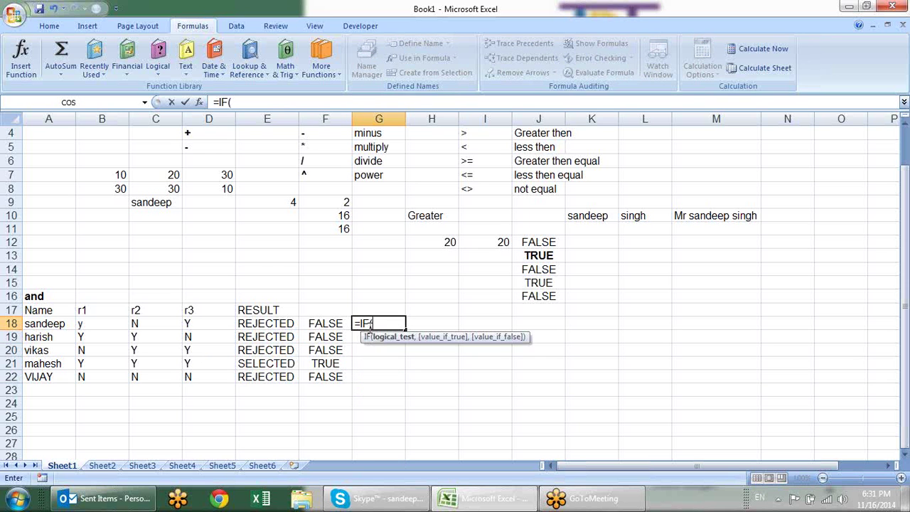
{"action": "left_click", "coordinate": [336, 323]}
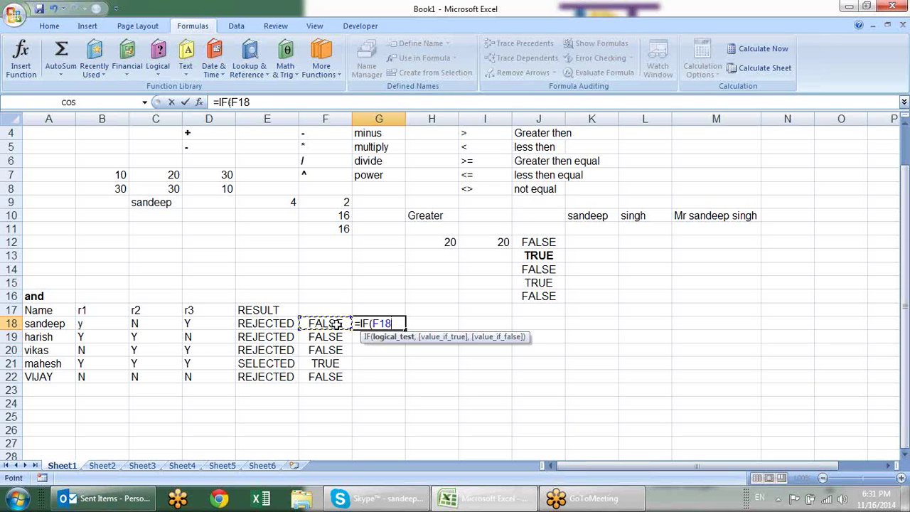
{"action": "type", "text": ","}
{"action": "type", "text": "se"}
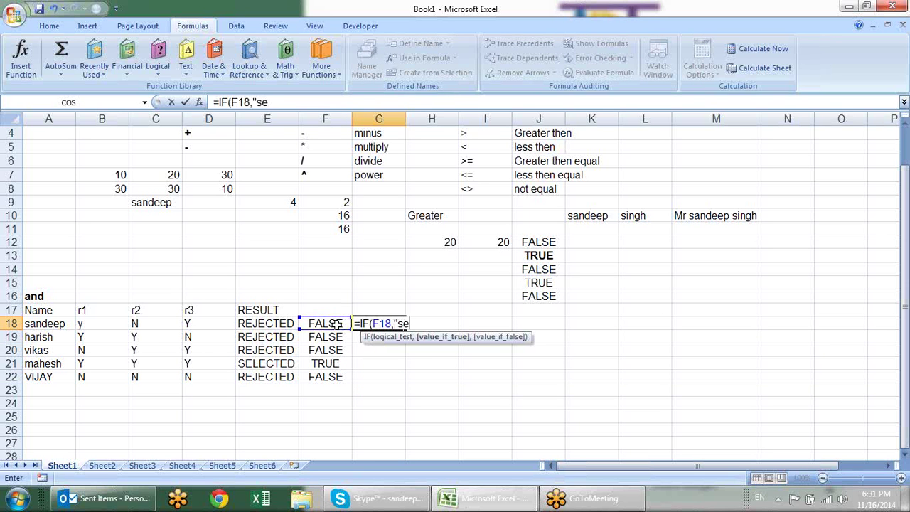
{"action": "type", "text": "LE"}
{"action": "key", "text": "BackSpace"}
{"action": "key", "text": "BackSpace"}
{"action": "key", "text": "BackSpace"}
{"action": "key", "text": "BackSpace"}
{"action": "type", "text": "SEKLE"}
{"action": "key", "text": "BackSpace"}
{"action": "key", "text": "BackSpace"}
{"action": "key", "text": "BackSpace"}
{"action": "type", "text": "LEC"}
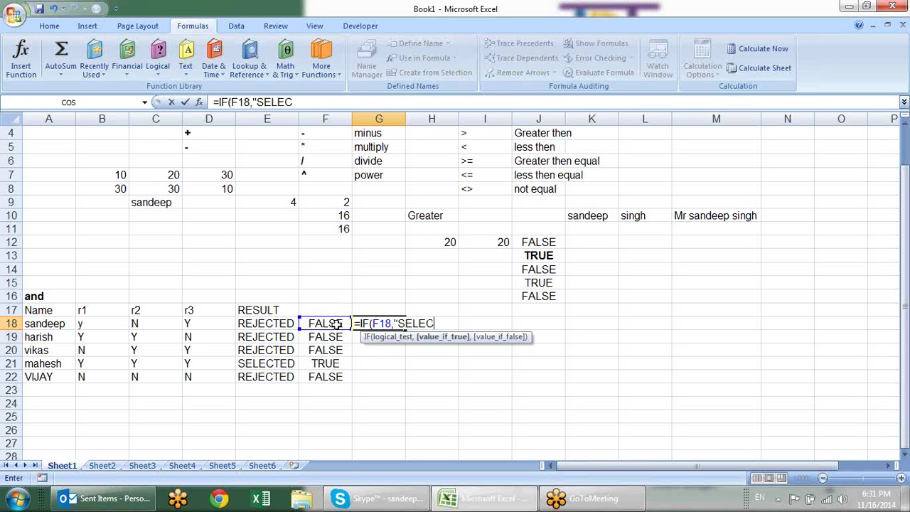
{"action": "type", "text": "TED"}
{"action": "type", "text": ","}
{"action": "type", "text": "R"}
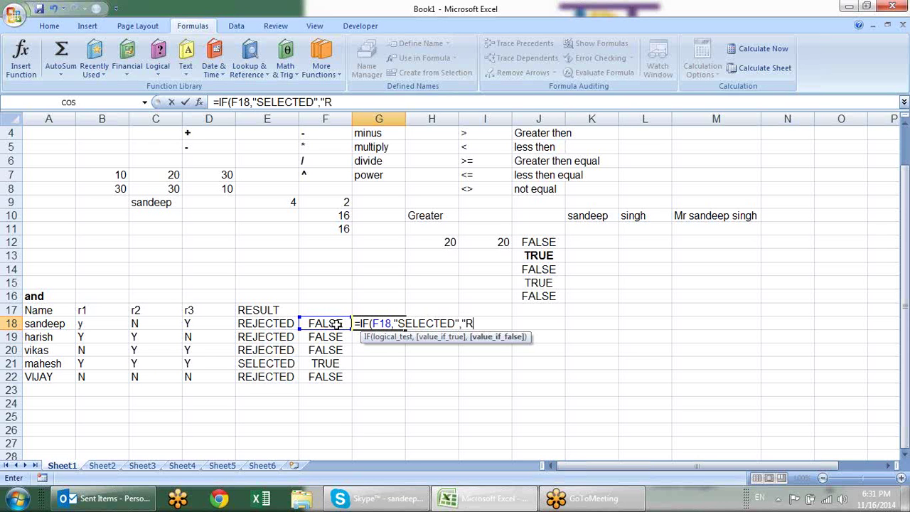
{"action": "type", "text": "EJECTED"}
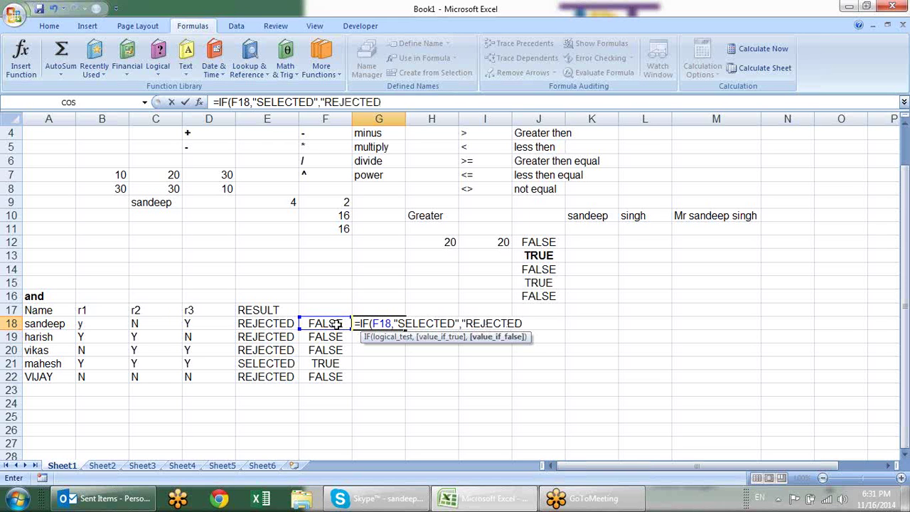
{"action": "type", "text": ")"}
{"action": "key", "text": "Return"}
{"action": "left_click", "coordinate": [365, 320]}
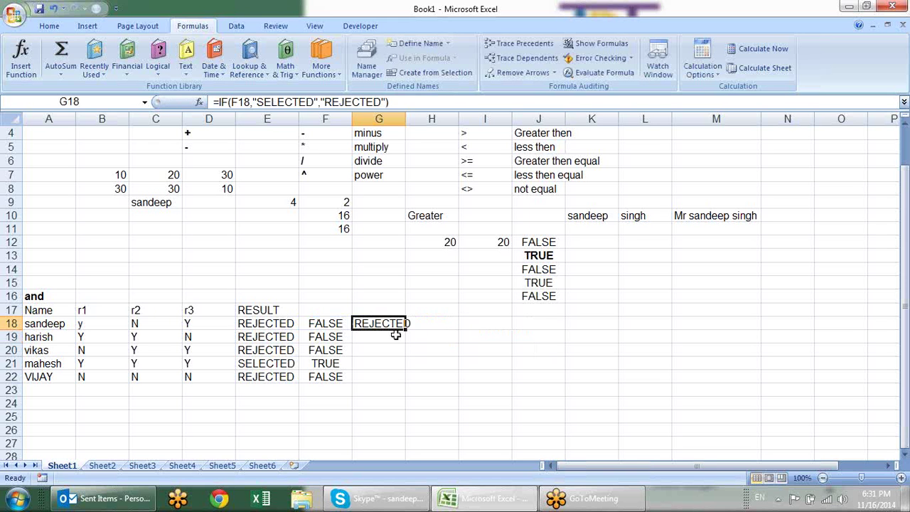
{"action": "double_click", "coordinate": [406, 330]}
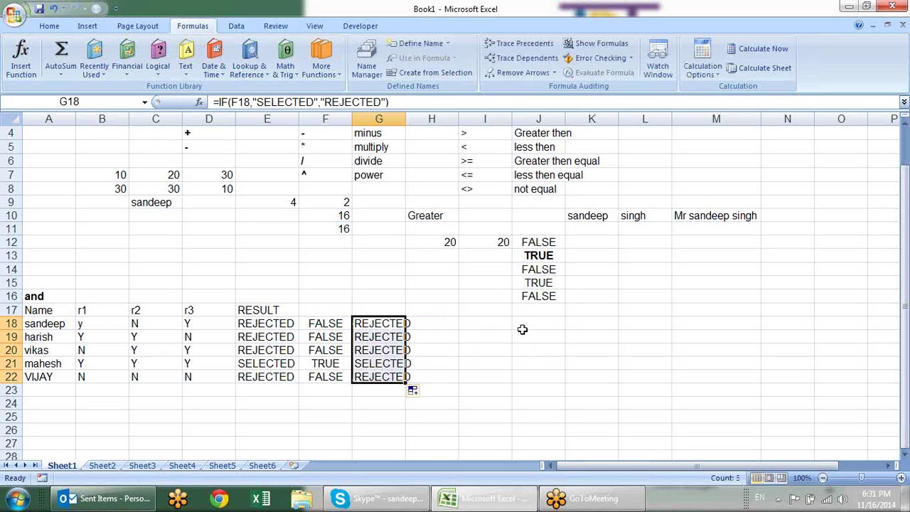
{"action": "left_click", "coordinate": [396, 364]}
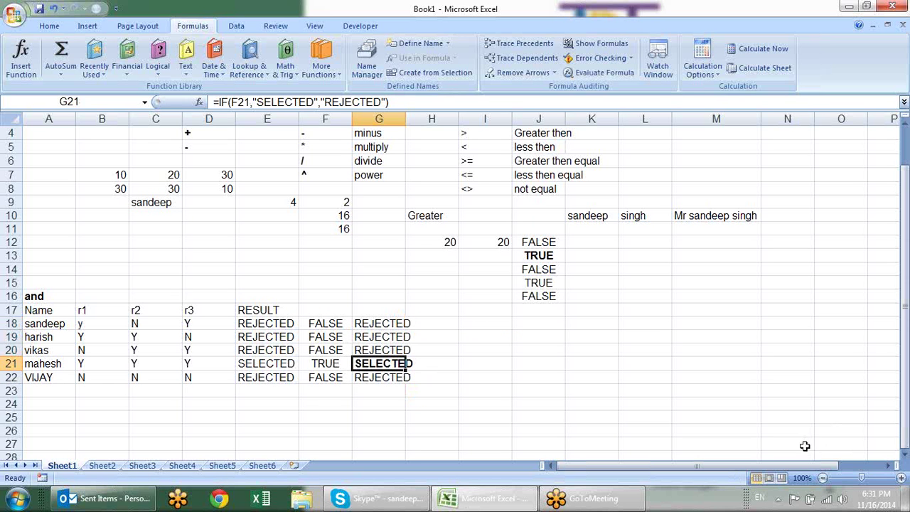
- Bold mahesh's SELECTED result and inspect the formulas in F18 and G18
{"action": "key", "text": "ctrl+b"}
{"action": "left_click", "coordinate": [469, 365]}
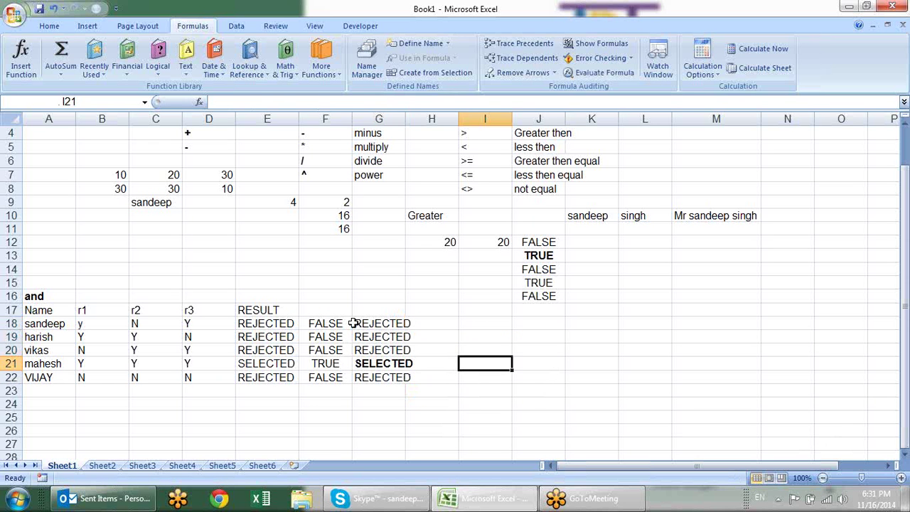
{"action": "double_click", "coordinate": [347, 323]}
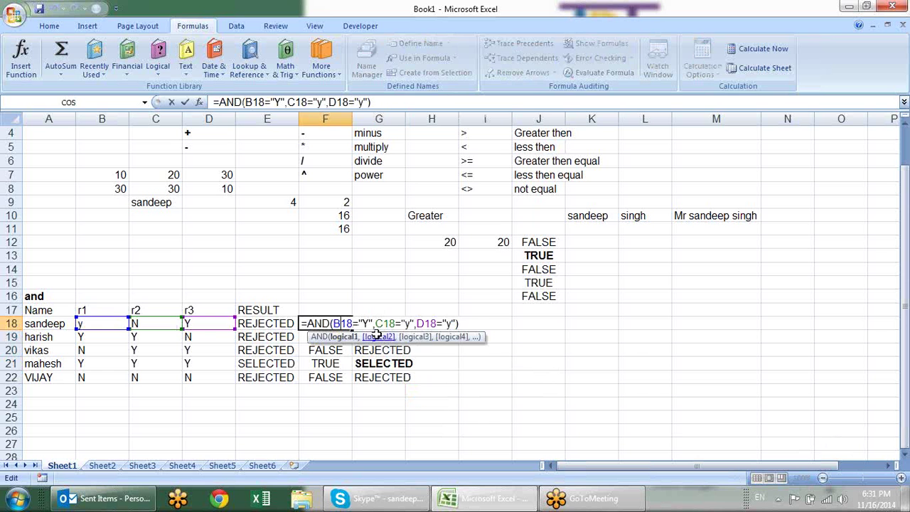
{"action": "left_click", "coordinate": [383, 324]}
{"action": "double_click", "coordinate": [384, 323]}
{"action": "key", "text": "Escape"}
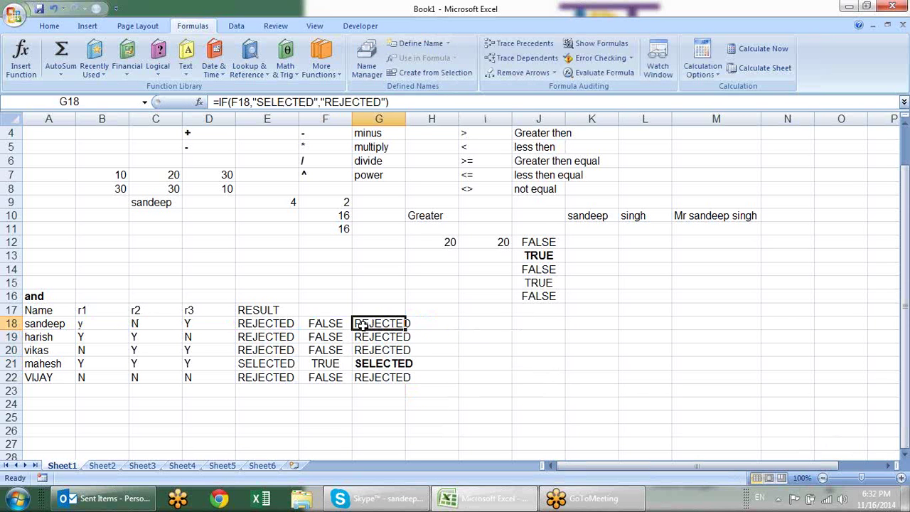
- Highlight the AND expression in F18, then put G18's IF formula into edit mode
{"action": "left_click", "coordinate": [333, 324]}
{"action": "key", "text": "F2"}
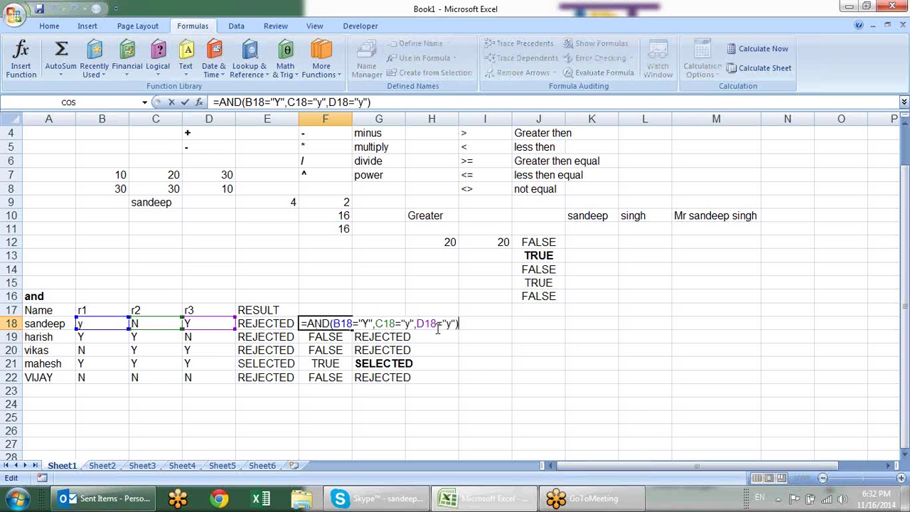
{"action": "left_click_drag", "start_coordinate": [468, 324], "coordinate": [307, 324]}
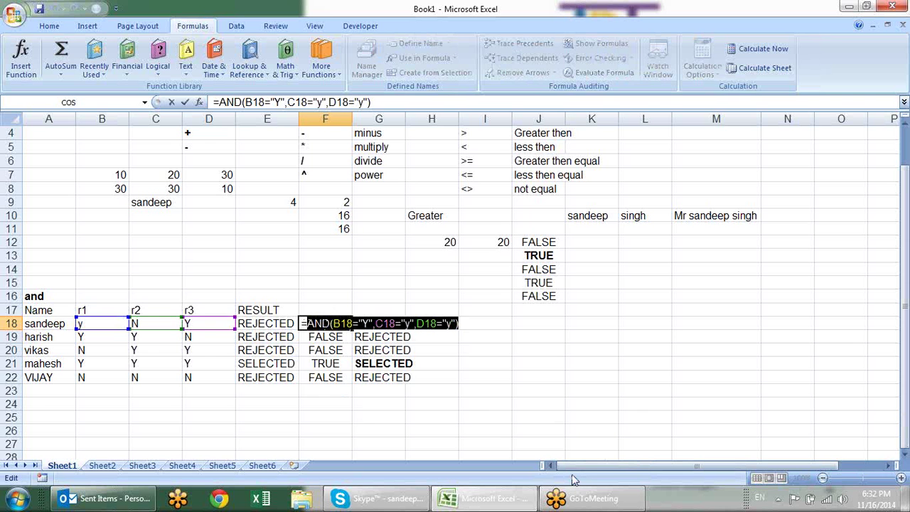
{"action": "key", "text": "Escape"}
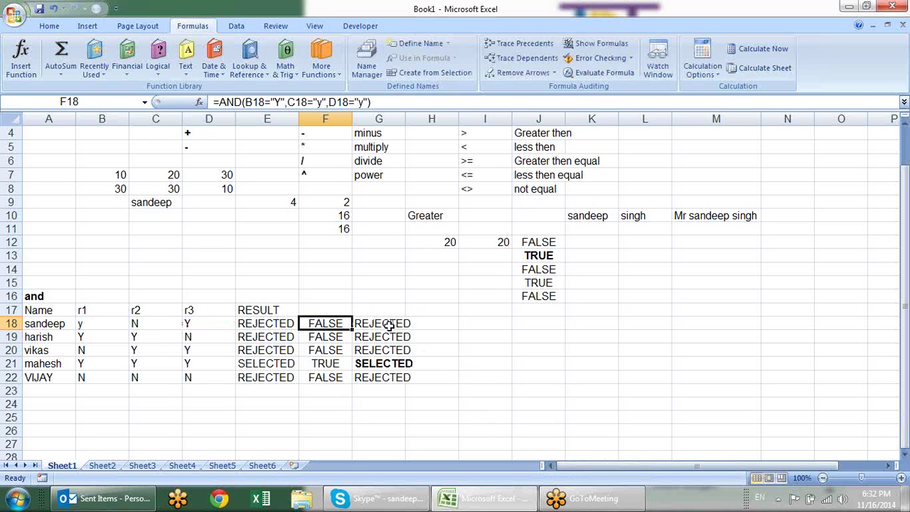
{"action": "left_click", "coordinate": [389, 324]}
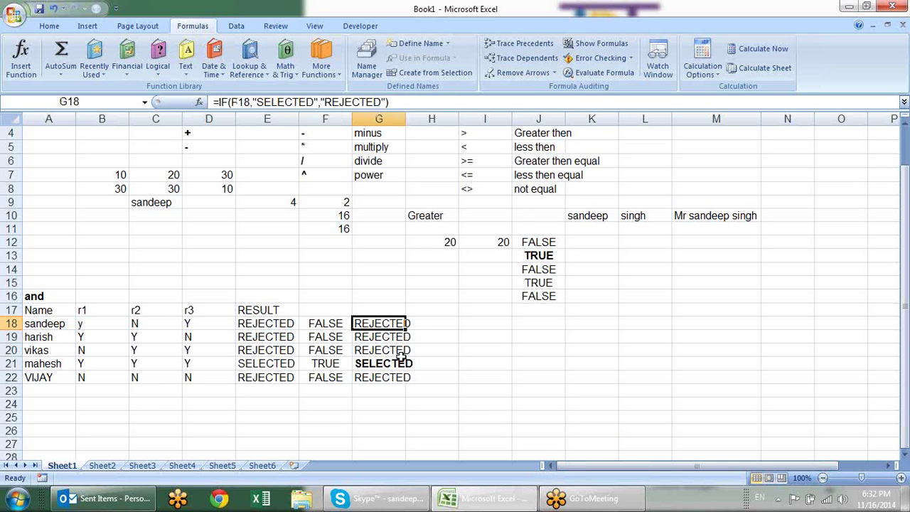
{"action": "key", "text": "F2"}
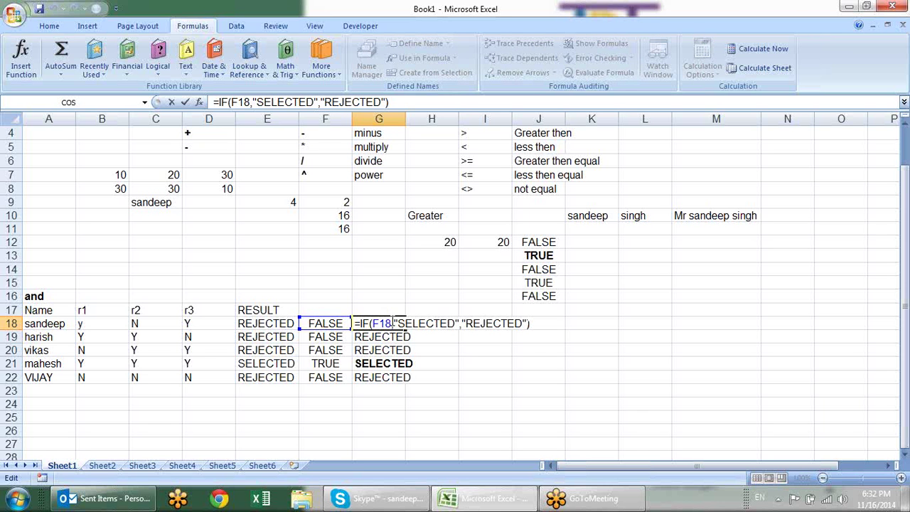
- Replace F18 in G18's formula with AND(B18="Y",C18="y",D18="y") and fill it down to G22
{"action": "left_click", "coordinate": [392, 321]}
{"action": "left_click_drag", "start_coordinate": [392, 323], "coordinate": [371, 323]}
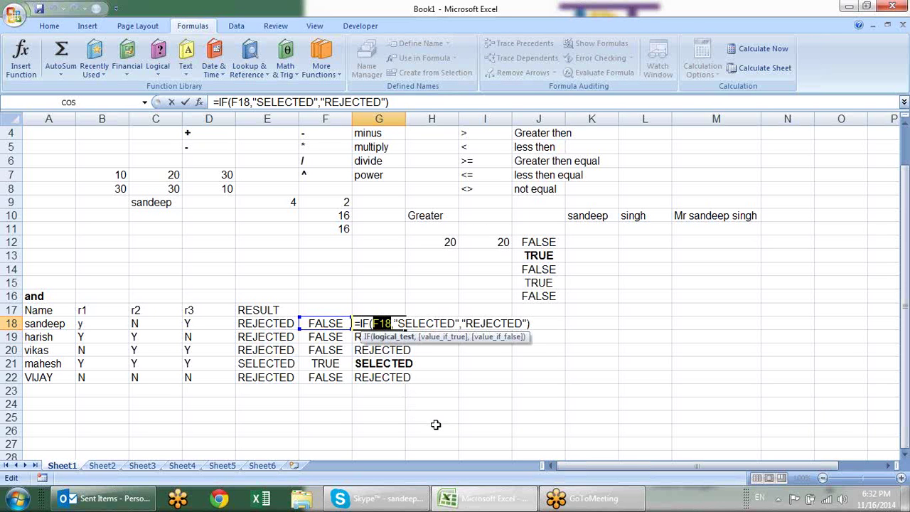
{"action": "type", "text": "AND(B18=\"Y\",C18=\"y\",D18=\"y\")"}
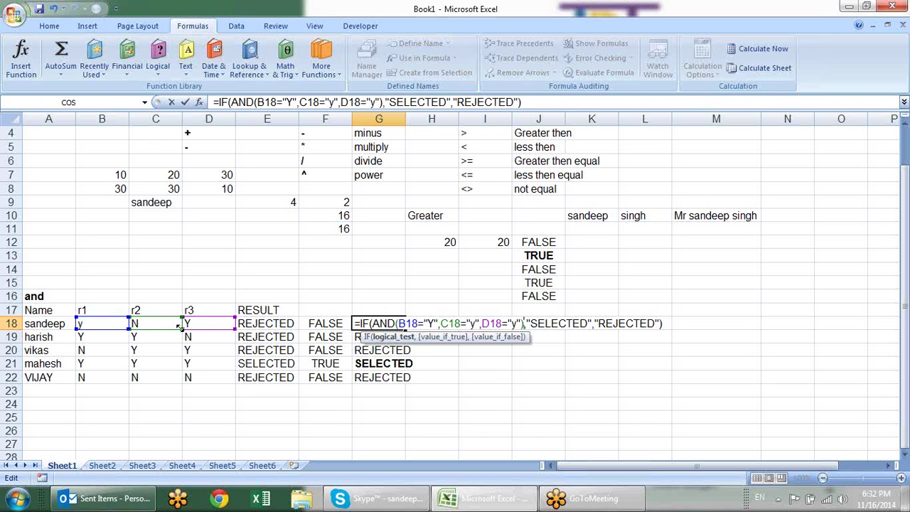
{"action": "key", "text": "Return"}
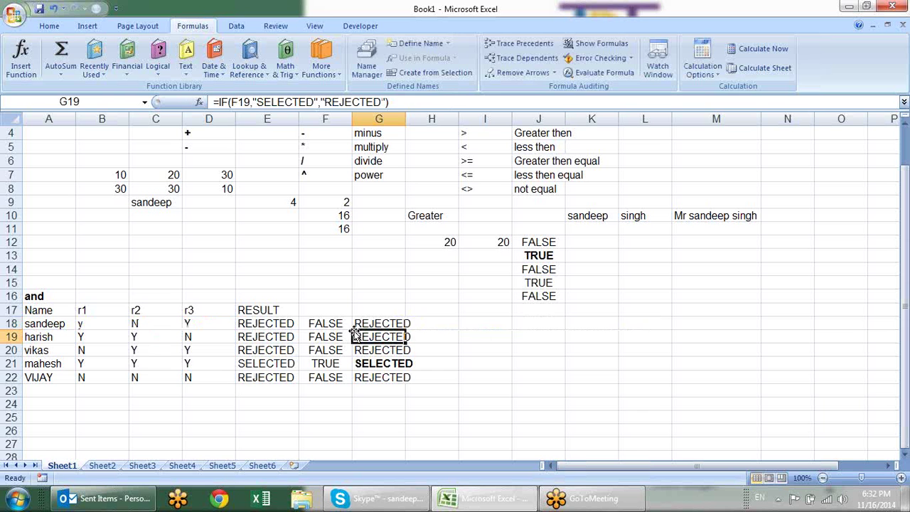
{"action": "left_click", "coordinate": [362, 326]}
{"action": "left_click_drag", "start_coordinate": [405, 330], "coordinate": [406, 378]}
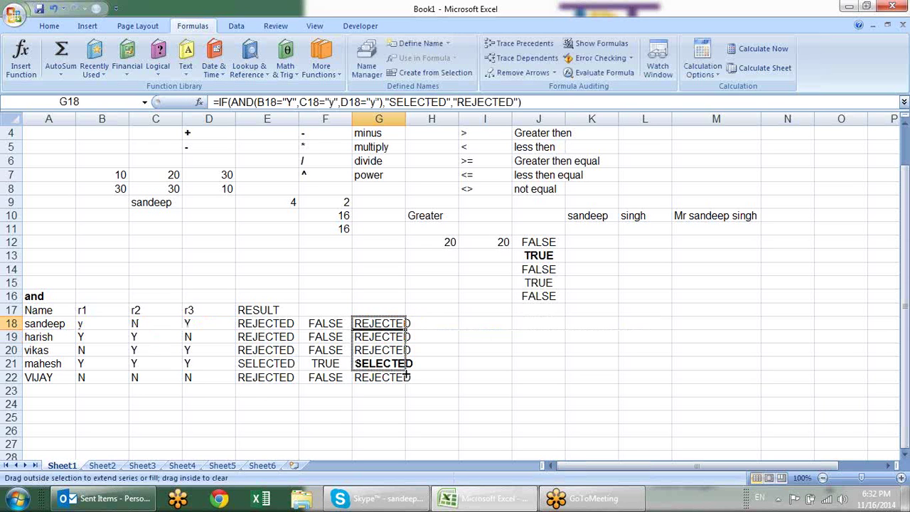
{"action": "left_click_drag", "start_coordinate": [337, 324], "coordinate": [332, 377]}
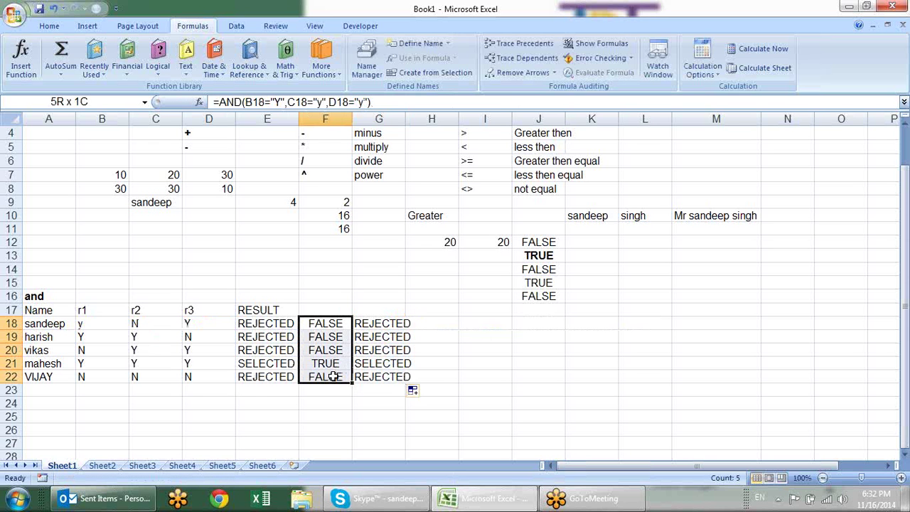
- Clear the TRUE/FALSE helper values from F18:F22
{"action": "key", "text": "Delete"}
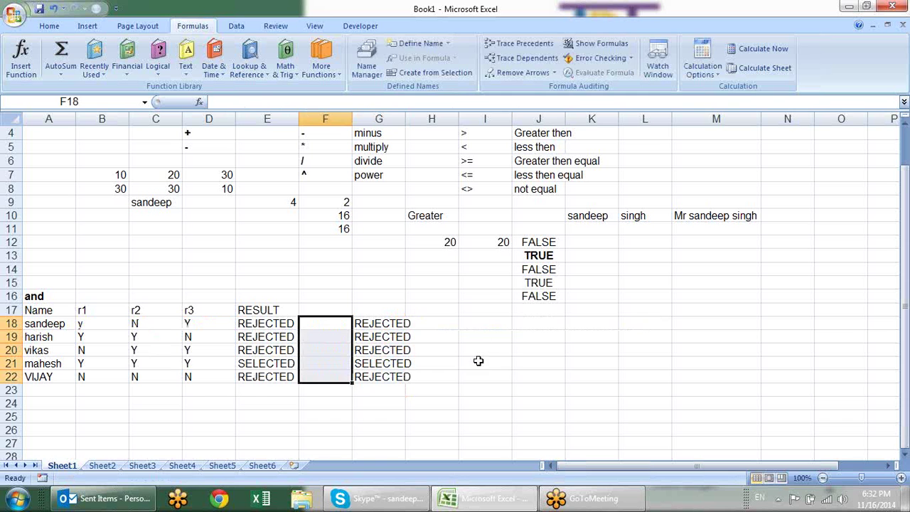
{"action": "left_click", "coordinate": [478, 362]}
{"action": "left_click", "coordinate": [333, 321]}
{"action": "left_click", "coordinate": [388, 319]}
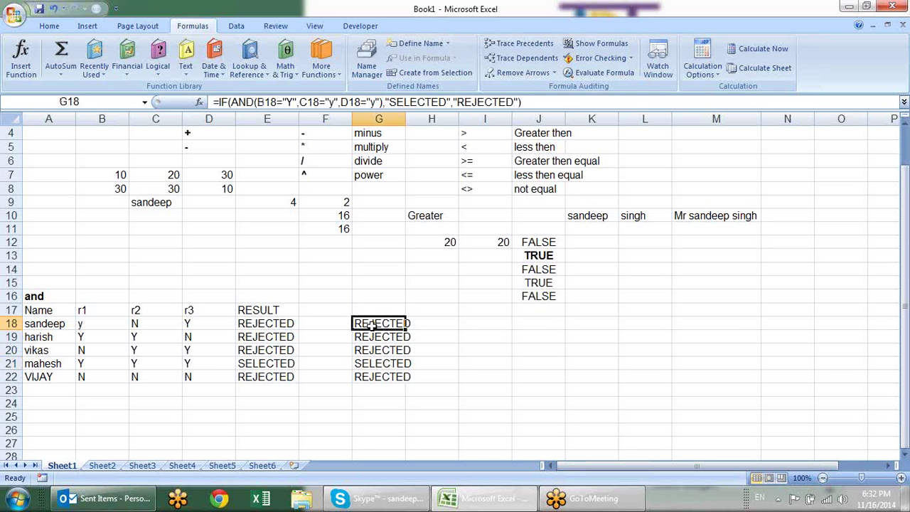
- Move the RESULT column from E17:E22 to I17
{"action": "left_click_drag", "start_coordinate": [274, 323], "coordinate": [285, 375]}
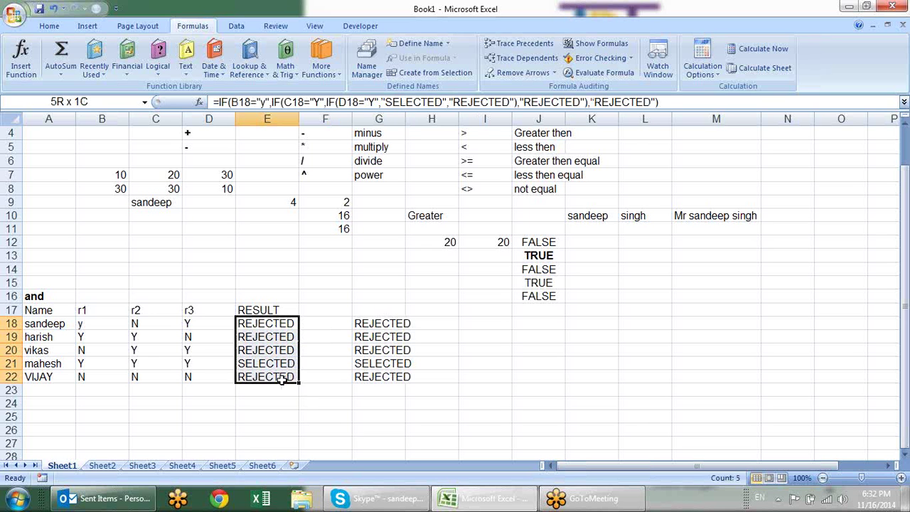
{"action": "key", "text": "ctrl+c"}
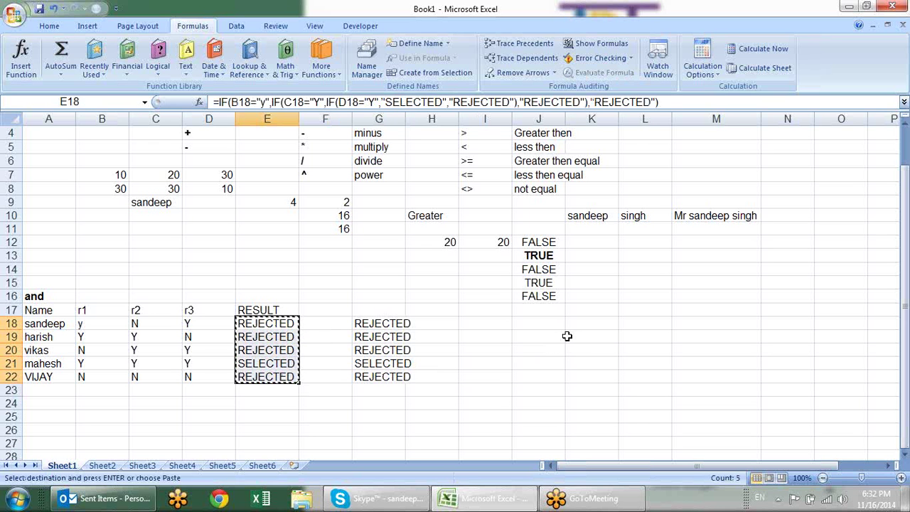
{"action": "left_click_drag", "start_coordinate": [284, 309], "coordinate": [288, 376]}
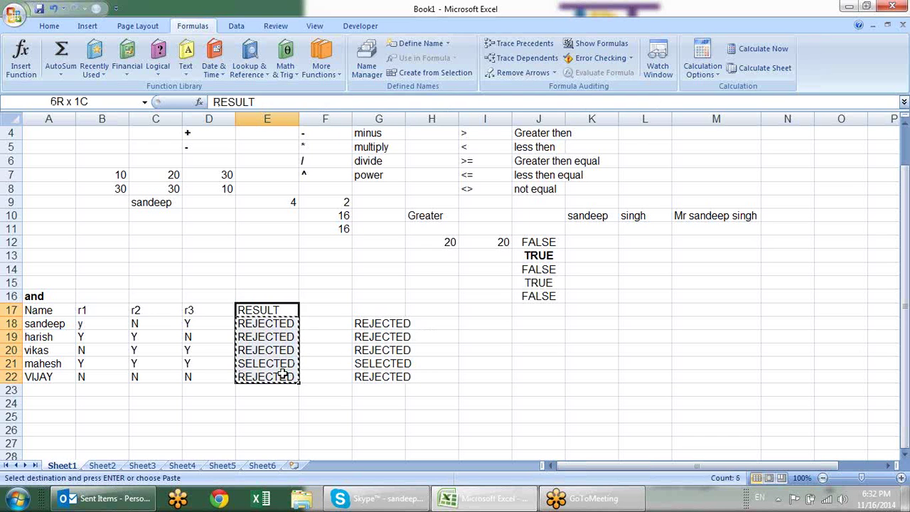
{"action": "key", "text": "ctrl+c"}
{"action": "left_click", "coordinate": [469, 311]}
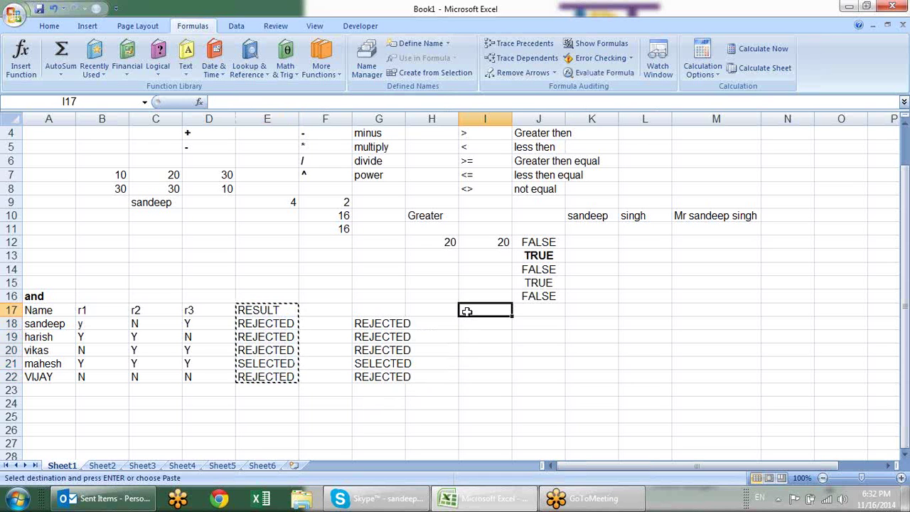
{"action": "key", "text": "ctrl+v"}
- Copy the G18:G22 formulas to E18:E22, find #REF! errors, and clear them
{"action": "left_click", "coordinate": [522, 389]}
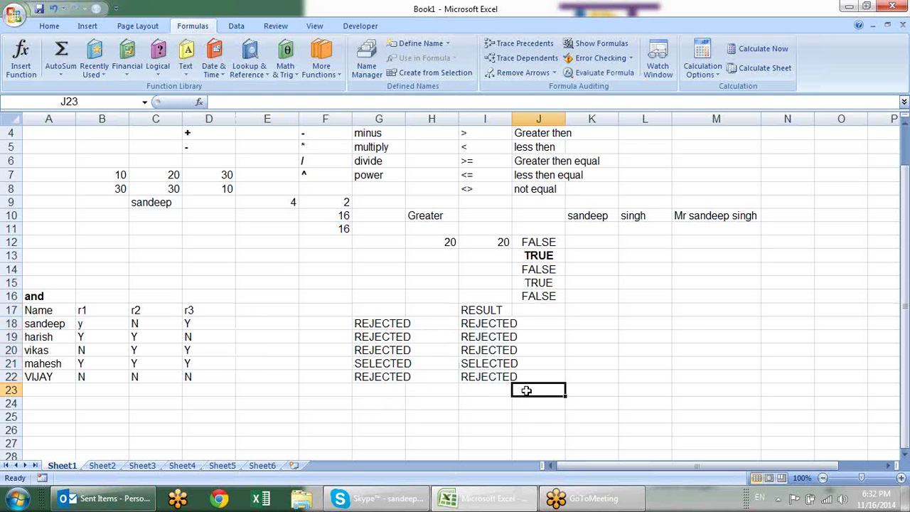
{"action": "left_click", "coordinate": [382, 326]}
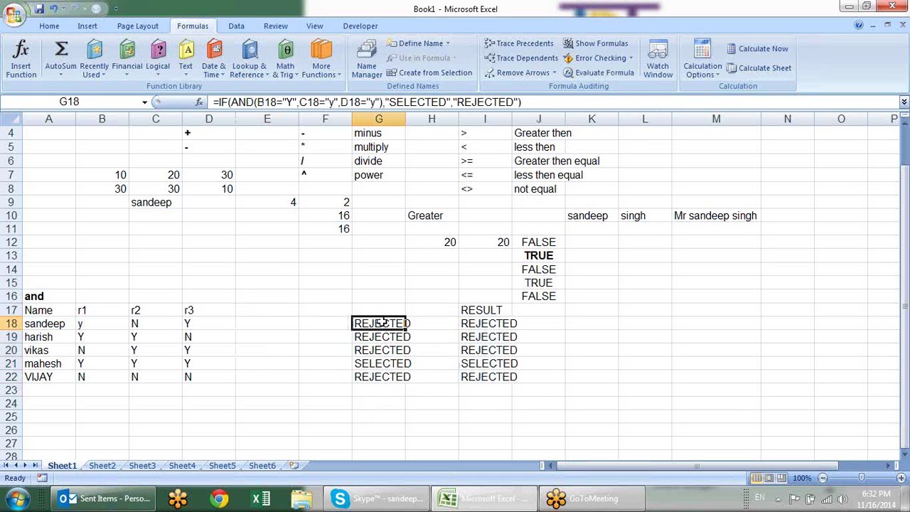
{"action": "left_click_drag", "start_coordinate": [382, 322], "coordinate": [382, 377]}
{"action": "key", "text": "ctrl+c"}
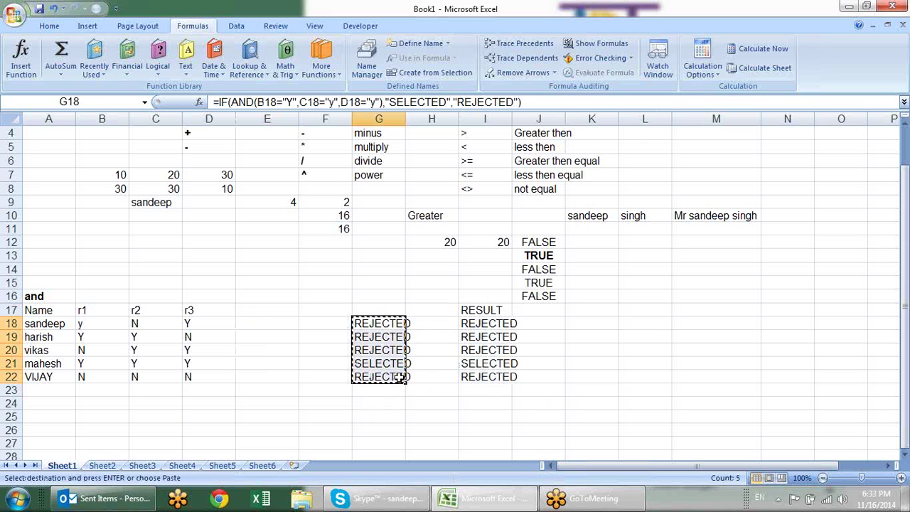
{"action": "left_click", "coordinate": [245, 323]}
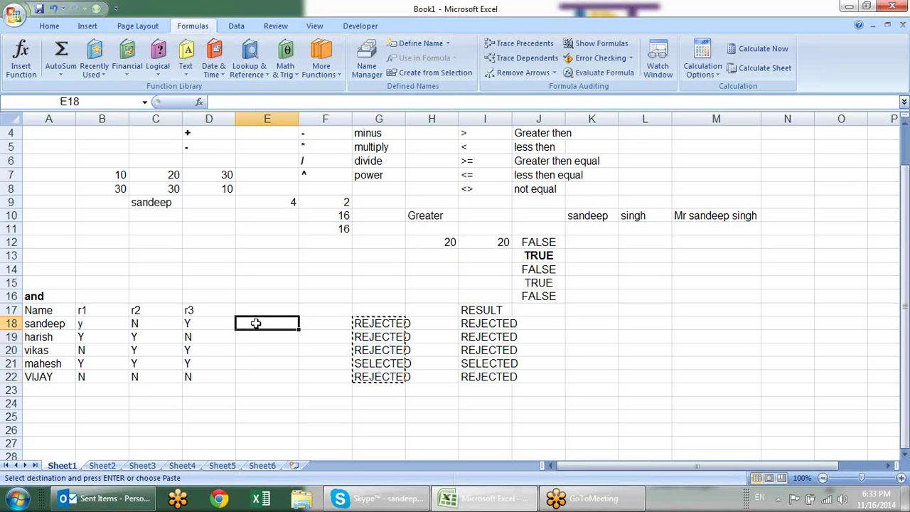
{"action": "key", "text": "Return"}
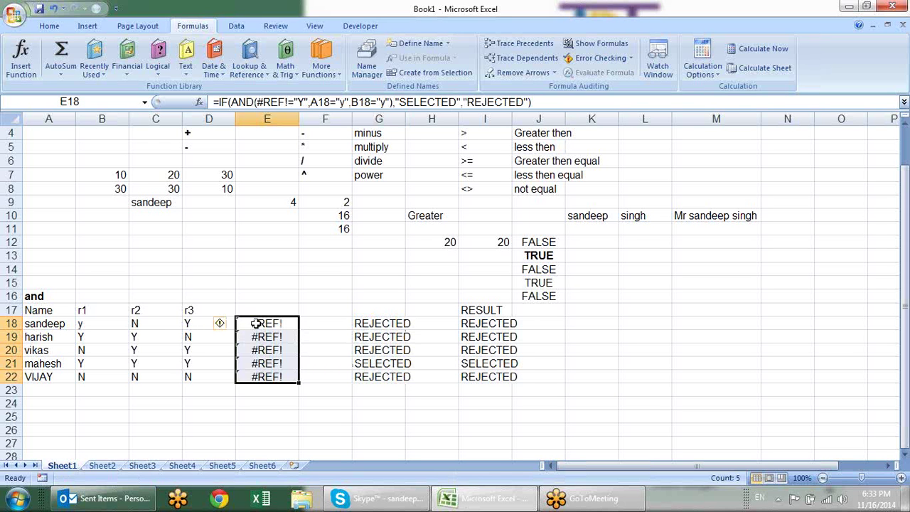
{"action": "double_click", "coordinate": [256, 323]}
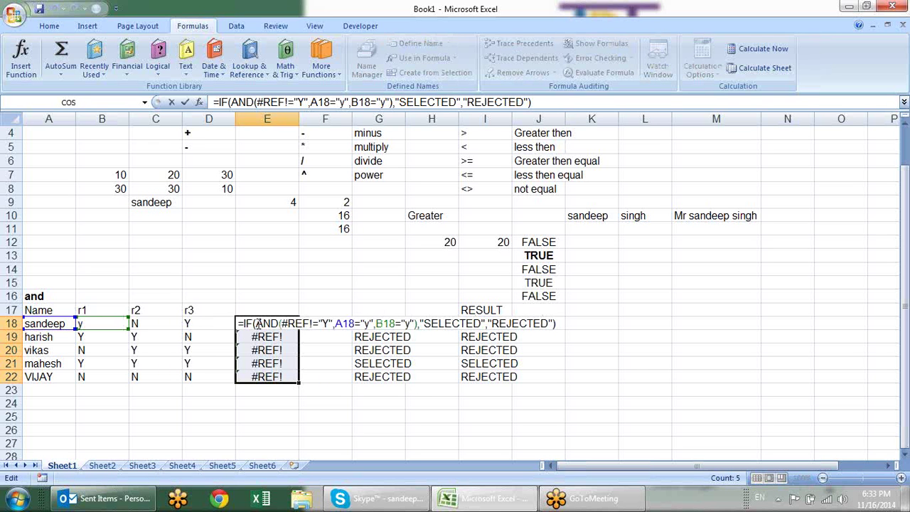
{"action": "key", "text": "Escape"}
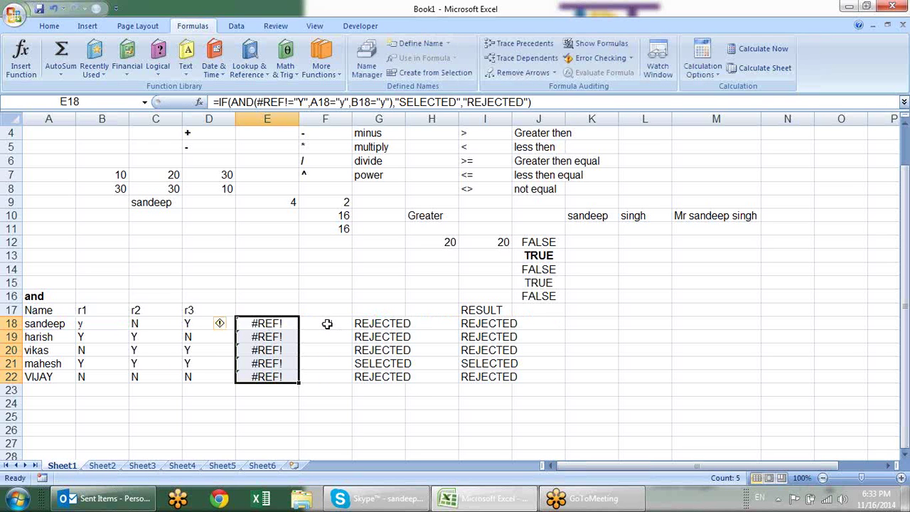
{"action": "key", "text": "Delete"}
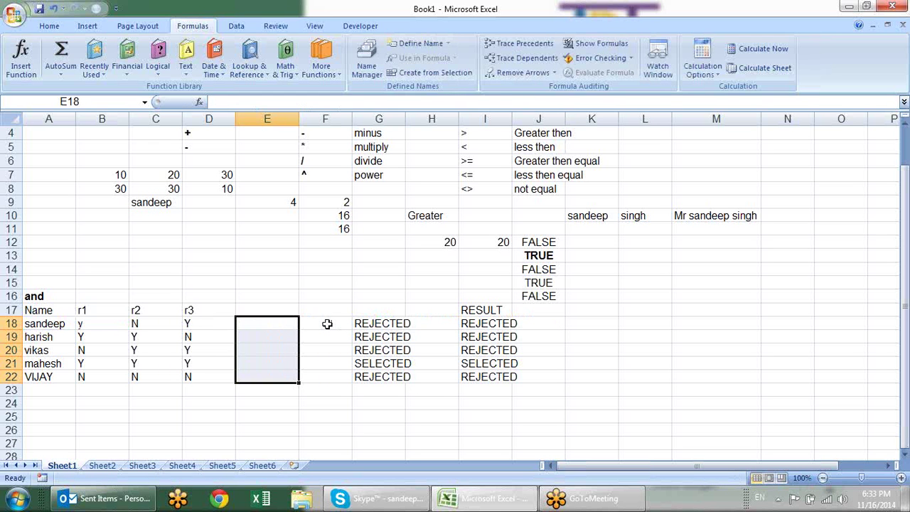
- Trial-copy the G18:G22 formulas to K18:K22, check K18's references, then clear them
{"action": "left_click_drag", "start_coordinate": [361, 321], "coordinate": [368, 381]}
{"action": "key", "text": "ctrl+c"}
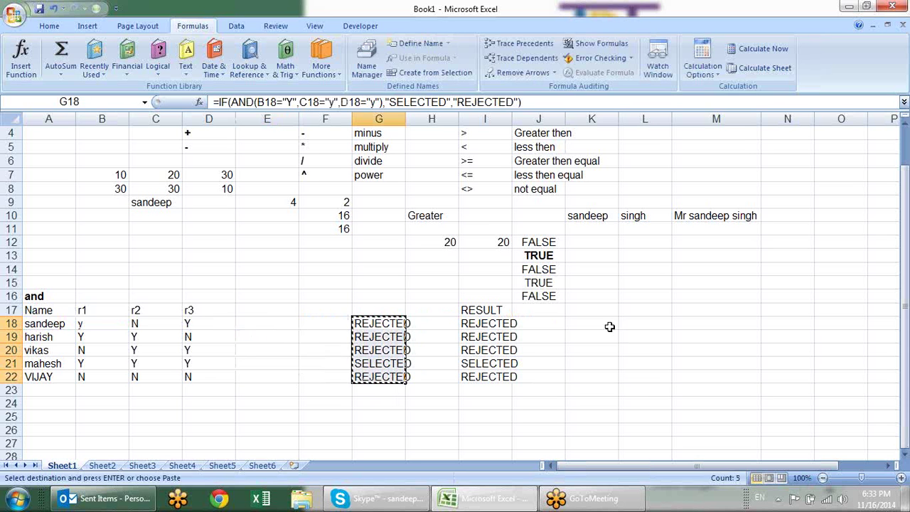
{"action": "left_click", "coordinate": [600, 322]}
{"action": "key", "text": "Return"}
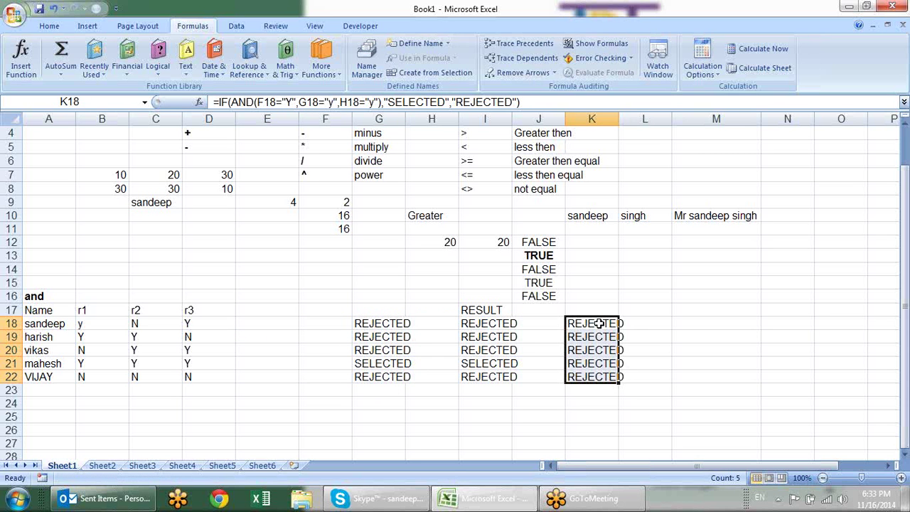
{"action": "key", "text": "F2"}
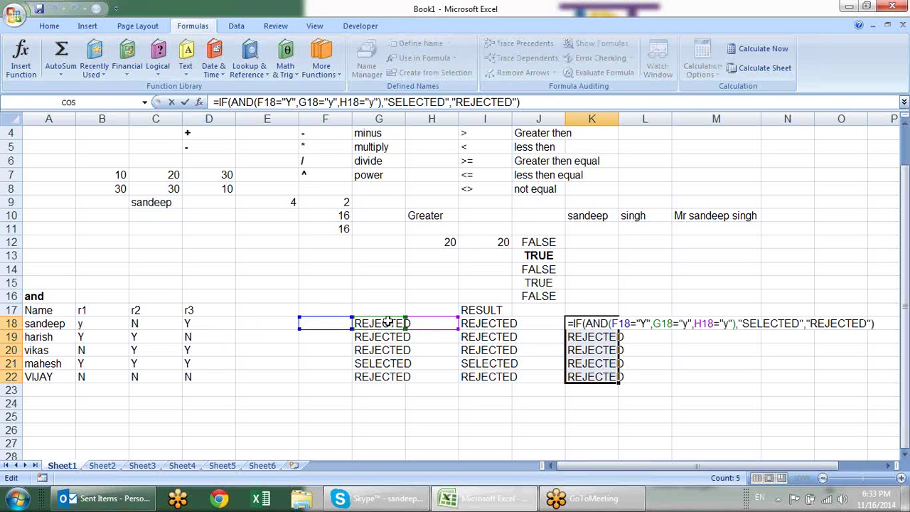
{"action": "key", "text": "Escape"}
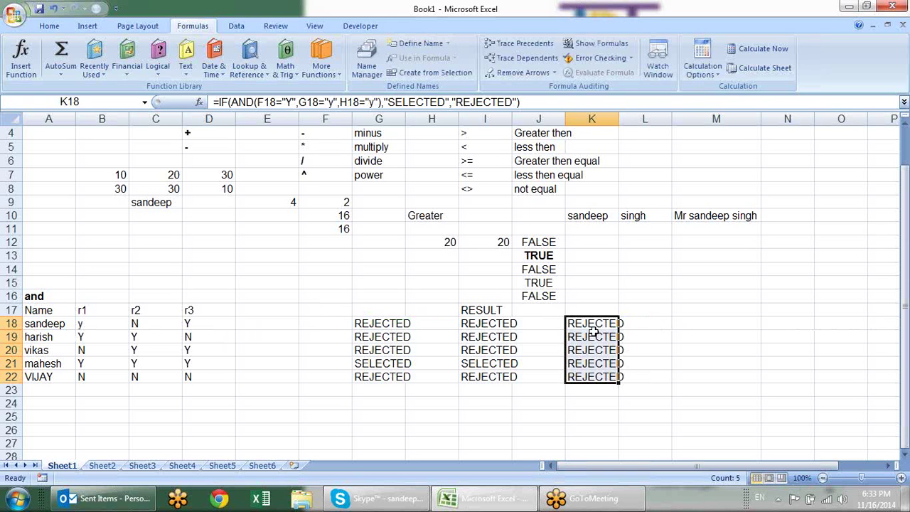
{"action": "key", "text": "Delete"}
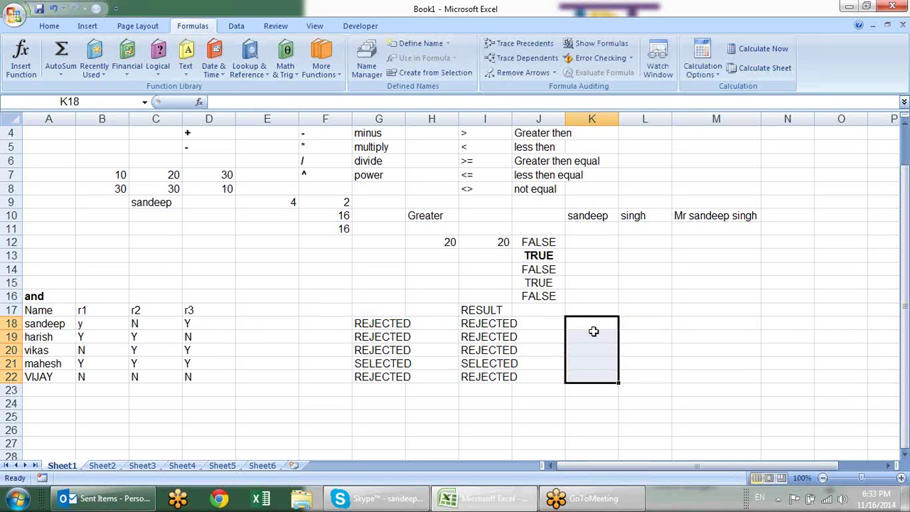
{"action": "left_click", "coordinate": [398, 323]}
- Move the G18:G22 results to E18:E22 and check the references in E18–E20
{"action": "left_click_drag", "start_coordinate": [397, 323], "coordinate": [402, 377]}
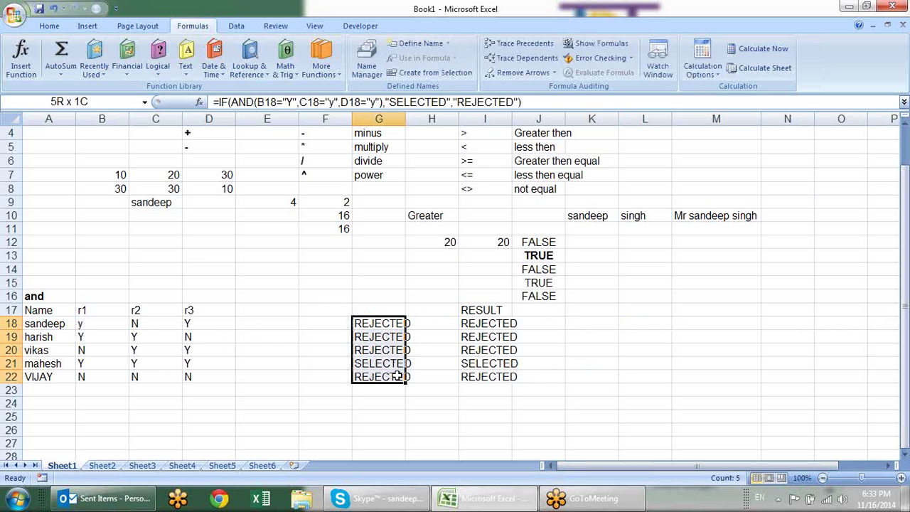
{"action": "key", "text": "ctrl+c"}
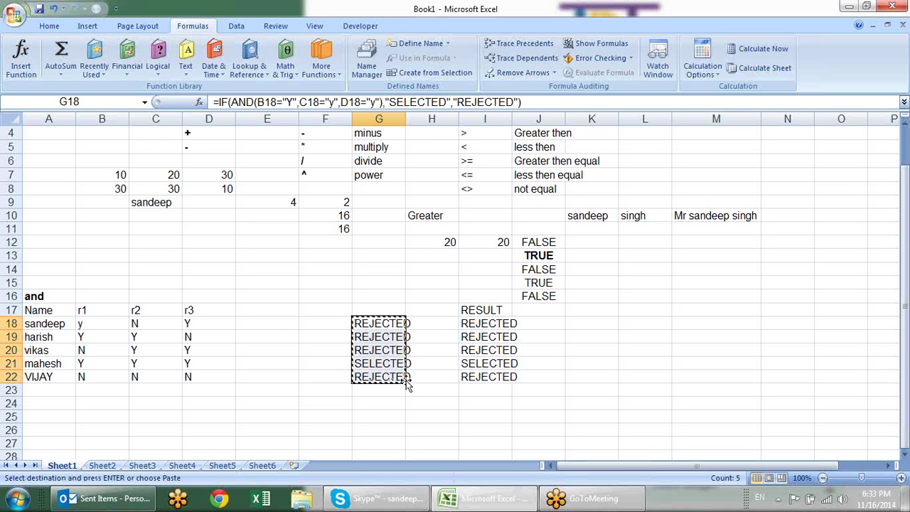
{"action": "left_click", "coordinate": [268, 326]}
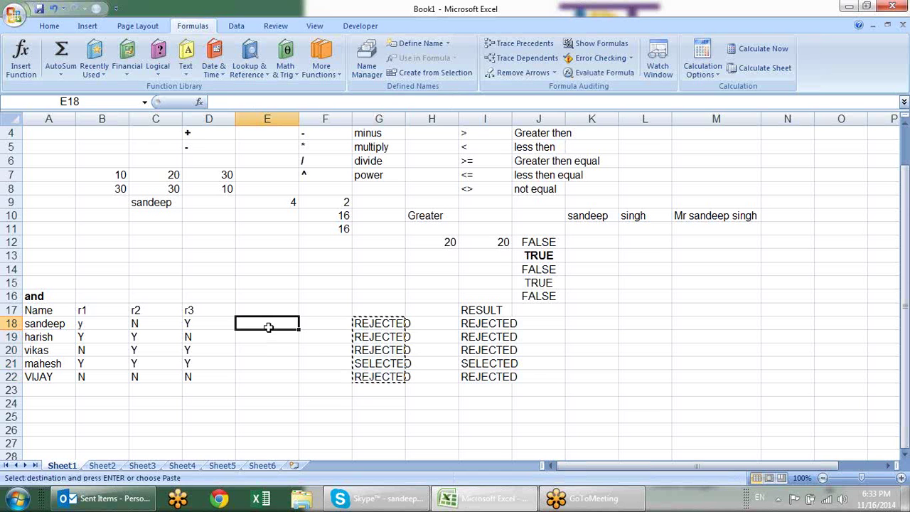
{"action": "key", "text": "Return"}
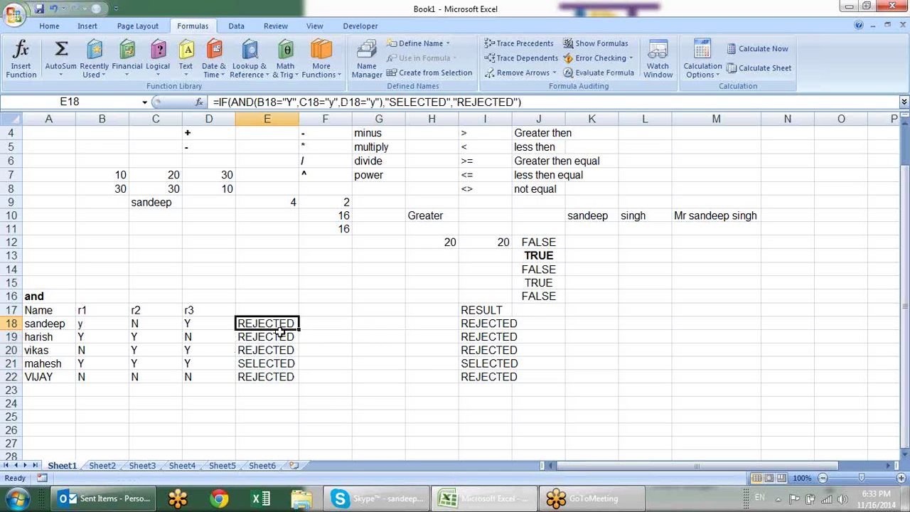
{"action": "double_click", "coordinate": [268, 326]}
{"action": "double_click", "coordinate": [270, 339]}
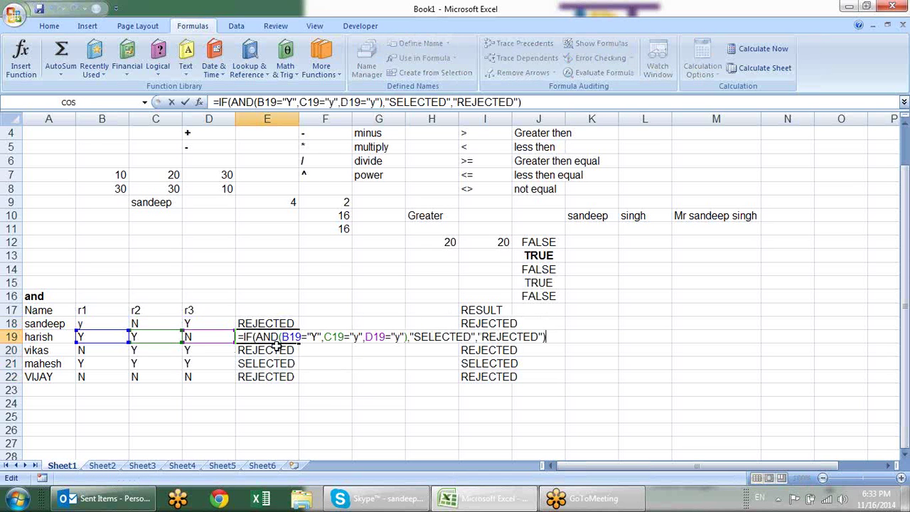
{"action": "double_click", "coordinate": [278, 351]}
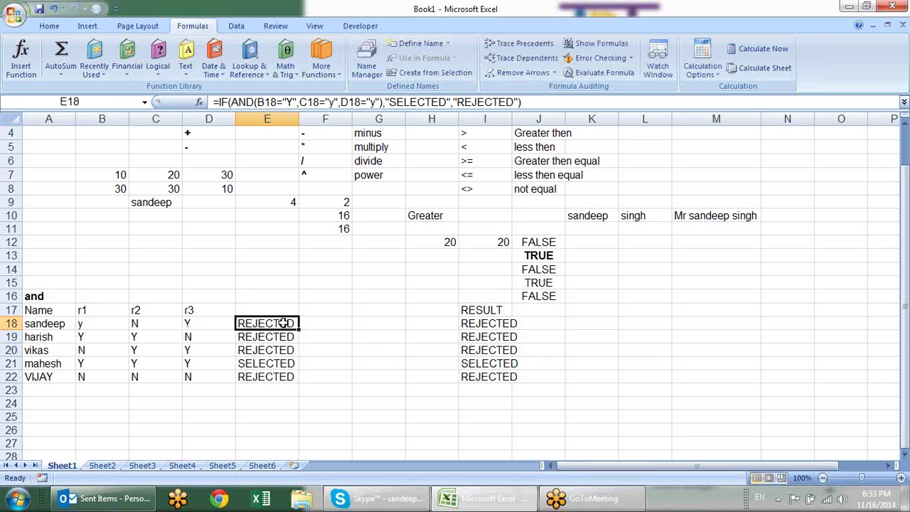
- Test-move the results to L17:L21, then move them back into E18:E22
{"action": "left_click_drag", "start_coordinate": [283, 323], "coordinate": [282, 375]}
{"action": "key", "text": "ctrl+c"}
{"action": "left_click", "coordinate": [668, 309]}
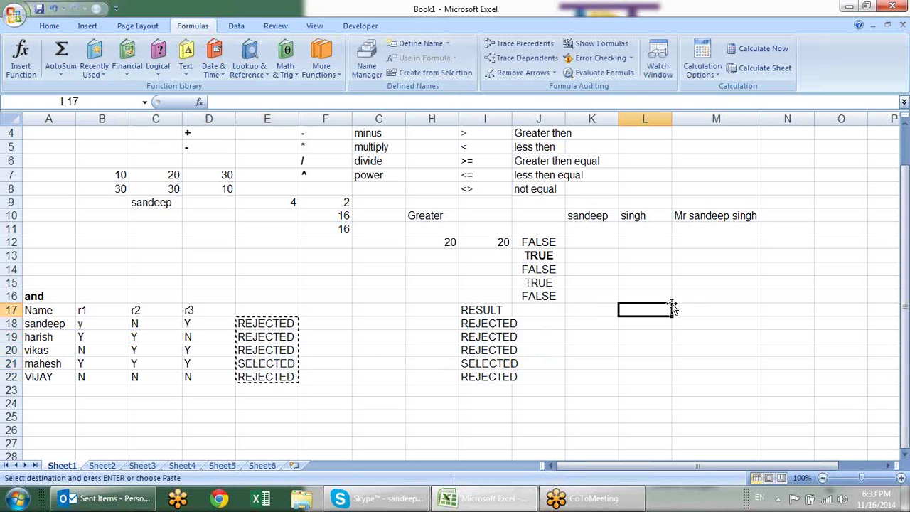
{"action": "key", "text": "ctrl+v"}
{"action": "double_click", "coordinate": [664, 310]}
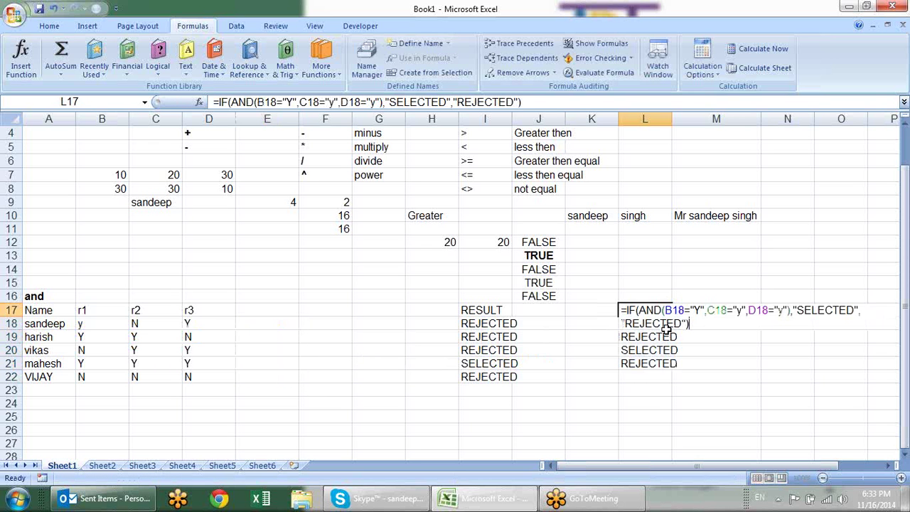
{"action": "key", "text": "Escape"}
{"action": "left_click_drag", "start_coordinate": [644, 310], "coordinate": [644, 363]}
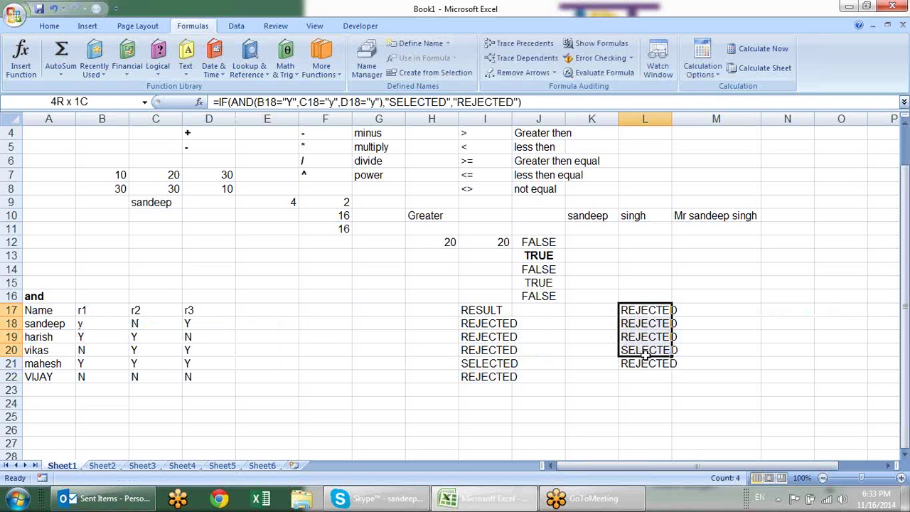
{"action": "key", "text": "ctrl+c"}
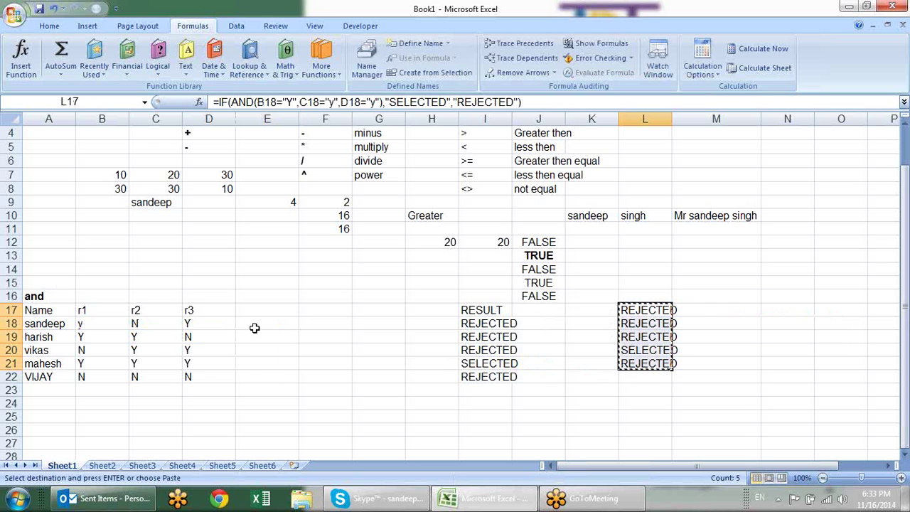
{"action": "left_click", "coordinate": [254, 326]}
{"action": "key", "text": "ctrl+v"}
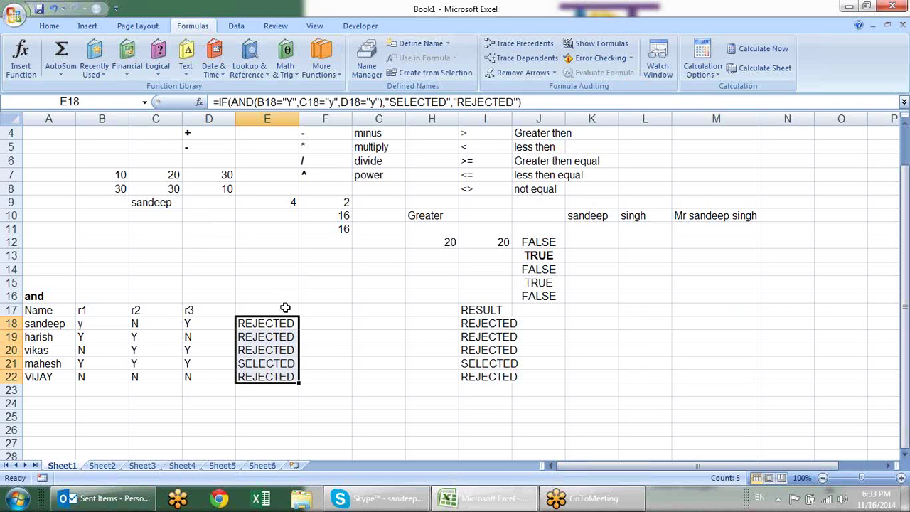
- Type the heading RESULT in E17
{"action": "left_click", "coordinate": [285, 308]}
{"action": "type", "text": "R"}
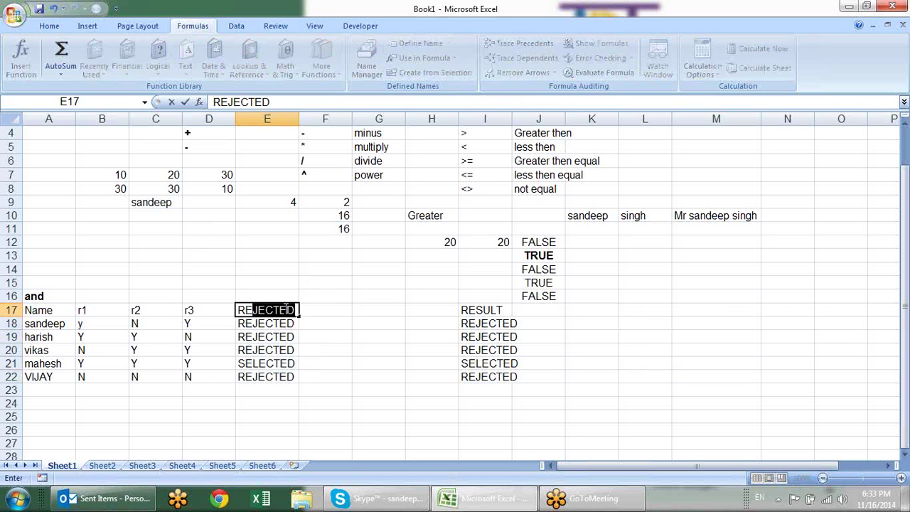
{"action": "type", "text": "ESULT"}
{"action": "key", "text": "Return"}
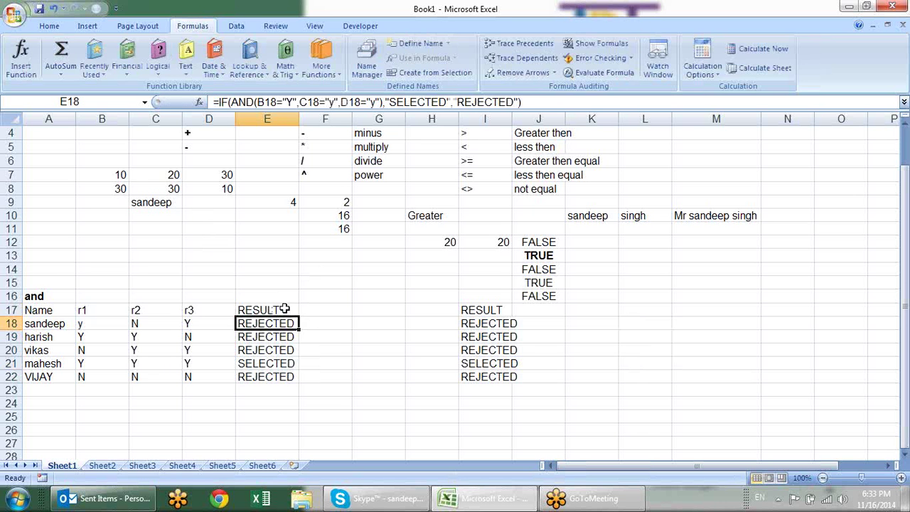
{"action": "scroll", "coordinate": [291, 334], "scroll_direction": "down", "scroll_amount": 2}
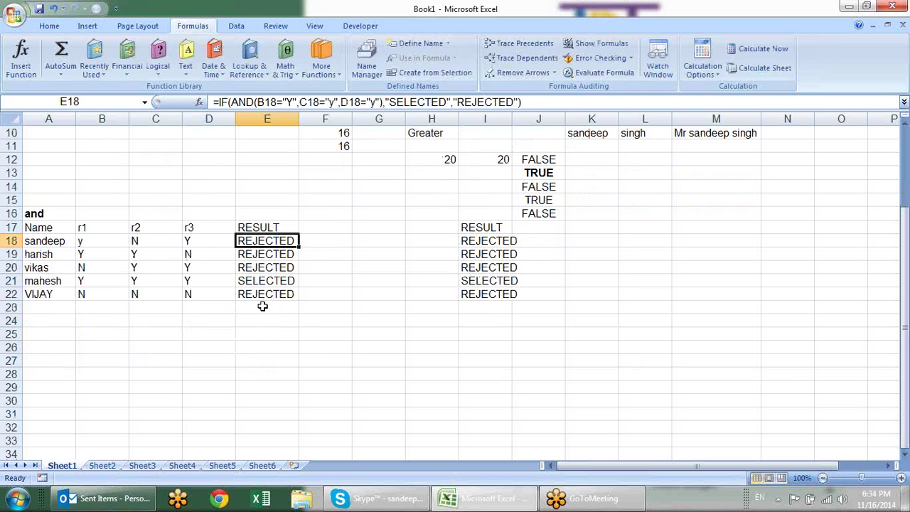
{"action": "left_click", "coordinate": [45, 320]}
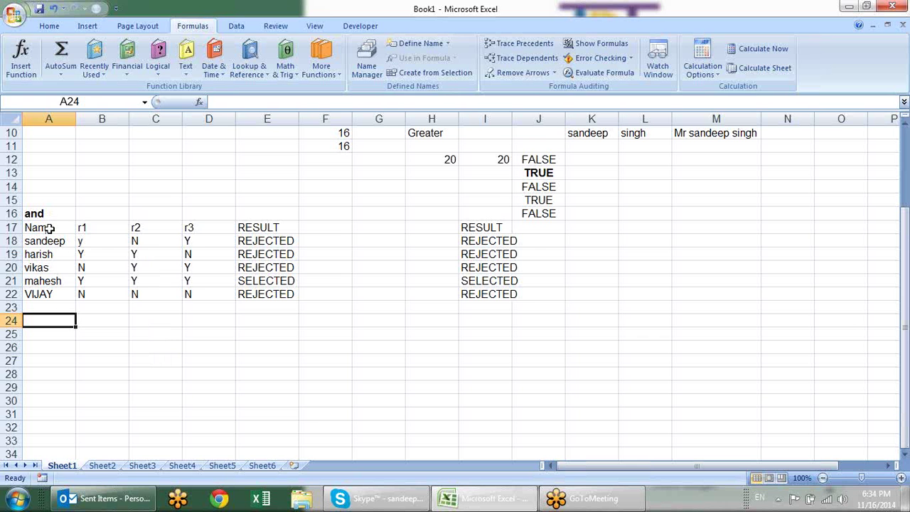
- Copy the Name–r3 table A17:D22 to A27
{"action": "left_click_drag", "start_coordinate": [48, 226], "coordinate": [190, 294]}
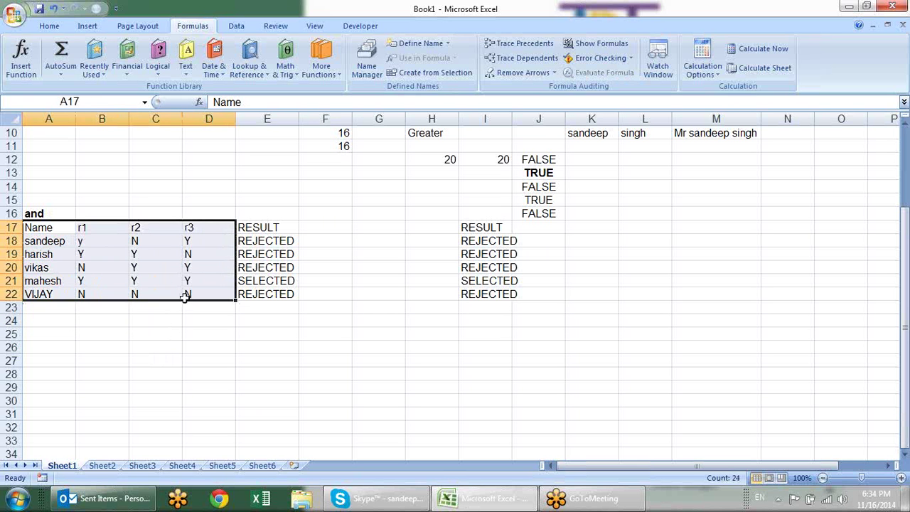
{"action": "key", "text": "ctrl+c"}
{"action": "left_click", "coordinate": [52, 361]}
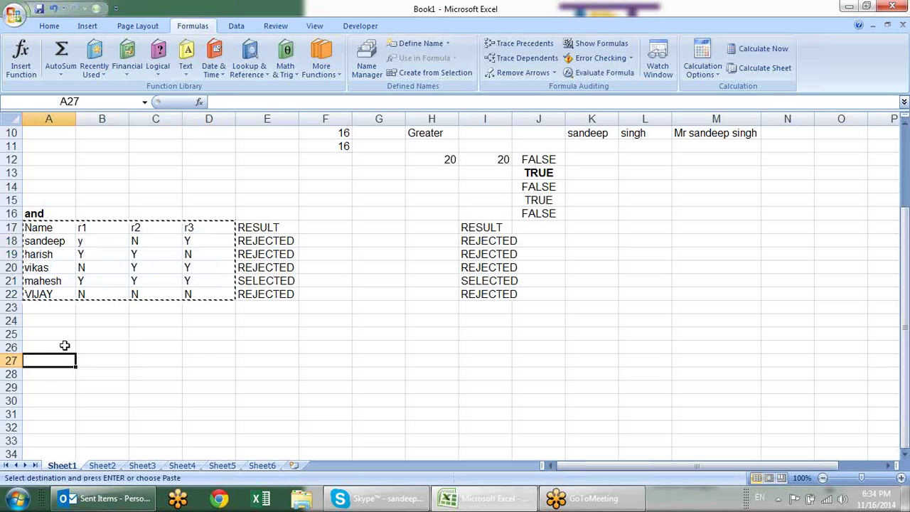
{"action": "key", "text": "Return"}
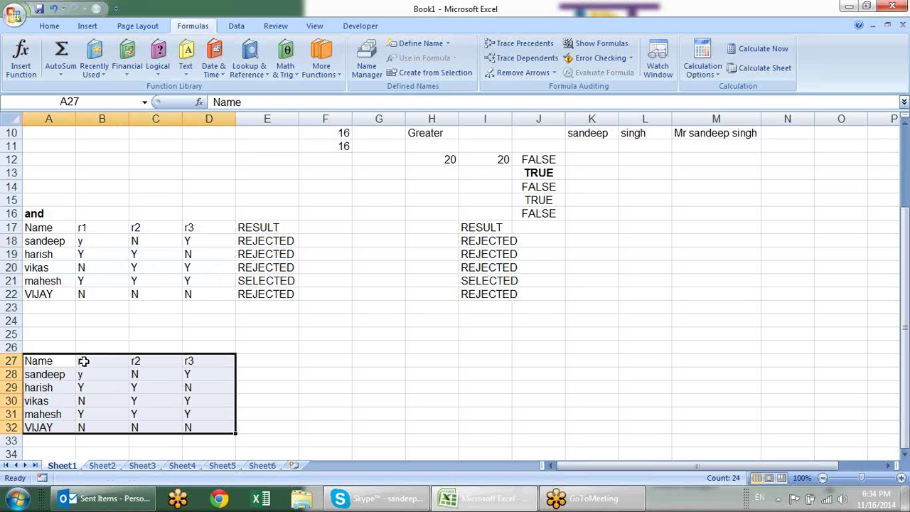
- Rename the copied headings in B27:D27 to dl, VOTER ID and PAN CARD
{"action": "left_click", "coordinate": [83, 361]}
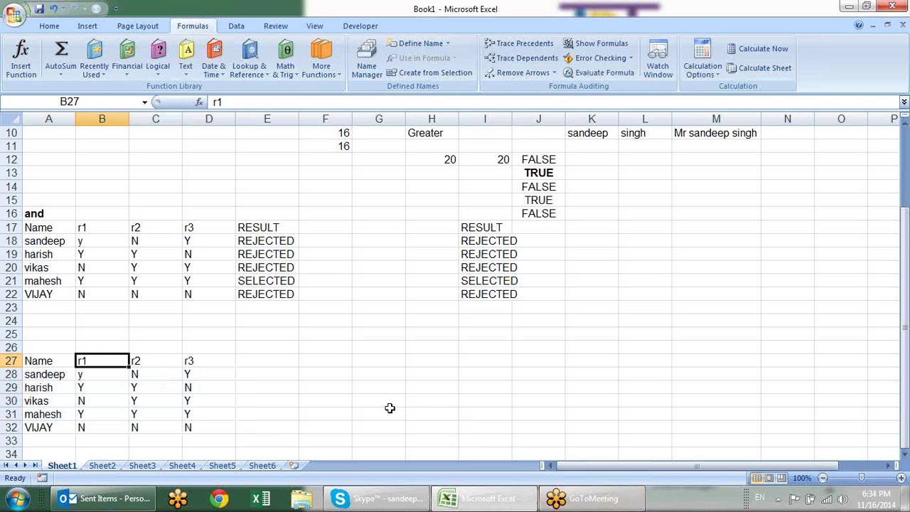
{"action": "key", "text": "Up"}
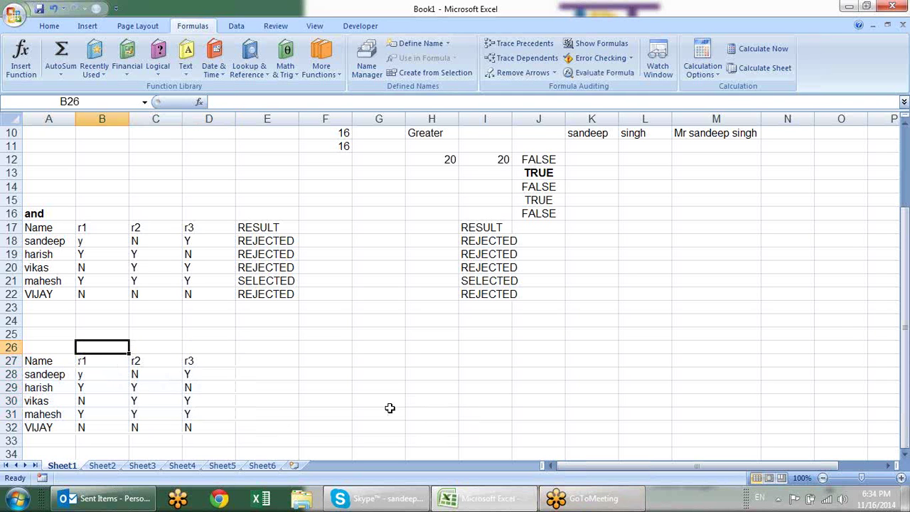
{"action": "key", "text": "Down"}
{"action": "type", "text": "dl"}
{"action": "key", "text": "Left"}
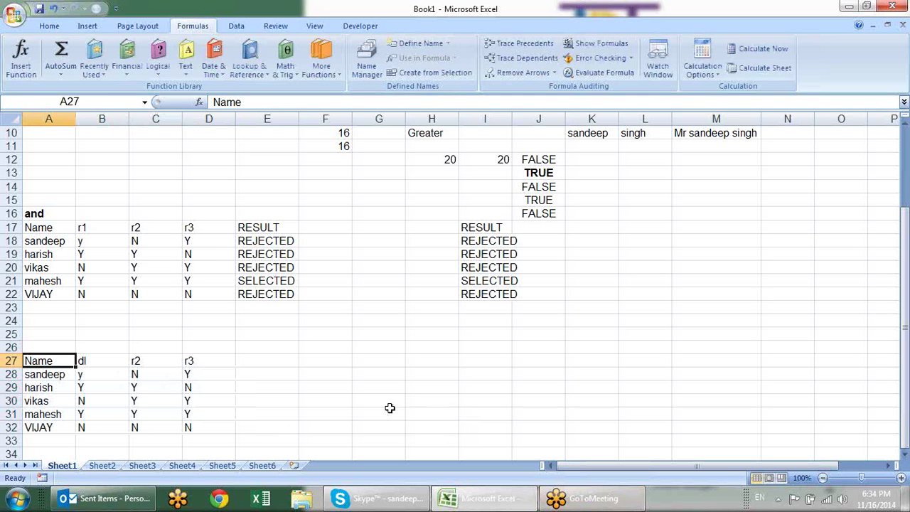
{"action": "key", "text": "Right"}
{"action": "key", "text": "Right"}
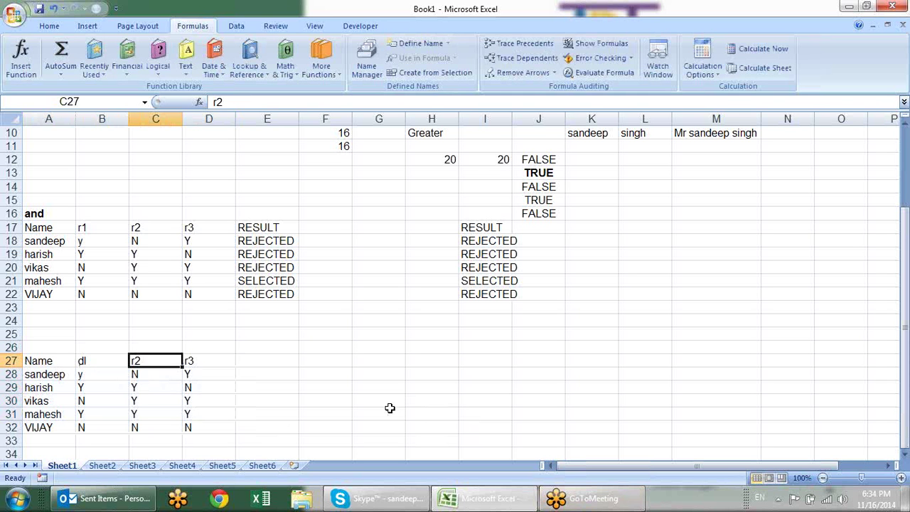
{"action": "type", "text": "vo"}
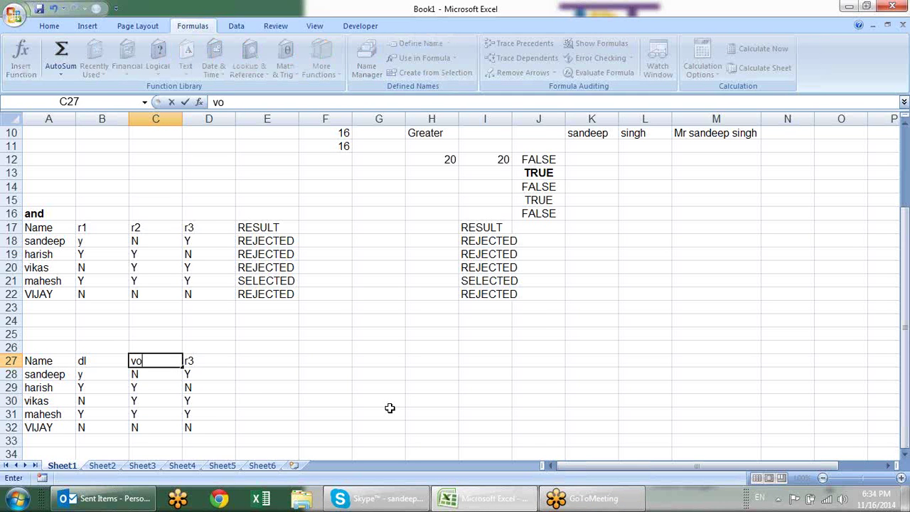
{"action": "type", "text": "TER"}
{"action": "key", "text": "BackSpace"}
{"action": "key", "text": "BackSpace"}
{"action": "key", "text": "BackSpace"}
{"action": "key", "text": "BackSpace"}
{"action": "key", "text": "BackSpace"}
{"action": "type", "text": "VOTER"}
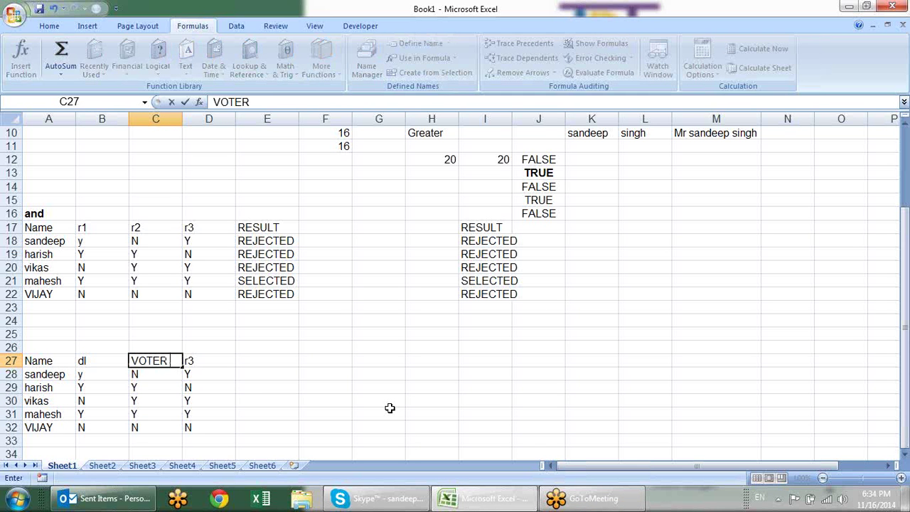
{"action": "type", "text": " ID"}
{"action": "key", "text": "Tab"}
{"action": "type", "text": "P"}
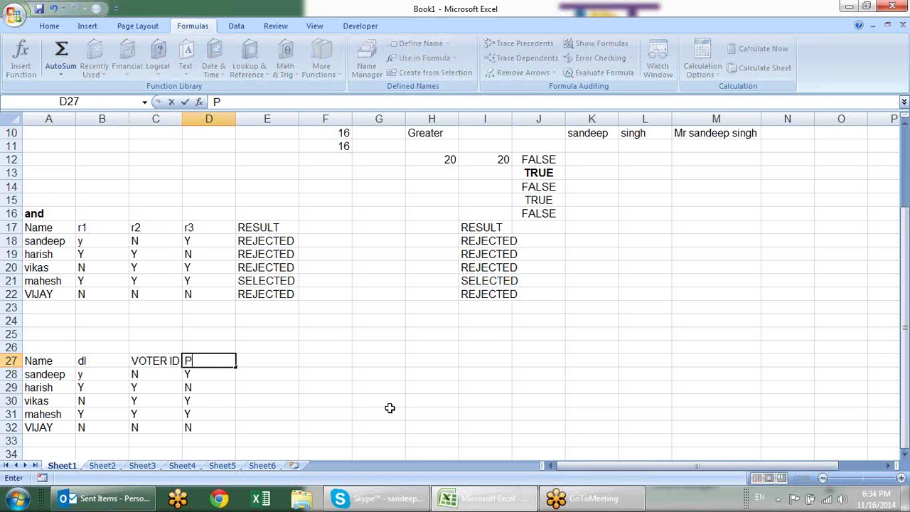
{"action": "type", "text": "AN CARD"}
{"action": "key", "text": "Return"}
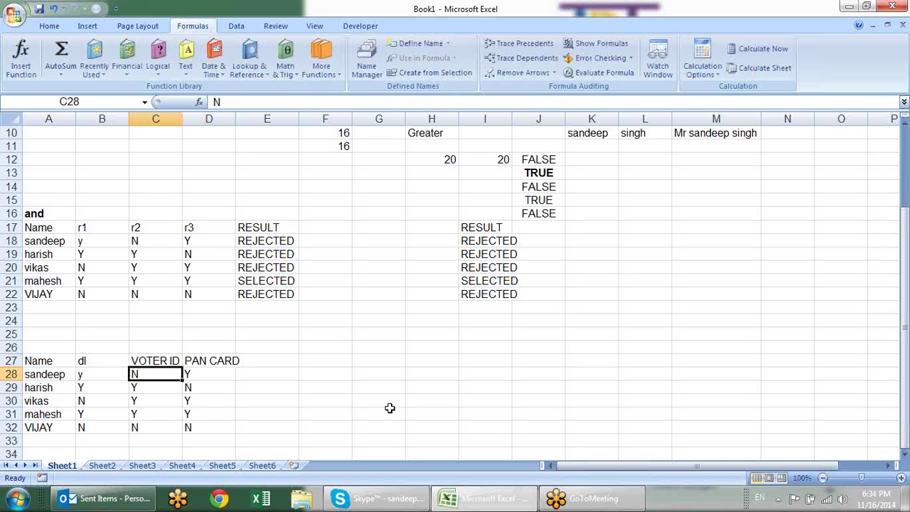
- Capitalise the B27 heading to DL and autofit column D to PAN CARD
{"action": "left_click", "coordinate": [94, 357]}
{"action": "type", "text": "DL"}
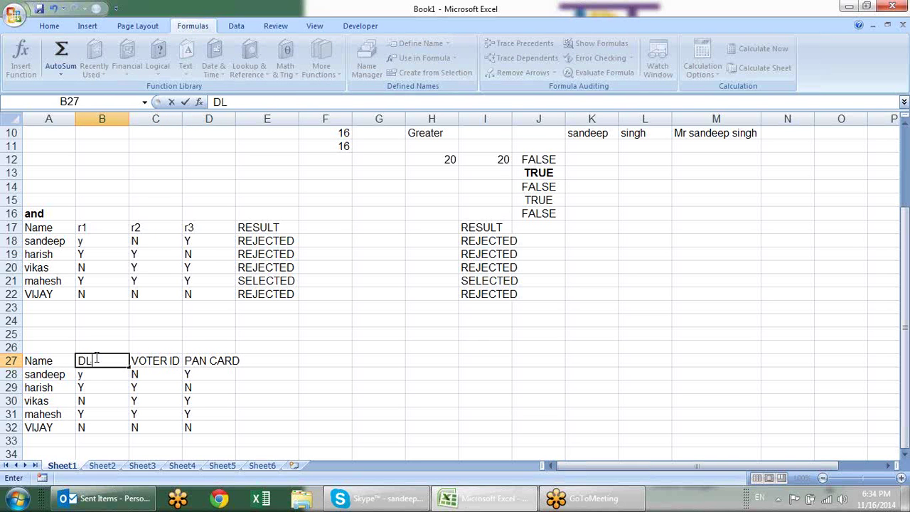
{"action": "key", "text": "Return"}
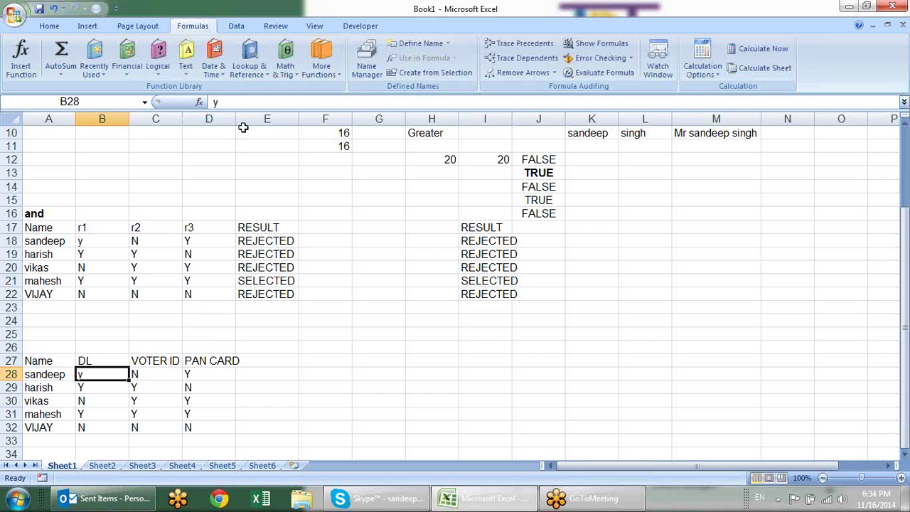
{"action": "double_click", "coordinate": [235, 114]}
- Add a RESULT header in E27
{"action": "left_click", "coordinate": [272, 359]}
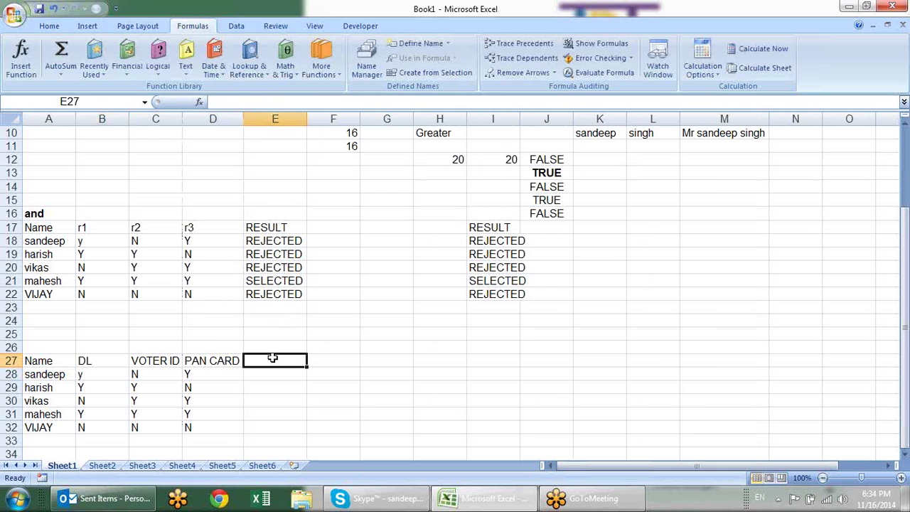
{"action": "type", "text": "RESULT"}
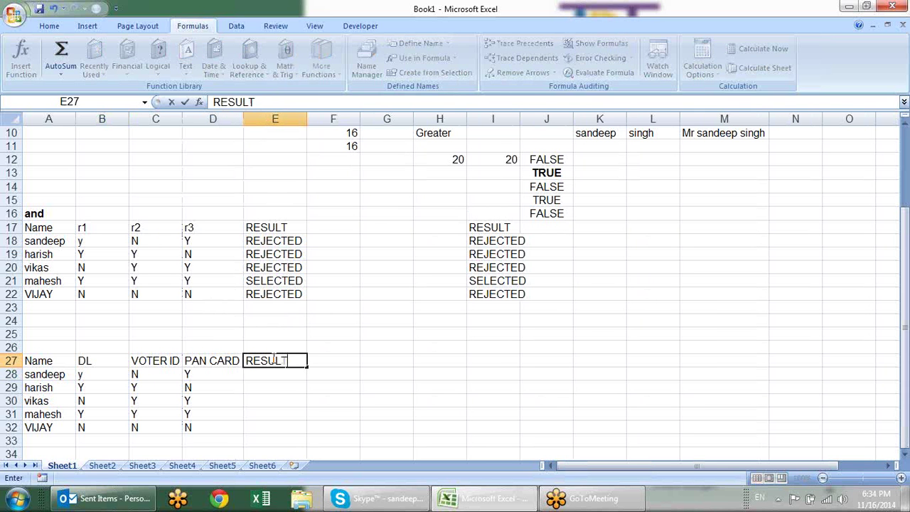
{"action": "key", "text": "Return"}
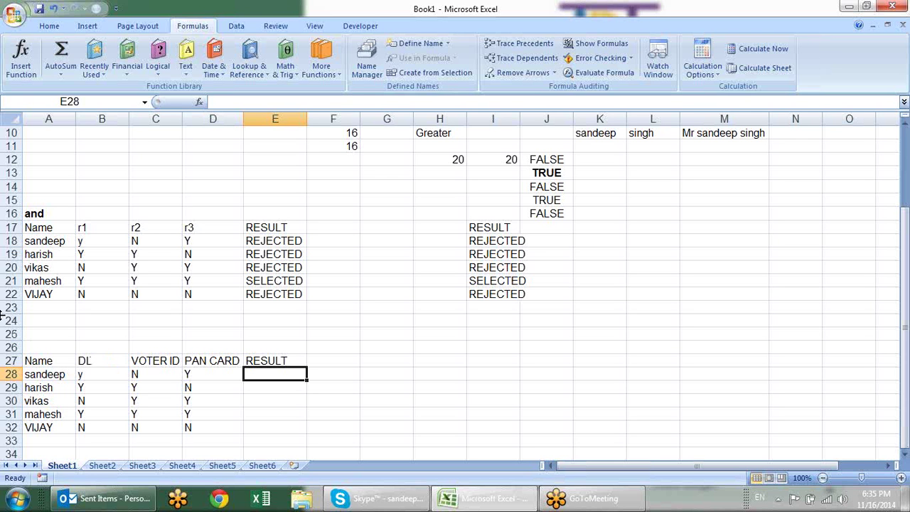
- Label the lower table with a bold OR in A26
{"action": "left_click", "coordinate": [51, 345]}
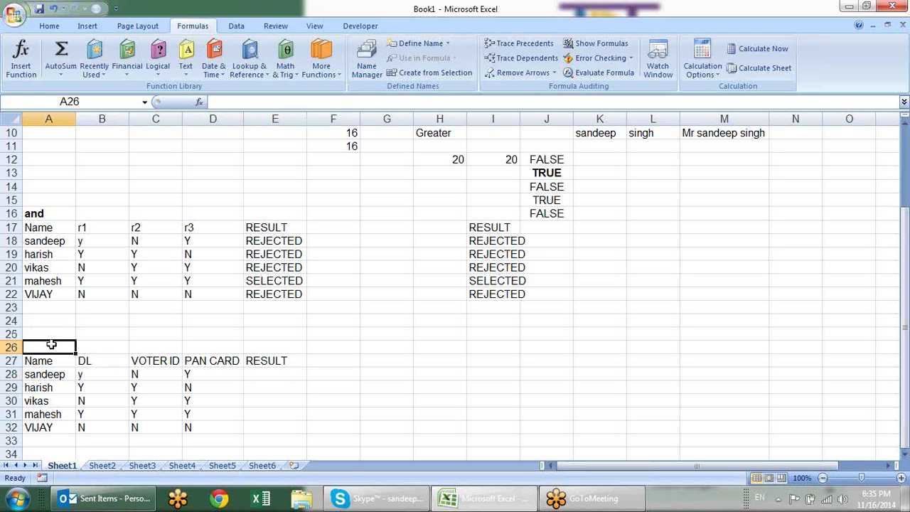
{"action": "type", "text": "OR"}
{"action": "key", "text": "Tab"}
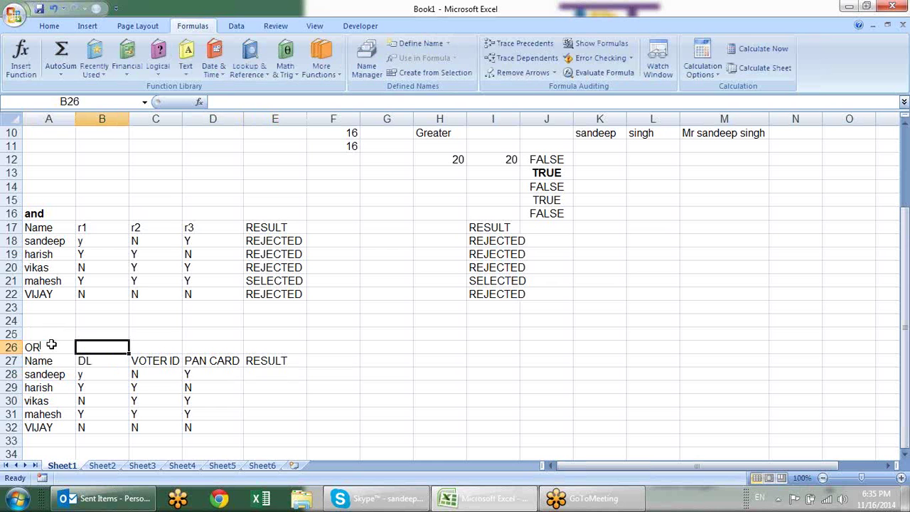
{"action": "left_click", "coordinate": [51, 345]}
{"action": "key", "text": "ctrl+b"}
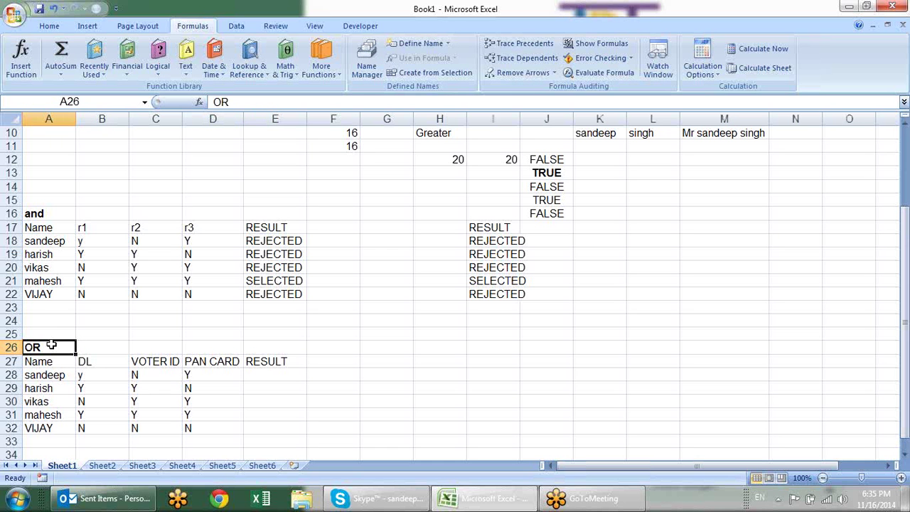
{"action": "left_click", "coordinate": [133, 224]}
{"action": "left_click", "coordinate": [277, 240]}
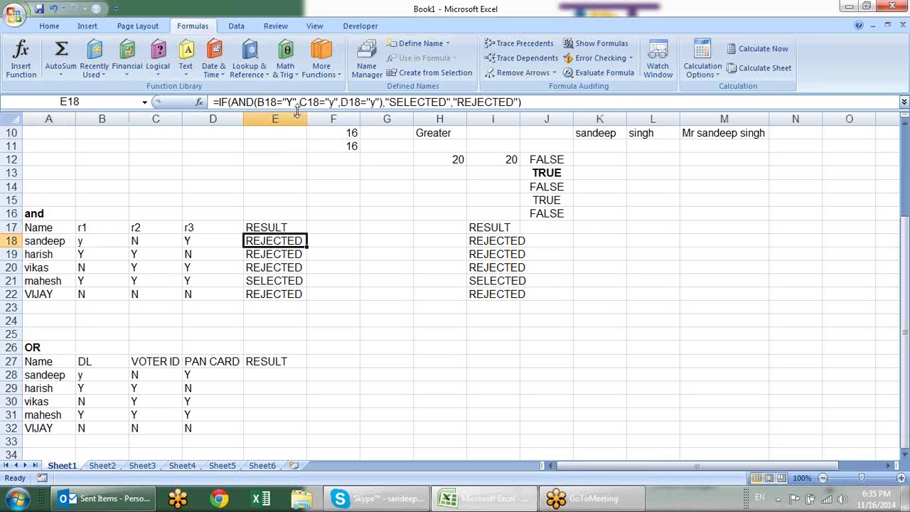
- Enter =OR(B28="Y",C28="y",D28="y") in E28
{"action": "left_click", "coordinate": [256, 373]}
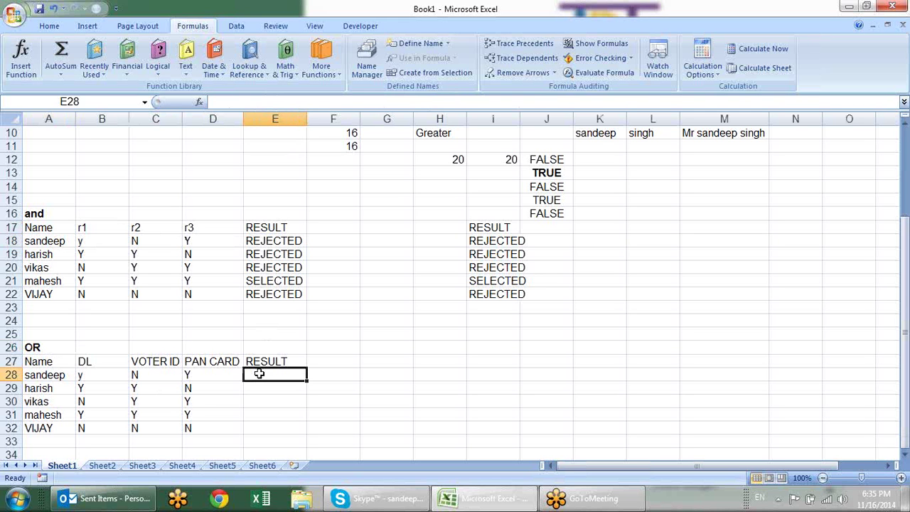
{"action": "left_click", "coordinate": [120, 374]}
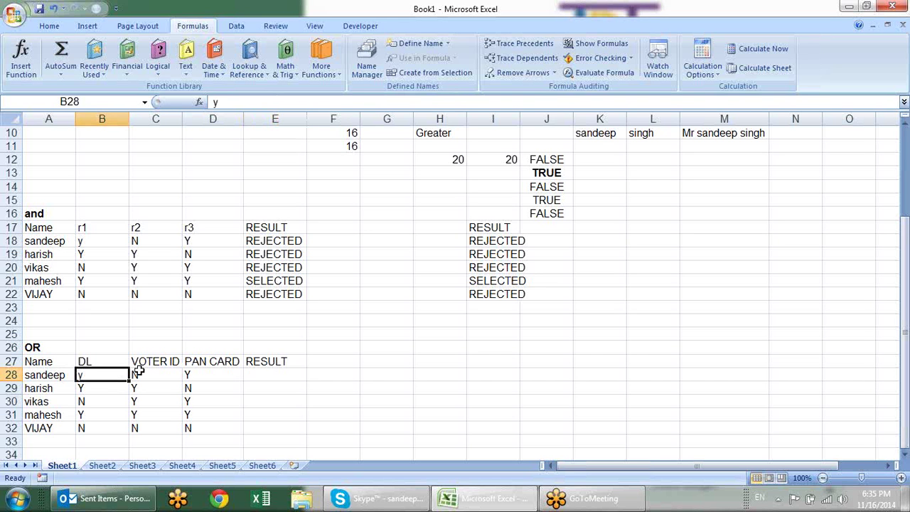
{"action": "left_click", "coordinate": [140, 370]}
{"action": "left_click", "coordinate": [200, 372]}
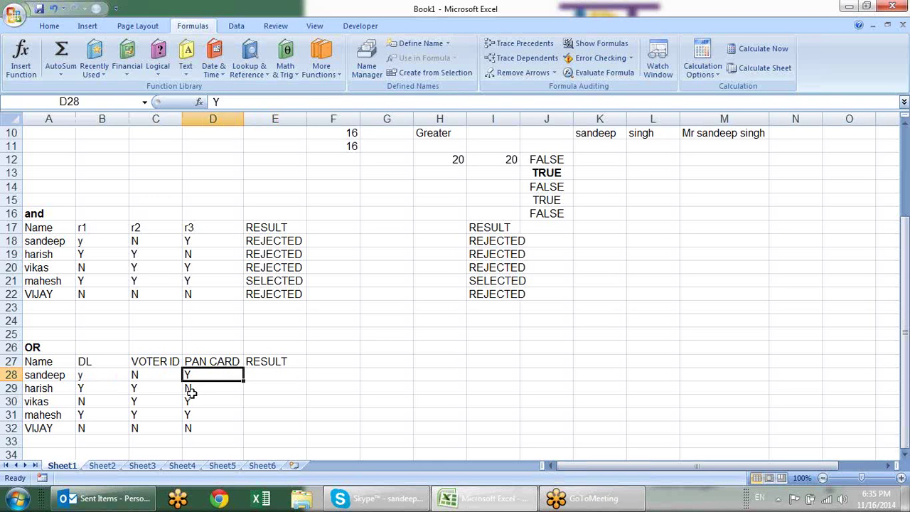
{"action": "key", "text": "Tab"}
{"action": "type", "text": "="}
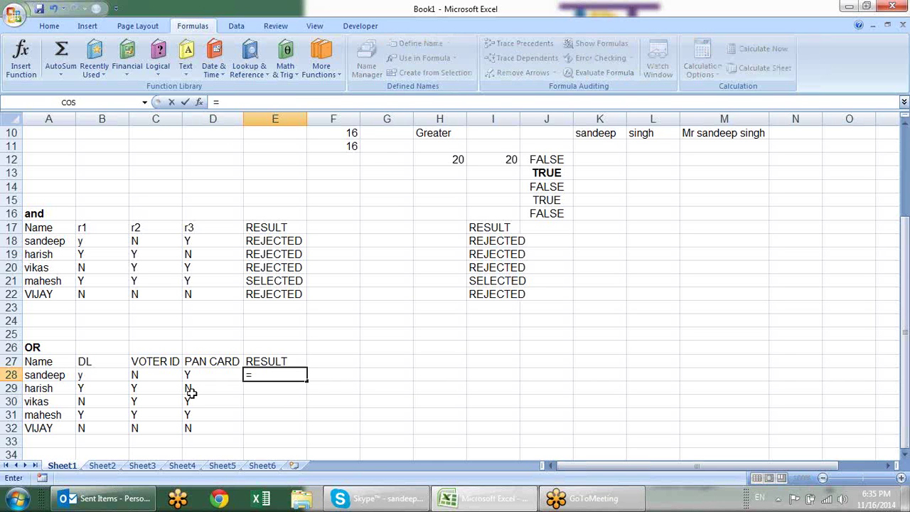
{"action": "type", "text": "OR("}
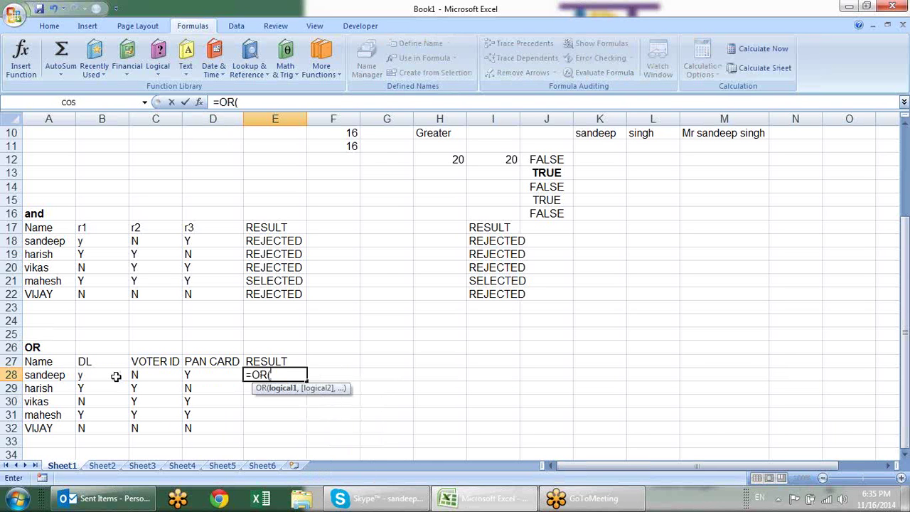
{"action": "left_click", "coordinate": [116, 375]}
{"action": "type", "text": "="}
{"action": "type", "text": "TY"}
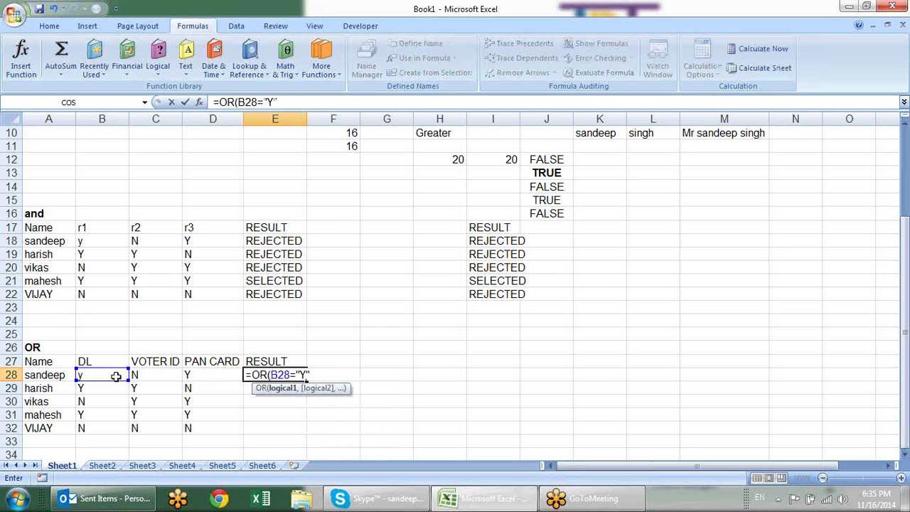
{"action": "type", "text": ","}
{"action": "left_click", "coordinate": [163, 375]}
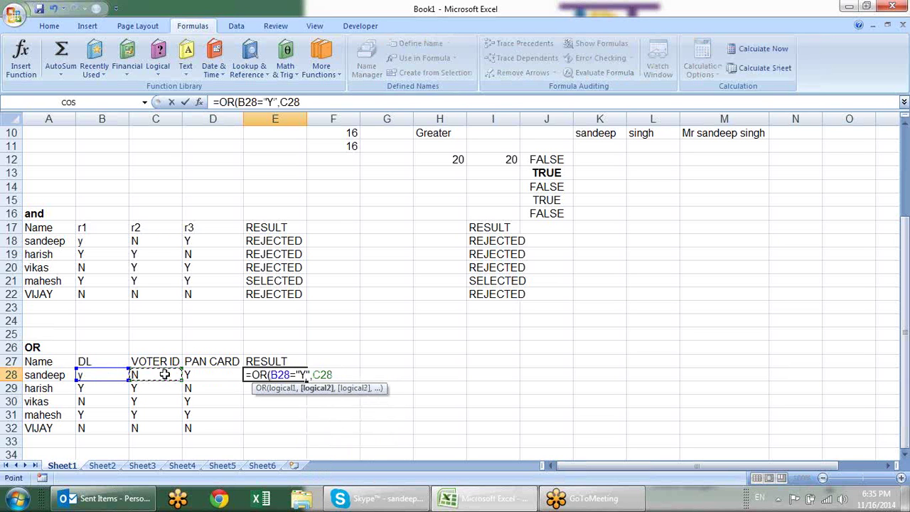
{"action": "type", "text": "=\"Y\""}
{"action": "type", "text": ","}
{"action": "left_click", "coordinate": [190, 374]}
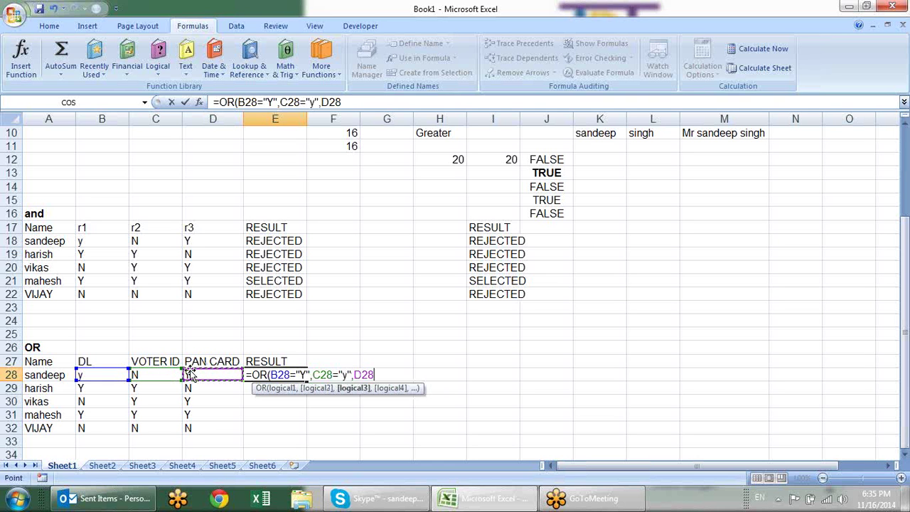
{"action": "type", "text": "=\"y\""}
{"action": "type", "text": ")"}
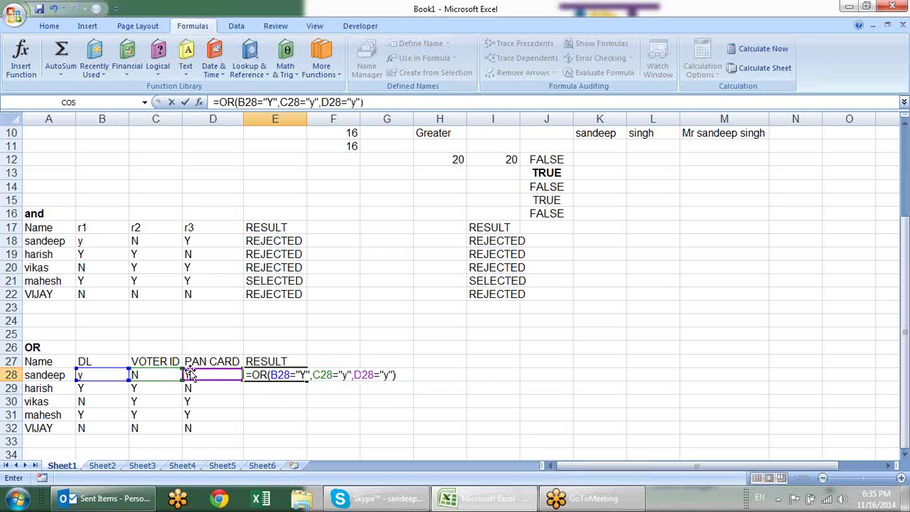
{"action": "key", "text": "Return"}
- Fill the OR formula down to E32 and verify row 32's FALSE result
{"action": "left_click", "coordinate": [281, 374]}
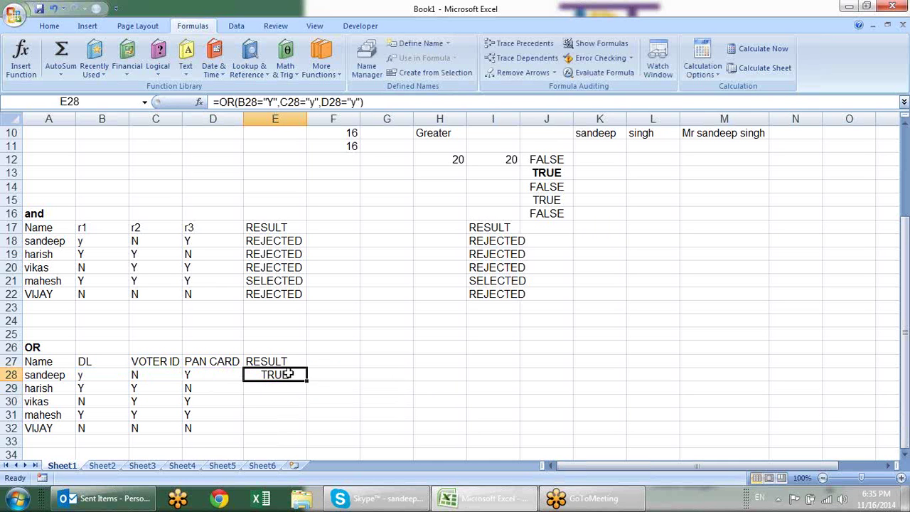
{"action": "left_click_drag", "start_coordinate": [307, 381], "coordinate": [298, 437]}
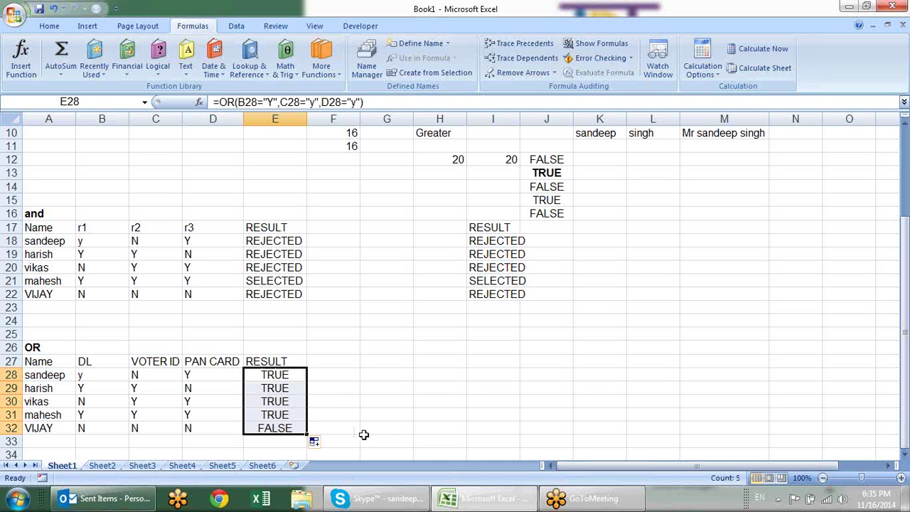
{"action": "left_click", "coordinate": [341, 428]}
{"action": "left_click", "coordinate": [274, 428]}
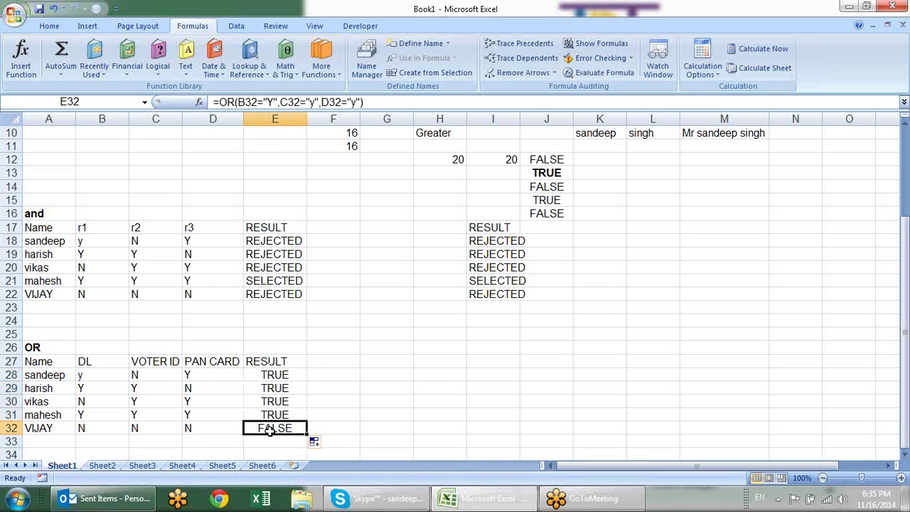
{"action": "left_click", "coordinate": [155, 425]}
{"action": "left_click", "coordinate": [221, 424]}
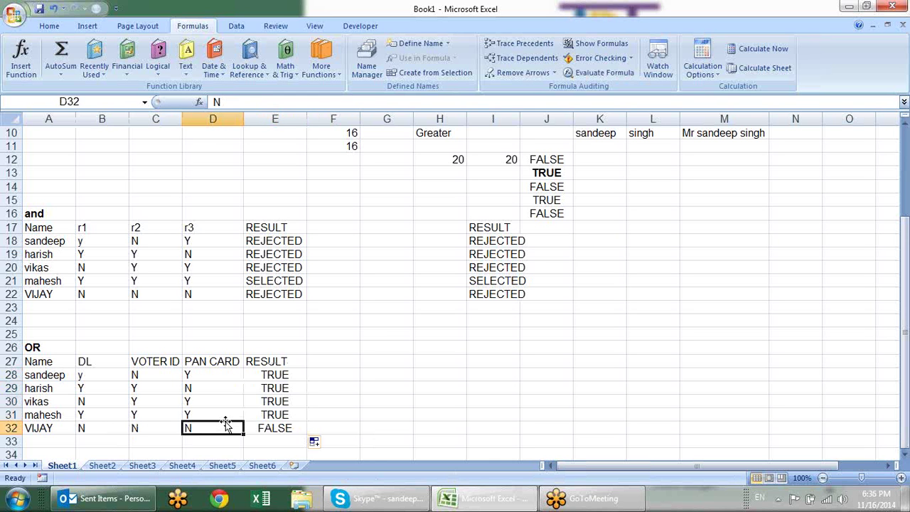
- Enter =IF(E28,"ok","Not ok") in F28 so it shows ok
{"action": "left_click", "coordinate": [320, 375]}
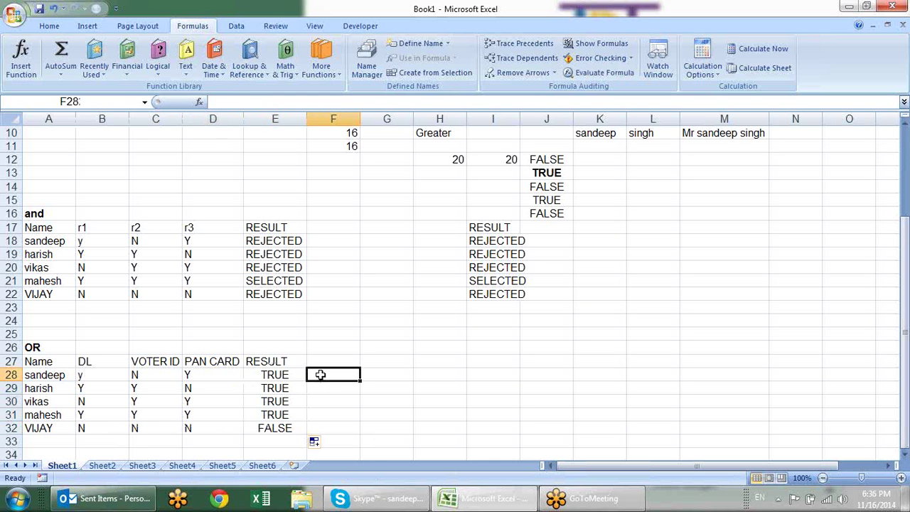
{"action": "type", "text": "=IF"}
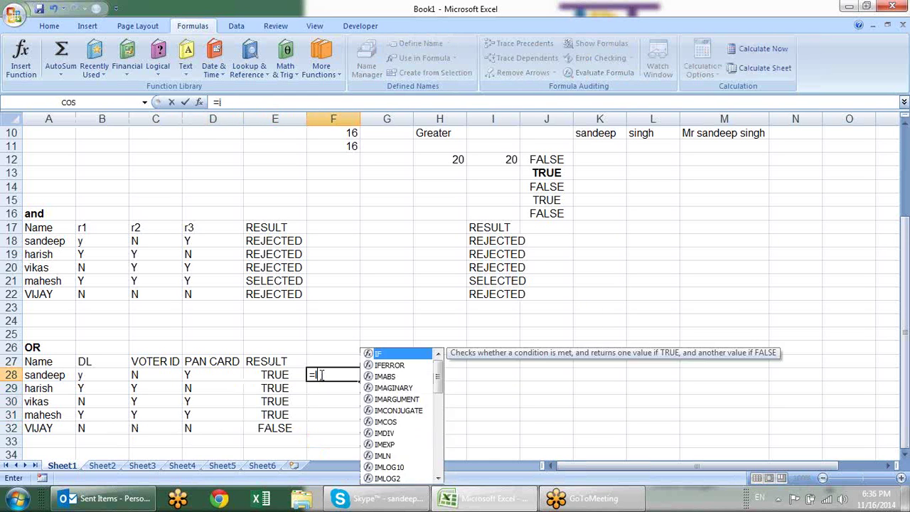
{"action": "type", "text": "("}
{"action": "left_click", "coordinate": [281, 377]}
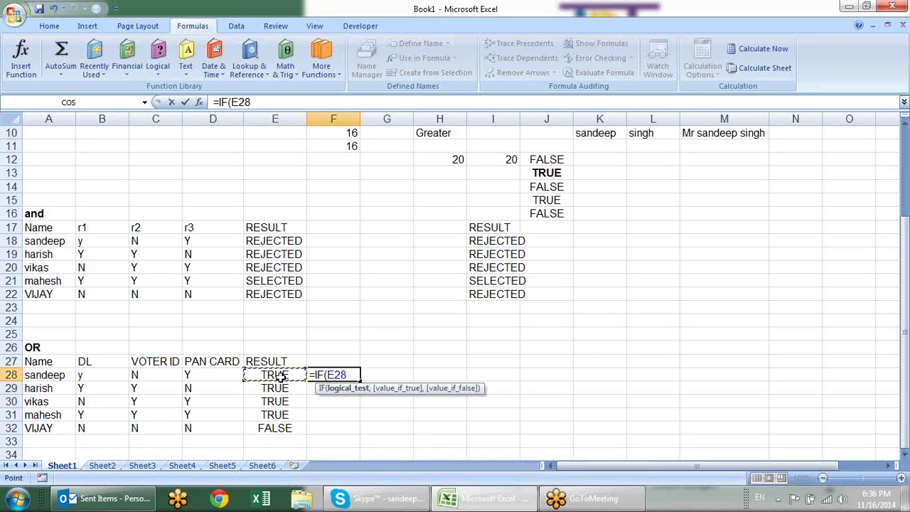
{"action": "type", "text": ",\"ok\""}
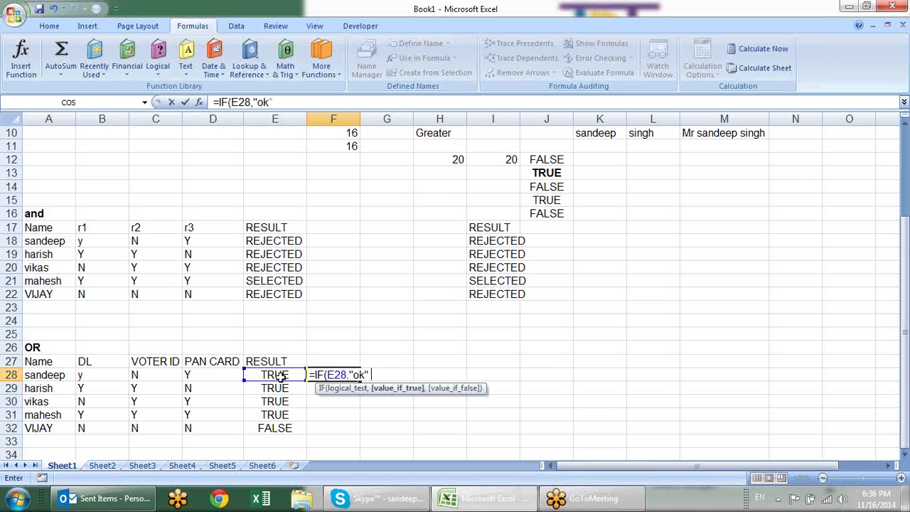
{"action": "type", "text": ",\""}
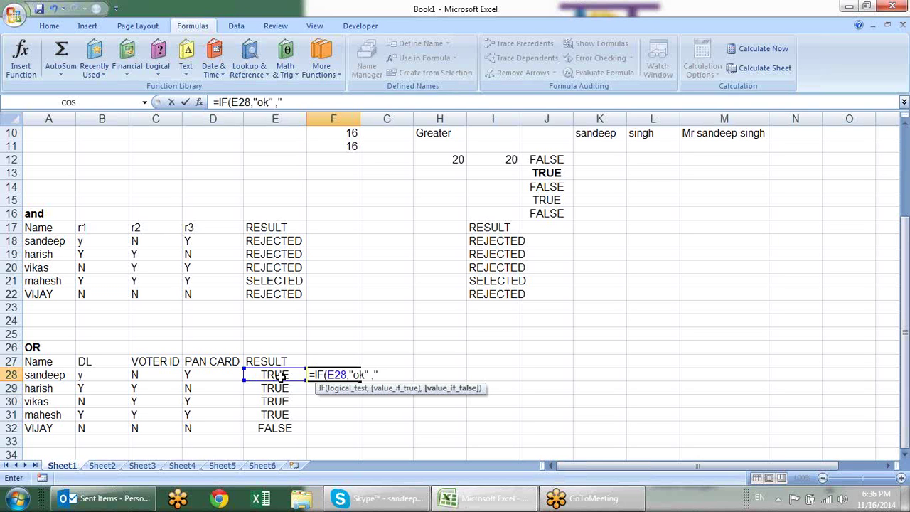
{"action": "type", "text": "noT"}
{"action": "key", "text": "BackSpace"}
{"action": "key", "text": "BackSpace"}
{"action": "key", "text": "BackSpace"}
{"action": "type", "text": "N"}
{"action": "key", "text": "Return"}
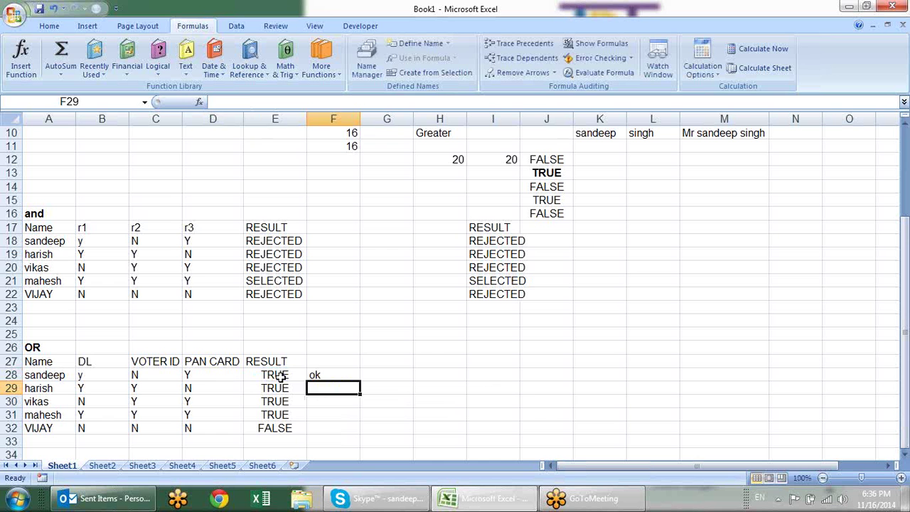
- Review the OR formula in E28, re-confirm F28, and select F28:F32 for Find and Replace
{"action": "left_click", "coordinate": [281, 376]}
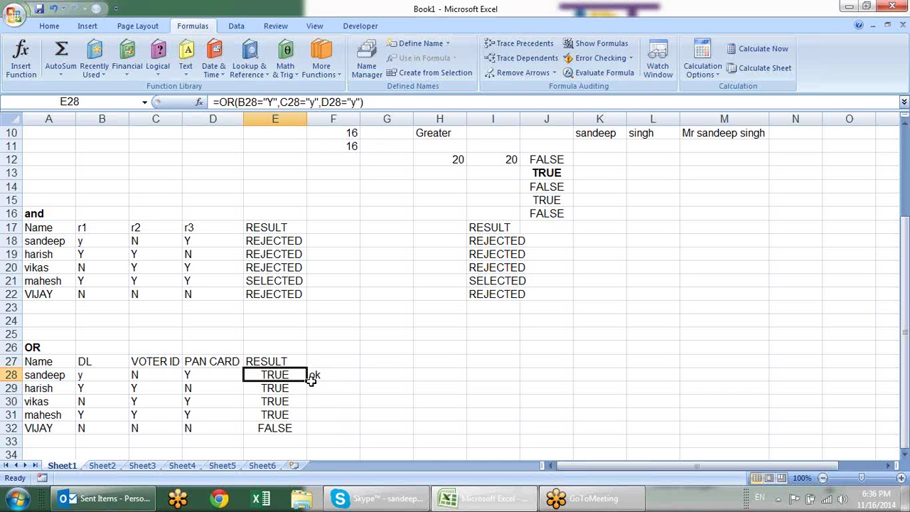
{"action": "key", "text": "F2"}
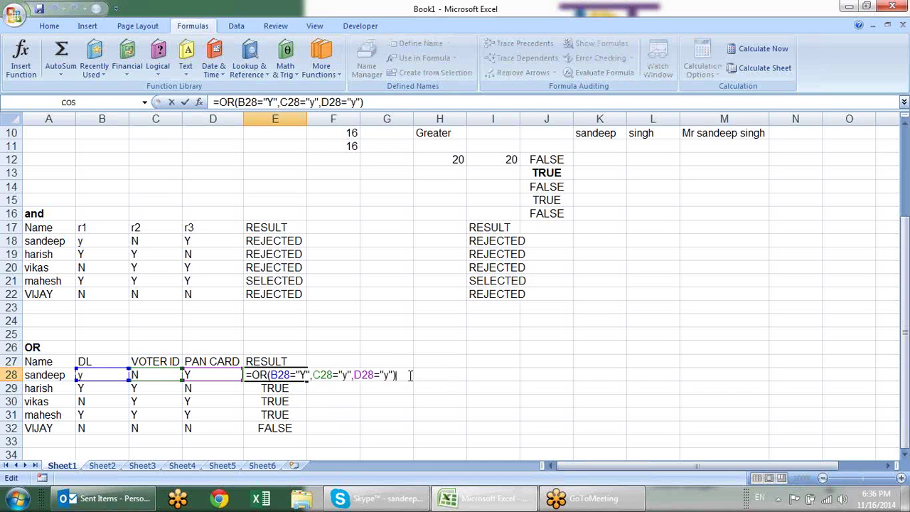
{"action": "left_click_drag", "start_coordinate": [410, 375], "coordinate": [256, 384]}
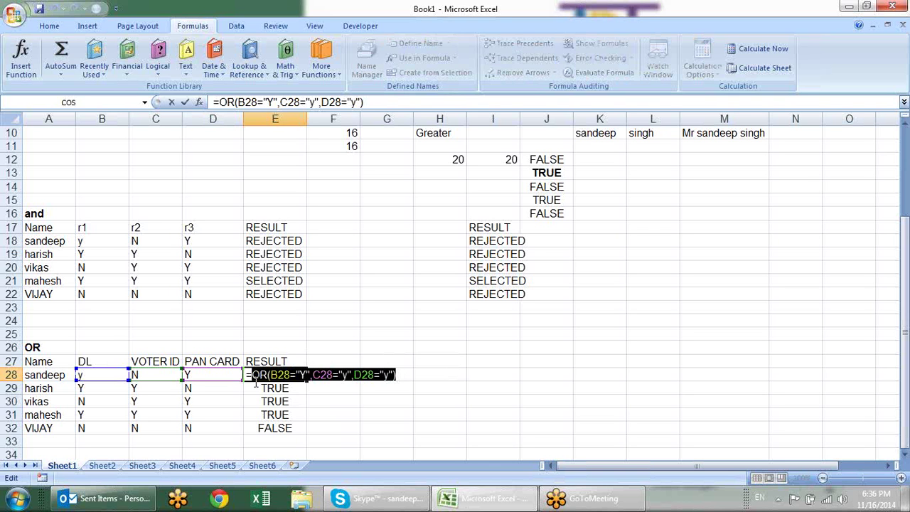
{"action": "key", "text": "Escape"}
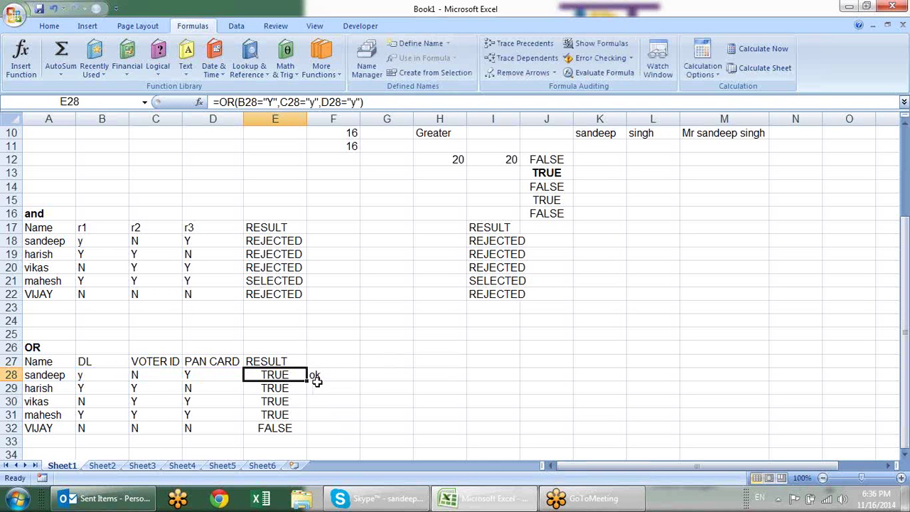
{"action": "left_click", "coordinate": [317, 377]}
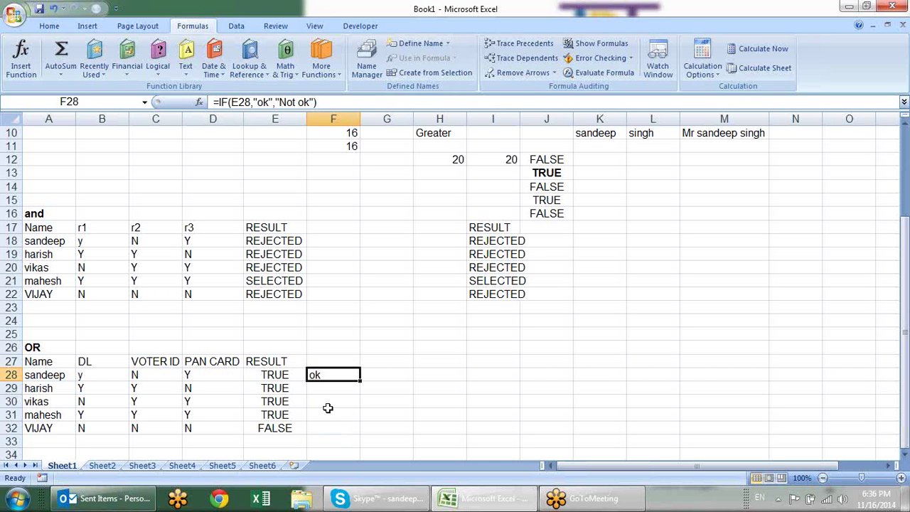
{"action": "left_click", "coordinate": [292, 372]}
{"action": "double_click", "coordinate": [320, 374]}
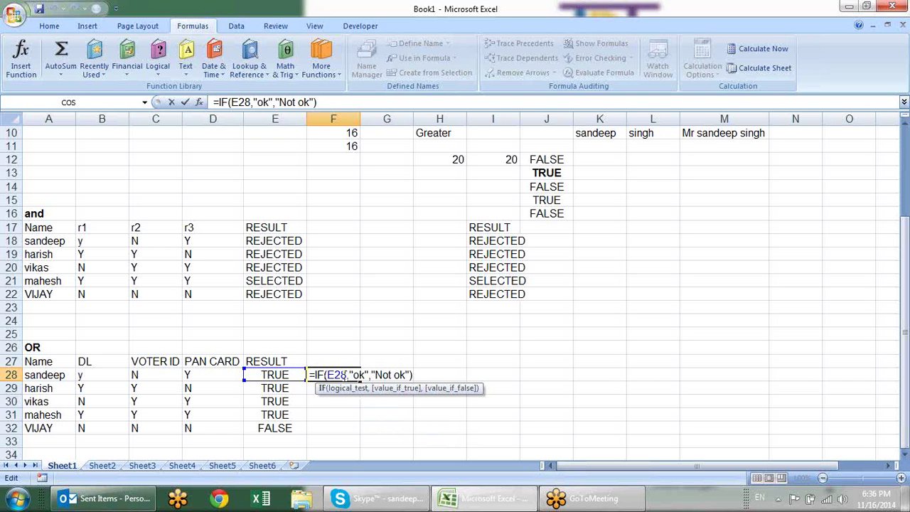
{"action": "key", "text": "ctrl+Return"}
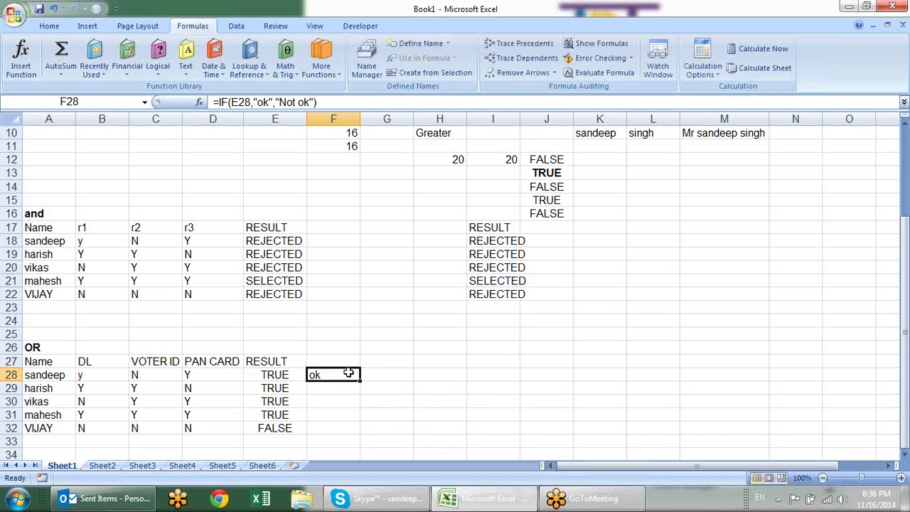
{"action": "left_click_drag", "start_coordinate": [349, 373], "coordinate": [348, 424]}
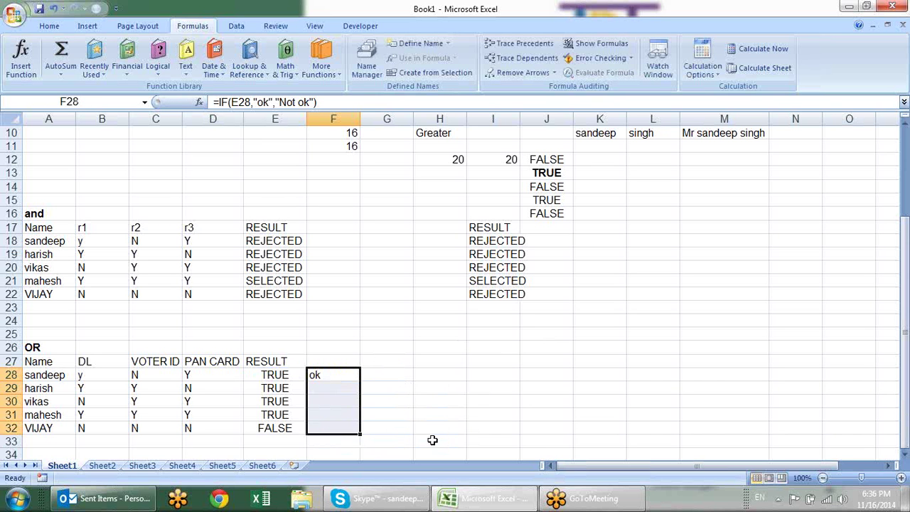
{"action": "key", "text": "ctrl+f"}
- Replace E28 with OR(B28="Y",C28="y",D28="y") so F28 holds the nested IF(OR) formula
{"action": "left_click", "coordinate": [331, 171]}
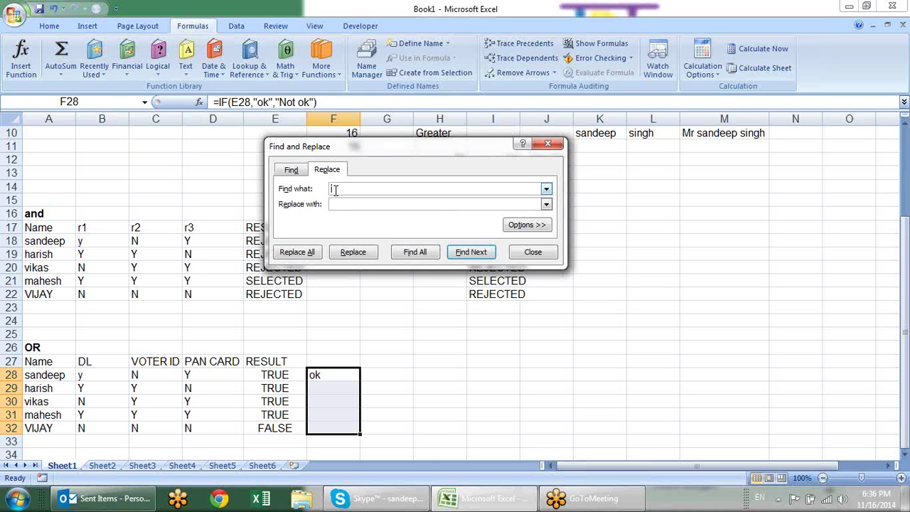
{"action": "left_click_drag", "start_coordinate": [332, 149], "coordinate": [449, 236]}
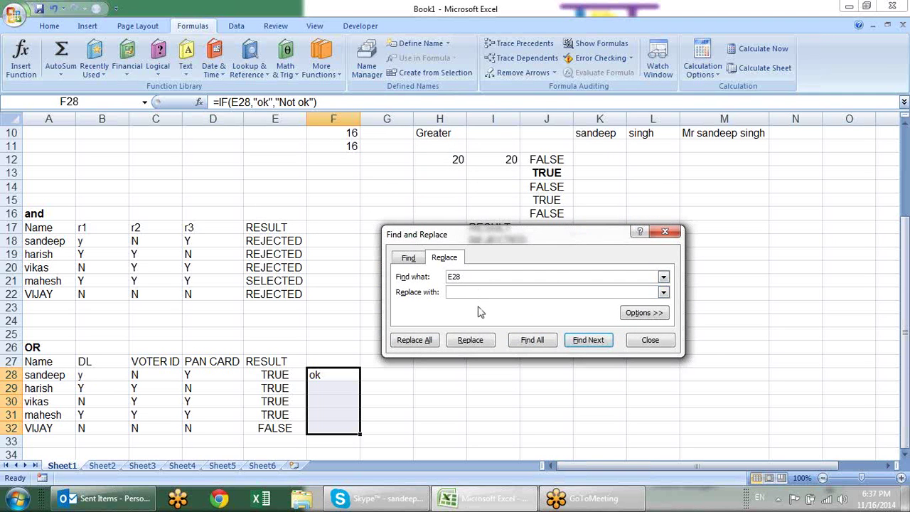
{"action": "key", "text": "ctrl+v"}
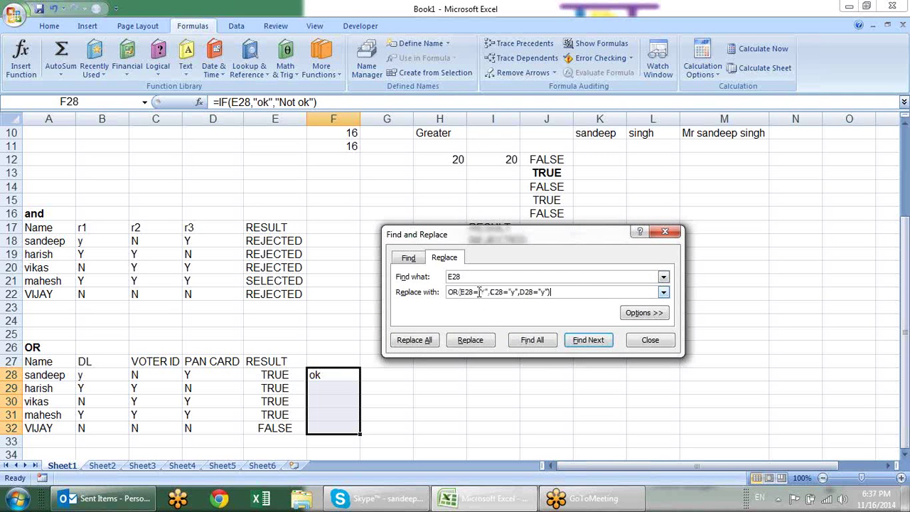
{"action": "left_click", "coordinate": [422, 341]}
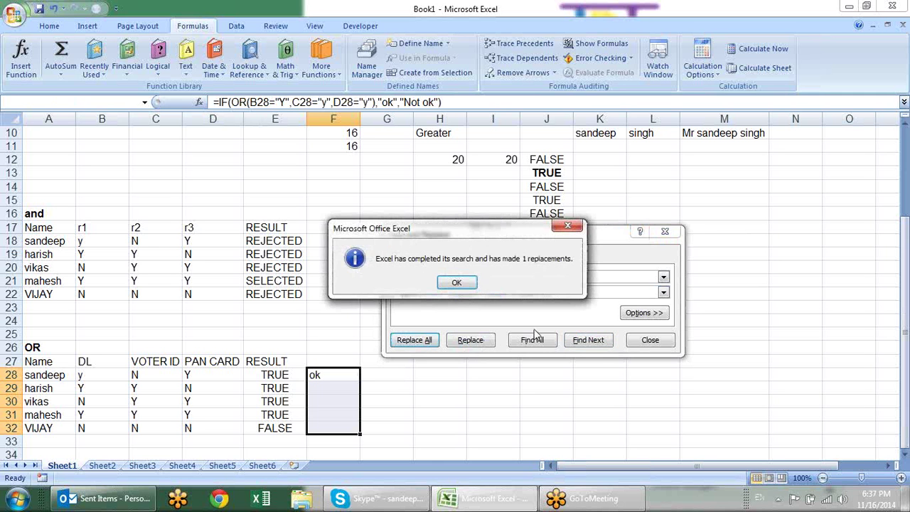
{"action": "left_click", "coordinate": [483, 286]}
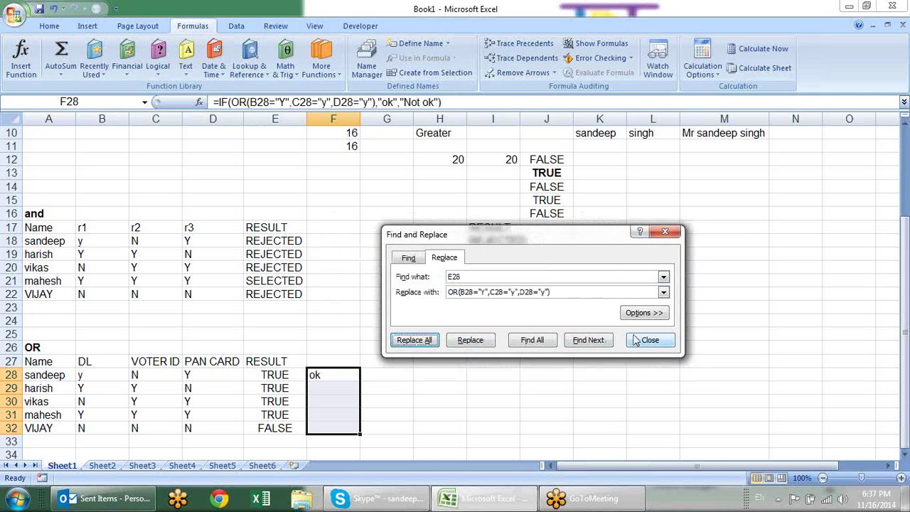
{"action": "left_click", "coordinate": [630, 344]}
{"action": "double_click", "coordinate": [352, 377]}
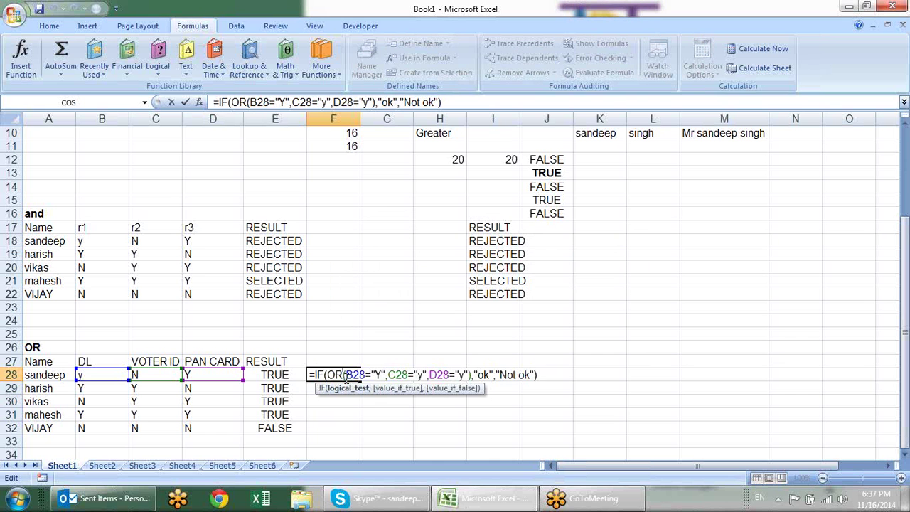
- Fill the IF(OR) formula down to F32 and move it into E28:E32, leaving column F empty
{"action": "key", "text": "Escape"}
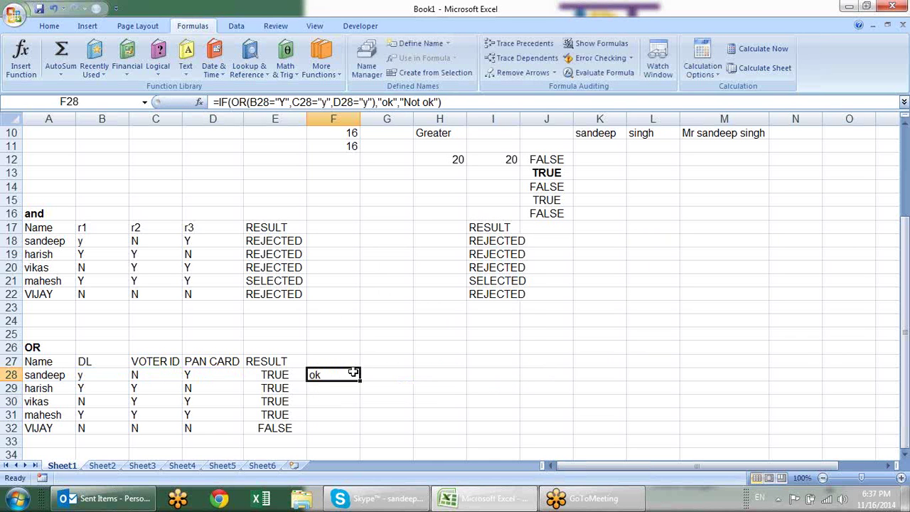
{"action": "double_click", "coordinate": [360, 380]}
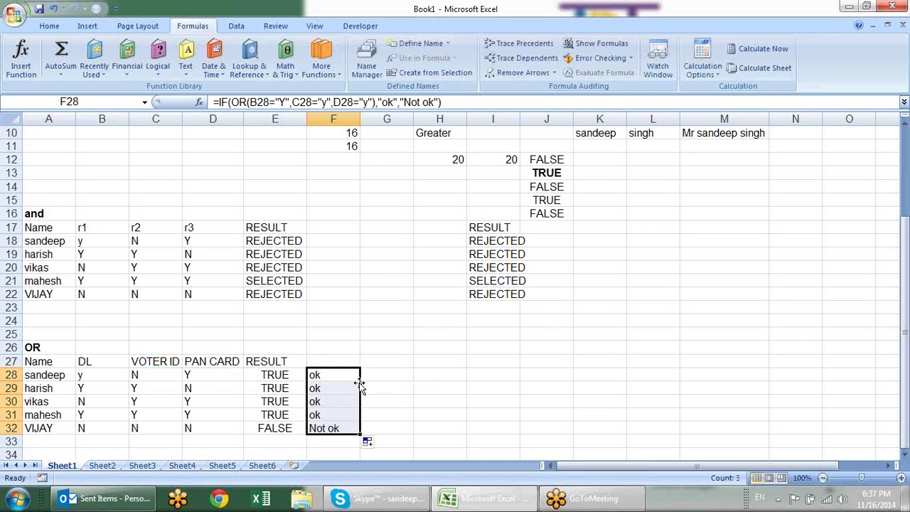
{"action": "key", "text": "ctrl+c"}
{"action": "left_click", "coordinate": [281, 371]}
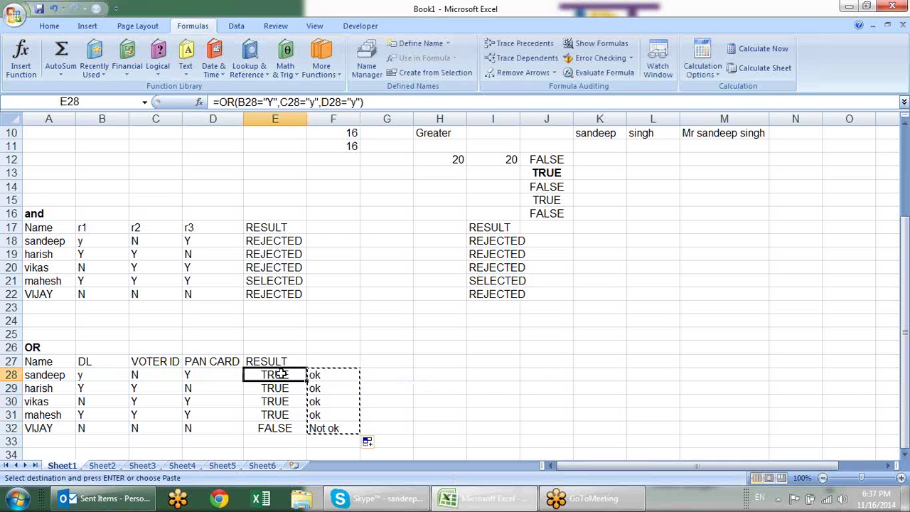
{"action": "key", "text": "Return"}
{"action": "left_click", "coordinate": [337, 400]}
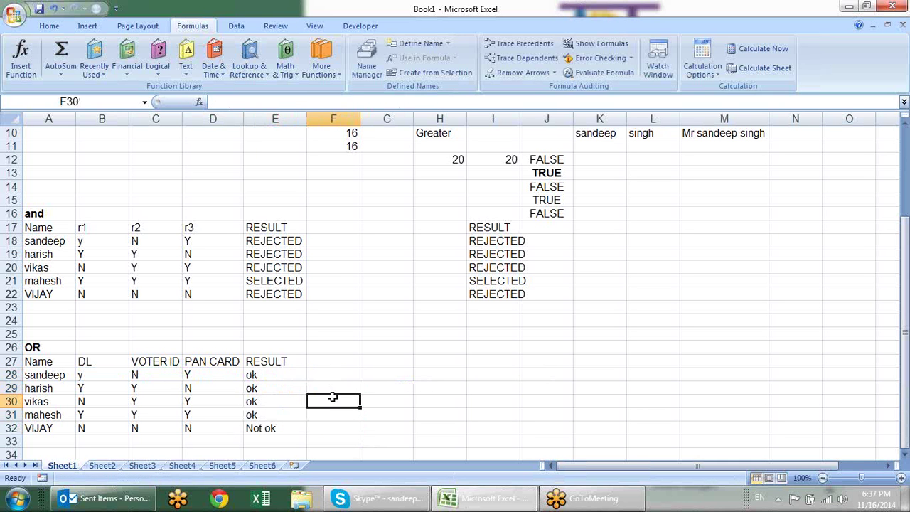
{"action": "left_click", "coordinate": [283, 376]}
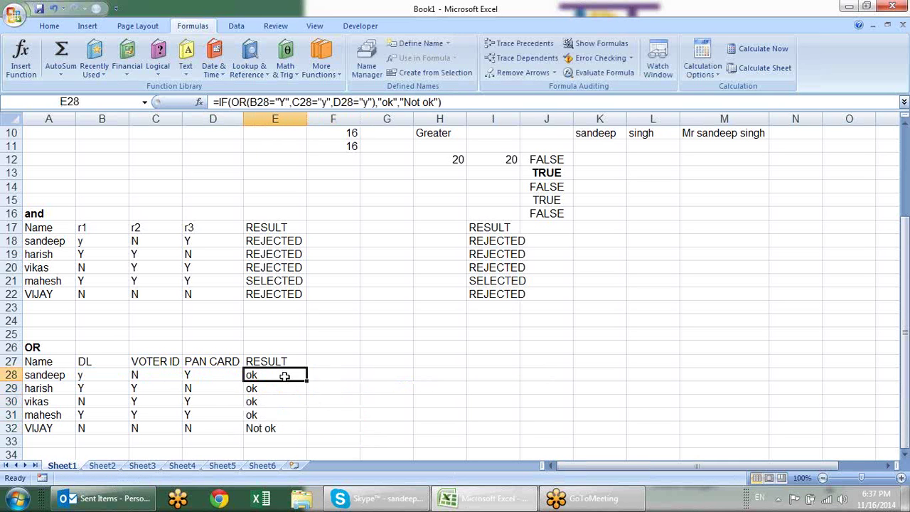
{"action": "left_click", "coordinate": [37, 344]}
{"action": "left_click", "coordinate": [53, 361]}
{"action": "left_click", "coordinate": [328, 374]}
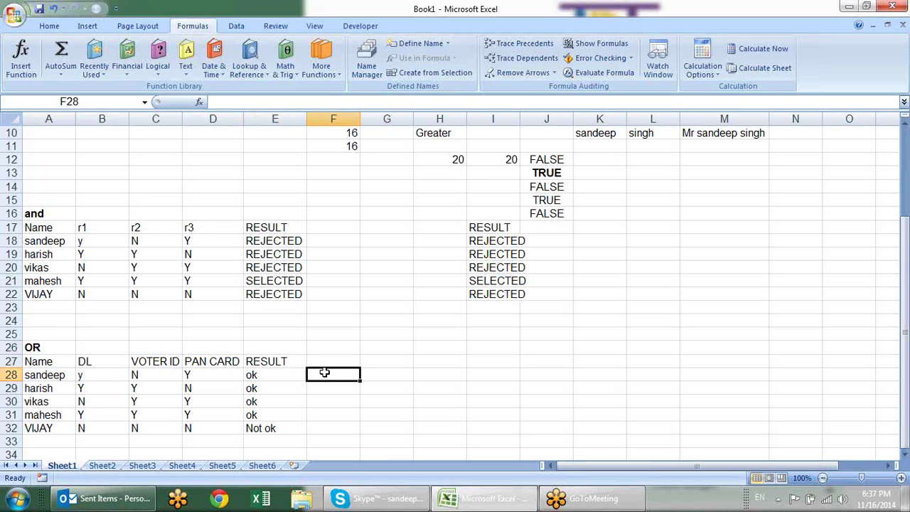
- Point out the AND and OR tables, then select A27:D32 without the RESULT column
{"action": "scroll", "coordinate": [324, 373], "scroll_direction": "down", "scroll_amount": 3}
{"action": "scroll", "coordinate": [399, 354], "scroll_direction": "up", "scroll_amount": 3}
{"action": "scroll", "coordinate": [402, 335], "scroll_direction": "down", "scroll_amount": 1}
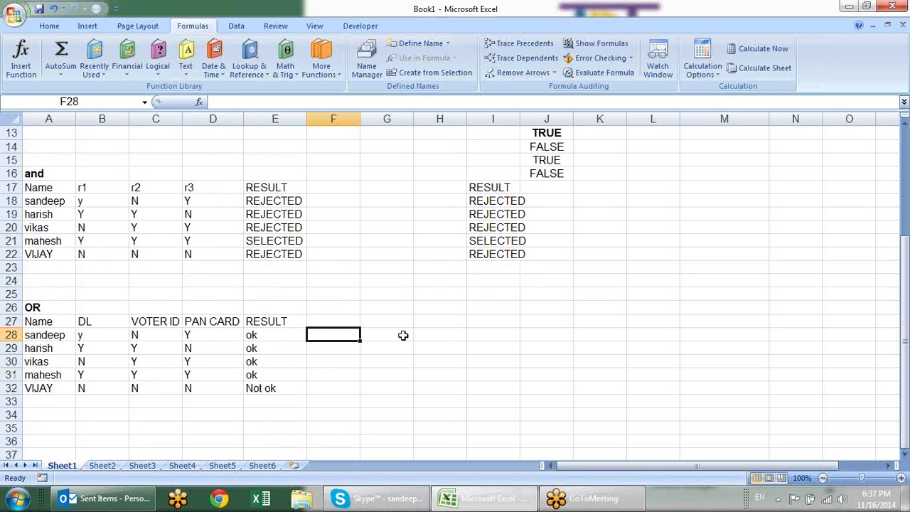
{"action": "left_click", "coordinate": [61, 170]}
{"action": "left_click", "coordinate": [44, 307]}
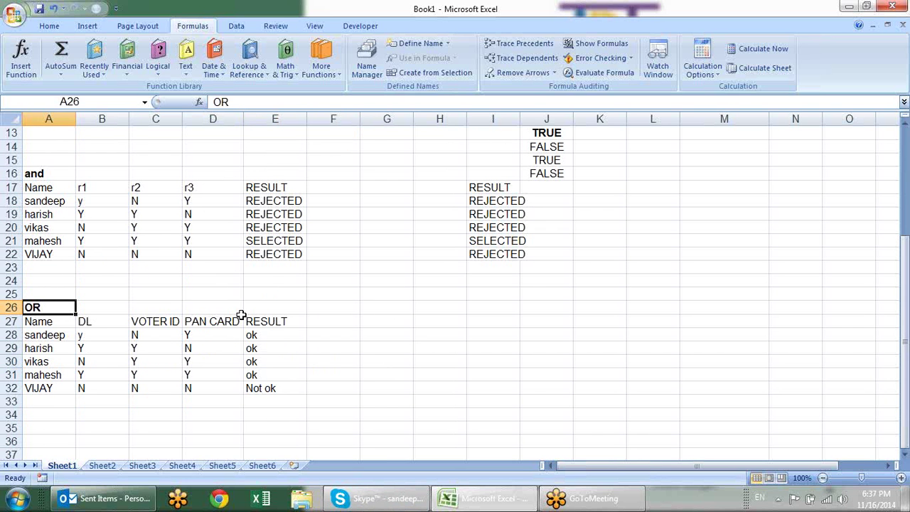
{"action": "left_click_drag", "start_coordinate": [66, 188], "coordinate": [265, 220]}
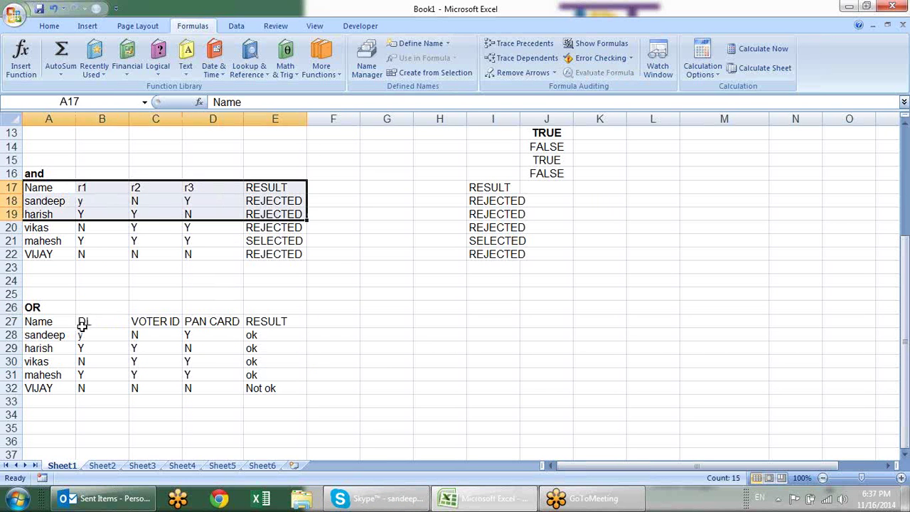
{"action": "mouse_move", "coordinate": [82, 323]}
{"action": "left_mouse_down"}
{"action": "mouse_move", "coordinate": [271, 371]}
{"action": "mouse_move", "coordinate": [235, 365]}
{"action": "left_mouse_up"}
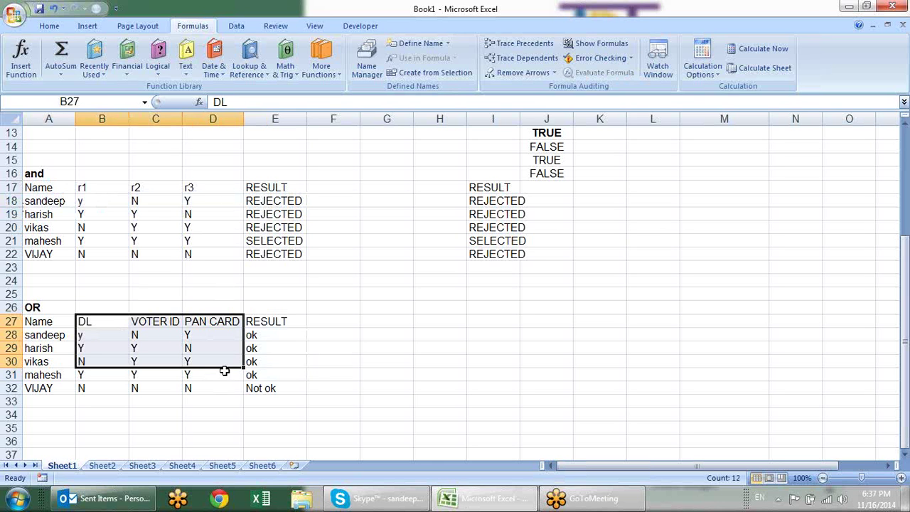
{"action": "left_click", "coordinate": [291, 398]}
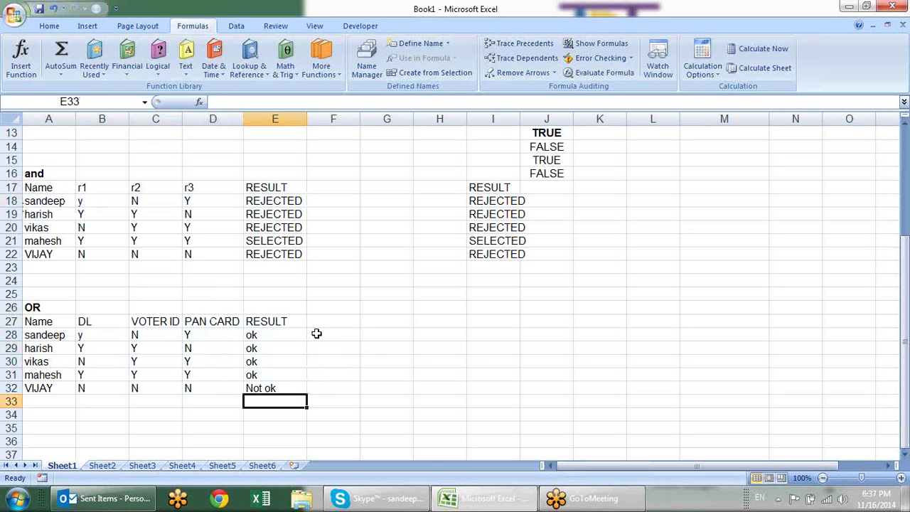
{"action": "left_click_drag", "start_coordinate": [58, 323], "coordinate": [210, 387]}
- Copy the Name to PAN CARD block and paste it at A37
{"action": "key", "text": "ctrl+c"}
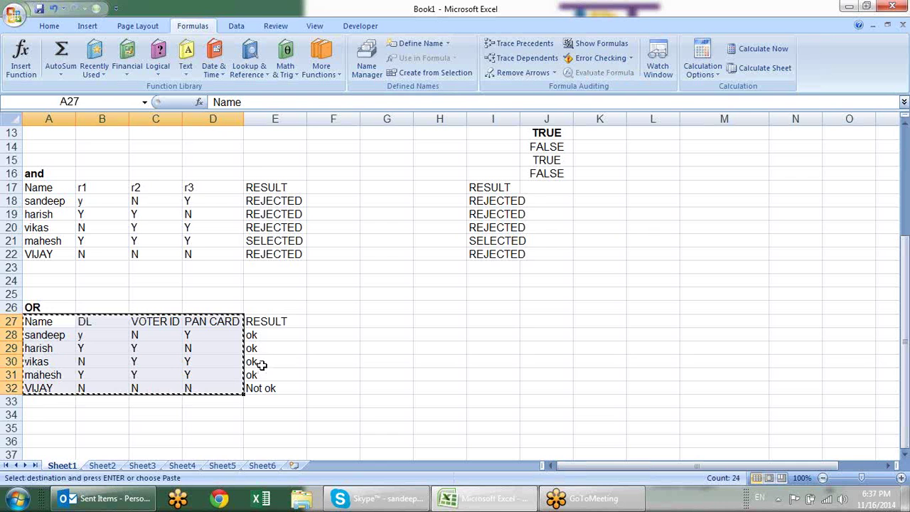
{"action": "scroll", "coordinate": [143, 292], "scroll_direction": "down", "scroll_amount": 4}
{"action": "left_click", "coordinate": [68, 293]}
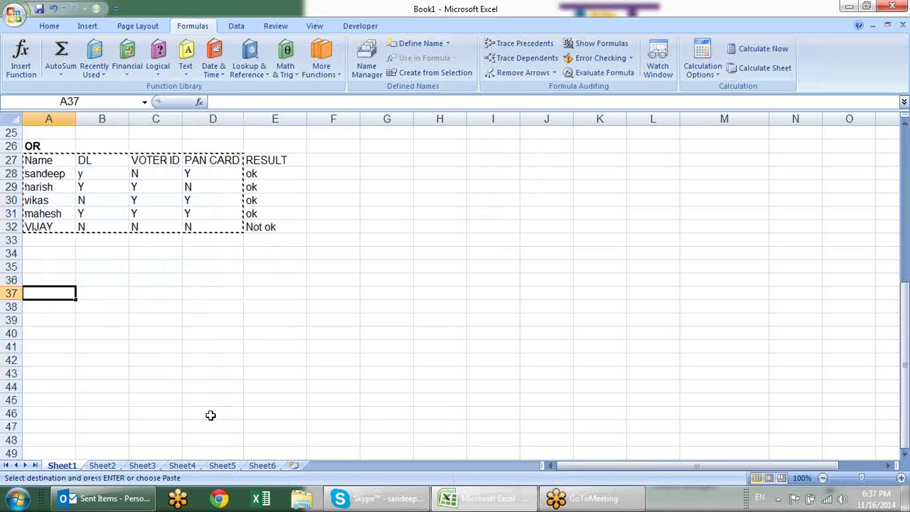
{"action": "key", "text": "ctrl+v"}
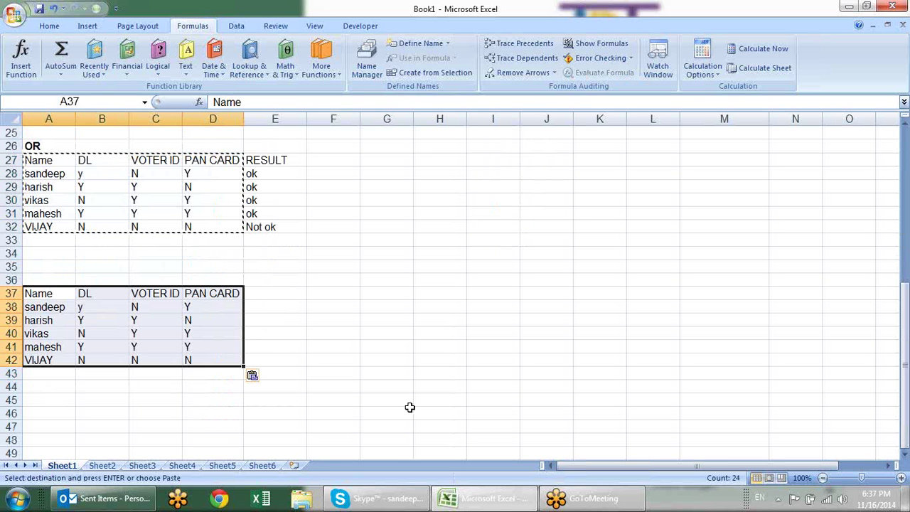
{"action": "left_click", "coordinate": [411, 407]}
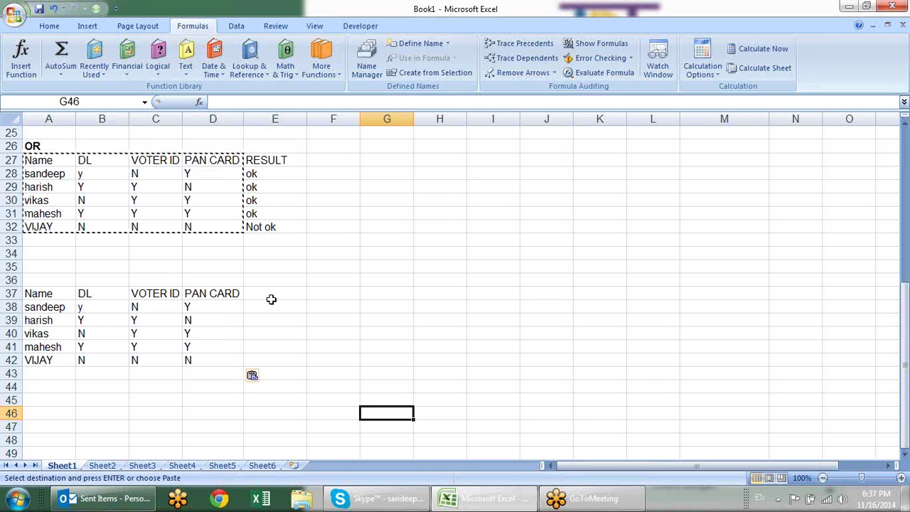
{"action": "key", "text": "Escape"}
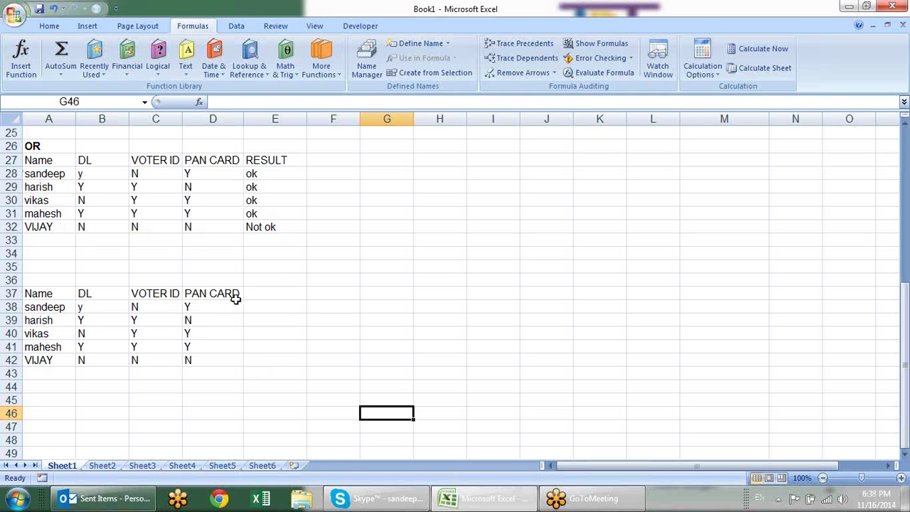
- Add an ADHAR CARD header in E37 and autofit column E to it
{"action": "left_click", "coordinate": [250, 297]}
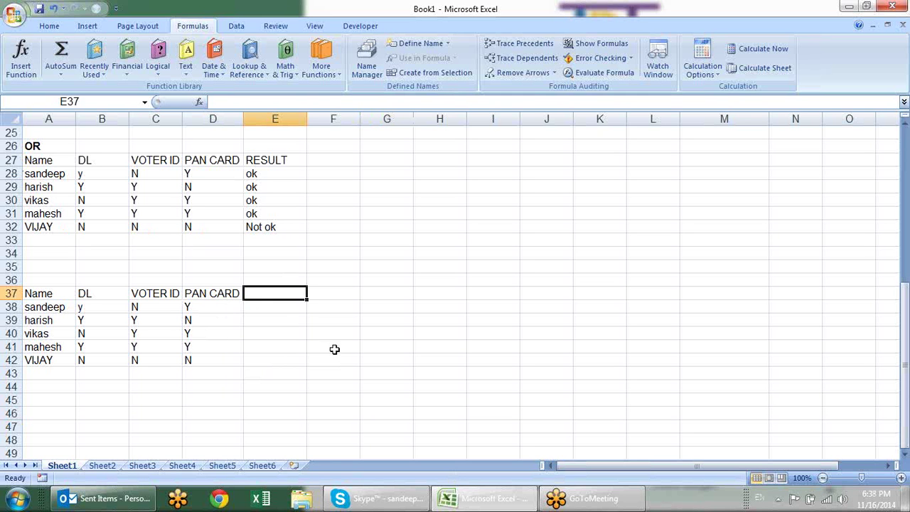
{"action": "type", "text": "adH"}
{"action": "key", "text": "BackSpace"}
{"action": "key", "text": "BackSpace"}
{"action": "key", "text": "BackSpace"}
{"action": "type", "text": "A"}
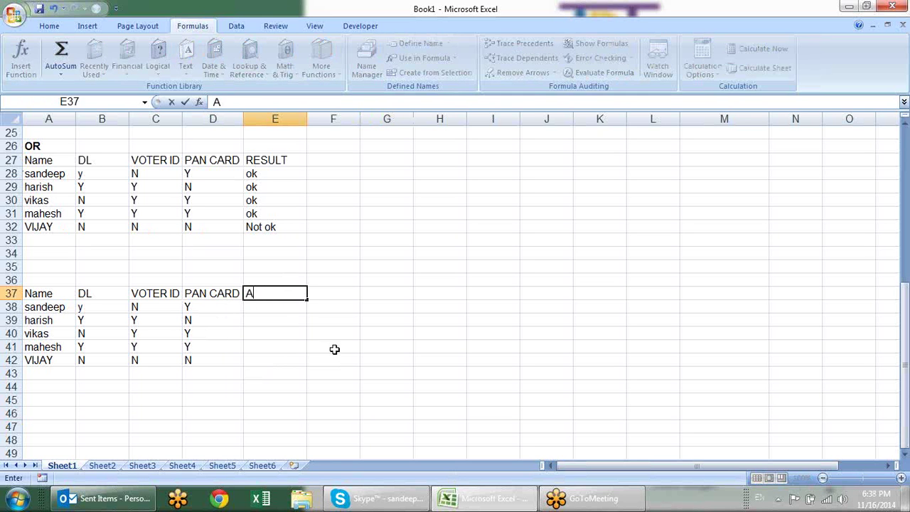
{"action": "type", "text": "DHAR CARD"}
{"action": "key", "text": "Return"}
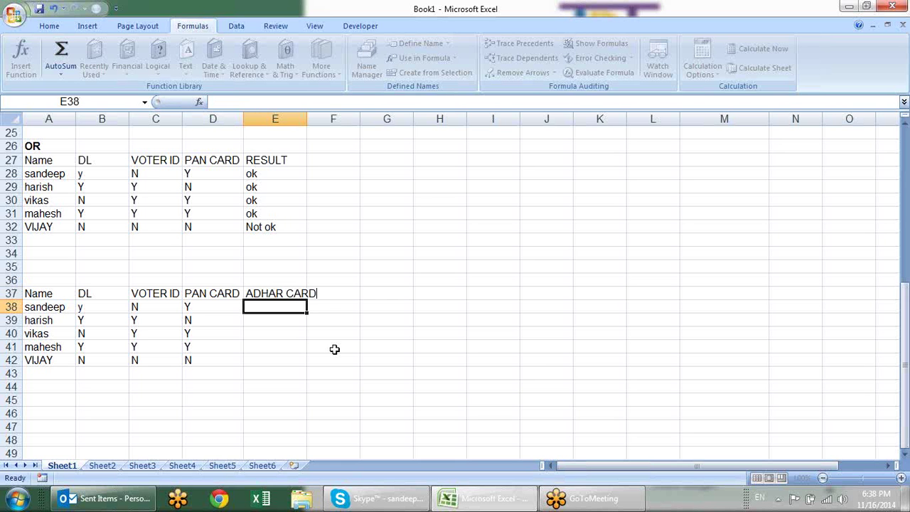
{"action": "double_click", "coordinate": [307, 113]}
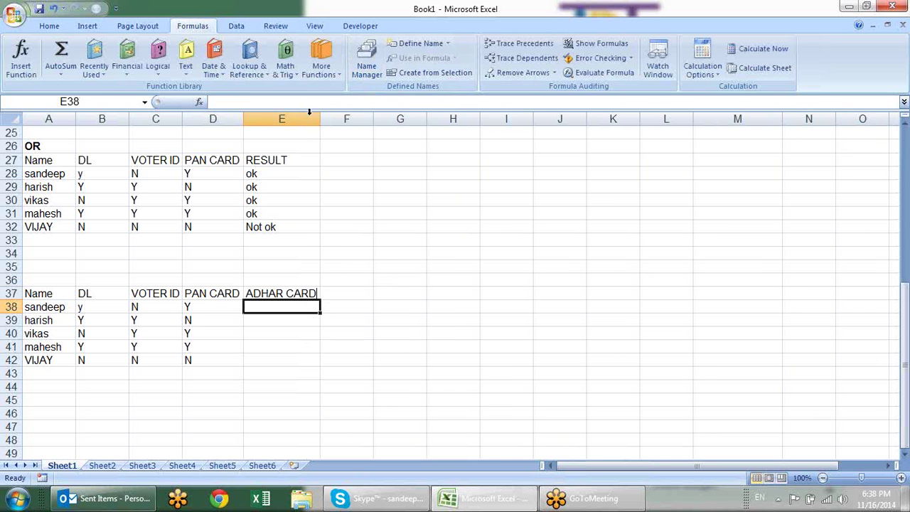
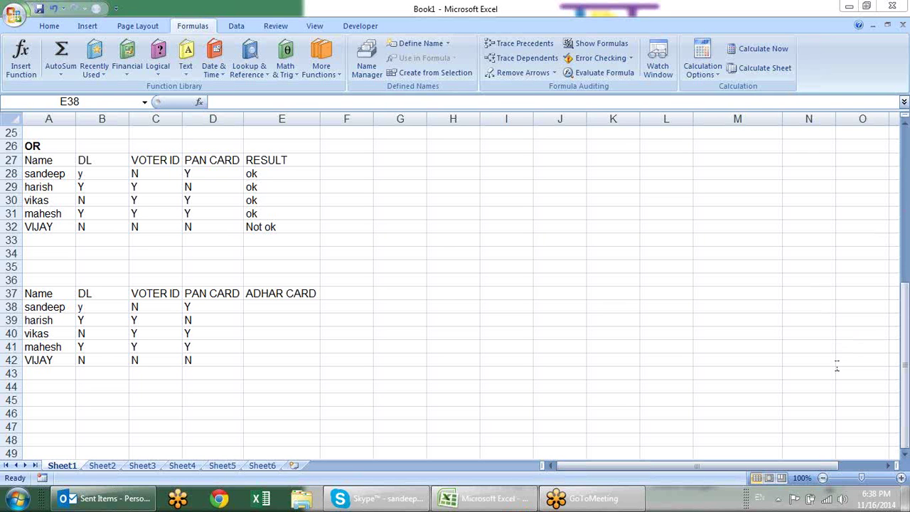
- Fill B36:C42 yellow and apply All Borders to every cell
{"action": "left_click", "coordinate": [302, 307]}
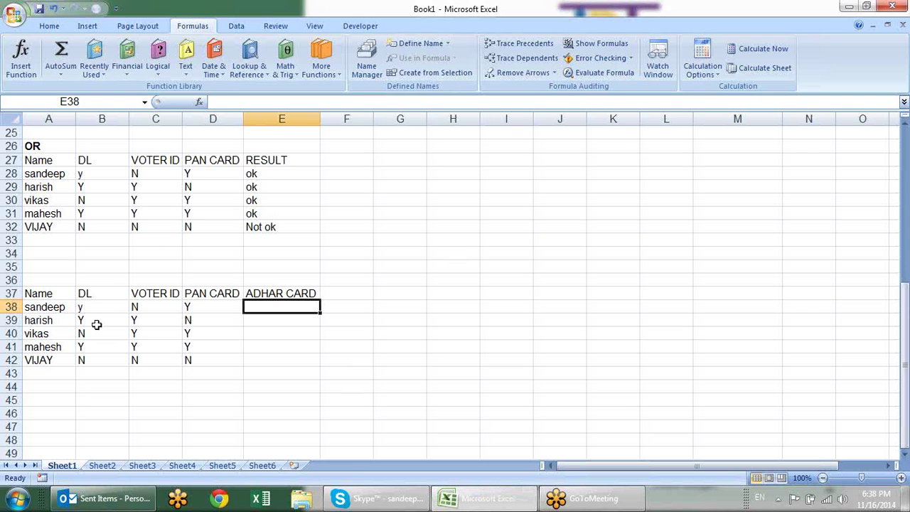
{"action": "left_click_drag", "start_coordinate": [106, 277], "coordinate": [156, 278]}
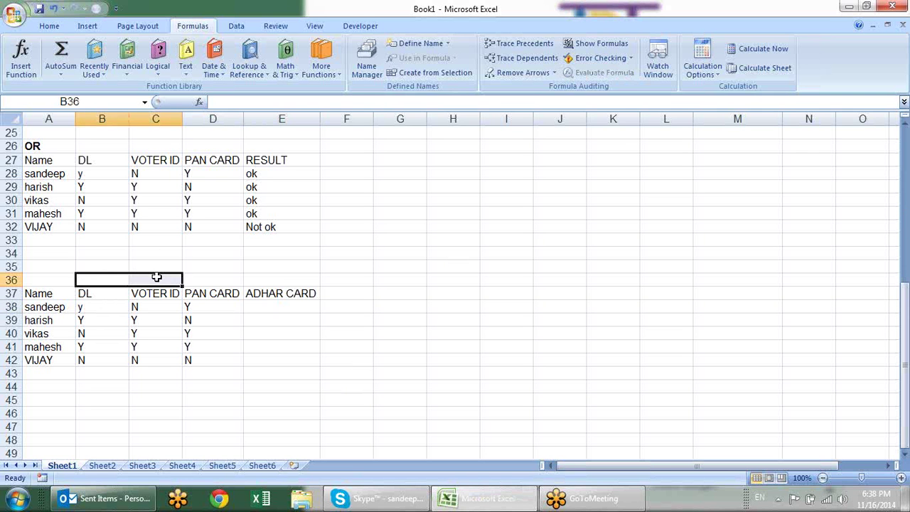
{"action": "key", "text": "alt+h"}
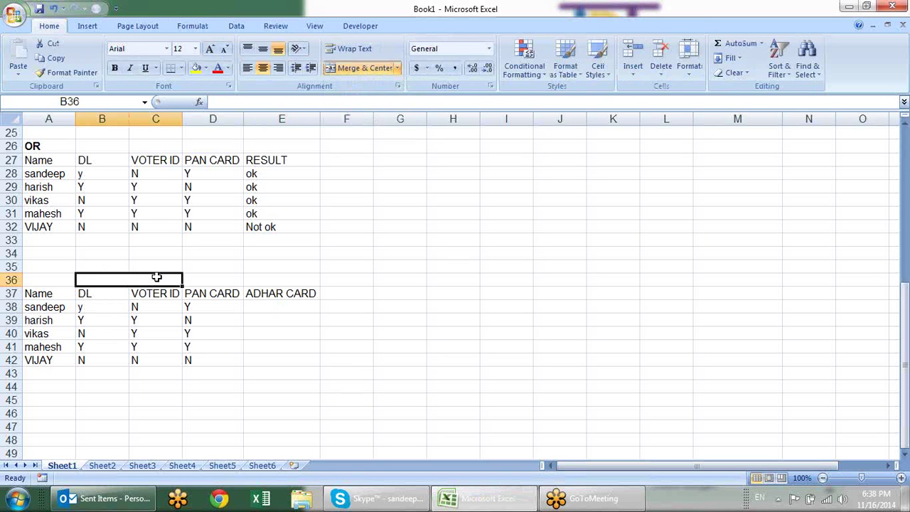
{"action": "mouse_move", "coordinate": [114, 282]}
{"action": "left_mouse_down"}
{"action": "mouse_move", "coordinate": [145, 328]}
{"action": "mouse_move", "coordinate": [147, 355]}
{"action": "left_mouse_up"}
{"action": "left_click", "coordinate": [196, 68]}
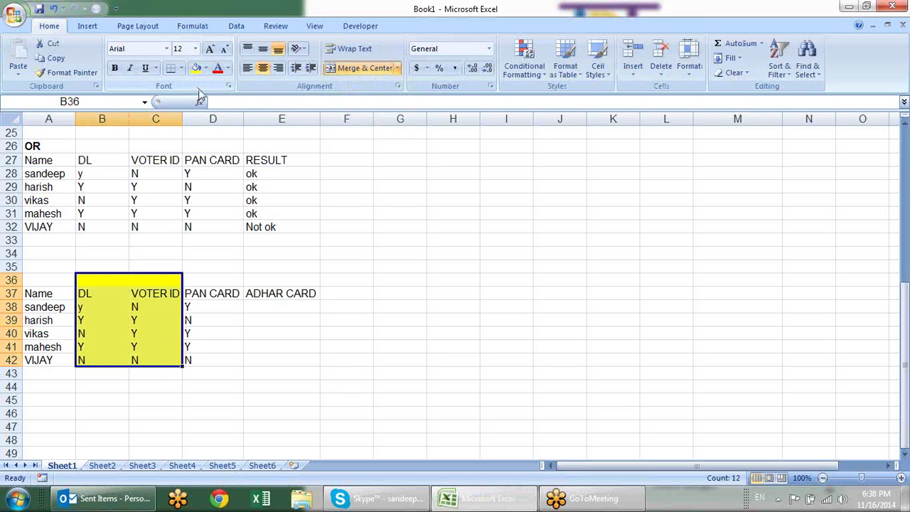
{"action": "left_click", "coordinate": [181, 68]}
{"action": "left_click", "coordinate": [277, 160]}
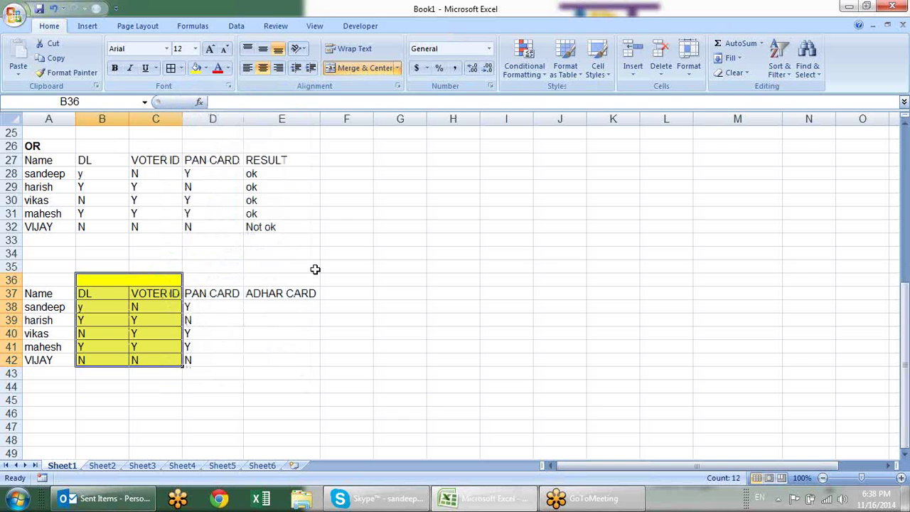
- Merge and center B36:C36 and type the heading 'ADDRESS PROF'
{"action": "left_click", "coordinate": [163, 281]}
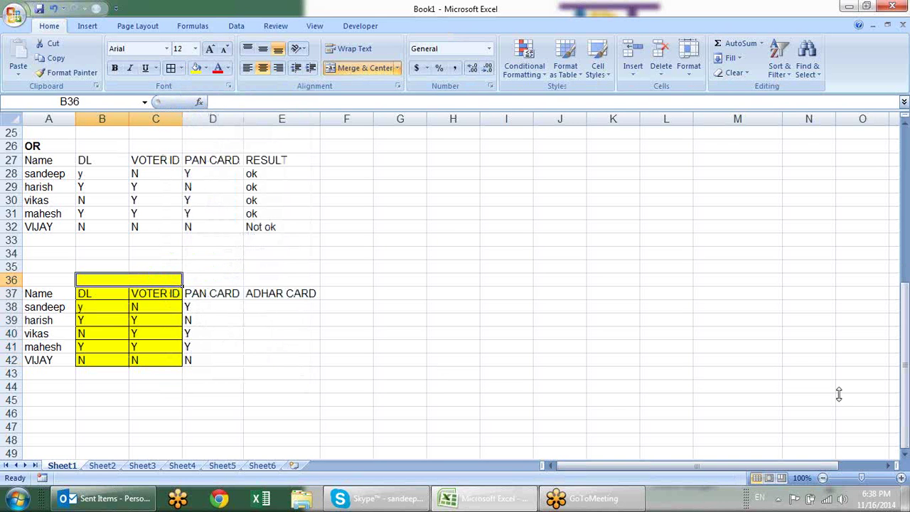
{"action": "type", "text": "aDD"}
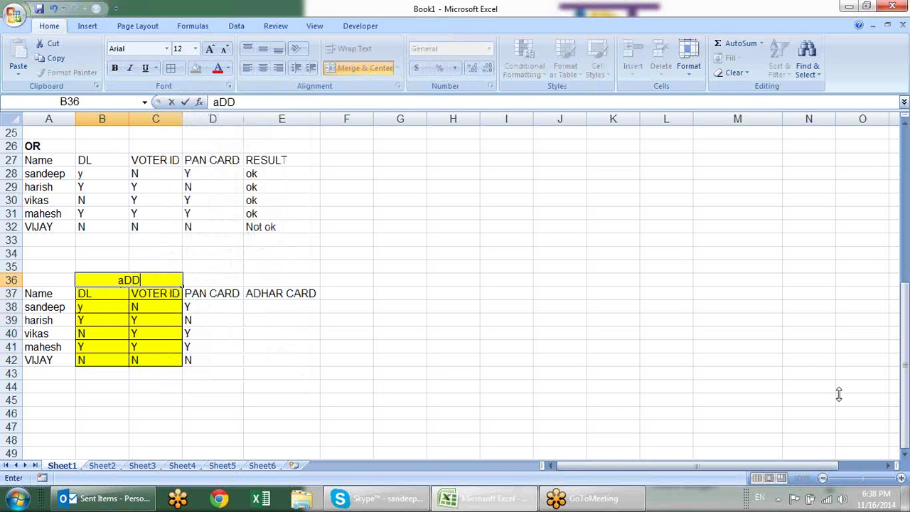
{"action": "type", "text": "R"}
{"action": "key", "text": "BackSpace"}
{"action": "key", "text": "BackSpace"}
{"action": "key", "text": "BackSpace"}
{"action": "type", "text": "D"}
{"action": "type", "text": "DRESS "}
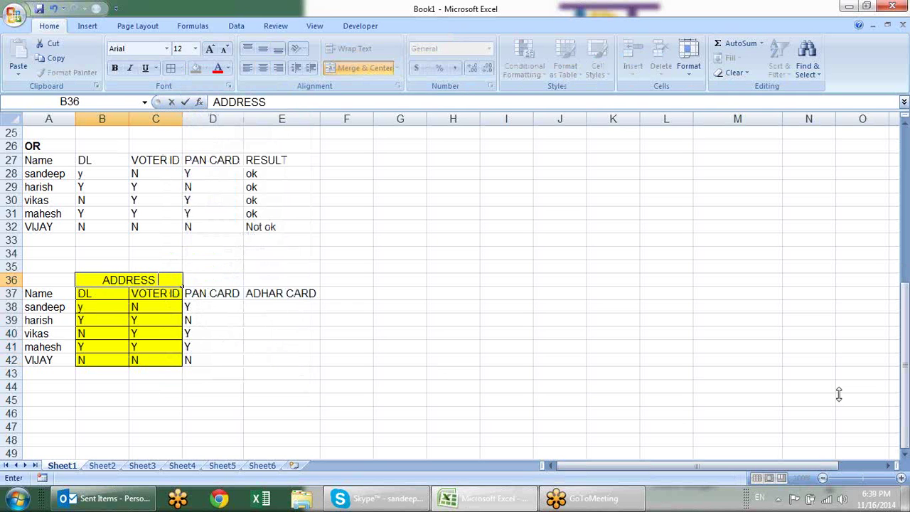
{"action": "type", "text": "PROF"}
{"action": "key", "text": "Tab"}
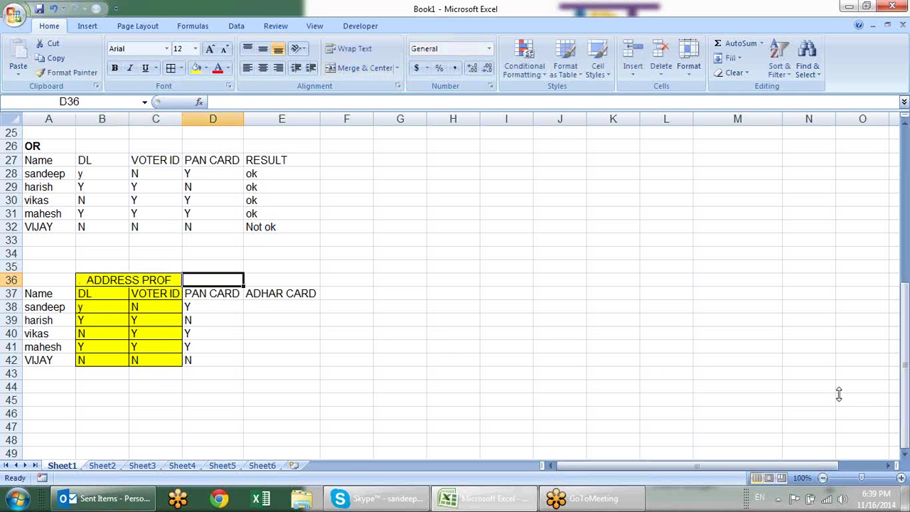
- Merge and center D36:E36 and enter the heading 'ID PROF'
{"action": "key", "text": "shift+Right"}
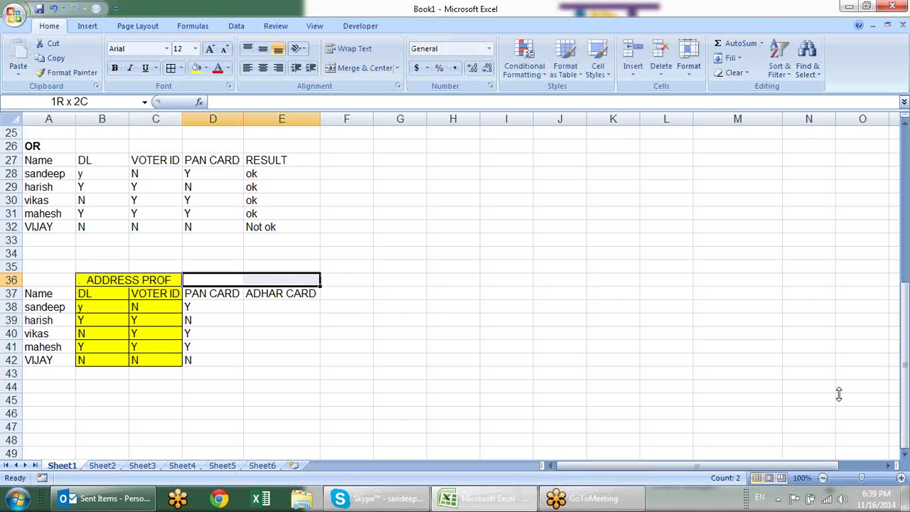
{"action": "key", "text": "shift+Down"}
{"action": "key", "text": "shift+Down"}
{"action": "key", "text": "shift+Up"}
{"action": "key", "text": "shift+Up"}
{"action": "key", "text": "alt+h"}
{"action": "type", "text": "mc"}
{"action": "type", "text": "id"}
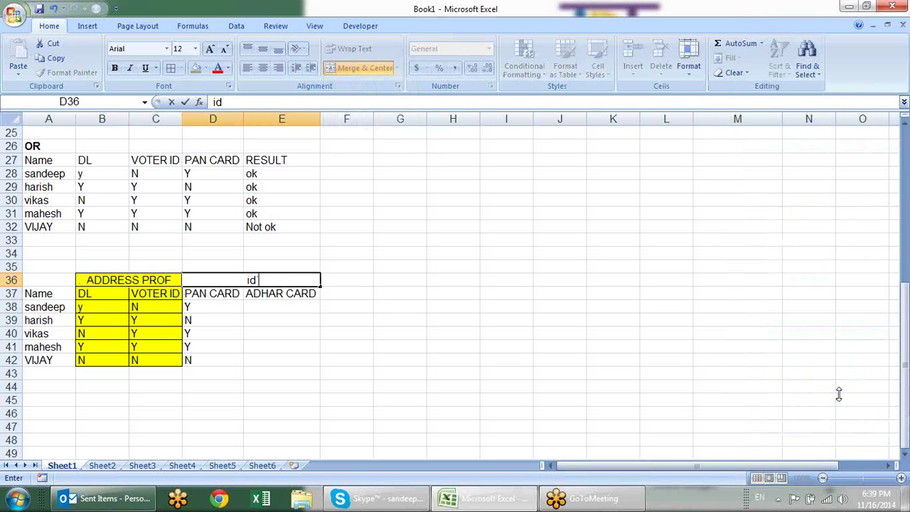
{"action": "key", "text": "BackSpace"}
{"action": "key", "text": "BackSpace"}
{"action": "type", "text": "ID PR"}
{"action": "type", "text": "OF"}
{"action": "key", "text": "Return"}
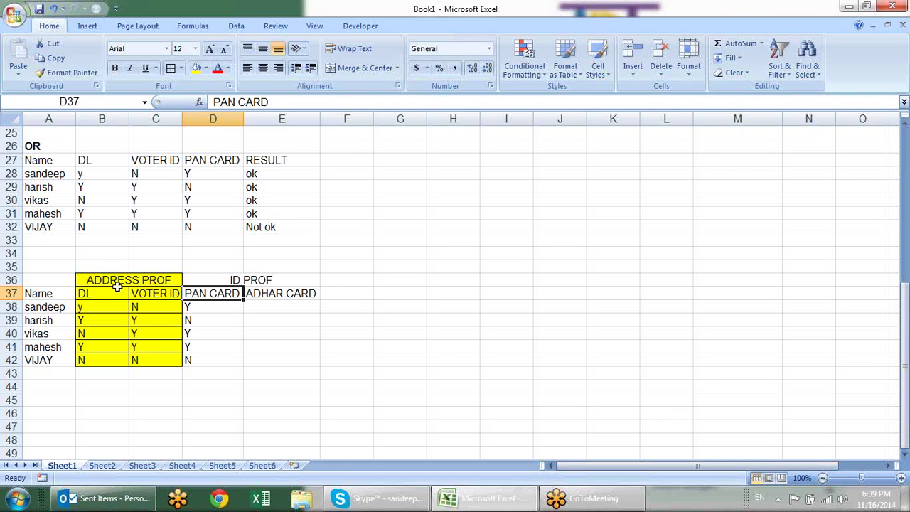
- Give D36:E42 All Borders and an orange fill
{"action": "left_click_drag", "start_coordinate": [284, 282], "coordinate": [293, 353]}
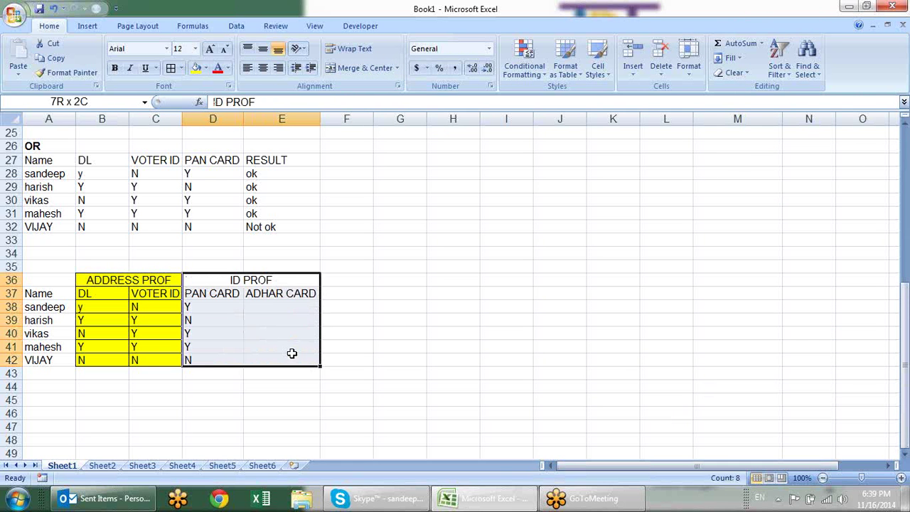
{"action": "key", "text": "alt+h"}
{"action": "key", "text": "b"}
{"action": "key", "text": "a"}
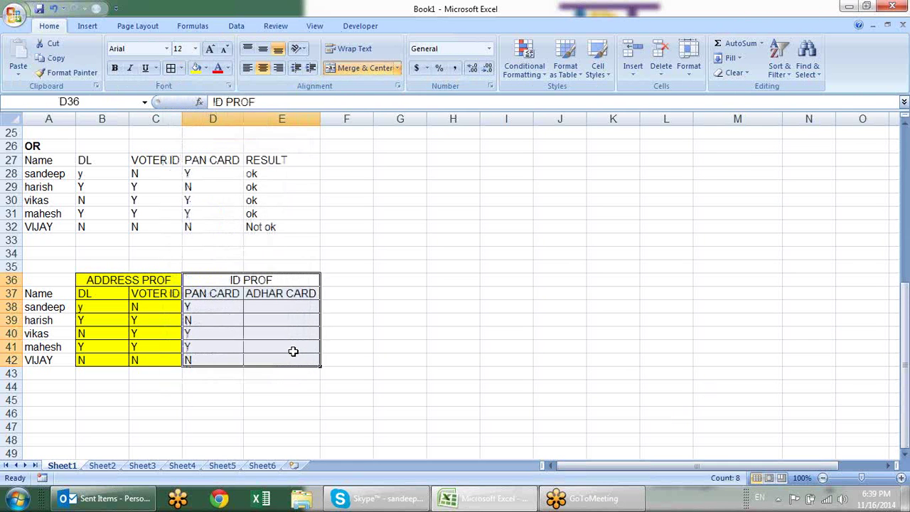
{"action": "left_click", "coordinate": [206, 67]}
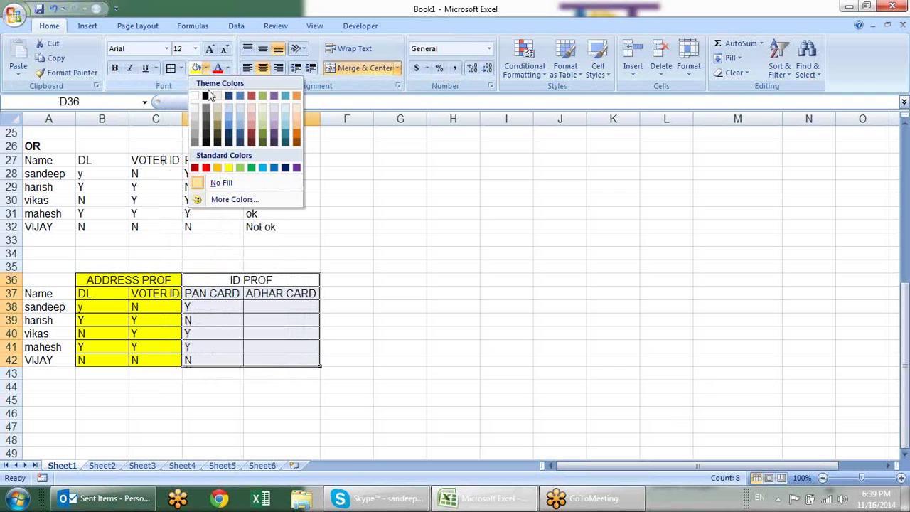
{"action": "left_click", "coordinate": [216, 168]}
{"action": "left_click", "coordinate": [419, 334]}
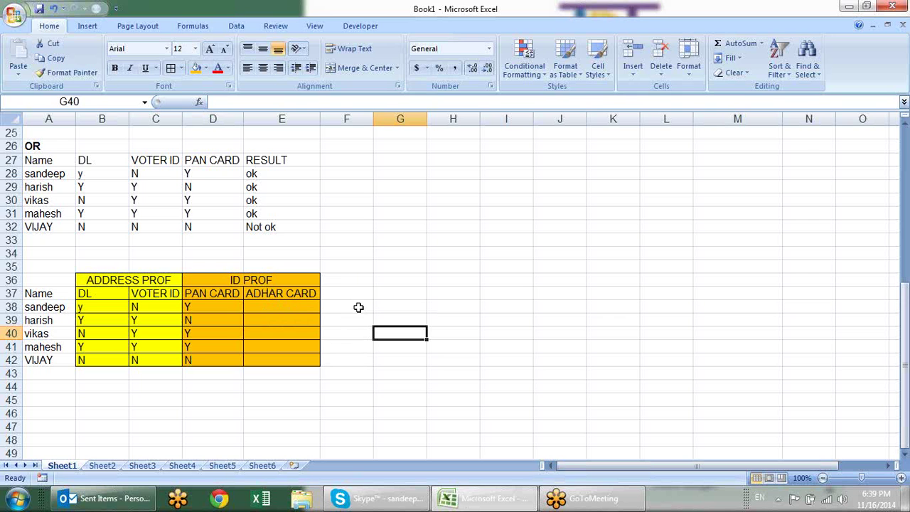
- Enter Y, N, Y, N, N under ADHAR CARD in E38:E42 and widen column F
{"action": "left_click", "coordinate": [266, 308]}
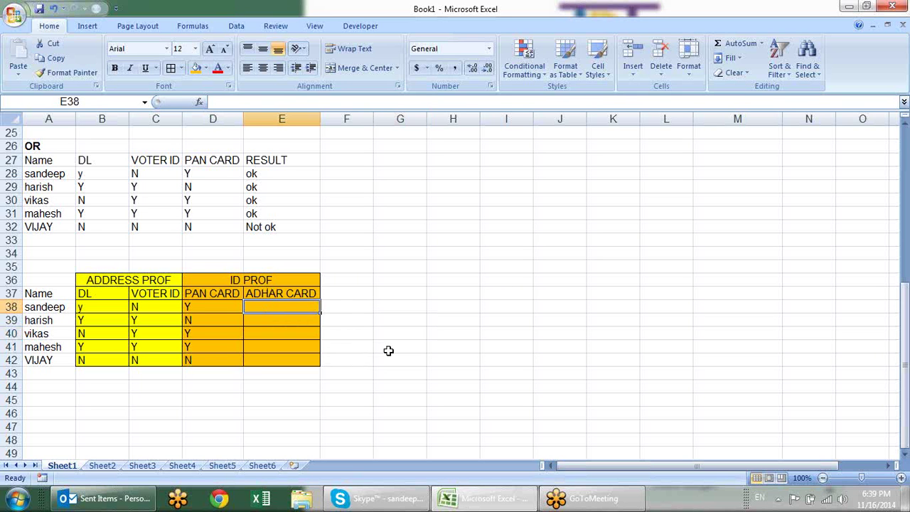
{"action": "type", "text": "Y"}
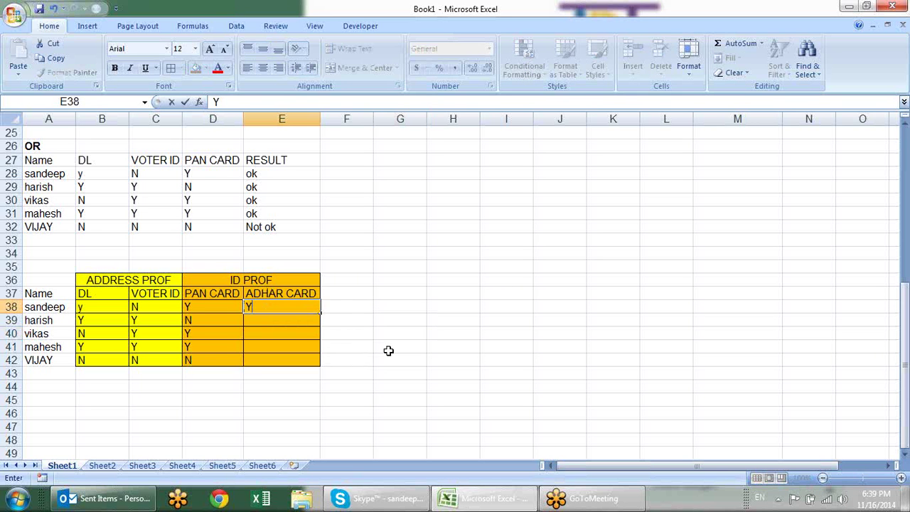
{"action": "key", "text": "Return"}
{"action": "type", "text": "N"}
{"action": "key", "text": "Return"}
{"action": "type", "text": "Y"}
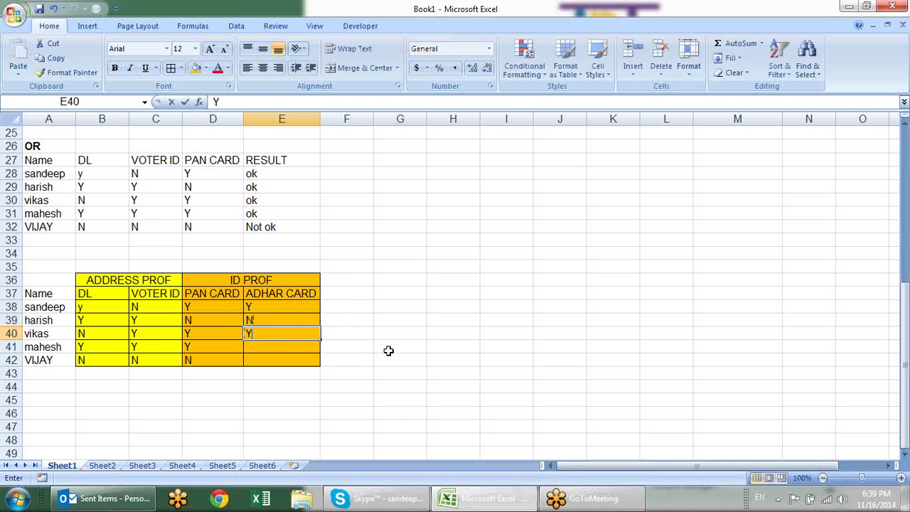
{"action": "key", "text": "Return"}
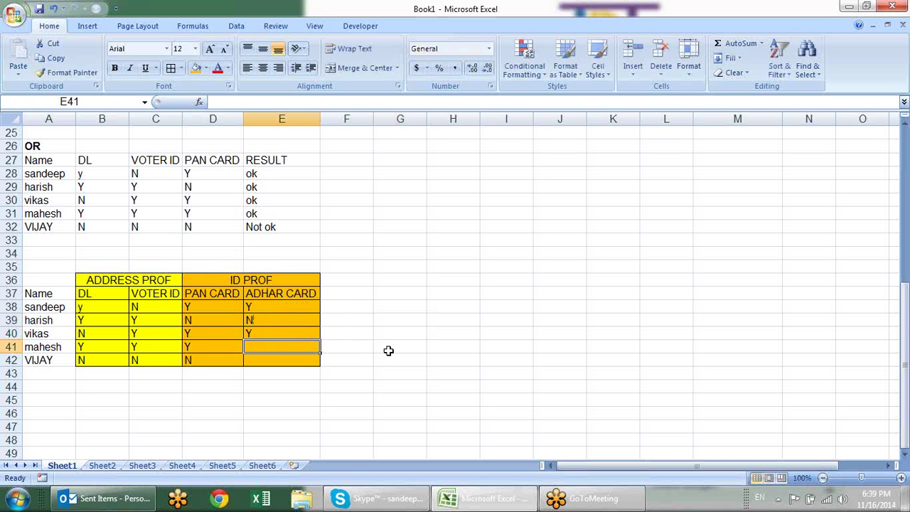
{"action": "type", "text": "N"}
{"action": "key", "text": "Return"}
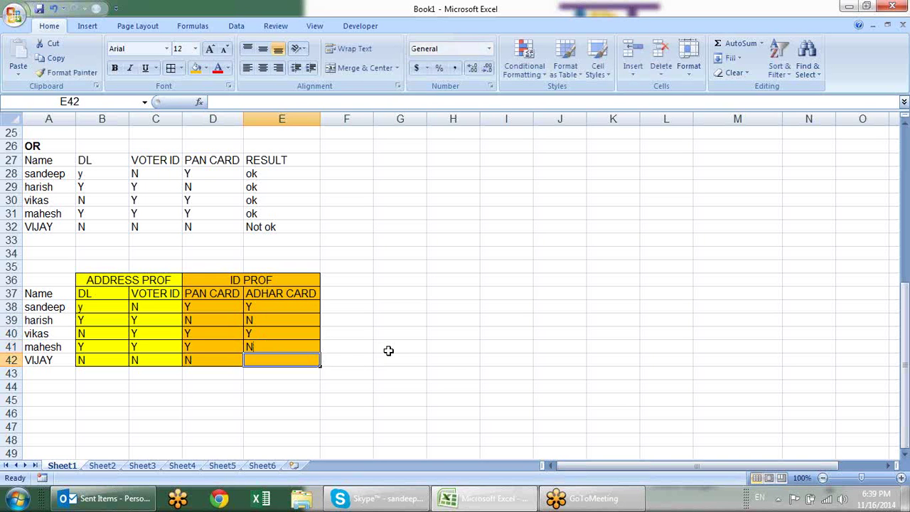
{"action": "type", "text": "N"}
{"action": "key", "text": "Return"}
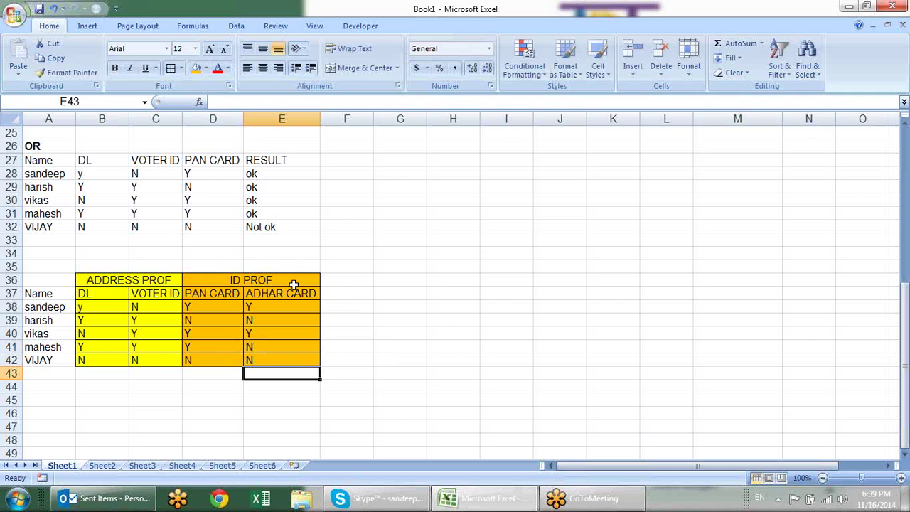
{"action": "left_click_drag", "start_coordinate": [374, 119], "coordinate": [404, 119]}
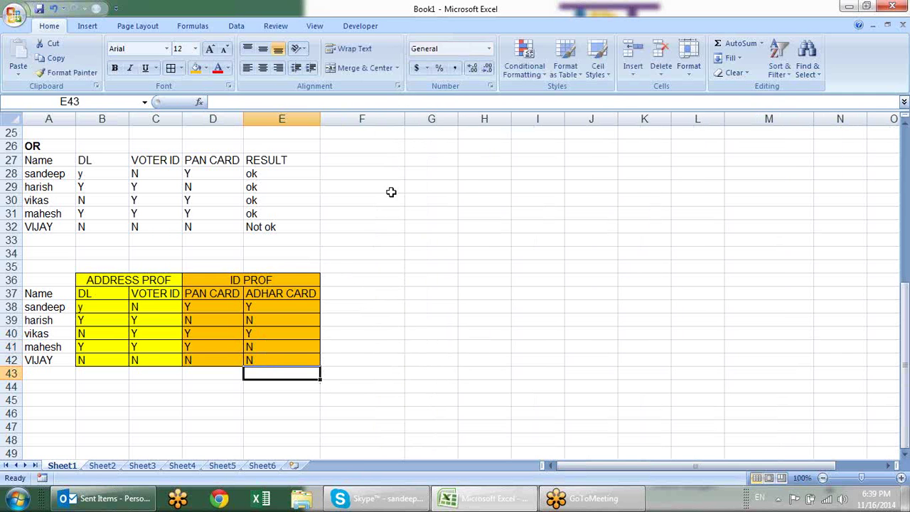
{"action": "left_click", "coordinate": [351, 278]}
{"action": "type", "text": "re"}
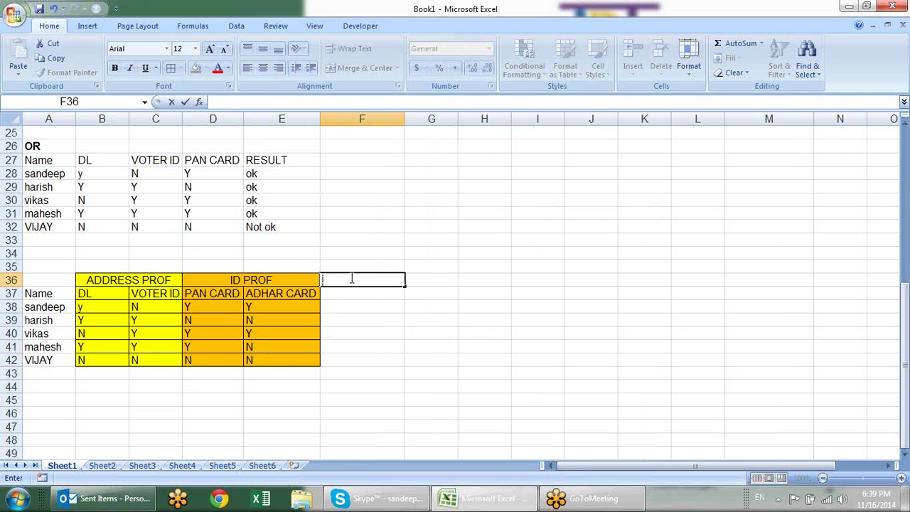
{"action": "type", "text": "RESULT"}
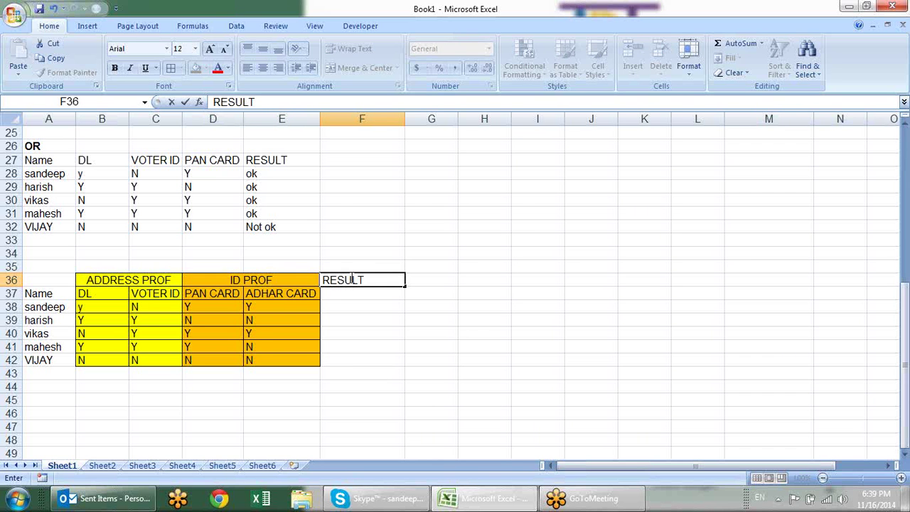
{"action": "key", "text": "Return"}
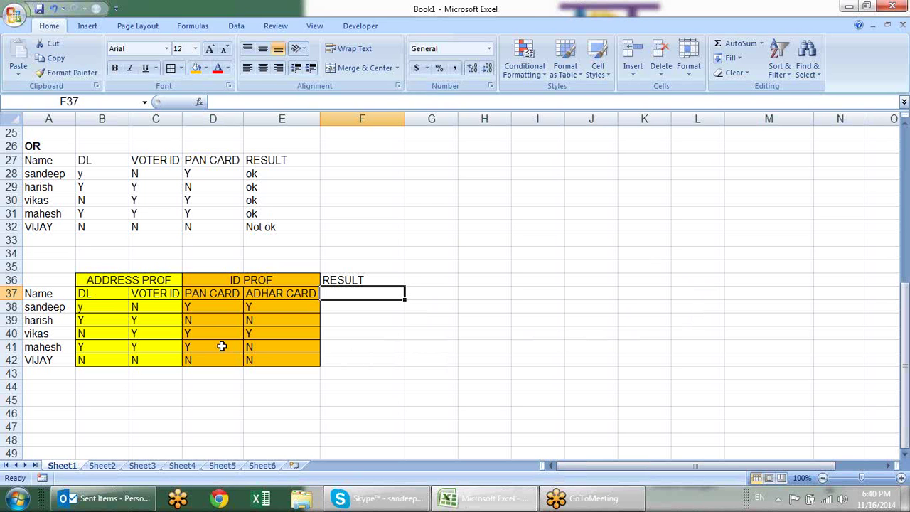
{"action": "left_click", "coordinate": [111, 292]}
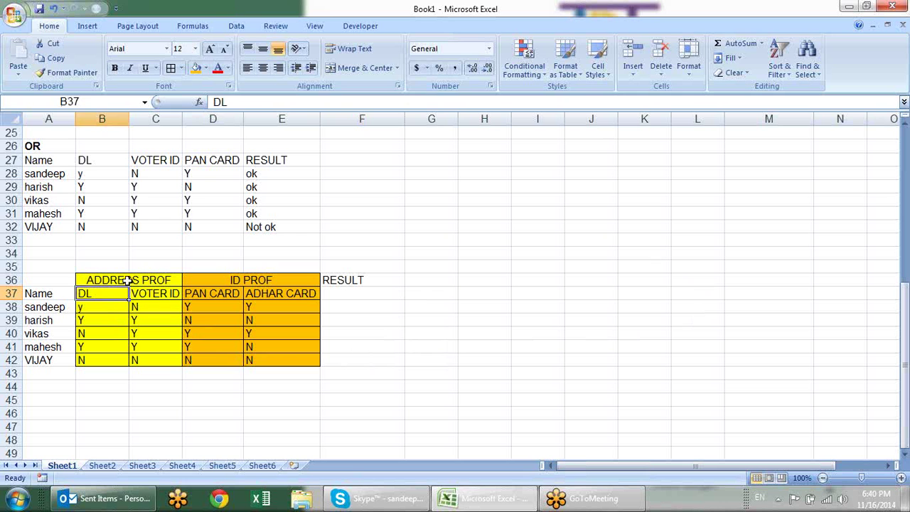
{"action": "left_click_drag", "start_coordinate": [126, 281], "coordinate": [126, 331]}
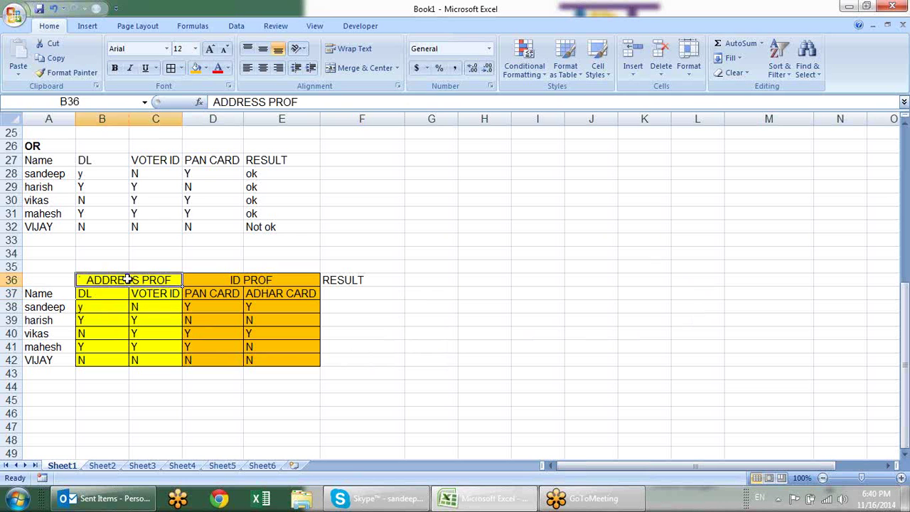
{"action": "left_click_drag", "start_coordinate": [226, 282], "coordinate": [217, 360]}
{"action": "left_click", "coordinate": [226, 295]}
{"action": "left_click", "coordinate": [279, 299]}
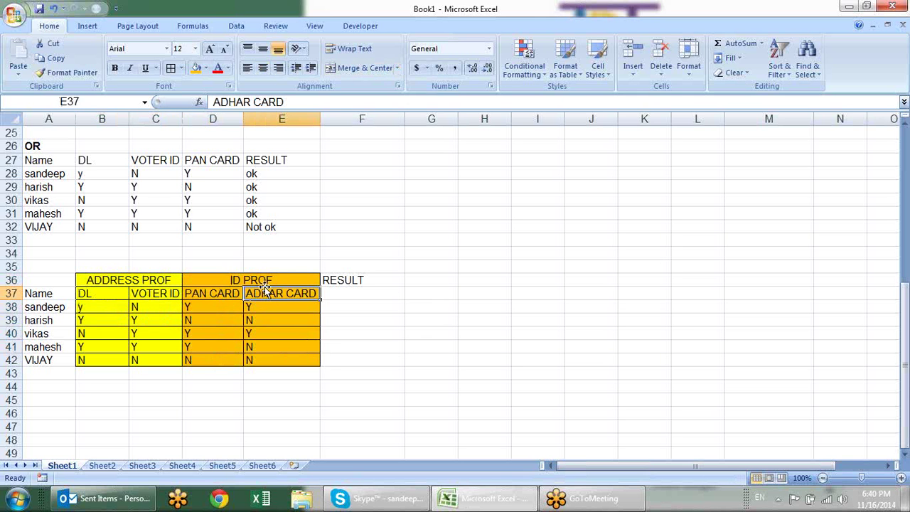
{"action": "left_click", "coordinate": [96, 293]}
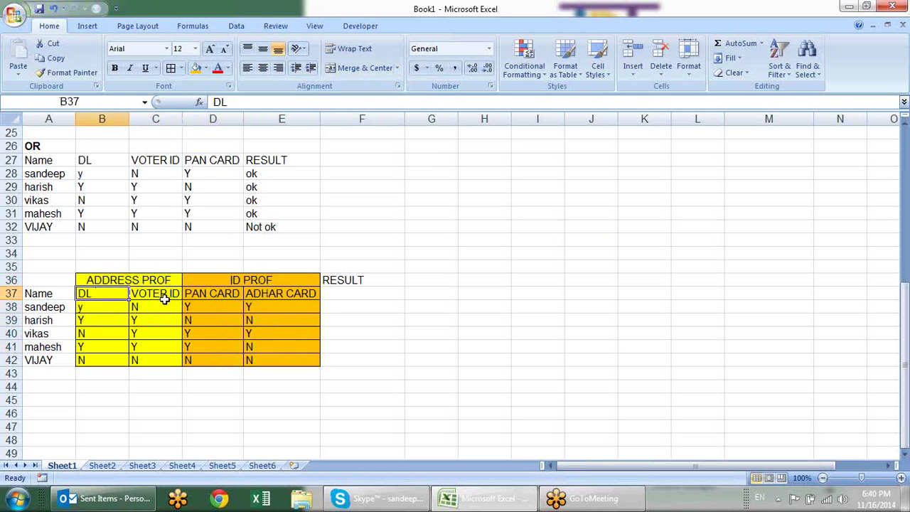
{"action": "left_click", "coordinate": [166, 297]}
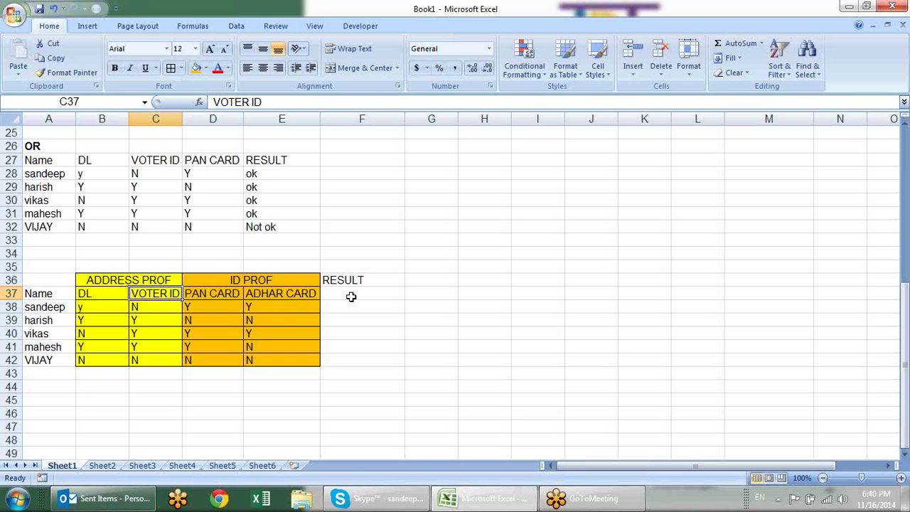
{"action": "left_click", "coordinate": [273, 302]}
{"action": "left_click", "coordinate": [207, 306]}
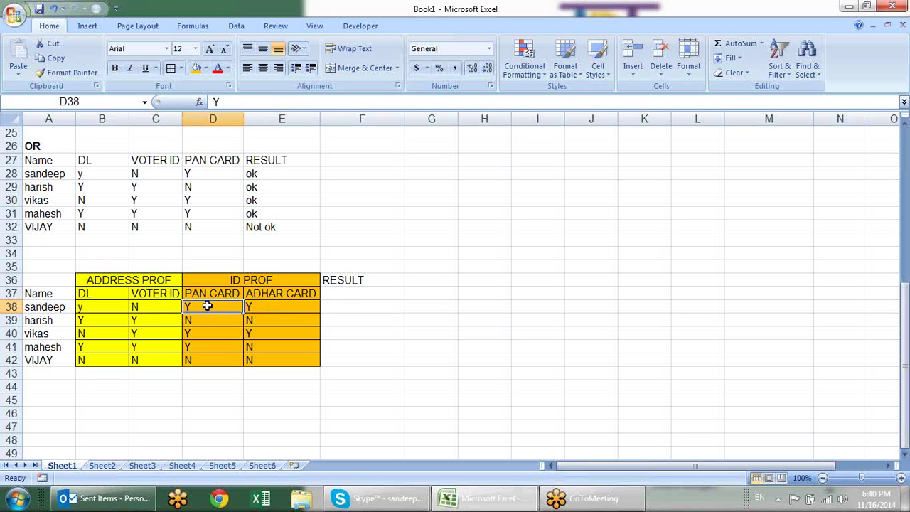
{"action": "left_click", "coordinate": [268, 317]}
{"action": "left_click", "coordinate": [235, 310]}
{"action": "left_click", "coordinate": [255, 302]}
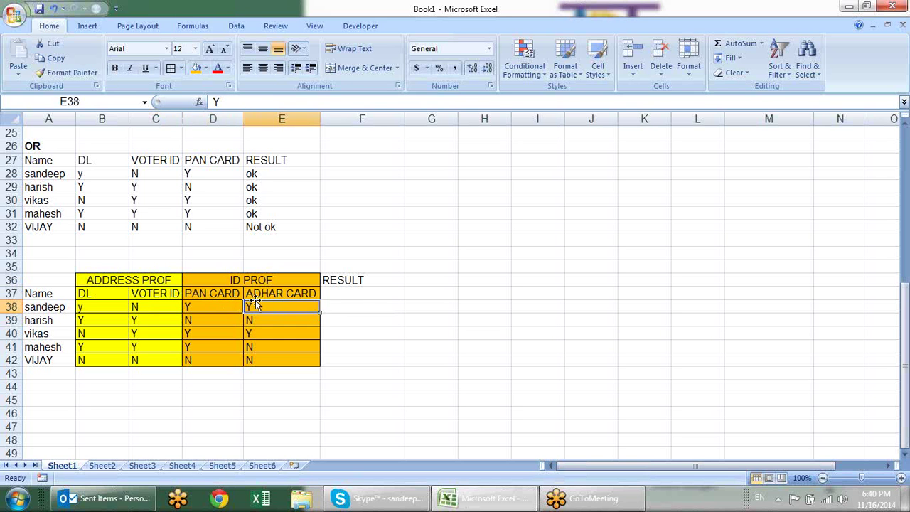
{"action": "left_click", "coordinate": [229, 301]}
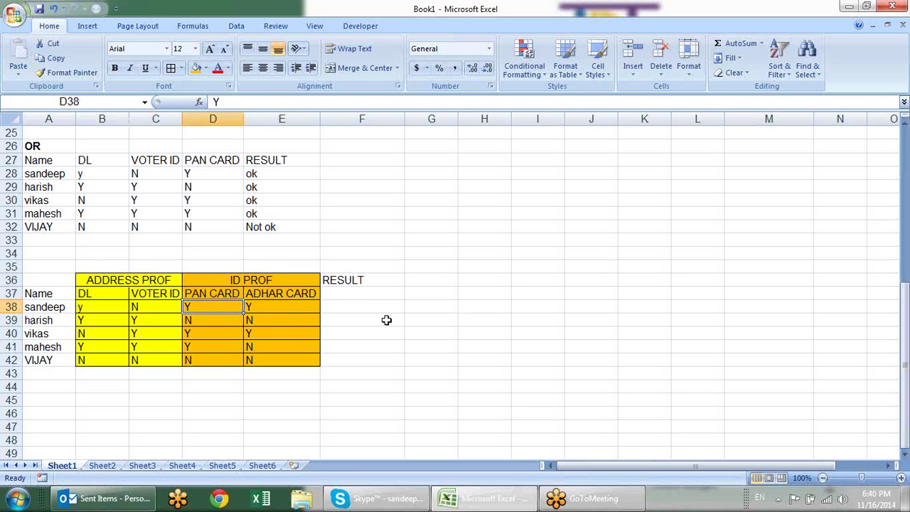
{"action": "left_click", "coordinate": [370, 303]}
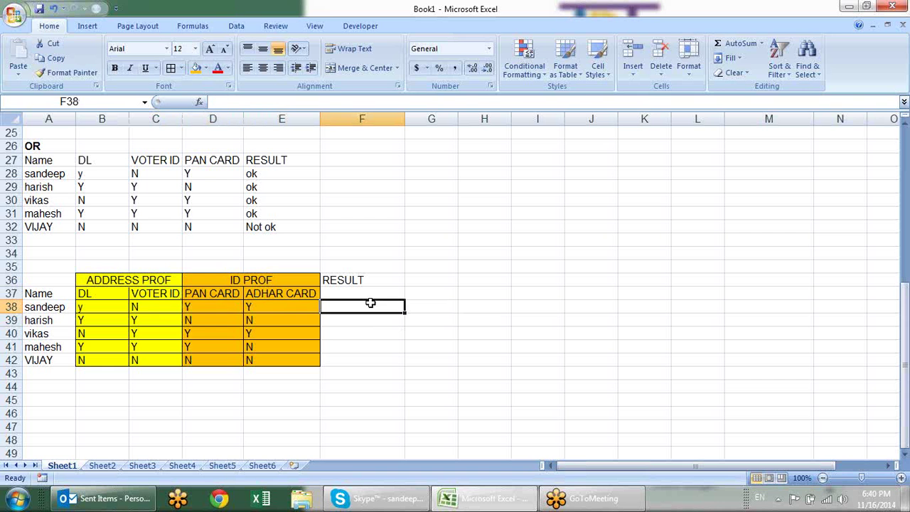
- In F38, enter =OR(B38="Y",C38="y") to test row 38's DL and VOTER ID, giving TRUE
{"action": "type", "text": "=OR("}
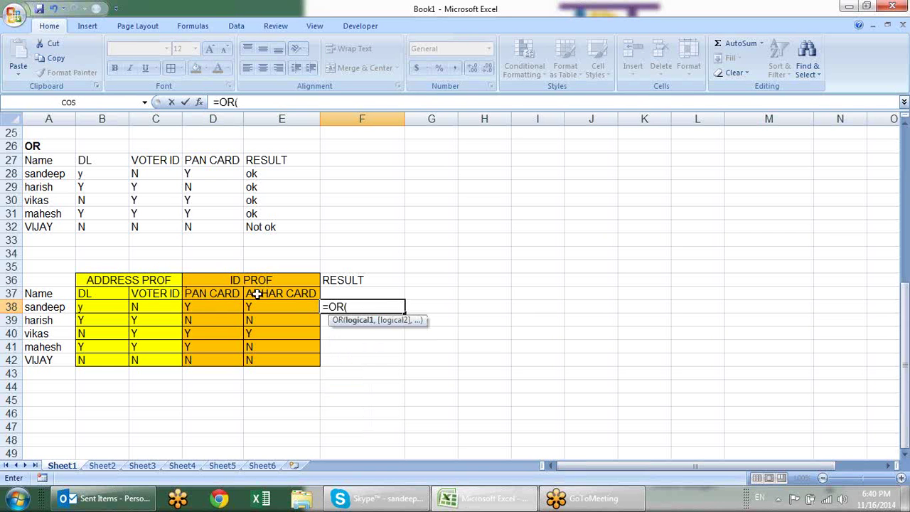
{"action": "left_click", "coordinate": [90, 306]}
{"action": "type", "text": "="}
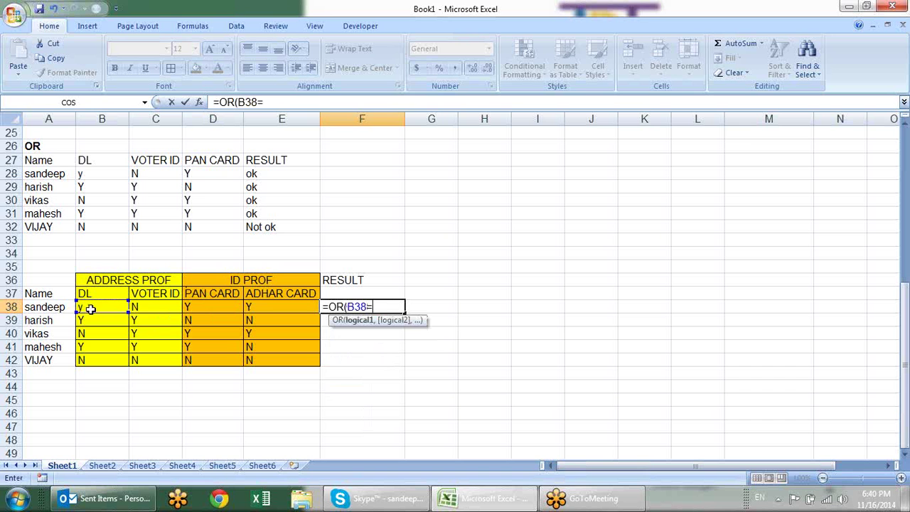
{"action": "type", "text": "\"Y\","}
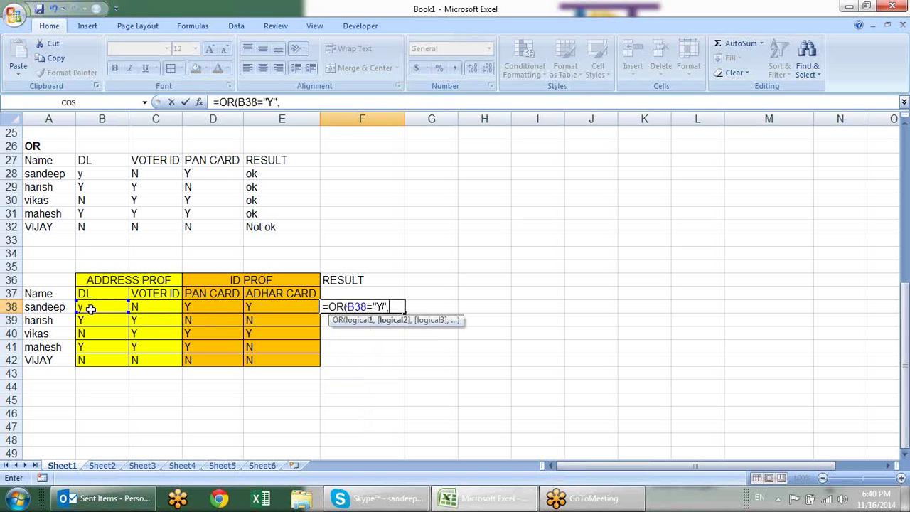
{"action": "left_click", "coordinate": [147, 307]}
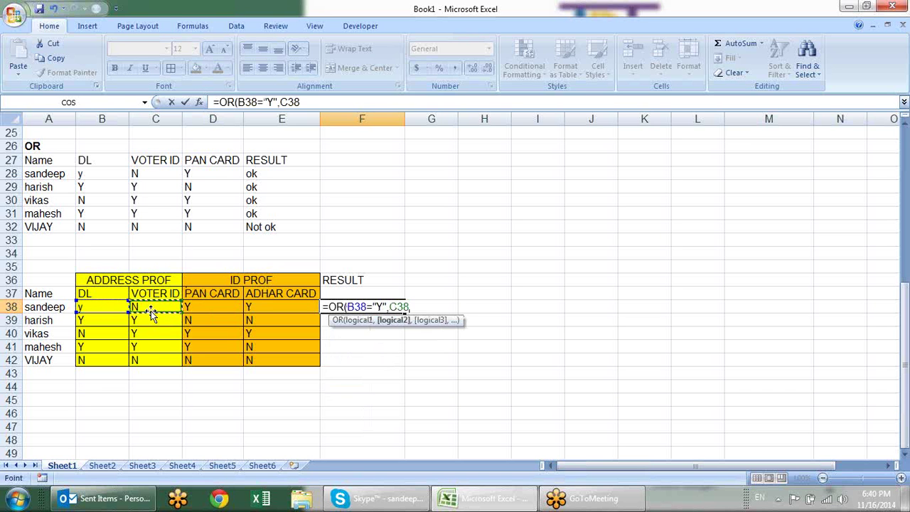
{"action": "type", "text": "="}
{"action": "type", "text": "\"y\")"}
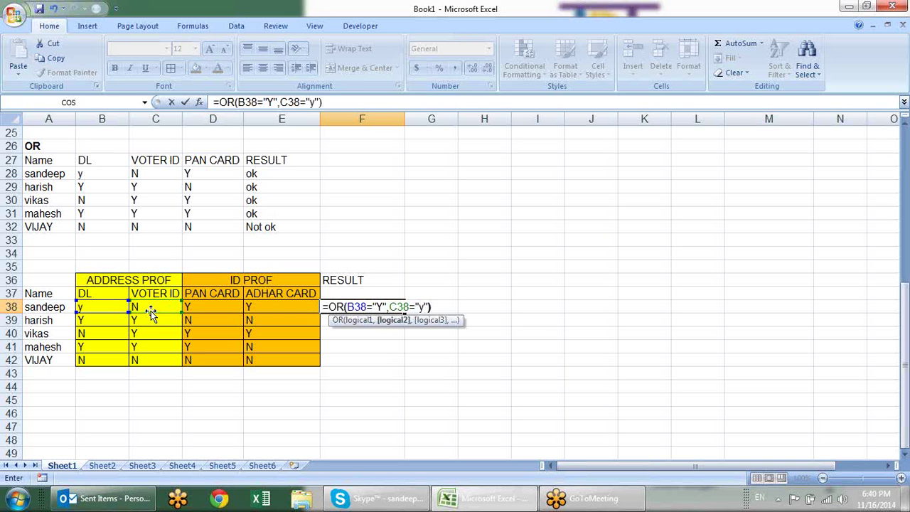
{"action": "key", "text": "Return"}
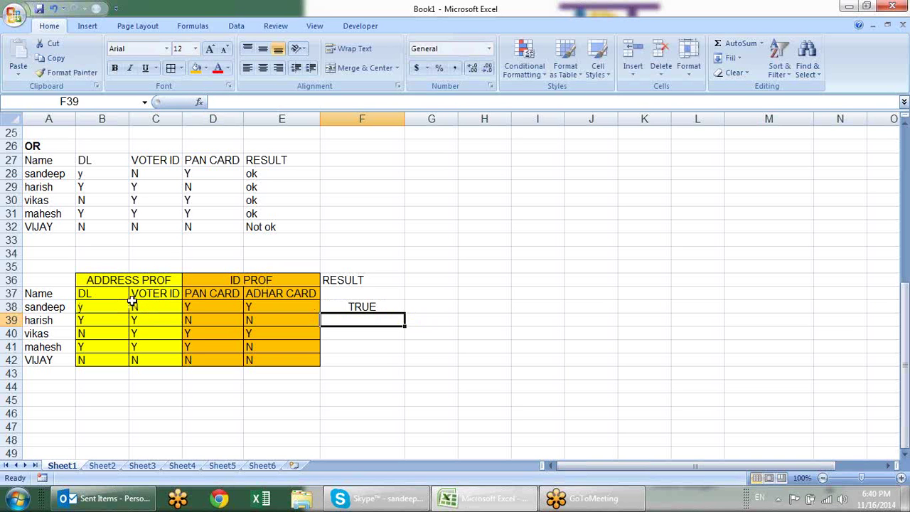
{"action": "left_click_drag", "start_coordinate": [114, 309], "coordinate": [151, 307]}
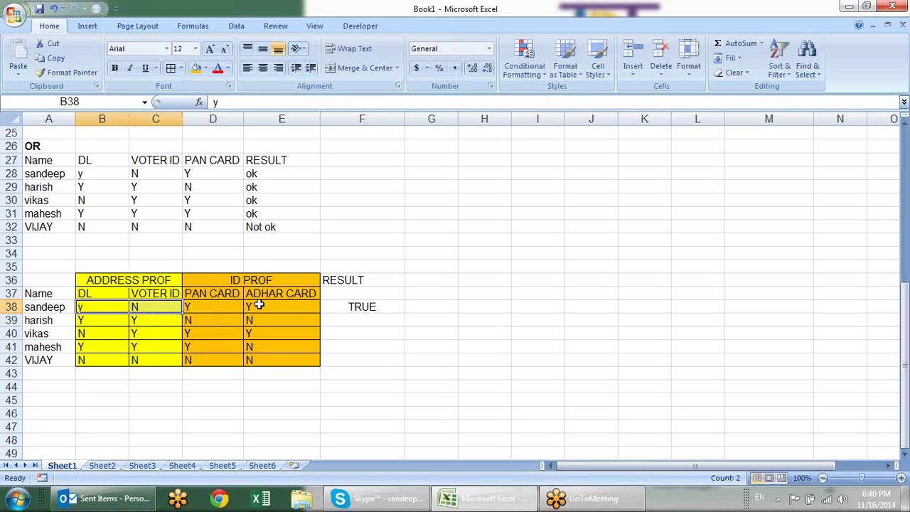
- In G38, enter =OR(D38="y",E38="y") to test row 38's PAN and ADHAR CARD, giving TRUE
{"action": "left_click", "coordinate": [423, 308]}
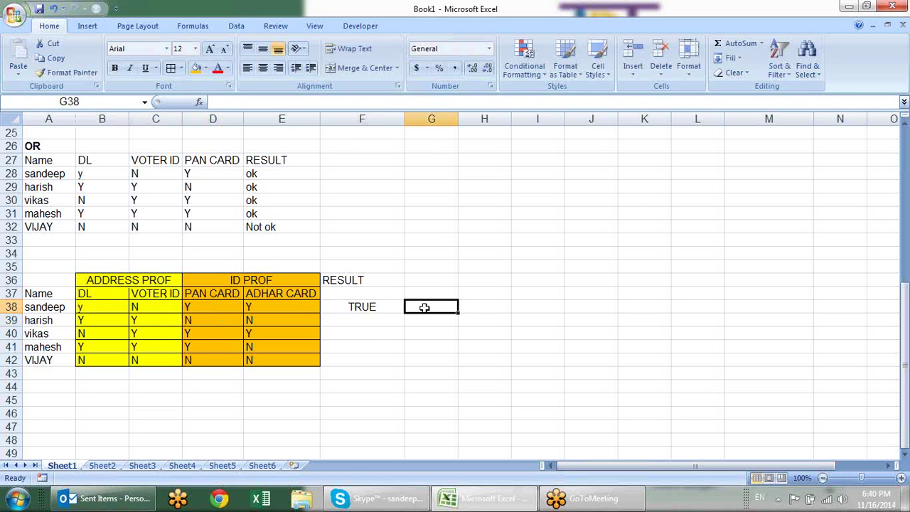
{"action": "type", "text": "="}
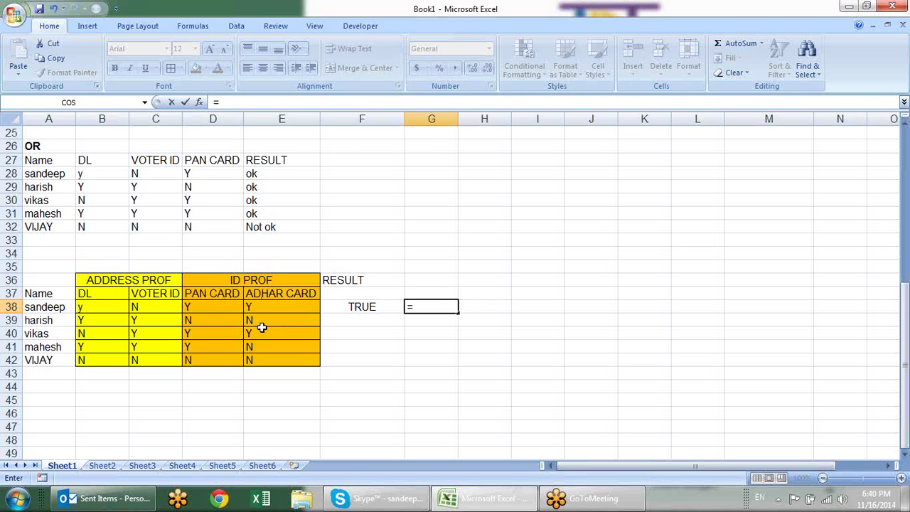
{"action": "type", "text": "OR("}
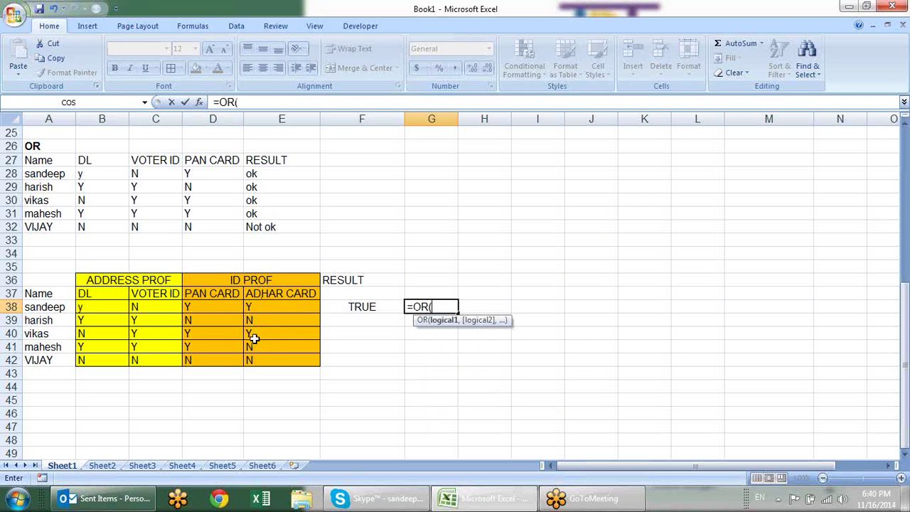
{"action": "left_click", "coordinate": [233, 306]}
{"action": "type", "text": "=\"y\""}
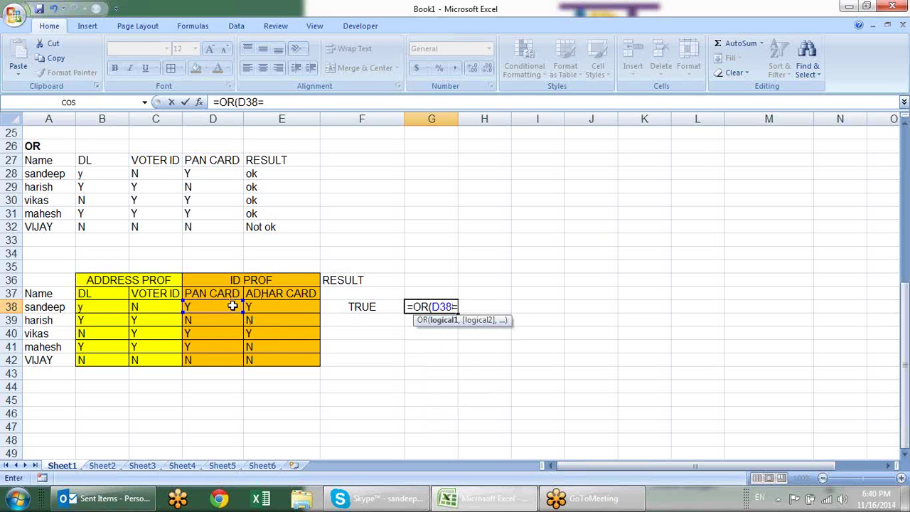
{"action": "type", "text": ","}
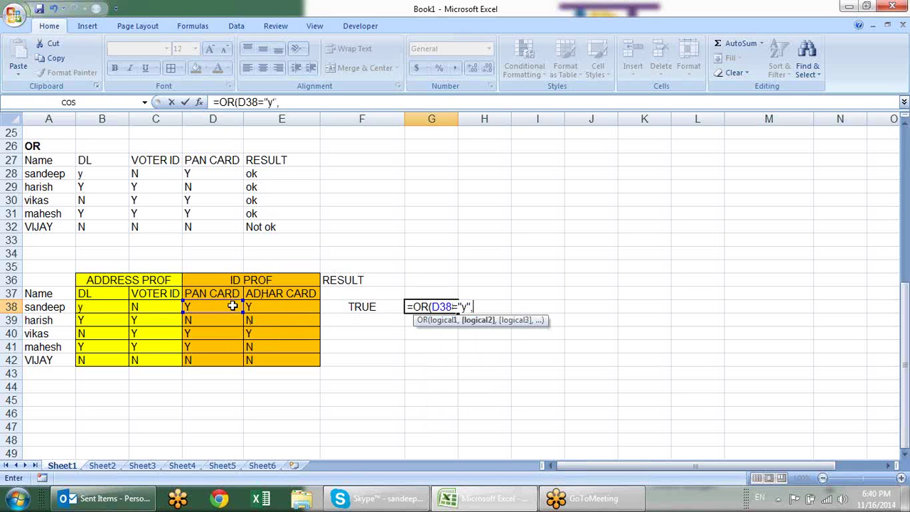
{"action": "left_click", "coordinate": [277, 309]}
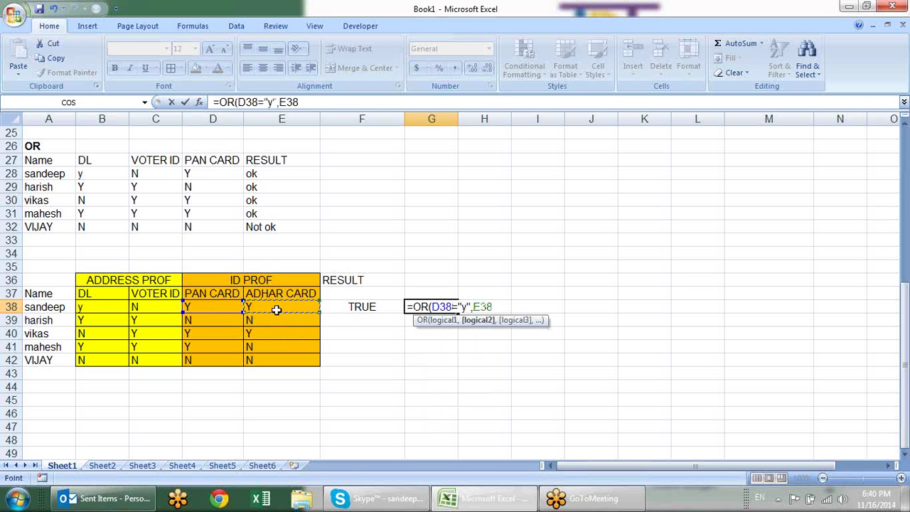
{"action": "type", "text": "=\"y"}
{"action": "key", "text": "Return"}
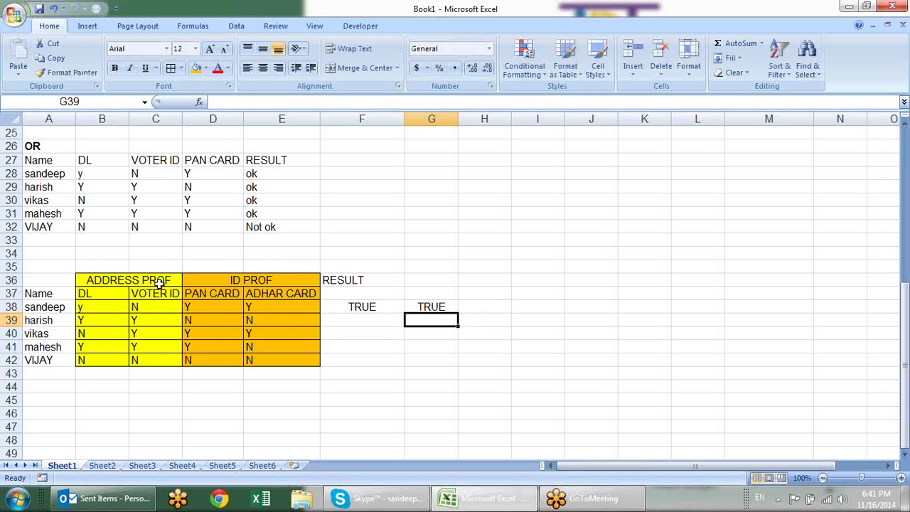
- Point out the ADDRESS PROF and ID PROF headings above the proof columns
{"action": "left_click", "coordinate": [149, 302]}
{"action": "left_click", "coordinate": [214, 304]}
{"action": "left_click", "coordinate": [172, 284]}
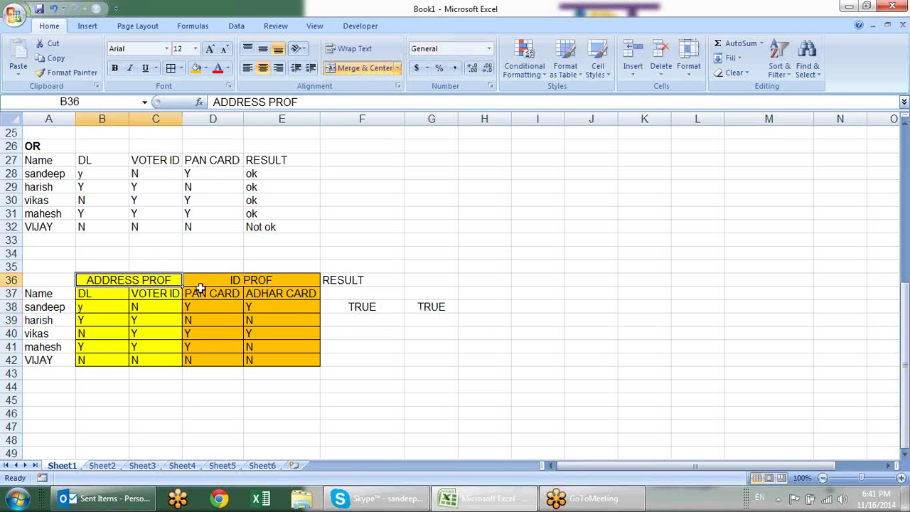
{"action": "left_click", "coordinate": [245, 284]}
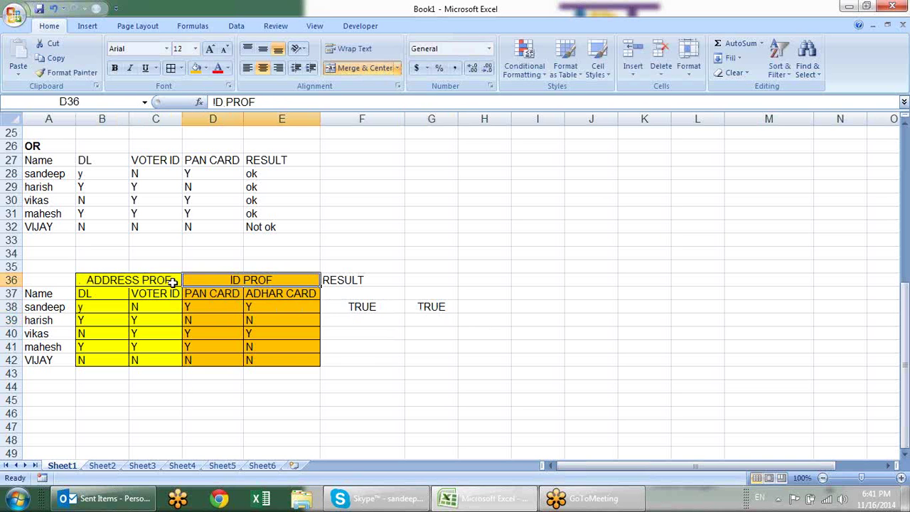
{"action": "left_click", "coordinate": [173, 282]}
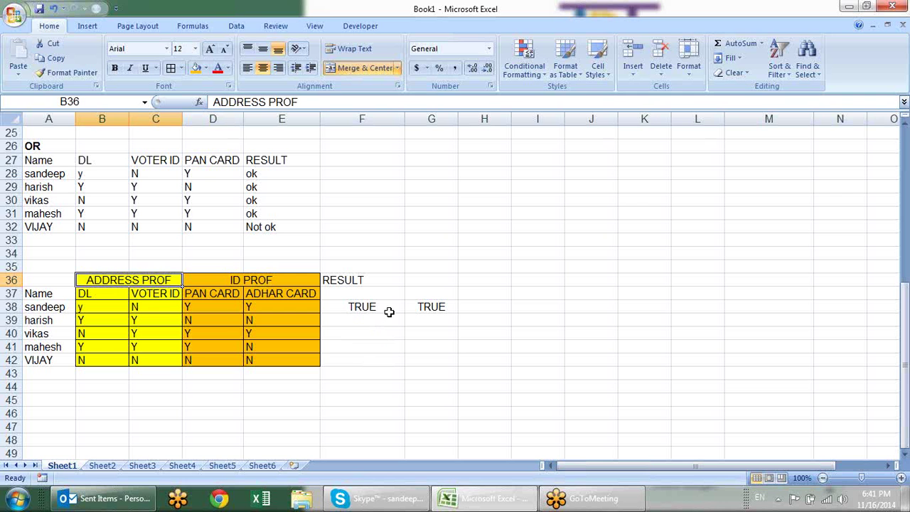
- Enter =AND(F38,G38) in H38 and fill F38:H38 down to row 42
{"action": "left_click", "coordinate": [469, 304]}
{"action": "type", "text": "="}
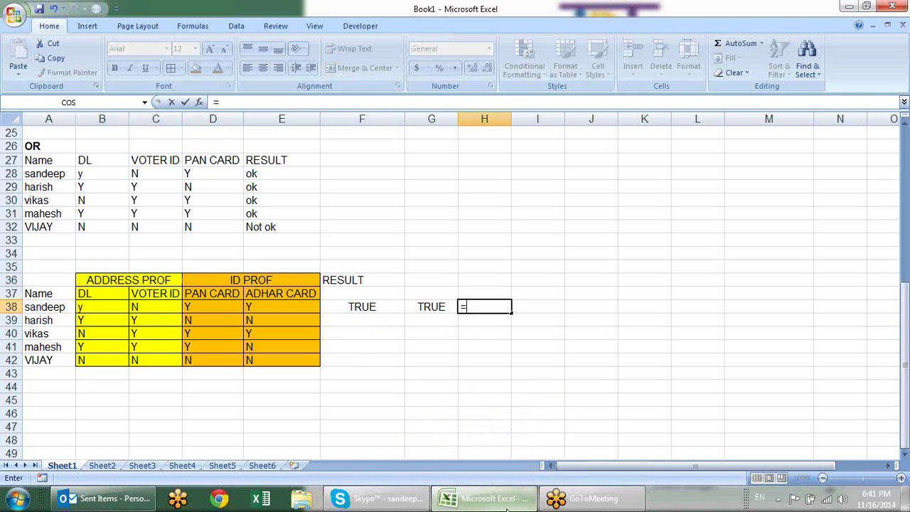
{"action": "type", "text": "AND("}
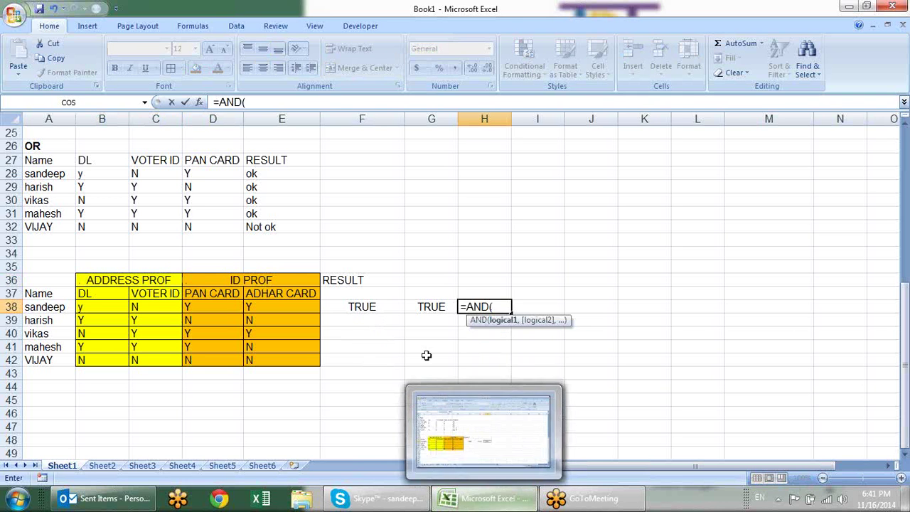
{"action": "left_click", "coordinate": [387, 305]}
{"action": "type", "text": ","}
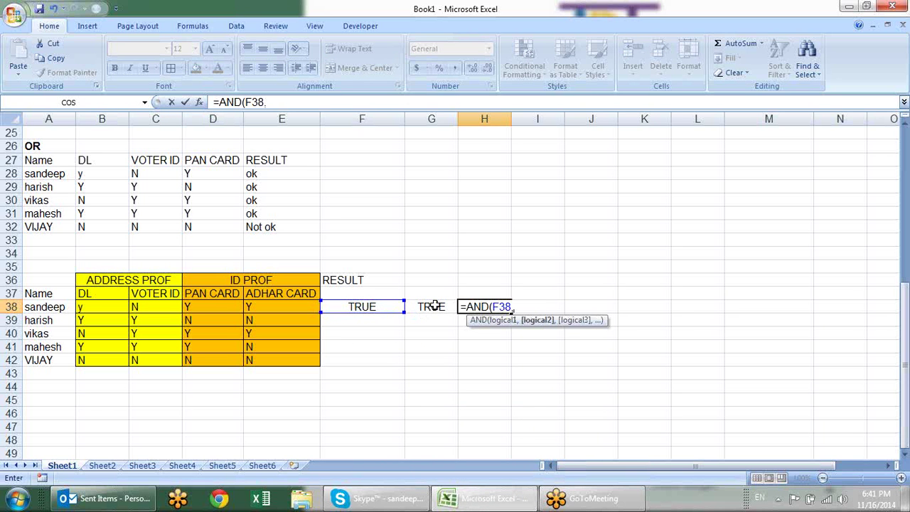
{"action": "left_click", "coordinate": [426, 307]}
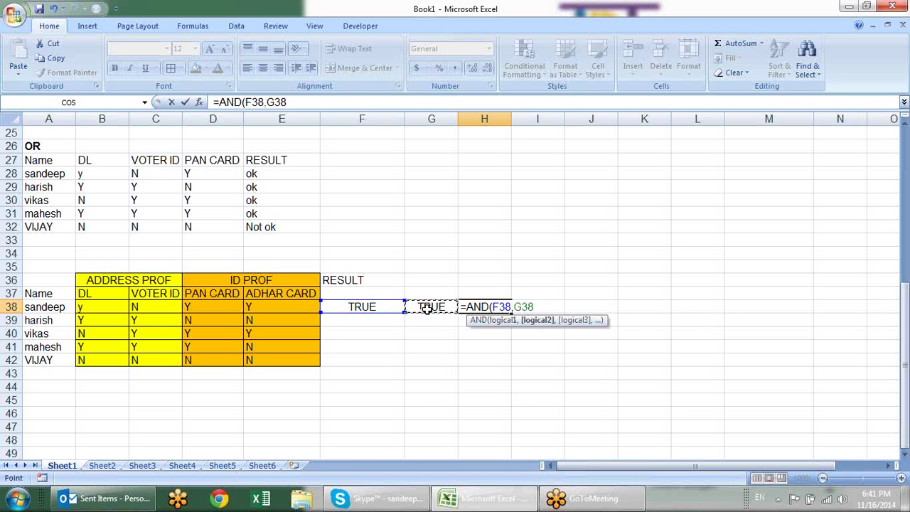
{"action": "type", "text": ")"}
{"action": "key", "text": "Return"}
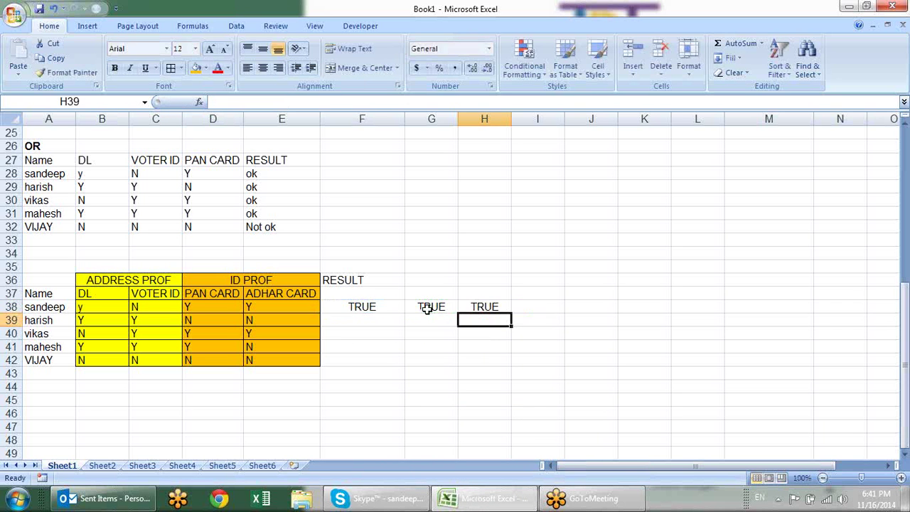
{"action": "mouse_move", "coordinate": [370, 306]}
{"action": "left_mouse_down"}
{"action": "mouse_move", "coordinate": [476, 305]}
{"action": "mouse_move", "coordinate": [506, 364]}
{"action": "left_mouse_up"}
{"action": "left_click", "coordinate": [502, 306]}
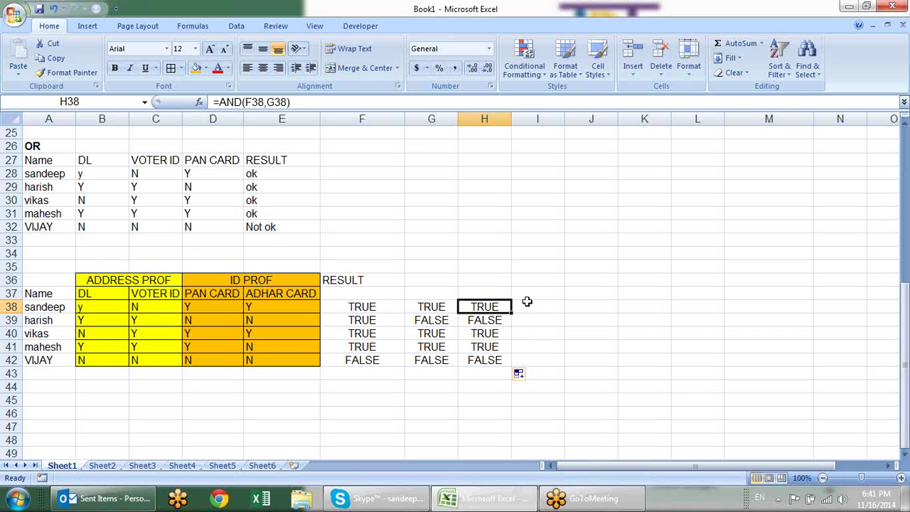
{"action": "left_click", "coordinate": [526, 303]}
- Enter =IF(H38,"OK","NOT OK") in I38, fill it to I42, and select A36:I42
{"action": "type", "text": "=RE"}
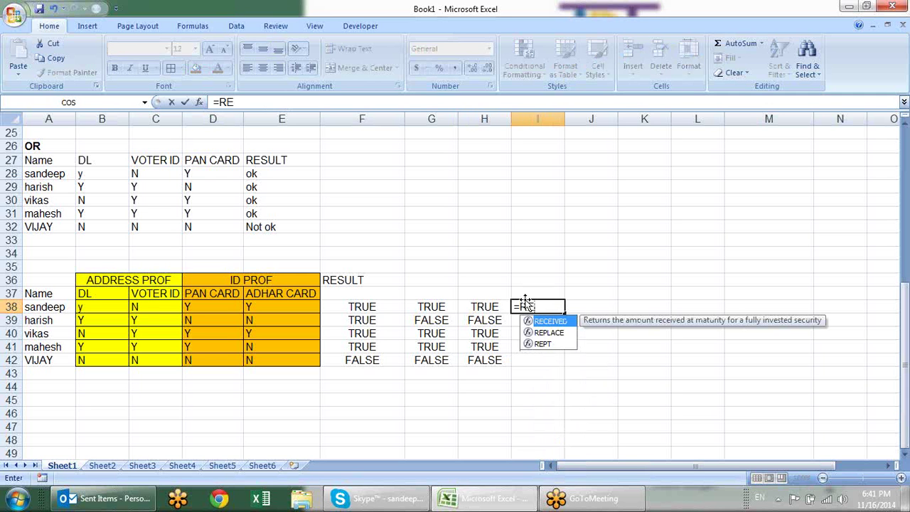
{"action": "key", "text": "BackSpace"}
{"action": "key", "text": "BackSpace"}
{"action": "type", "text": "IF("}
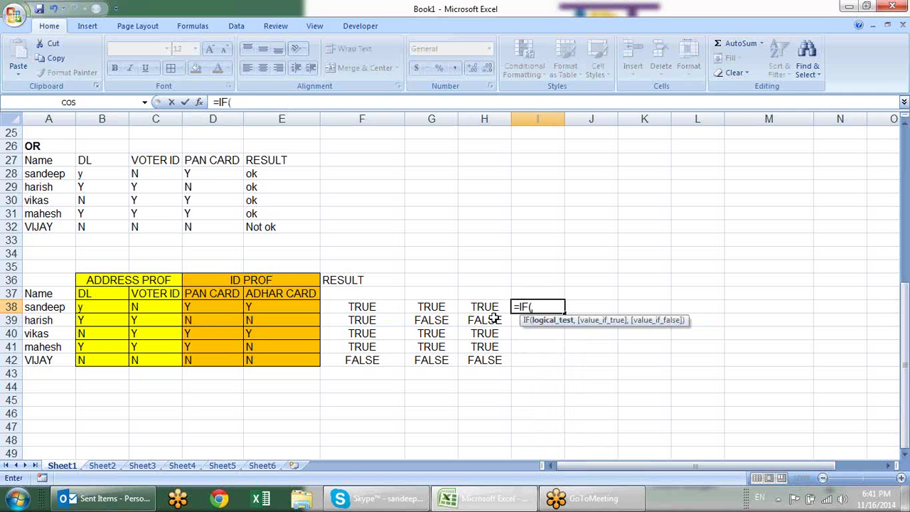
{"action": "left_click", "coordinate": [486, 306]}
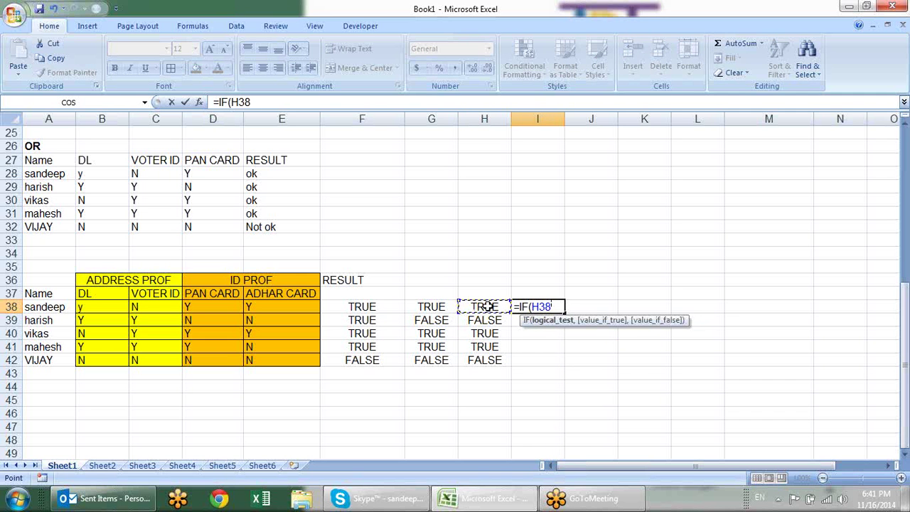
{"action": "type", "text": ",\""}
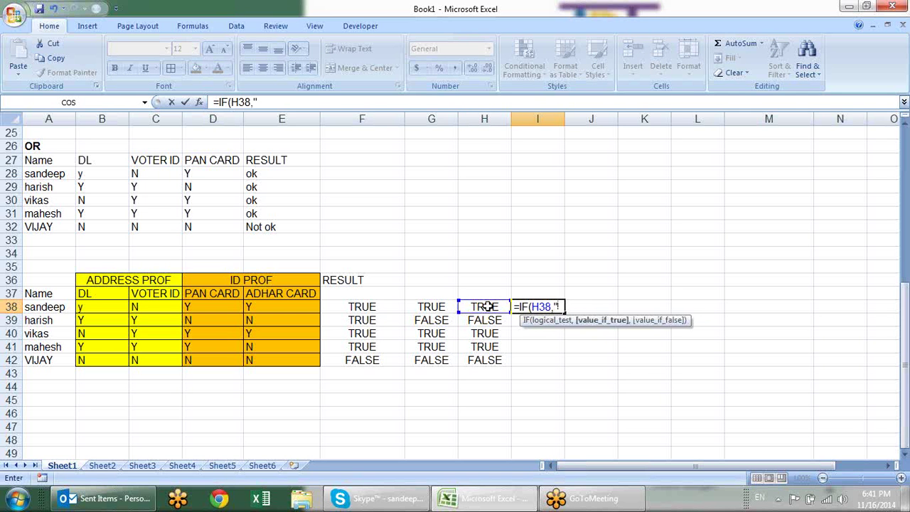
{"action": "type", "text": "OK\""}
{"action": "type", "text": ",\""}
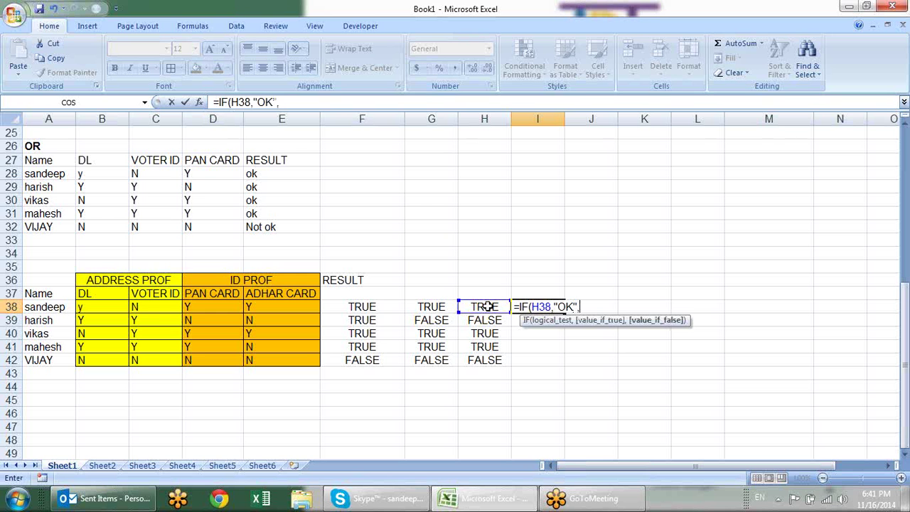
{"action": "type", "text": "NOT"}
{"action": "type", "text": " OK"}
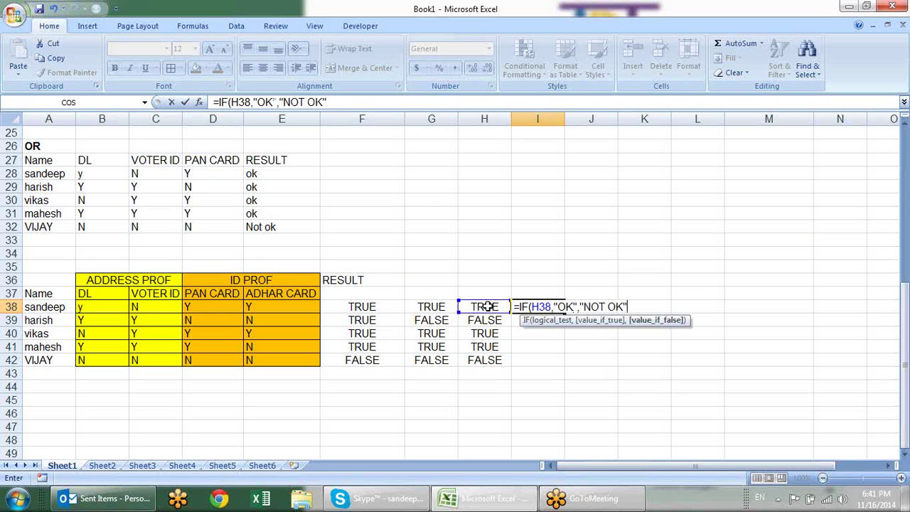
{"action": "key", "text": "Return"}
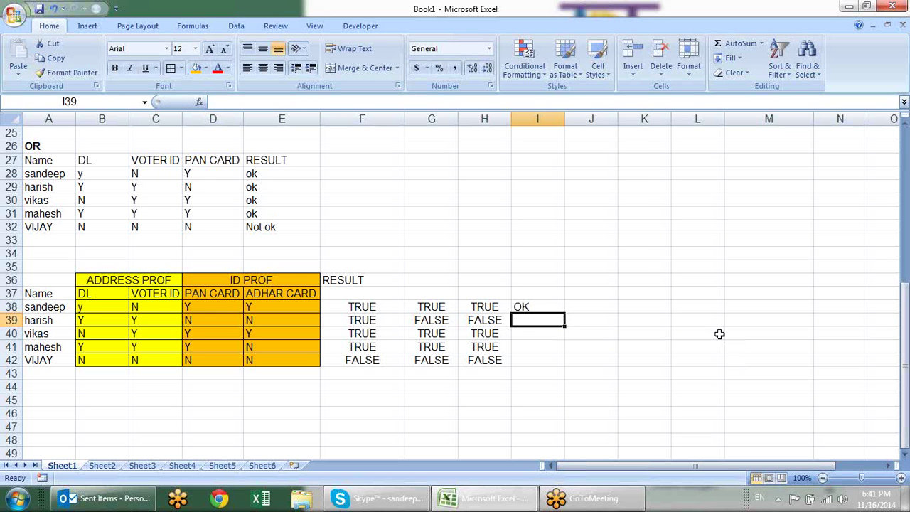
{"action": "left_click", "coordinate": [563, 310]}
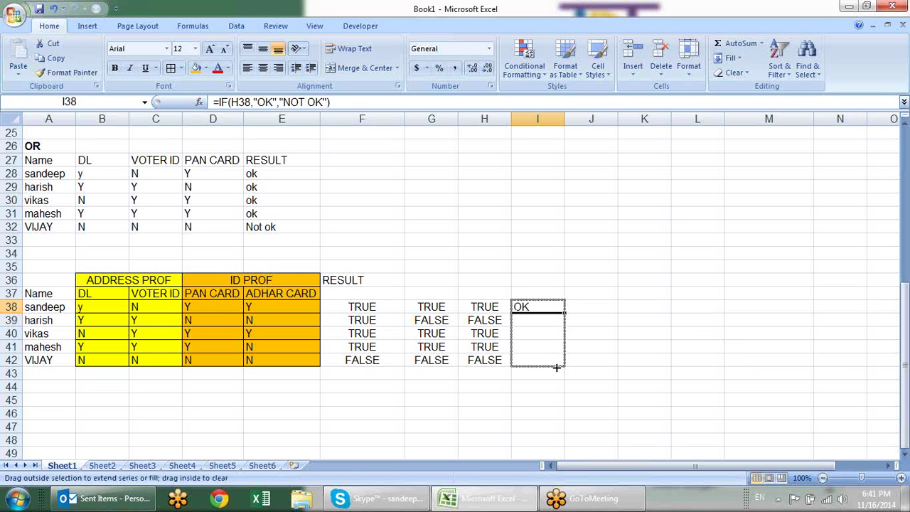
{"action": "left_click_drag", "start_coordinate": [563, 310], "coordinate": [562, 365]}
{"action": "left_click", "coordinate": [519, 390]}
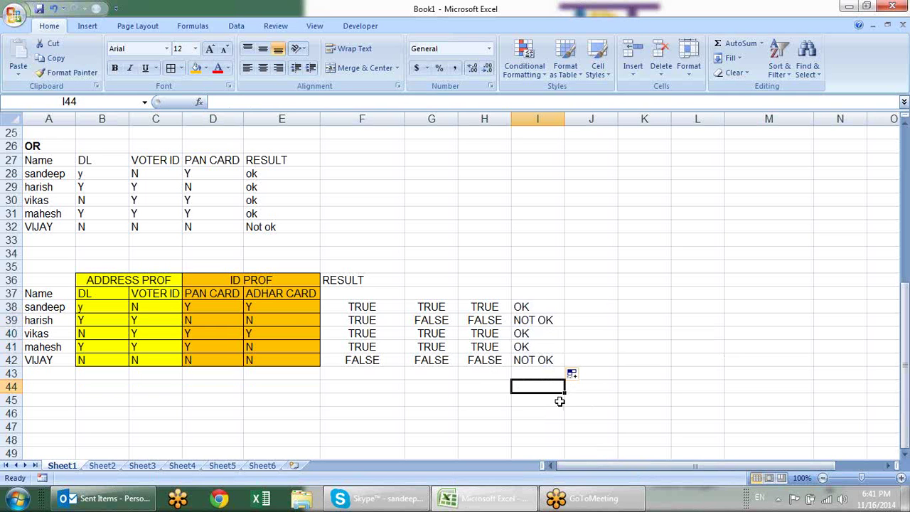
{"action": "left_click_drag", "start_coordinate": [33, 278], "coordinate": [566, 371]}
- Copy the proof table and paste it at A46 below the original
{"action": "key", "text": "ctrl+c"}
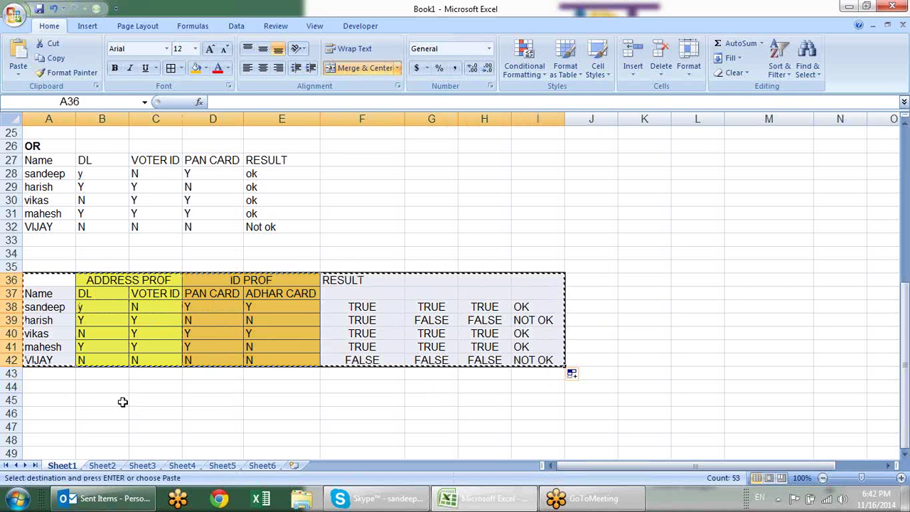
{"action": "left_click", "coordinate": [37, 412]}
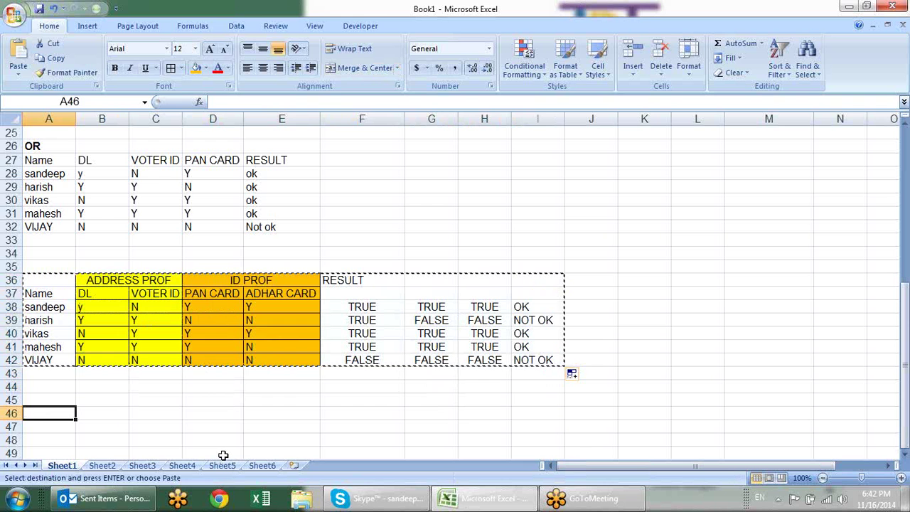
{"action": "key", "text": "ctrl+v"}
{"action": "scroll", "coordinate": [405, 390], "scroll_direction": "down", "scroll_amount": 2}
{"action": "scroll", "coordinate": [419, 359], "scroll_direction": "down", "scroll_amount": 1}
{"action": "left_click", "coordinate": [431, 398]}
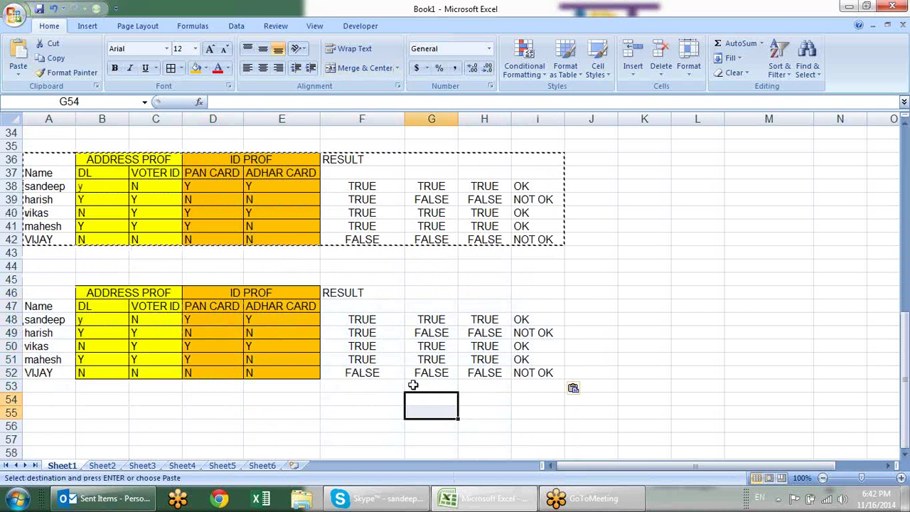
{"action": "key", "text": "Escape"}
- Inspect the shifted formulas in F48, G48 and H48 of the copy
{"action": "left_click", "coordinate": [382, 321]}
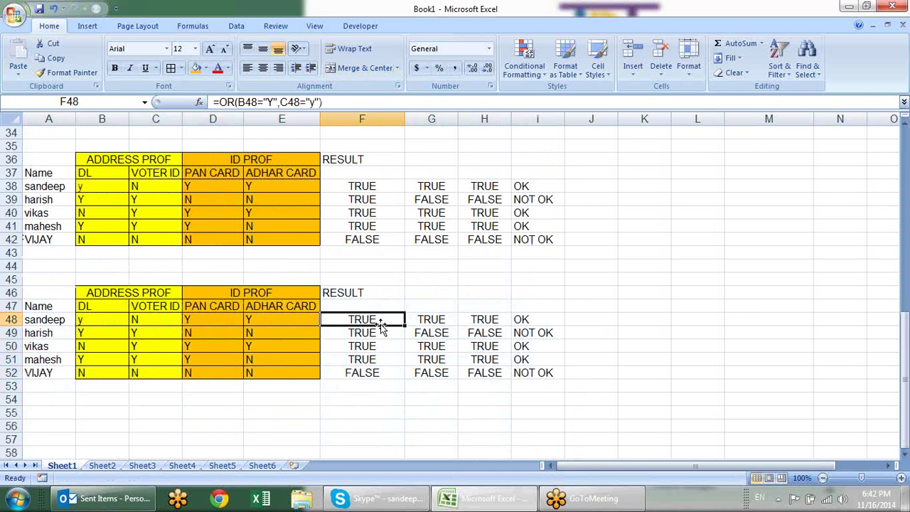
{"action": "double_click", "coordinate": [385, 324]}
{"action": "key", "text": "Escape"}
{"action": "left_click", "coordinate": [430, 321]}
{"action": "left_click", "coordinate": [390, 320]}
{"action": "left_click", "coordinate": [422, 314]}
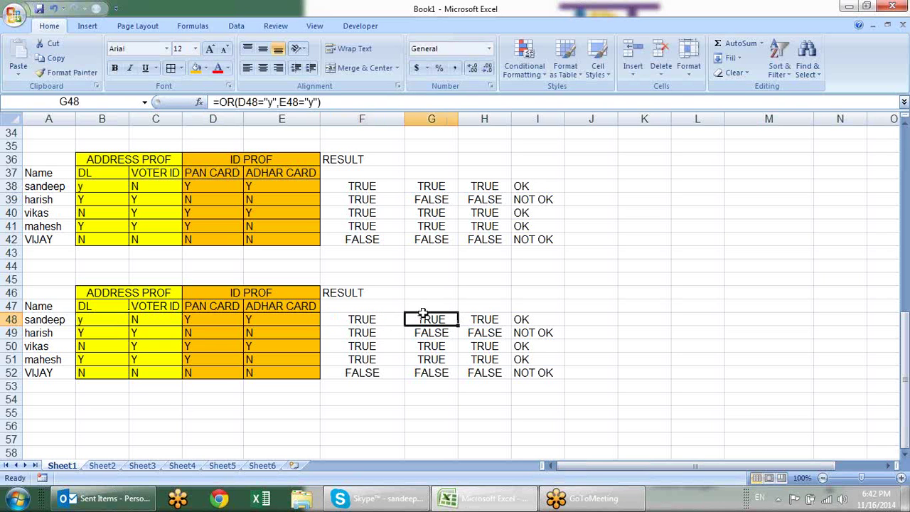
{"action": "left_click", "coordinate": [474, 317]}
{"action": "left_click", "coordinate": [371, 323]}
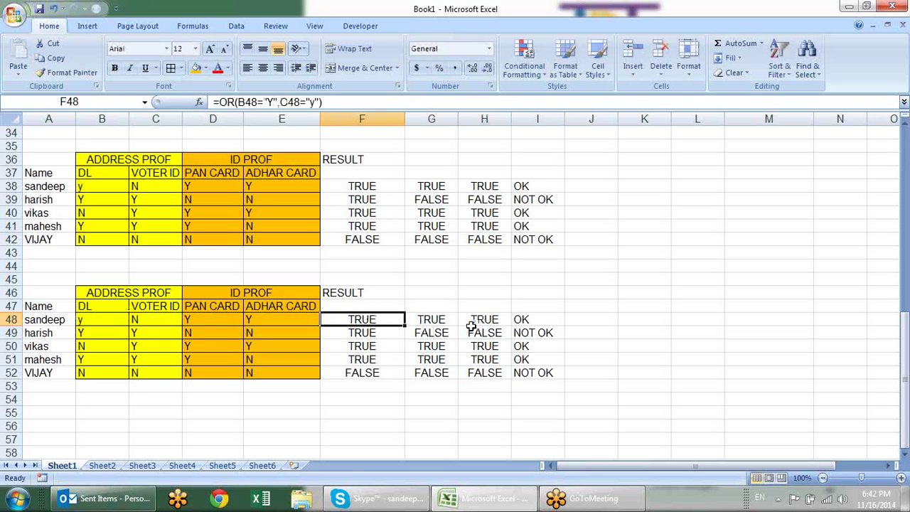
- Replace the F48 reference in H48's AND with OR(B48="Y",C48="y")
{"action": "double_click", "coordinate": [391, 324]}
{"action": "left_click_drag", "start_coordinate": [432, 319], "coordinate": [329, 320]}
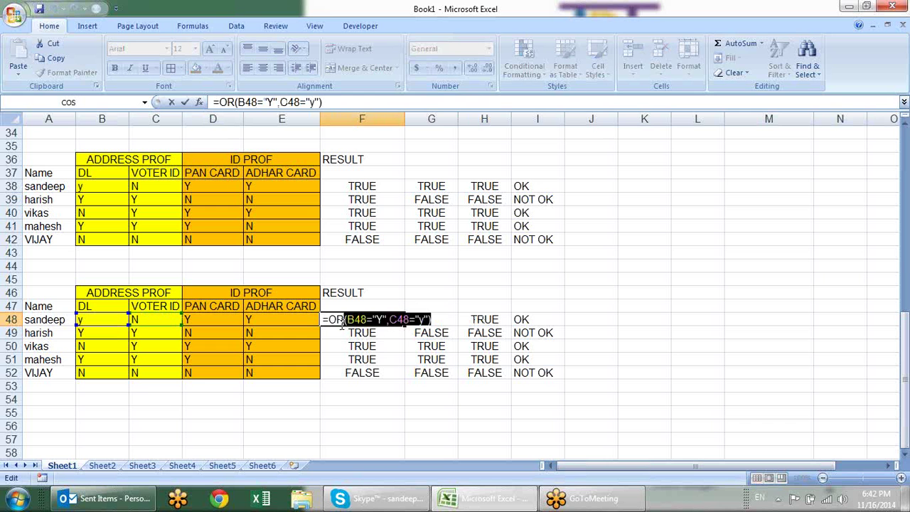
{"action": "left_click", "coordinate": [330, 321]}
{"action": "key", "text": "shift+End"}
{"action": "key", "text": "Escape"}
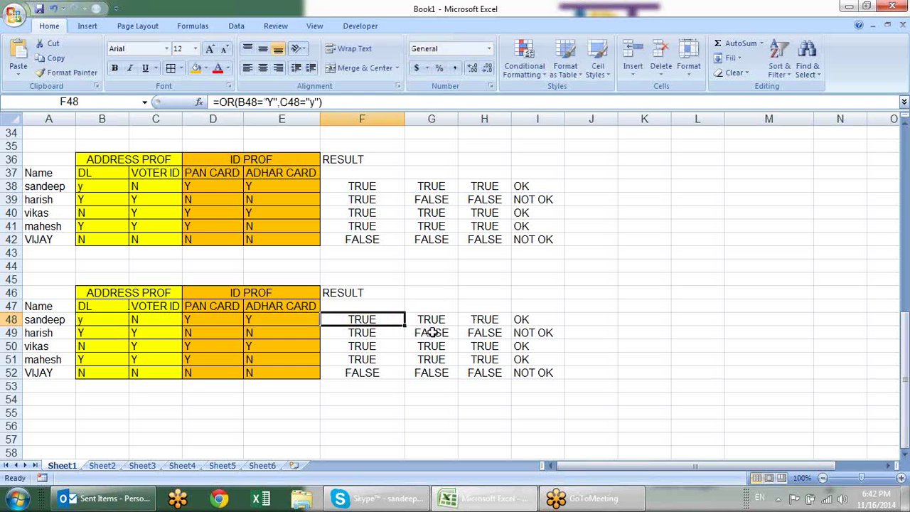
{"action": "left_click", "coordinate": [471, 320]}
{"action": "key", "text": "F2"}
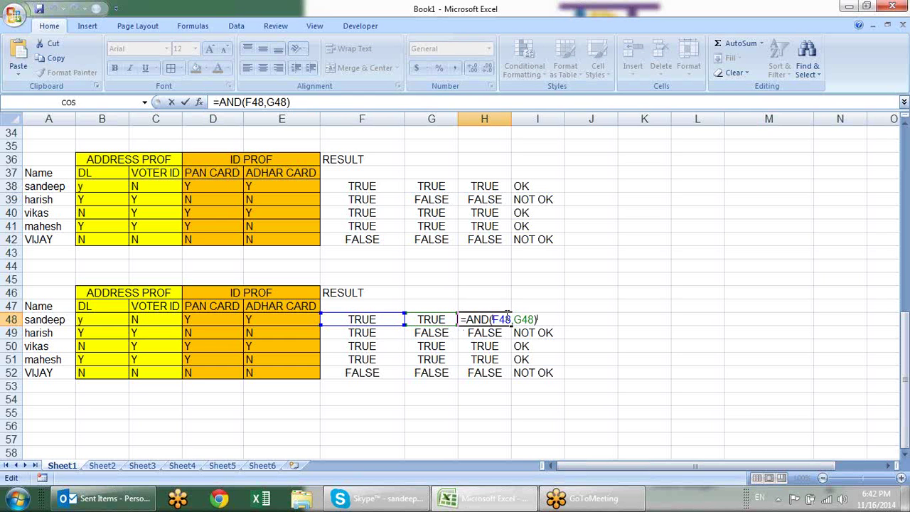
{"action": "left_click_drag", "start_coordinate": [509, 318], "coordinate": [492, 319]}
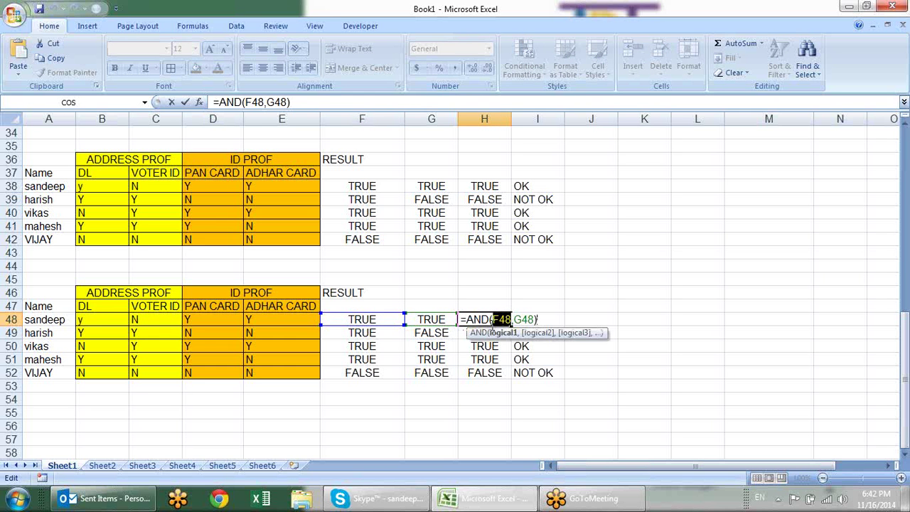
{"action": "key", "text": "ctrl+v"}
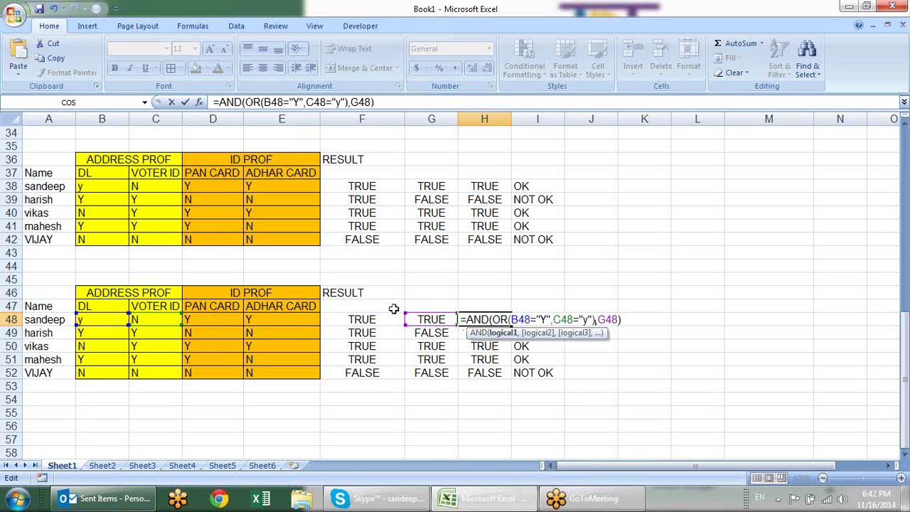
{"action": "key", "text": "Return"}
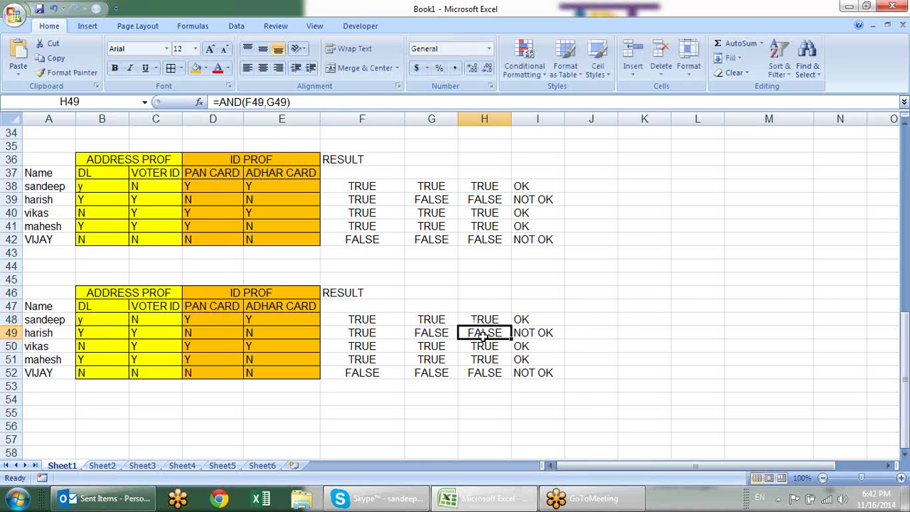
- Replace the G48 reference in H48's AND with OR(D48="y",E48="y")
{"action": "left_click", "coordinate": [446, 314]}
{"action": "double_click", "coordinate": [446, 315]}
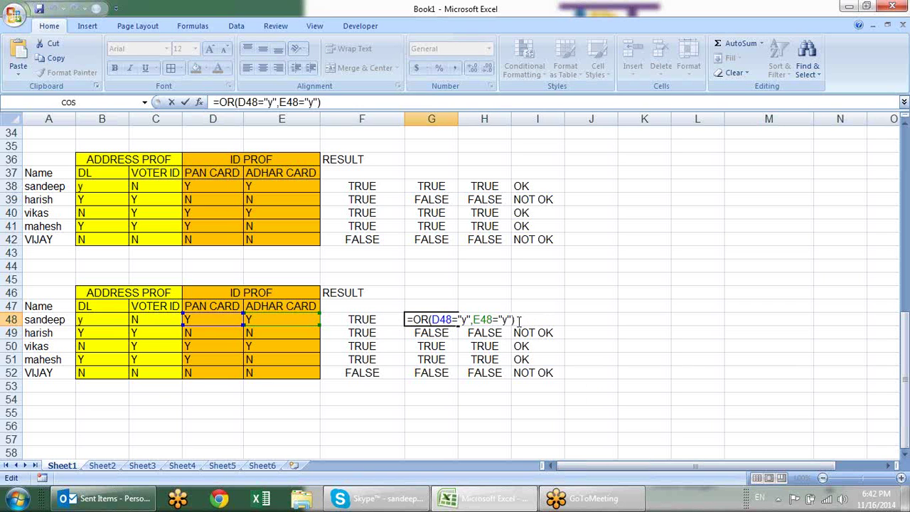
{"action": "left_click_drag", "start_coordinate": [513, 319], "coordinate": [414, 319]}
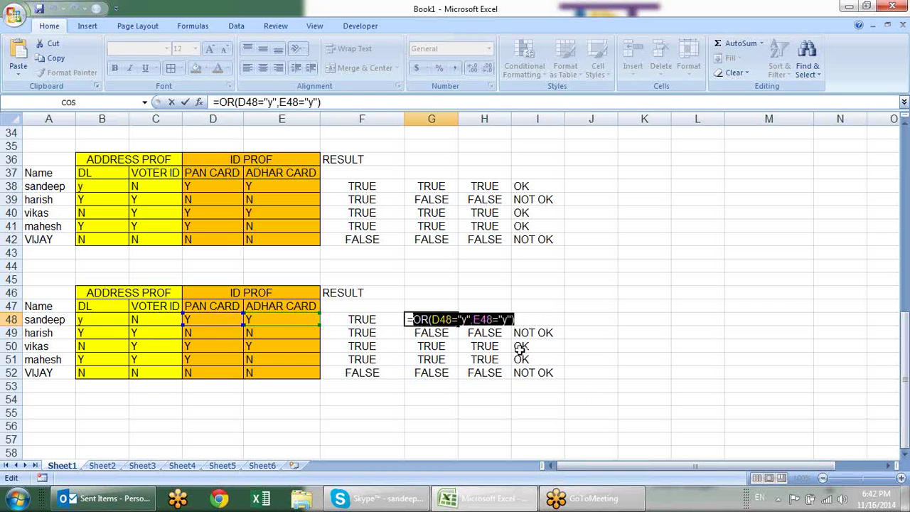
{"action": "key", "text": "Escape"}
{"action": "left_click", "coordinate": [485, 319]}
{"action": "key", "text": "F2"}
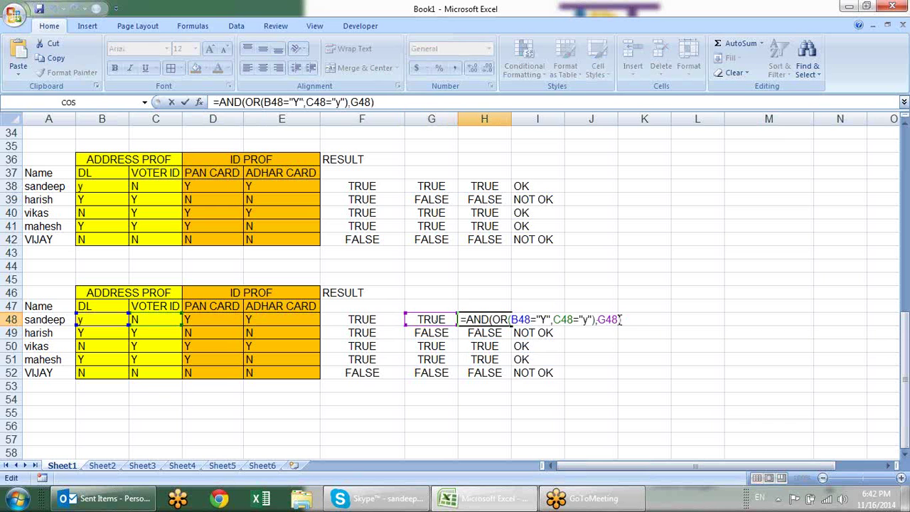
{"action": "left_click_drag", "start_coordinate": [621, 319], "coordinate": [597, 319]}
{"action": "type", "text": "OR(D48=\"y\",E48=\"y\")"}
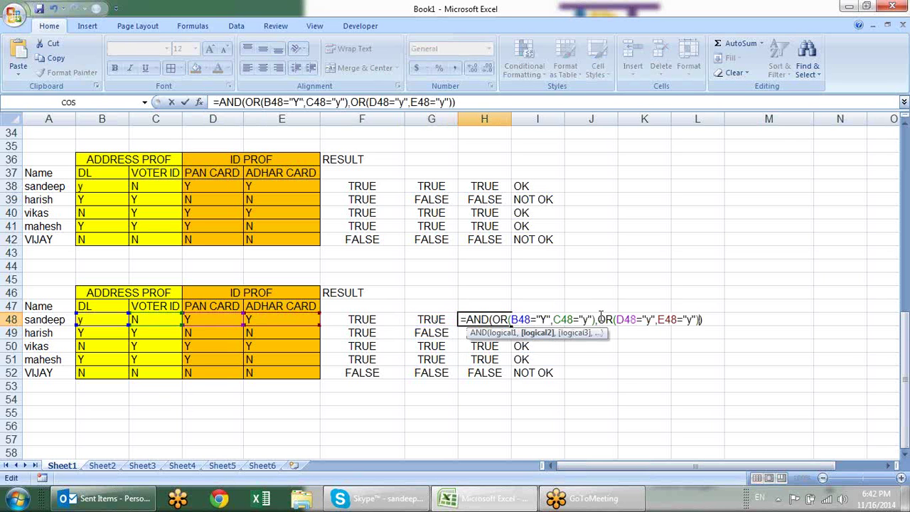
{"action": "key", "text": "Return"}
- Review I48's IF formula and copy the nested AND/OR formula text from H48
{"action": "left_click", "coordinate": [532, 321]}
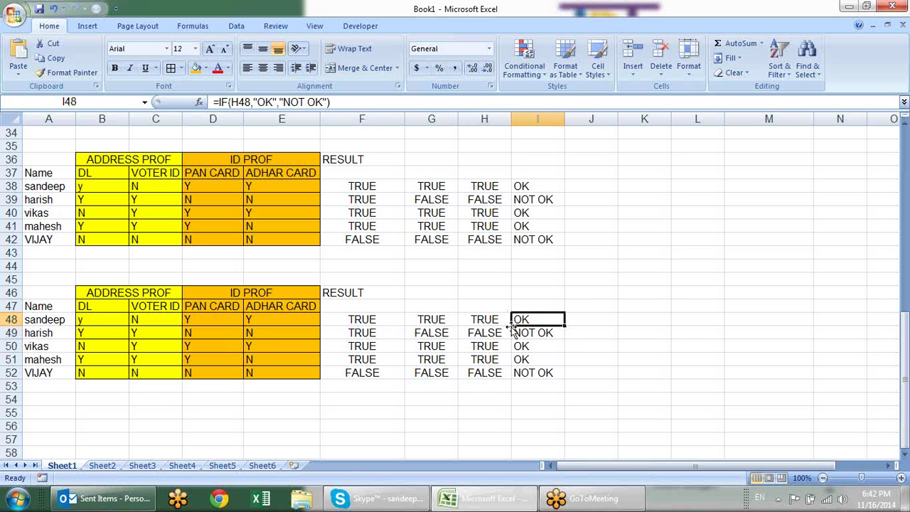
{"action": "key", "text": "F2"}
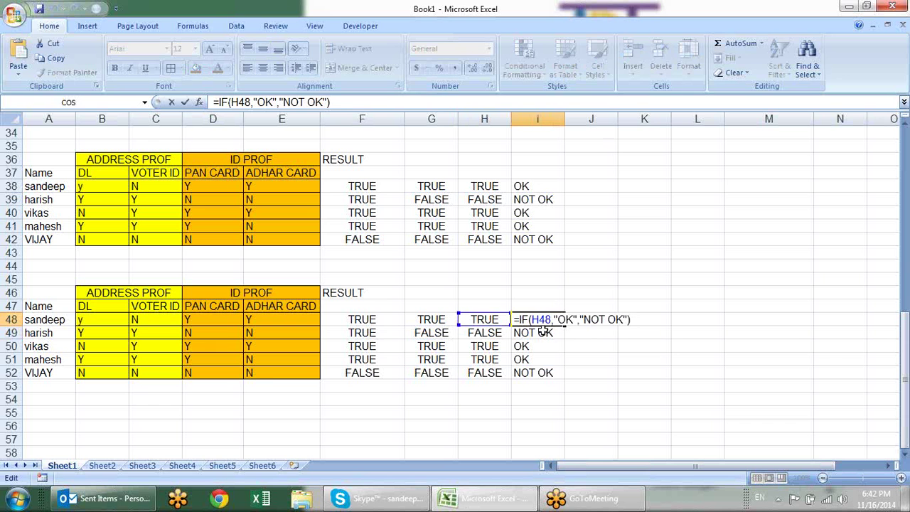
{"action": "key", "text": "Escape"}
{"action": "left_click", "coordinate": [501, 321]}
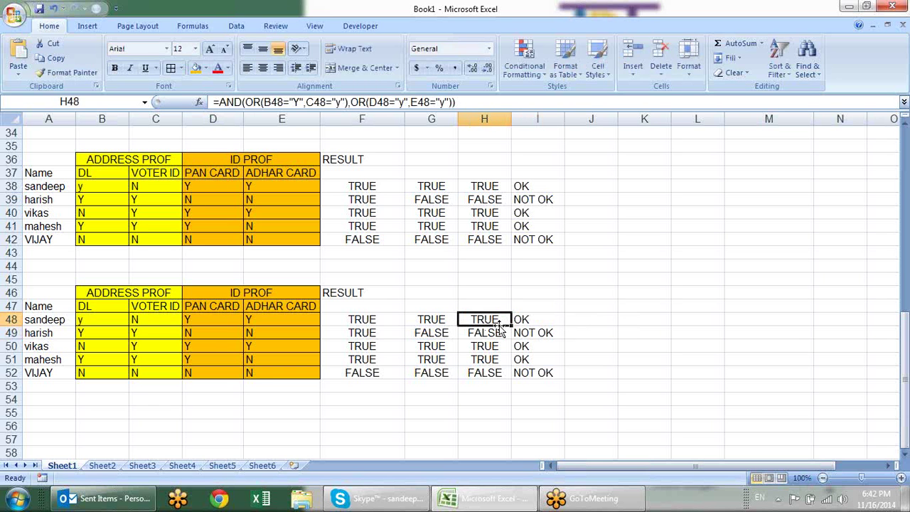
{"action": "key", "text": "F2"}
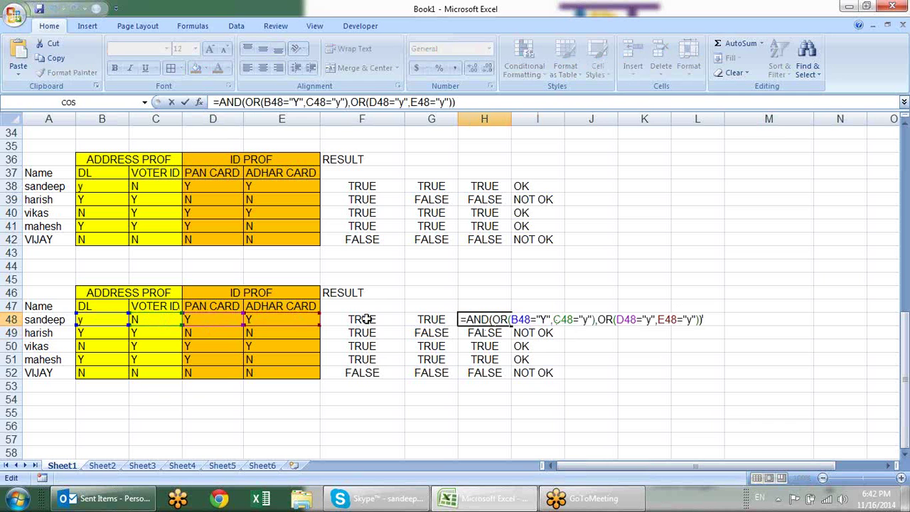
{"action": "key", "text": "shift+Home"}
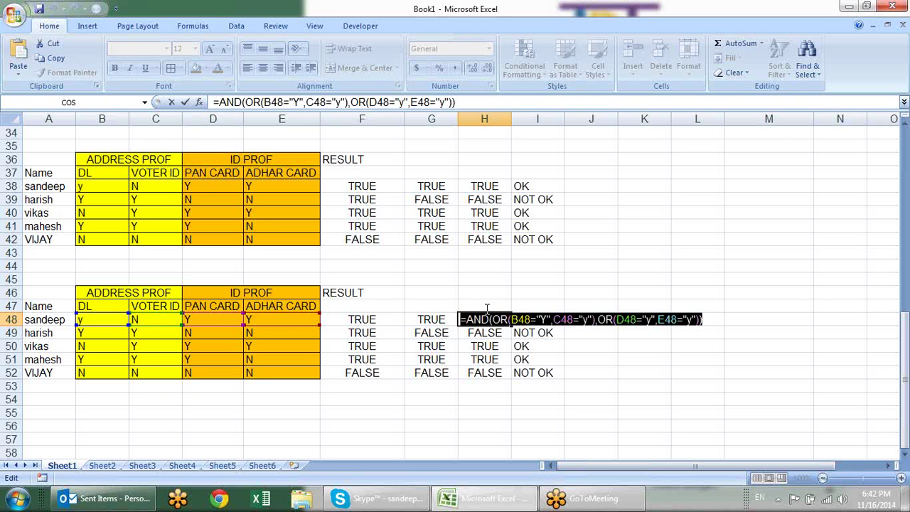
{"action": "key", "text": "Escape"}
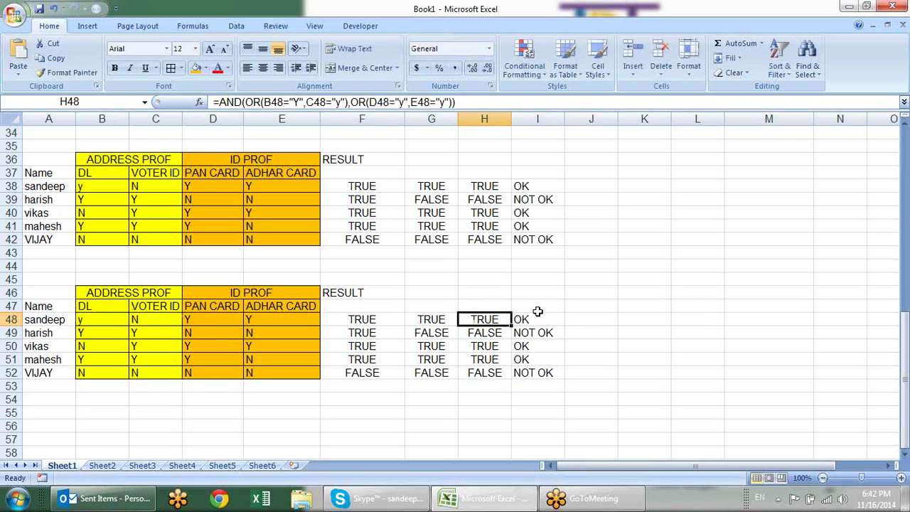
- Replace H48 inside I48's IF with the AND/OR logic and fill it to I52
{"action": "left_click", "coordinate": [540, 320]}
{"action": "key", "text": "F2"}
{"action": "left_click_drag", "start_coordinate": [552, 319], "coordinate": [532, 319]}
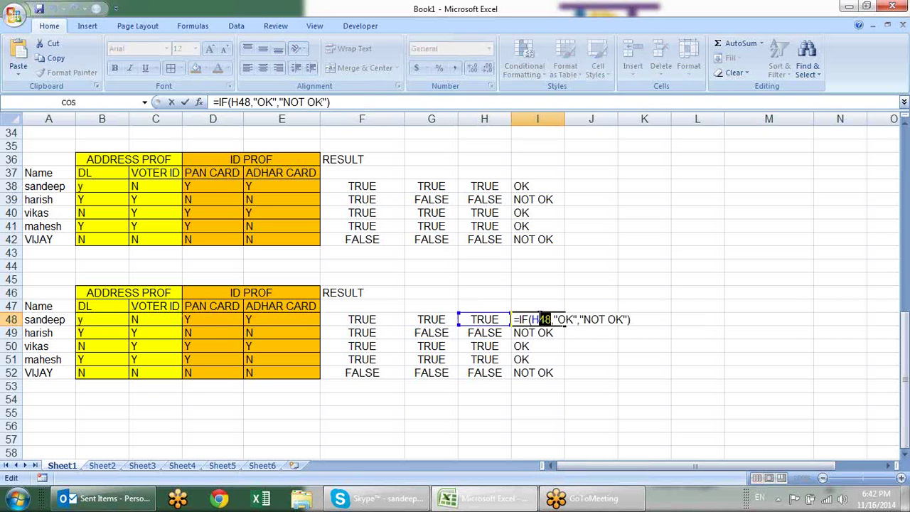
{"action": "key", "text": "ctrl+v"}
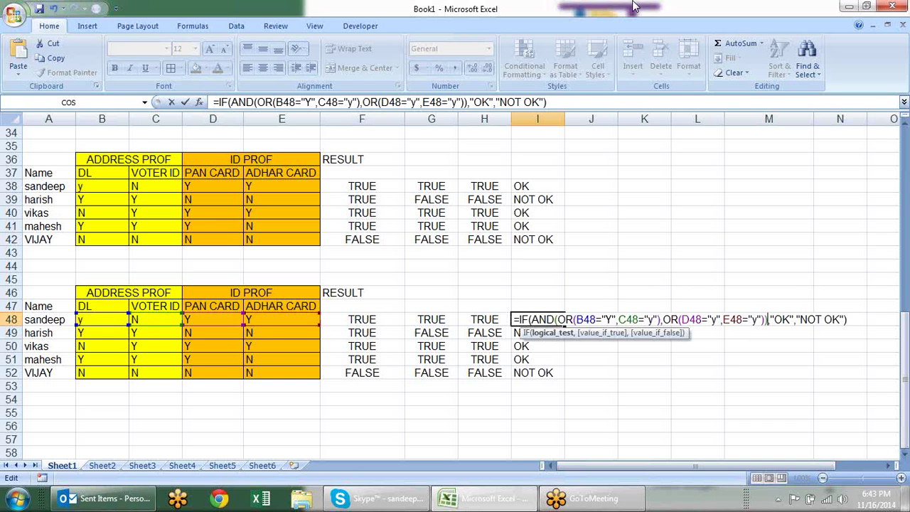
{"action": "key", "text": "Return"}
{"action": "left_click", "coordinate": [553, 319]}
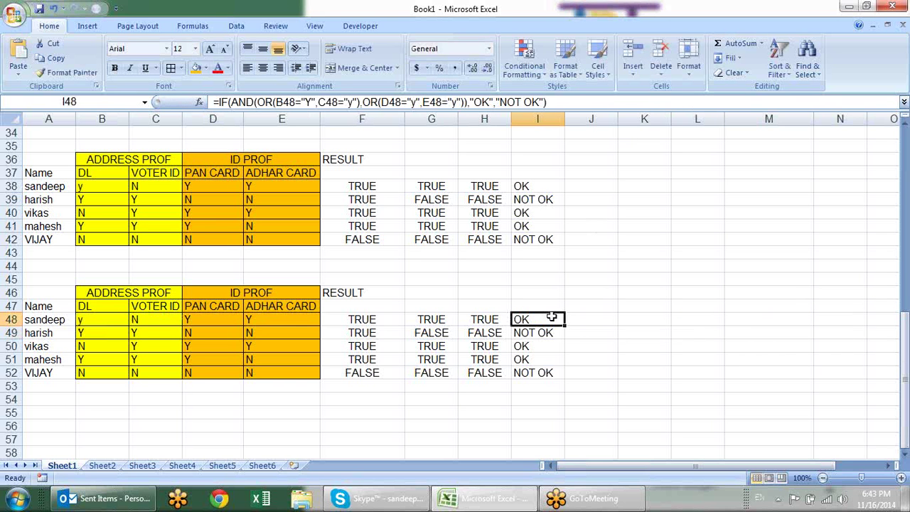
{"action": "left_click_drag", "start_coordinate": [566, 326], "coordinate": [568, 380]}
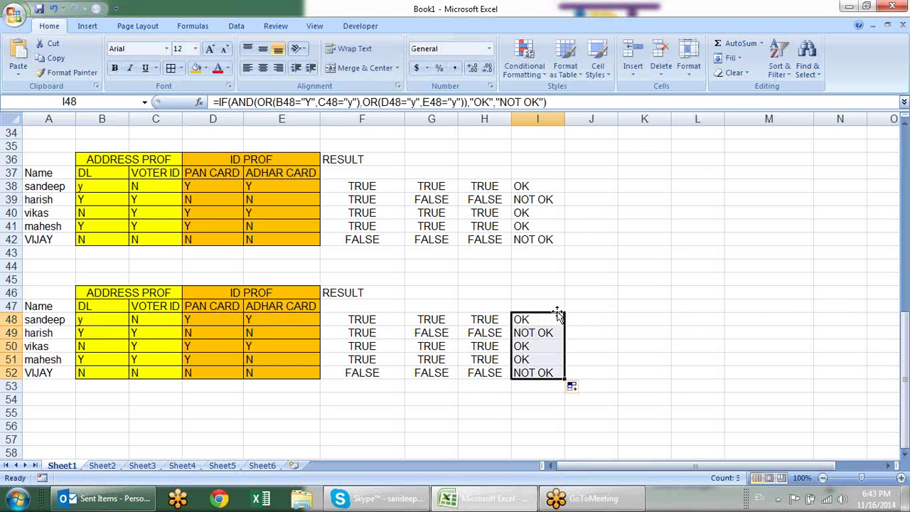
- Move the I48:I52 results into F48:F52 and clear the G48:H52 helper cells
{"action": "key", "text": "ctrl+c"}
{"action": "left_click", "coordinate": [383, 317]}
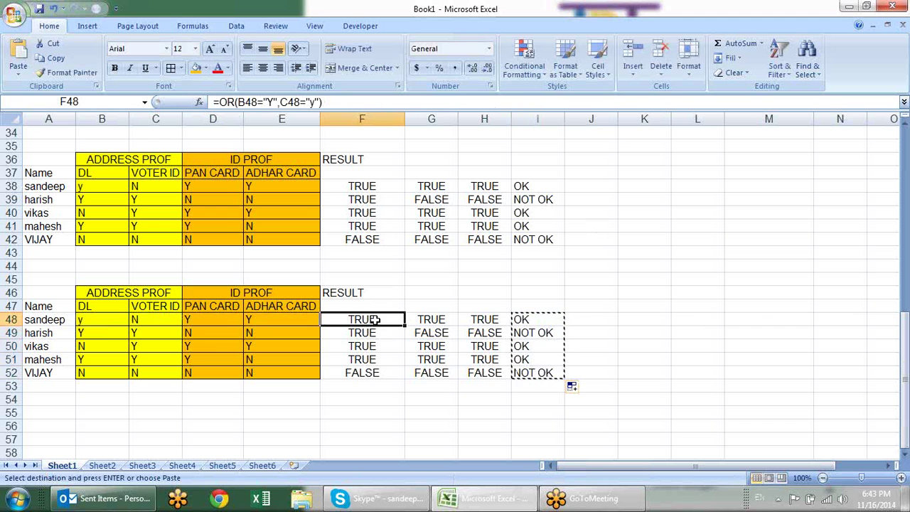
{"action": "key", "text": "ctrl+v"}
{"action": "left_click_drag", "start_coordinate": [432, 319], "coordinate": [484, 372]}
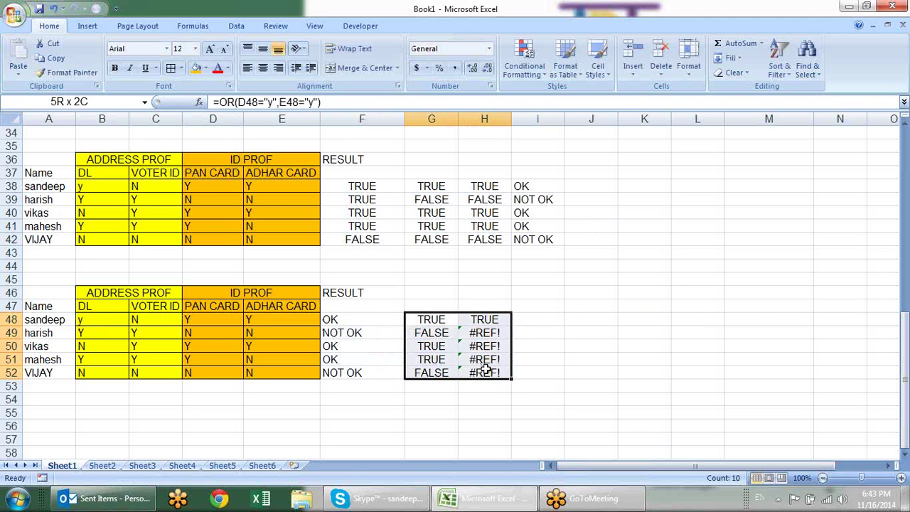
{"action": "key", "text": "Delete"}
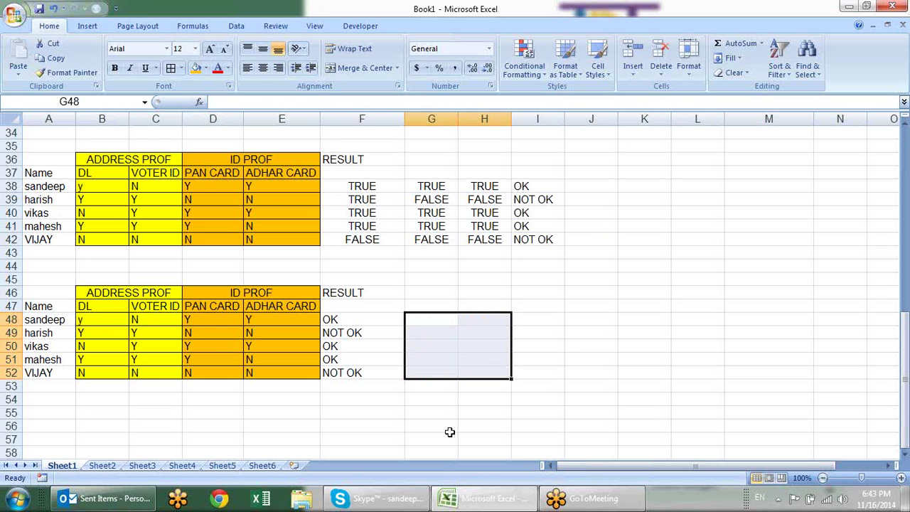
{"action": "left_click", "coordinate": [446, 428]}
- Move the RESULT heading from F46 down to F47 and review F48's formula
{"action": "left_click", "coordinate": [368, 295]}
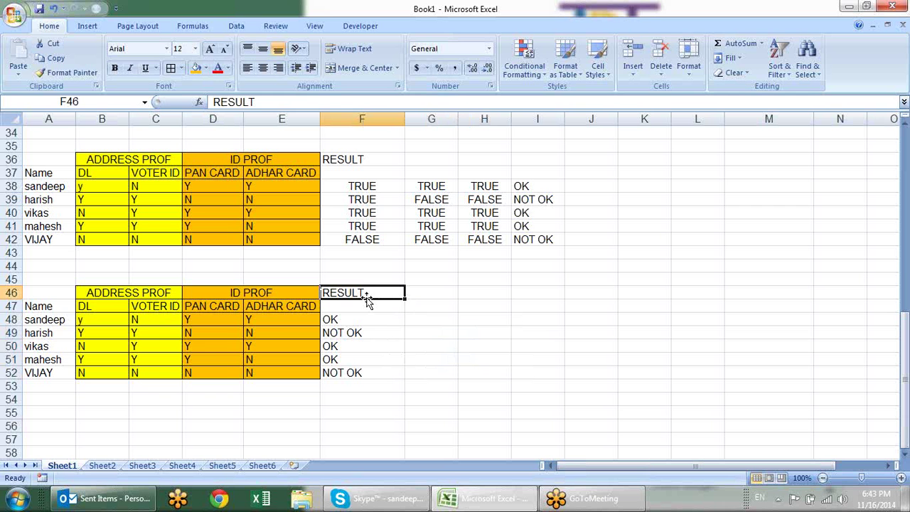
{"action": "left_click_drag", "start_coordinate": [367, 295], "coordinate": [368, 308]}
{"action": "left_click", "coordinate": [372, 320]}
{"action": "double_click", "coordinate": [374, 319]}
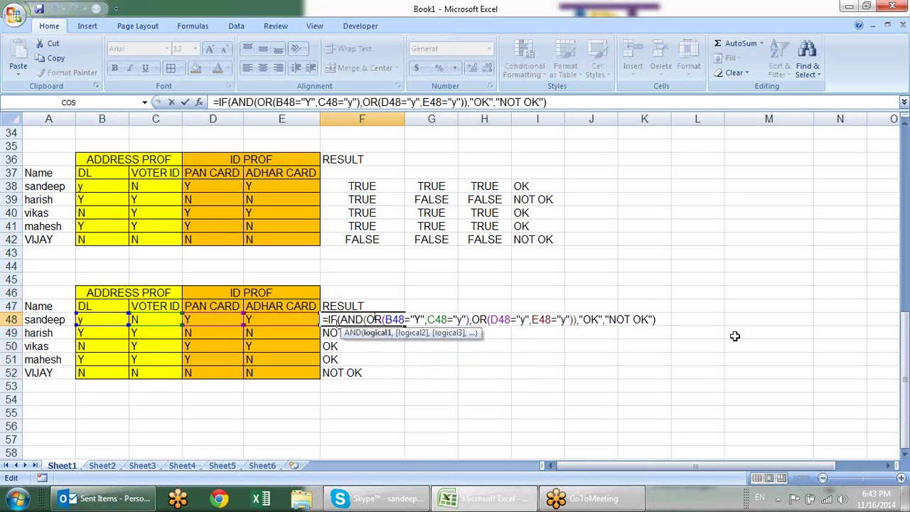
{"action": "key", "text": "Return"}
{"action": "scroll", "coordinate": [39, 271], "scroll_direction": "up", "scroll_amount": 4}
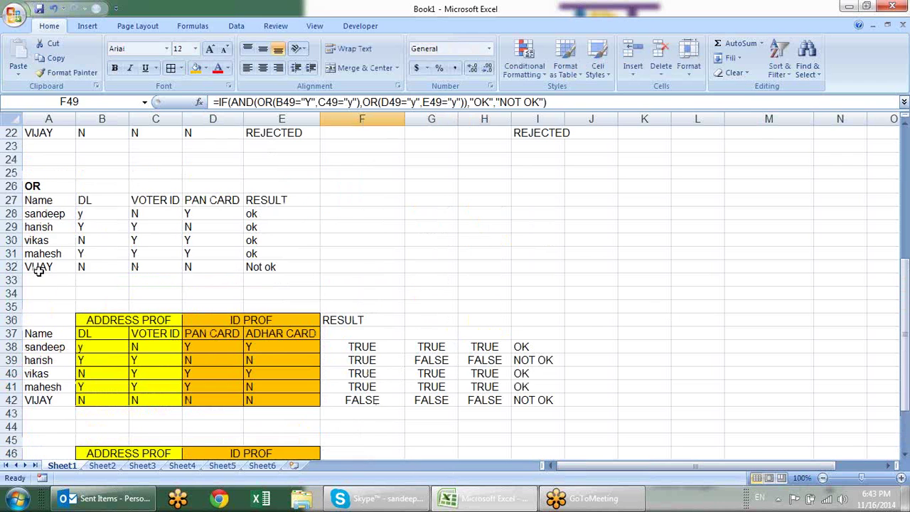
{"action": "scroll", "coordinate": [102, 273], "scroll_direction": "up", "scroll_amount": 1}
{"action": "scroll", "coordinate": [102, 273], "scroll_direction": "up", "scroll_amount": 2}
{"action": "scroll", "coordinate": [102, 267], "scroll_direction": "down", "scroll_amount": 4}
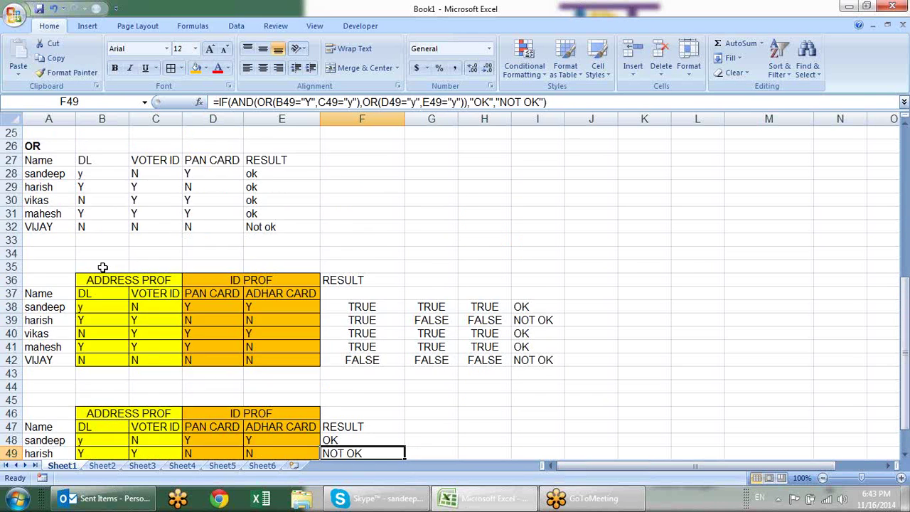
{"action": "scroll", "coordinate": [103, 249], "scroll_direction": "down", "scroll_amount": 4}
{"action": "left_click", "coordinate": [455, 359]}
{"action": "left_click", "coordinate": [195, 27]}
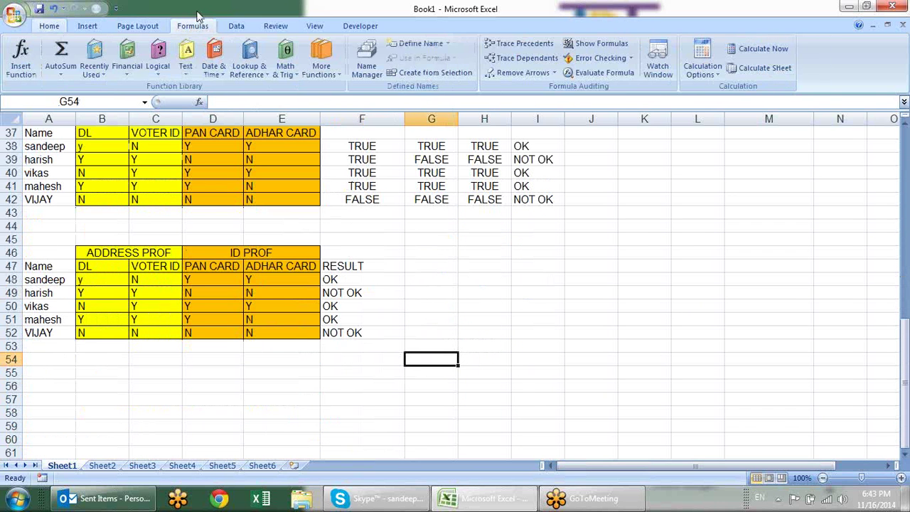
{"action": "left_click", "coordinate": [160, 67]}
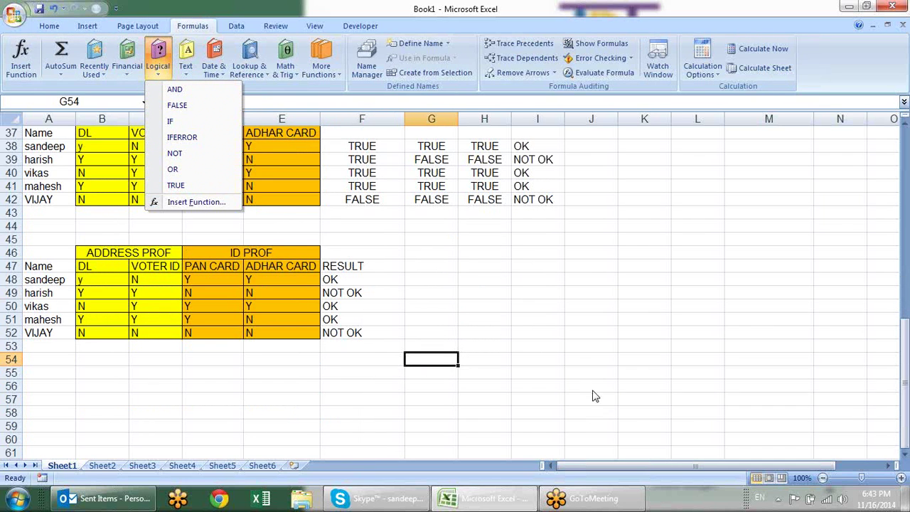
{"action": "left_click", "coordinate": [587, 351]}
{"action": "left_click", "coordinate": [506, 302]}
{"action": "type", "text": "="}
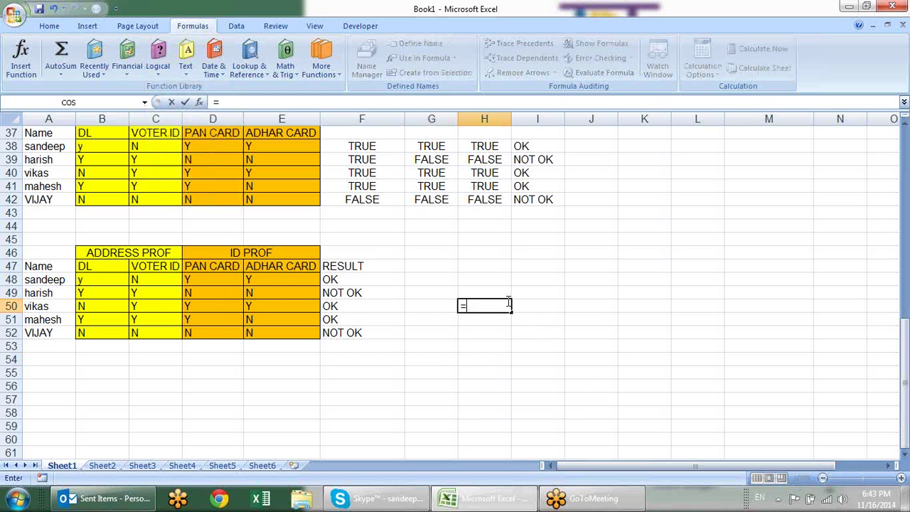
{"action": "type", "text": "TRUE"}
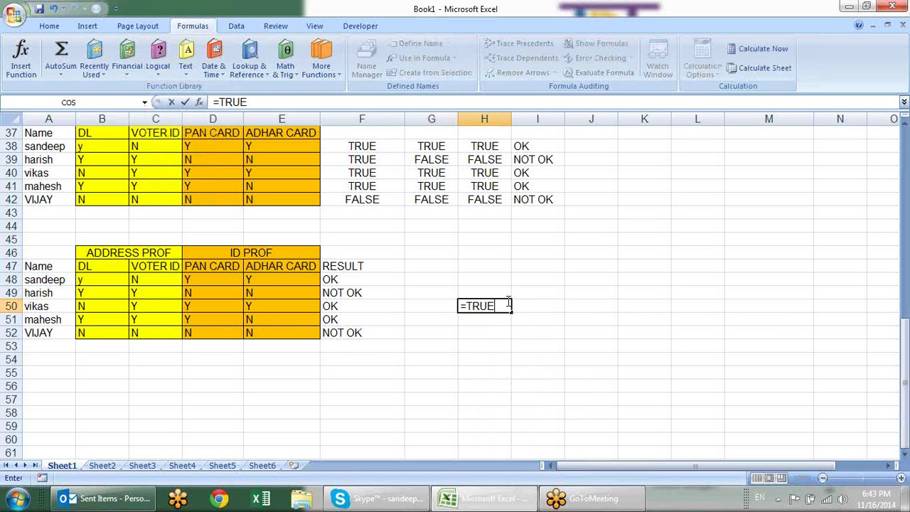
{"action": "type", "text": "()"}
{"action": "key", "text": "Return"}
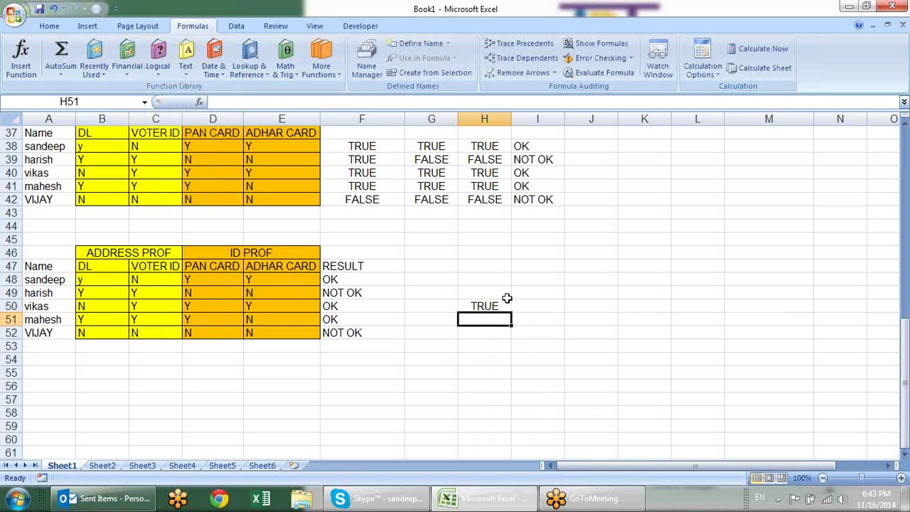
{"action": "type", "text": "=FALS"}
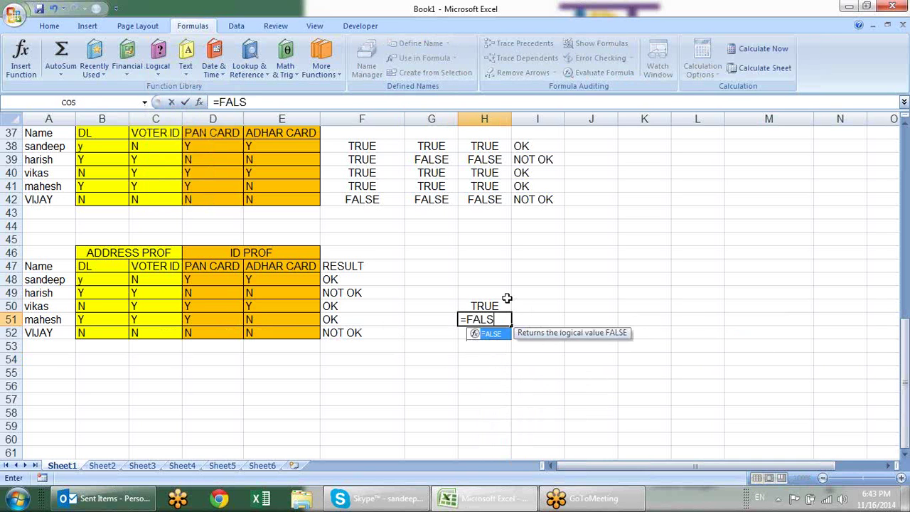
{"action": "type", "text": "E()"}
{"action": "key", "text": "Return"}
{"action": "left_click_drag", "start_coordinate": [507, 298], "coordinate": [499, 315]}
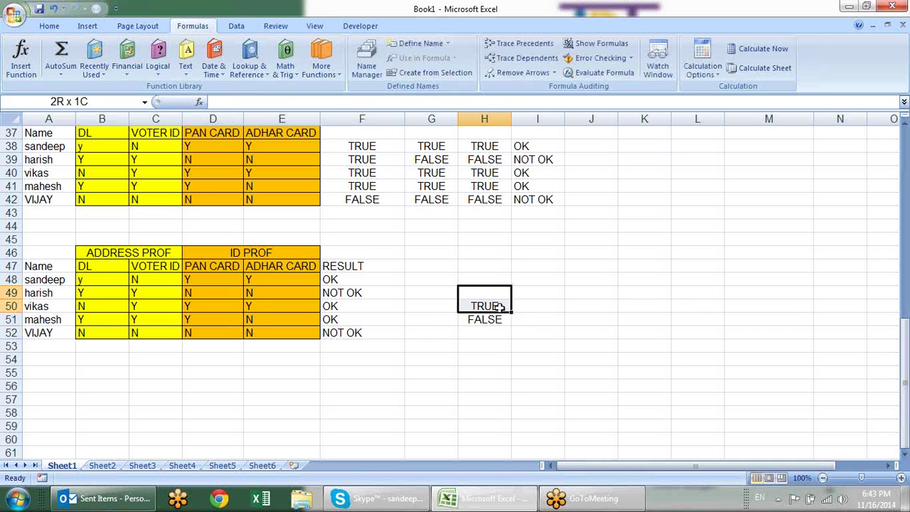
{"action": "key", "text": "Delete"}
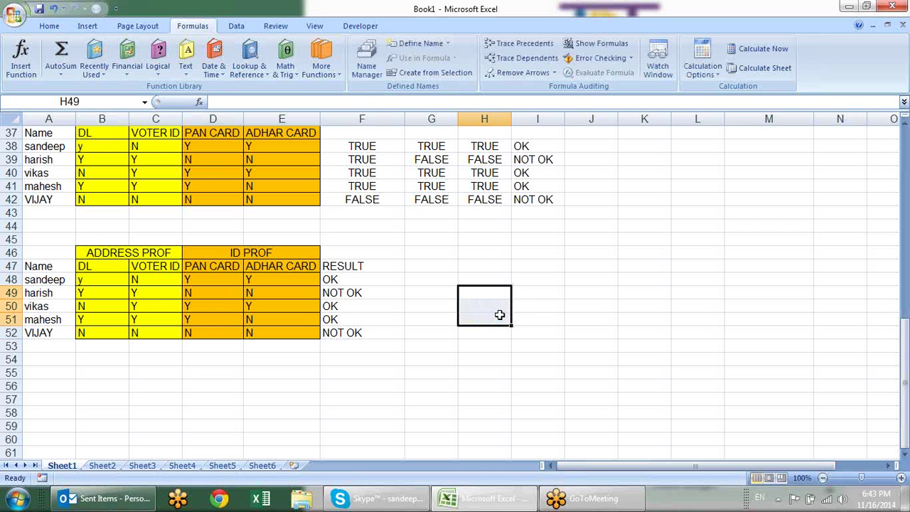
- Start a NOT formula in G49, then cancel it unfinished
{"action": "left_click", "coordinate": [462, 279]}
{"action": "left_click", "coordinate": [448, 292]}
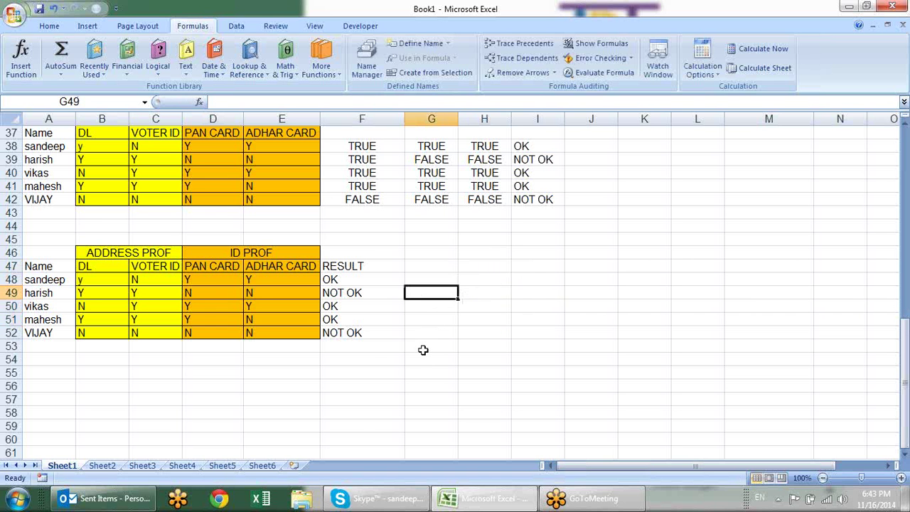
{"action": "scroll", "coordinate": [482, 380], "scroll_direction": "up", "scroll_amount": 4}
{"action": "scroll", "coordinate": [487, 381], "scroll_direction": "down", "scroll_amount": 2}
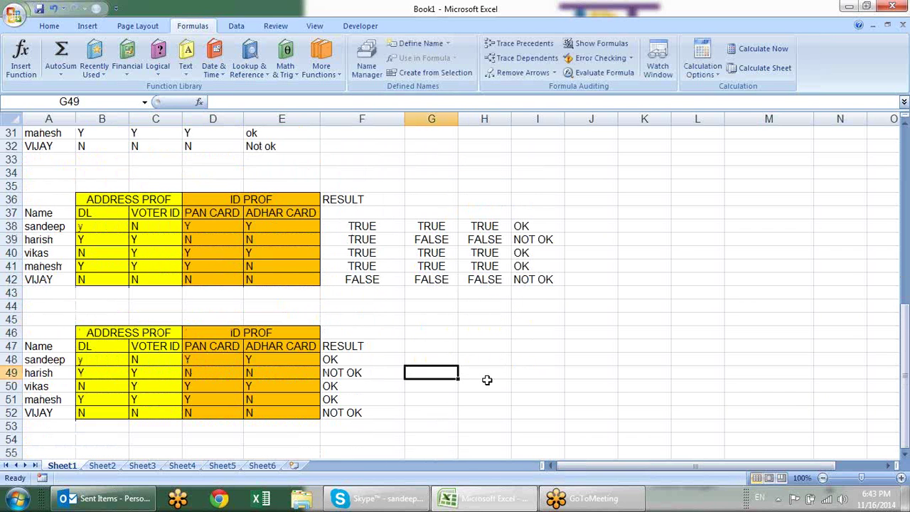
{"action": "scroll", "coordinate": [495, 332], "scroll_direction": "down", "scroll_amount": 2}
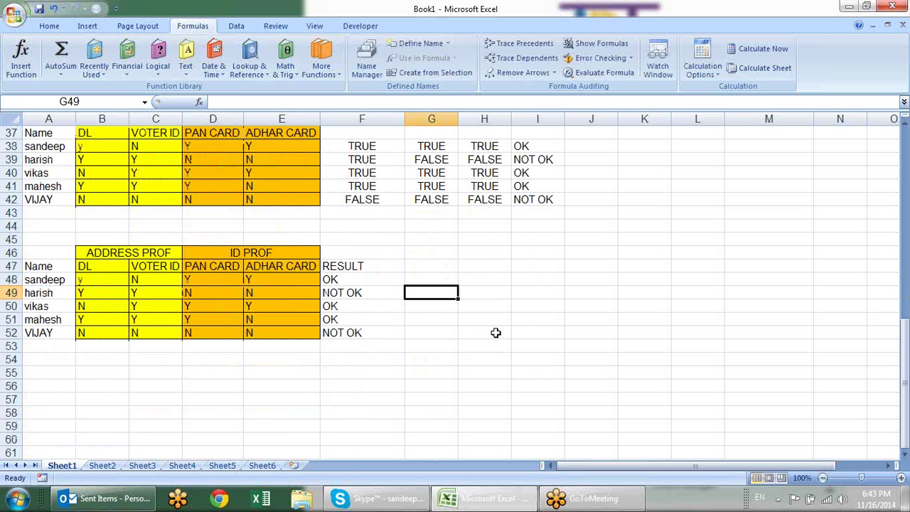
{"action": "type", "text": "="}
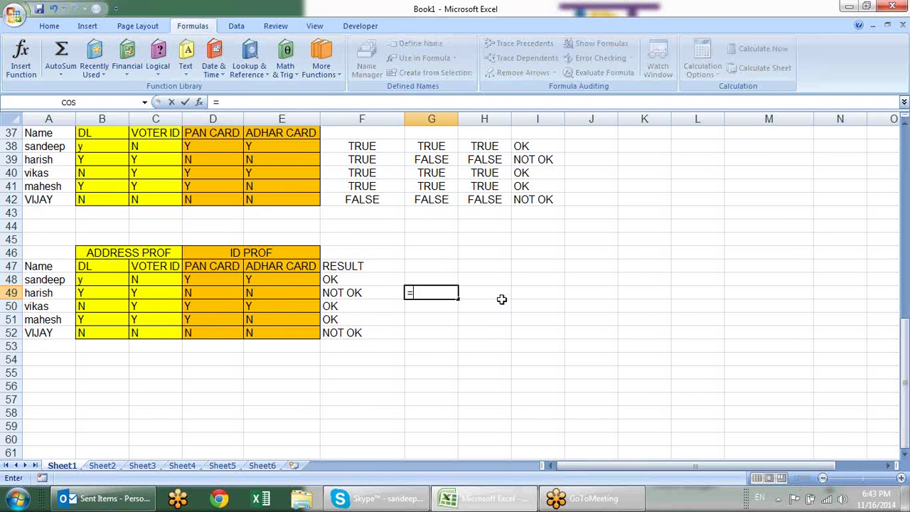
{"action": "type", "text": "NOT"}
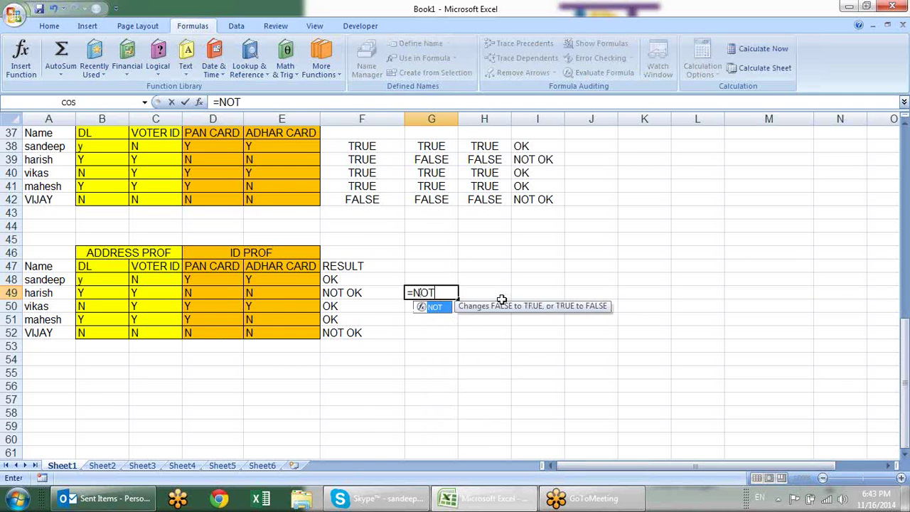
{"action": "type", "text": "("}
{"action": "key", "text": "Escape"}
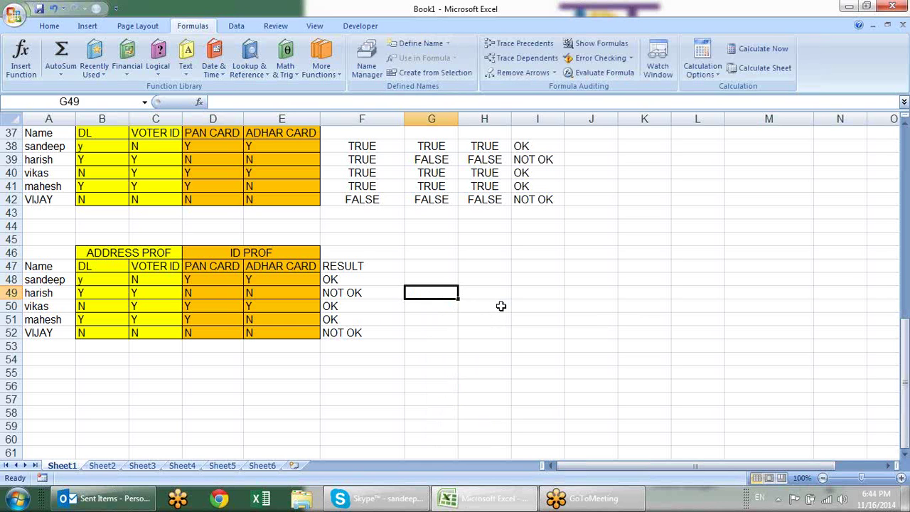
- Enter =NOT(TRUE) in G48 and review the formula returning FALSE
{"action": "left_click", "coordinate": [495, 283]}
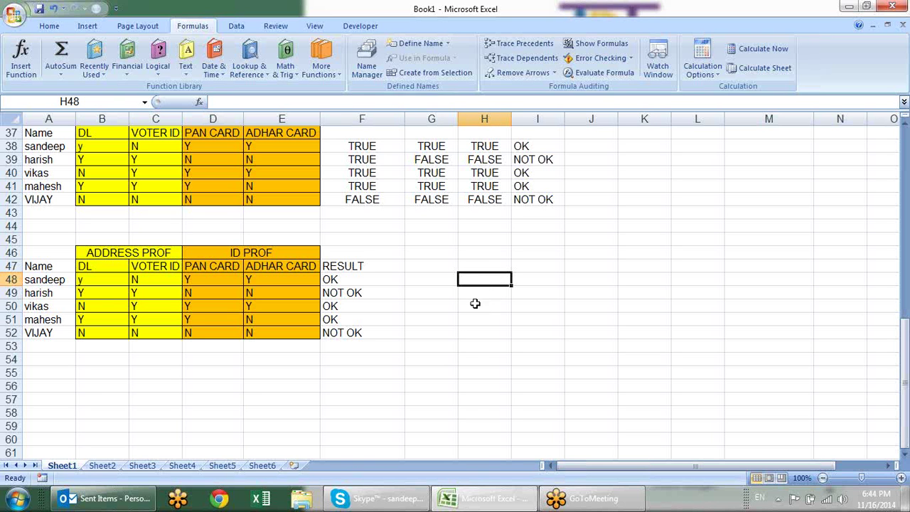
{"action": "left_click", "coordinate": [446, 277]}
{"action": "type", "text": "="}
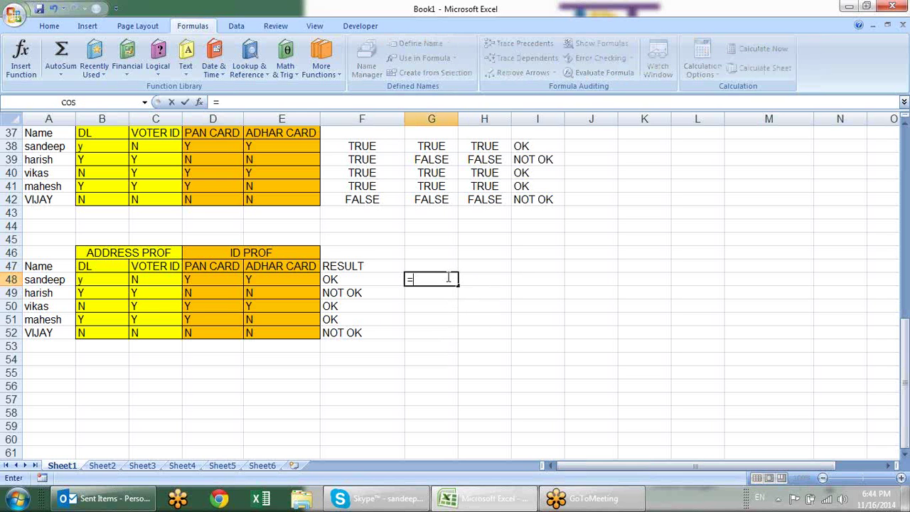
{"action": "type", "text": "NOT("}
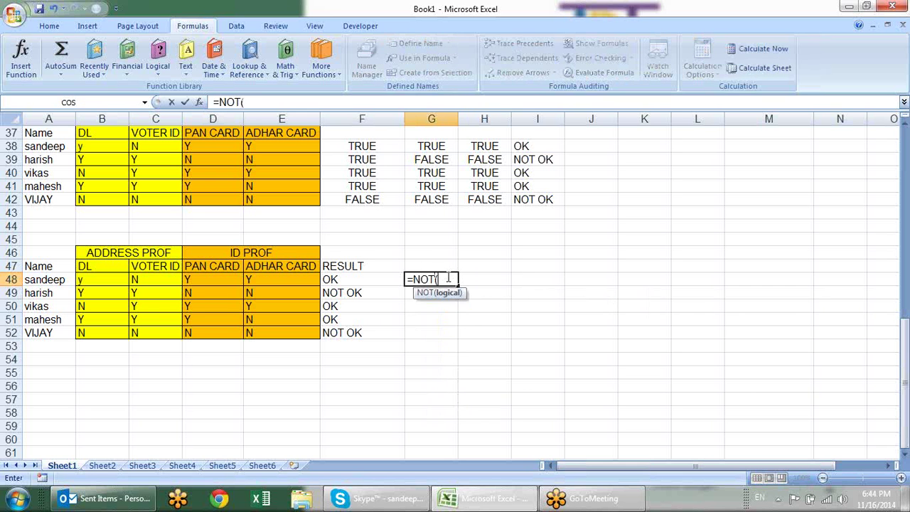
{"action": "type", "text": "TRUE"}
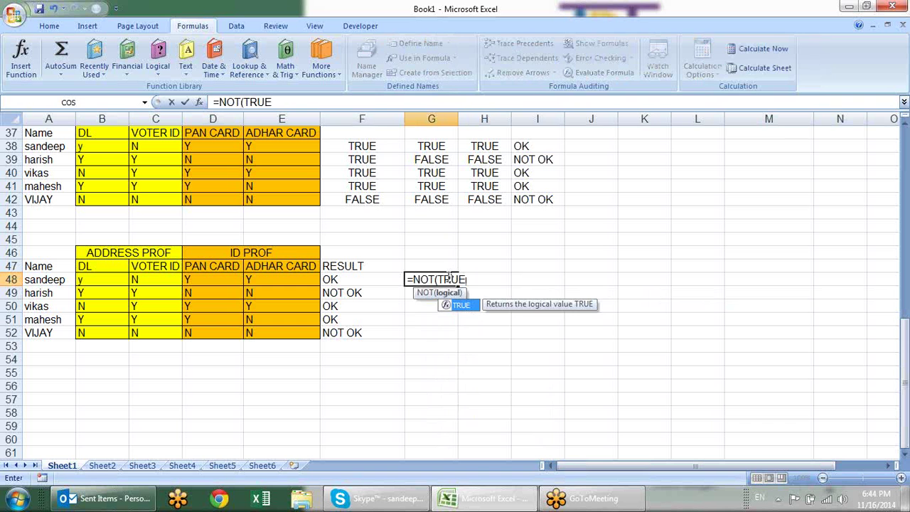
{"action": "type", "text": ")"}
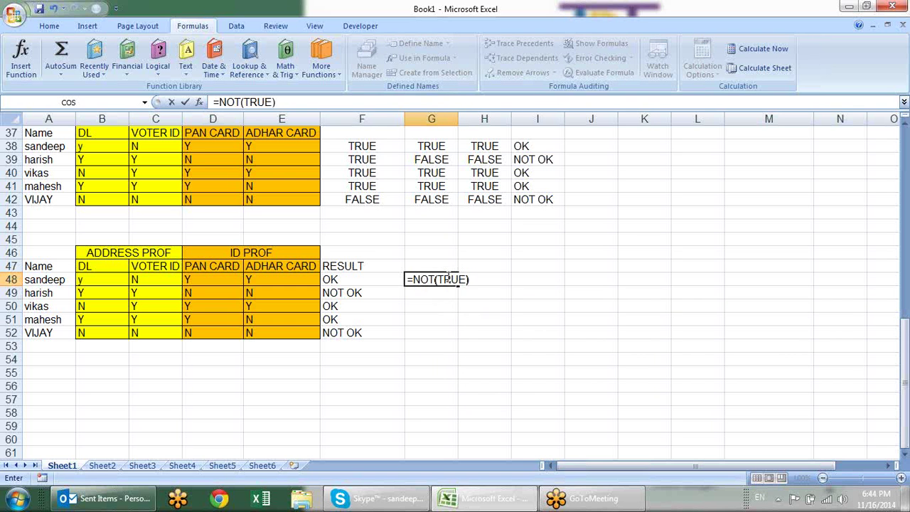
{"action": "key", "text": "Return"}
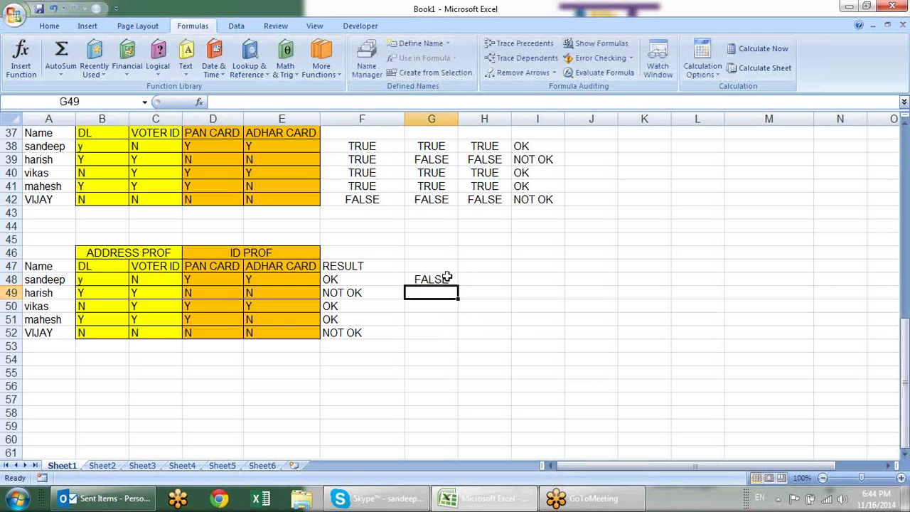
{"action": "double_click", "coordinate": [447, 277]}
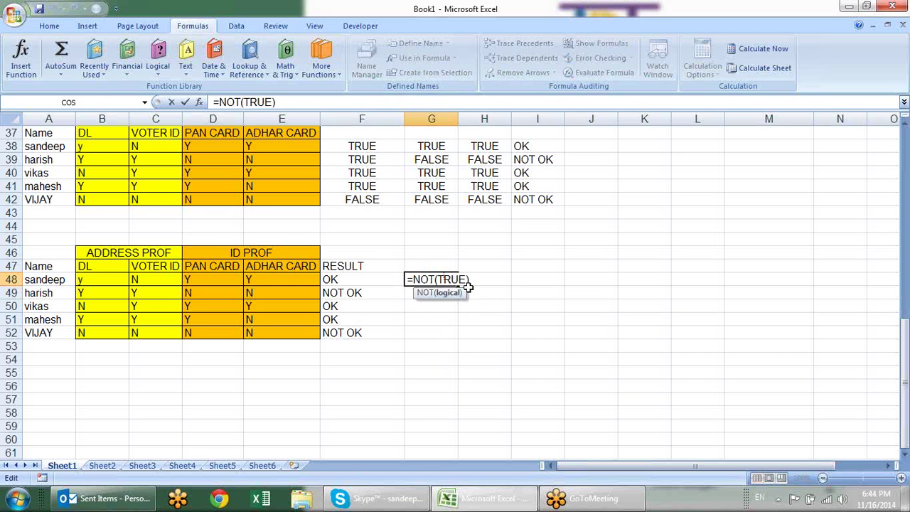
{"action": "key", "text": "Return"}
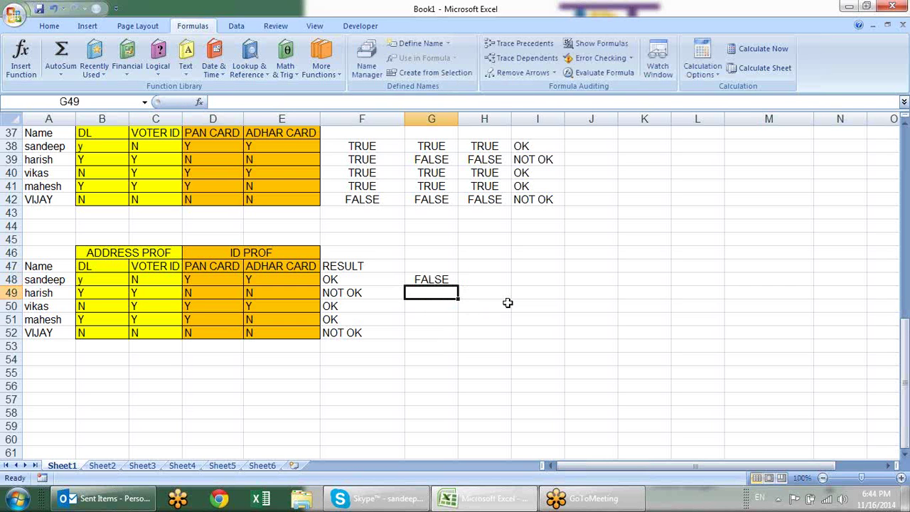
- Enter 20 in G49 and H49 and the formula =NOT(G49=H49) in I49
{"action": "type", "text": "20"}
{"action": "key", "text": "Tab"}
{"action": "type", "text": "2"}
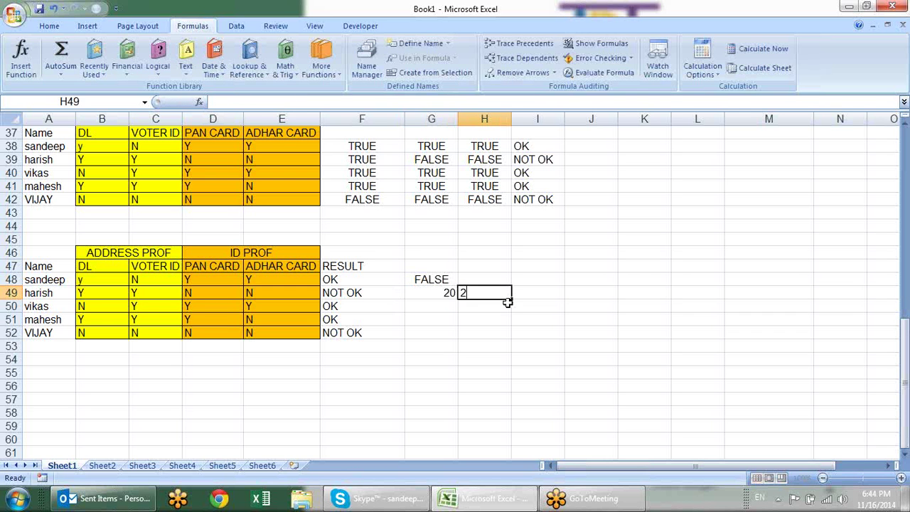
{"action": "type", "text": "0"}
{"action": "key", "text": "Tab"}
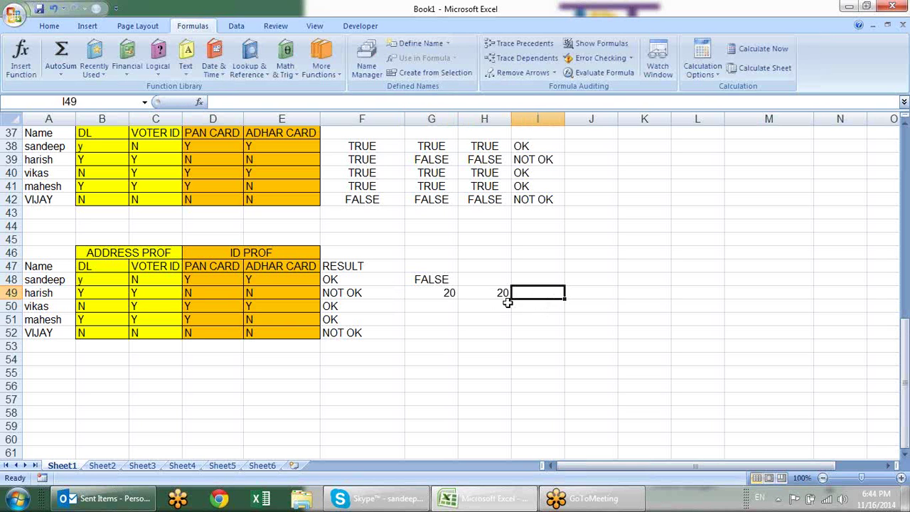
{"action": "type", "text": "="}
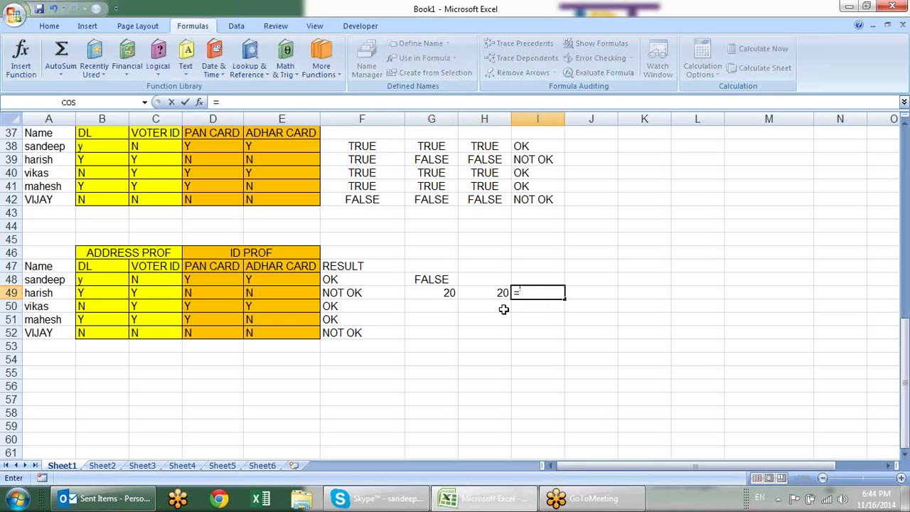
{"action": "type", "text": "NOT("}
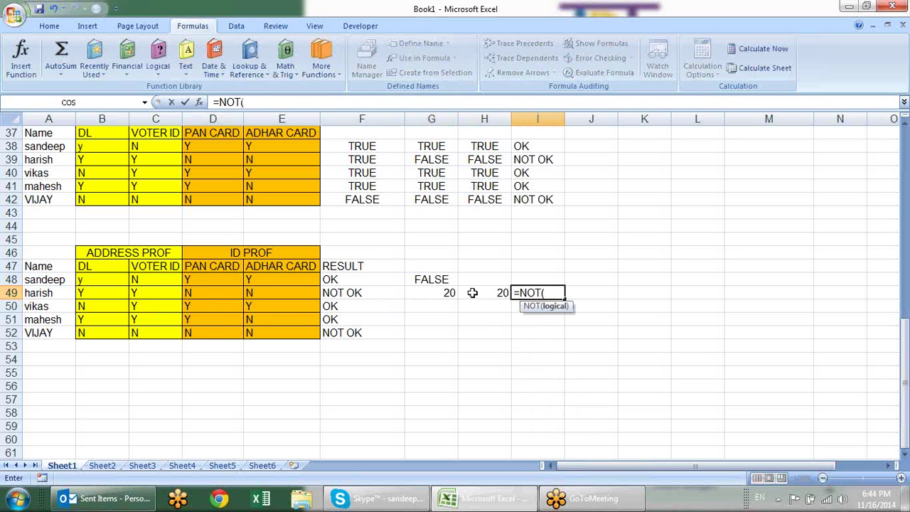
{"action": "left_click", "coordinate": [449, 292]}
{"action": "type", "text": "="}
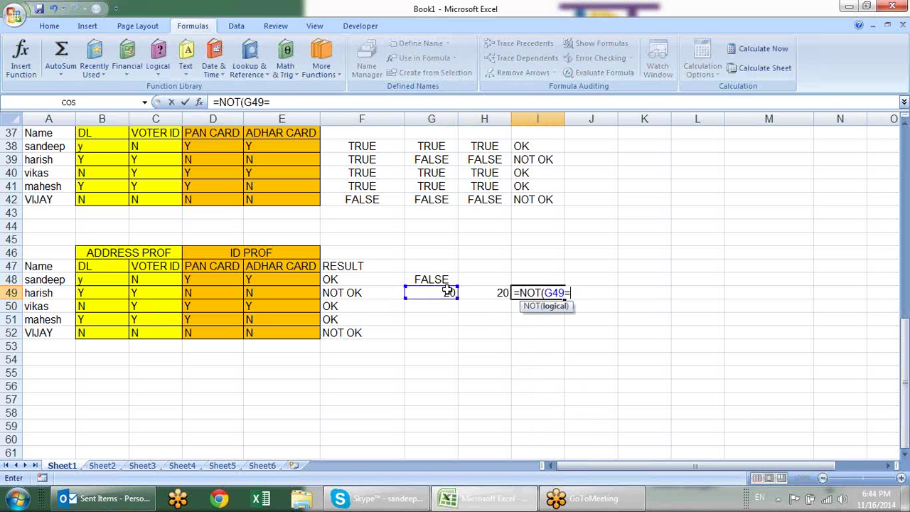
{"action": "left_click", "coordinate": [496, 292]}
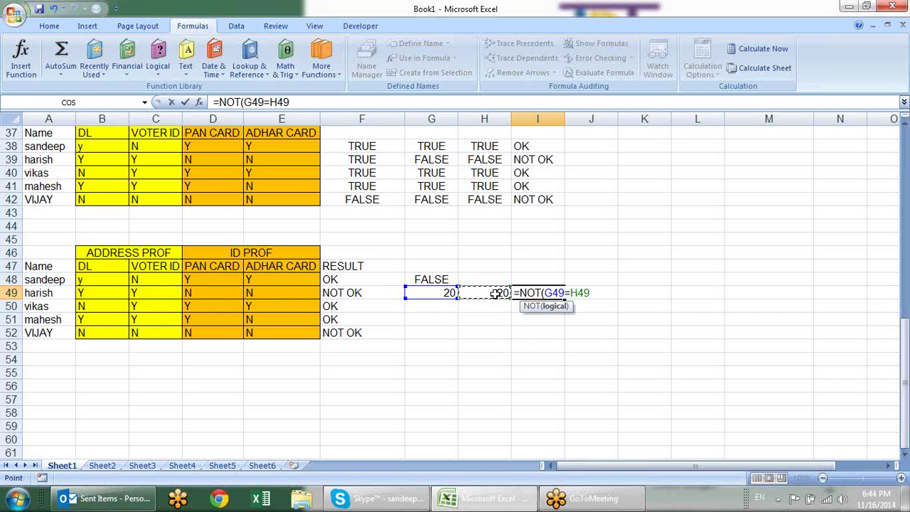
{"action": "type", "text": ")"}
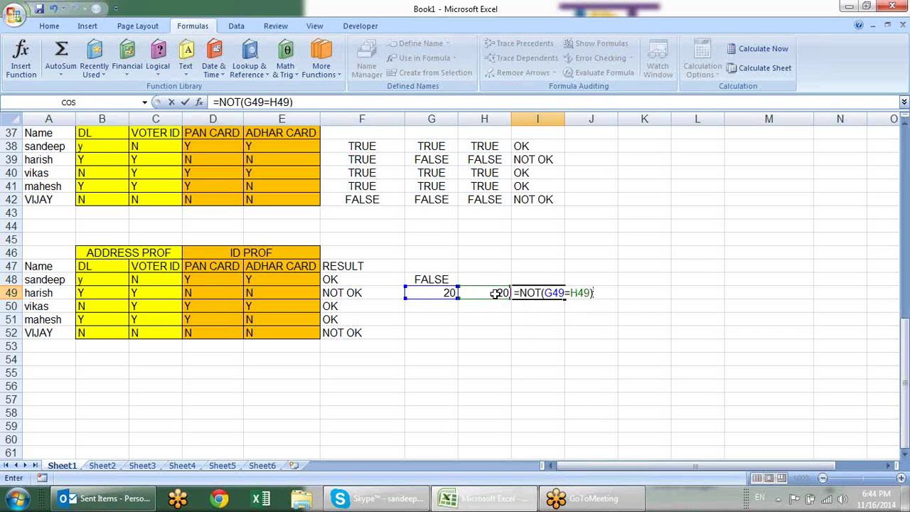
{"action": "key", "text": "Return"}
- Change G49 to 21 and inspect I49's formula, now returning TRUE
{"action": "left_click", "coordinate": [435, 292]}
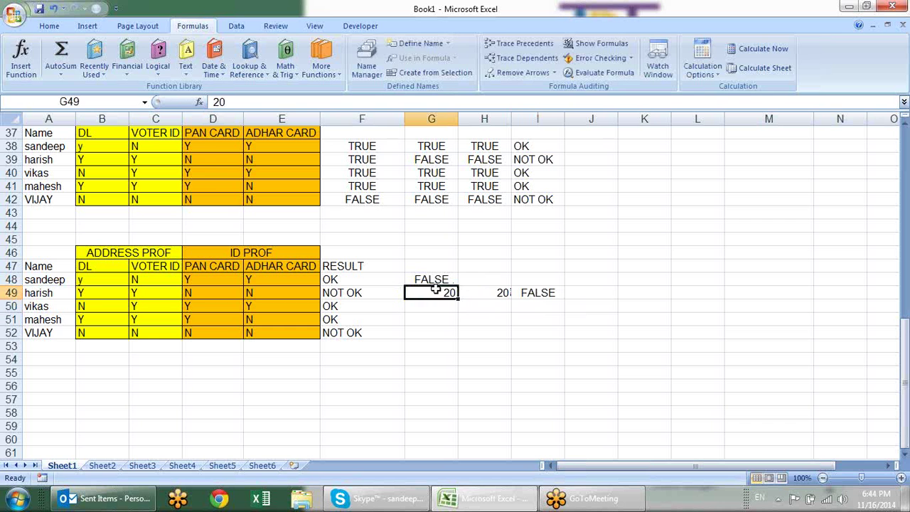
{"action": "type", "text": "21"}
{"action": "key", "text": "Return"}
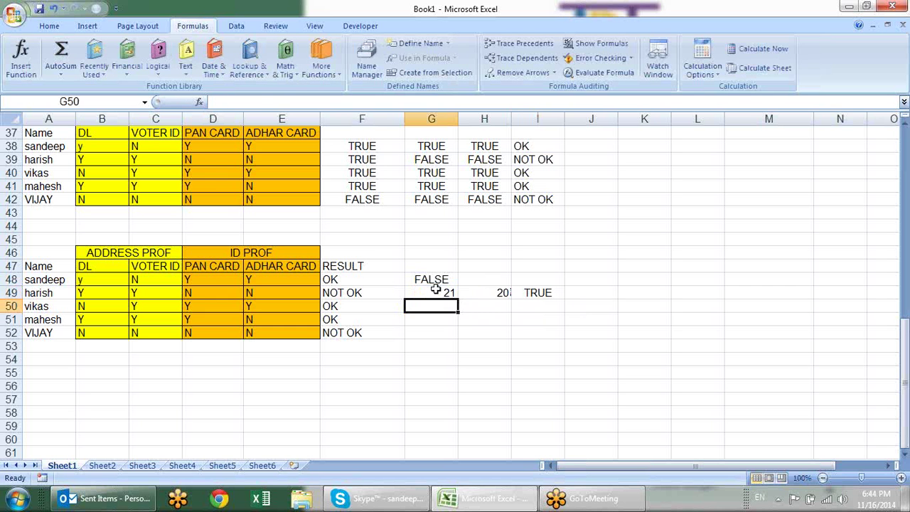
{"action": "left_click", "coordinate": [530, 293]}
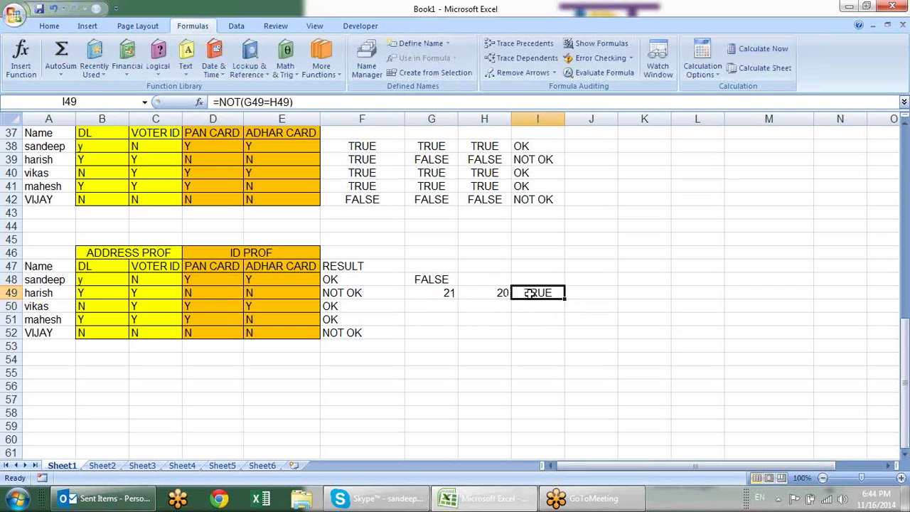
{"action": "double_click", "coordinate": [530, 293]}
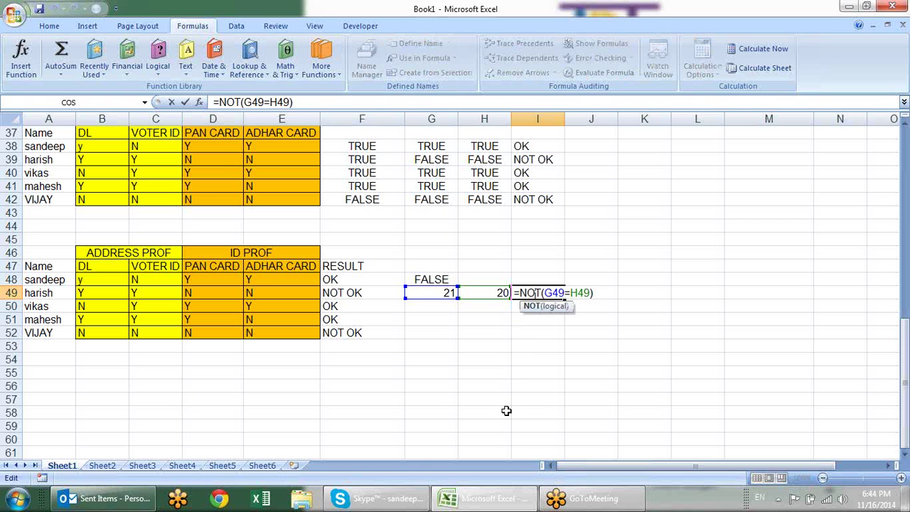
{"action": "key", "text": "Escape"}
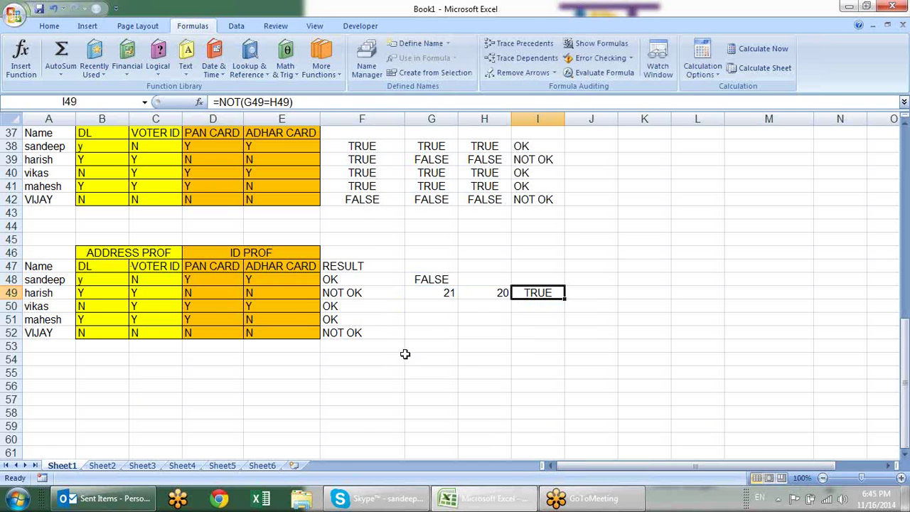
- Fill C55:D62 with the formula =RANDBETWEEN(10,90)
{"action": "scroll", "coordinate": [466, 370], "scroll_direction": "up", "scroll_amount": 4}
{"action": "scroll", "coordinate": [466, 371], "scroll_direction": "down", "scroll_amount": 4}
{"action": "scroll", "coordinate": [466, 370], "scroll_direction": "down", "scroll_amount": 3}
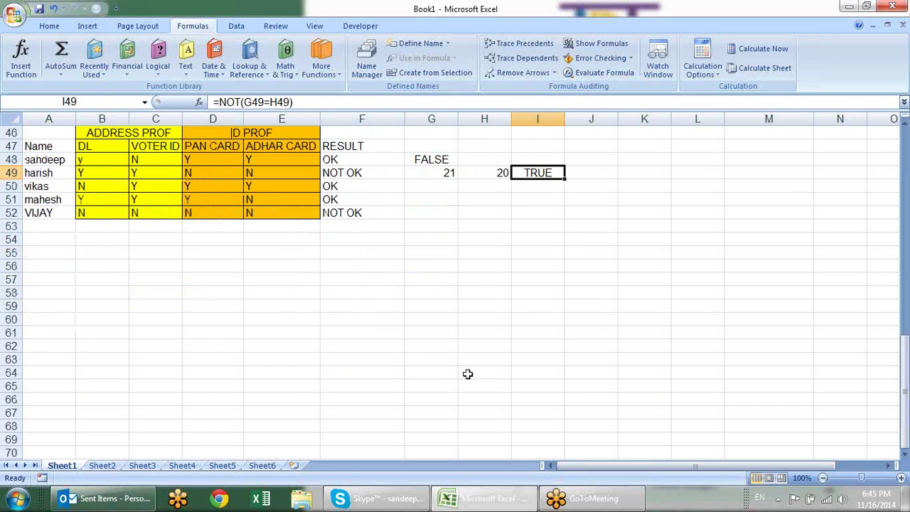
{"action": "left_click", "coordinate": [107, 256]}
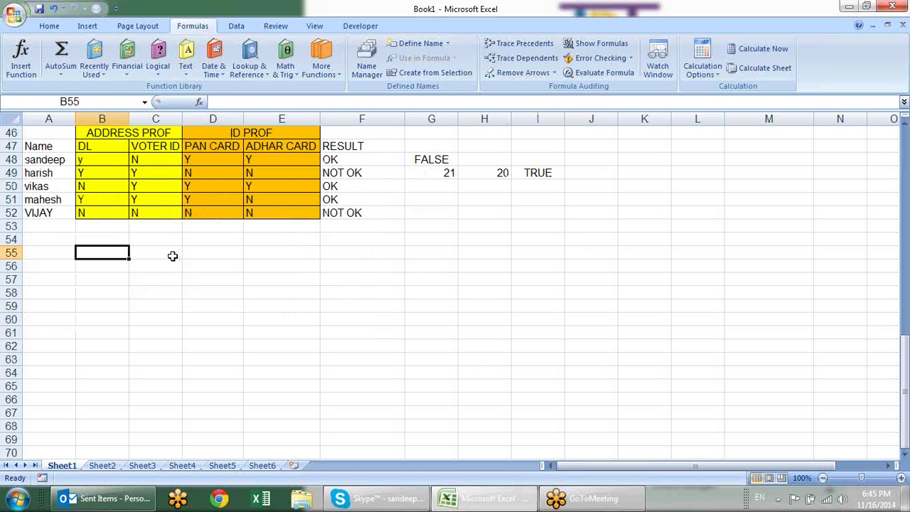
{"action": "left_click_drag", "start_coordinate": [175, 255], "coordinate": [213, 345]}
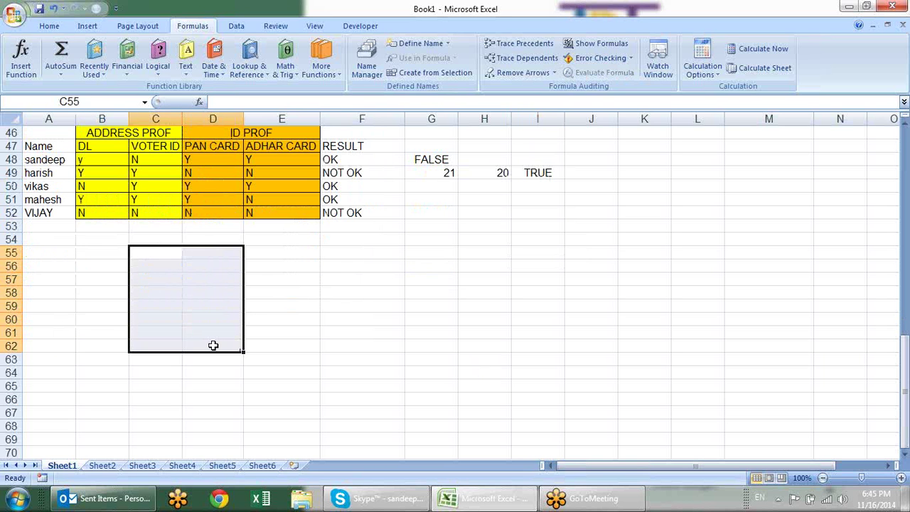
{"action": "type", "text": "=RA"}
{"action": "key", "text": "Down"}
{"action": "key", "text": "Down"}
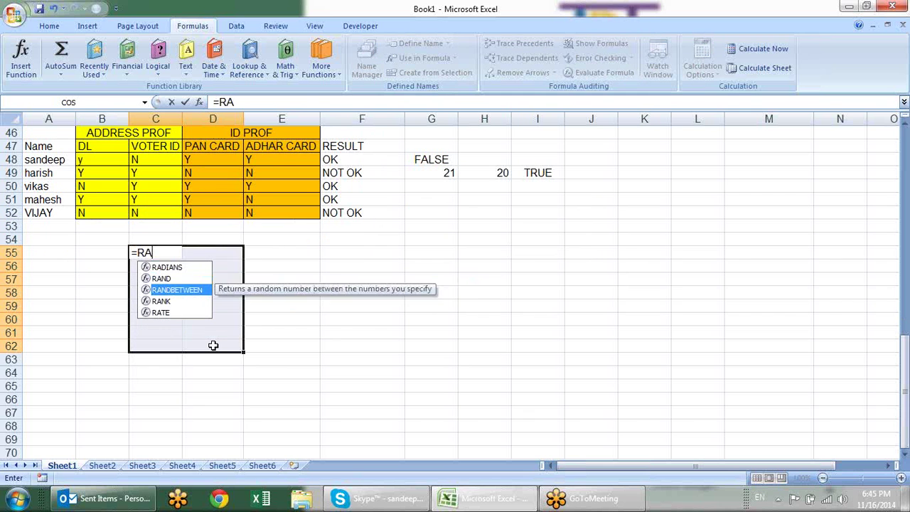
{"action": "key", "text": "Tab"}
{"action": "type", "text": "0,"}
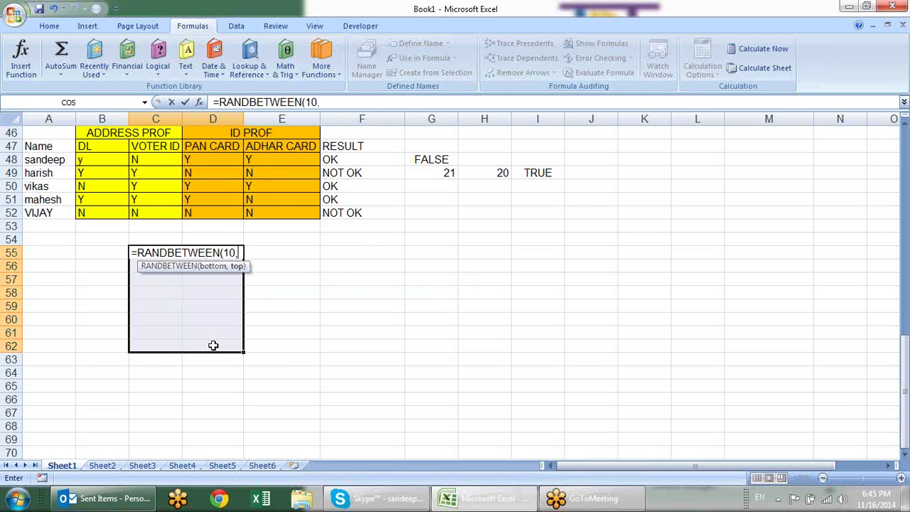
{"action": "type", "text": "90)"}
{"action": "key", "text": "ctrl+Return"}
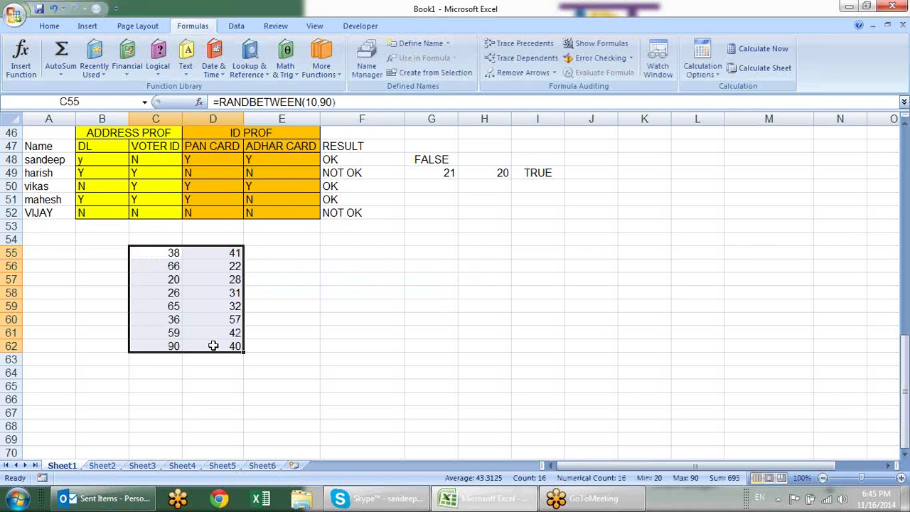
- Replace the C55:D62 formulas with their fixed values via Paste Special > Values
{"action": "key", "text": "ctrl+c"}
{"action": "key", "text": "alt+e"}
{"action": "key", "text": "s"}
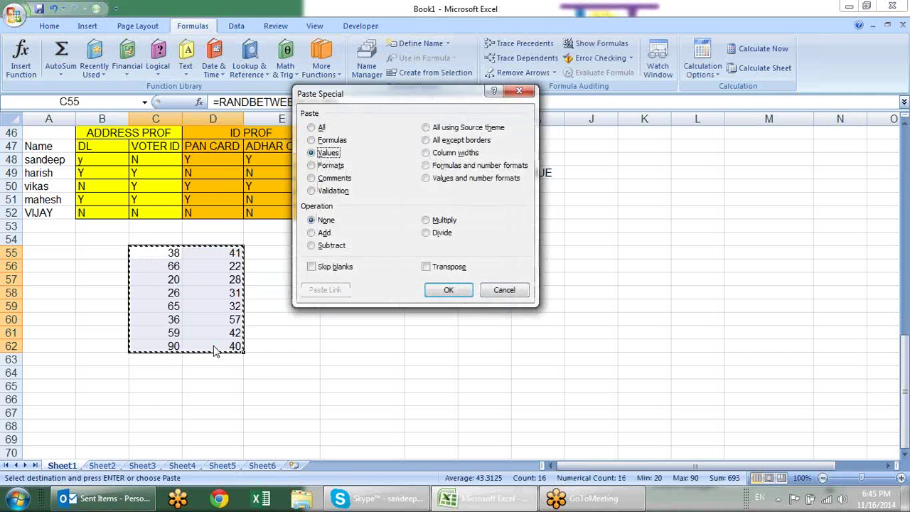
{"action": "key", "text": "v"}
{"action": "key", "text": "Return"}
- Enter the ratio =C55/D55 in E55 and fill it down to E62
{"action": "left_click", "coordinate": [279, 252]}
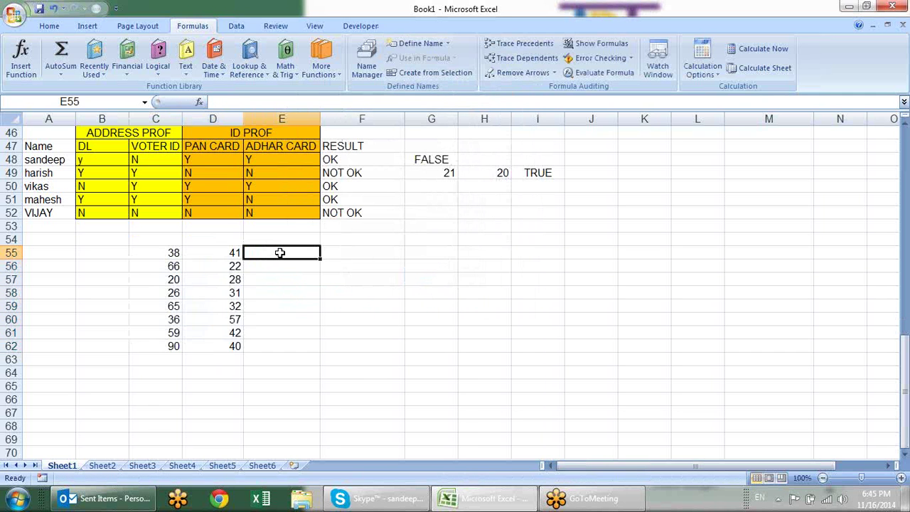
{"action": "type", "text": "="}
{"action": "key", "text": "Left"}
{"action": "key", "text": "Left"}
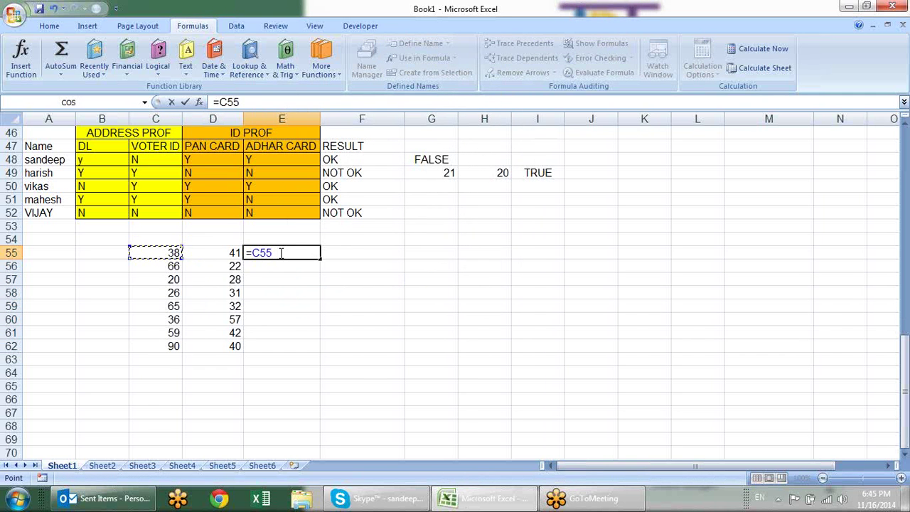
{"action": "type", "text": "/"}
{"action": "key", "text": "Left"}
{"action": "key", "text": "Return"}
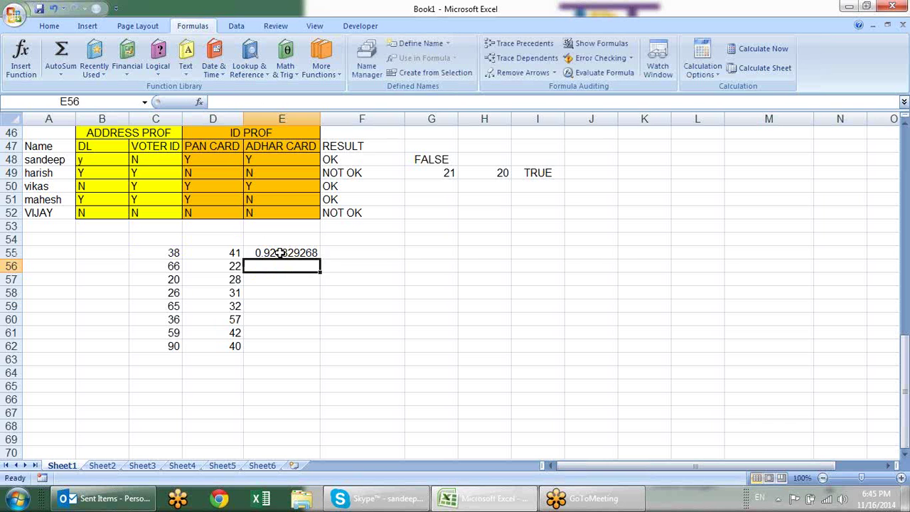
{"action": "left_click", "coordinate": [281, 252]}
{"action": "left_click_drag", "start_coordinate": [319, 258], "coordinate": [318, 348]}
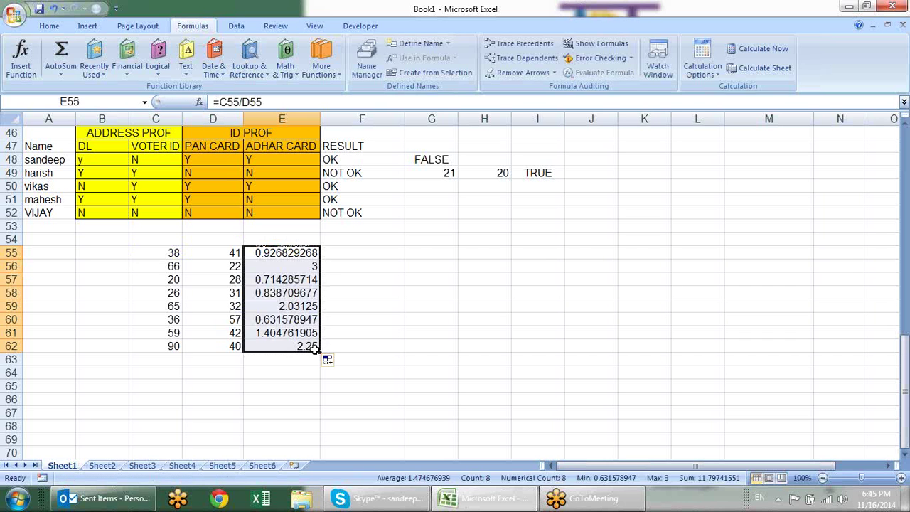
- Sum the ratios in E63 with AutoSum and make the total bold
{"action": "left_click", "coordinate": [293, 363]}
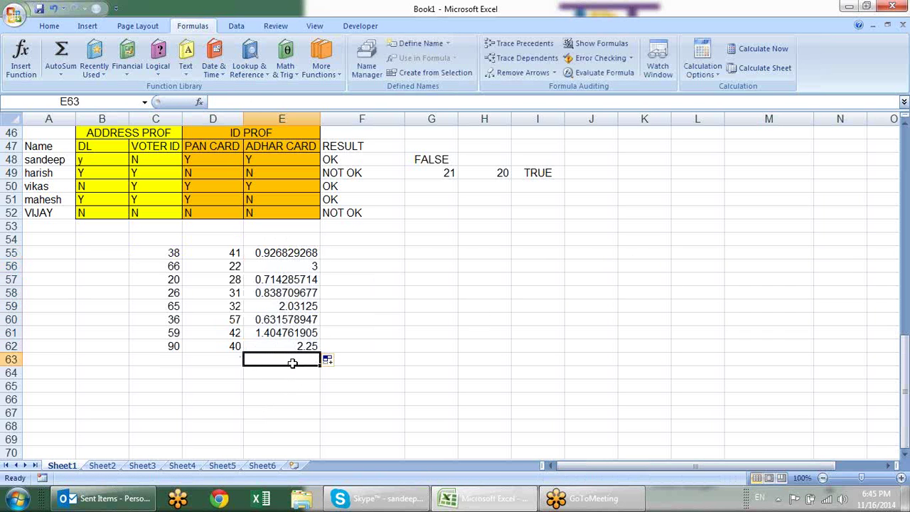
{"action": "key", "text": "alt+equal"}
{"action": "key", "text": "Return"}
{"action": "left_click", "coordinate": [292, 360]}
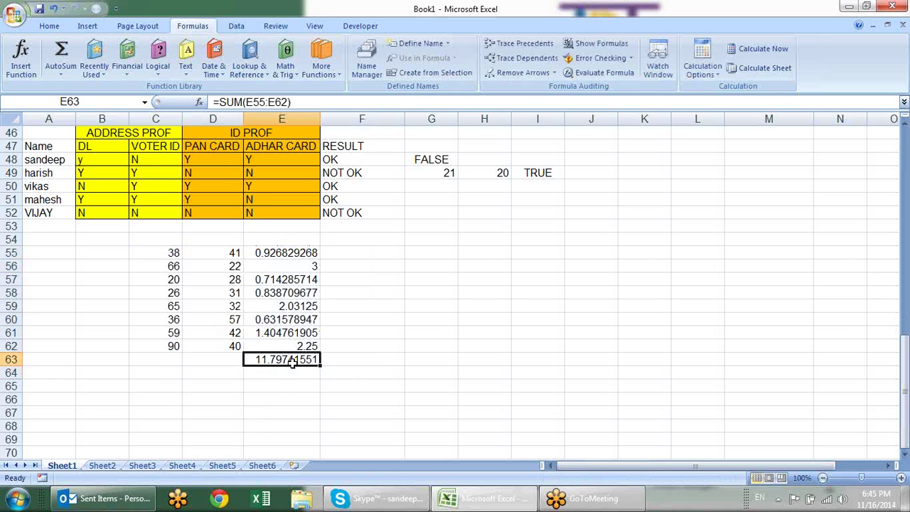
{"action": "key", "text": "ctrl+b"}
{"action": "left_click_drag", "start_coordinate": [351, 369], "coordinate": [351, 365]}
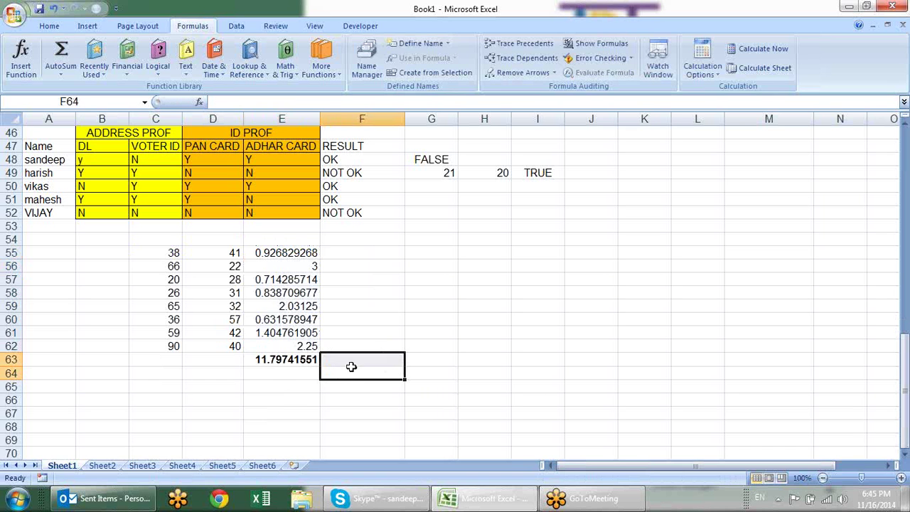
{"action": "left_click", "coordinate": [294, 385]}
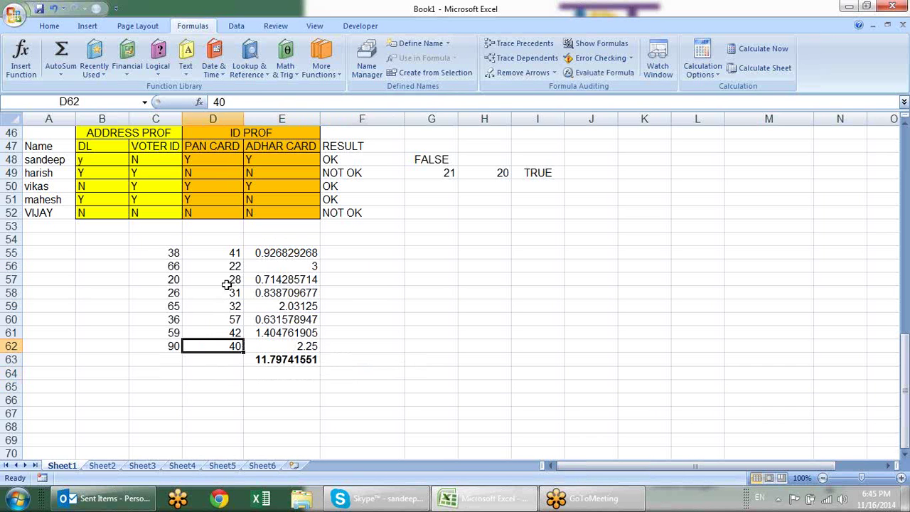
{"action": "left_click_drag", "start_coordinate": [233, 253], "coordinate": [231, 344]}
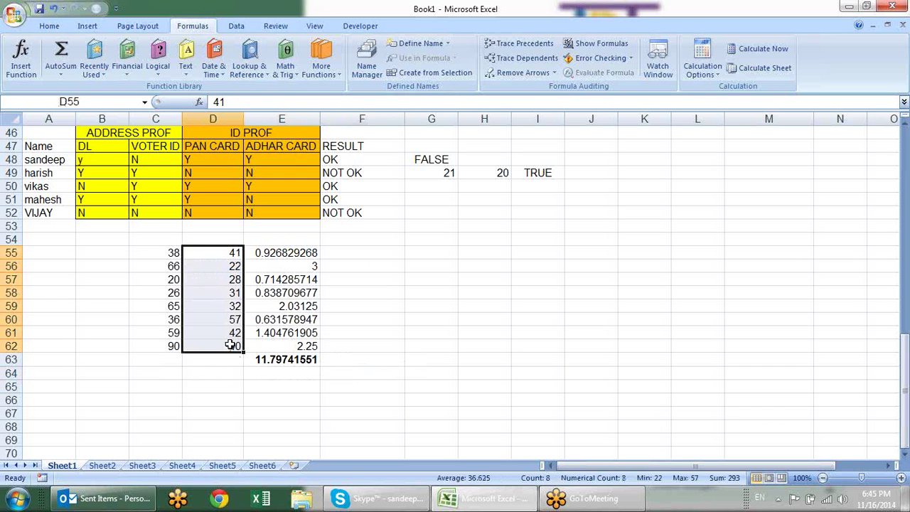
- Bold D55:D62 and set D57, D58 and D60 to 0
{"action": "key", "text": "ctrl+b"}
{"action": "left_click", "coordinate": [240, 377]}
{"action": "left_click", "coordinate": [242, 281]}
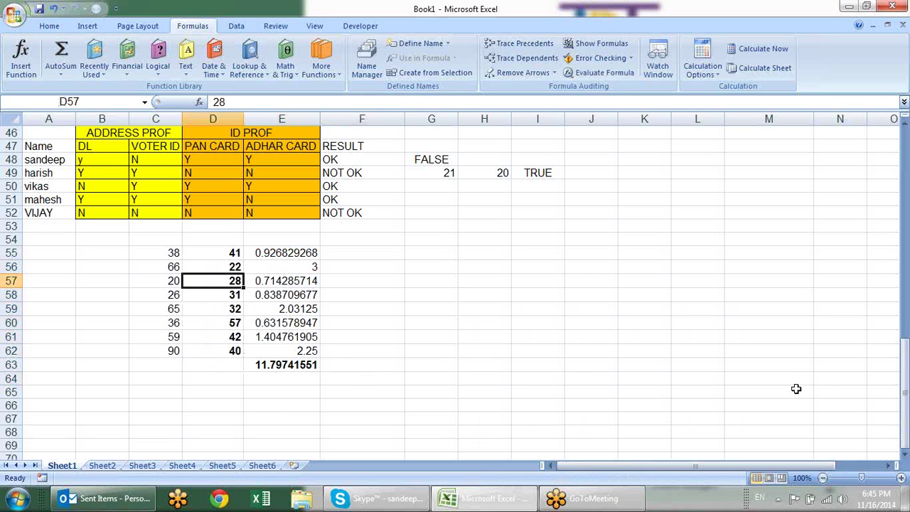
{"action": "type", "text": "0"}
{"action": "key", "text": "Return"}
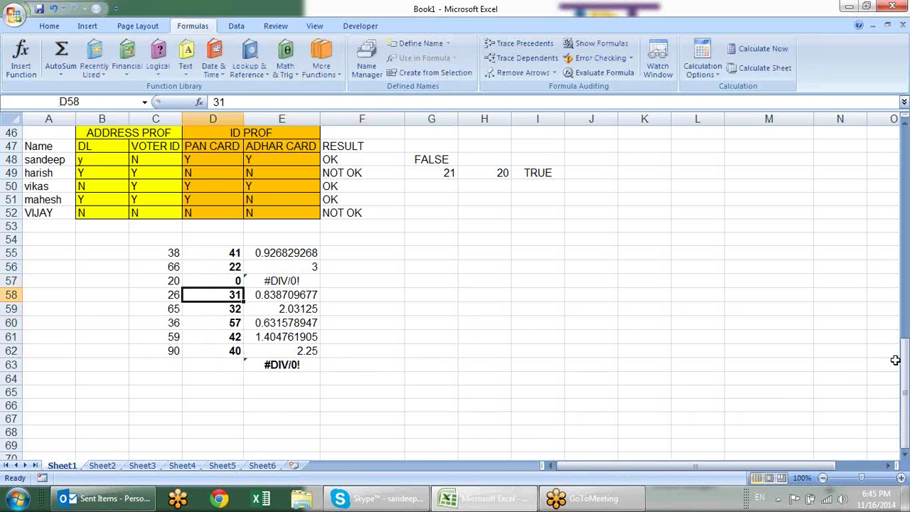
{"action": "type", "text": "0"}
{"action": "key", "text": "Return"}
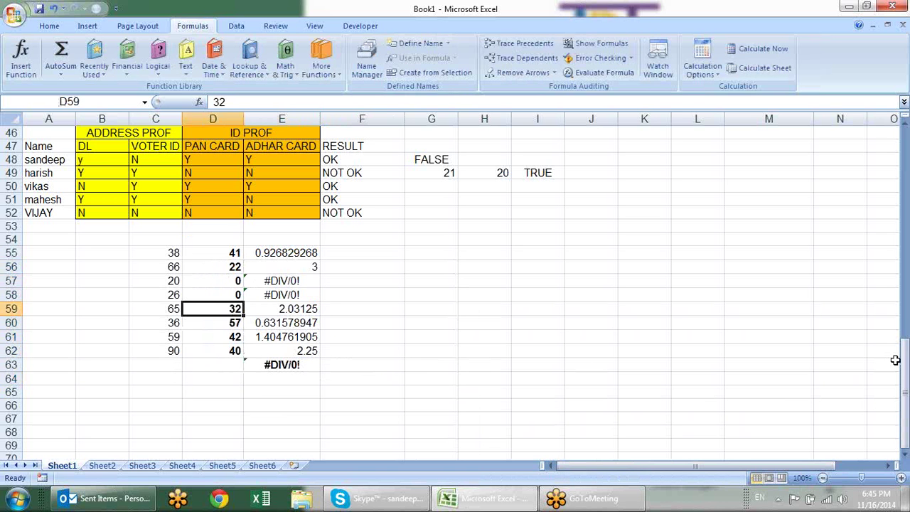
{"action": "key", "text": "Return"}
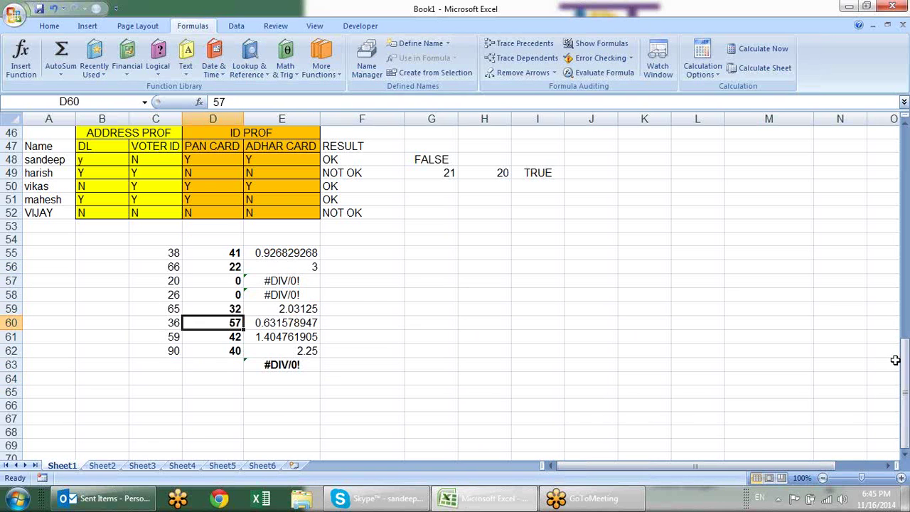
{"action": "type", "text": "0"}
{"action": "key", "text": "Return"}
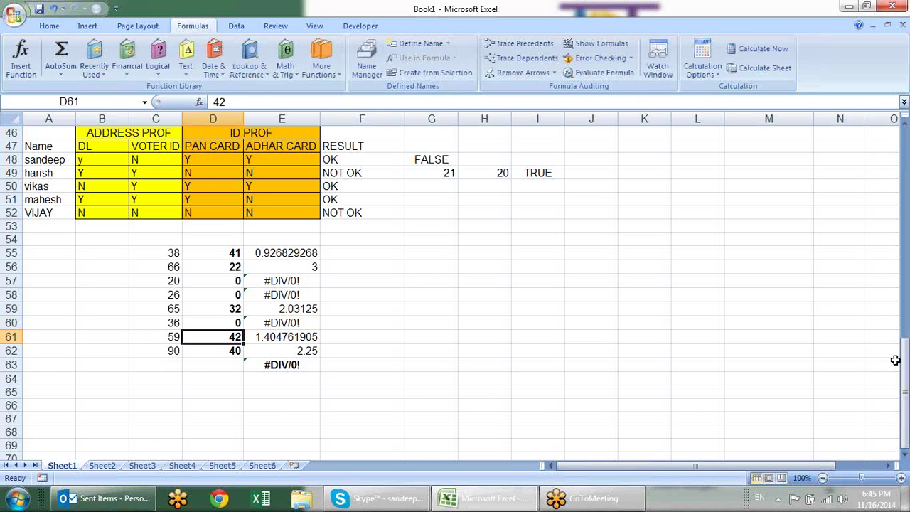
- Inspect the resulting #DIV/0! errors in E57 and the E63 total
{"action": "left_click", "coordinate": [302, 281]}
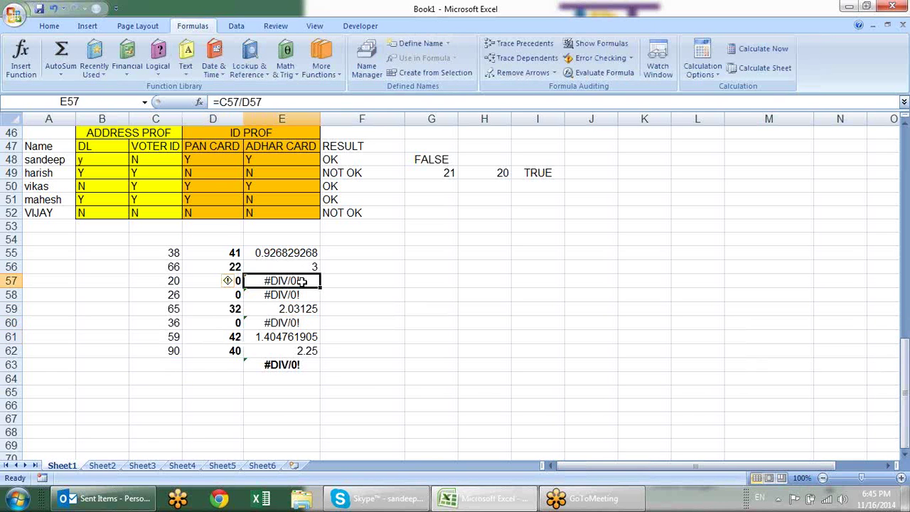
{"action": "double_click", "coordinate": [311, 282]}
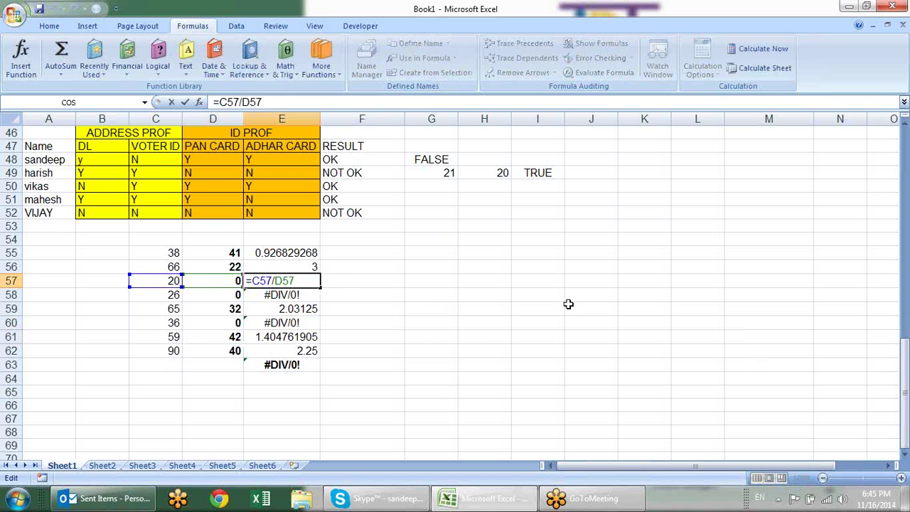
{"action": "key", "text": "Return"}
{"action": "left_click", "coordinate": [315, 363]}
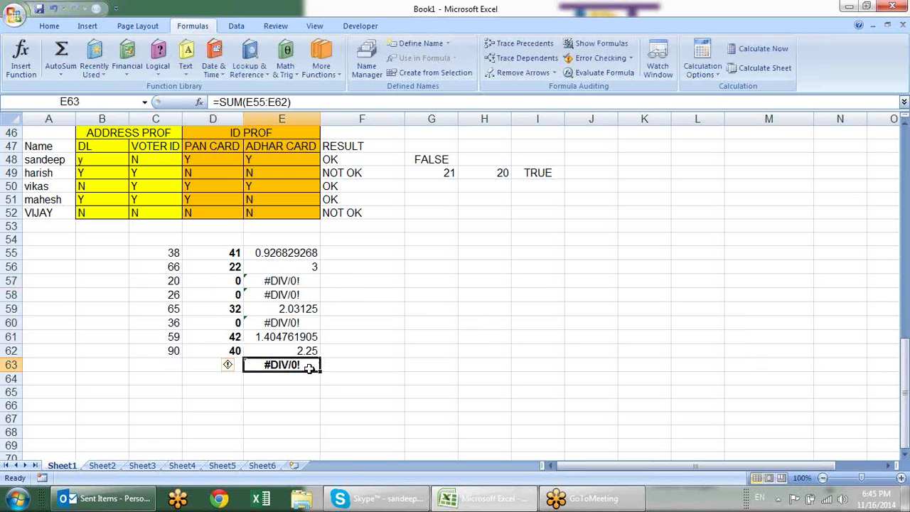
{"action": "left_click", "coordinate": [291, 253]}
- Change E55 to =IFERROR(C55/D55,0) and fill it down to E62
{"action": "key", "text": "F2"}
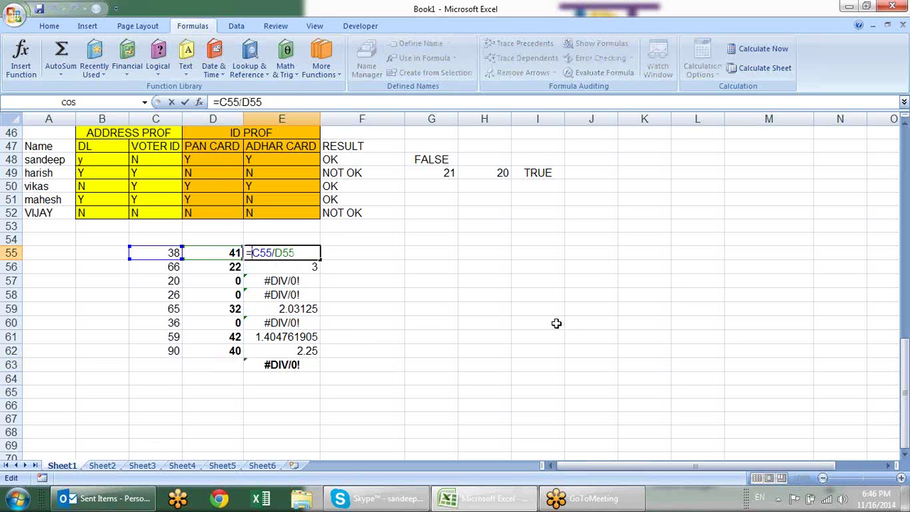
{"action": "type", "text": "IF"}
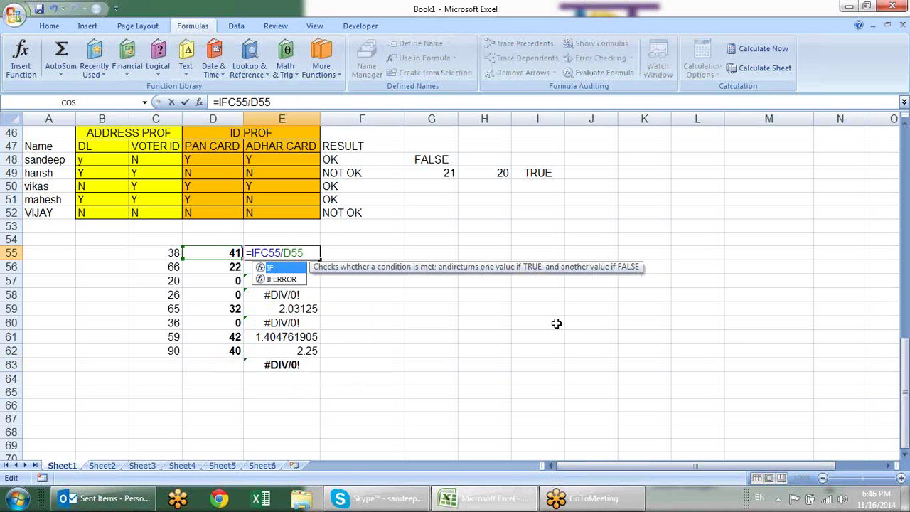
{"action": "key", "text": "Down"}
{"action": "key", "text": "Tab"}
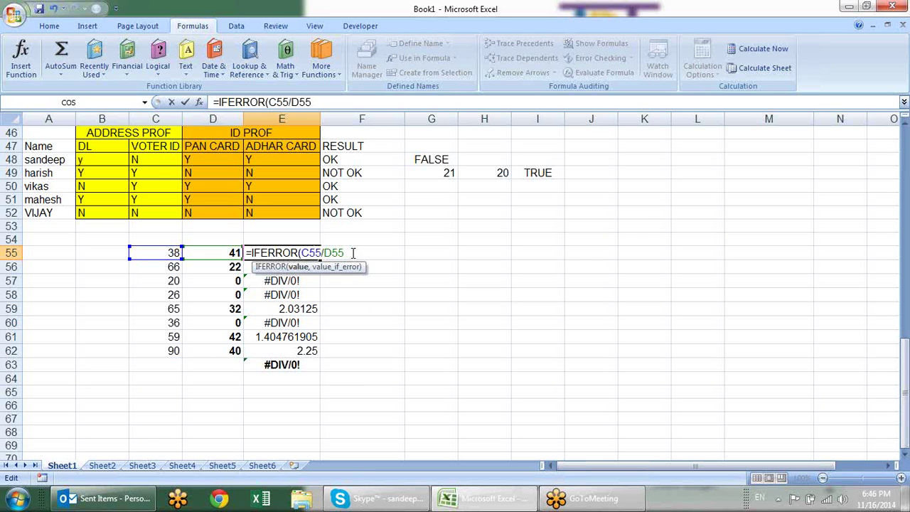
{"action": "type", "text": ",0"}
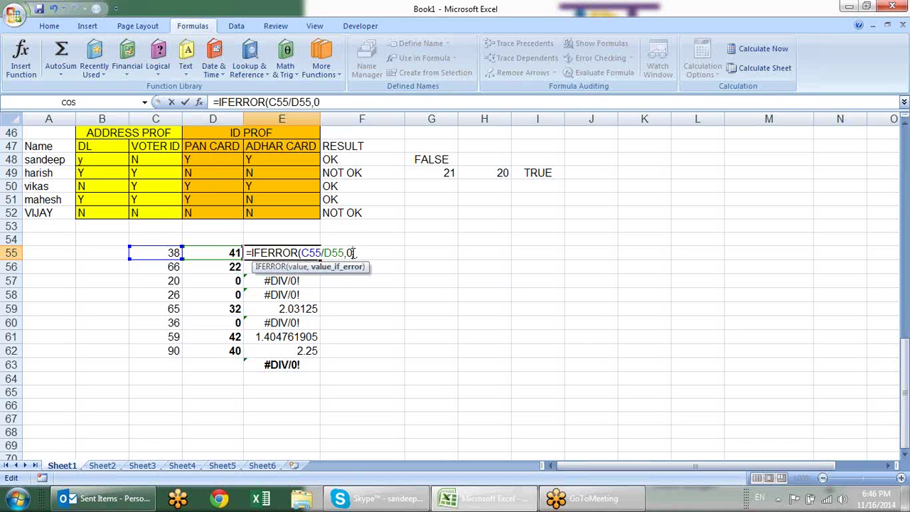
{"action": "key", "text": "Return"}
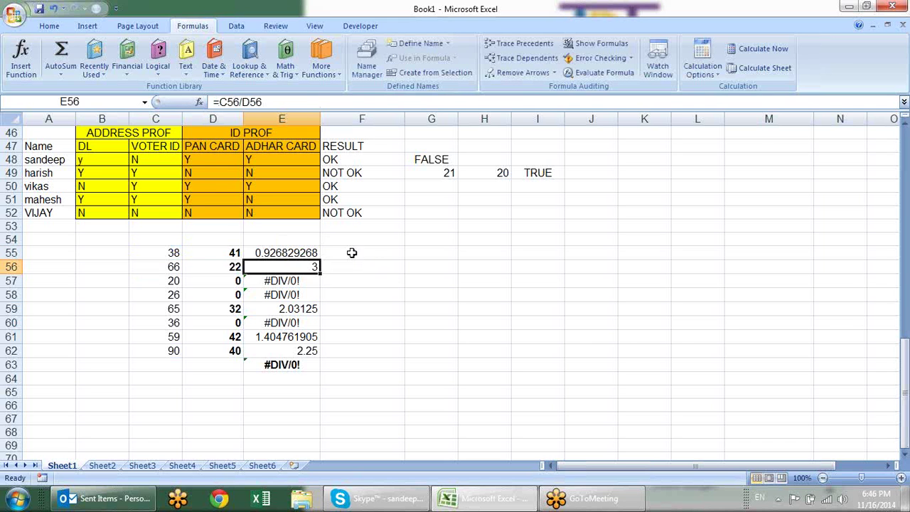
{"action": "left_click", "coordinate": [304, 250]}
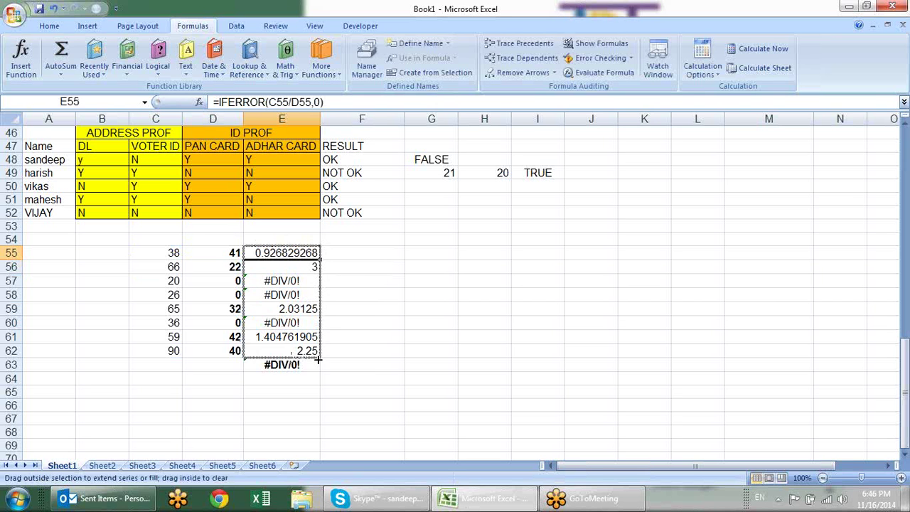
{"action": "left_click_drag", "start_coordinate": [320, 260], "coordinate": [319, 355]}
{"action": "left_click", "coordinate": [429, 366]}
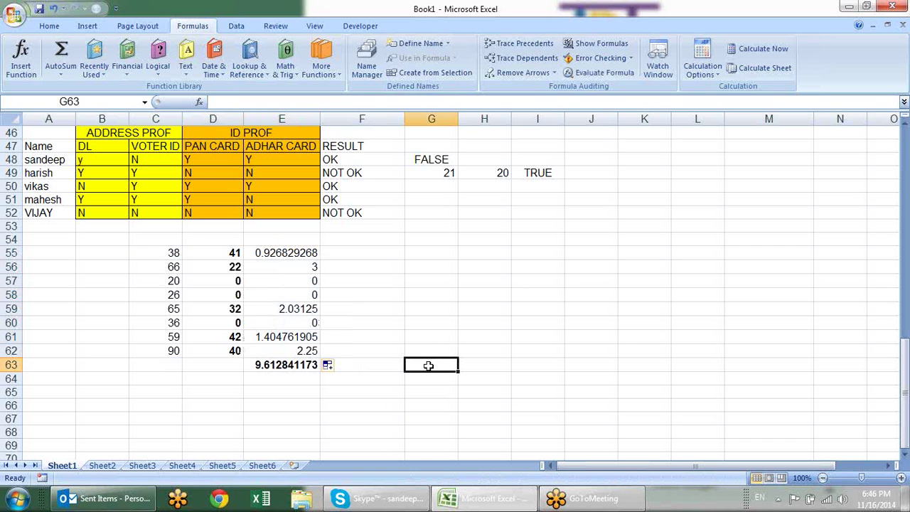
- Begin editing E55 to remove its 0 fallback value
{"action": "left_click", "coordinate": [317, 253]}
{"action": "key", "text": "F2"}
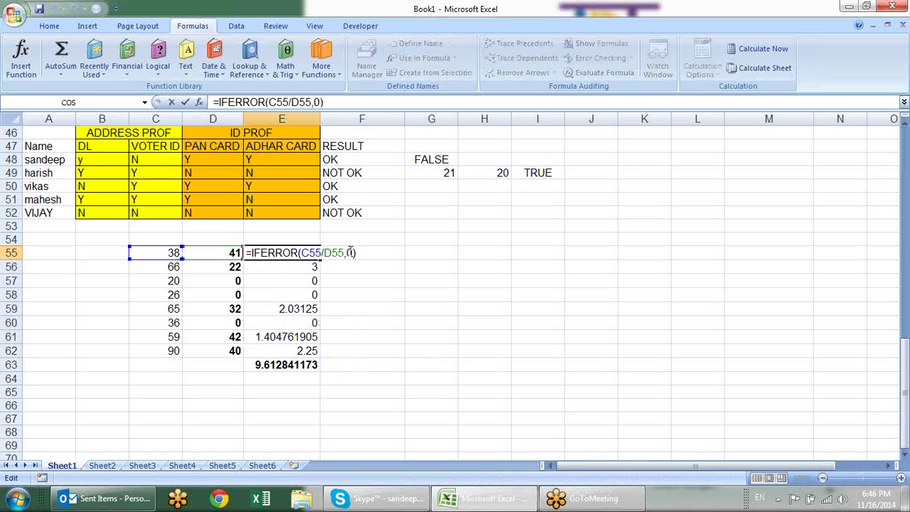
{"action": "left_click", "coordinate": [350, 252]}
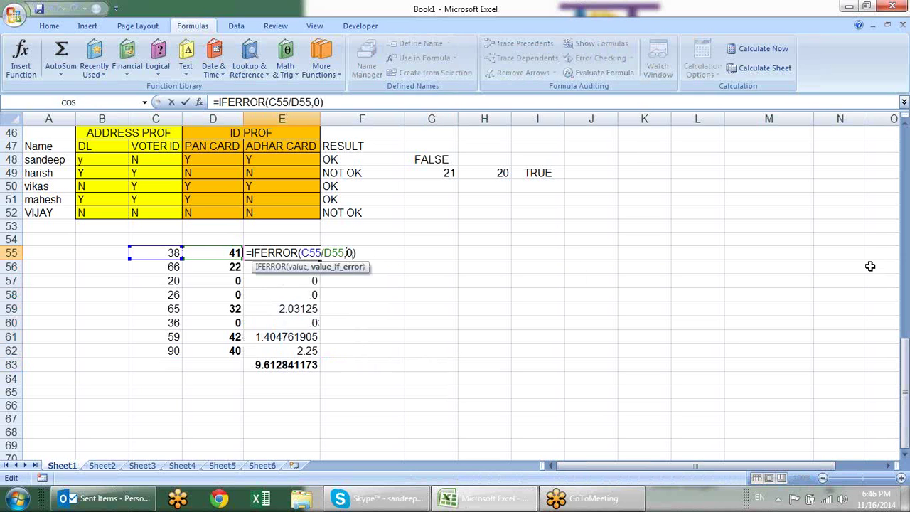
{"action": "key", "text": "BackSpace"}
- Set E55's fallback to "" and fill the formula down to E62
{"action": "type", "text": "\"\""}
{"action": "key", "text": "Return"}
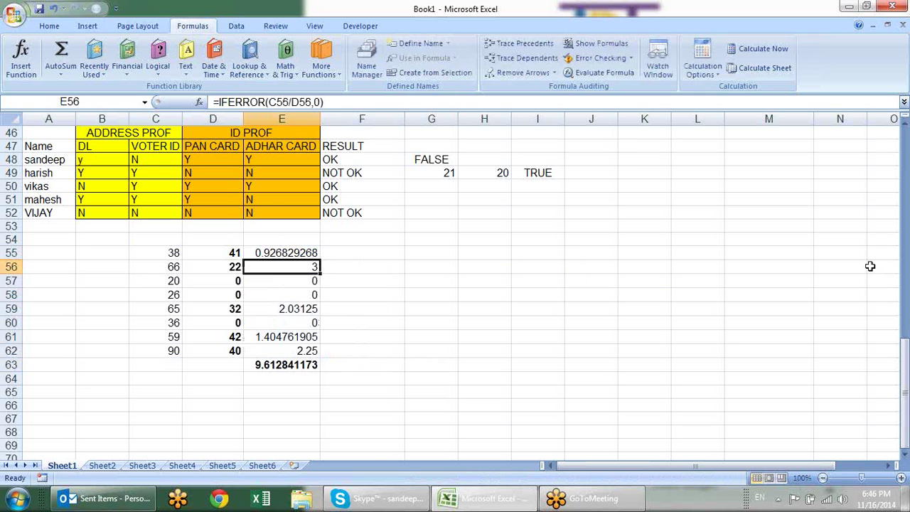
{"action": "left_click", "coordinate": [277, 254]}
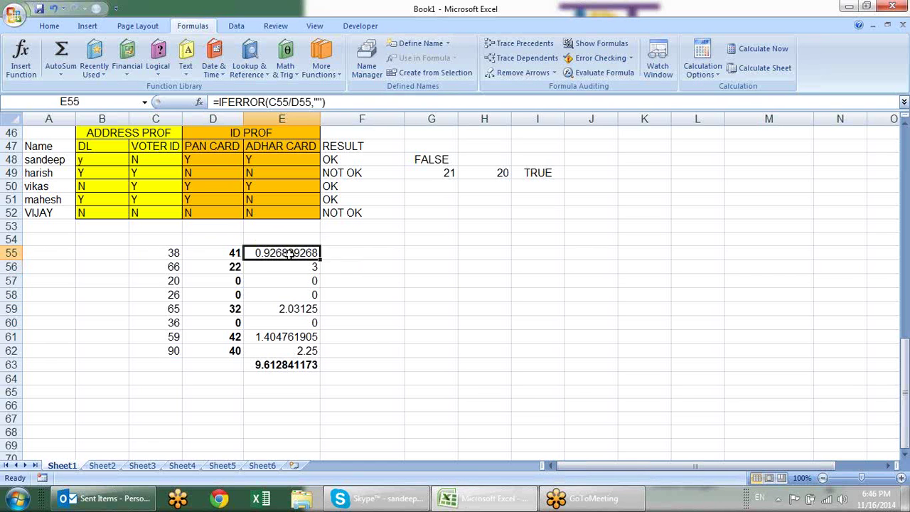
{"action": "left_click_drag", "start_coordinate": [321, 259], "coordinate": [306, 355]}
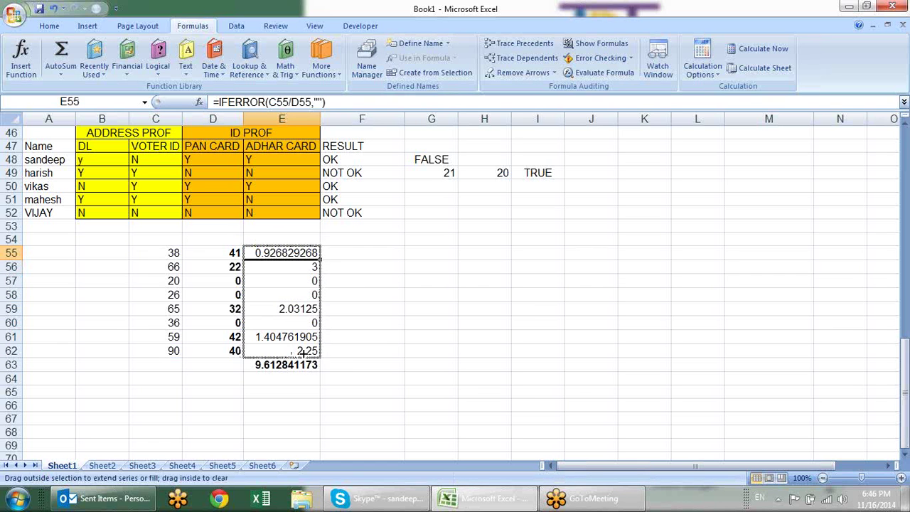
{"action": "left_click", "coordinate": [447, 335]}
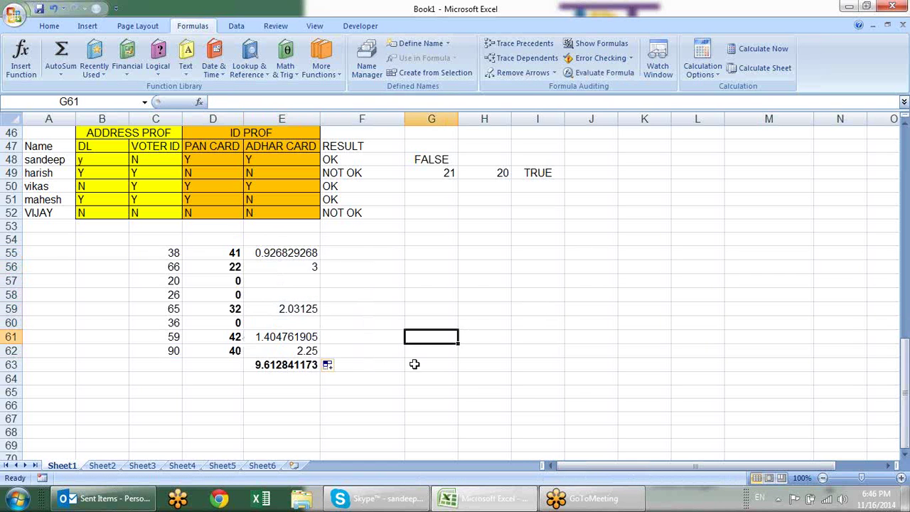
- Check E63 and the now-blank E57, E58 and E60
{"action": "left_click", "coordinate": [298, 363]}
{"action": "left_click", "coordinate": [310, 283]}
{"action": "left_click", "coordinate": [302, 292]}
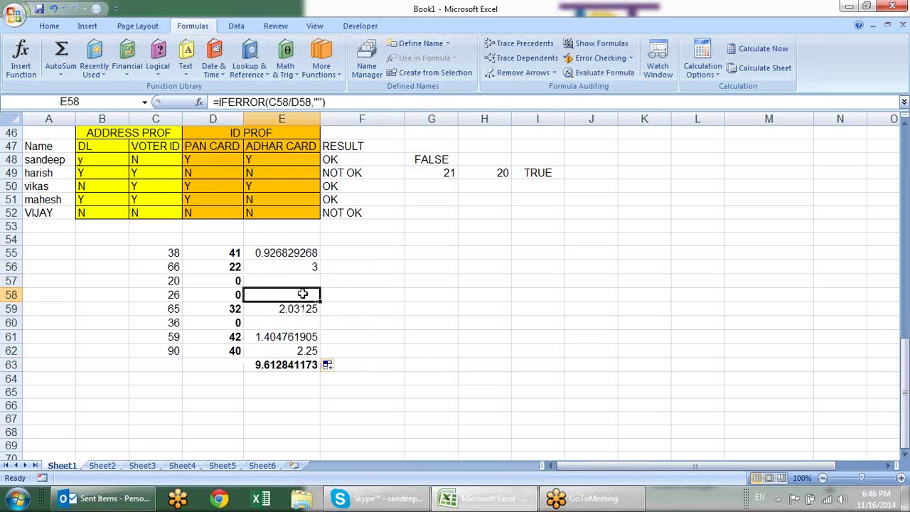
{"action": "left_click", "coordinate": [316, 323]}
{"action": "left_click", "coordinate": [304, 364]}
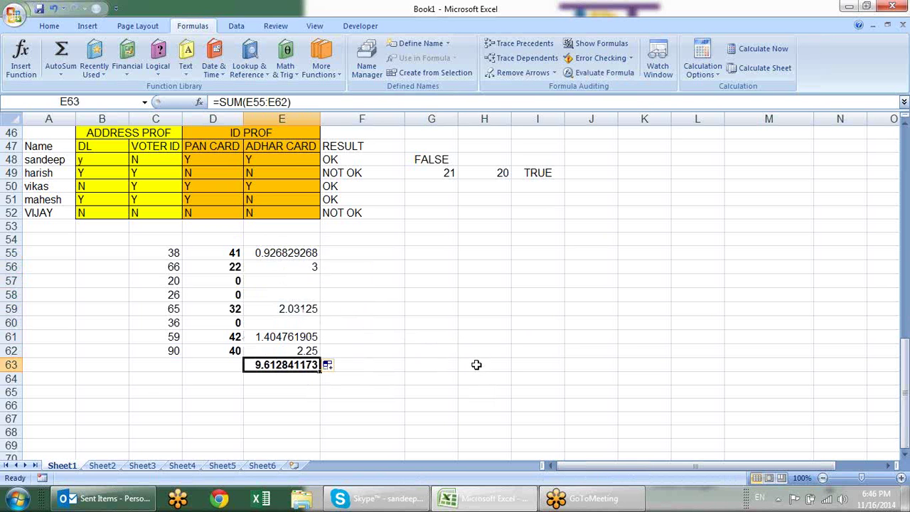
- Review Sheet1 and bring up Save As, which proposes the name Book1
{"action": "scroll", "coordinate": [476, 364], "scroll_direction": "up", "scroll_amount": 5}
{"action": "scroll", "coordinate": [476, 365], "scroll_direction": "up", "scroll_amount": 8}
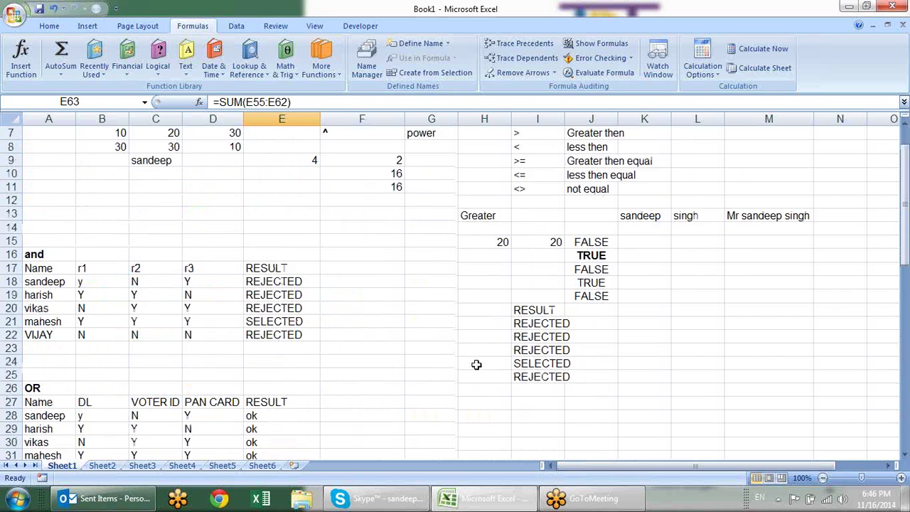
{"action": "scroll", "coordinate": [476, 365], "scroll_direction": "up", "scroll_amount": 2}
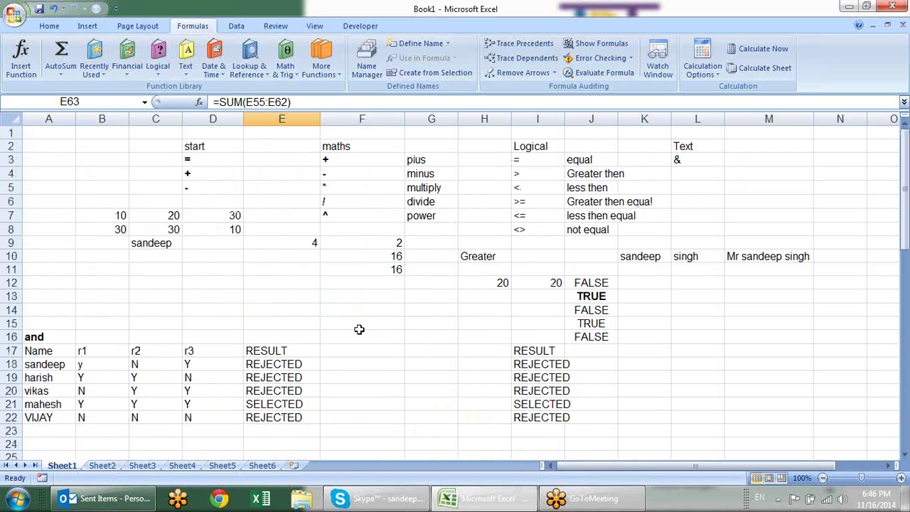
{"action": "scroll", "coordinate": [360, 327], "scroll_direction": "down", "scroll_amount": 4}
{"action": "scroll", "coordinate": [360, 327], "scroll_direction": "down", "scroll_amount": 5}
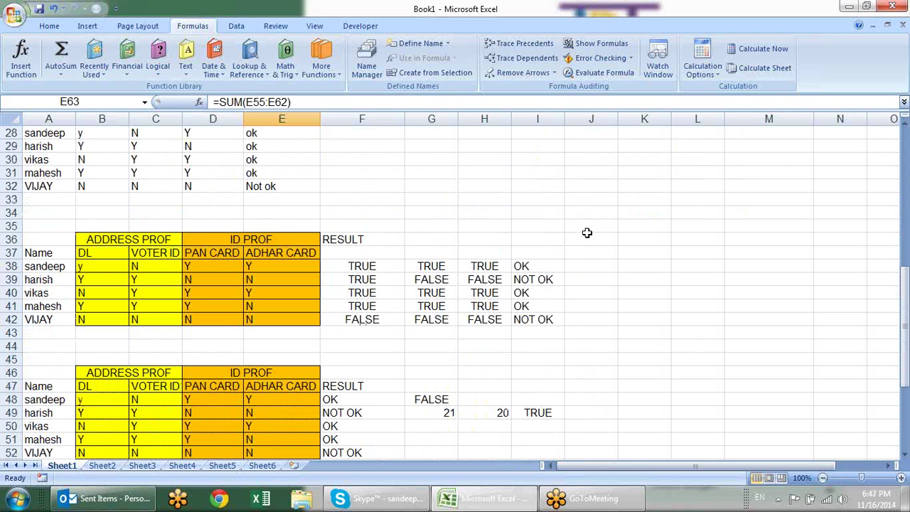
{"action": "key", "text": "ctrl+s"}
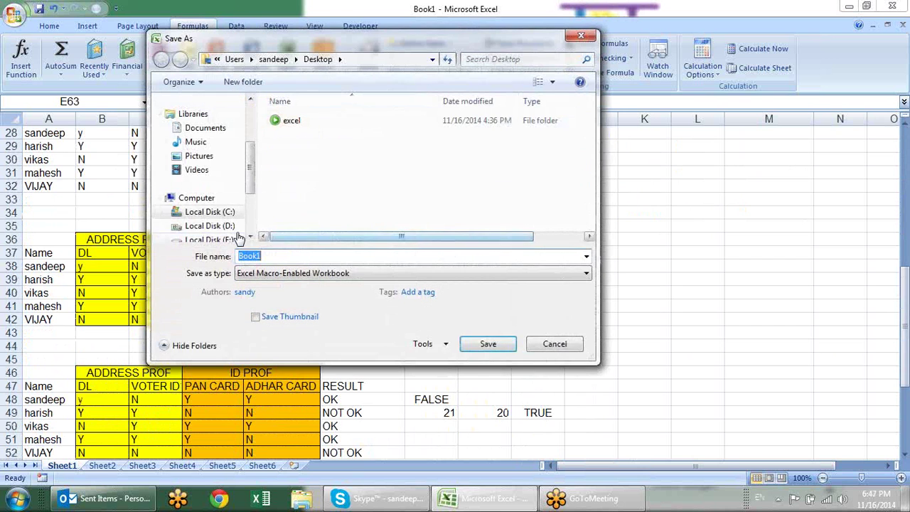
- Save the workbook to the Desktop as FORMULA INTRO and close Excel
{"action": "scroll", "coordinate": [241, 146], "scroll_direction": "up", "scroll_amount": 2}
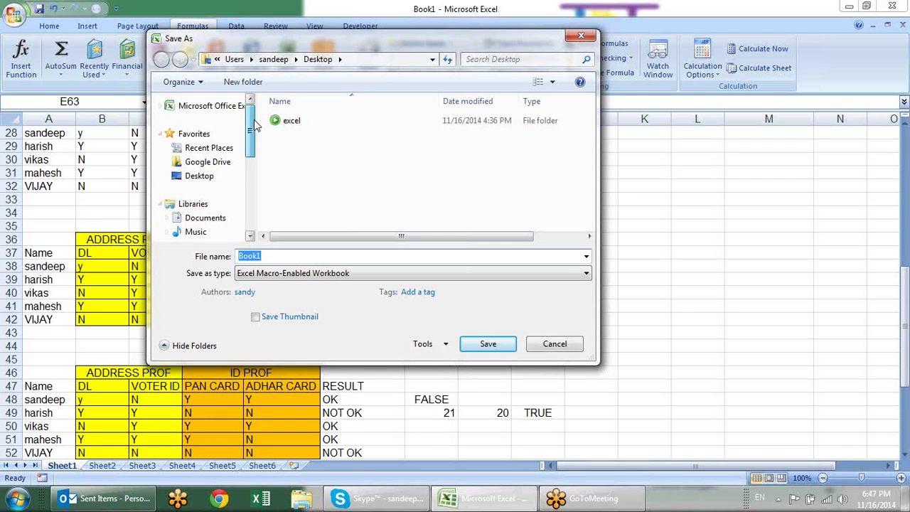
{"action": "left_click", "coordinate": [226, 176]}
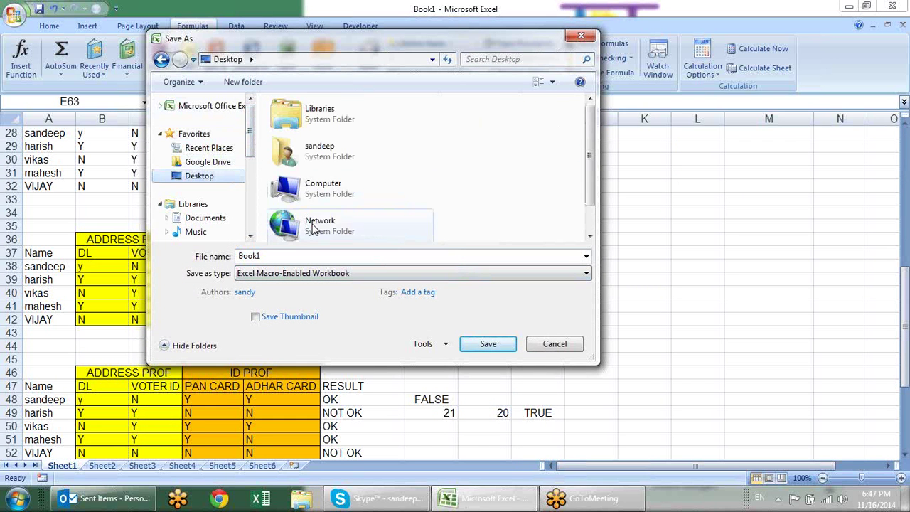
{"action": "double_click", "coordinate": [364, 256]}
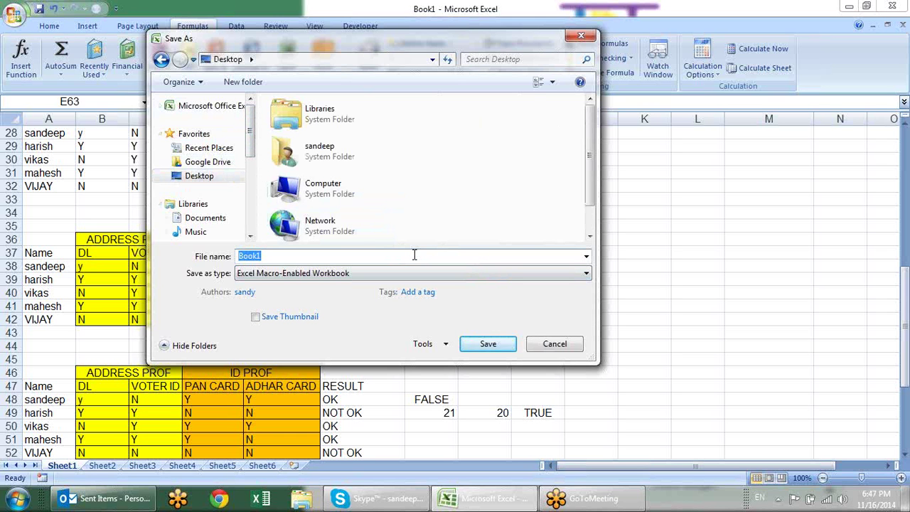
{"action": "type", "text": "FORMULA INTRO"}
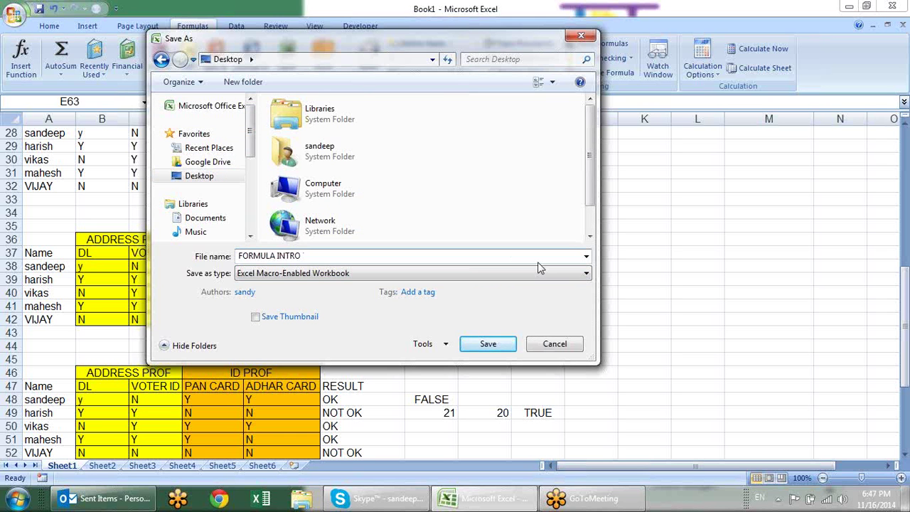
{"action": "left_click", "coordinate": [490, 342]}
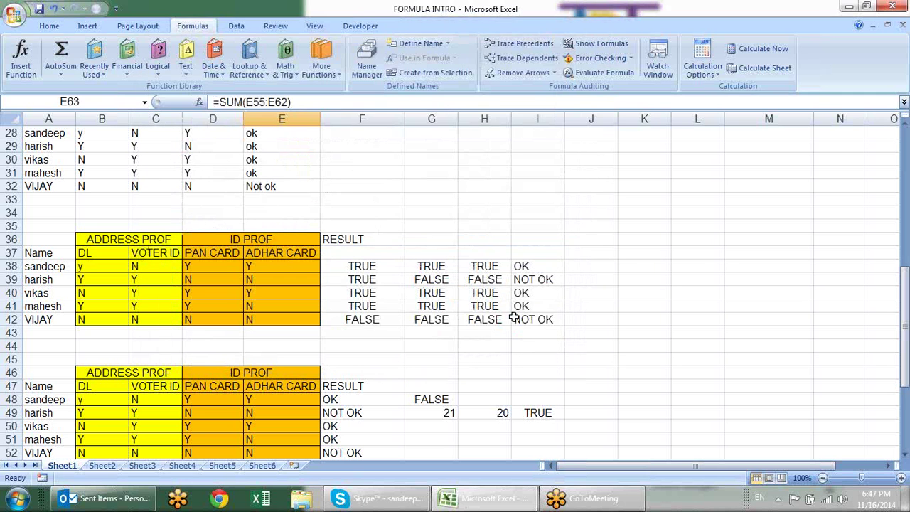
{"action": "left_click", "coordinate": [892, 5]}
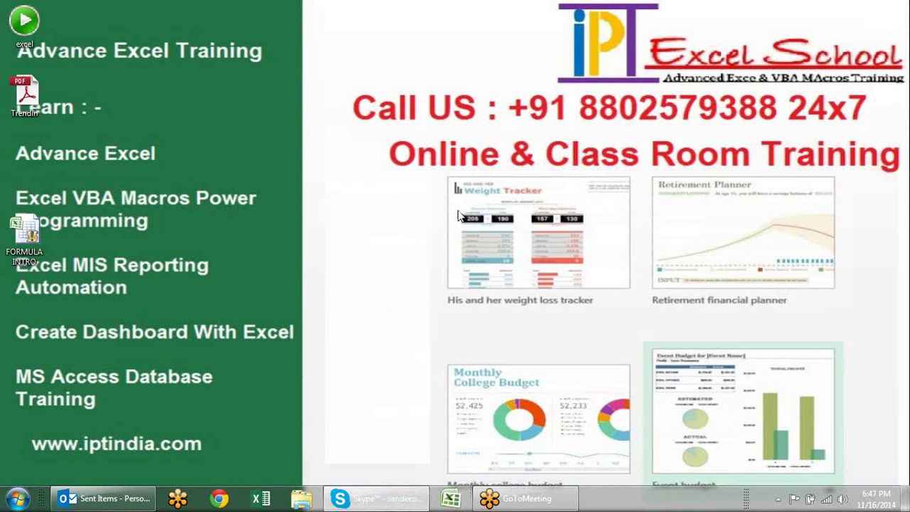
- Relaunch Excel from the taskbar to get a blank Book1, then click a few cells
{"action": "left_click", "coordinate": [448, 499]}
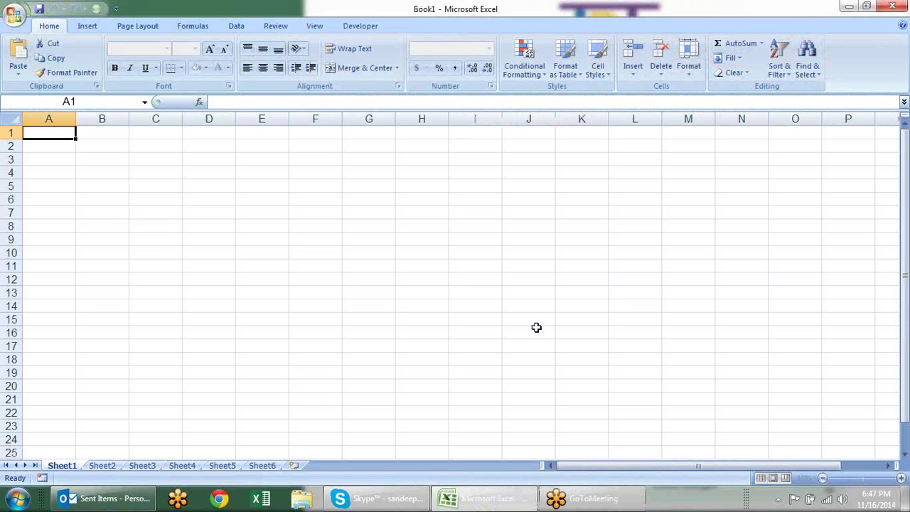
{"action": "left_click", "coordinate": [107, 229]}
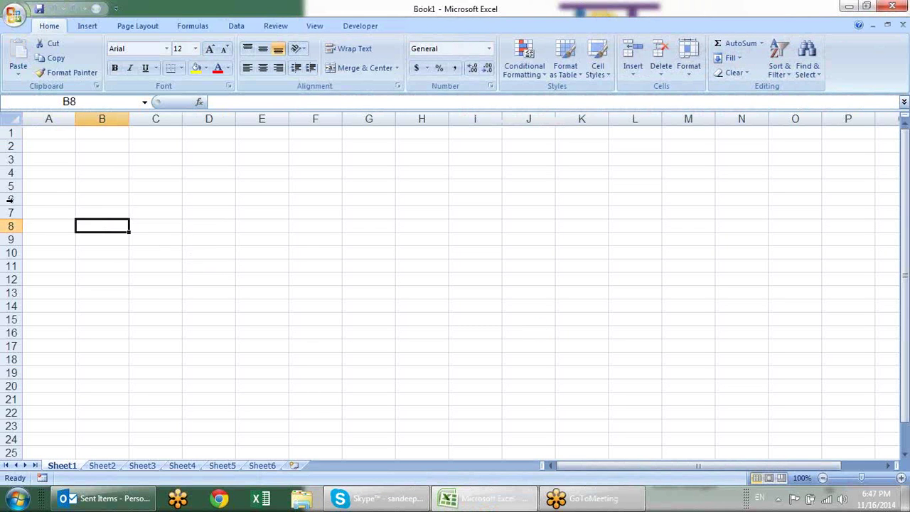
{"action": "left_click", "coordinate": [213, 238]}
{"action": "left_click", "coordinate": [158, 223]}
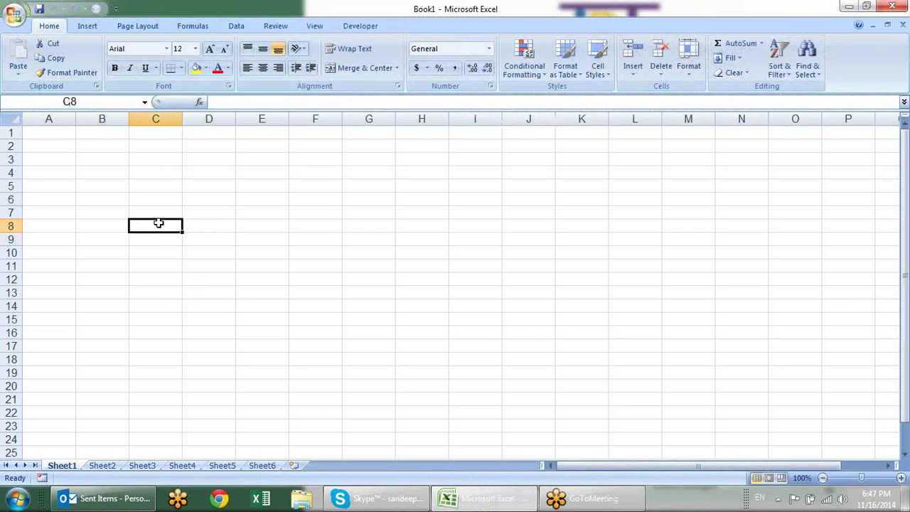
{"action": "left_click", "coordinate": [248, 182]}
{"action": "left_click", "coordinate": [365, 199]}
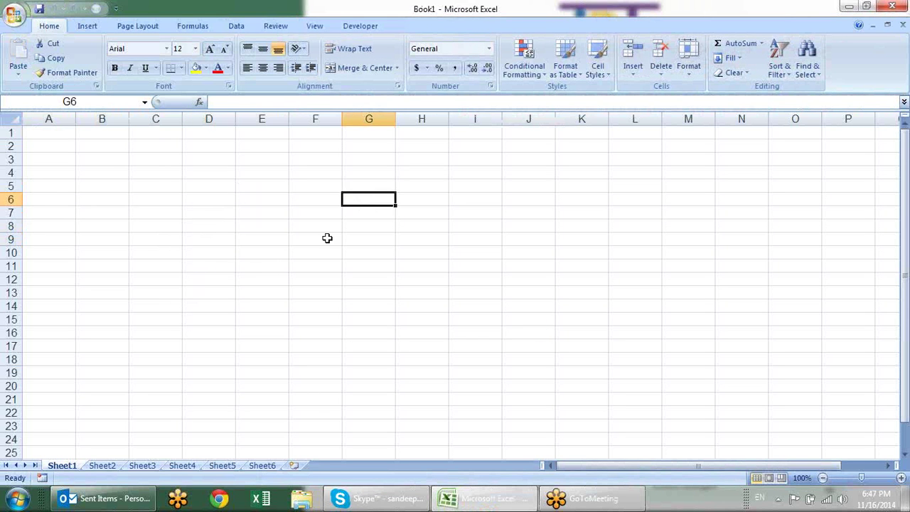
{"action": "right_click", "coordinate": [62, 465]}
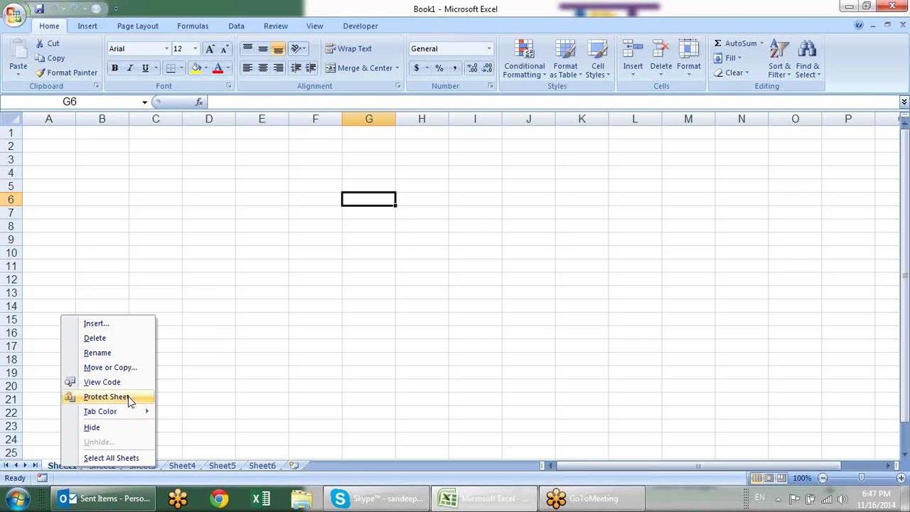
{"action": "left_click", "coordinate": [107, 397]}
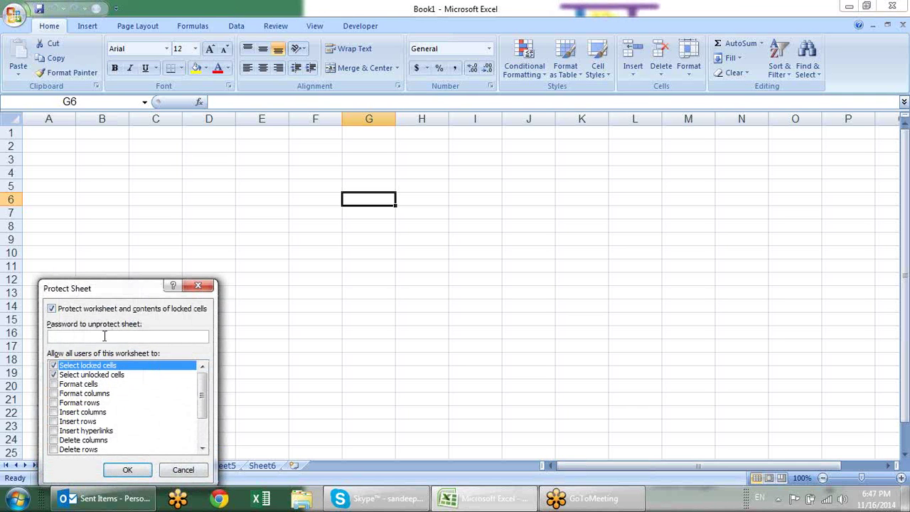
{"action": "left_click", "coordinate": [128, 469]}
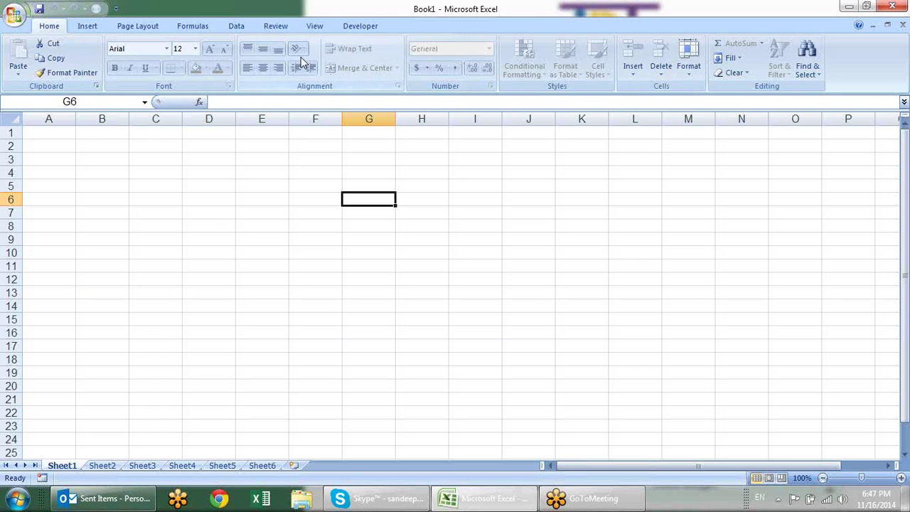
{"action": "left_click", "coordinate": [215, 196]}
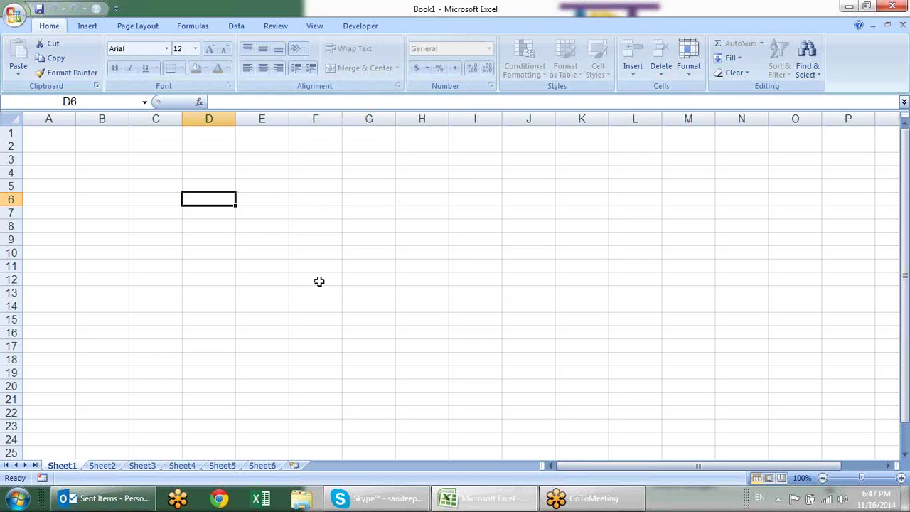
{"action": "key", "text": "Return"}
{"action": "double_click", "coordinate": [325, 255]}
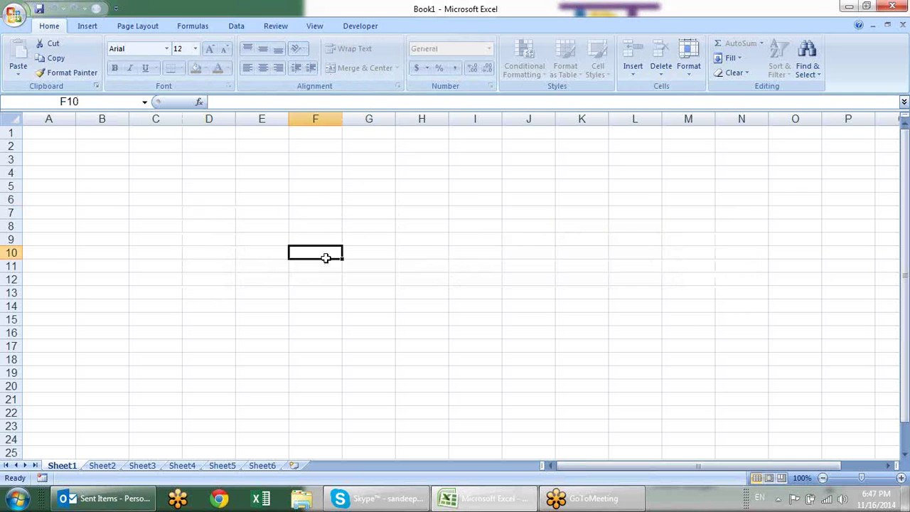
{"action": "key", "text": "Return"}
{"action": "double_click", "coordinate": [260, 280]}
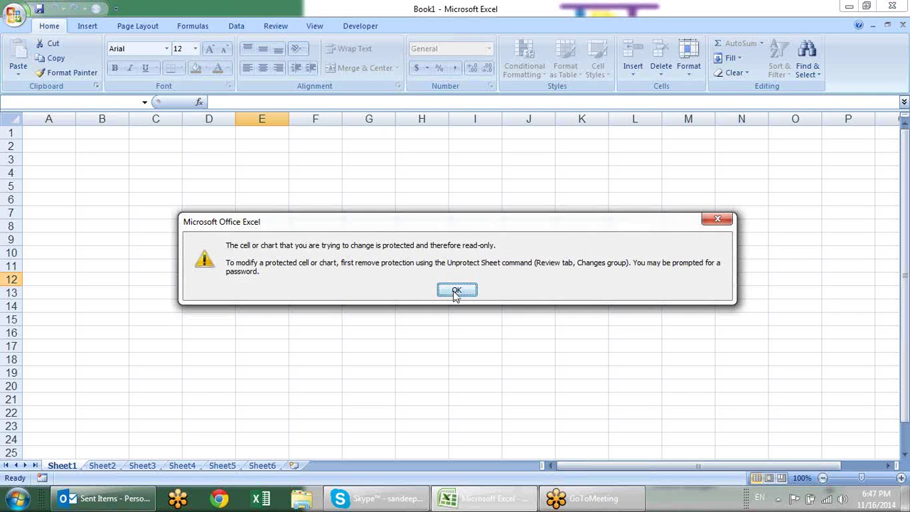
{"action": "left_click", "coordinate": [456, 291]}
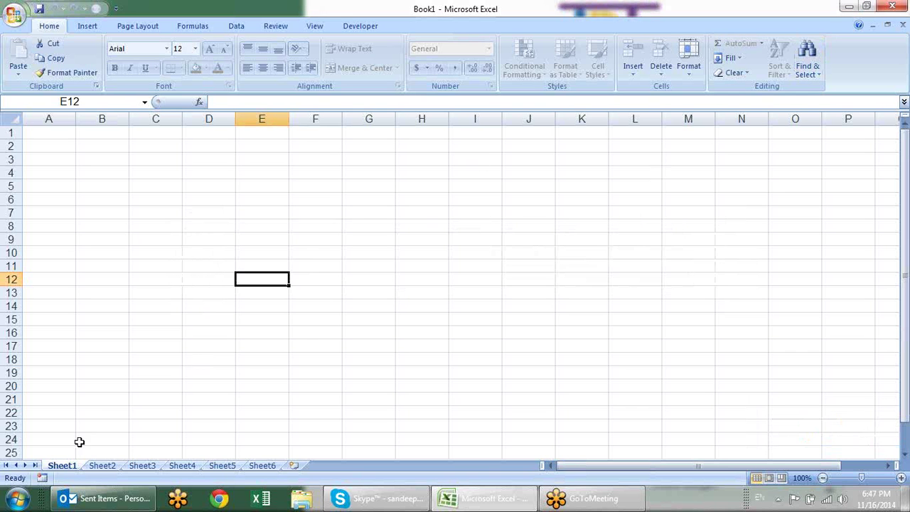
{"action": "right_click", "coordinate": [74, 467]}
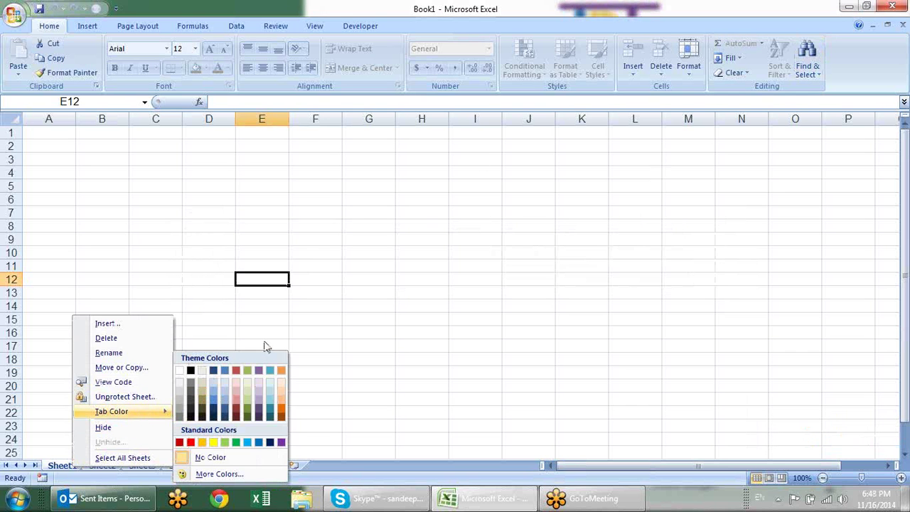
{"action": "left_click", "coordinate": [156, 397]}
{"action": "left_click", "coordinate": [228, 302]}
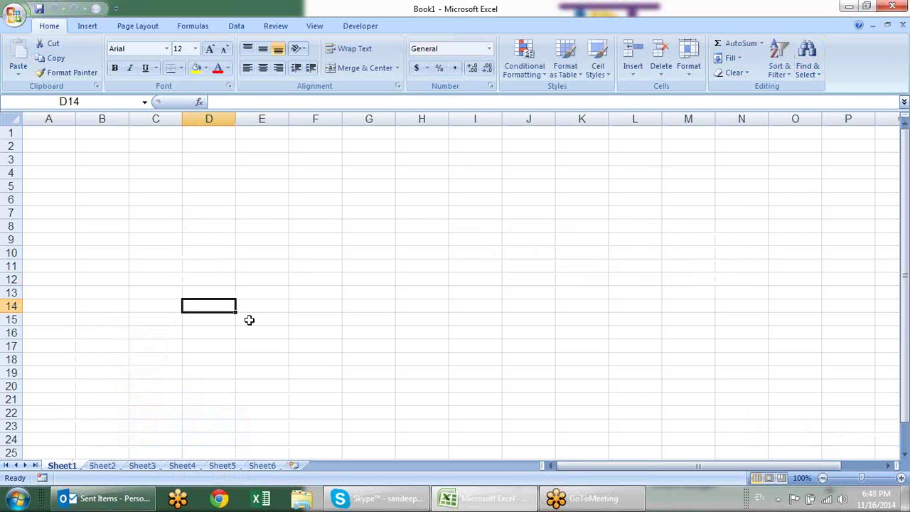
{"action": "left_click", "coordinate": [133, 145]}
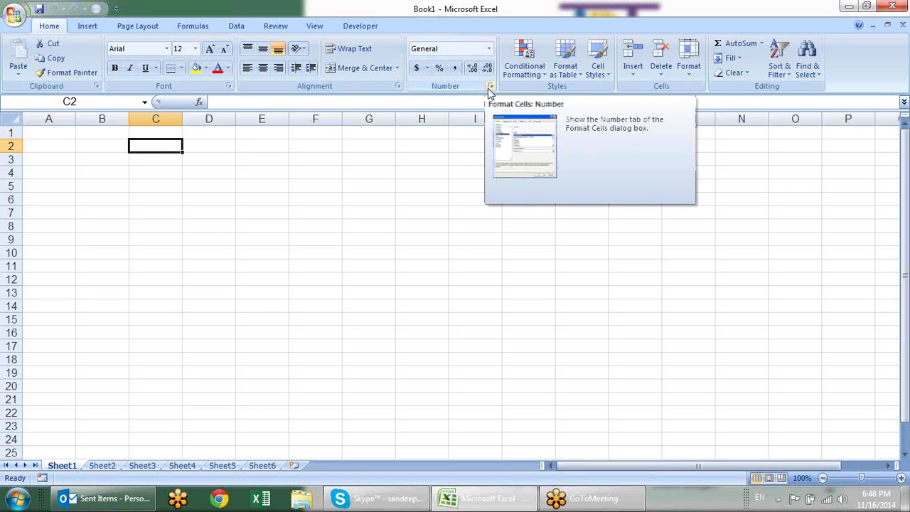
{"action": "left_click", "coordinate": [489, 87]}
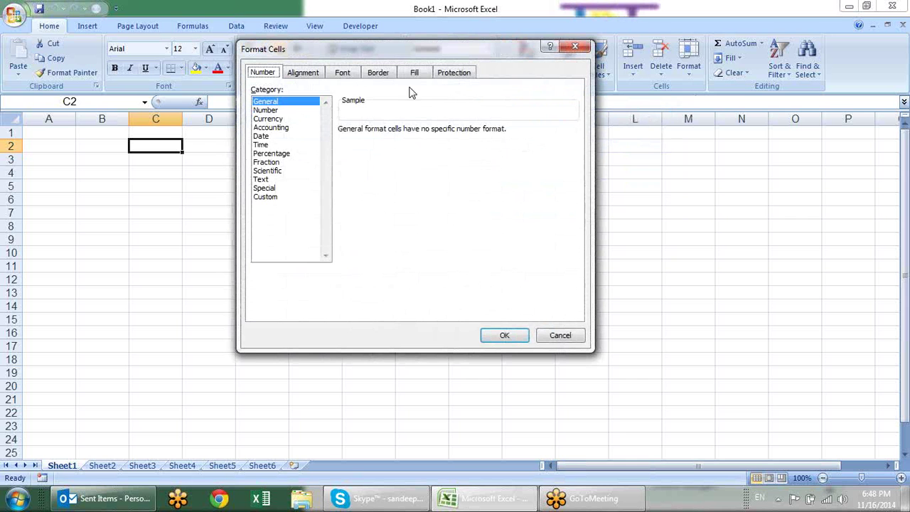
{"action": "left_click", "coordinate": [466, 74]}
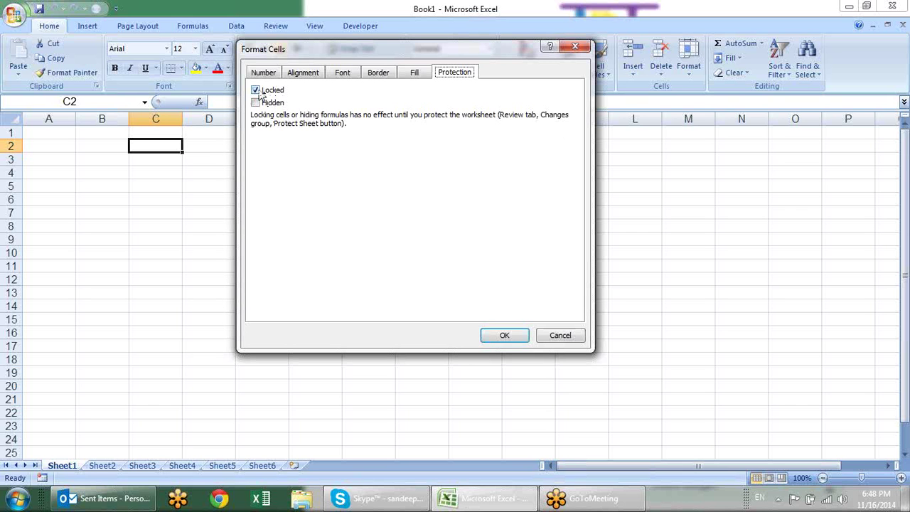
{"action": "left_click", "coordinate": [518, 336]}
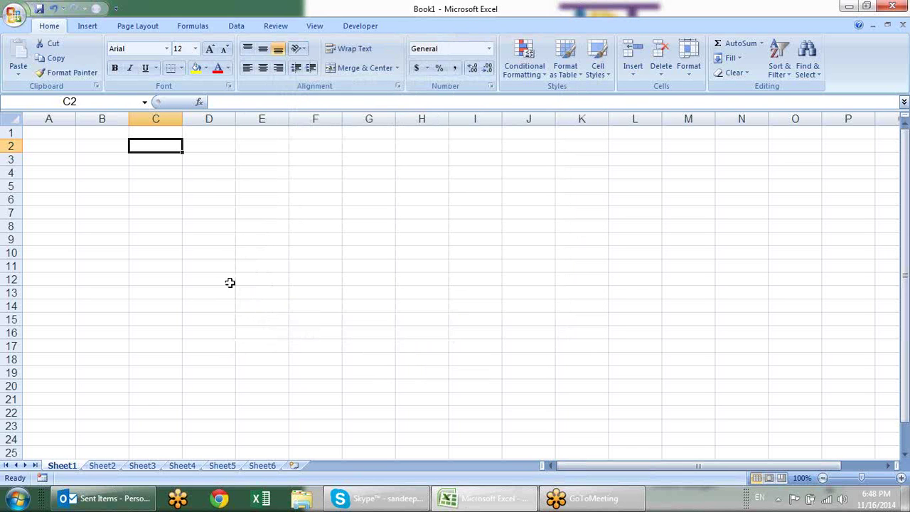
{"action": "right_click", "coordinate": [60, 467]}
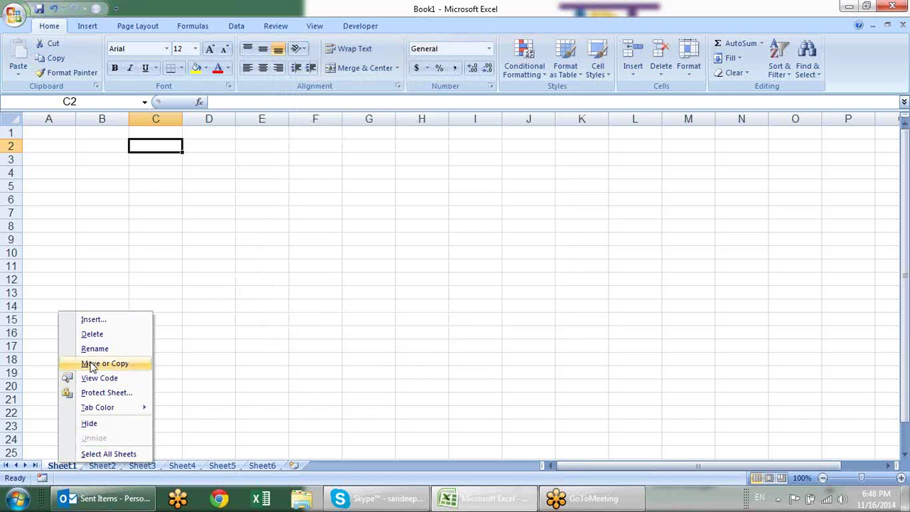
{"action": "left_click", "coordinate": [180, 229]}
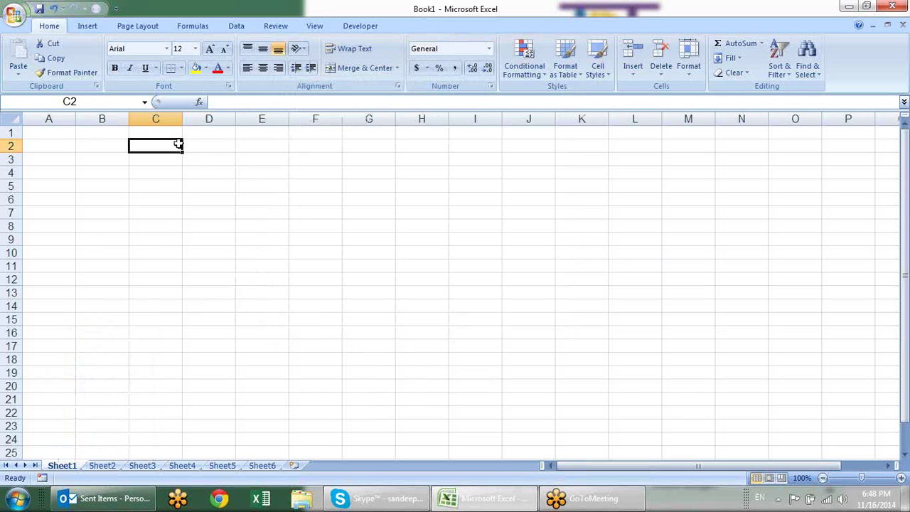
{"action": "left_click", "coordinate": [123, 176]}
{"action": "left_click", "coordinate": [212, 183]}
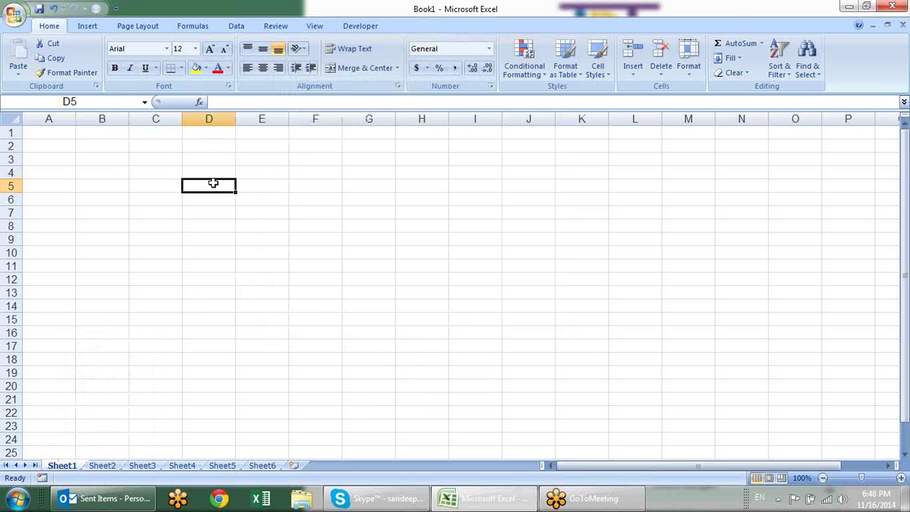
{"action": "left_click", "coordinate": [489, 85]}
{"action": "left_click", "coordinate": [461, 77]}
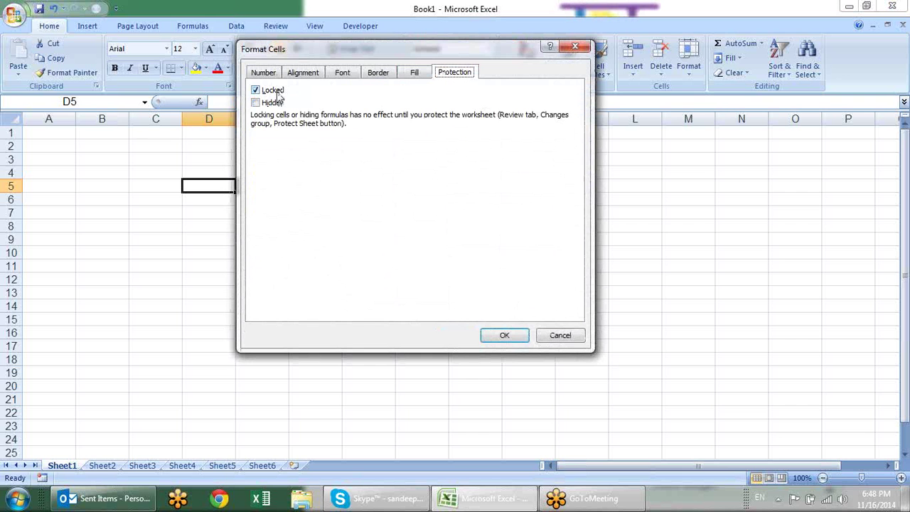
{"action": "left_click", "coordinate": [554, 337]}
{"action": "left_click", "coordinate": [155, 158]}
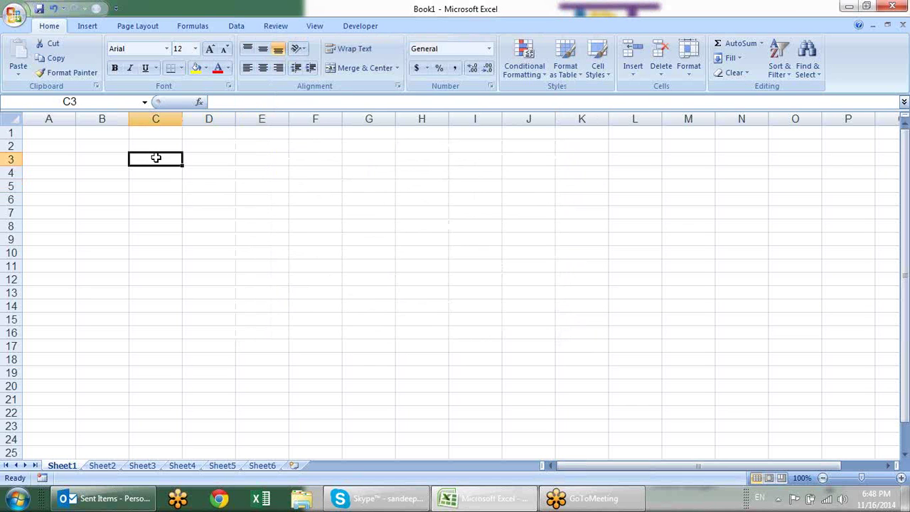
- Type the label NAME into cell C3
{"action": "type", "text": "nAM"}
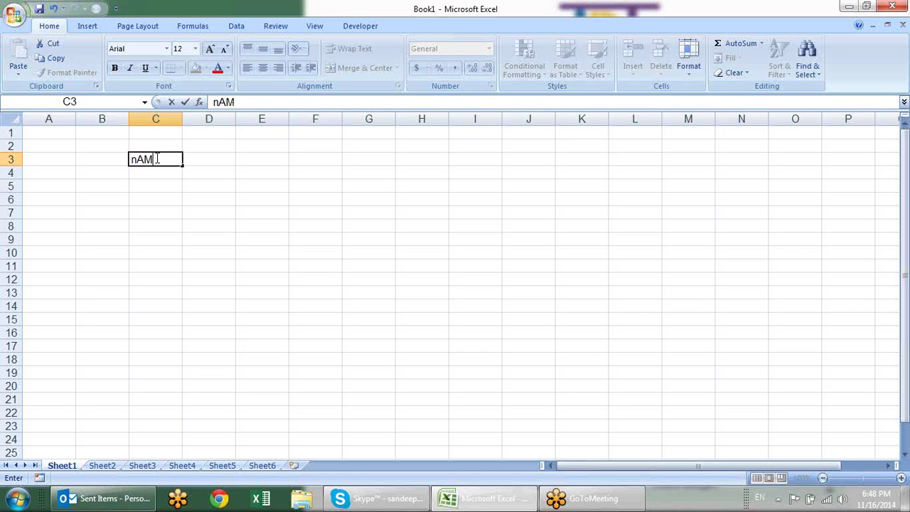
{"action": "key", "text": "BackSpace"}
{"action": "key", "text": "BackSpace"}
{"action": "key", "text": "BackSpace"}
{"action": "type", "text": "NAME"}
{"action": "key", "text": "Tab"}
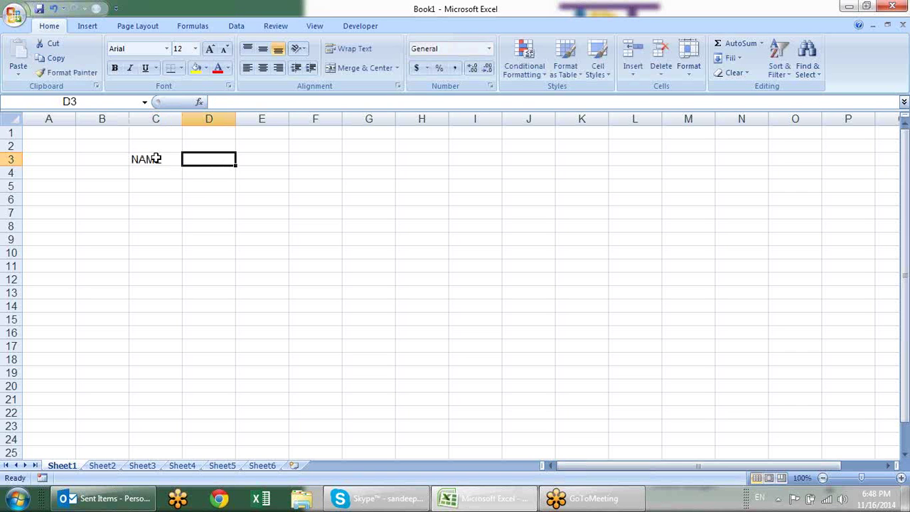
- Add the labels ROLL NO in C5 and MARKS in C7
{"action": "key", "text": "Down"}
{"action": "key", "text": "Down"}
{"action": "key", "text": "Left"}
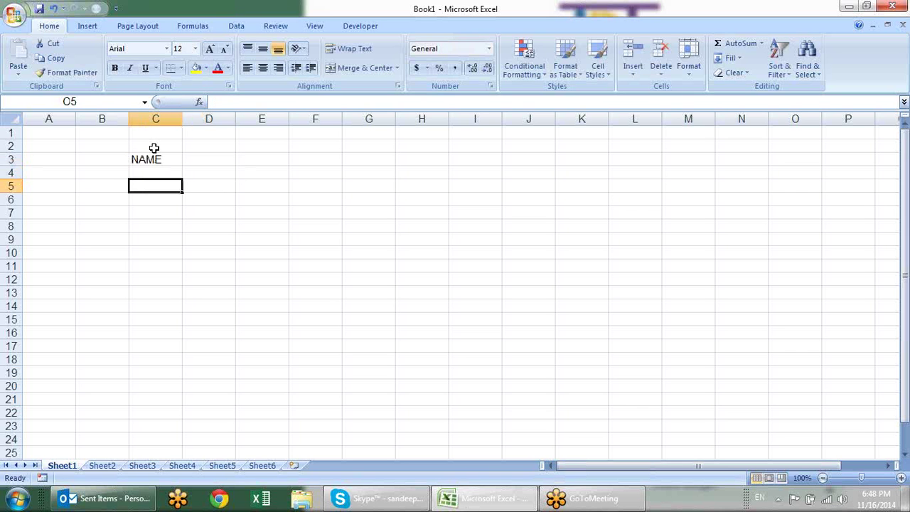
{"action": "type", "text": "ROO"}
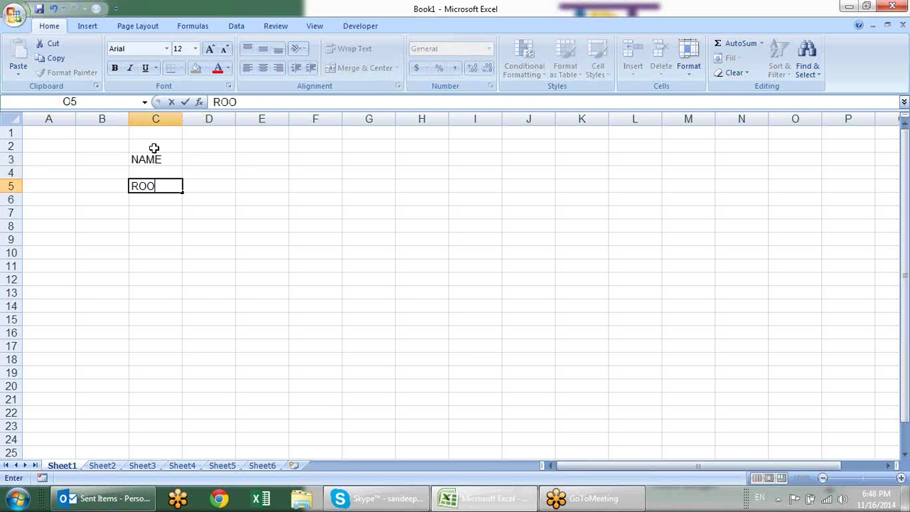
{"action": "key", "text": "BackSpace"}
{"action": "key", "text": "Return"}
{"action": "key", "text": "Down"}
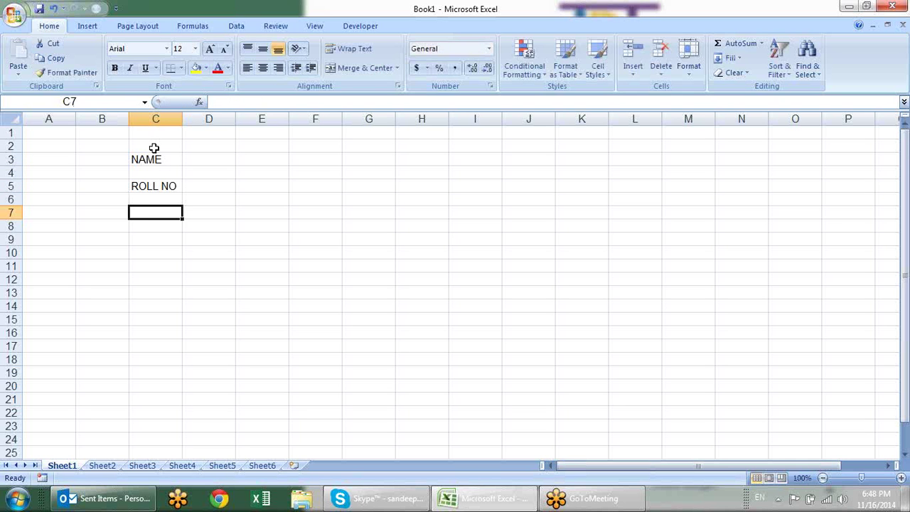
{"action": "type", "text": "MARKS"}
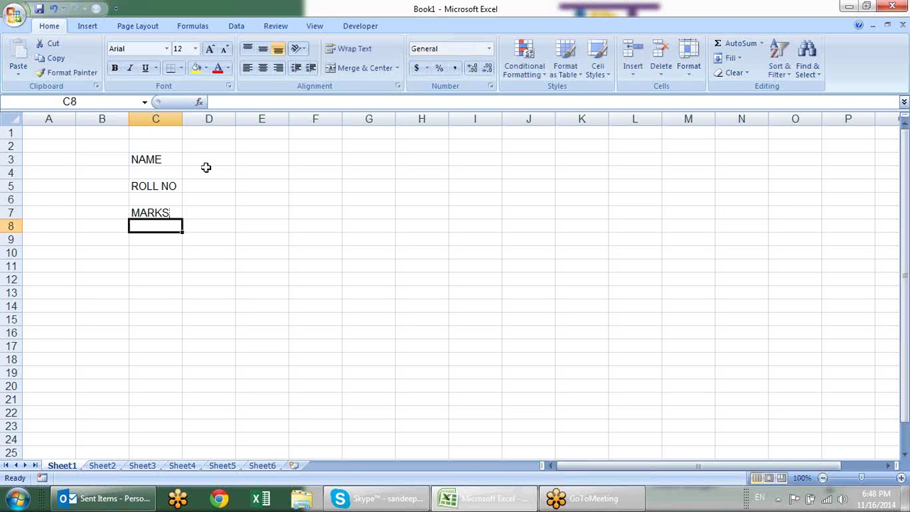
{"action": "left_click", "coordinate": [226, 161]}
- Fill D3, D5 and D7 yellow and widen column D
{"action": "left_click", "coordinate": [222, 186], "text": "ctrl"}
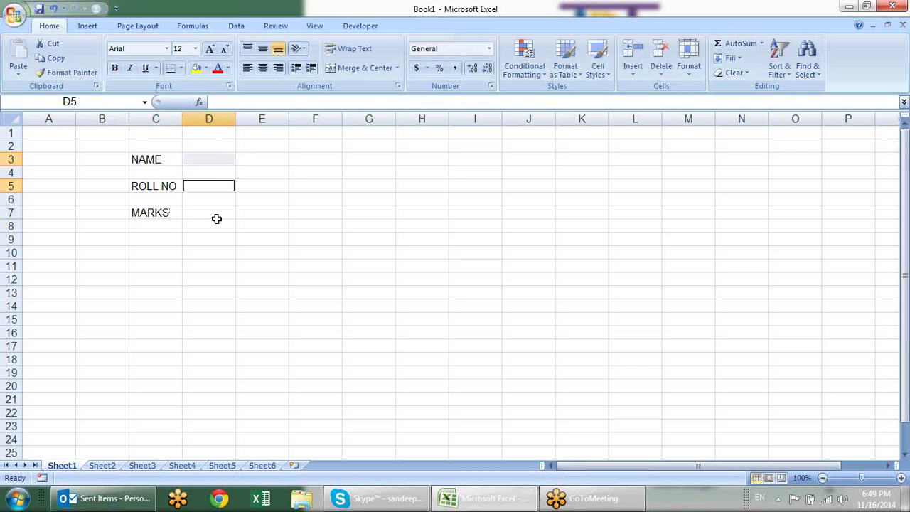
{"action": "left_click", "coordinate": [216, 213], "text": "ctrl"}
{"action": "left_click", "coordinate": [195, 68]}
{"action": "left_click", "coordinate": [347, 248]}
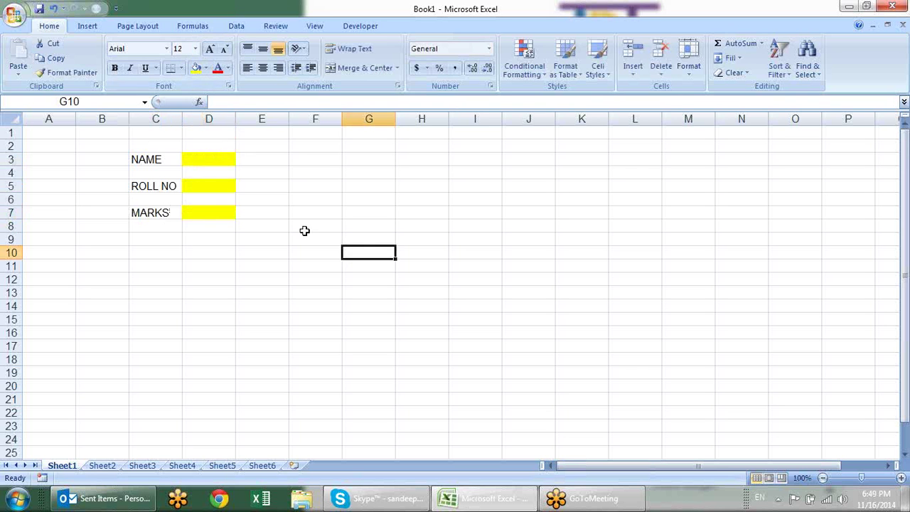
{"action": "left_click", "coordinate": [225, 161]}
{"action": "left_click", "coordinate": [228, 188]}
{"action": "left_click", "coordinate": [230, 213]}
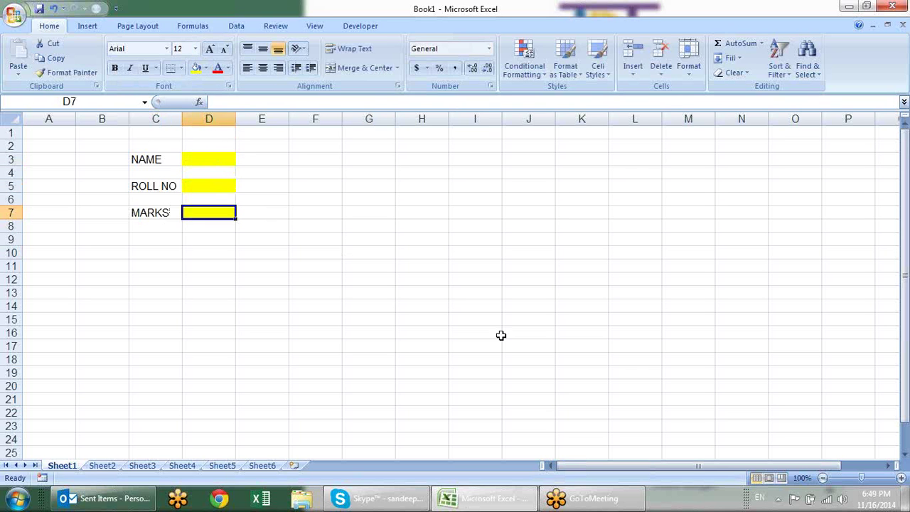
{"action": "left_click", "coordinate": [298, 234]}
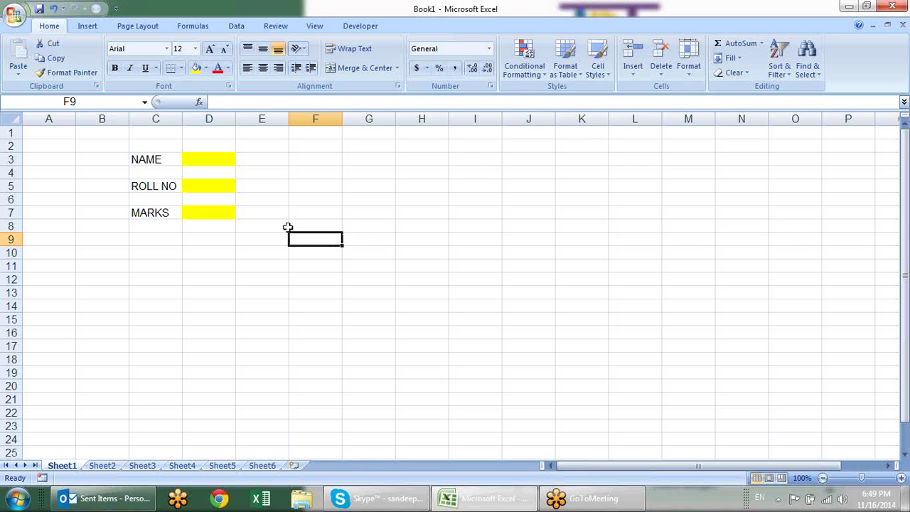
{"action": "left_click", "coordinate": [233, 161]}
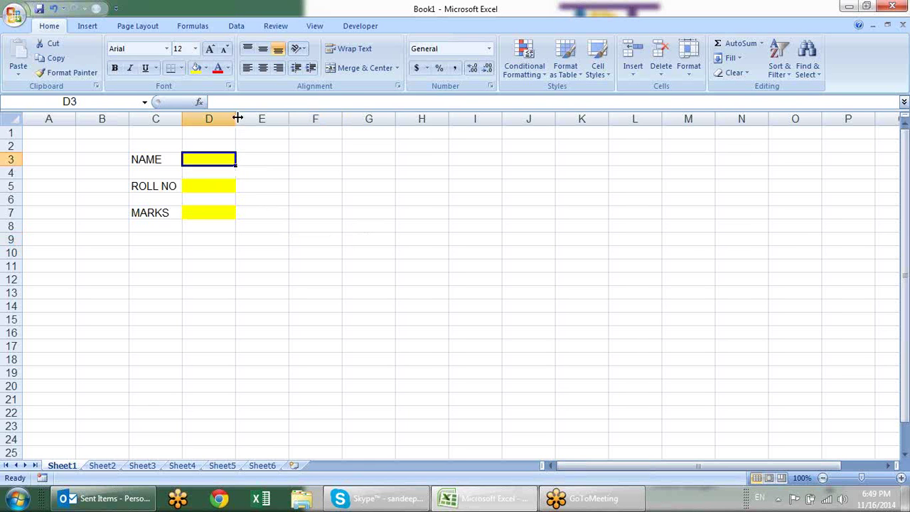
{"action": "left_click_drag", "start_coordinate": [238, 118], "coordinate": [292, 119]}
{"action": "left_click", "coordinate": [304, 254]}
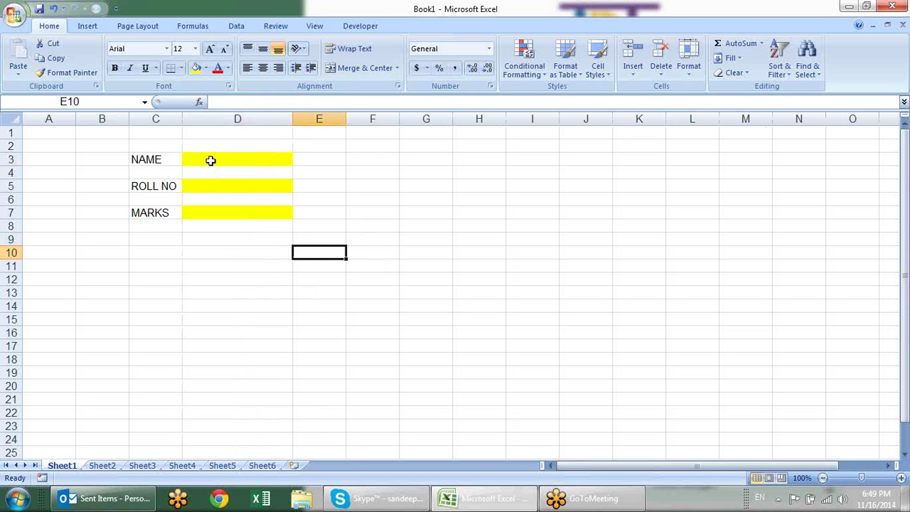
- Recolor D3, D5 and D7 with a pale pink fill
{"action": "left_click", "coordinate": [211, 160]}
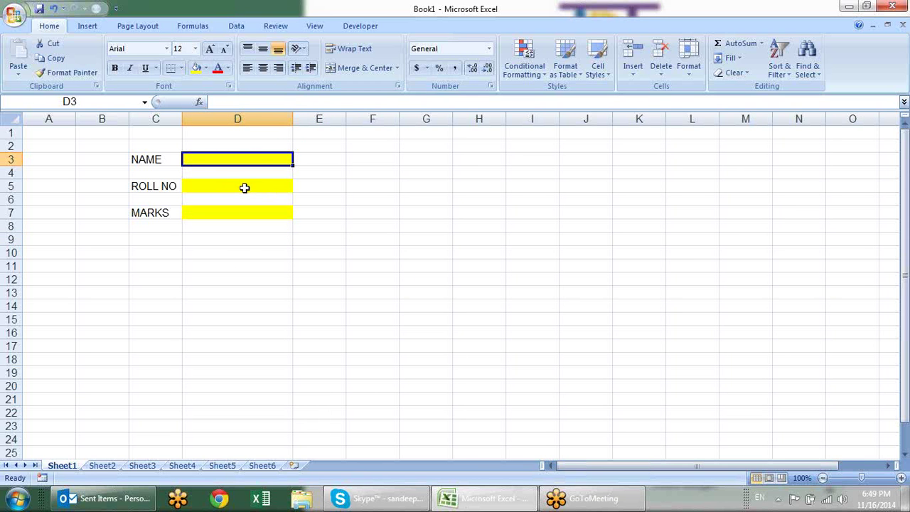
{"action": "left_click", "coordinate": [244, 187]}
{"action": "left_click", "coordinate": [242, 217]}
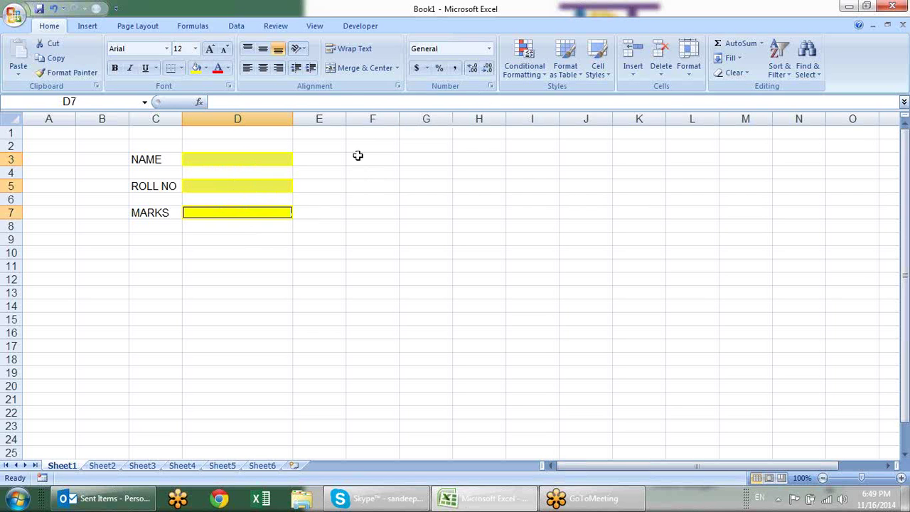
{"action": "left_click", "coordinate": [205, 67]}
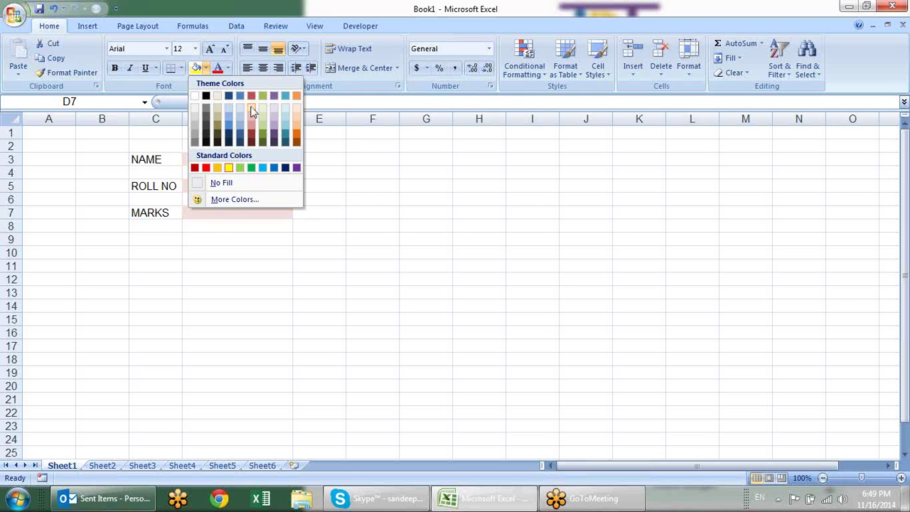
{"action": "left_click", "coordinate": [221, 183]}
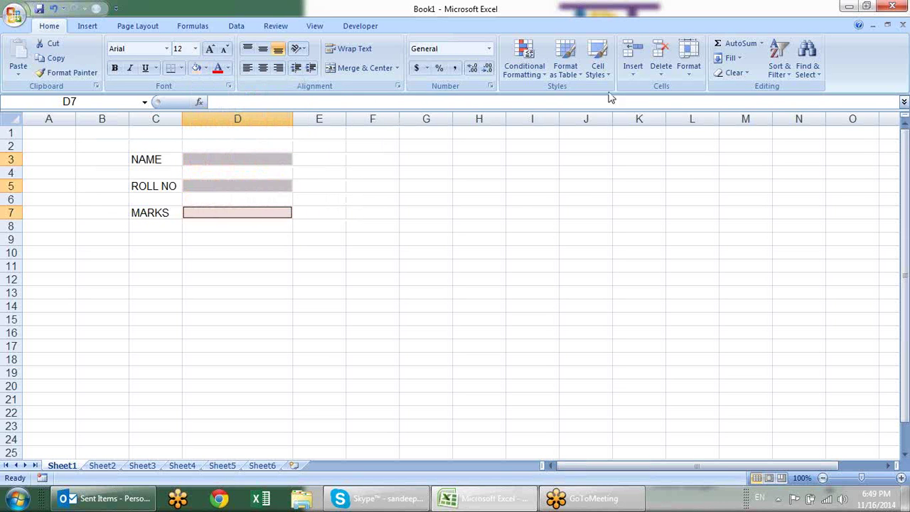
- Clear the Locked option for D3, D5 and D7 in Format Cells > Protection
{"action": "left_click", "coordinate": [491, 86]}
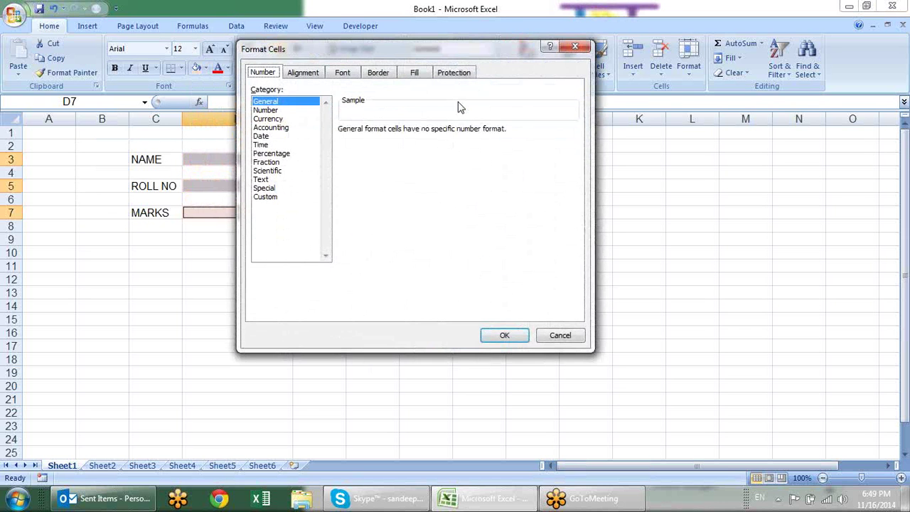
{"action": "left_click", "coordinate": [455, 74]}
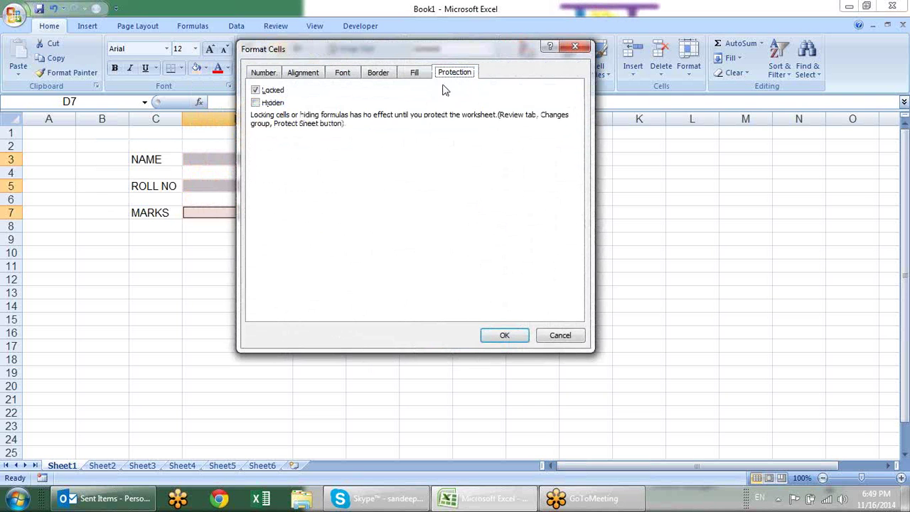
{"action": "left_click_drag", "start_coordinate": [441, 48], "coordinate": [586, 84]}
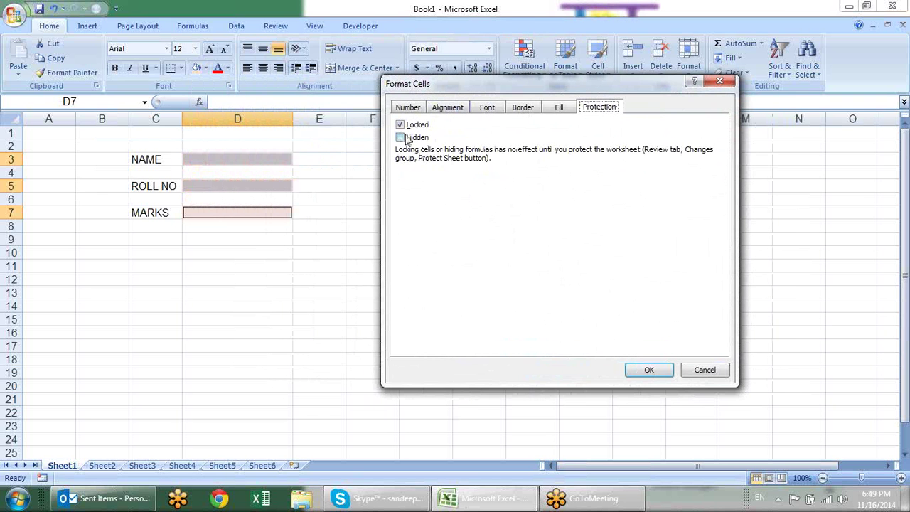
{"action": "left_click", "coordinate": [400, 125]}
{"action": "left_click", "coordinate": [643, 371]}
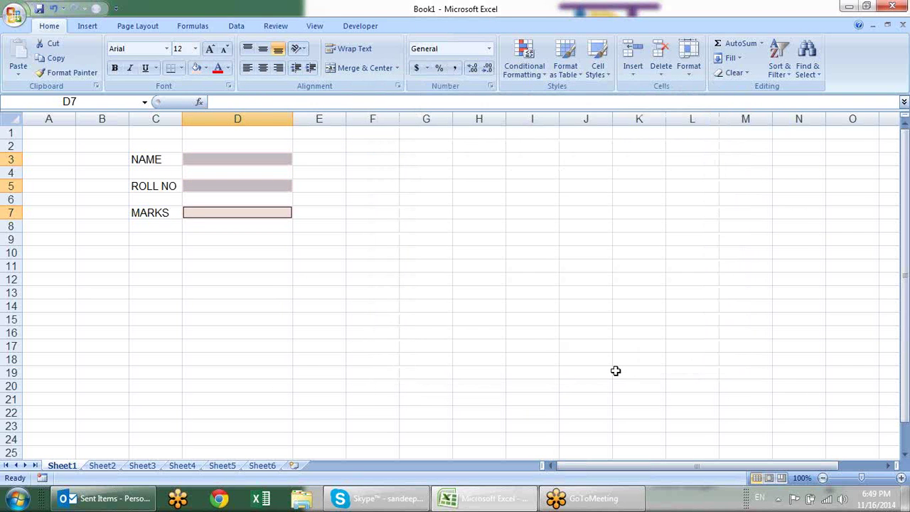
{"action": "left_click", "coordinate": [389, 238]}
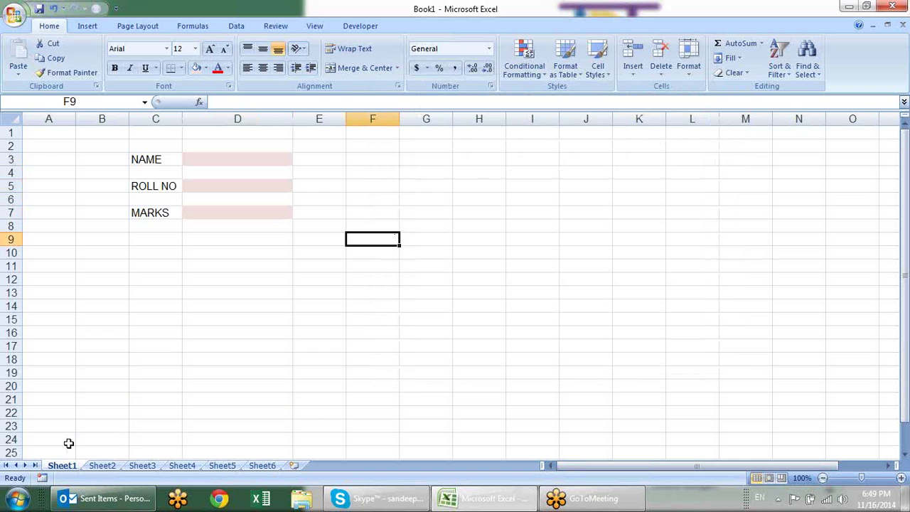
- Protect Sheet1 from its tab menu with a confirmed password
{"action": "right_click", "coordinate": [75, 468]}
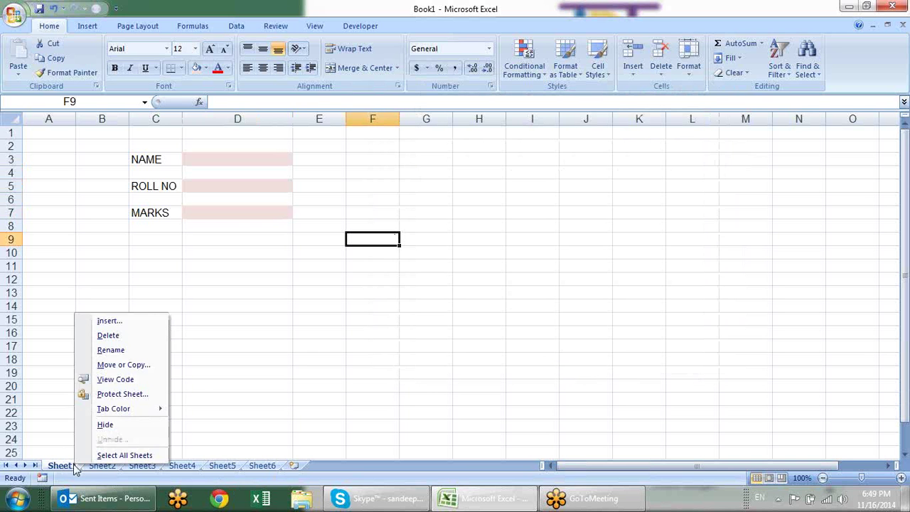
{"action": "left_click", "coordinate": [117, 393]}
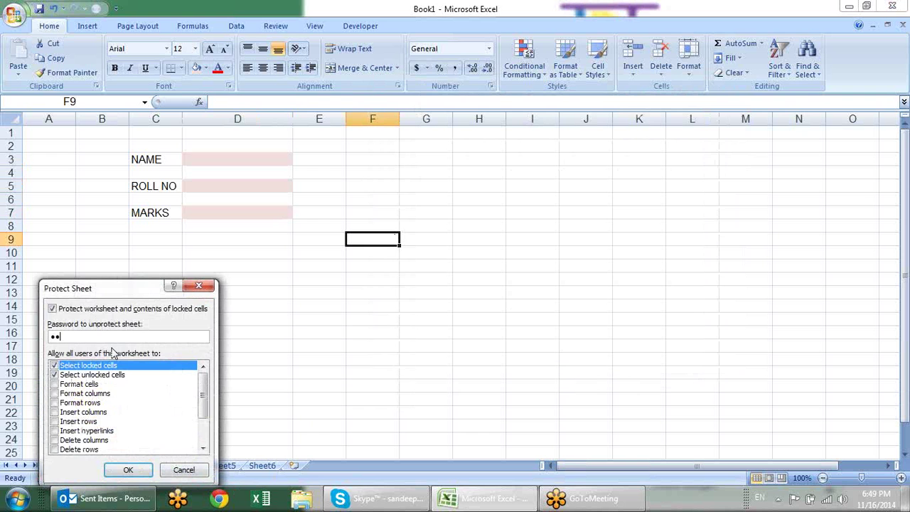
{"action": "key", "text": "Return"}
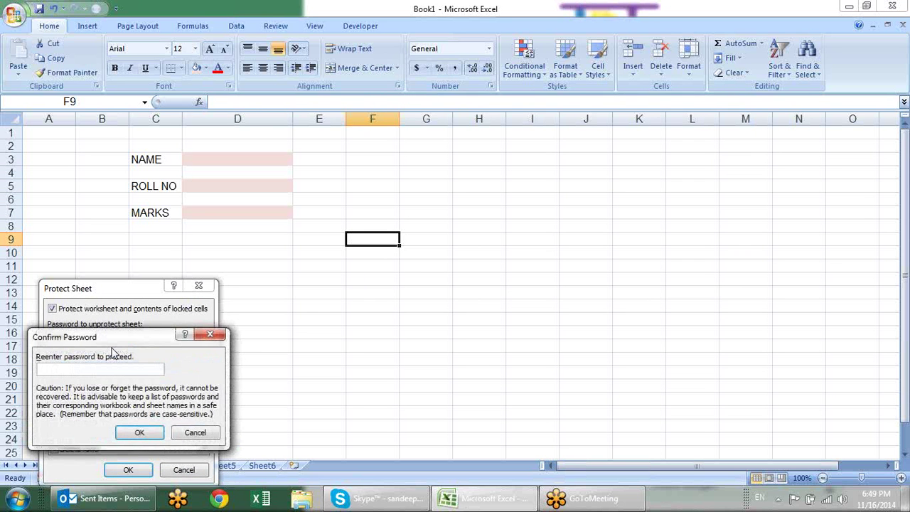
{"action": "key", "text": "Return"}
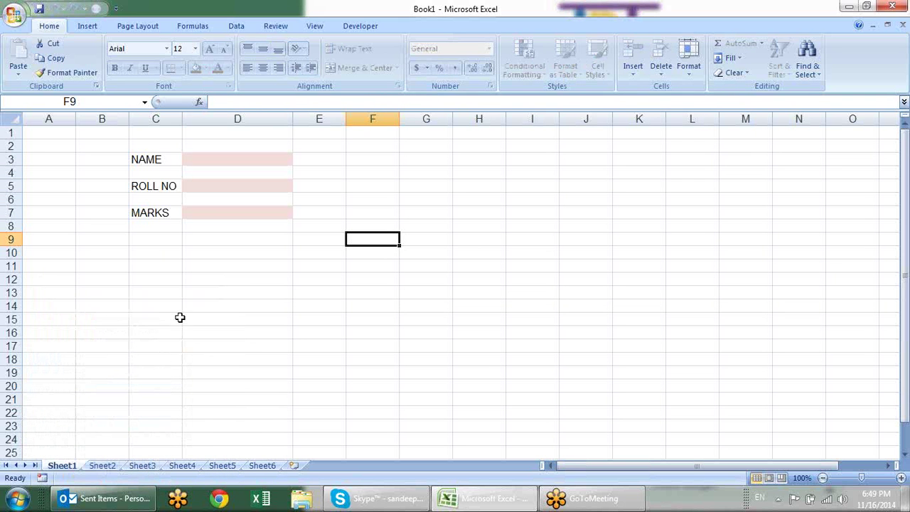
- Test that locked cells like B2 refuse edits and dismiss the warning
{"action": "left_click", "coordinate": [180, 317]}
{"action": "left_click", "coordinate": [240, 258]}
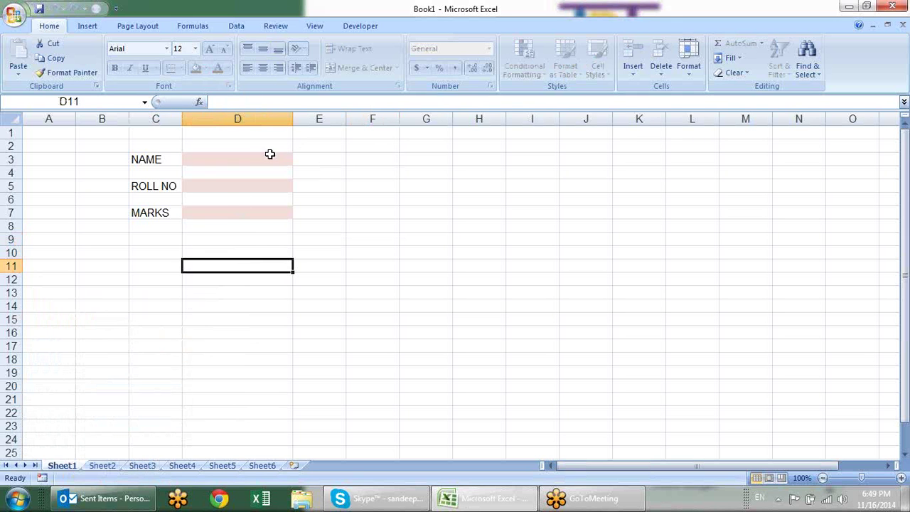
{"action": "left_click", "coordinate": [270, 154]}
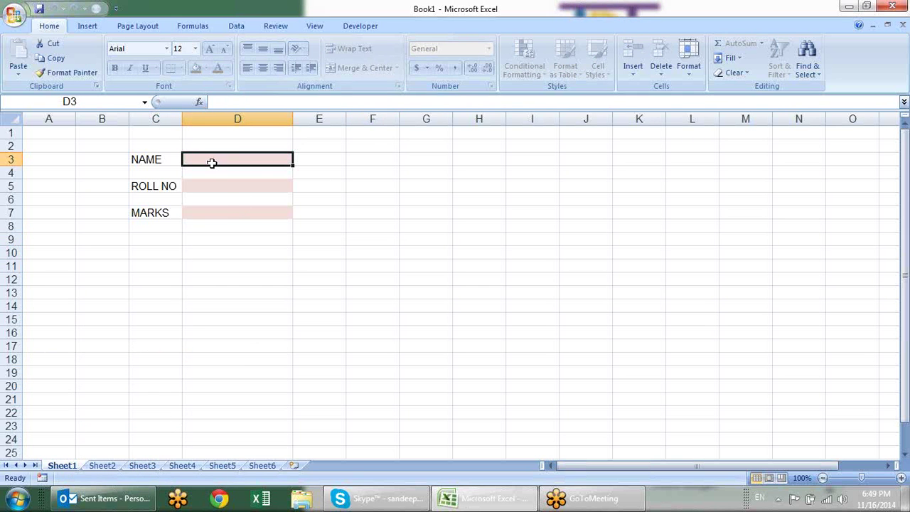
{"action": "left_click", "coordinate": [248, 226]}
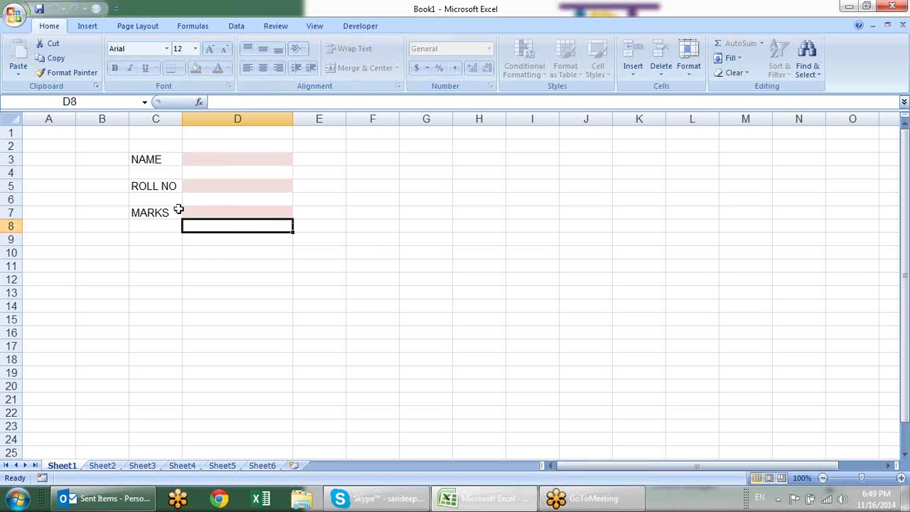
{"action": "left_click", "coordinate": [120, 145]}
{"action": "key", "text": "Delete"}
{"action": "key", "text": "Return"}
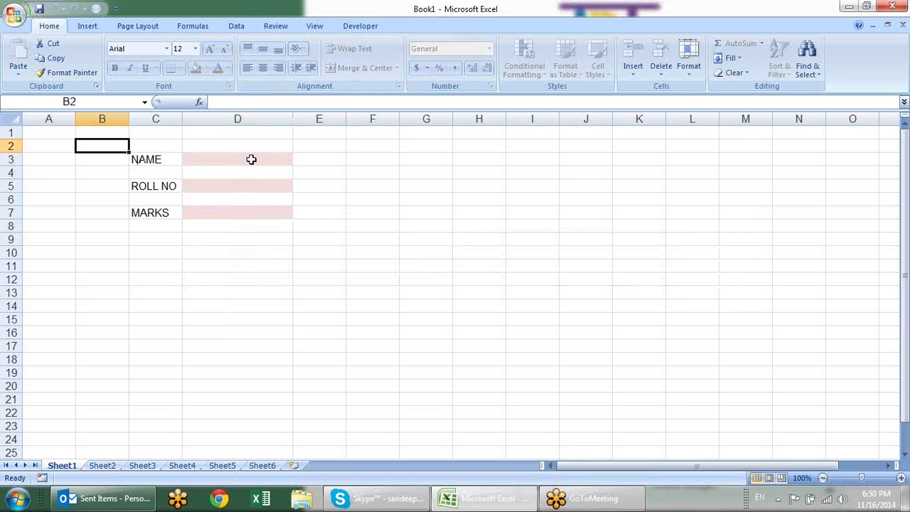
- Enter the student's name, roll number and marks 90 into D3, D5 and D7
{"action": "left_click", "coordinate": [251, 160]}
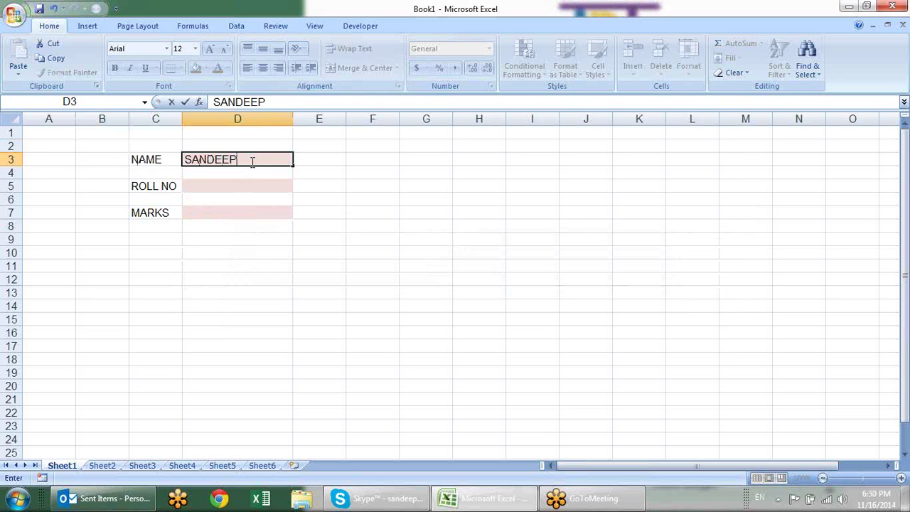
{"action": "key", "text": "Return"}
{"action": "key", "text": "Return"}
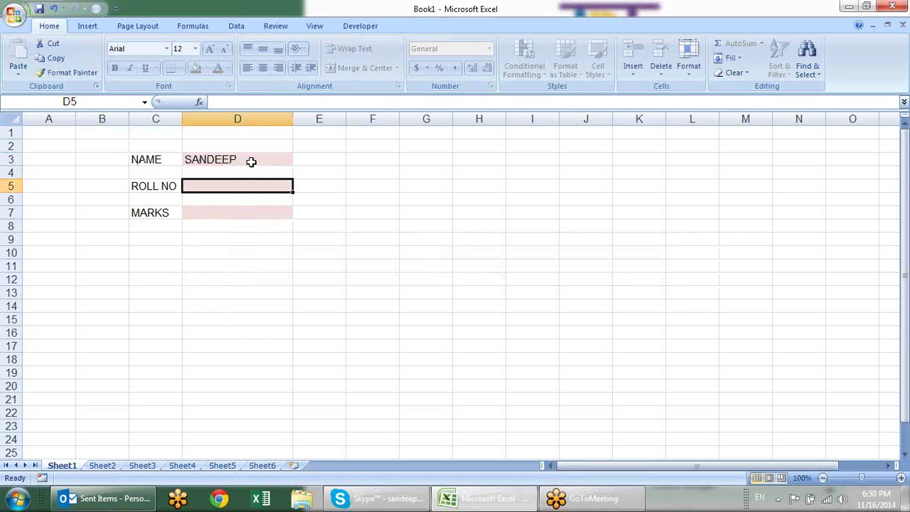
{"action": "key", "text": "Return"}
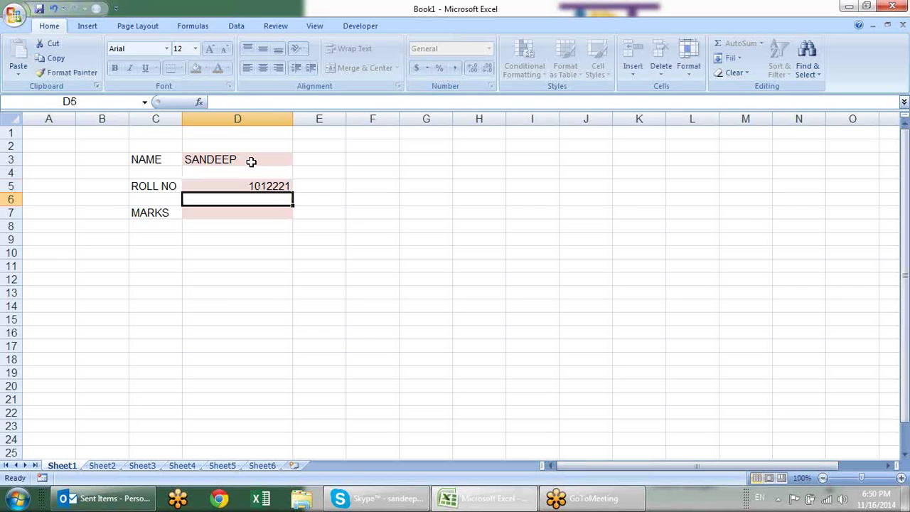
{"action": "key", "text": "Return"}
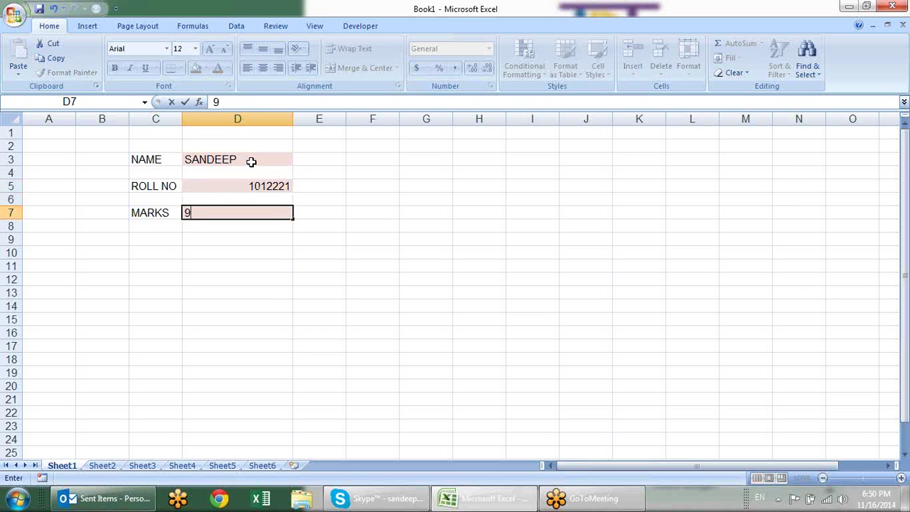
{"action": "key", "text": "Return"}
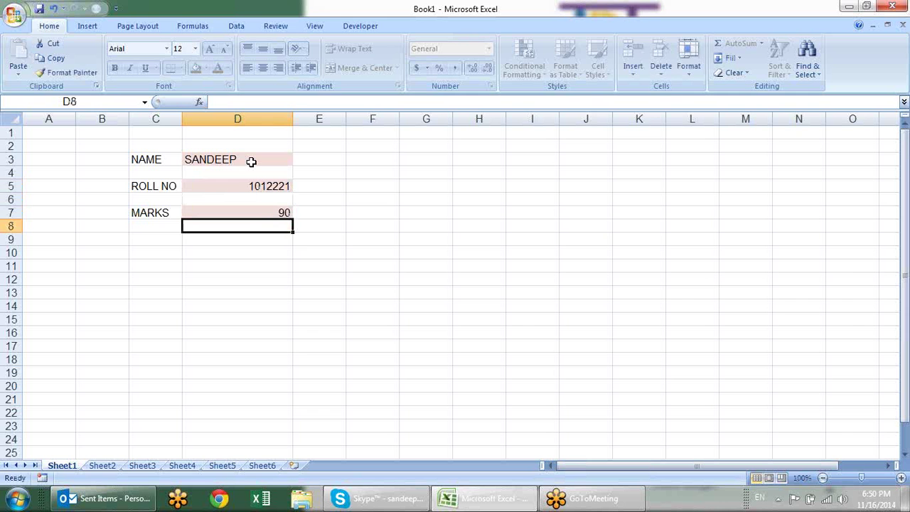
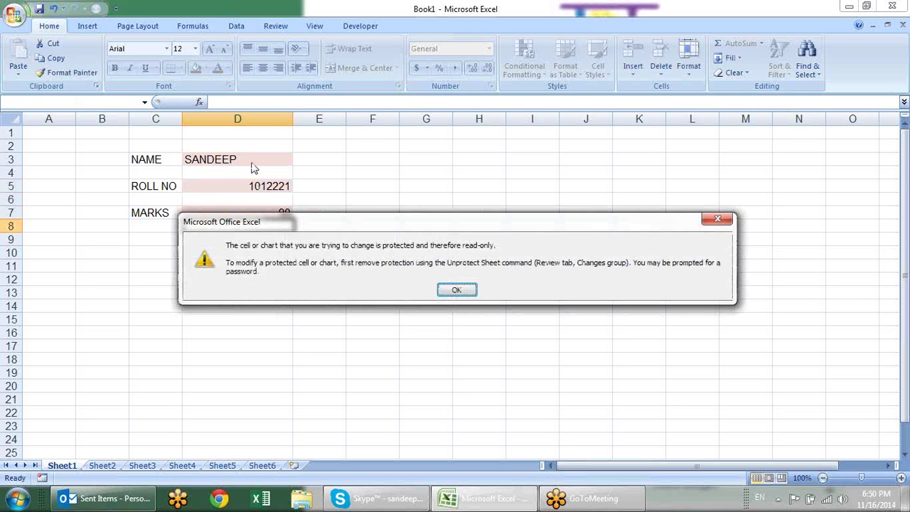
{"action": "left_click", "coordinate": [456, 289]}
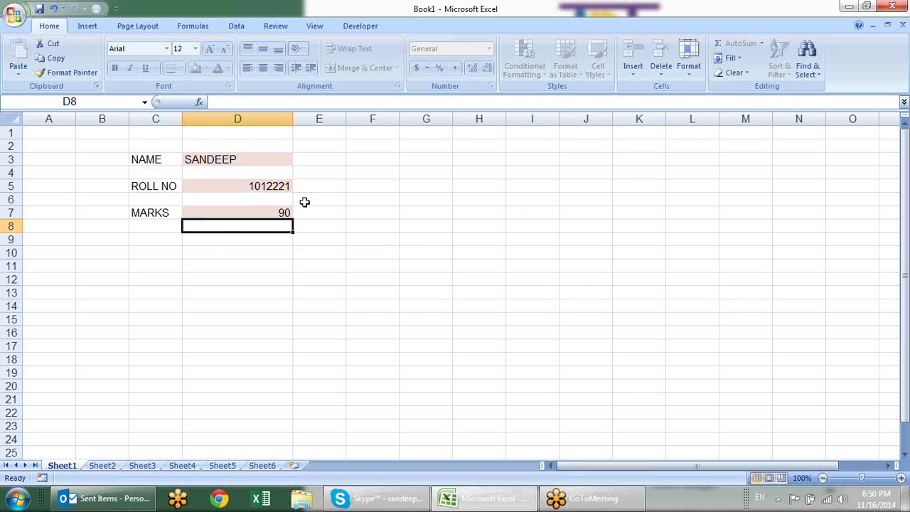
- Unprotect Sheet1 from the Review tab with its password and test typing in D11
{"action": "right_click", "coordinate": [69, 466]}
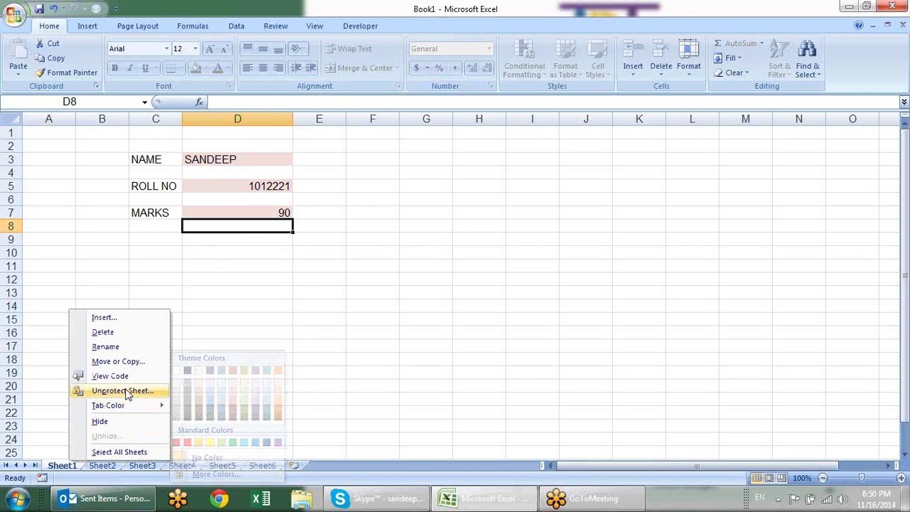
{"action": "left_click", "coordinate": [249, 331]}
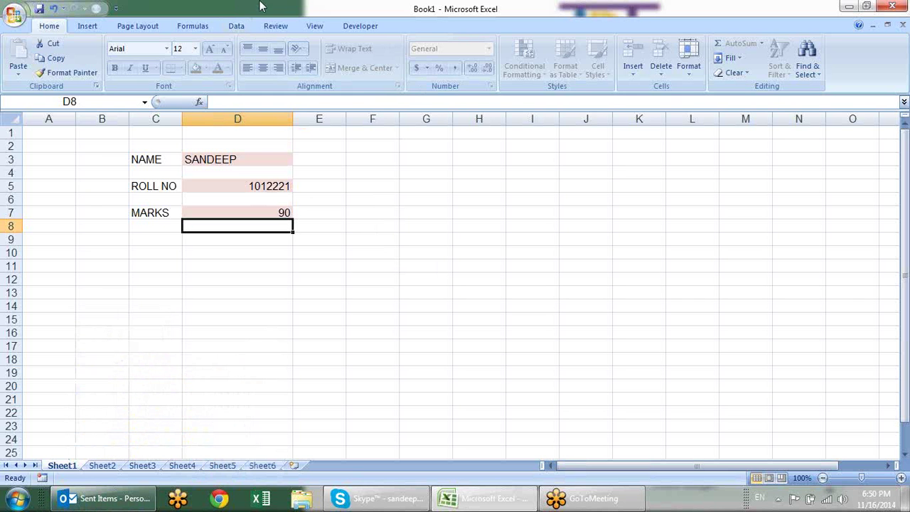
{"action": "left_click", "coordinate": [276, 26]}
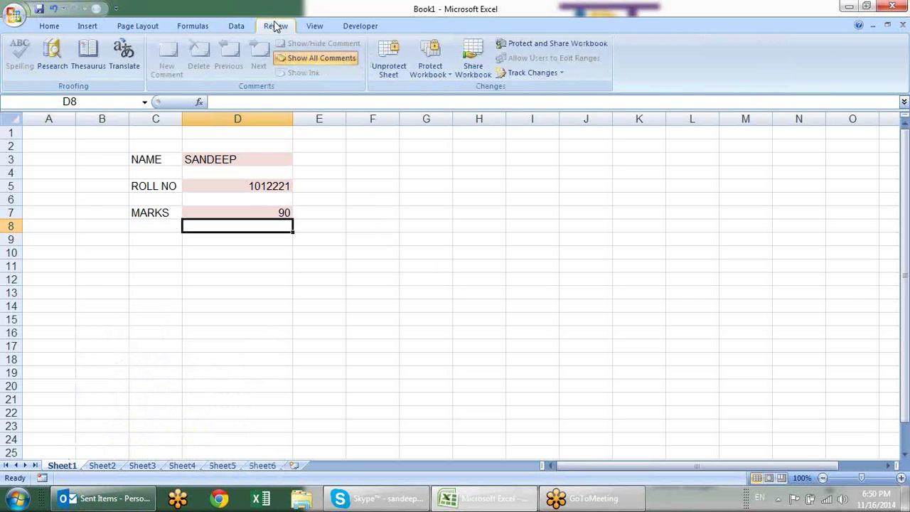
{"action": "left_click", "coordinate": [398, 69]}
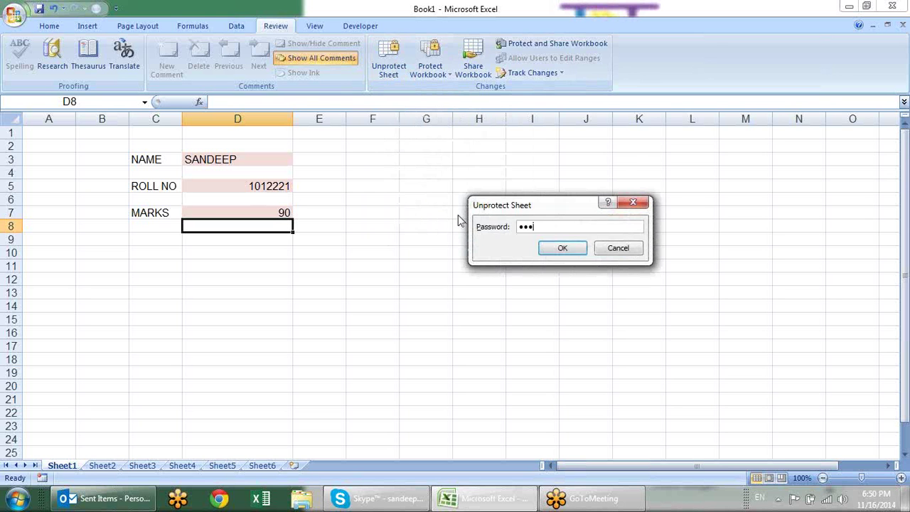
{"action": "key", "text": "Return"}
{"action": "left_click", "coordinate": [288, 268]}
{"action": "type", "text": "DF"}
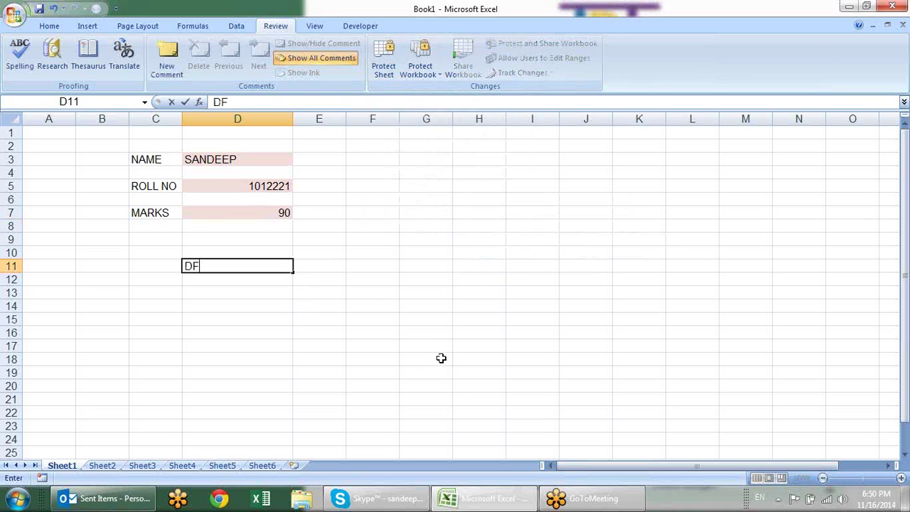
{"action": "key", "text": "Escape"}
- On Sheet2, select D5:F12 and bring up the Fill Color palette
{"action": "left_click", "coordinate": [337, 242]}
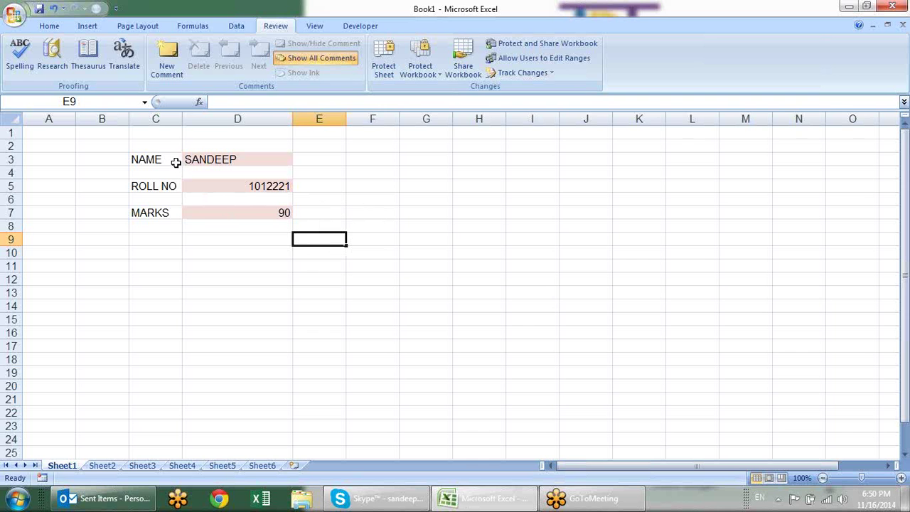
{"action": "left_click_drag", "start_coordinate": [402, 161], "coordinate": [523, 214]}
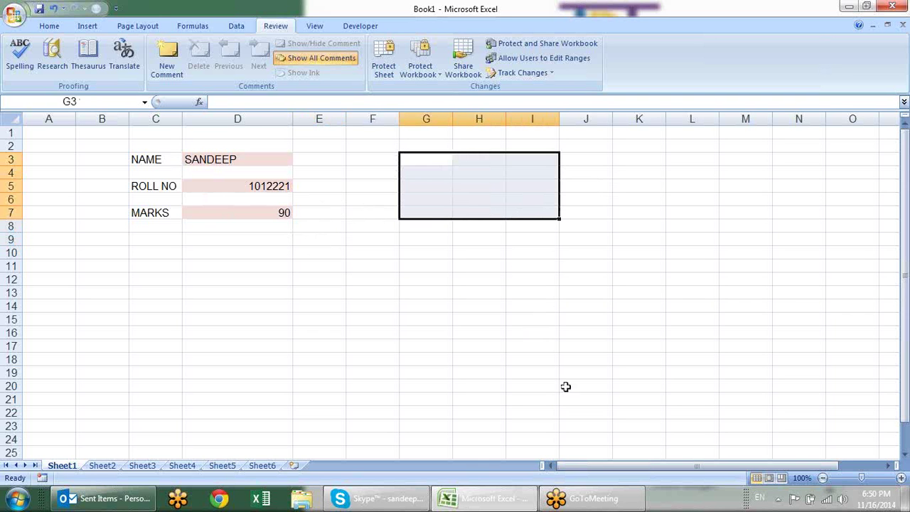
{"action": "left_click", "coordinate": [398, 361]}
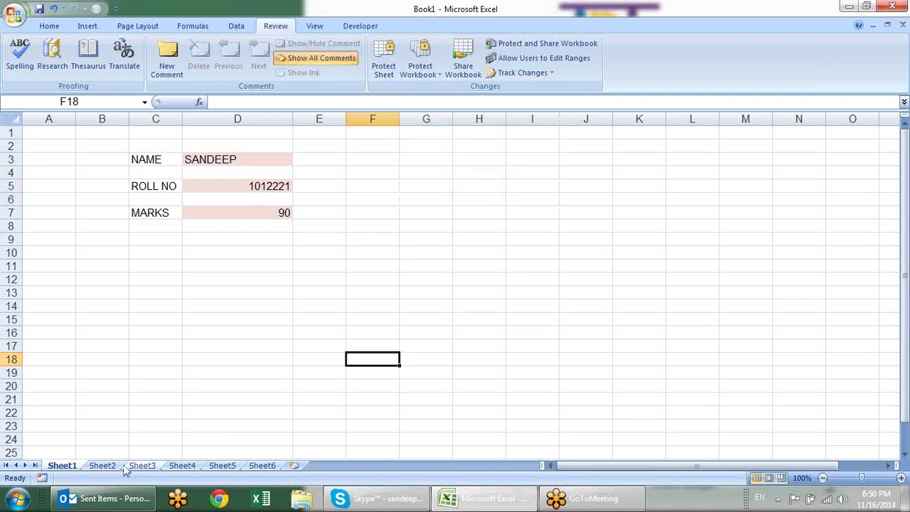
{"action": "left_click", "coordinate": [102, 465]}
{"action": "left_click_drag", "start_coordinate": [214, 190], "coordinate": [319, 279]}
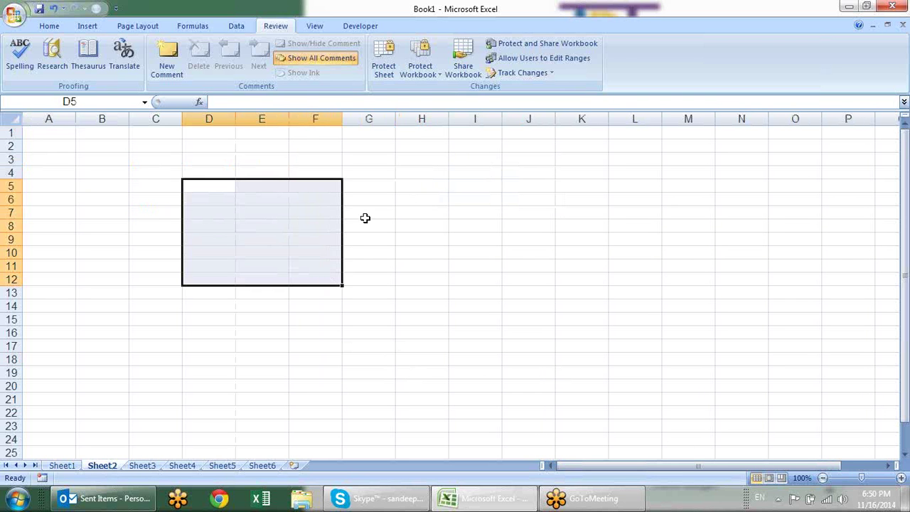
{"action": "left_click", "coordinate": [49, 26]}
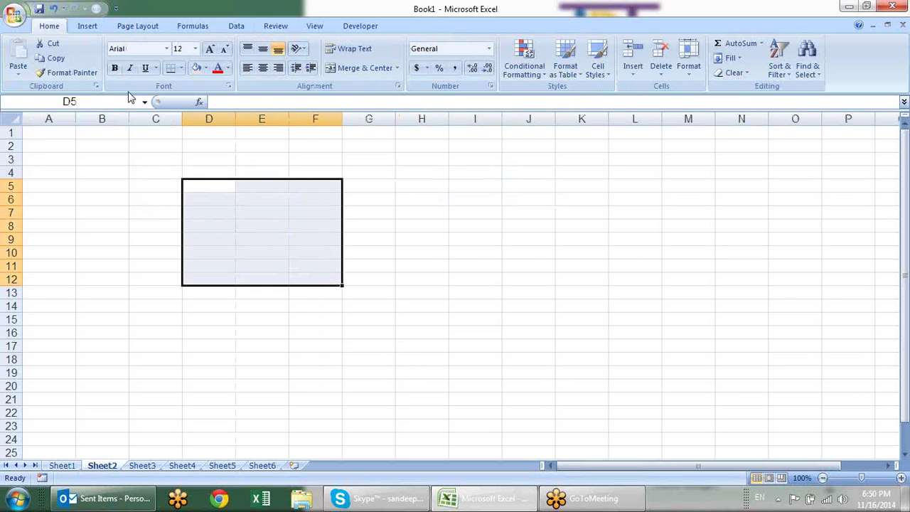
{"action": "left_click", "coordinate": [205, 67]}
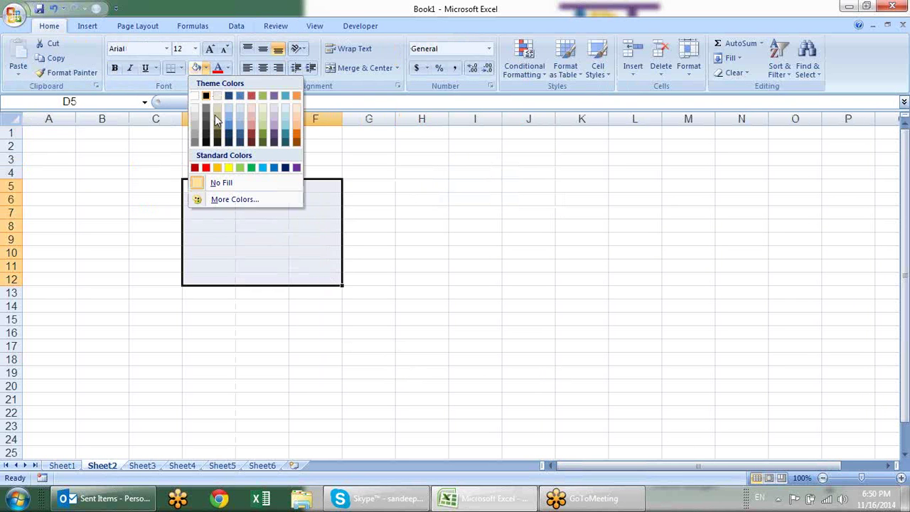
- Apply a yellow fill to D5:F12
{"action": "left_click", "coordinate": [229, 169]}
{"action": "left_click", "coordinate": [526, 267]}
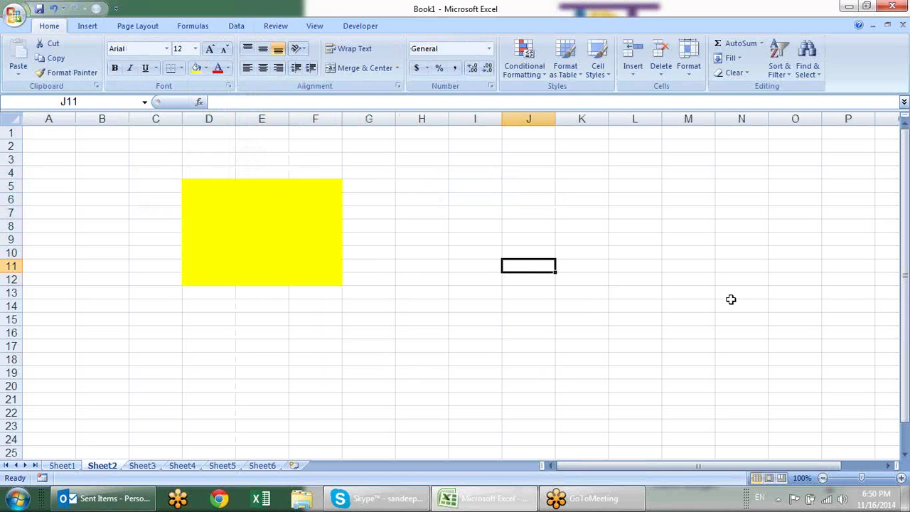
{"action": "left_click", "coordinate": [177, 293]}
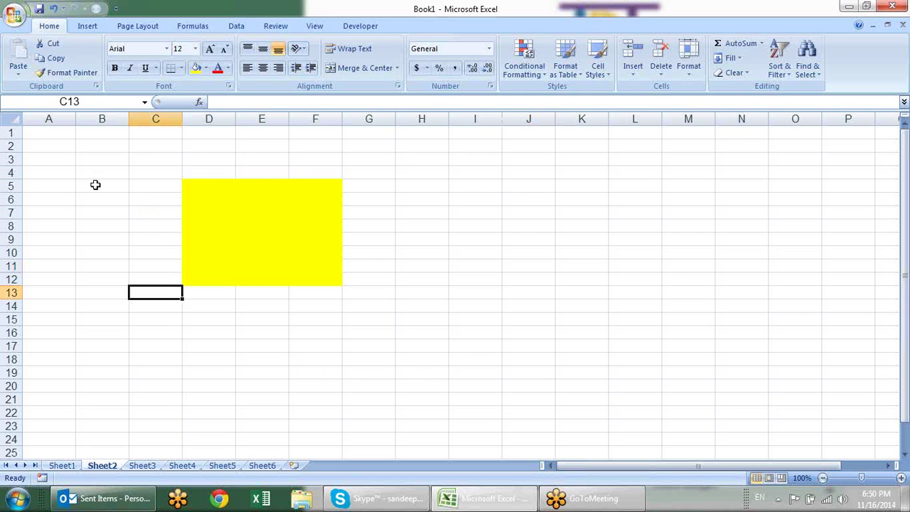
- Unlock every cell on Sheet2 via Format Cells > Protection
{"action": "left_click", "coordinate": [14, 119]}
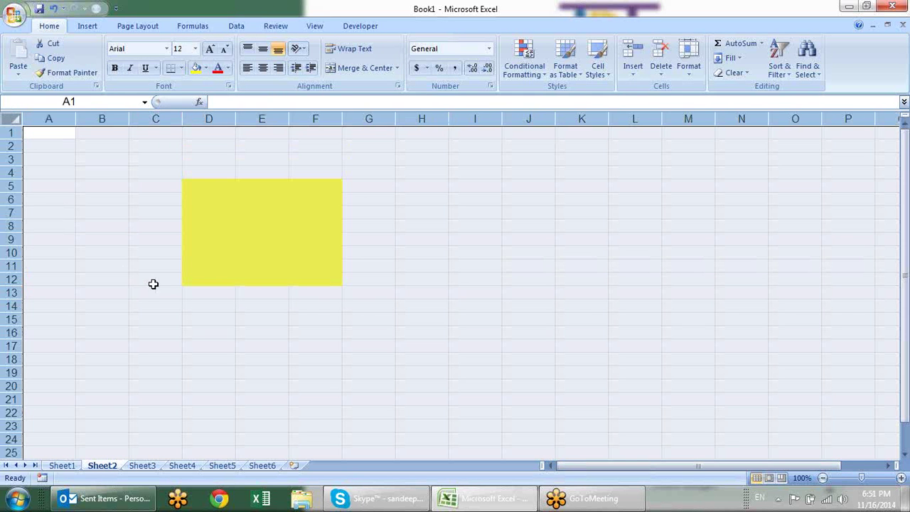
{"action": "key", "text": "ctrl+1"}
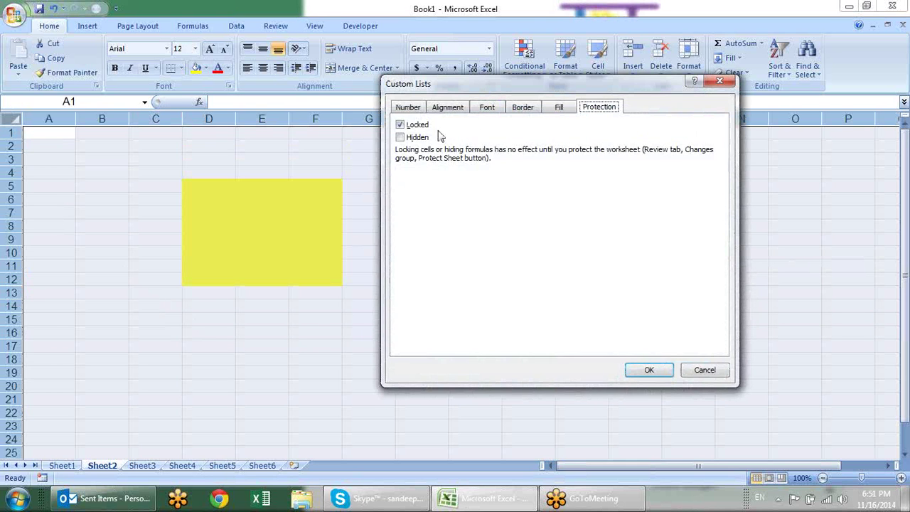
{"action": "left_click", "coordinate": [400, 125]}
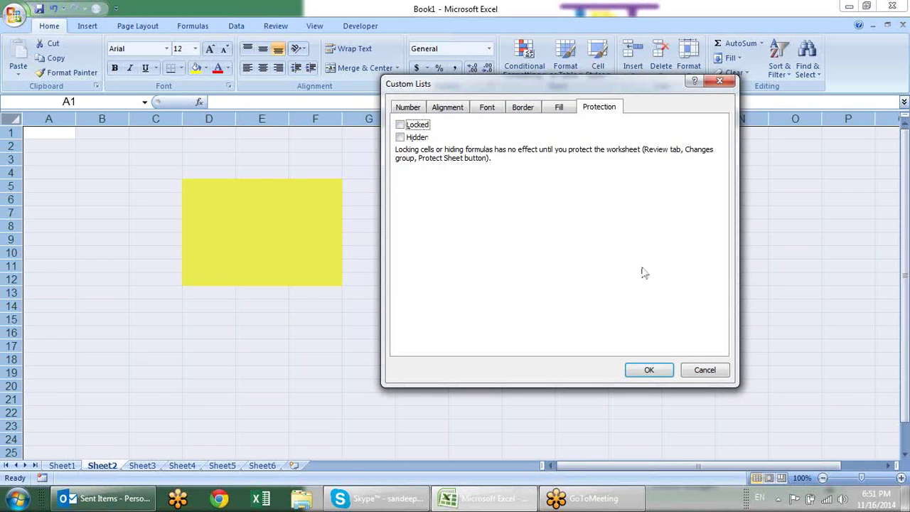
{"action": "left_click", "coordinate": [647, 370]}
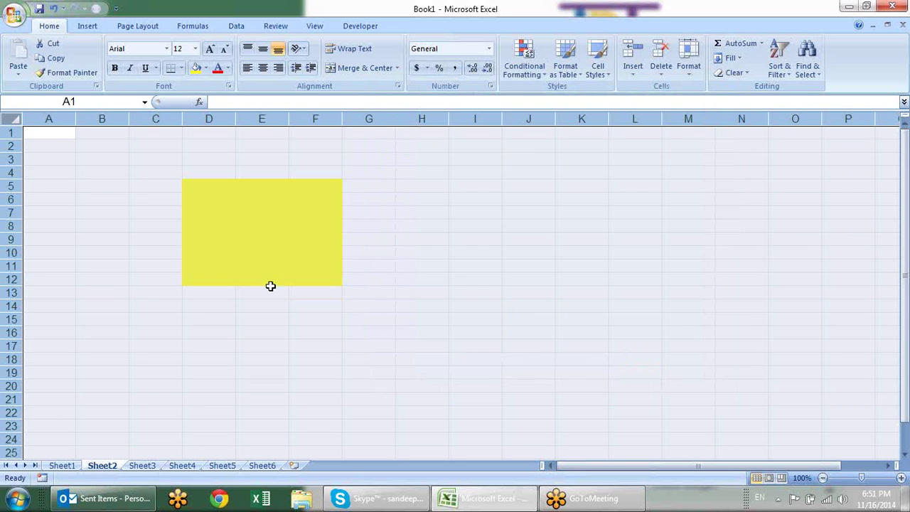
{"action": "left_click", "coordinate": [289, 246]}
- Change the Locked setting for the yellow D5:F12 block
{"action": "left_click_drag", "start_coordinate": [196, 185], "coordinate": [324, 280]}
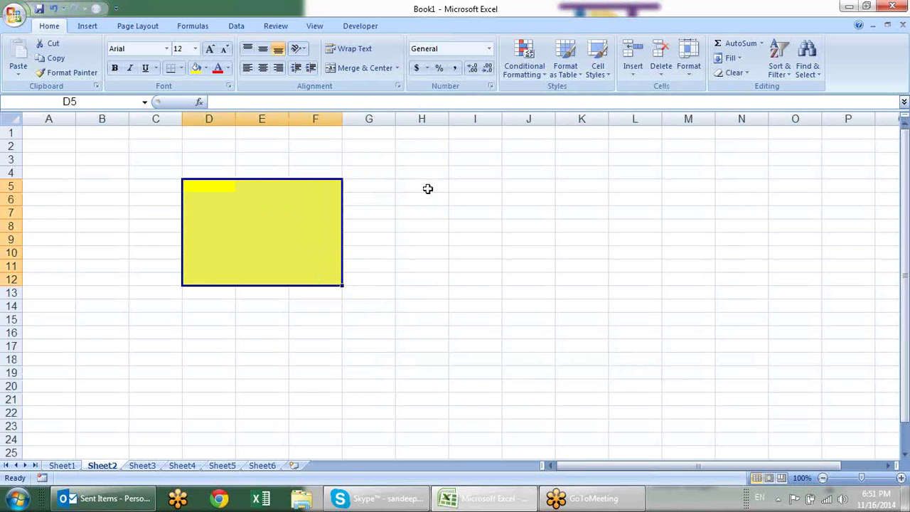
{"action": "key", "text": "ctrl+1"}
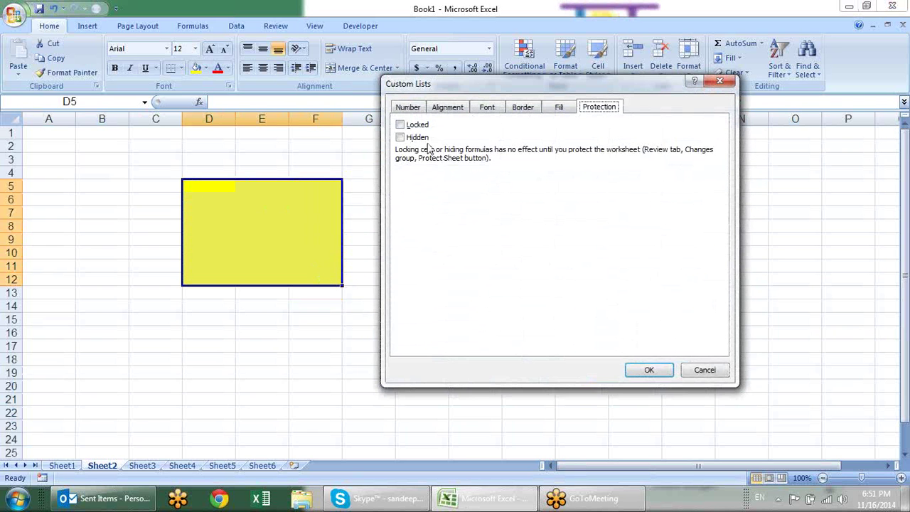
{"action": "left_click", "coordinate": [417, 125]}
{"action": "left_click", "coordinate": [644, 370]}
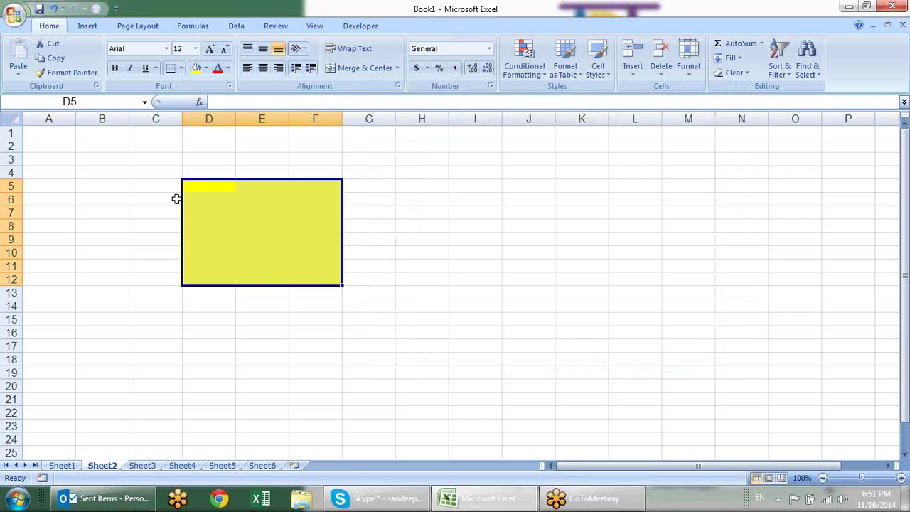
{"action": "left_click", "coordinate": [279, 333]}
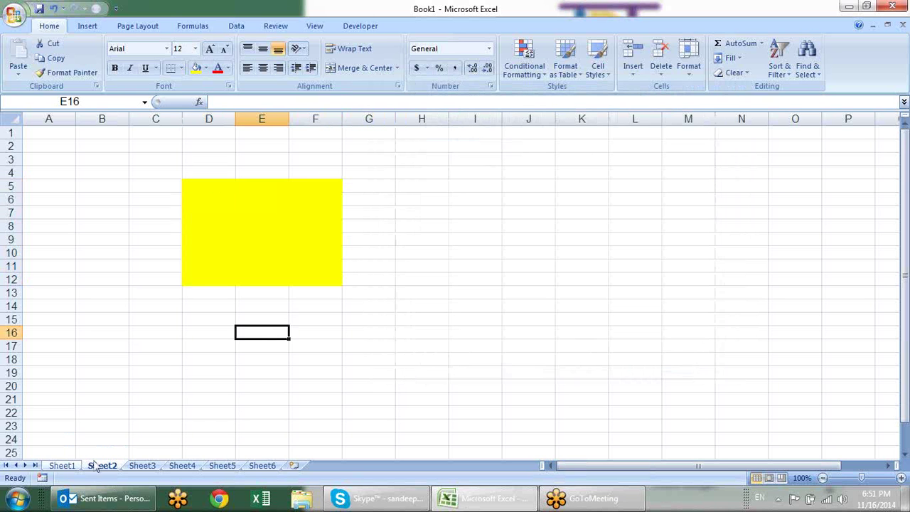
- Protect Sheet2 and confirm the yellow block rejects typing
{"action": "left_click", "coordinate": [276, 25]}
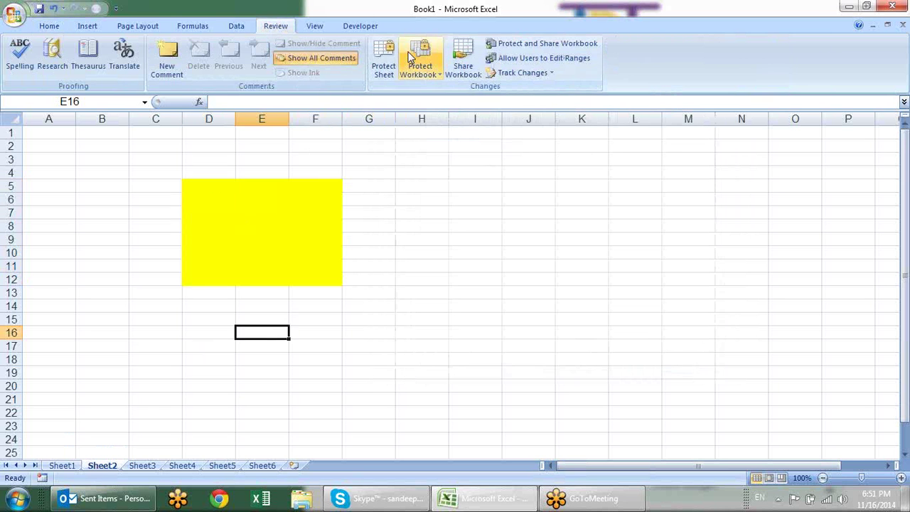
{"action": "left_click", "coordinate": [384, 61]}
{"action": "left_click", "coordinate": [561, 318]}
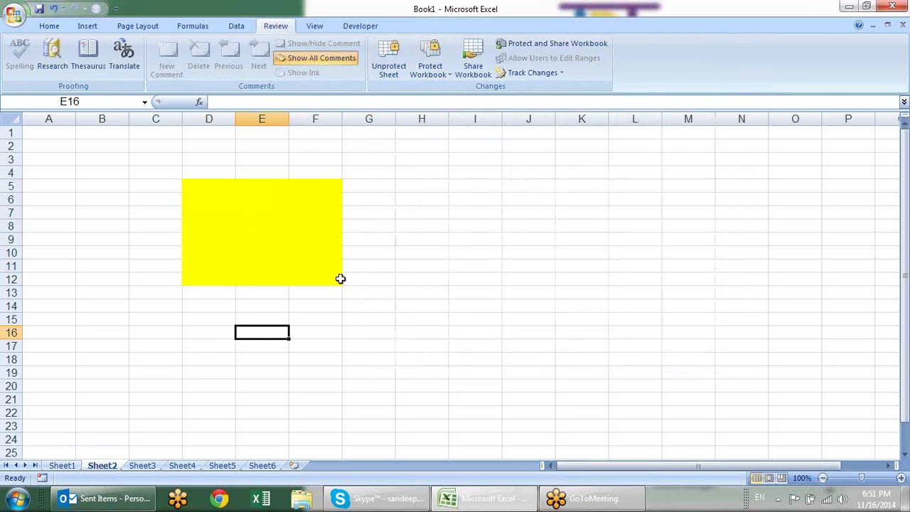
{"action": "left_click", "coordinate": [250, 210]}
{"action": "type", "text": "S"}
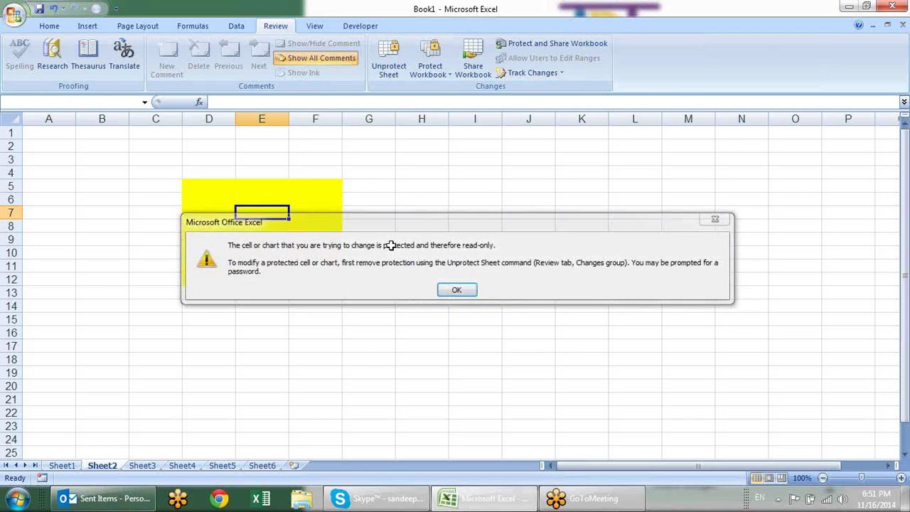
{"action": "left_click", "coordinate": [459, 358]}
- Type SDF in H5 and H13 and DF in C6, E3 and F16
{"action": "left_click", "coordinate": [421, 185]}
{"action": "type", "text": "SDF"}
{"action": "left_click", "coordinate": [400, 291]}
{"action": "type", "text": "SDF"}
{"action": "left_click", "coordinate": [315, 332]}
{"action": "type", "text": "DF"}
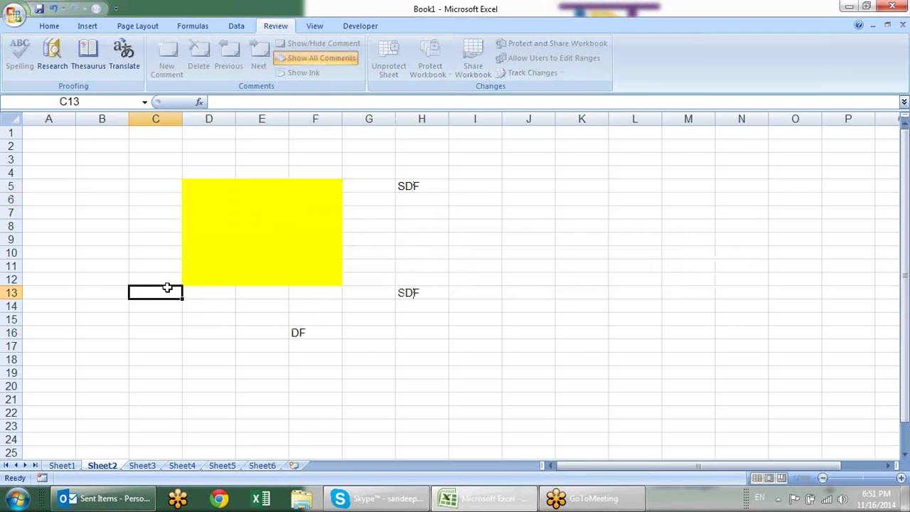
{"action": "left_click", "coordinate": [169, 195]}
{"action": "type", "text": "DF"}
{"action": "left_click", "coordinate": [265, 156]}
{"action": "type", "text": "DF"}
- Check that cell E8 inside the yellow block still refuses edits
{"action": "left_click", "coordinate": [421, 225]}
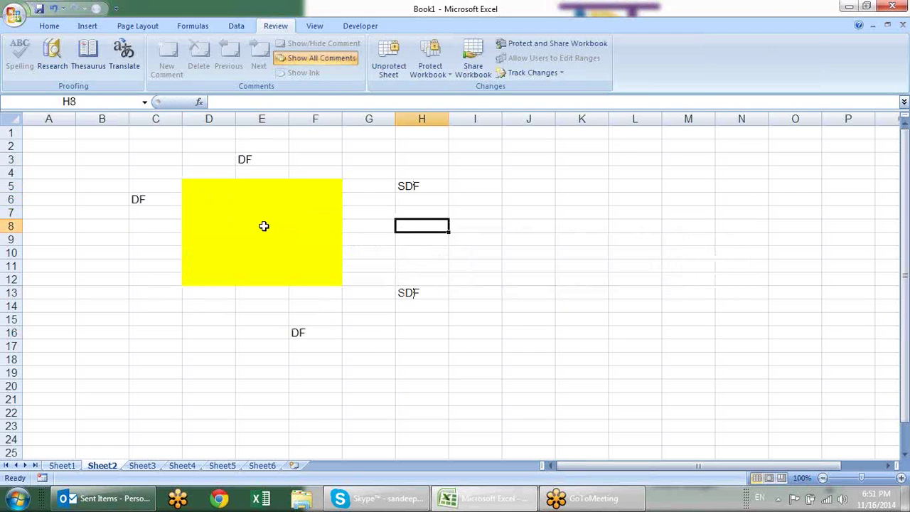
{"action": "left_click", "coordinate": [261, 226]}
{"action": "type", "text": "D"}
{"action": "key", "text": "Return"}
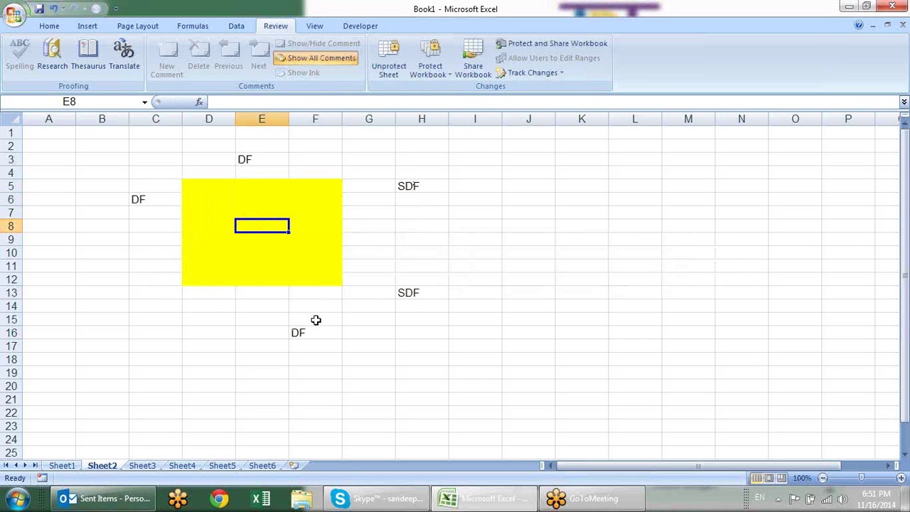
{"action": "left_click", "coordinate": [272, 190]}
{"action": "left_click", "coordinate": [259, 221]}
- Unprotect Sheet2 from its tab's right-click menu
{"action": "right_click", "coordinate": [103, 465]}
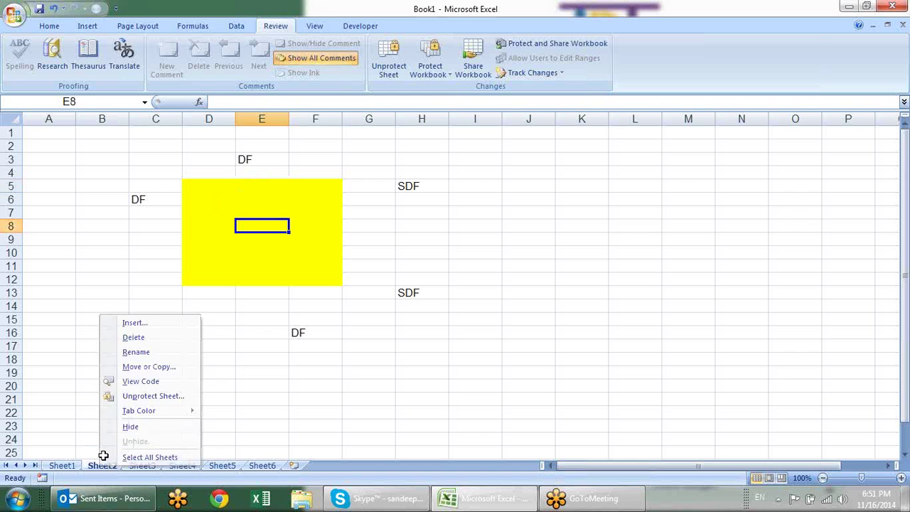
{"action": "key", "text": "Escape"}
{"action": "right_click", "coordinate": [111, 472]}
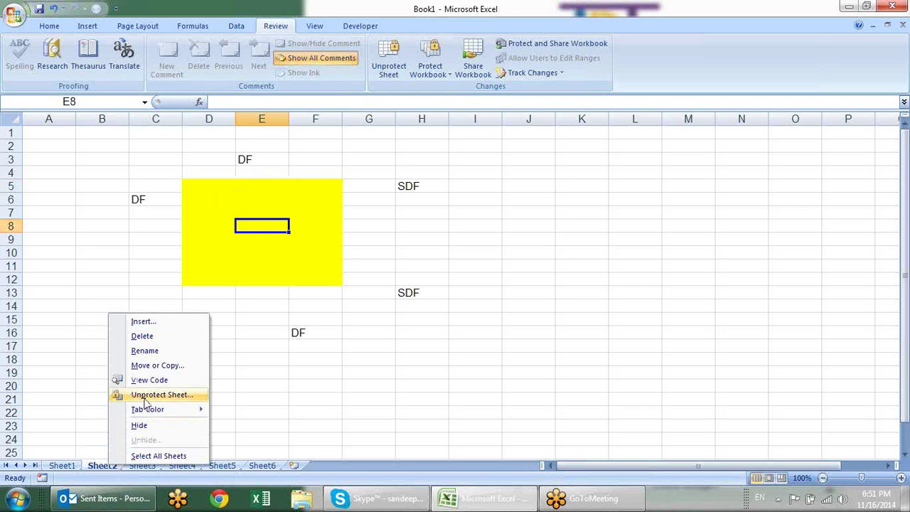
{"action": "left_click", "coordinate": [146, 398]}
{"action": "left_click", "coordinate": [233, 203]}
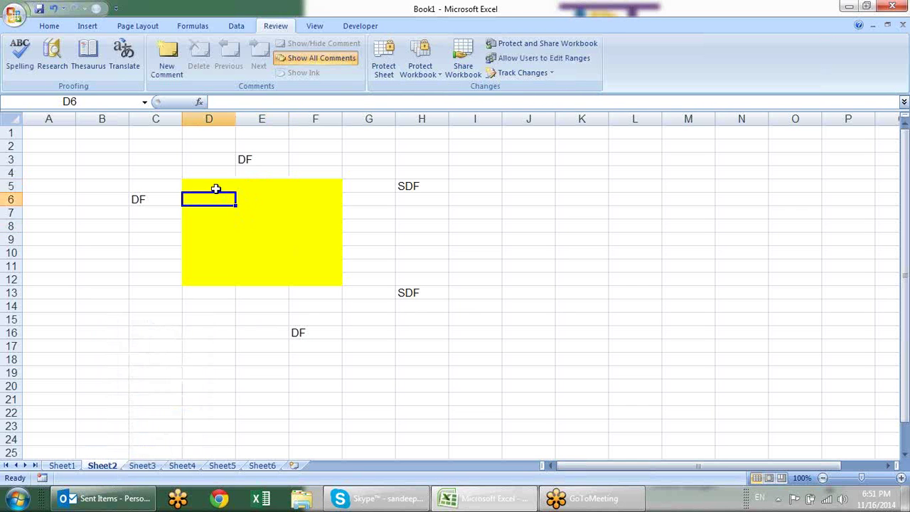
- Fill every cell of D5:F12 with 1 using Ctrl+Enter
{"action": "left_click_drag", "start_coordinate": [215, 188], "coordinate": [329, 277]}
{"action": "type", "text": "1"}
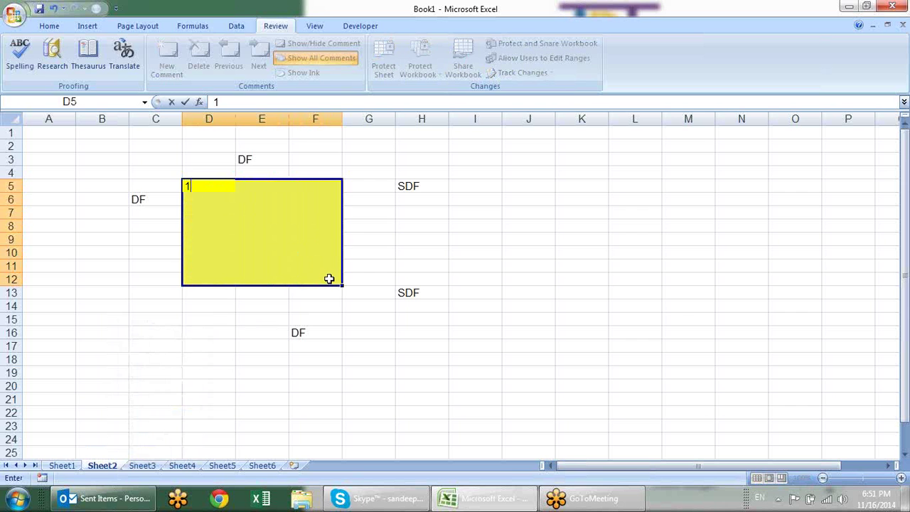
{"action": "key", "text": "ctrl+Return"}
{"action": "left_click", "coordinate": [396, 318]}
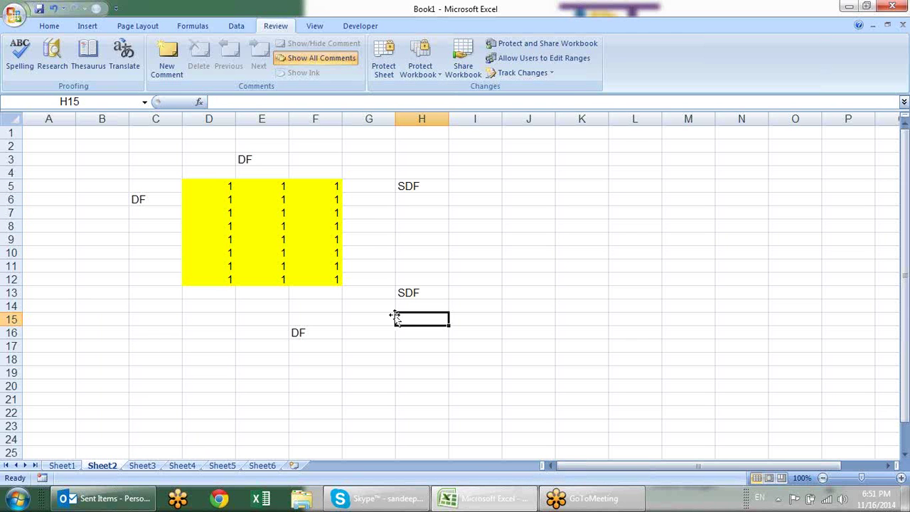
- Protect Sheet2 again from its tab menu
{"action": "right_click", "coordinate": [111, 473]}
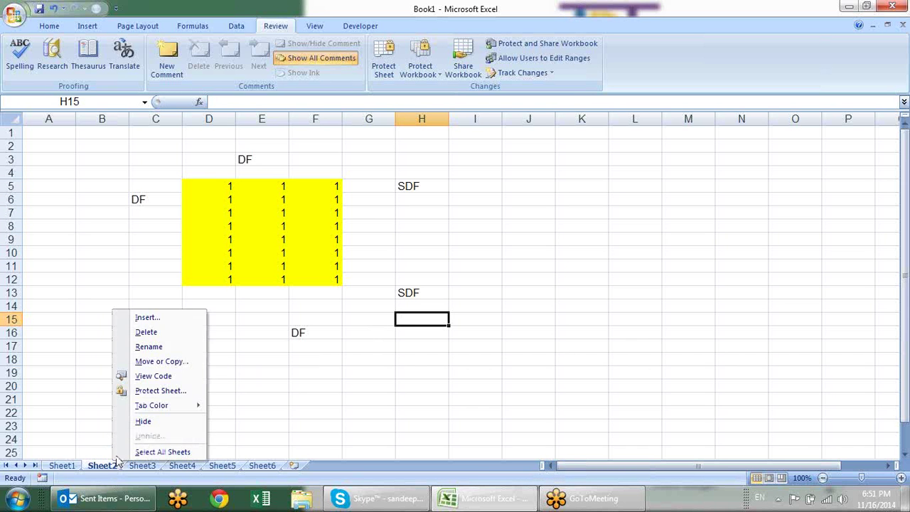
{"action": "left_click", "coordinate": [120, 389]}
{"action": "left_click", "coordinate": [178, 463]}
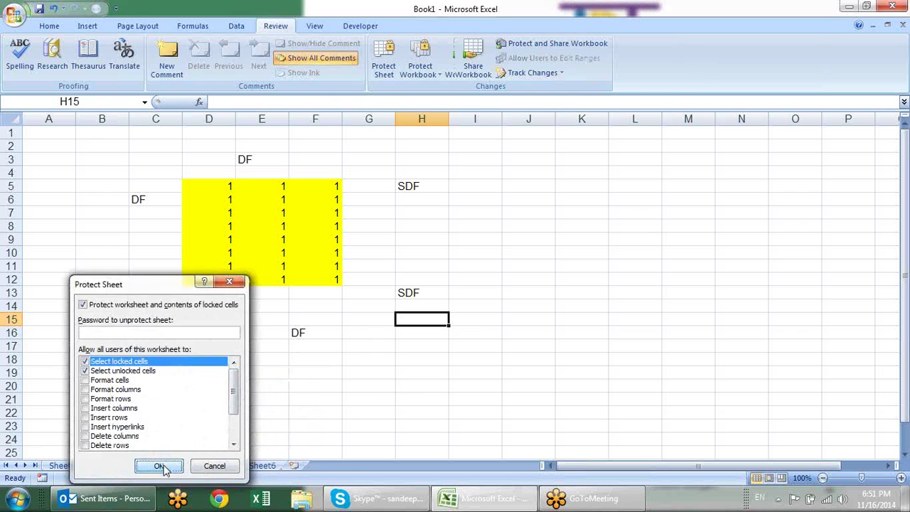
{"action": "left_click", "coordinate": [471, 308]}
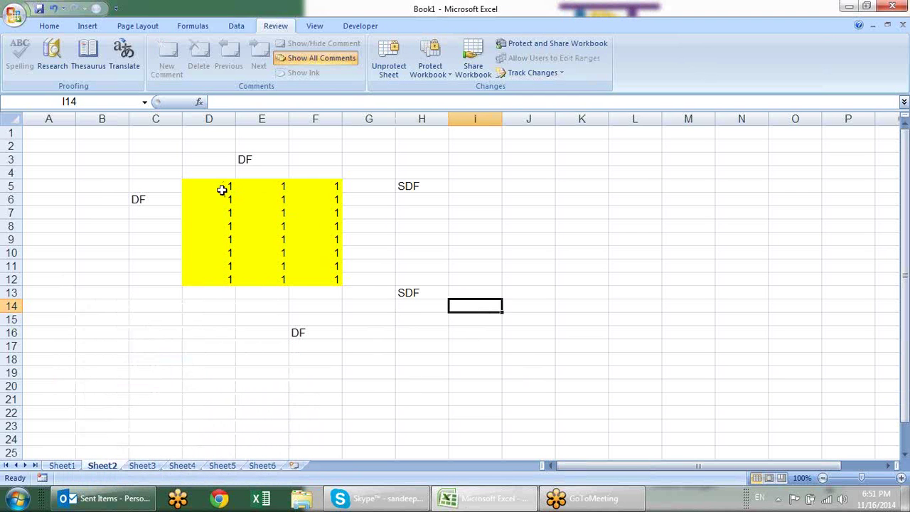
- Copy the 1s in D5:F11 and paste them into Sheet3 at A1, then return to Sheet2
{"action": "left_click_drag", "start_coordinate": [221, 187], "coordinate": [329, 270]}
{"action": "key", "text": "ctrl+c"}
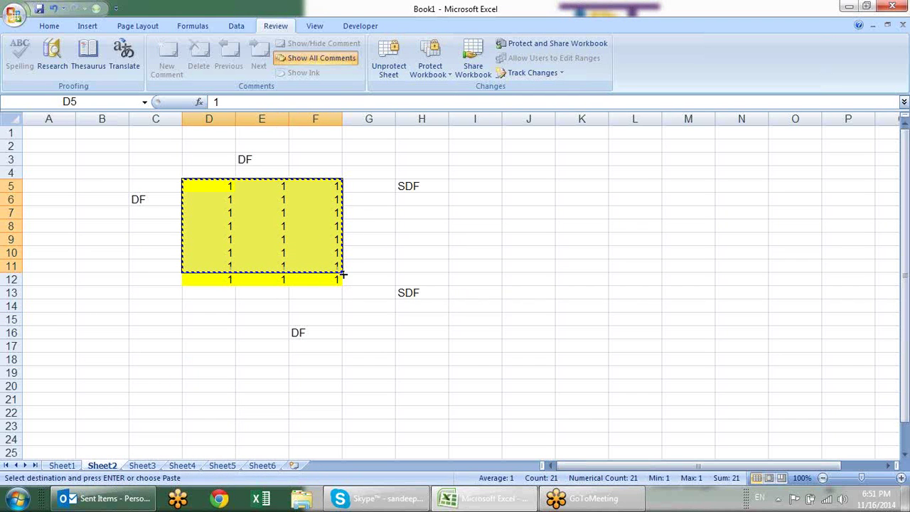
{"action": "key", "text": "Escape"}
{"action": "left_click", "coordinate": [280, 211]}
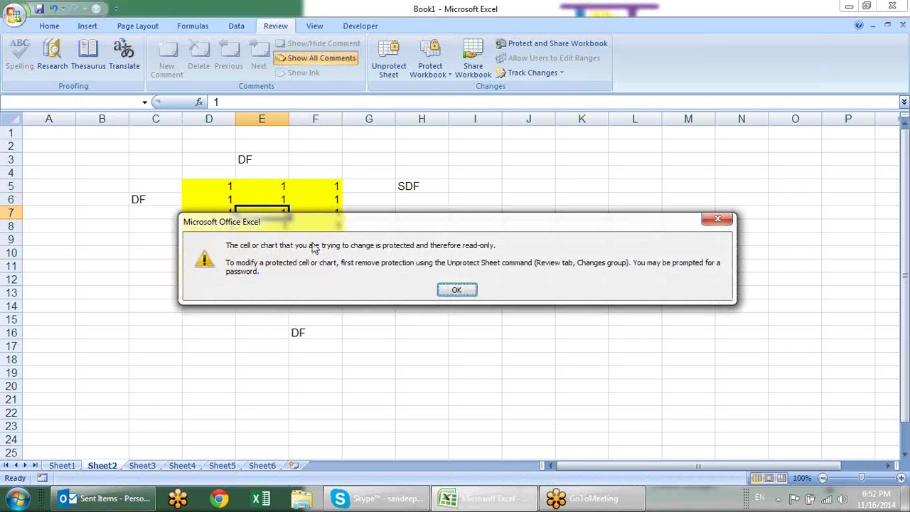
{"action": "key", "text": "Return"}
{"action": "mouse_move", "coordinate": [222, 185]}
{"action": "left_mouse_down"}
{"action": "mouse_move", "coordinate": [320, 231]}
{"action": "mouse_move", "coordinate": [320, 267]}
{"action": "left_mouse_up"}
{"action": "key", "text": "ctrl+c"}
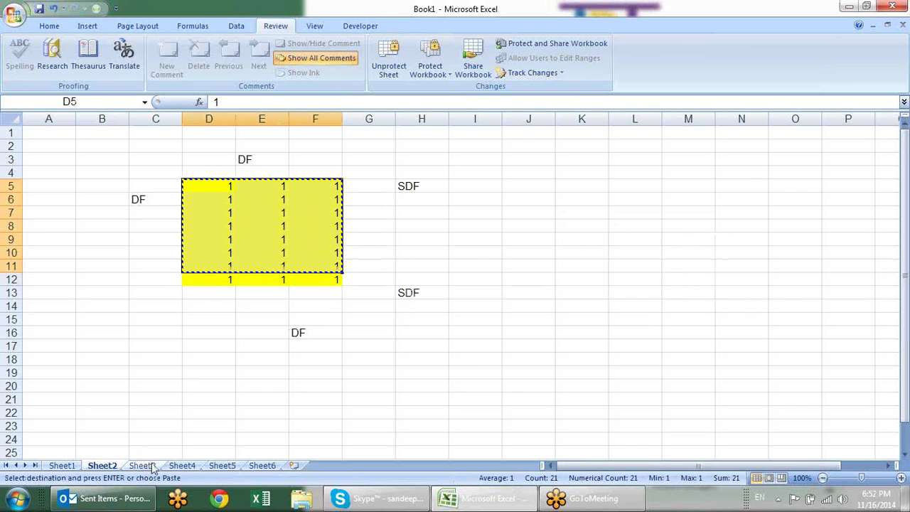
{"action": "left_click", "coordinate": [144, 465]}
{"action": "key", "text": "ctrl+v"}
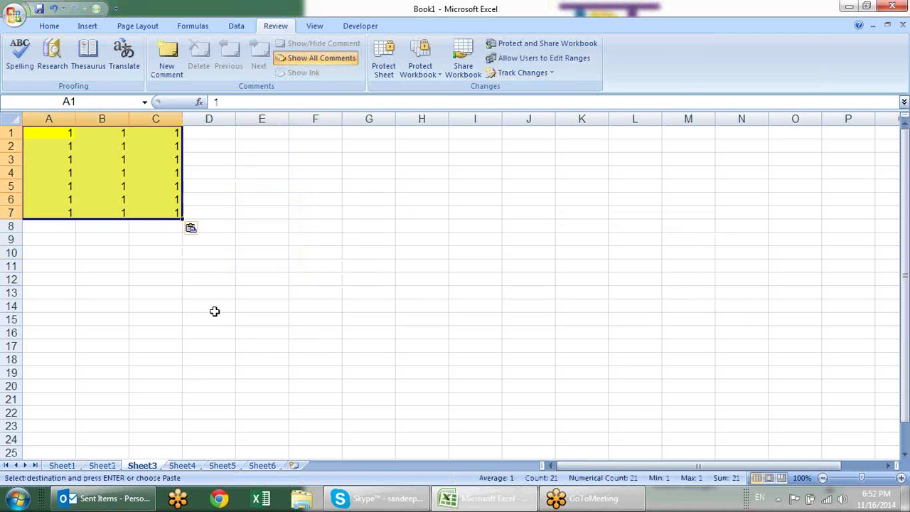
{"action": "key", "text": "Escape"}
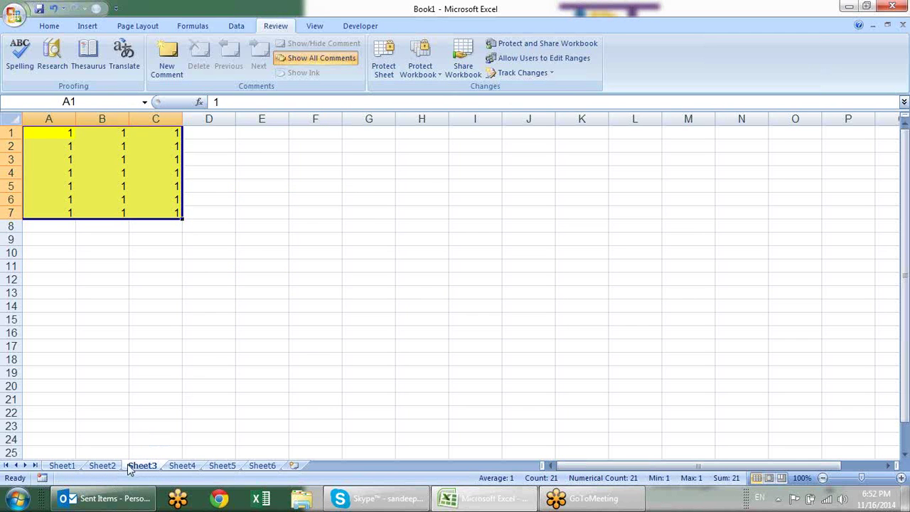
{"action": "left_click", "coordinate": [107, 467]}
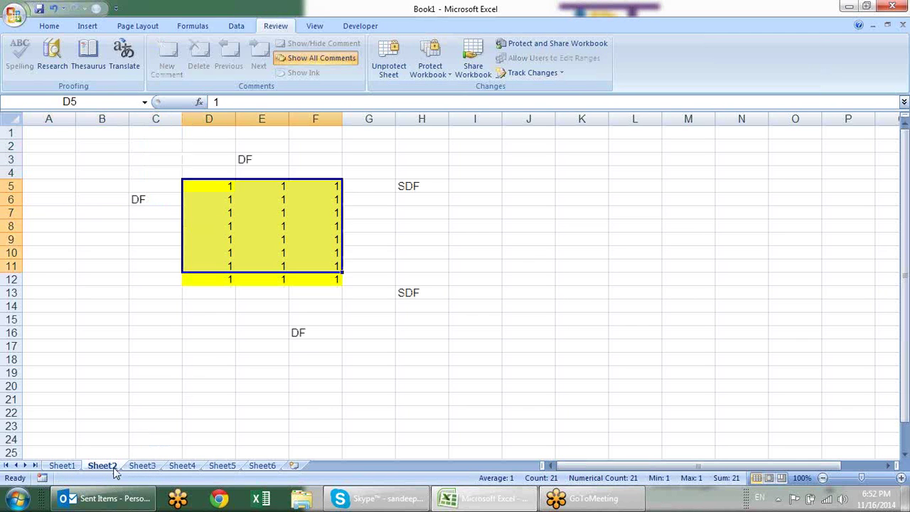
- Unprotect Sheet2 from its tab menu, after briefly opening and closing its code window
{"action": "left_click", "coordinate": [323, 248]}
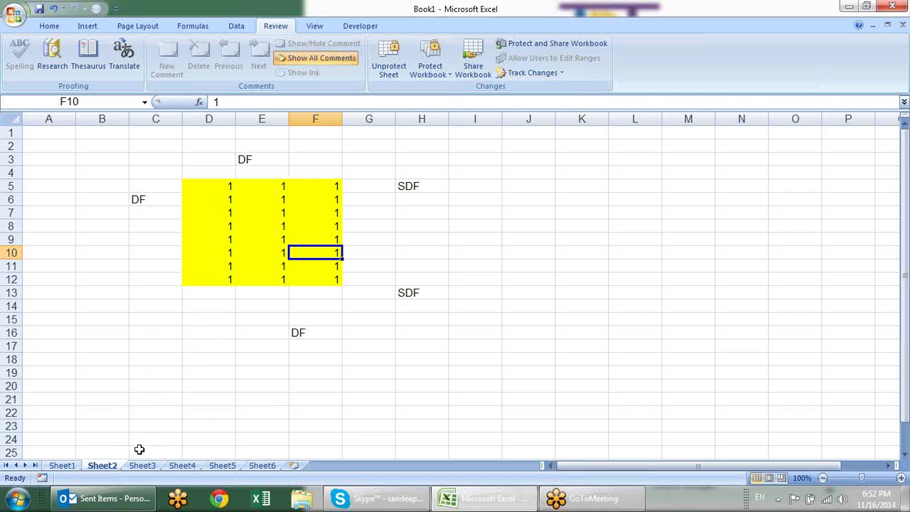
{"action": "right_click", "coordinate": [105, 472]}
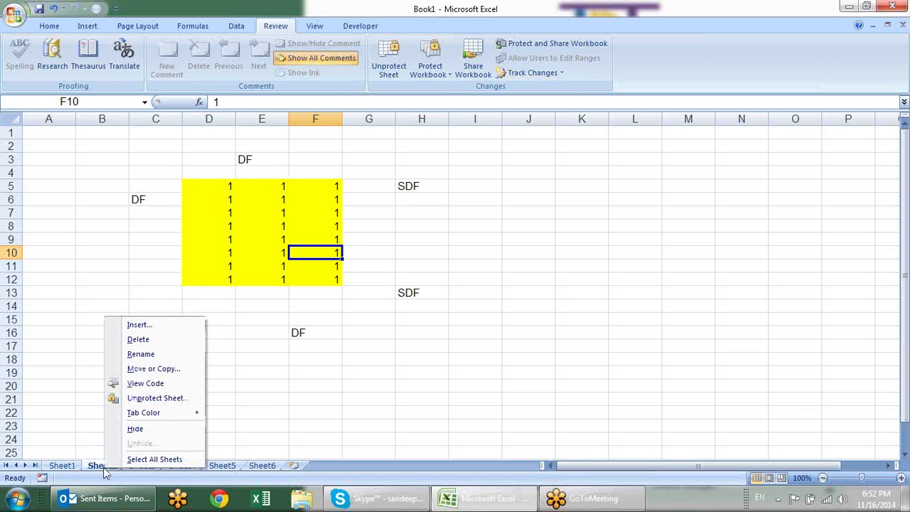
{"action": "left_click", "coordinate": [182, 382]}
{"action": "key", "text": "alt+q"}
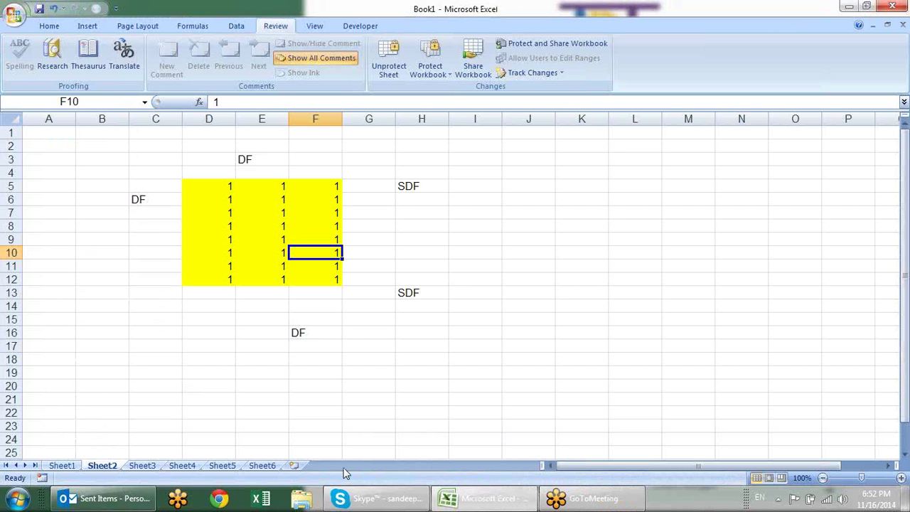
{"action": "right_click", "coordinate": [104, 469]}
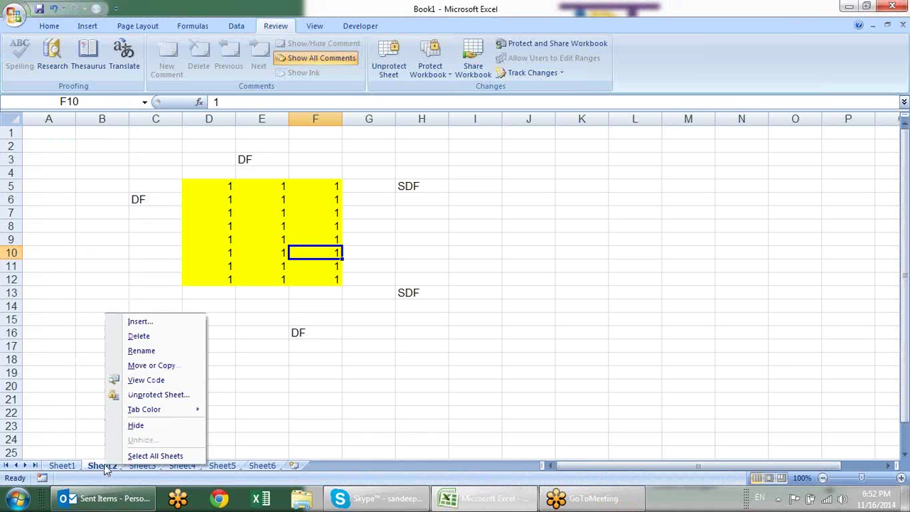
{"action": "left_click", "coordinate": [179, 394]}
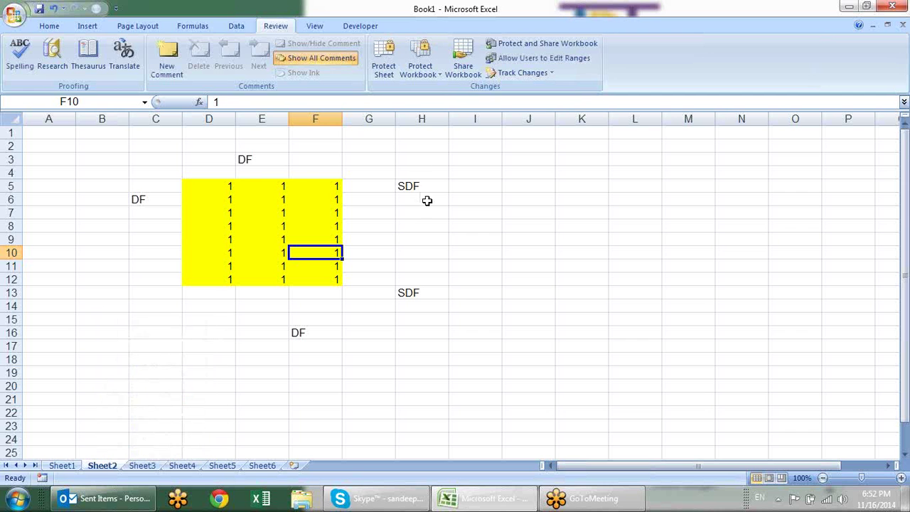
- In the Protect Sheet dialog, allow selecting locked cells as well as unlocked cells
{"action": "left_click", "coordinate": [383, 64]}
{"action": "left_click_drag", "start_coordinate": [528, 144], "coordinate": [376, 181]}
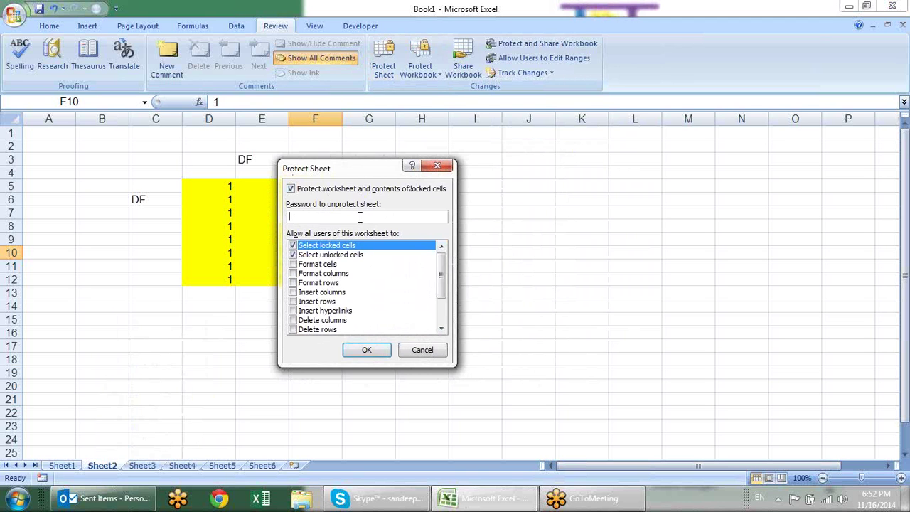
{"action": "left_click", "coordinate": [292, 245]}
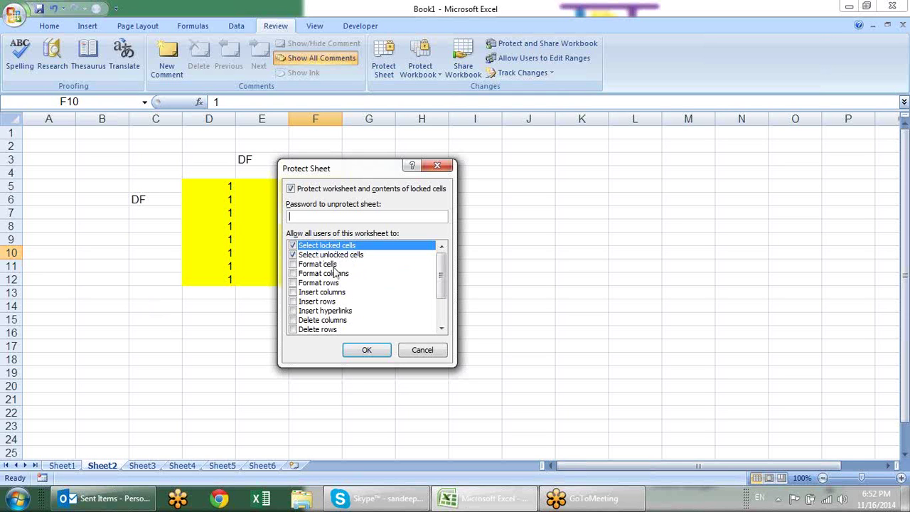
- Protect Sheet2 so only unlocked cells can be selected, with 'Select locked cells' turned off
{"action": "left_click", "coordinate": [293, 263]}
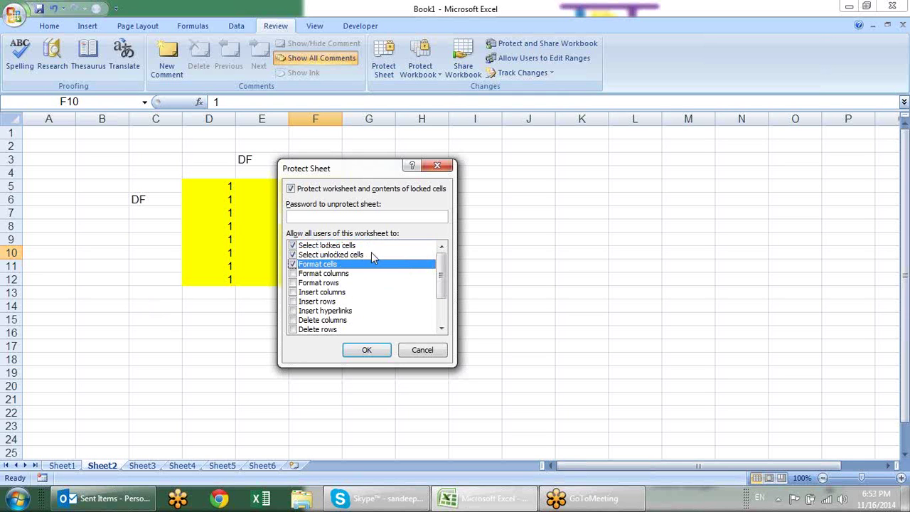
{"action": "left_click", "coordinate": [292, 265]}
{"action": "mouse_move", "coordinate": [441, 260]}
{"action": "left_mouse_down"}
{"action": "mouse_move", "coordinate": [436, 318]}
{"action": "mouse_move", "coordinate": [442, 258]}
{"action": "left_mouse_up"}
{"action": "left_click_drag", "start_coordinate": [359, 178], "coordinate": [489, 172]}
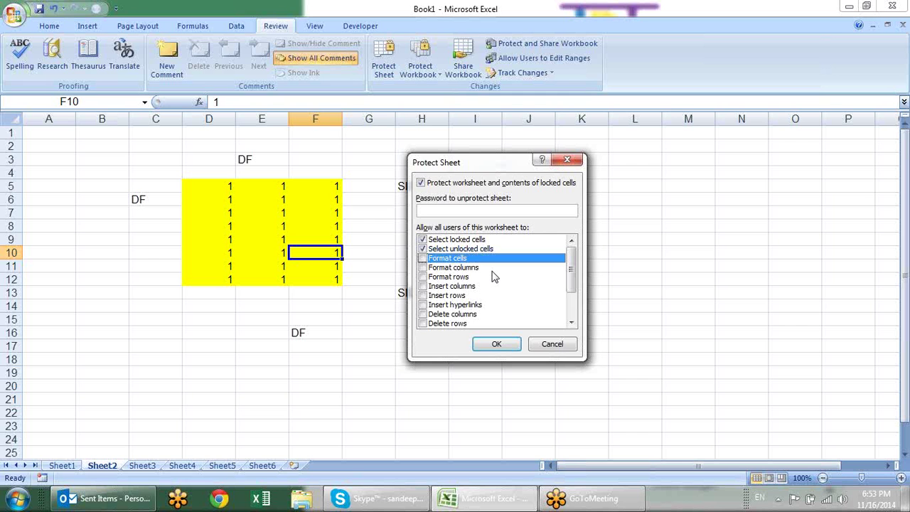
{"action": "left_click", "coordinate": [423, 240]}
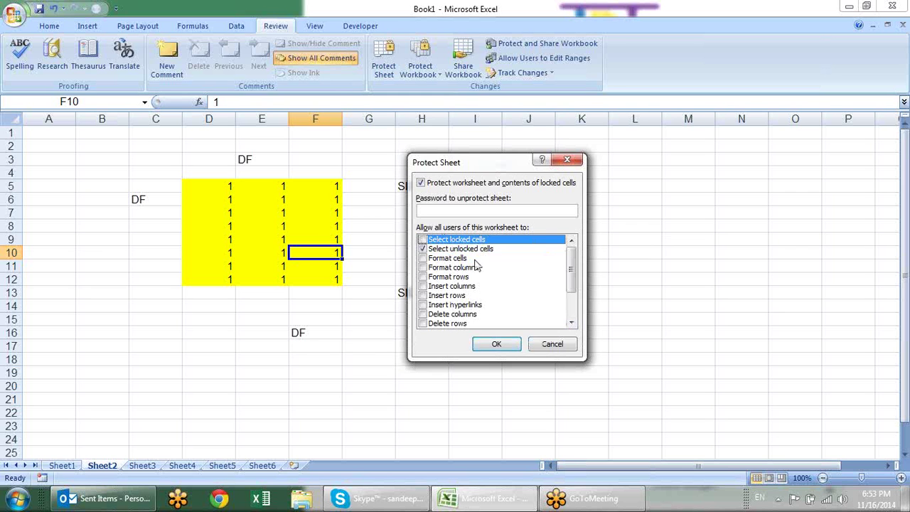
{"action": "left_click", "coordinate": [488, 344]}
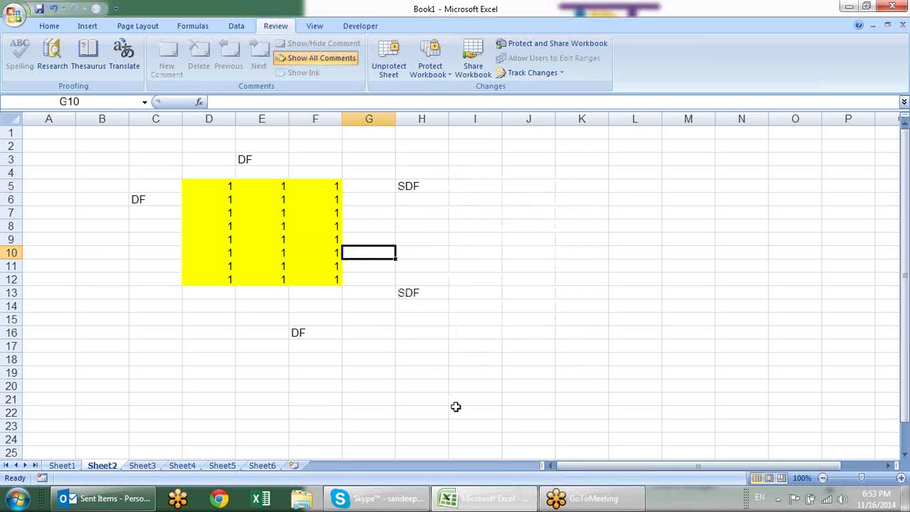
{"action": "left_click", "coordinate": [457, 209]}
{"action": "left_click", "coordinate": [390, 173]}
{"action": "left_click", "coordinate": [399, 223]}
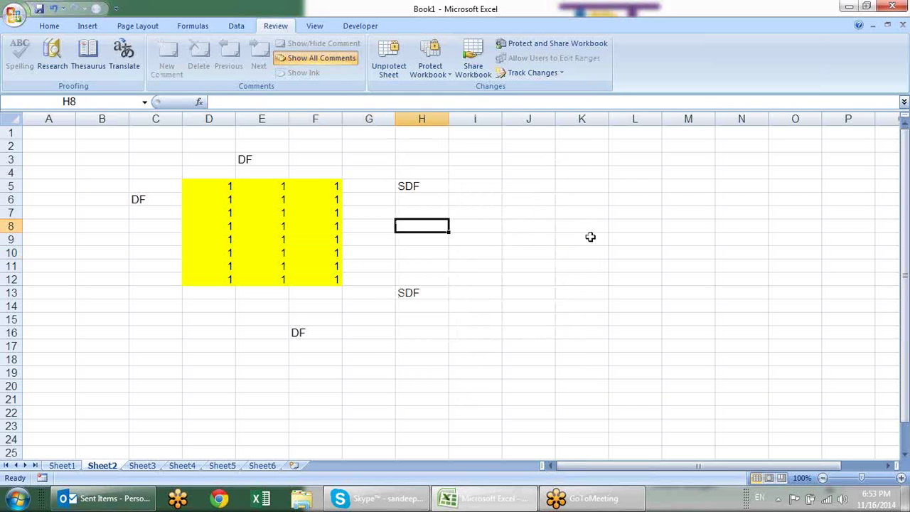
{"action": "left_click", "coordinate": [587, 228]}
{"action": "left_click", "coordinate": [421, 224]}
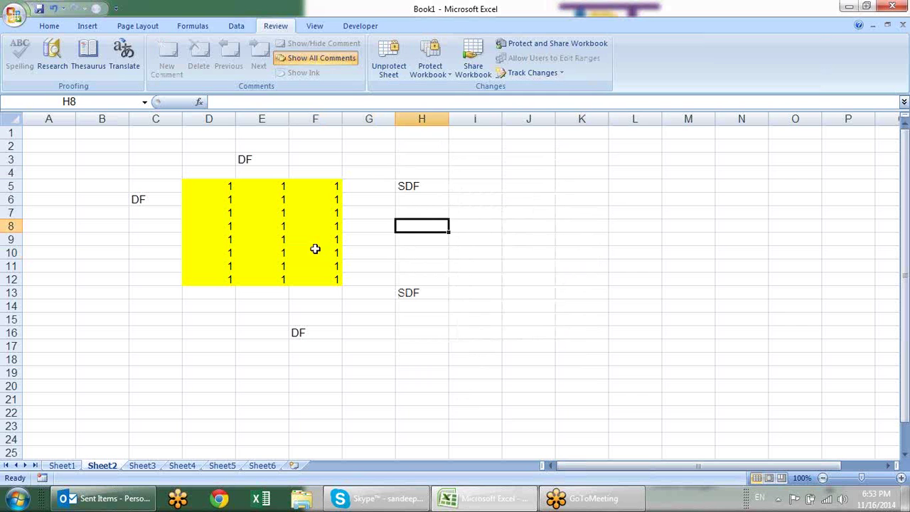
{"action": "left_click", "coordinate": [261, 225]}
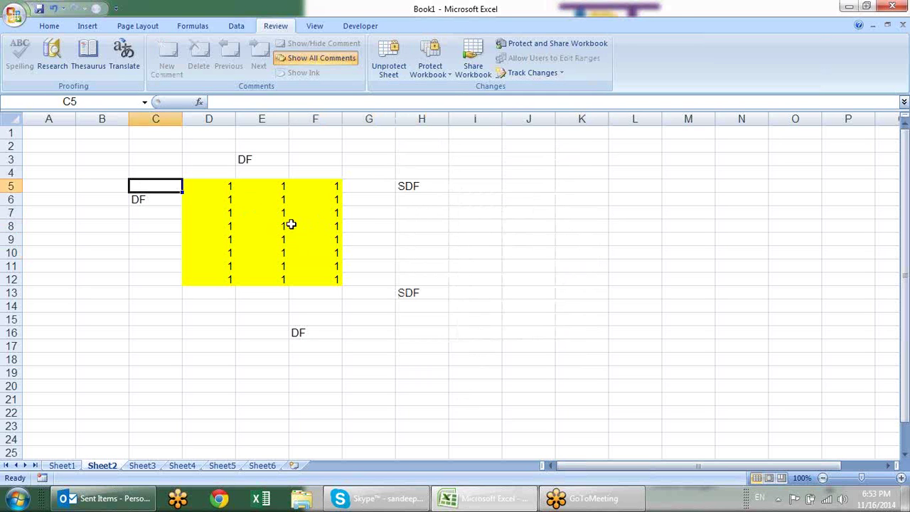
{"action": "left_click", "coordinate": [423, 307]}
{"action": "mouse_move", "coordinate": [422, 319]}
{"action": "left_mouse_down"}
{"action": "mouse_move", "coordinate": [210, 174]}
{"action": "mouse_move", "coordinate": [173, 162]}
{"action": "left_mouse_up"}
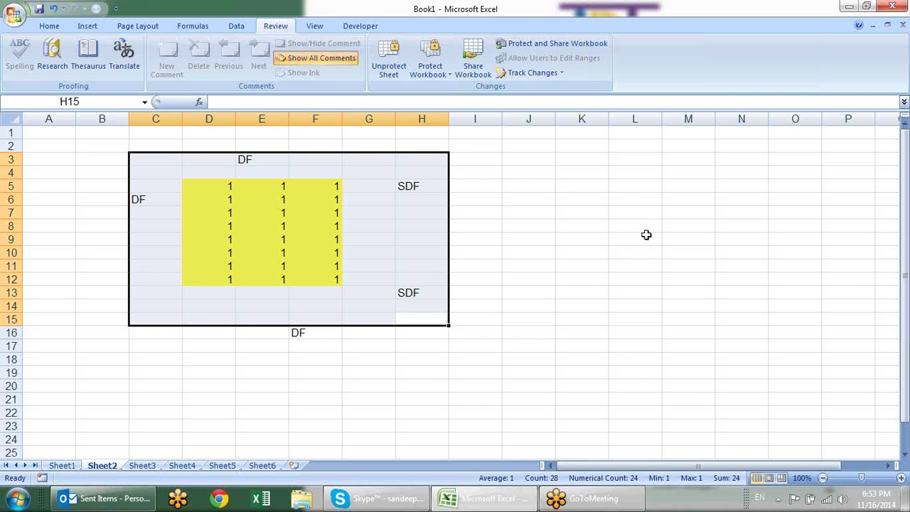
{"action": "key", "text": "ctrl+c"}
{"action": "key", "text": "Escape"}
{"action": "left_click", "coordinate": [364, 242]}
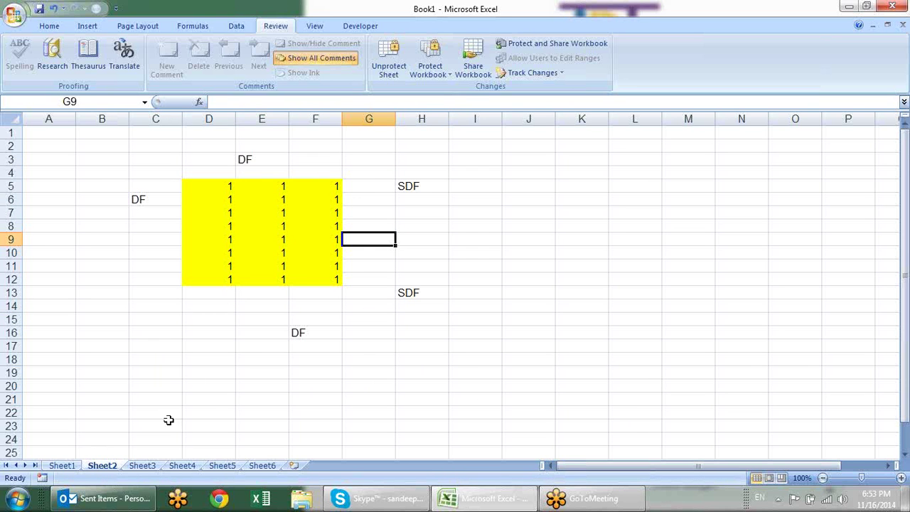
- On Sheet3, clear all contents and formatting from columns A through C
{"action": "left_click", "coordinate": [135, 466]}
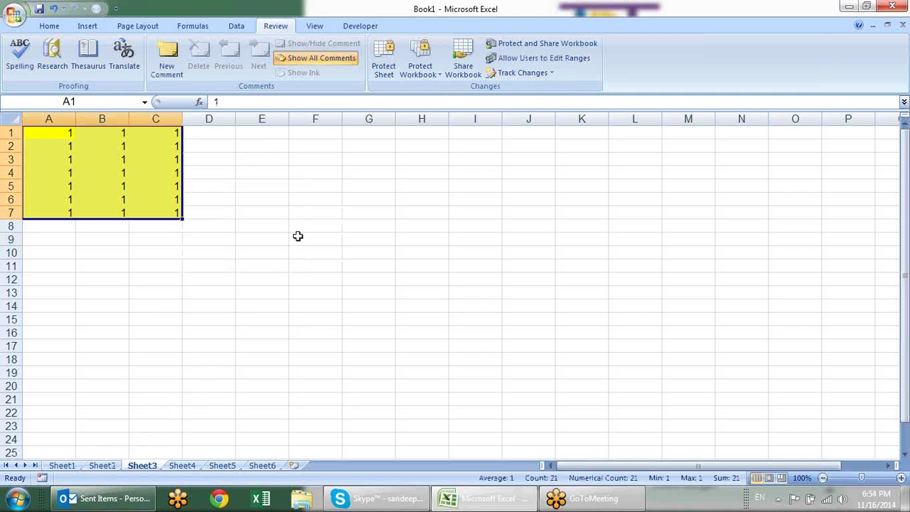
{"action": "left_click_drag", "start_coordinate": [71, 118], "coordinate": [143, 121]}
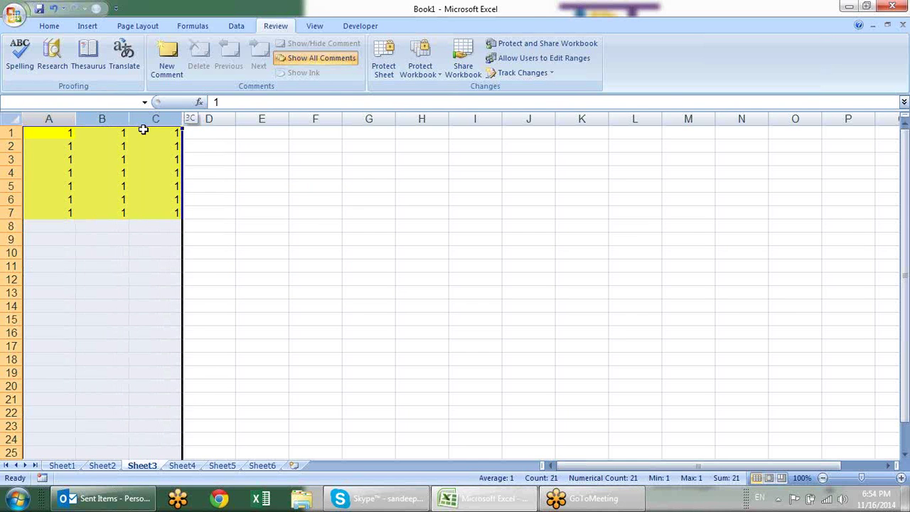
{"action": "key", "text": "alt+e"}
{"action": "key", "text": "a"}
{"action": "key", "text": "a"}
- Enter the row labels emp in F3 and mgr in F4
{"action": "left_click", "coordinate": [294, 158]}
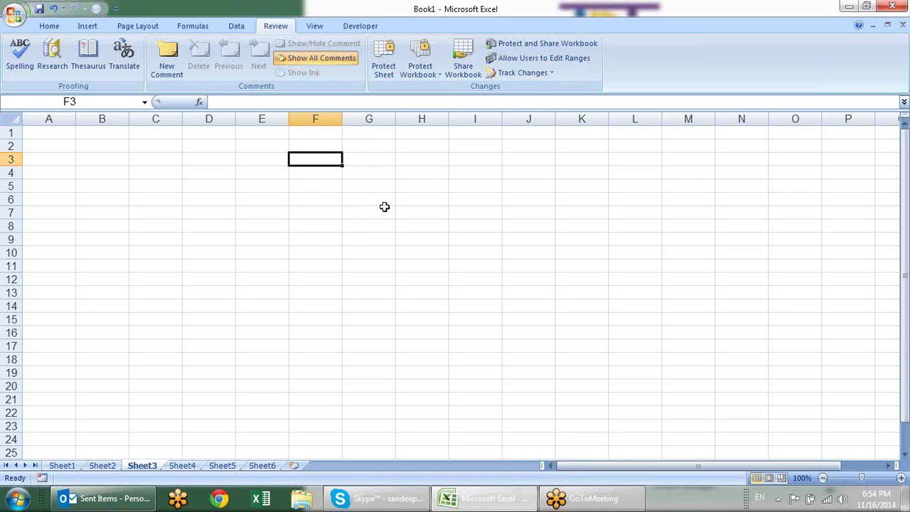
{"action": "type", "text": "emp"}
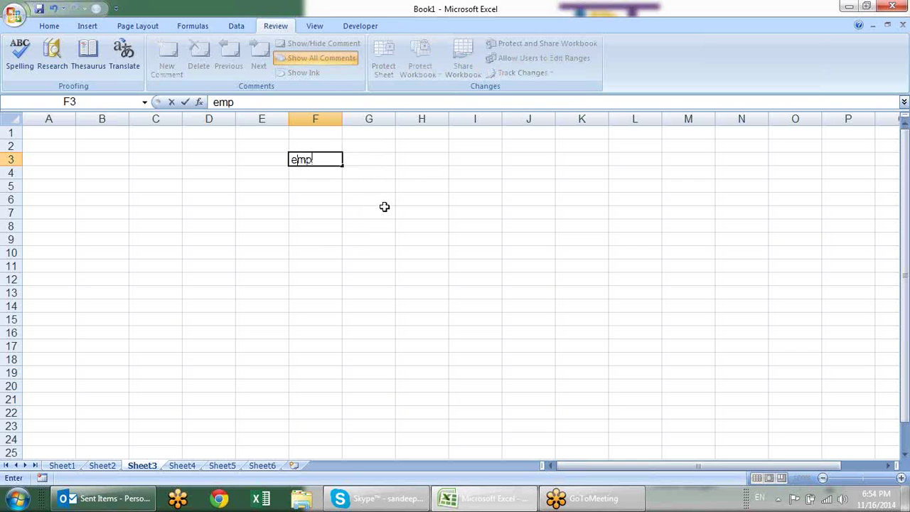
{"action": "key", "text": "Return"}
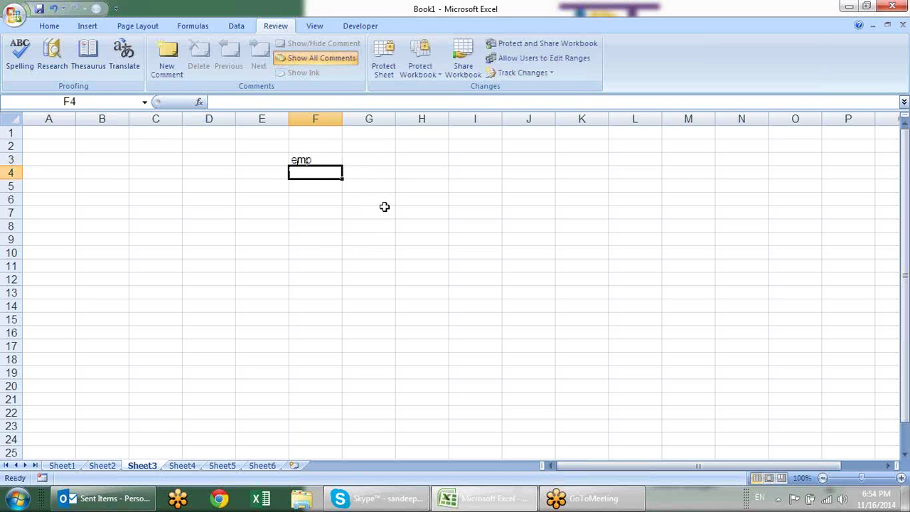
{"action": "type", "text": "man"}
{"action": "key", "text": "BackSpace"}
{"action": "key", "text": "BackSpace"}
{"action": "type", "text": "G"}
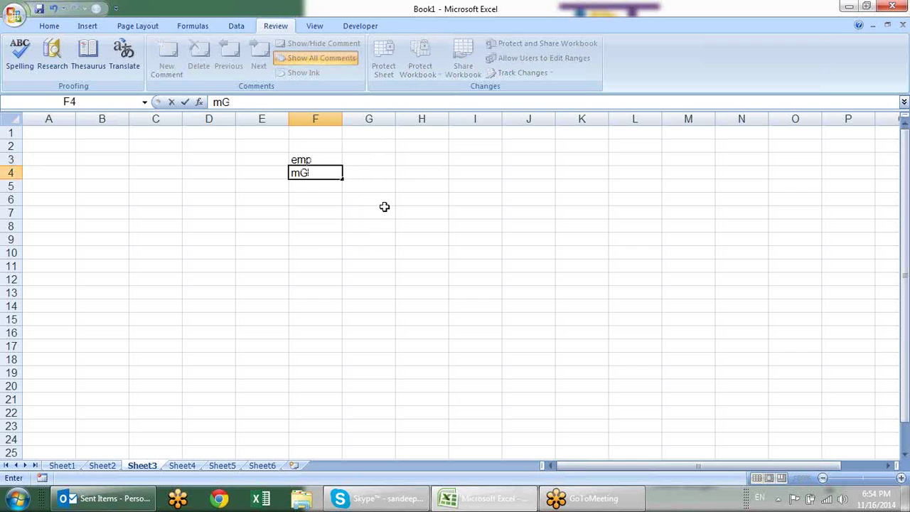
{"action": "key", "text": "BackSpace"}
{"action": "key", "text": "Return"}
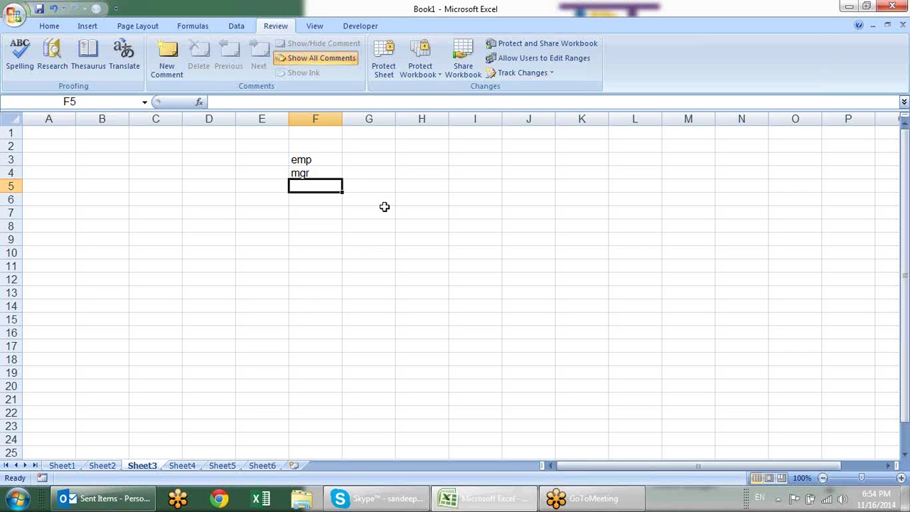
- Put Task1 in G2 and fill it across to Task2 and Task3 in H2:I2
{"action": "key", "text": "Up"}
{"action": "key", "text": "Up"}
{"action": "key", "text": "Right"}
{"action": "key", "text": "Up"}
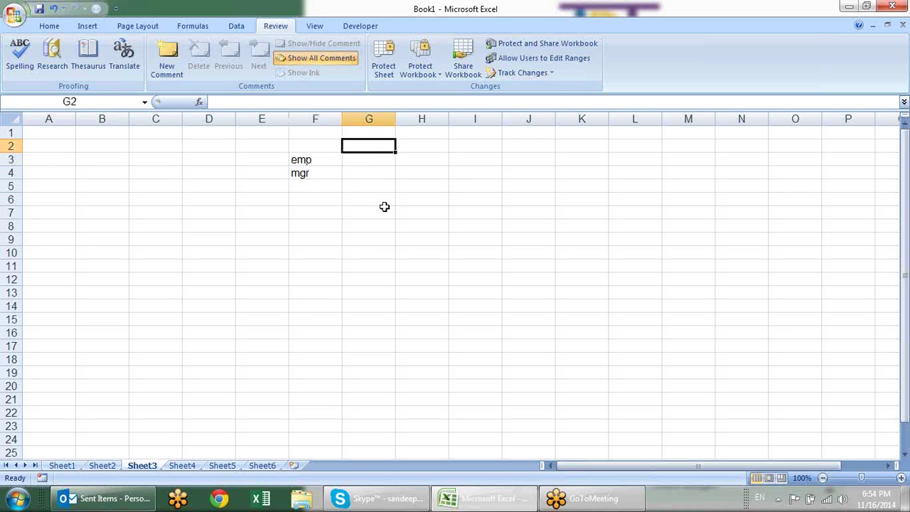
{"action": "type", "text": "Tast"}
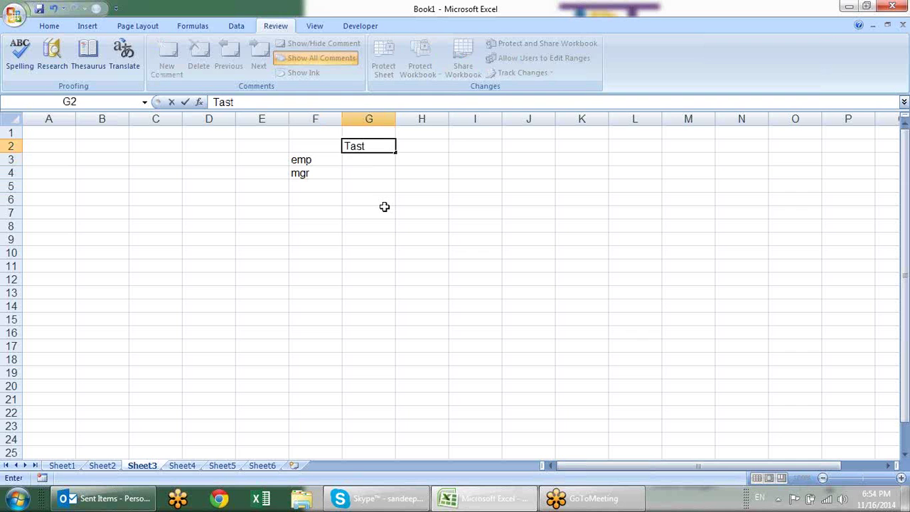
{"action": "type", "text": "k"}
{"action": "key", "text": "Tab"}
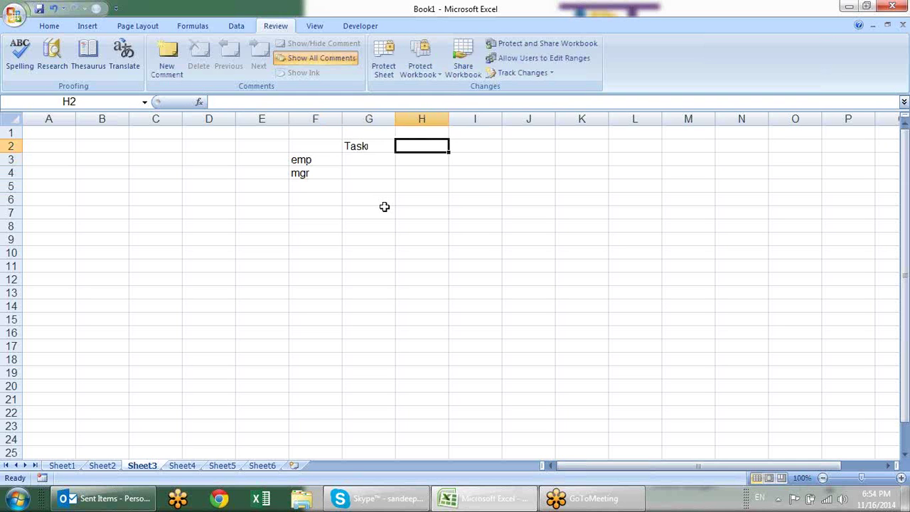
{"action": "key", "text": "Left"}
{"action": "key", "text": "F2"}
{"action": "key", "text": "Return"}
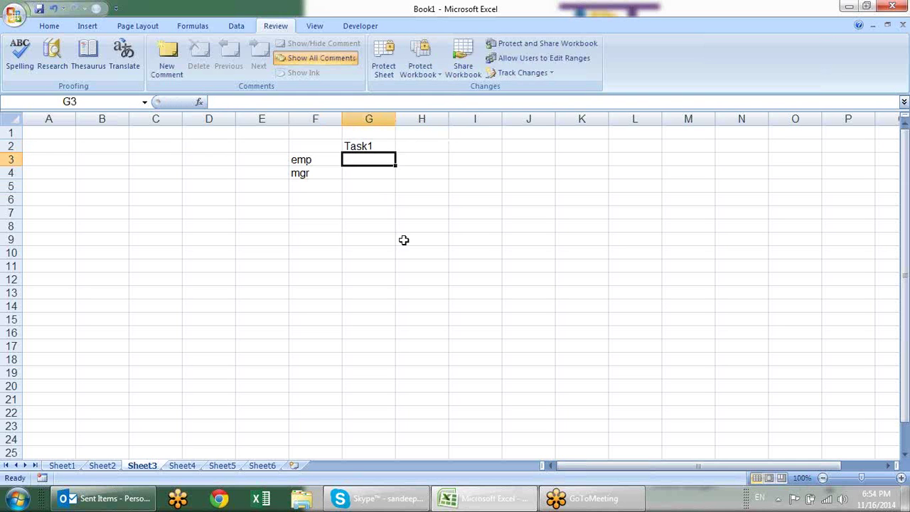
{"action": "left_click", "coordinate": [391, 150]}
{"action": "left_click_drag", "start_coordinate": [396, 153], "coordinate": [480, 147]}
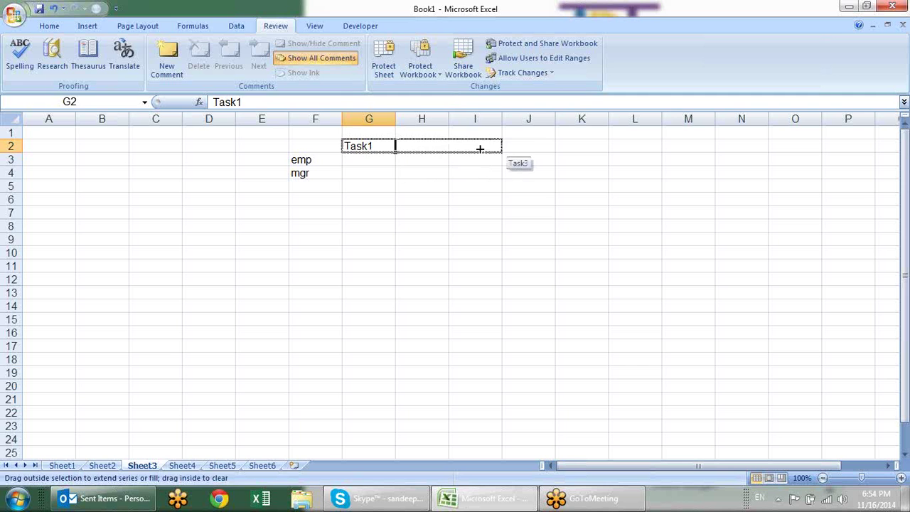
- Select the empty task grid G3:I4
{"action": "left_click", "coordinate": [370, 159]}
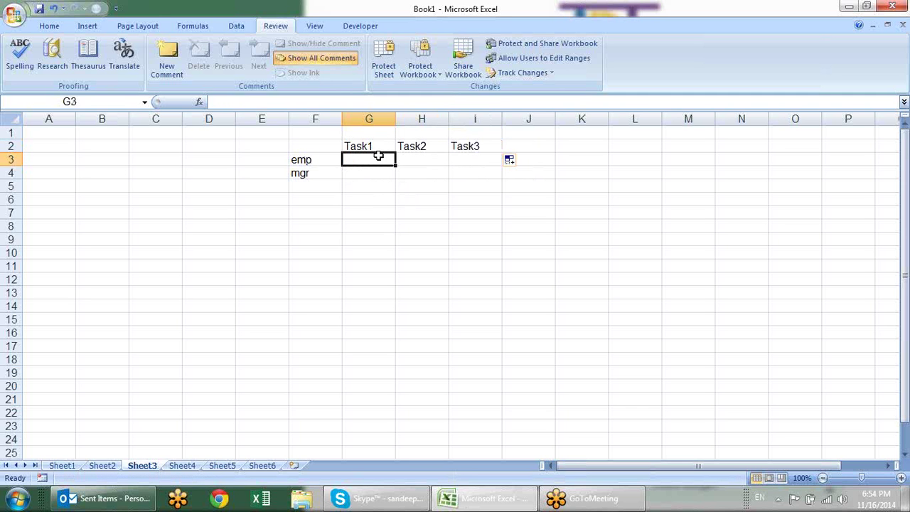
{"action": "left_click", "coordinate": [414, 161]}
{"action": "left_click", "coordinate": [469, 160]}
{"action": "left_click_drag", "start_coordinate": [352, 170], "coordinate": [470, 172]}
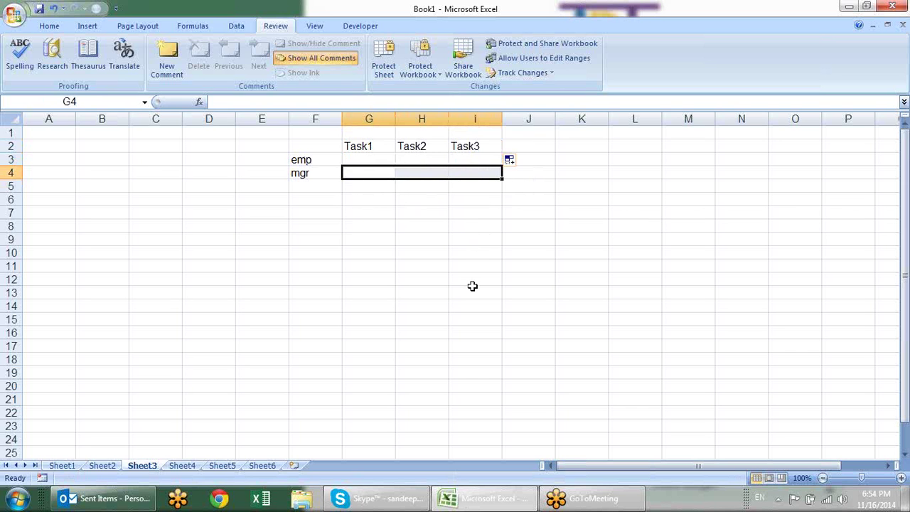
{"action": "left_click", "coordinate": [364, 155]}
{"action": "left_click_drag", "start_coordinate": [364, 155], "coordinate": [484, 172]}
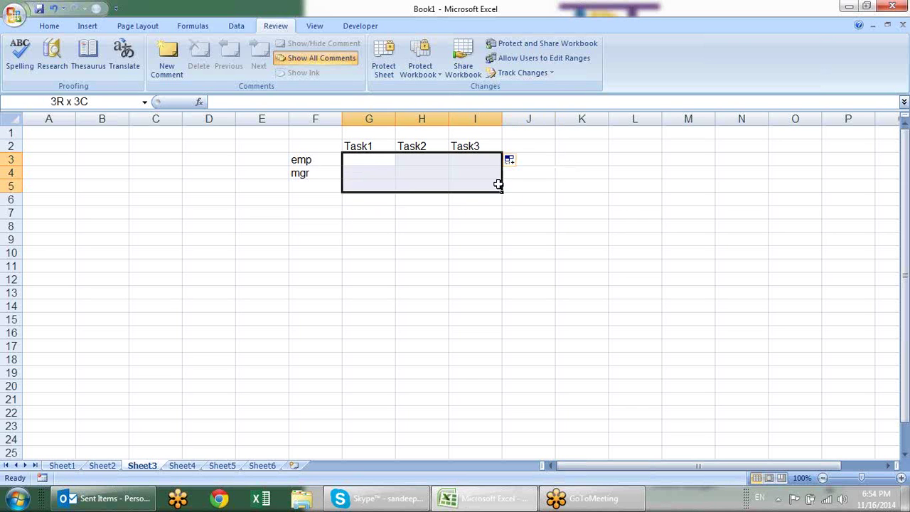
- Apply all borders to every cell of the grid G3:I4
{"action": "key", "text": "alt+h"}
{"action": "key", "text": "b"}
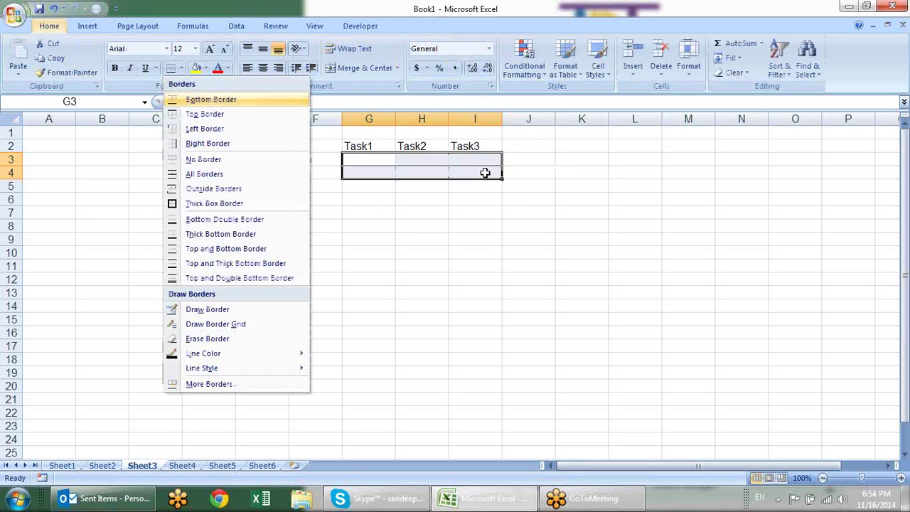
{"action": "key", "text": "a"}
{"action": "left_click", "coordinate": [441, 239]}
- Deselect the grid and bring up the Review ribbon's protection commands
{"action": "left_click", "coordinate": [386, 157]}
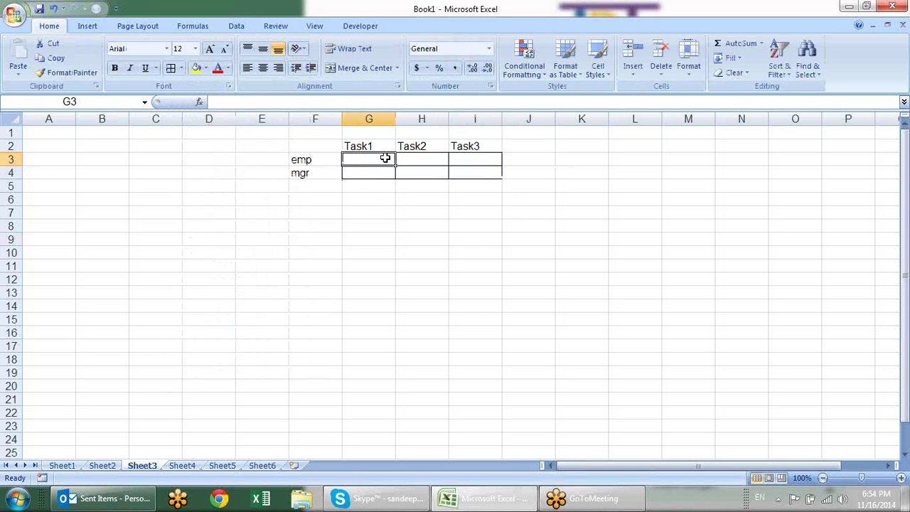
{"action": "left_click", "coordinate": [318, 156]}
{"action": "left_click_drag", "start_coordinate": [366, 157], "coordinate": [473, 157]}
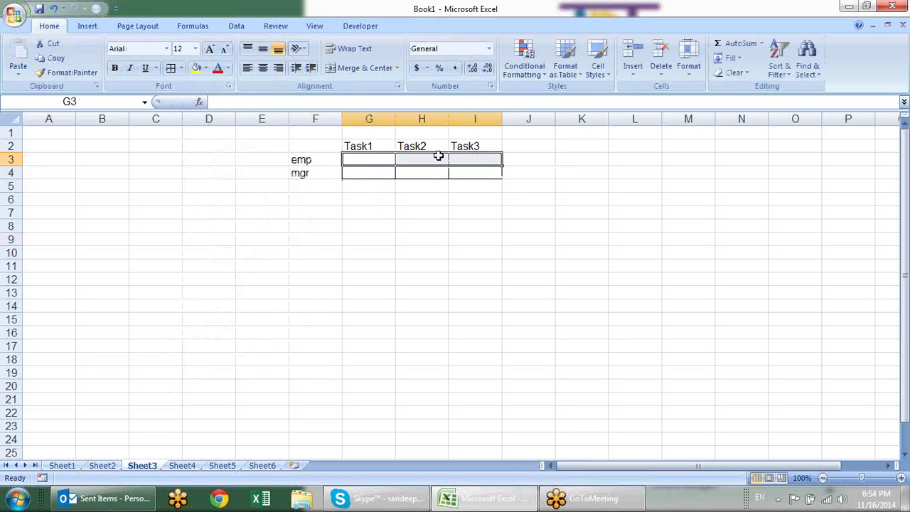
{"action": "mouse_move", "coordinate": [359, 174]}
{"action": "left_mouse_down"}
{"action": "mouse_move", "coordinate": [429, 186]}
{"action": "mouse_move", "coordinate": [473, 172]}
{"action": "left_mouse_up"}
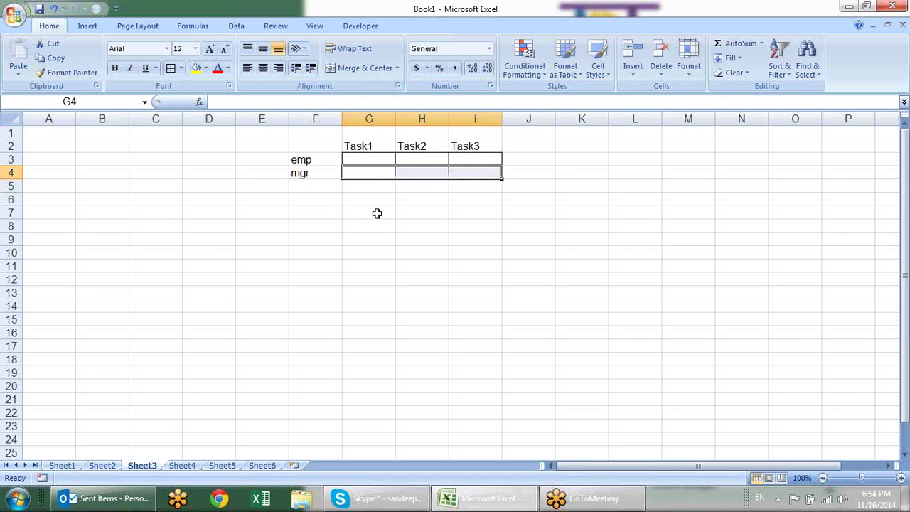
{"action": "left_click", "coordinate": [476, 210]}
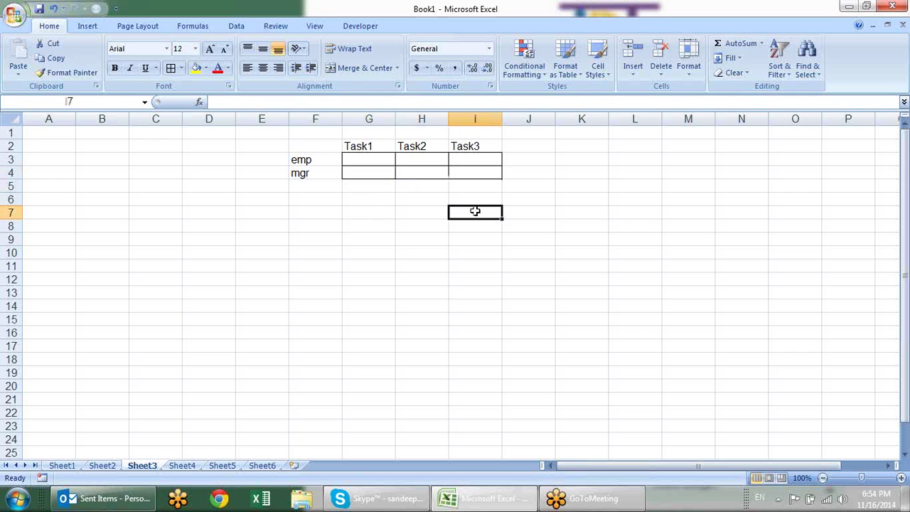
{"action": "left_click", "coordinate": [275, 26]}
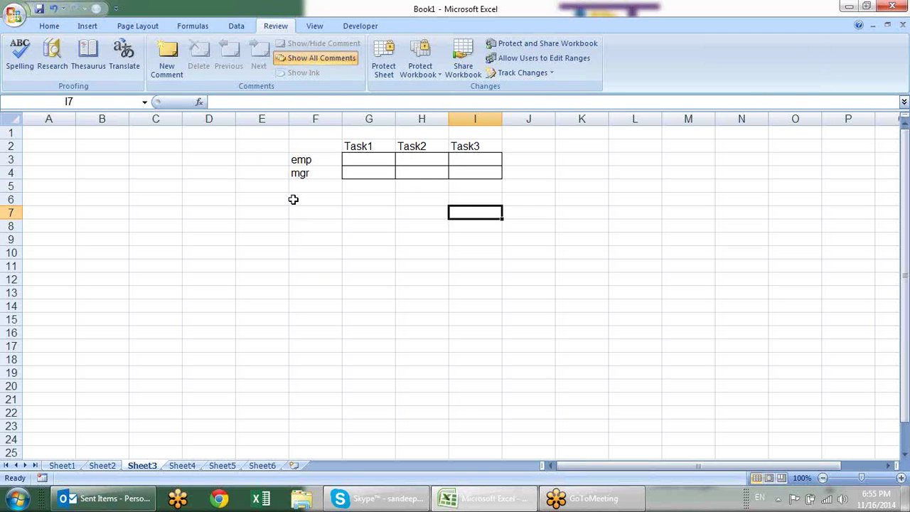
- Select G3:I3 and bring up the Allow Users to Edit Ranges settings
{"action": "left_click_drag", "start_coordinate": [367, 160], "coordinate": [469, 156]}
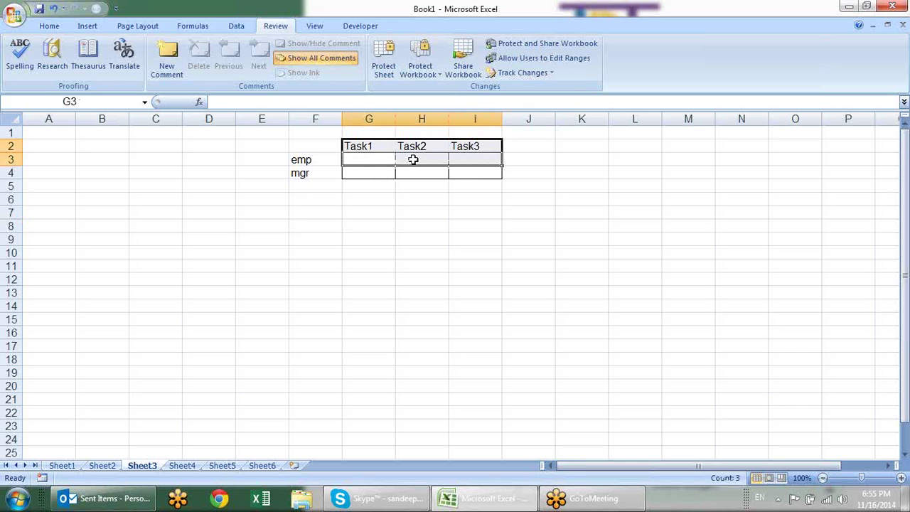
{"action": "left_click_drag", "start_coordinate": [373, 156], "coordinate": [471, 157]}
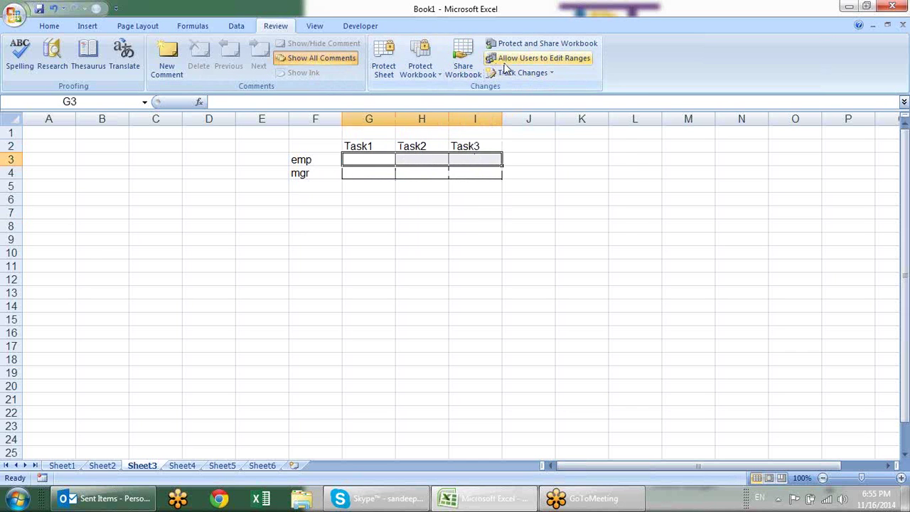
{"action": "left_click", "coordinate": [570, 63]}
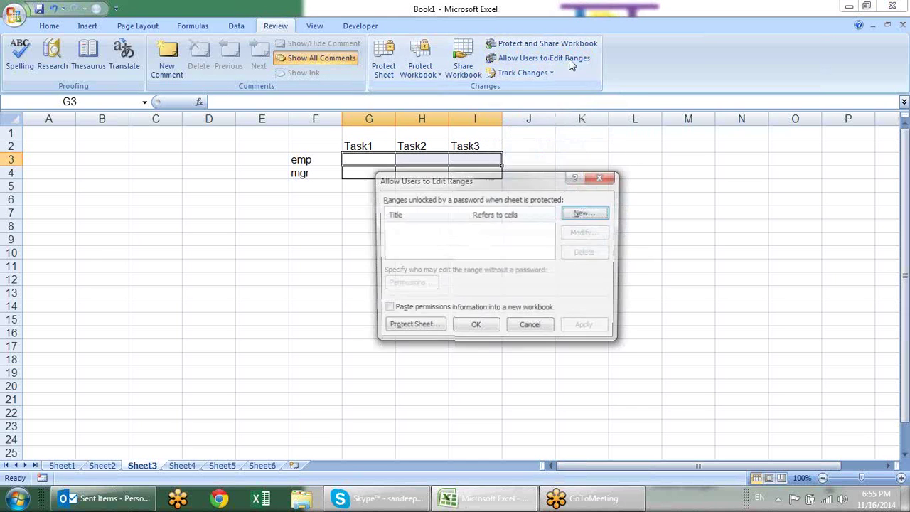
{"action": "left_click_drag", "start_coordinate": [521, 185], "coordinate": [488, 225]}
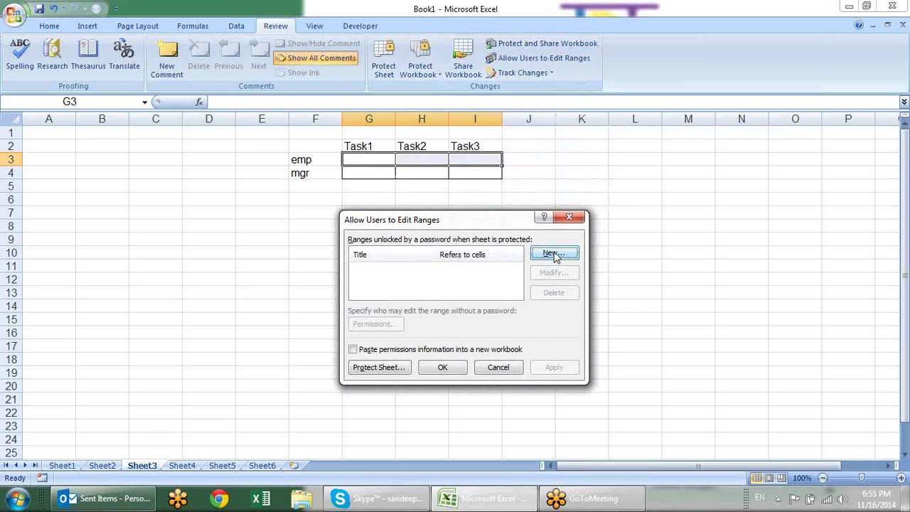
- Define a new range titled emp for G3:I3 with a confirmed password, and apply it
{"action": "left_click", "coordinate": [553, 254]}
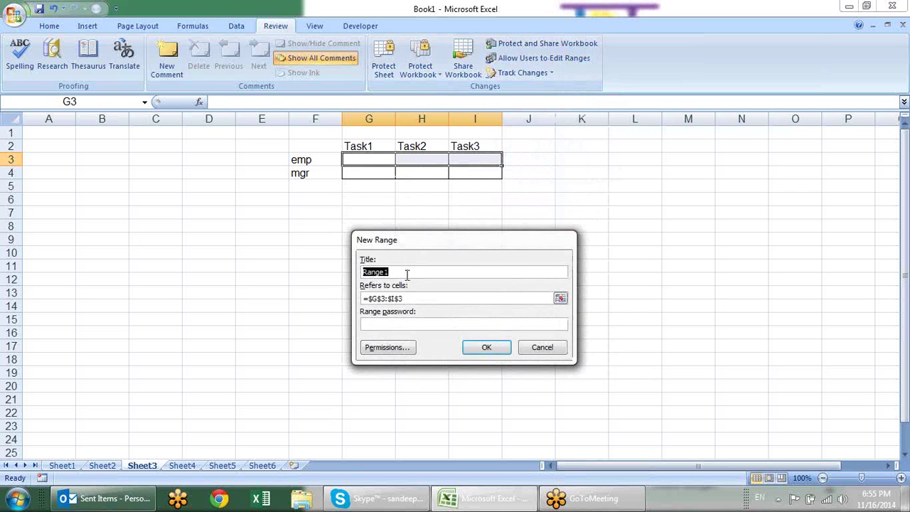
{"action": "type", "text": "emp"}
{"action": "left_click", "coordinate": [560, 298]}
{"action": "mouse_move", "coordinate": [369, 159]}
{"action": "left_mouse_down"}
{"action": "mouse_move", "coordinate": [476, 169]}
{"action": "mouse_move", "coordinate": [476, 160]}
{"action": "left_mouse_up"}
{"action": "key", "text": "Return"}
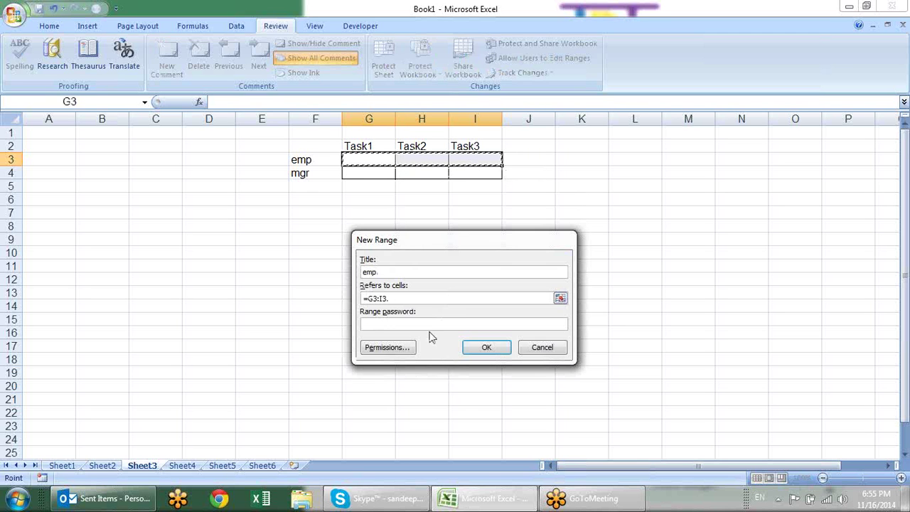
{"action": "left_click", "coordinate": [430, 324]}
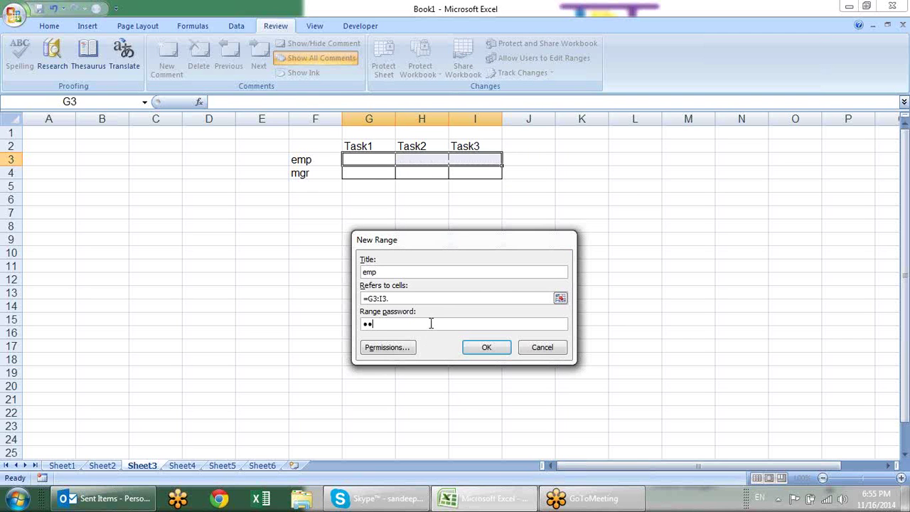
{"action": "left_click", "coordinate": [487, 348]}
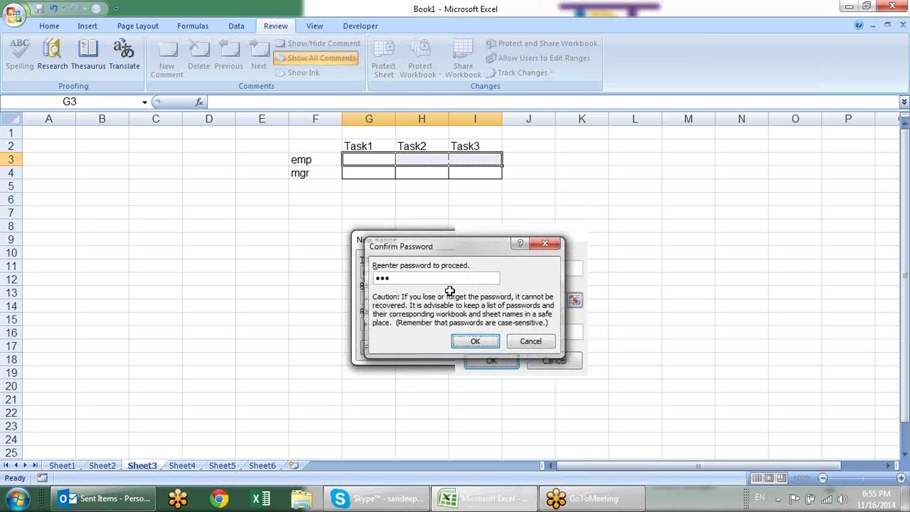
{"action": "left_click", "coordinate": [475, 341]}
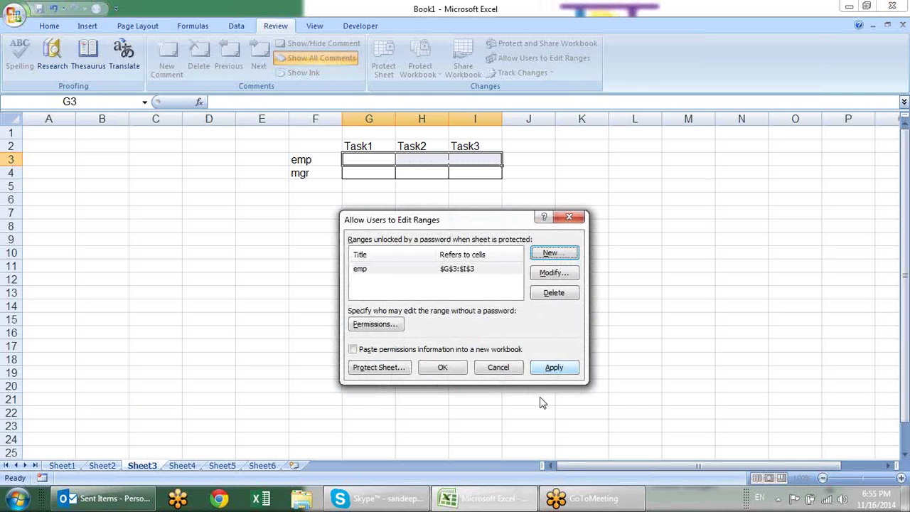
{"action": "left_click", "coordinate": [567, 368]}
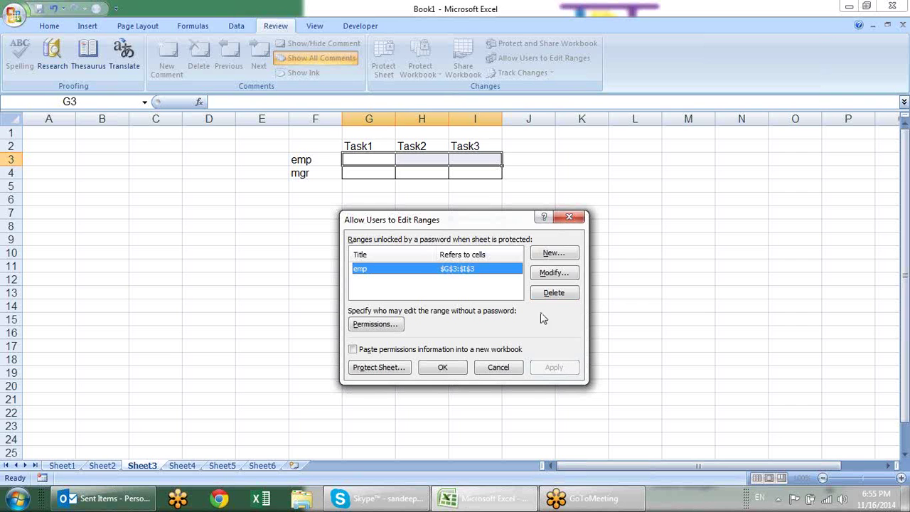
- Add a second range titled mgr covering G4:I4 with a confirmed password, then close the settings
{"action": "left_click", "coordinate": [538, 254]}
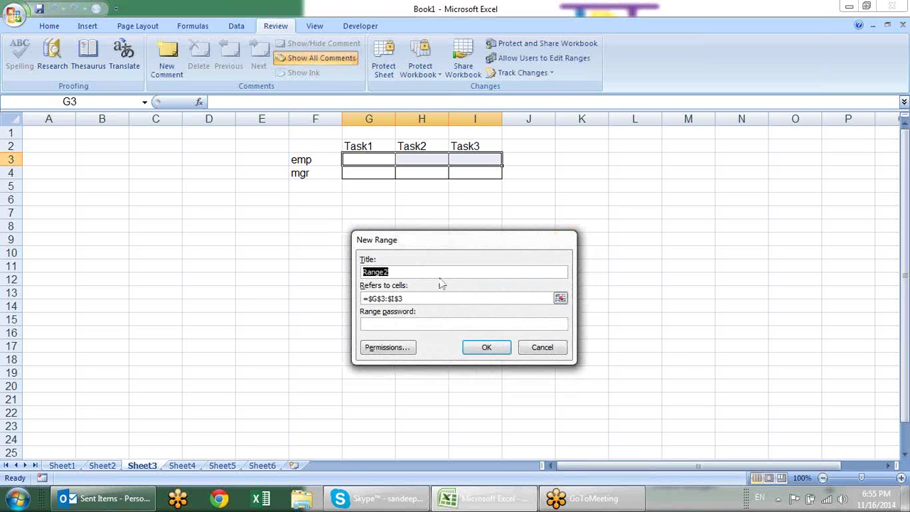
{"action": "type", "text": "mgr"}
{"action": "left_click", "coordinate": [560, 298]}
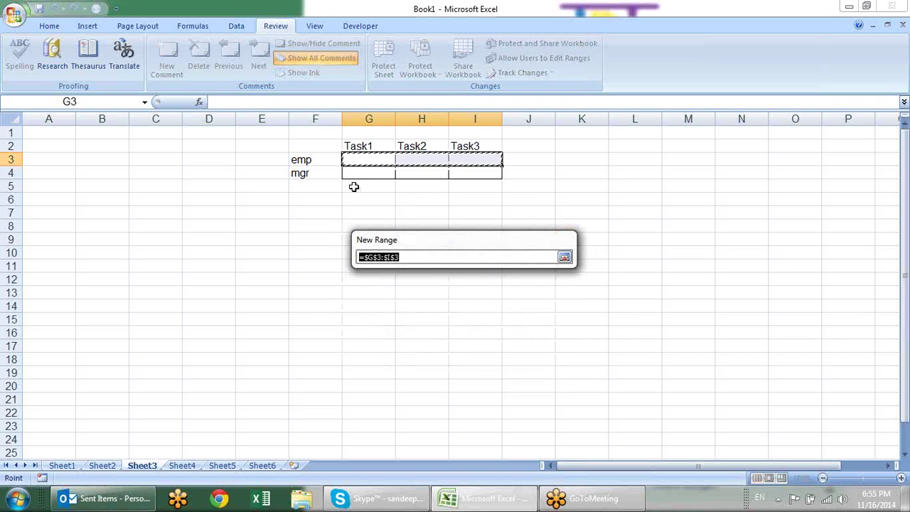
{"action": "left_click_drag", "start_coordinate": [355, 172], "coordinate": [467, 171]}
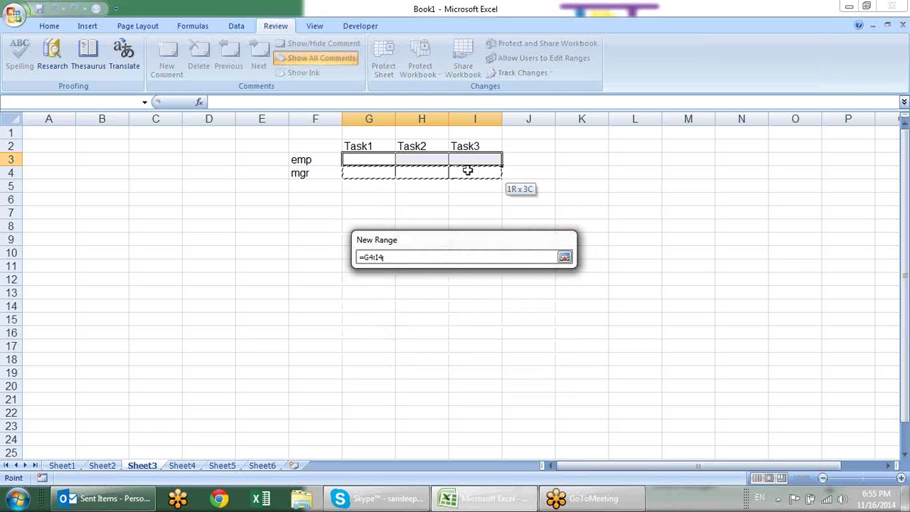
{"action": "key", "text": "Return"}
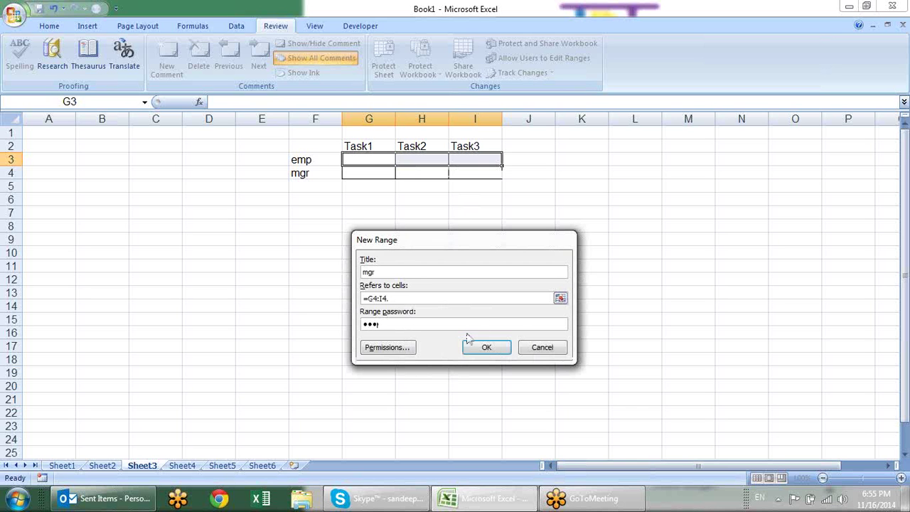
{"action": "left_click", "coordinate": [486, 346]}
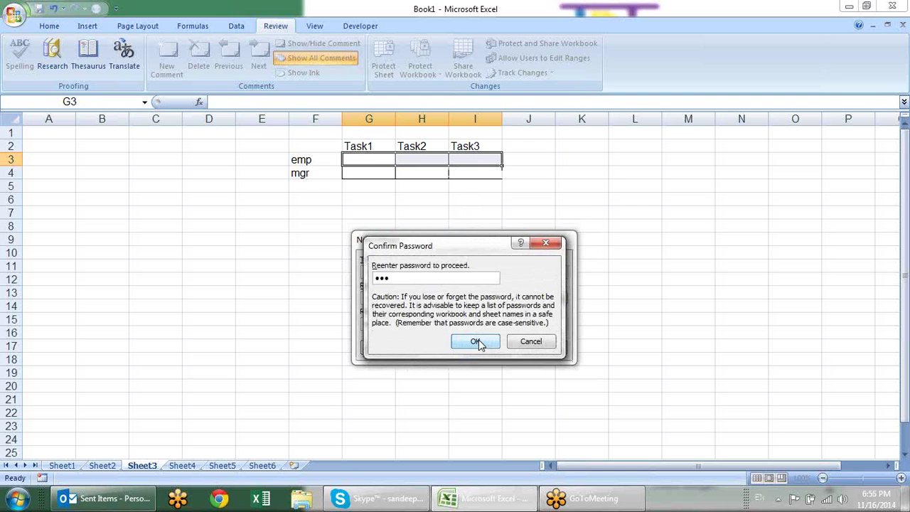
{"action": "left_click", "coordinate": [476, 342]}
{"action": "left_click", "coordinate": [553, 368]}
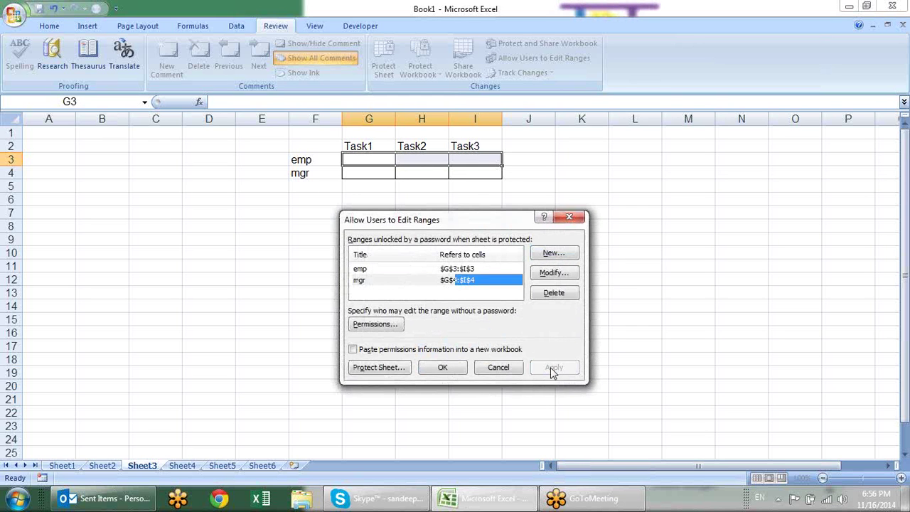
{"action": "left_click", "coordinate": [442, 368]}
{"action": "left_click", "coordinate": [408, 265]}
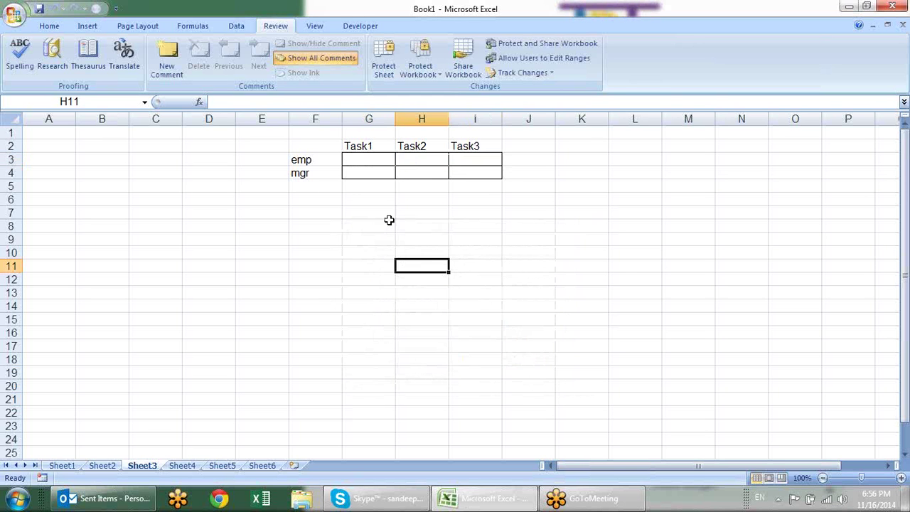
- Type test values sad and df into G3:H3, then delete them
{"action": "left_click", "coordinate": [365, 155]}
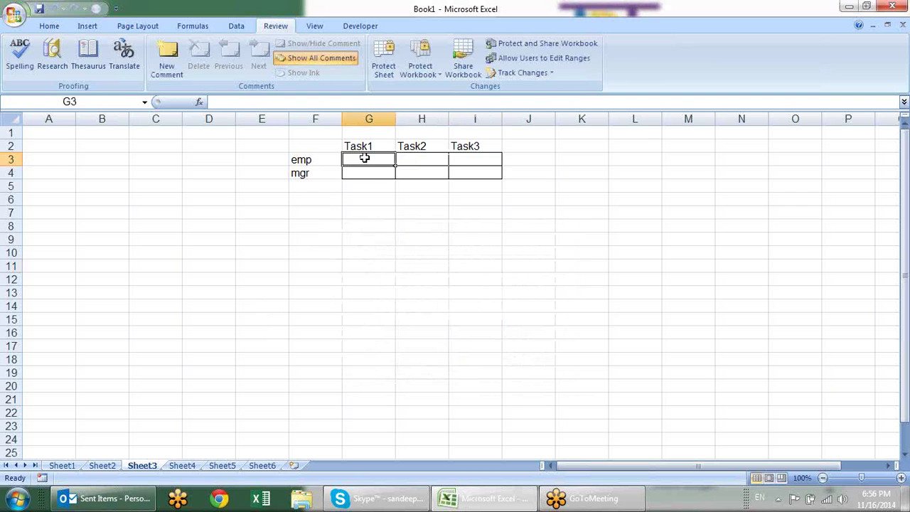
{"action": "type", "text": "sad"}
{"action": "left_click", "coordinate": [408, 161]}
{"action": "type", "text": "df"}
{"action": "left_click", "coordinate": [354, 163]}
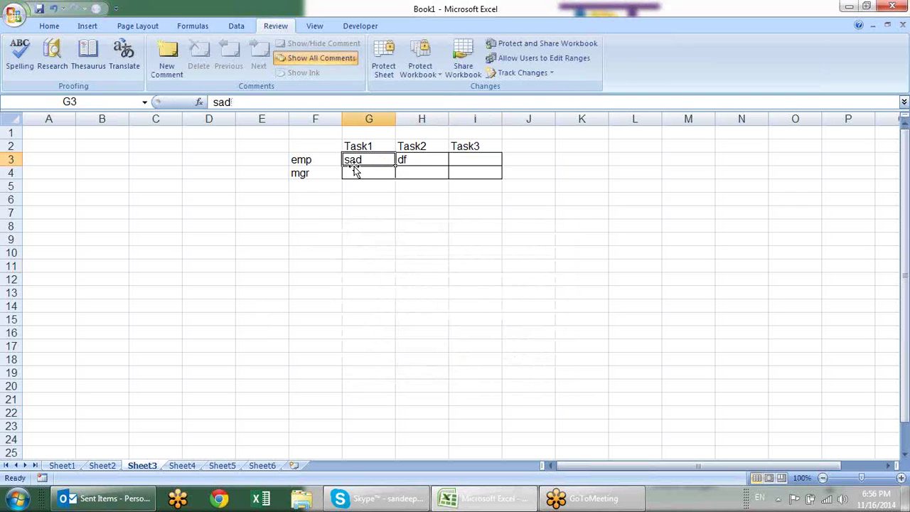
{"action": "left_click_drag", "start_coordinate": [355, 160], "coordinate": [426, 160]}
{"action": "key", "text": "Delete"}
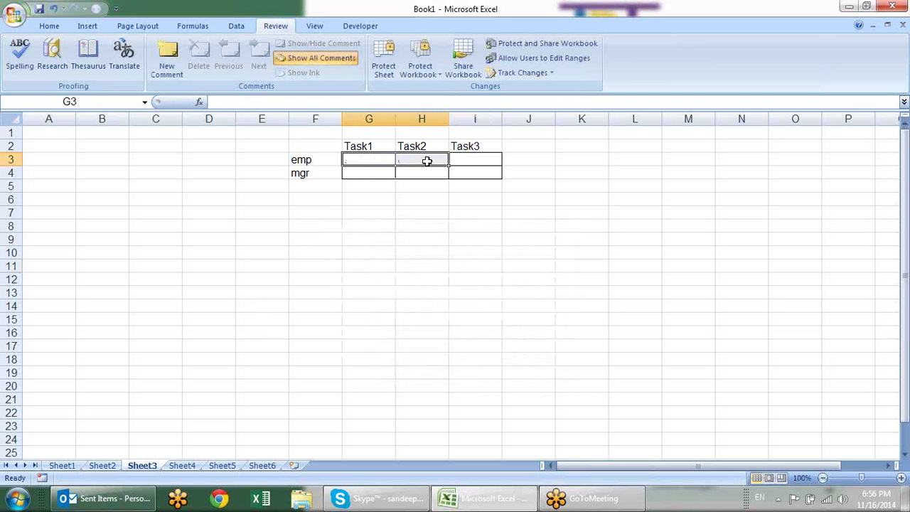
{"action": "left_click", "coordinate": [407, 402]}
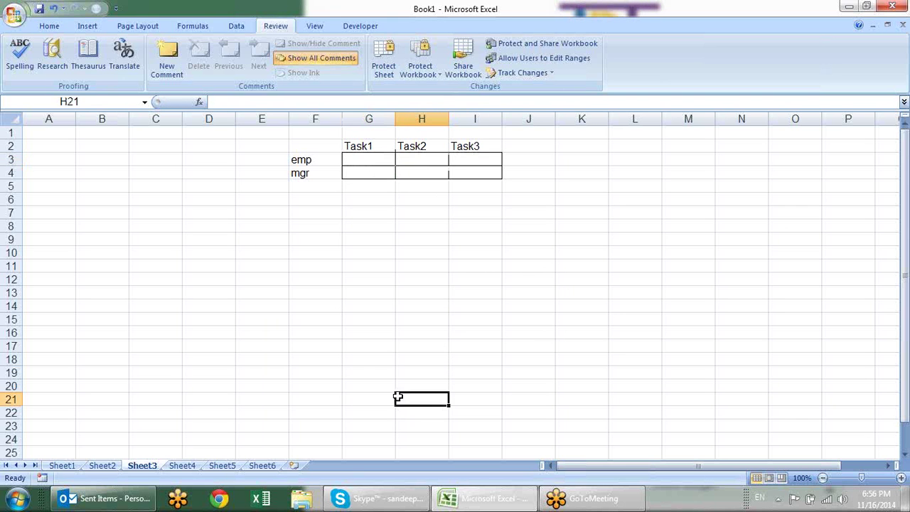
- Protect Sheet3 from its tab's context menu
{"action": "right_click", "coordinate": [141, 469]}
{"action": "left_click", "coordinate": [201, 398]}
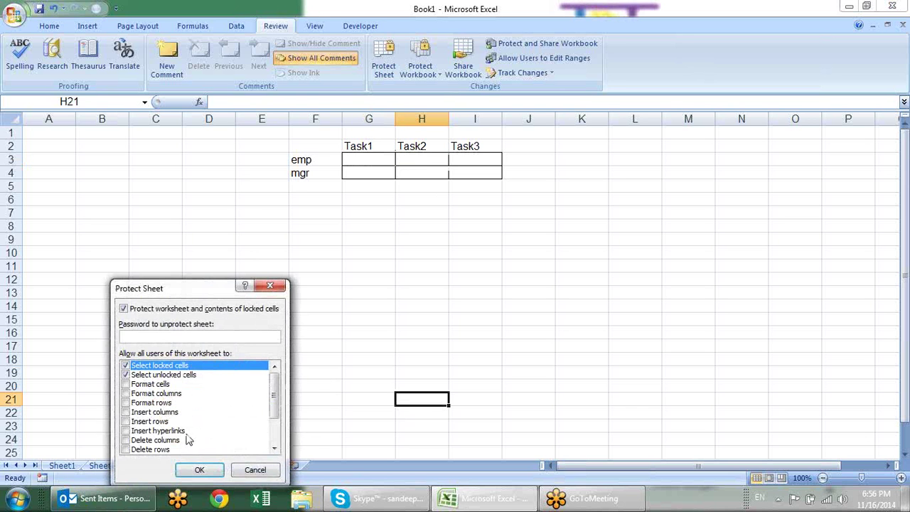
{"action": "left_click", "coordinate": [199, 470]}
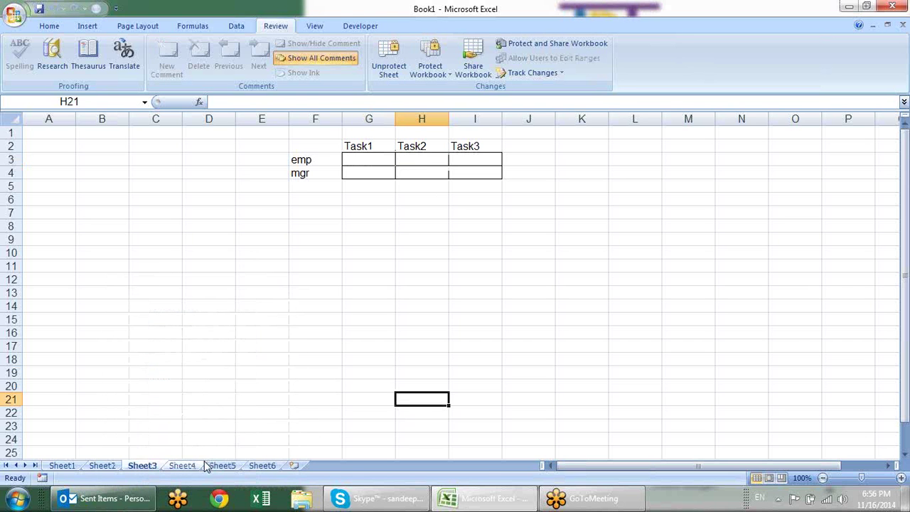
{"action": "left_click", "coordinate": [455, 201]}
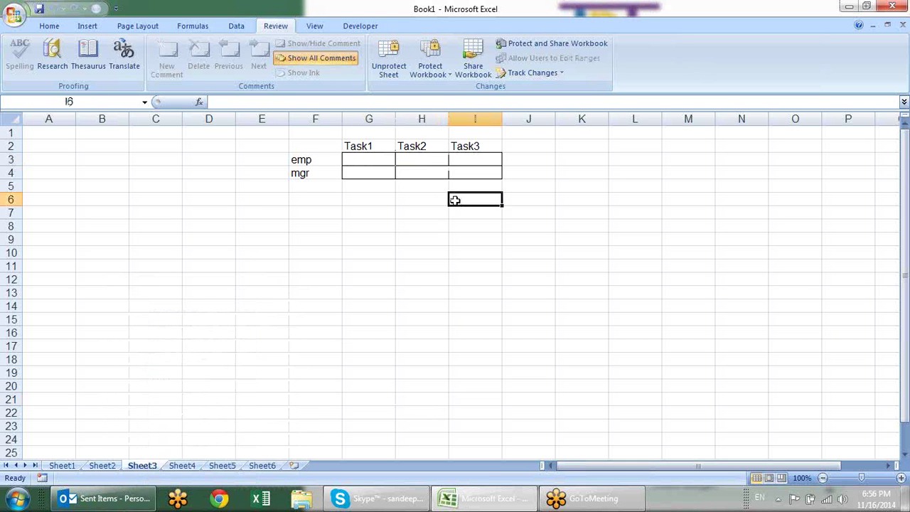
- Unlock the emp range with its password and enter sdf, df, df in G3:I3
{"action": "left_click", "coordinate": [375, 157]}
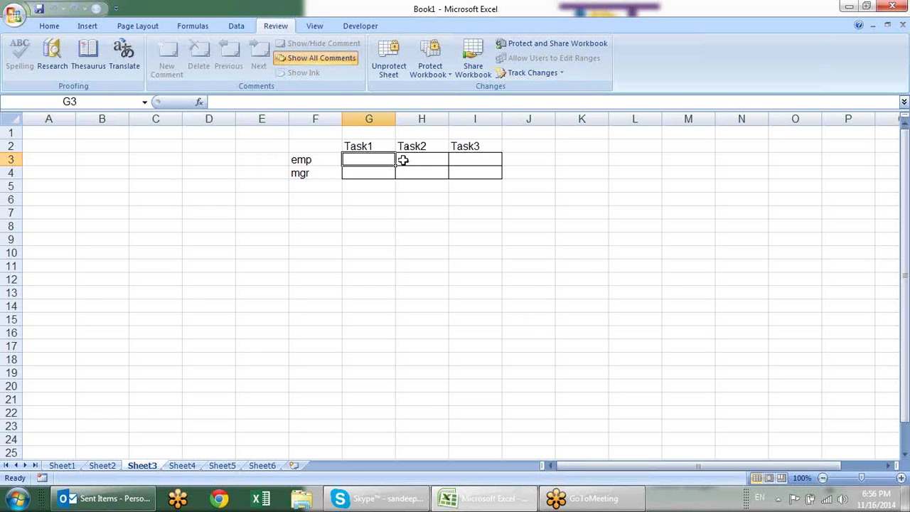
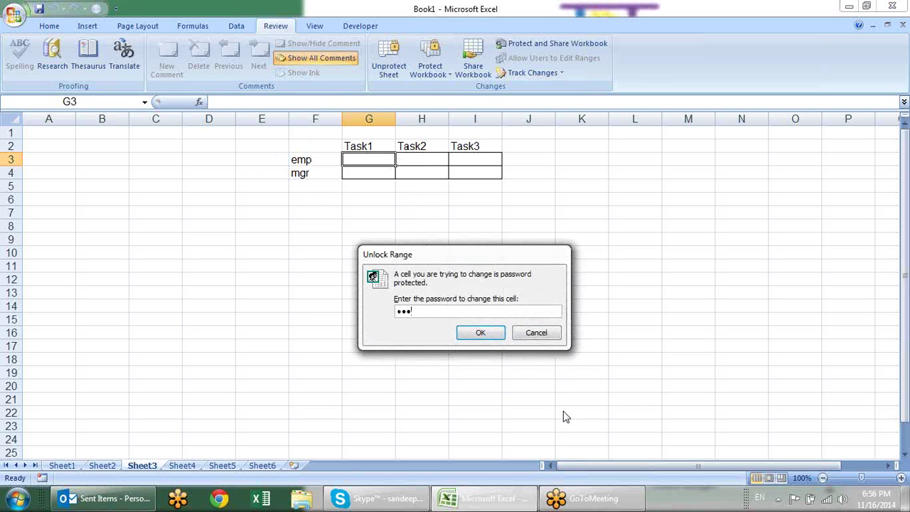
{"action": "key", "text": "Return"}
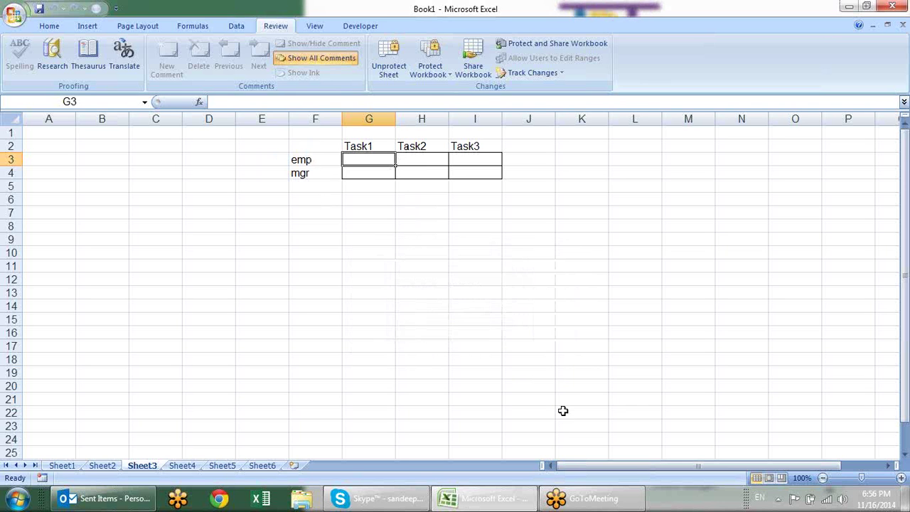
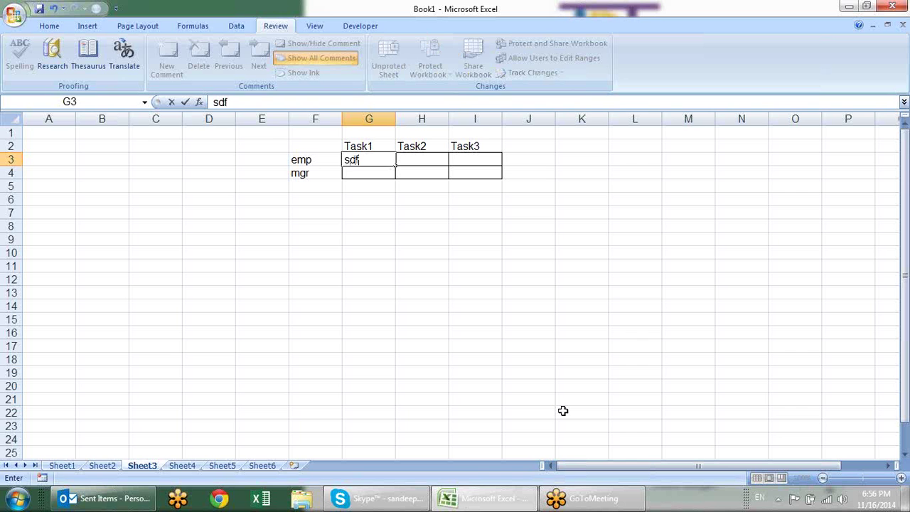
{"action": "key", "text": "Return"}
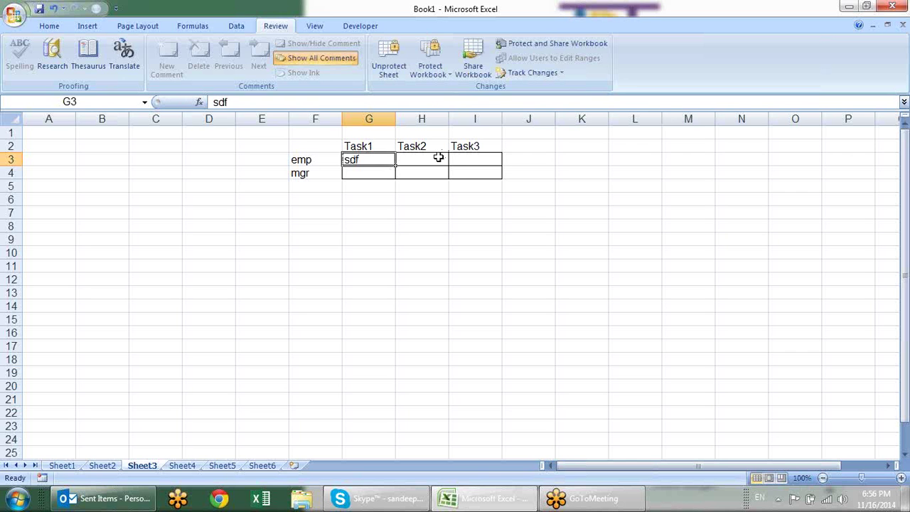
{"action": "left_click", "coordinate": [438, 158]}
{"action": "type", "text": "df"}
{"action": "left_click", "coordinate": [469, 166]}
{"action": "type", "text": "df"}
{"action": "left_click", "coordinate": [471, 202]}
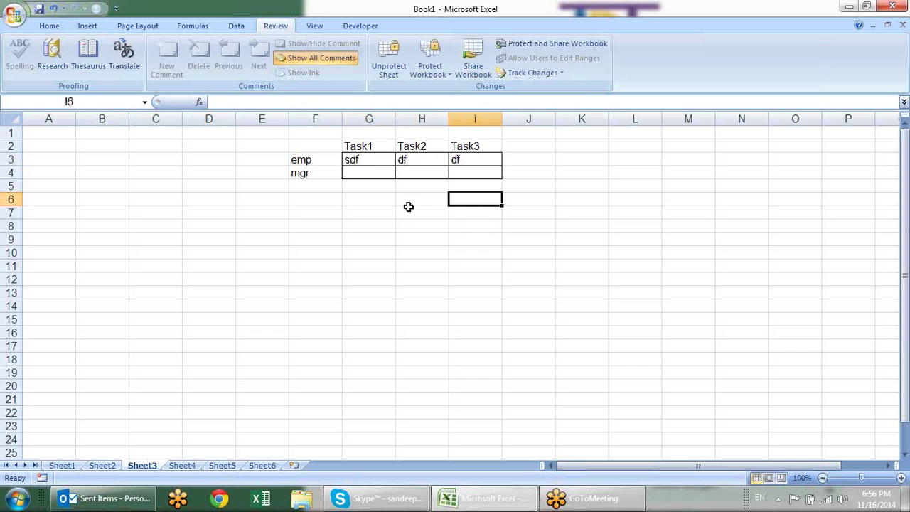
{"action": "left_click", "coordinate": [377, 171]}
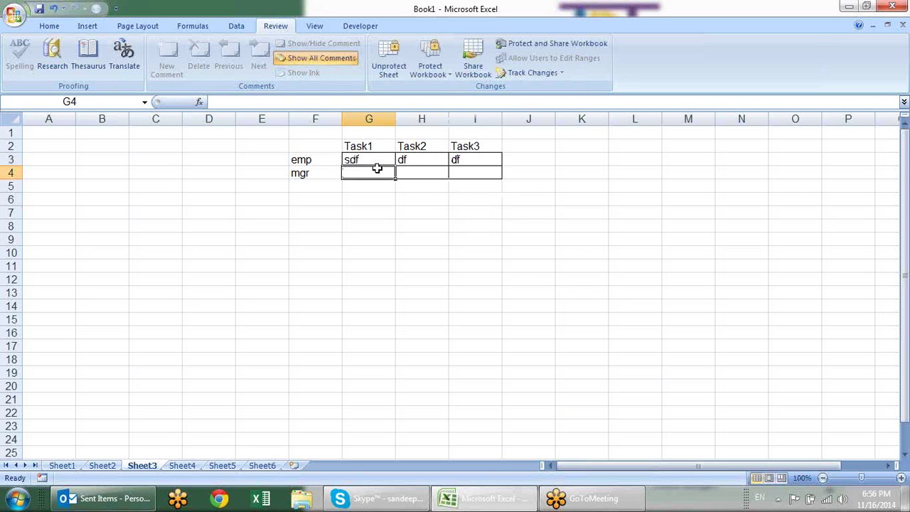
- Unlock the mgr range with its password and enter sdf, sdf, df in G4:I4
{"action": "double_click", "coordinate": [377, 170]}
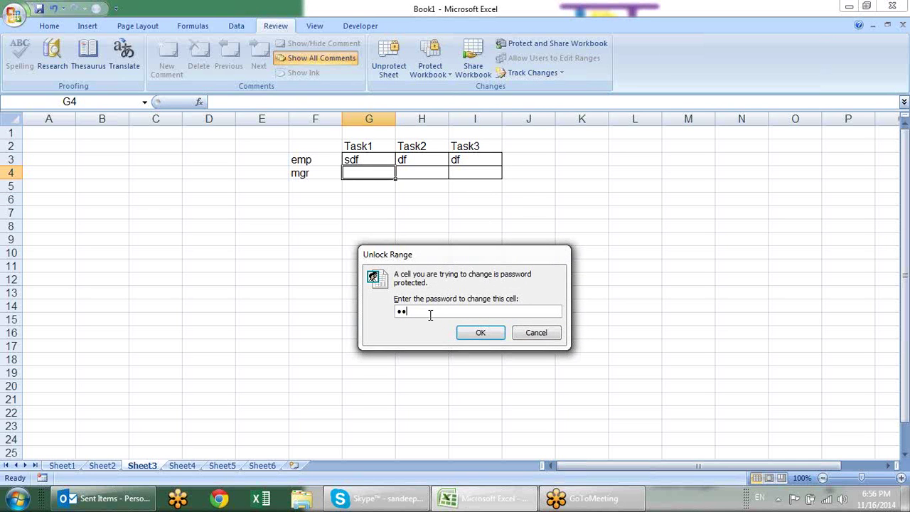
{"action": "left_click_drag", "start_coordinate": [430, 315], "coordinate": [331, 310]}
{"action": "key", "text": "Return"}
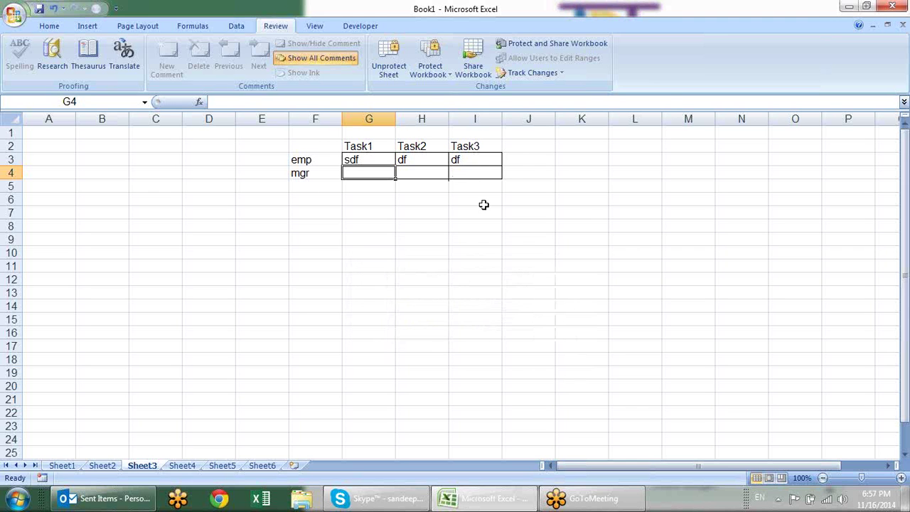
{"action": "double_click", "coordinate": [390, 172]}
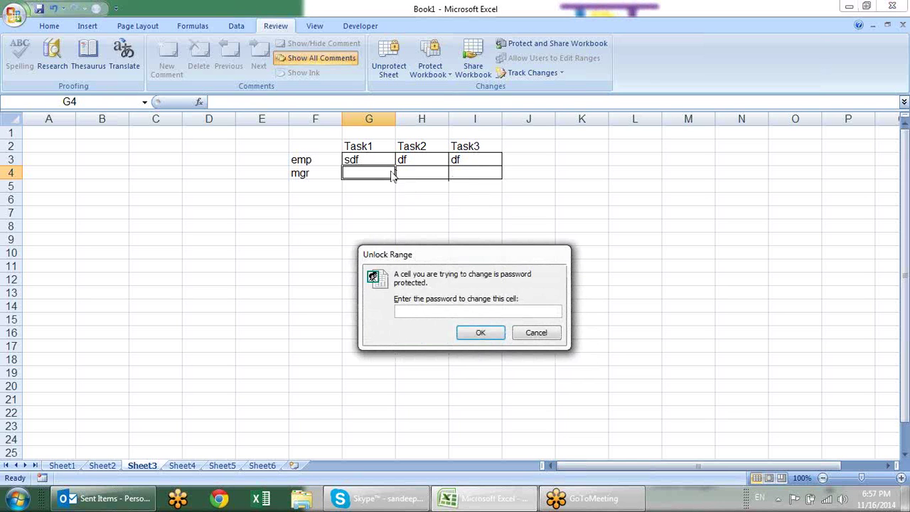
{"action": "key", "text": "Return"}
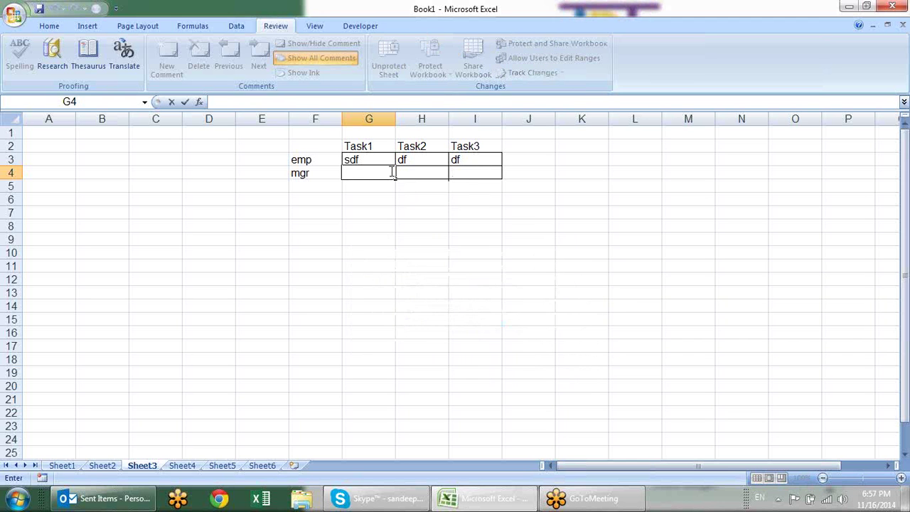
{"action": "type", "text": "sdf"}
{"action": "left_click", "coordinate": [427, 175]}
{"action": "type", "text": "sdf"}
{"action": "left_click", "coordinate": [474, 172]}
{"action": "type", "text": "df"}
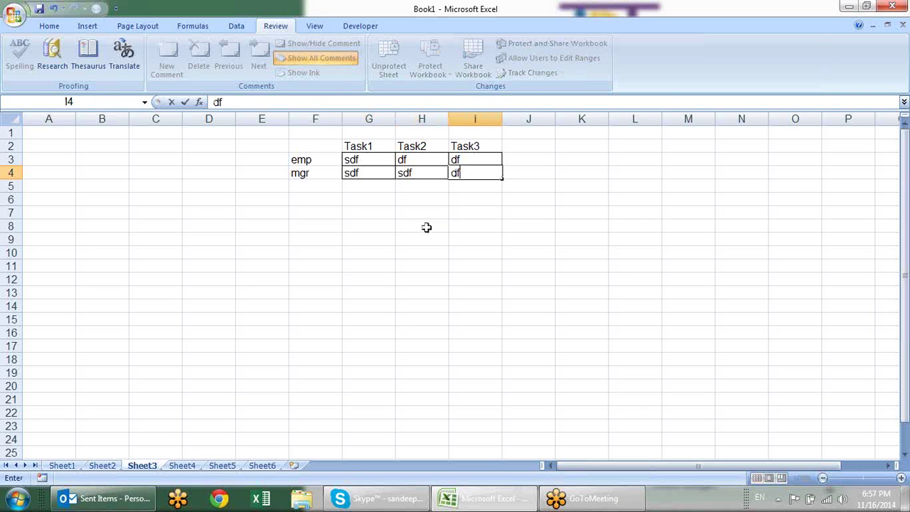
{"action": "left_click", "coordinate": [418, 213]}
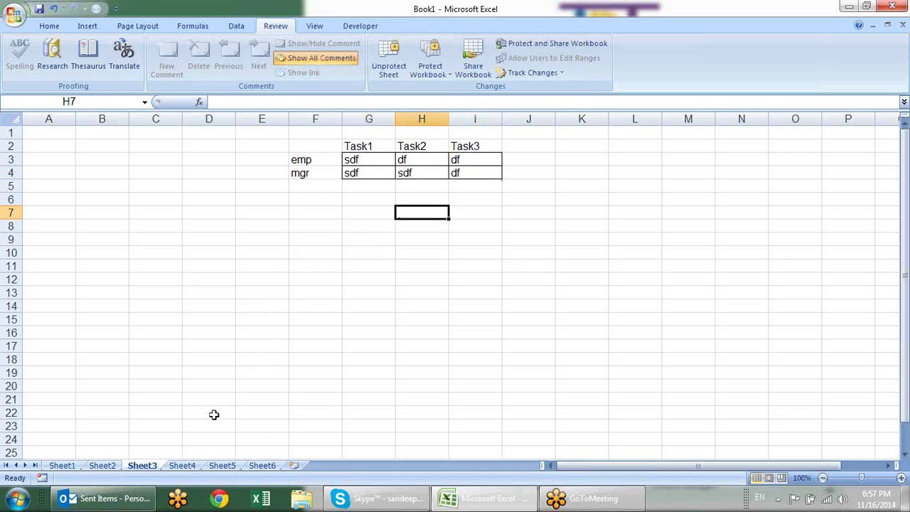
- Switch to Sheet2 and look over its cells, dismissing the tab menu without choosing anything
{"action": "left_click", "coordinate": [206, 318]}
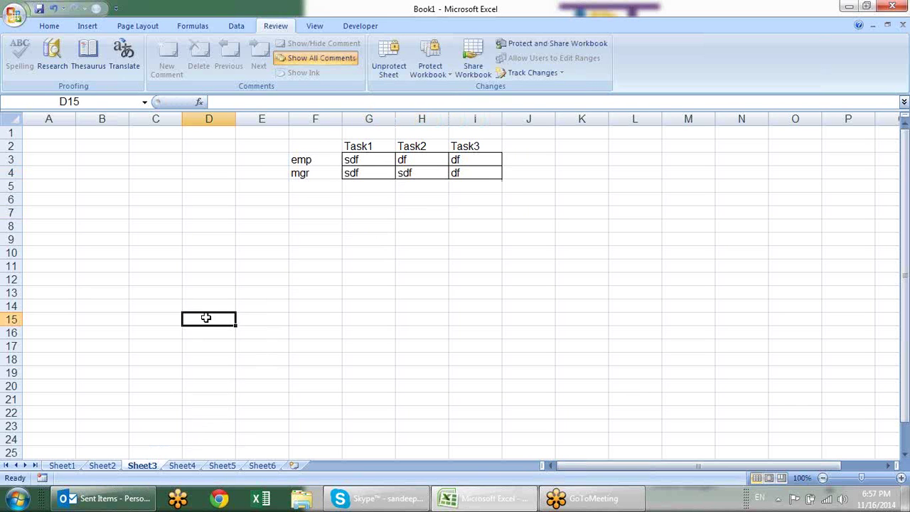
{"action": "left_click", "coordinate": [108, 466]}
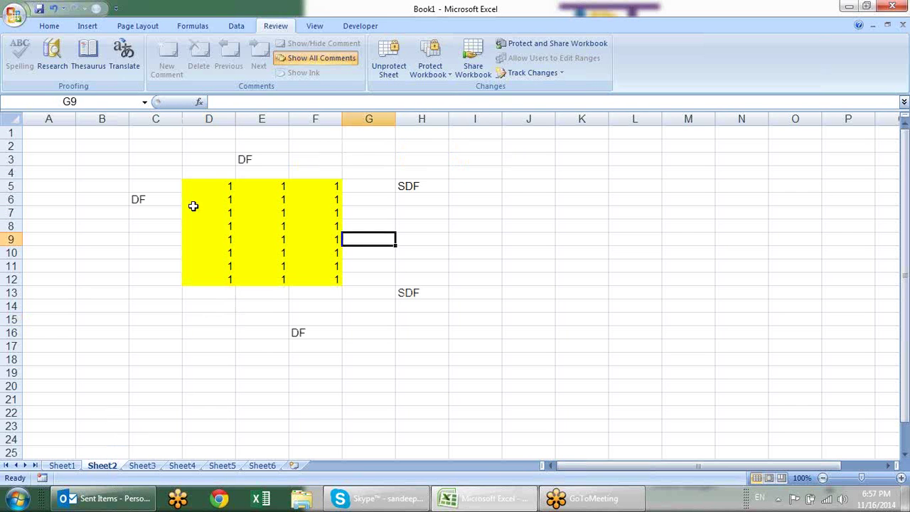
{"action": "left_click", "coordinate": [194, 302]}
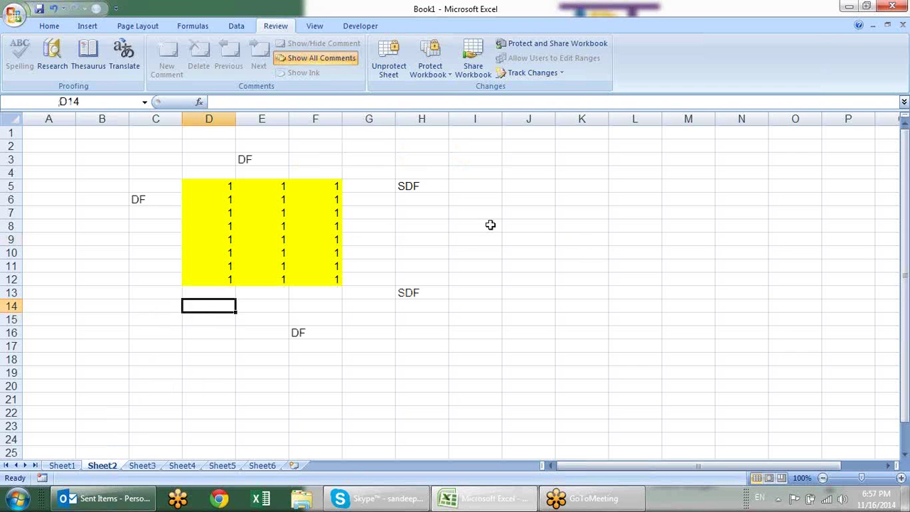
{"action": "left_click_drag", "start_coordinate": [441, 212], "coordinate": [557, 211]}
{"action": "left_click_drag", "start_coordinate": [433, 245], "coordinate": [560, 248]}
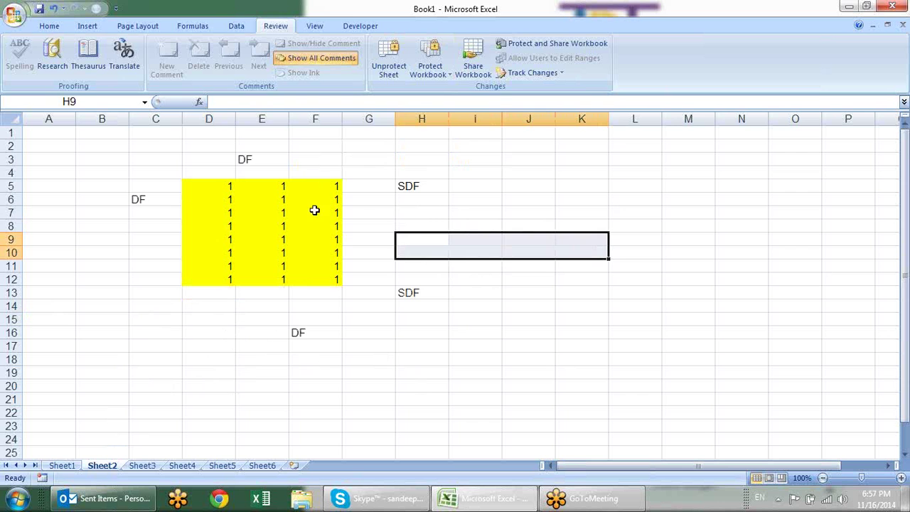
{"action": "left_click", "coordinate": [261, 352]}
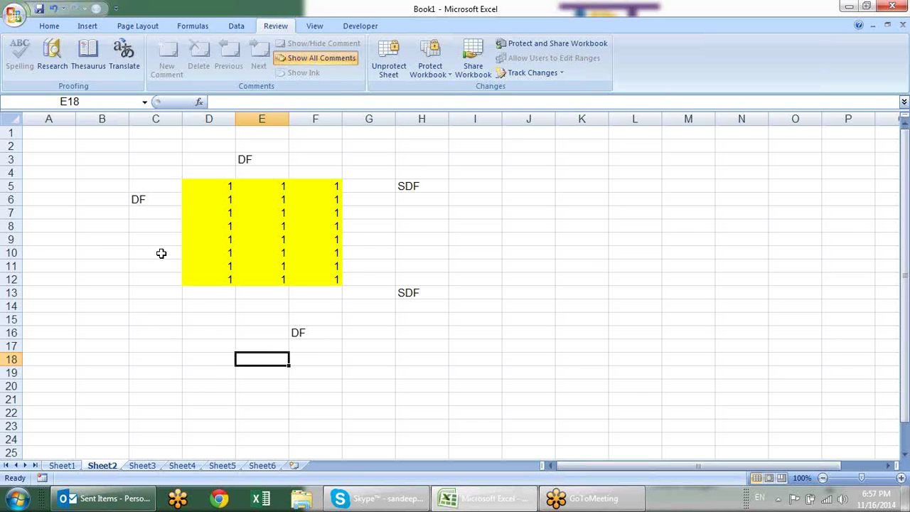
{"action": "right_click", "coordinate": [112, 469]}
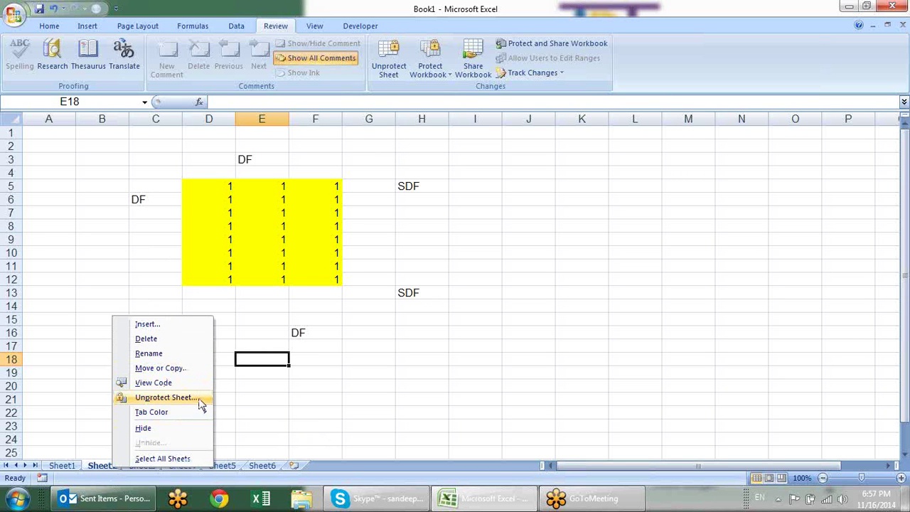
{"action": "left_click", "coordinate": [422, 365]}
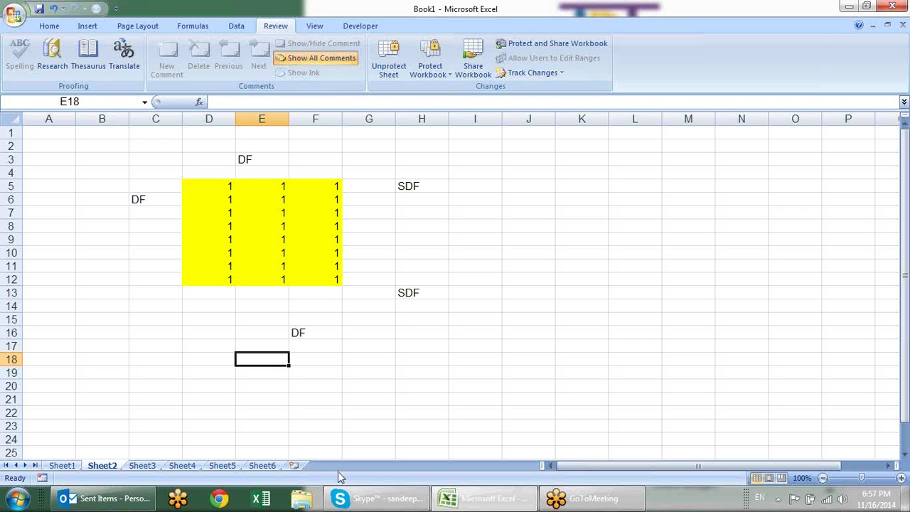
- Hide Sheet6 through its tab's context menu
{"action": "right_click", "coordinate": [282, 465]}
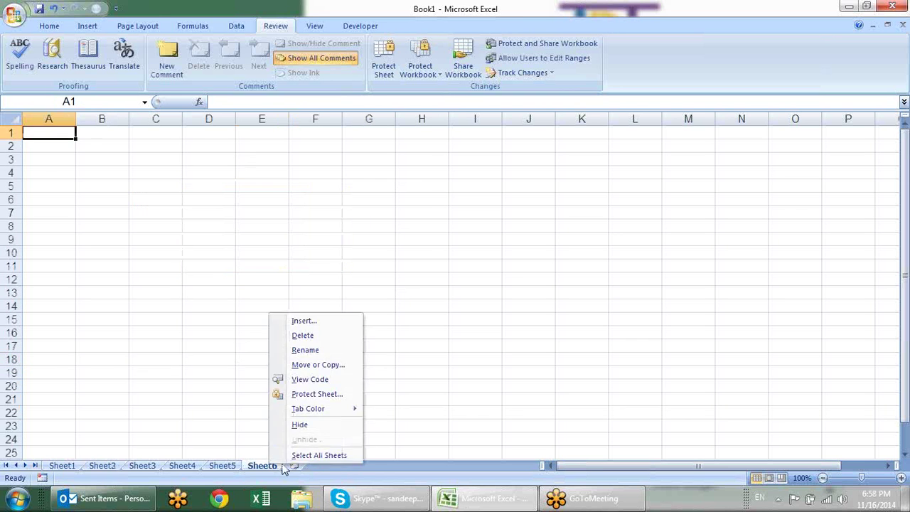
{"action": "key", "text": "Escape"}
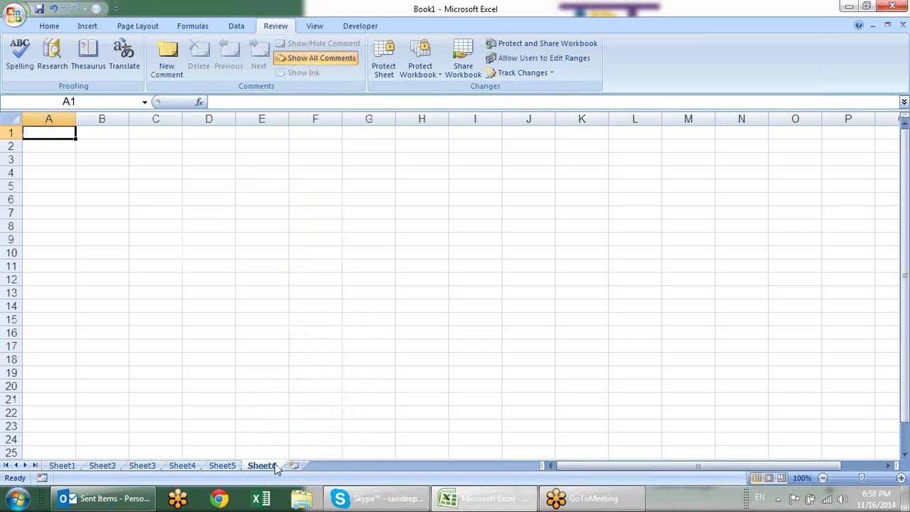
{"action": "right_click", "coordinate": [277, 468]}
{"action": "left_click", "coordinate": [308, 432]}
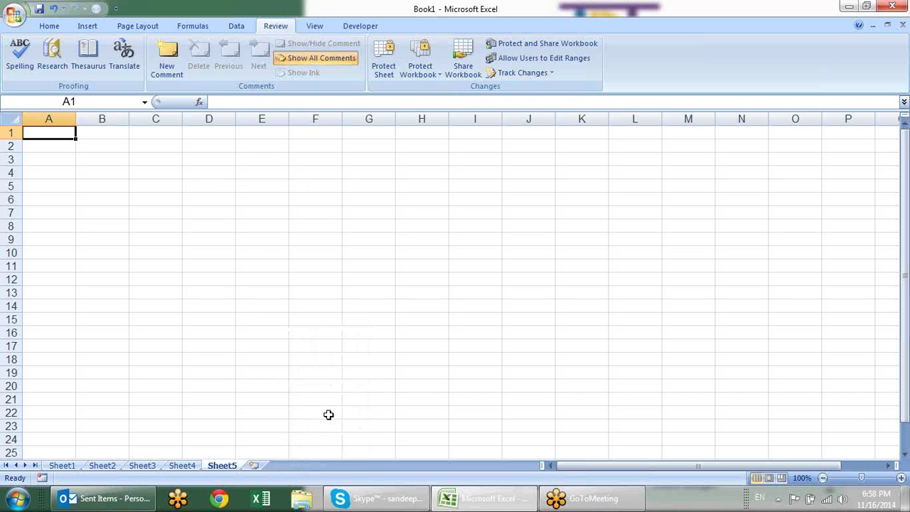
- Check the Unhide list without restoring Sheet6, then return to Sheet2 via Sheet4 and Sheet3
{"action": "left_click", "coordinate": [328, 348]}
{"action": "right_click", "coordinate": [226, 468]}
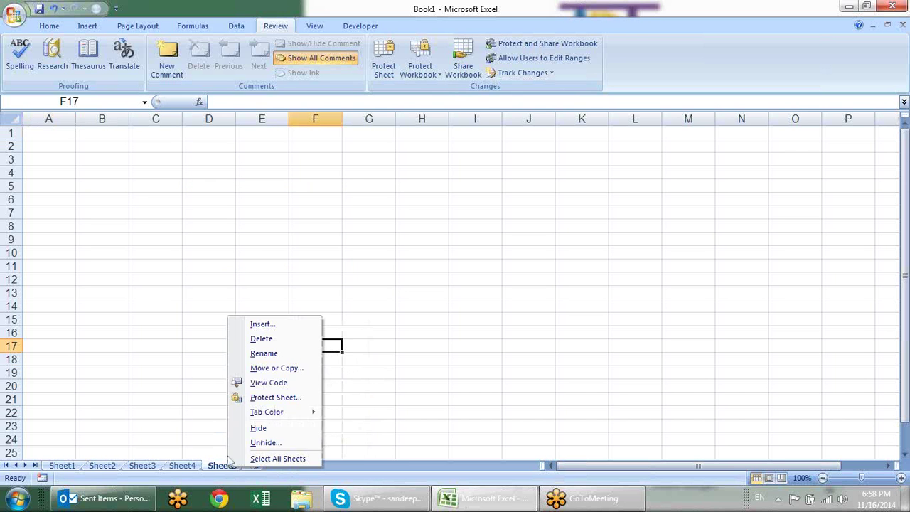
{"action": "left_click", "coordinate": [281, 443]}
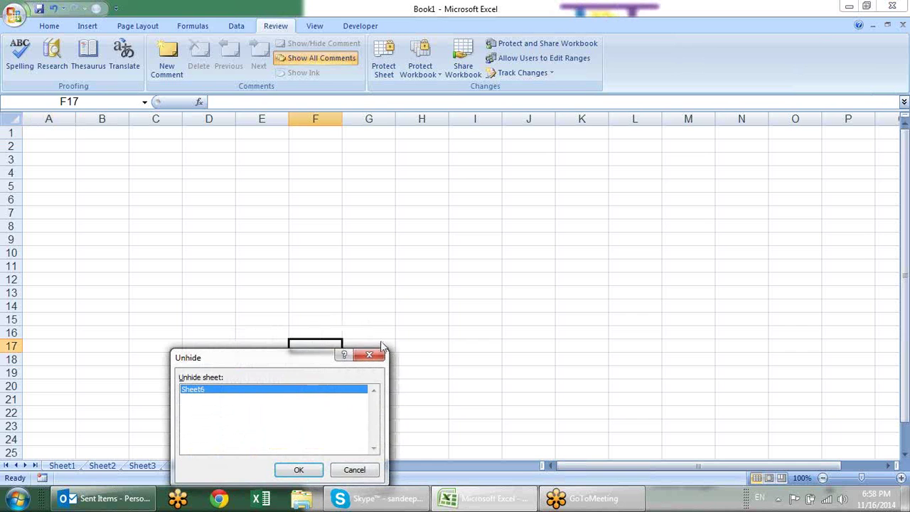
{"action": "key", "text": "Escape"}
{"action": "left_click", "coordinate": [172, 468]}
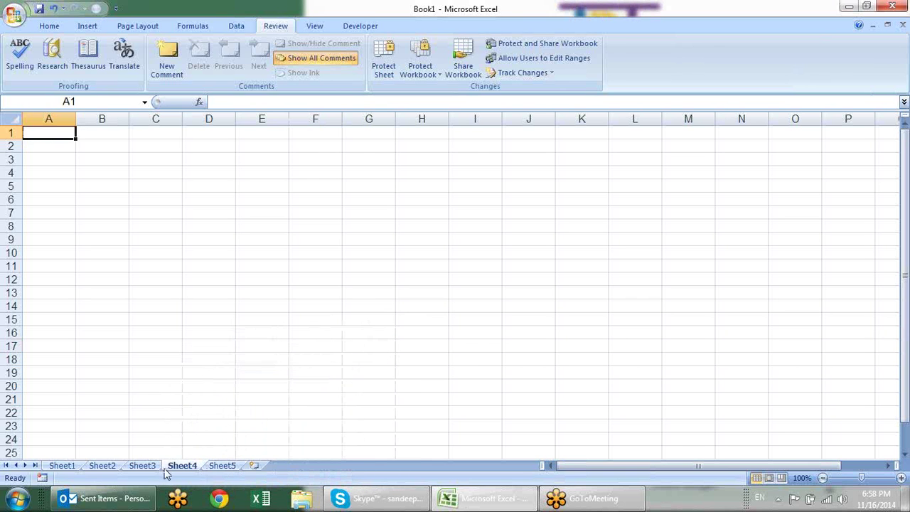
{"action": "left_click", "coordinate": [142, 467]}
{"action": "left_click", "coordinate": [105, 466]}
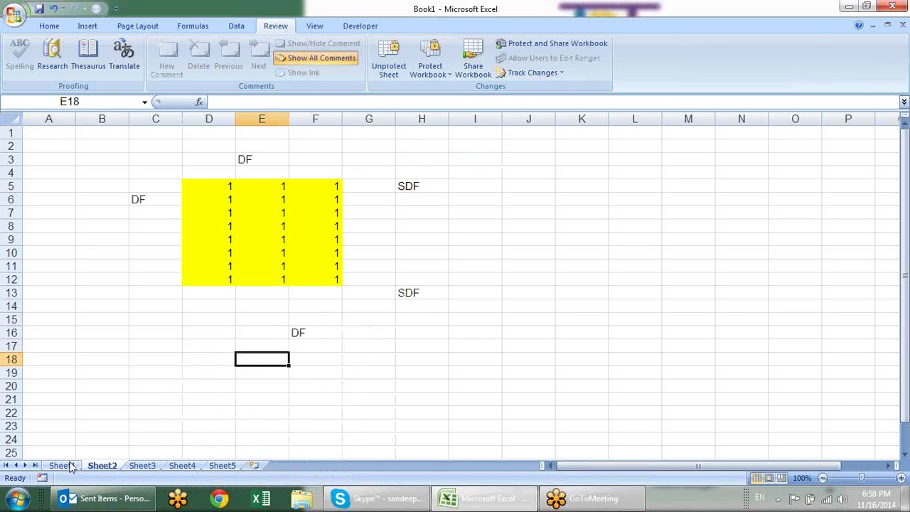
- Look through Sheet1 to Sheet5 and settle on Sheet1
{"action": "left_click", "coordinate": [71, 465]}
{"action": "left_click", "coordinate": [103, 466]}
{"action": "left_click", "coordinate": [143, 466]}
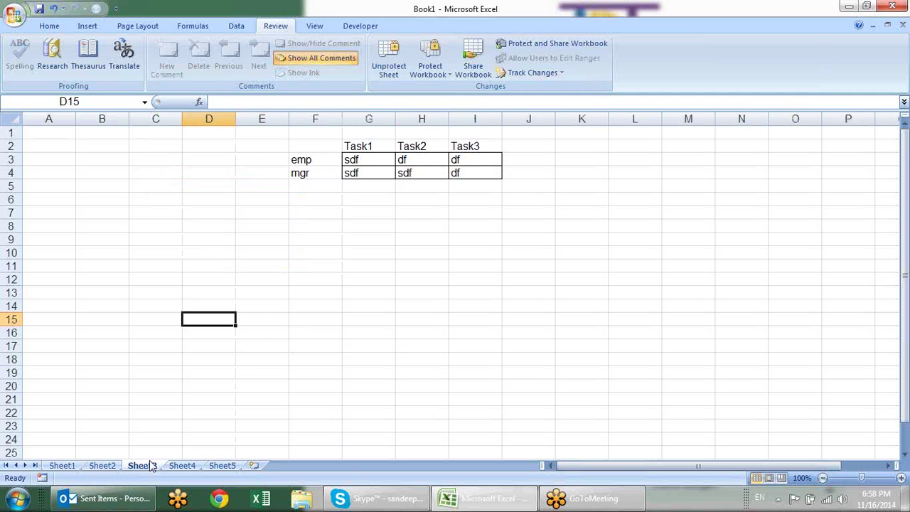
{"action": "left_click", "coordinate": [182, 466]}
{"action": "left_click", "coordinate": [217, 467]}
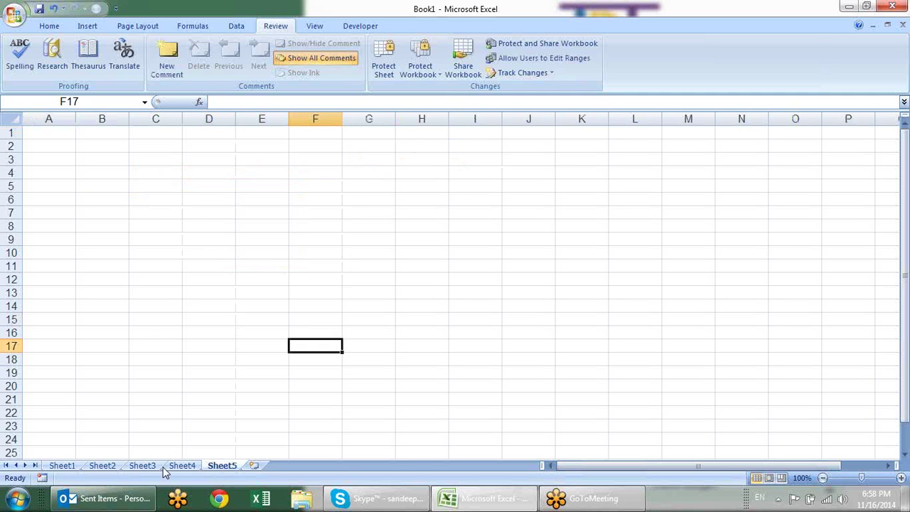
{"action": "left_click", "coordinate": [61, 465]}
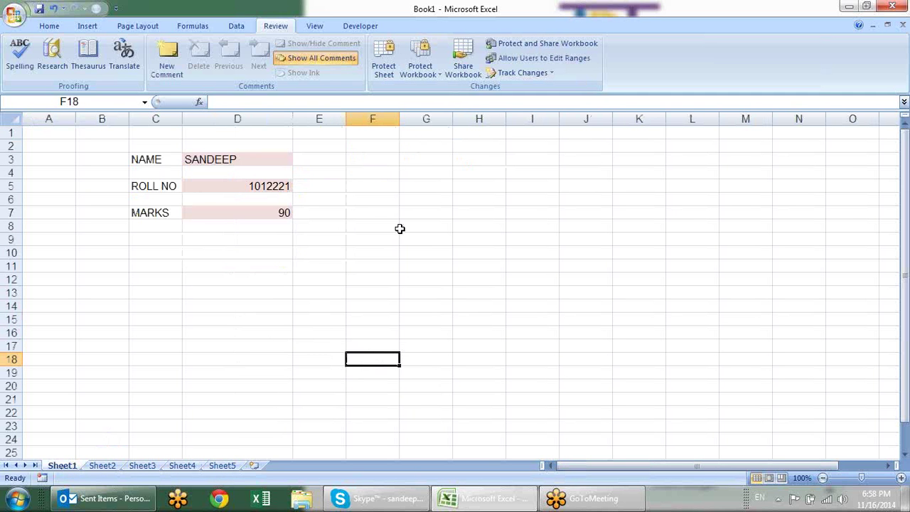
- Protect the workbook structure via Protect Workbook, leaving the password blank
{"action": "left_click", "coordinate": [425, 58]}
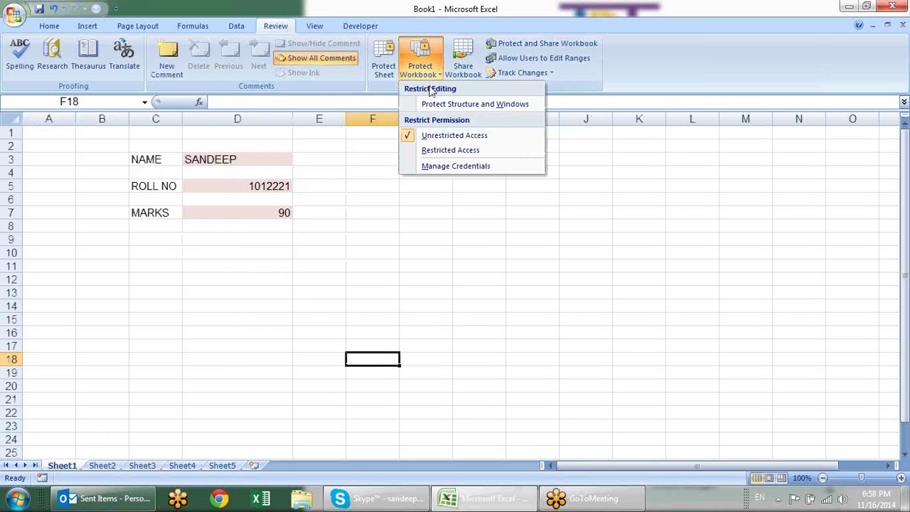
{"action": "left_click", "coordinate": [470, 106]}
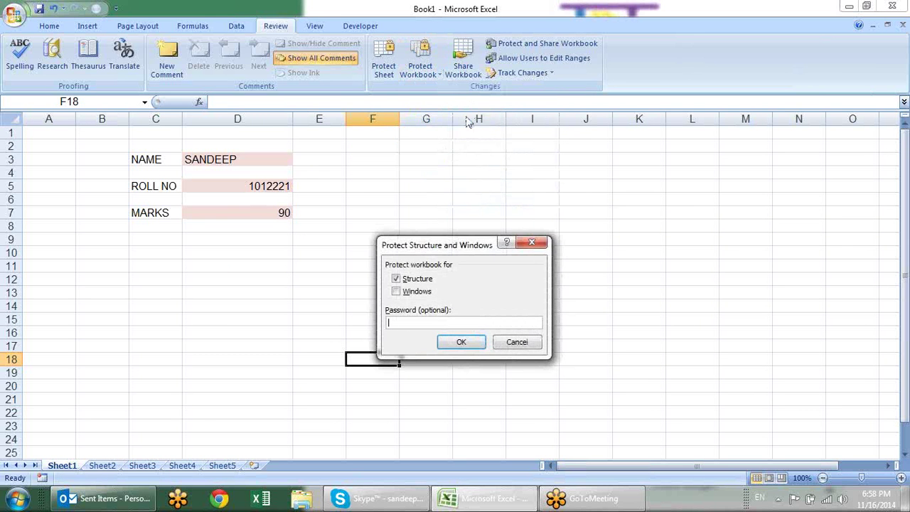
{"action": "left_click_drag", "start_coordinate": [462, 252], "coordinate": [438, 204]}
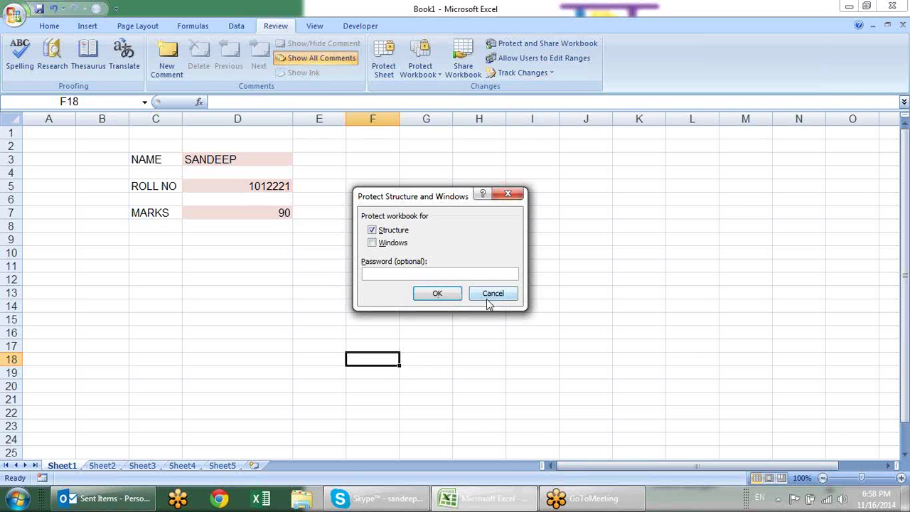
{"action": "left_click", "coordinate": [444, 296]}
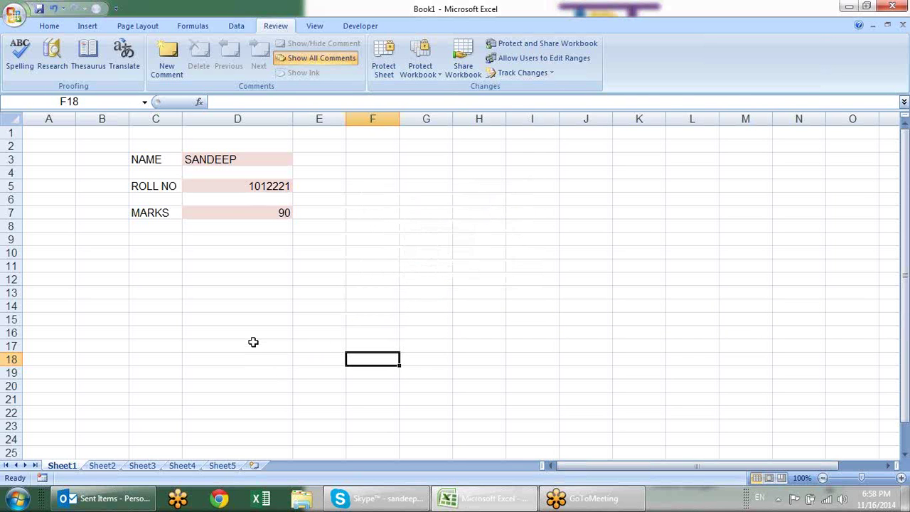
- Check the Sheet5, Sheet4 and Sheet3 tab menus to confirm Insert, Delete and Rename are greyed out
{"action": "right_click", "coordinate": [221, 466]}
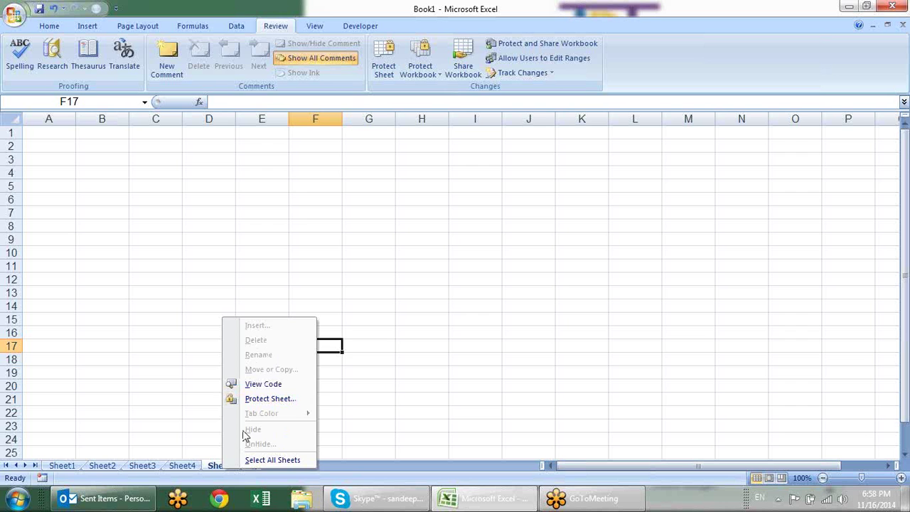
{"action": "left_click", "coordinate": [542, 304]}
{"action": "right_click", "coordinate": [184, 465]}
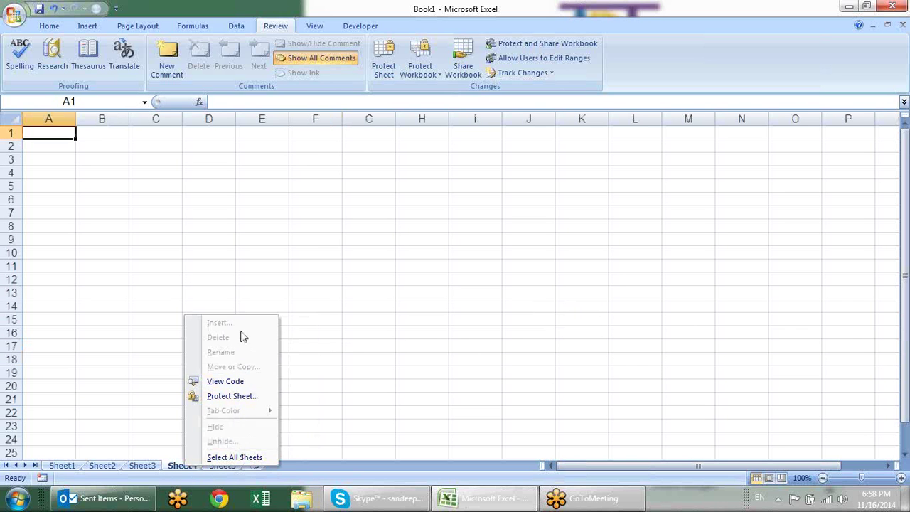
{"action": "right_click", "coordinate": [145, 466]}
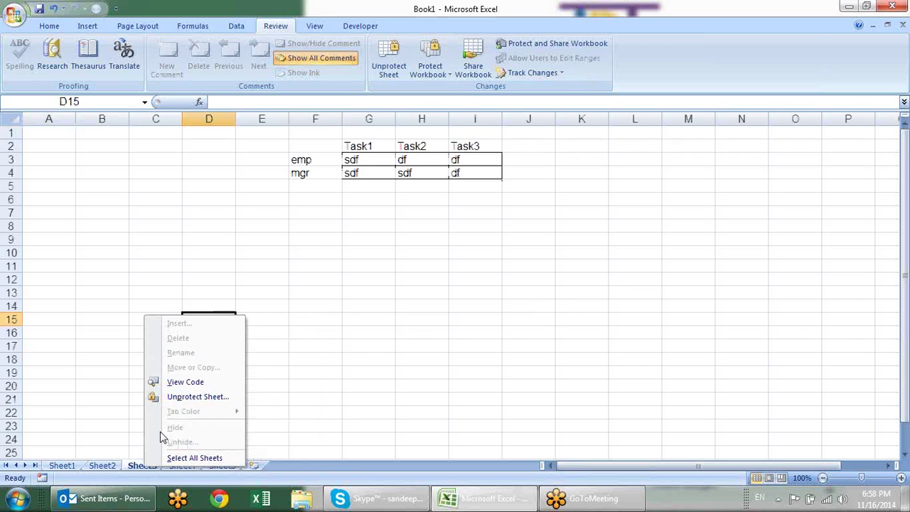
- Remove Book1's workbook structure protection and recheck its status in the protection options
{"action": "left_click", "coordinate": [507, 273]}
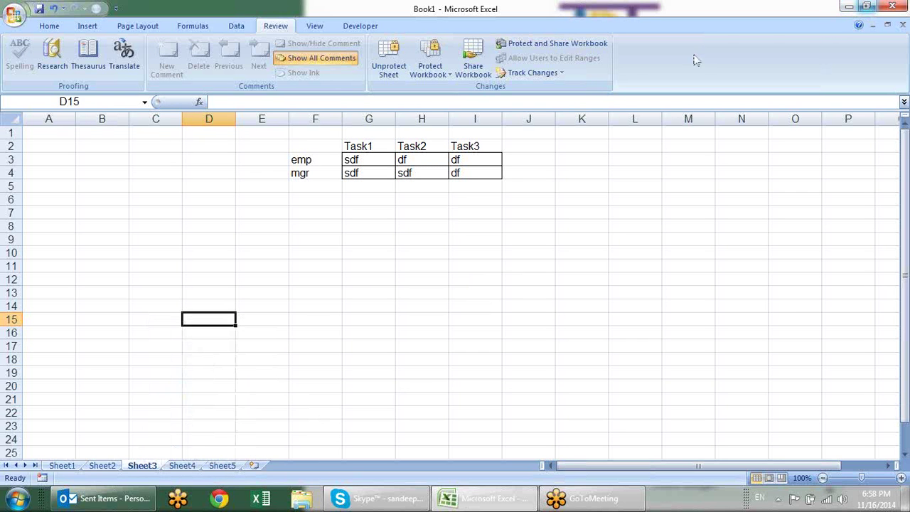
{"action": "left_click", "coordinate": [423, 58]}
{"action": "left_click", "coordinate": [440, 107]}
{"action": "left_click", "coordinate": [429, 63]}
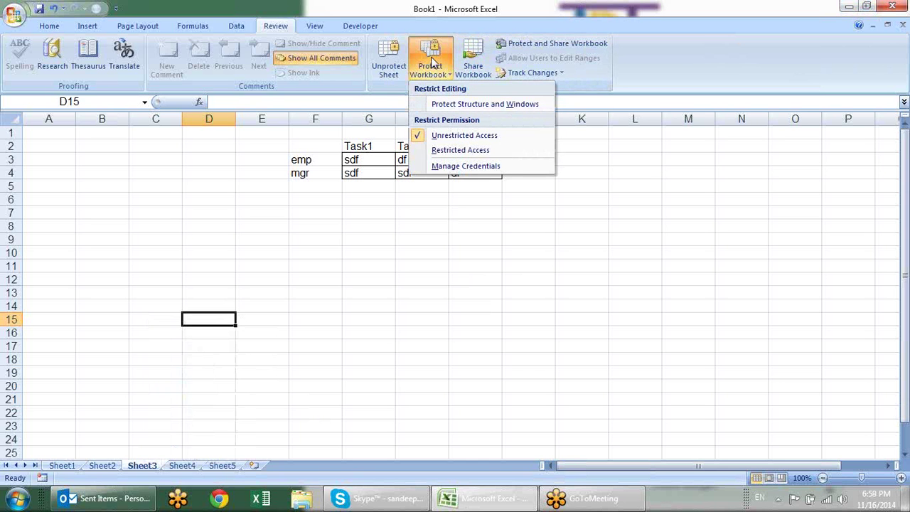
{"action": "left_click", "coordinate": [727, 225]}
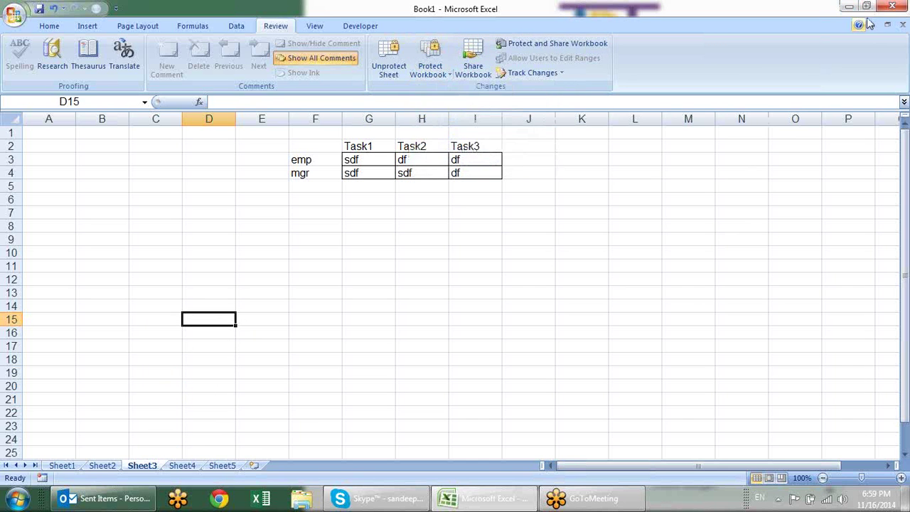
- Restore Book1 to a separate inner window, reposition it, then maximise and restore it again
{"action": "left_click", "coordinate": [887, 25]}
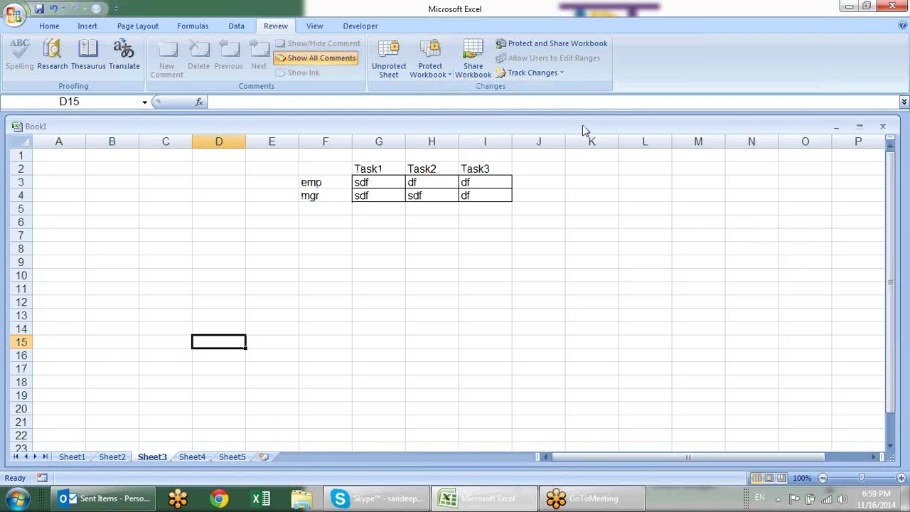
{"action": "mouse_move", "coordinate": [596, 122]}
{"action": "left_mouse_down"}
{"action": "mouse_move", "coordinate": [588, 133]}
{"action": "mouse_move", "coordinate": [540, 140]}
{"action": "left_mouse_up"}
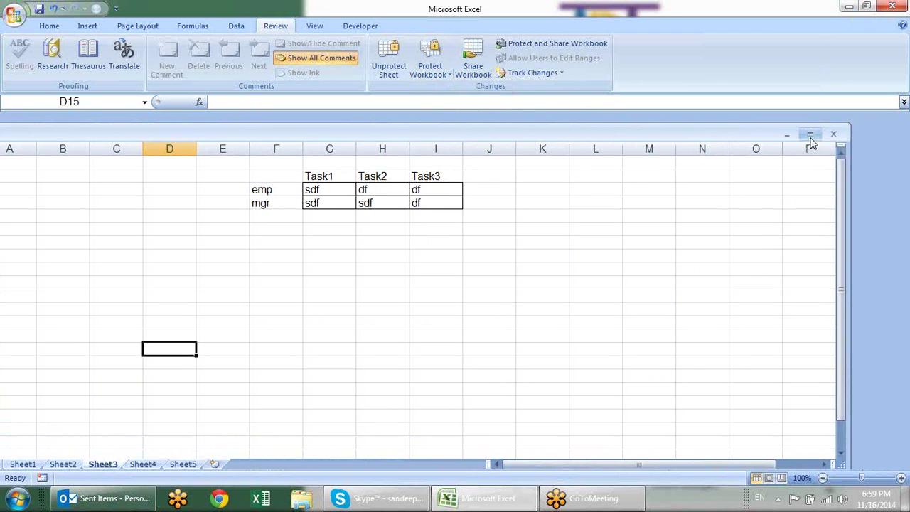
{"action": "left_click", "coordinate": [809, 134]}
{"action": "left_click", "coordinate": [887, 26]}
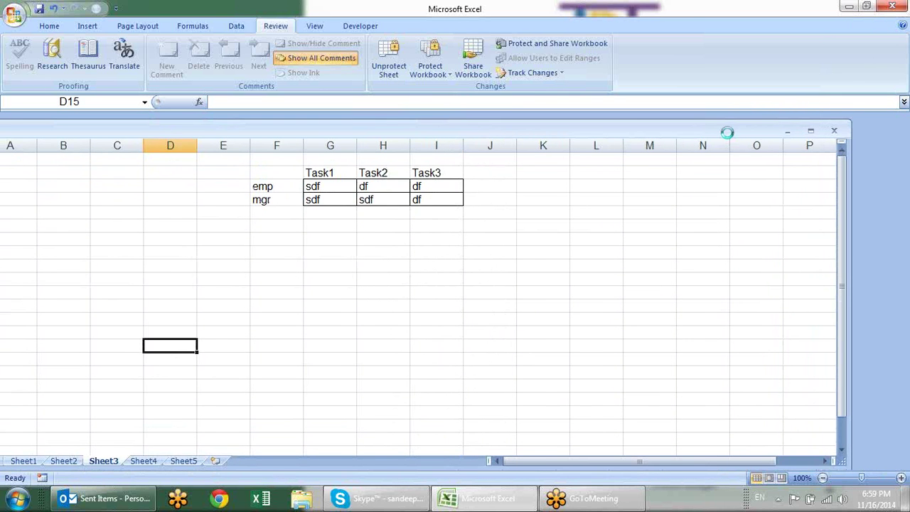
- Create a blank Book2 with Ctrl+N, arrange the two windows, then maximise Book1
{"action": "key", "text": "ctrl+n"}
{"action": "left_click_drag", "start_coordinate": [609, 126], "coordinate": [720, 213]}
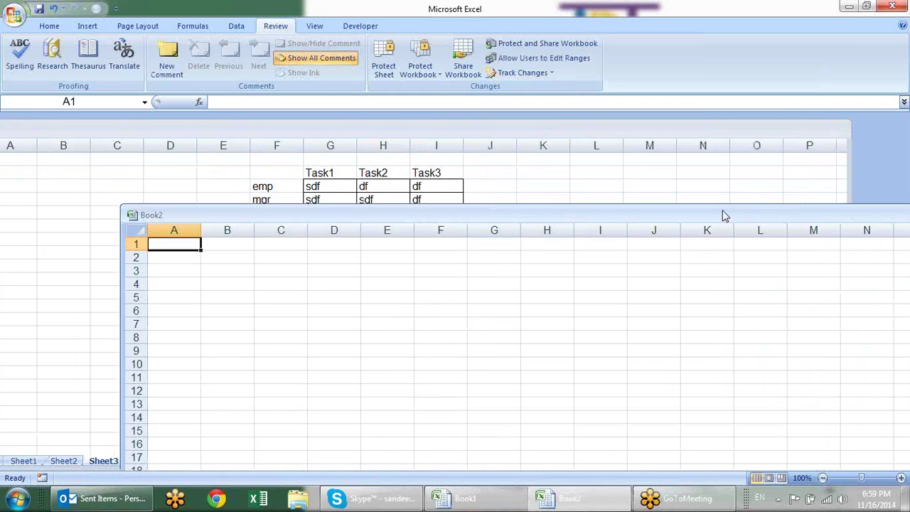
{"action": "left_click", "coordinate": [554, 131]}
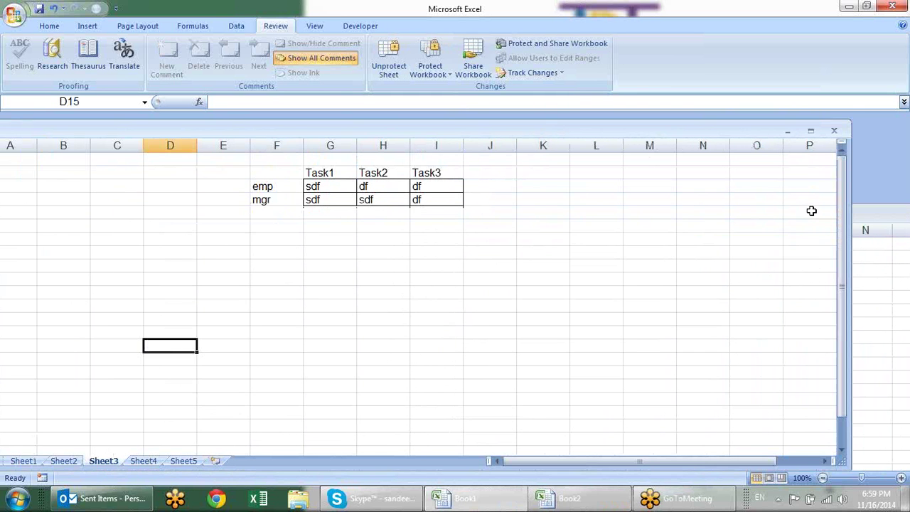
{"action": "left_click", "coordinate": [881, 209]}
{"action": "left_click", "coordinate": [718, 136]}
{"action": "double_click", "coordinate": [581, 129]}
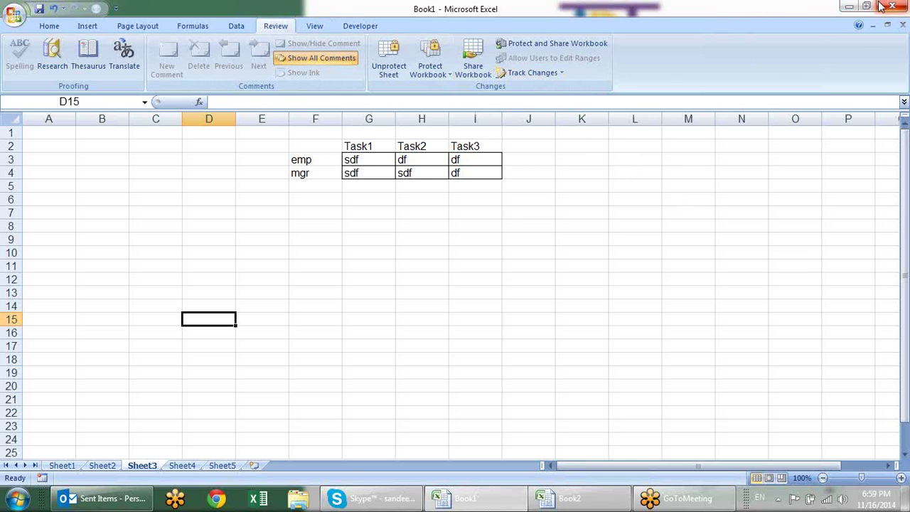
- Minimise and bring back Excel, select J12, and reopen the workbook protection options
{"action": "left_click", "coordinate": [848, 7]}
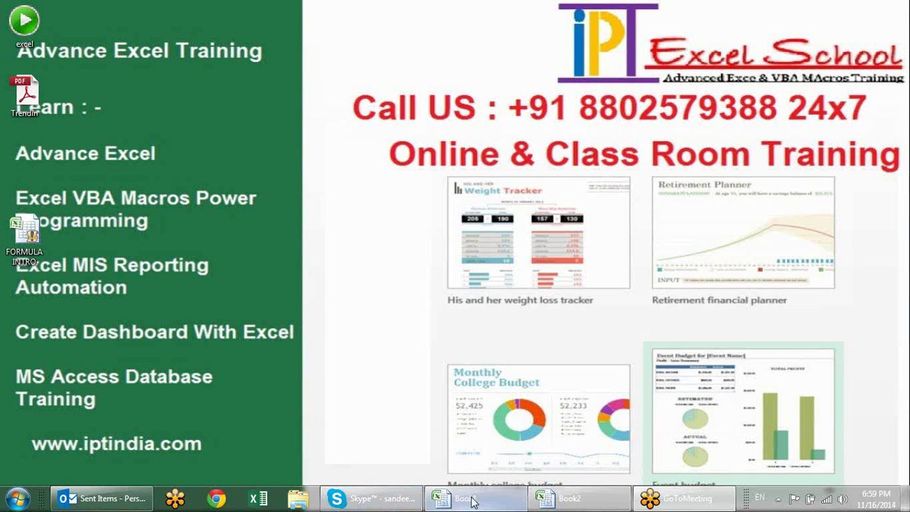
{"action": "left_click", "coordinate": [448, 498]}
{"action": "left_click", "coordinate": [546, 277]}
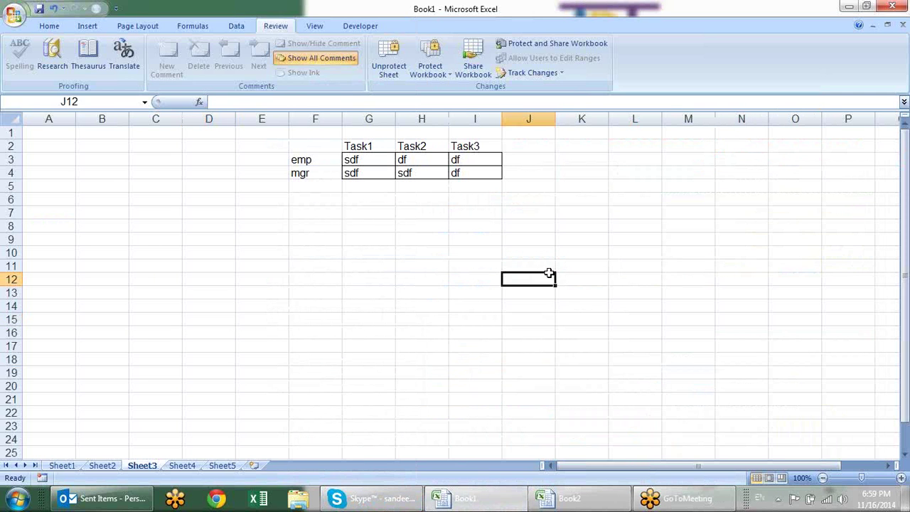
{"action": "left_click", "coordinate": [442, 71]}
- Protect Book1's workbook structure and windows together
{"action": "left_click", "coordinate": [473, 101]}
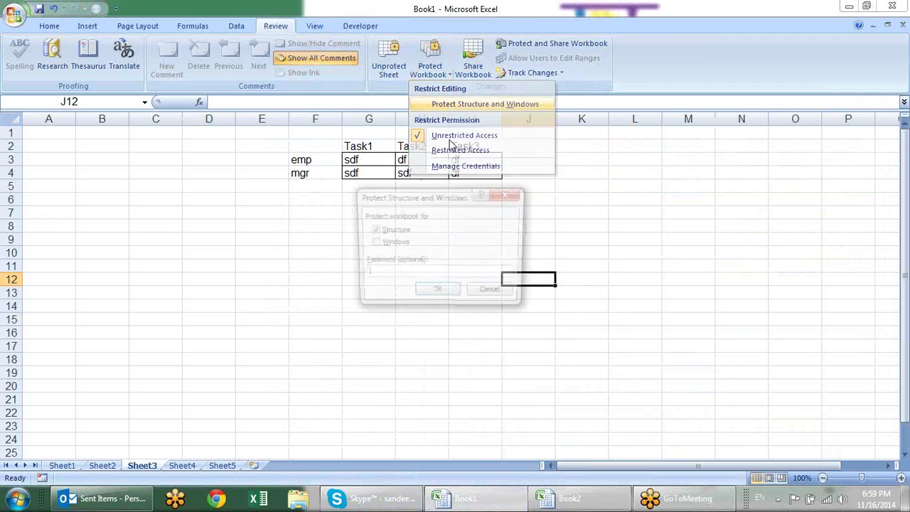
{"action": "left_click", "coordinate": [390, 244]}
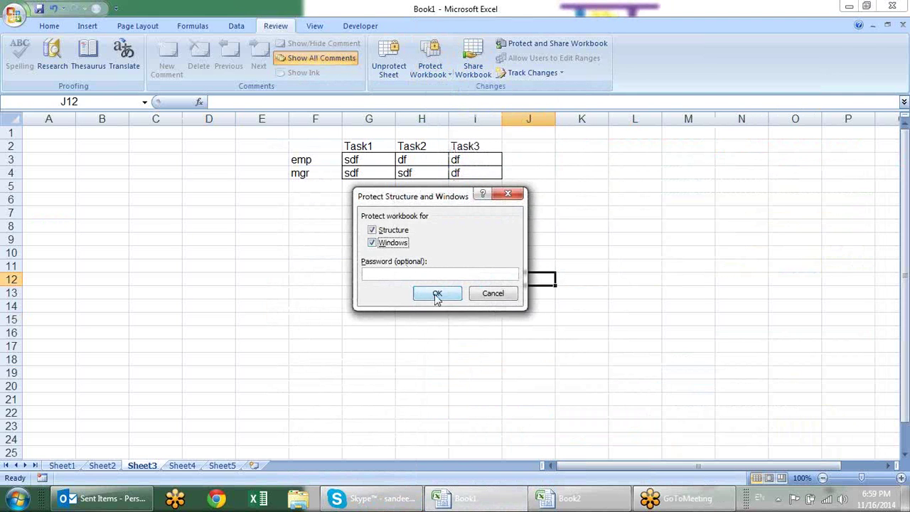
{"action": "left_click", "coordinate": [436, 293]}
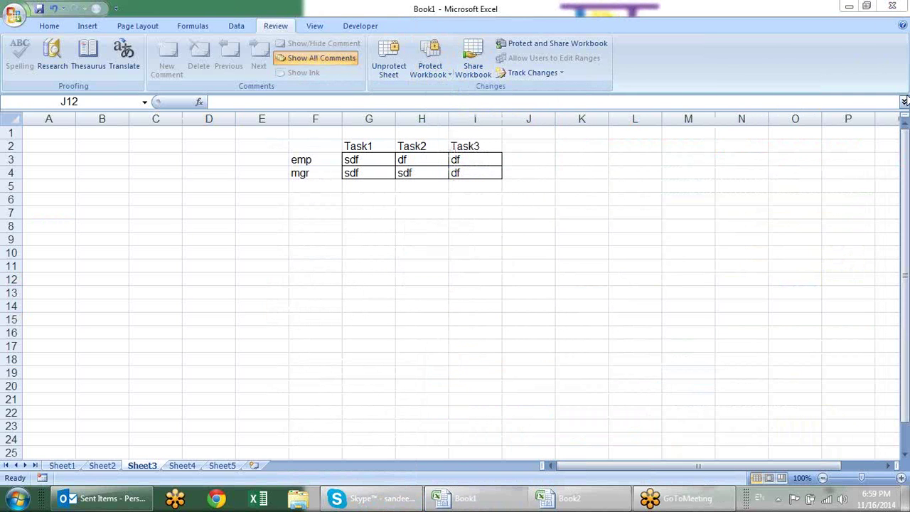
{"action": "left_click", "coordinate": [880, 33]}
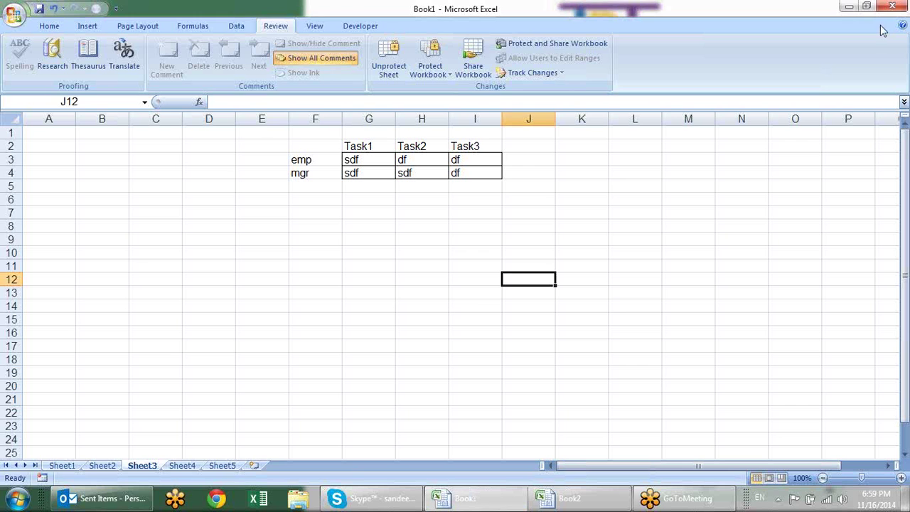
- Select column N and J15:K15, then check the structure and windows protection status
{"action": "left_click", "coordinate": [755, 119]}
{"action": "left_click_drag", "start_coordinate": [528, 319], "coordinate": [582, 319]}
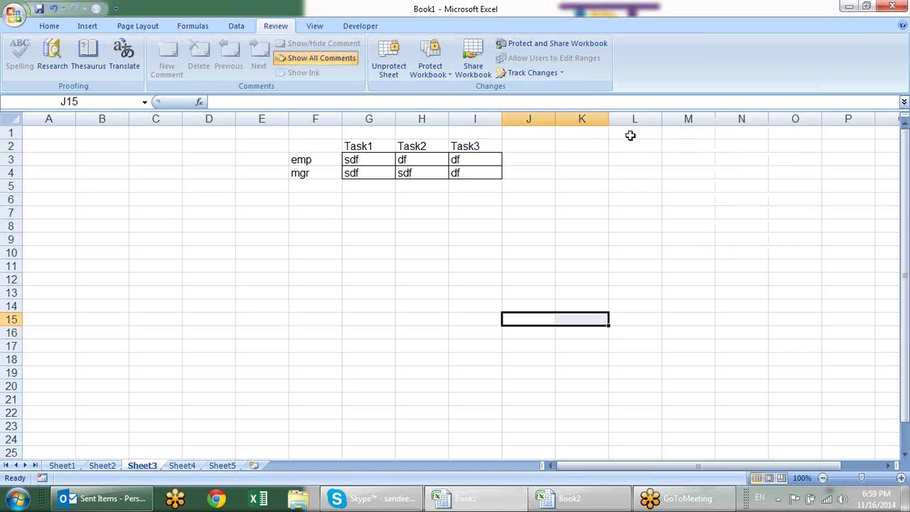
{"action": "left_click", "coordinate": [429, 64]}
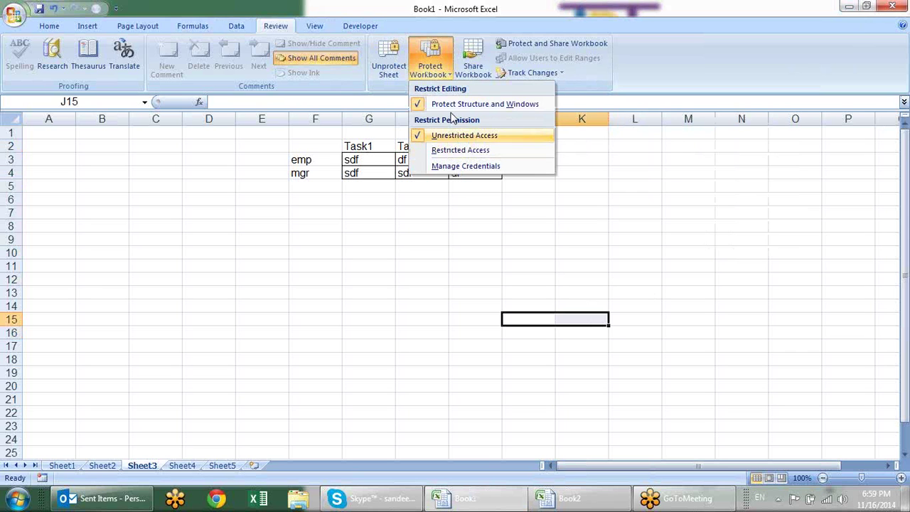
{"action": "left_click", "coordinate": [452, 104]}
- Select cells I7, H15, F15, D5 and H12, then bring up Save As with F12
{"action": "left_click", "coordinate": [463, 211]}
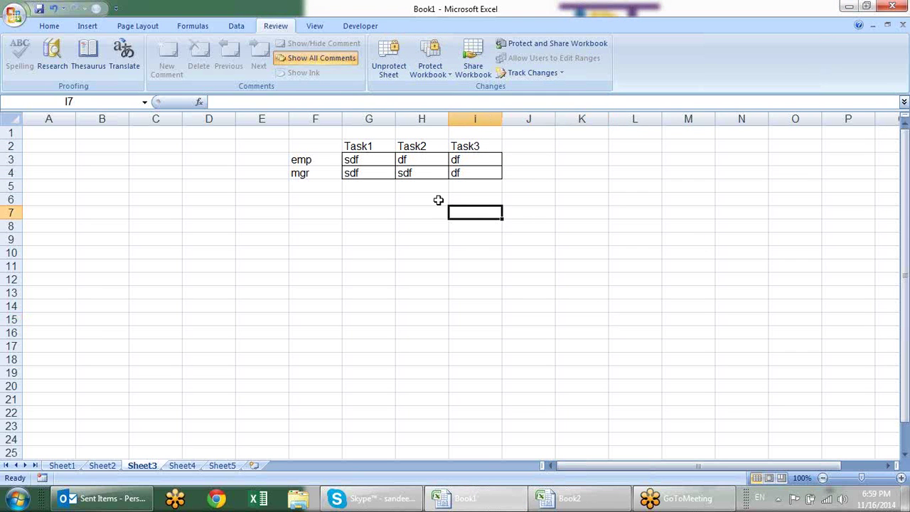
{"action": "left_click", "coordinate": [427, 318]}
{"action": "left_click", "coordinate": [311, 321]}
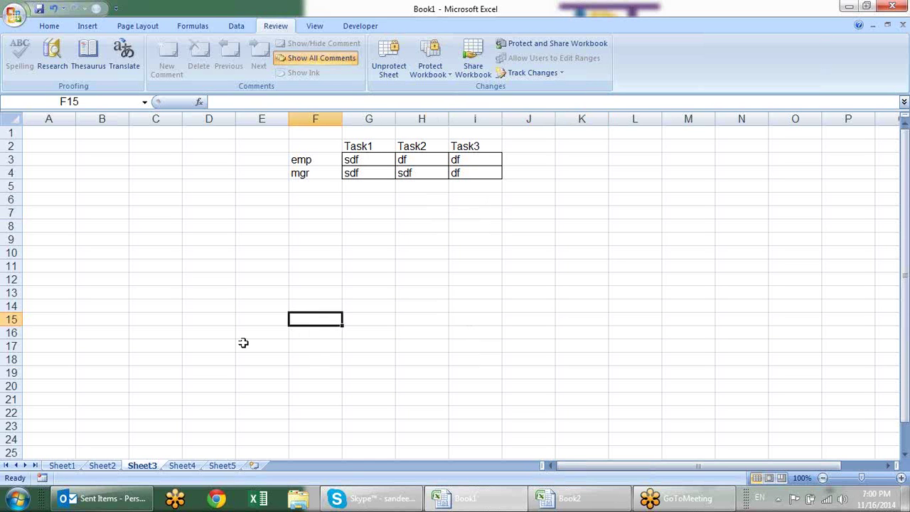
{"action": "left_click", "coordinate": [186, 182]}
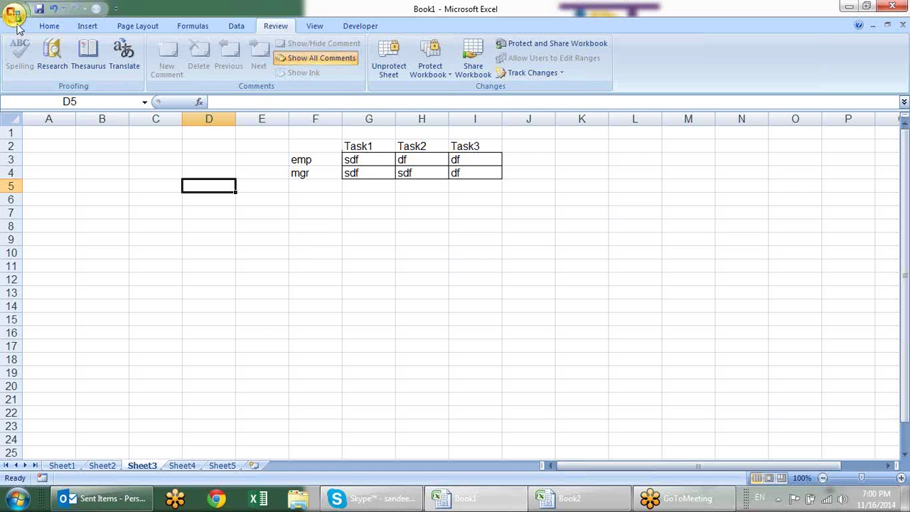
{"action": "left_click", "coordinate": [436, 283]}
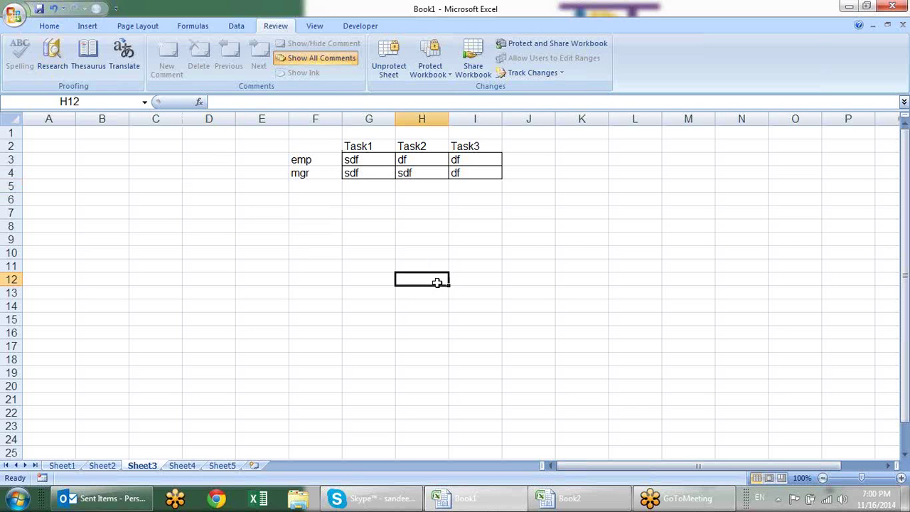
{"action": "key", "text": "F12"}
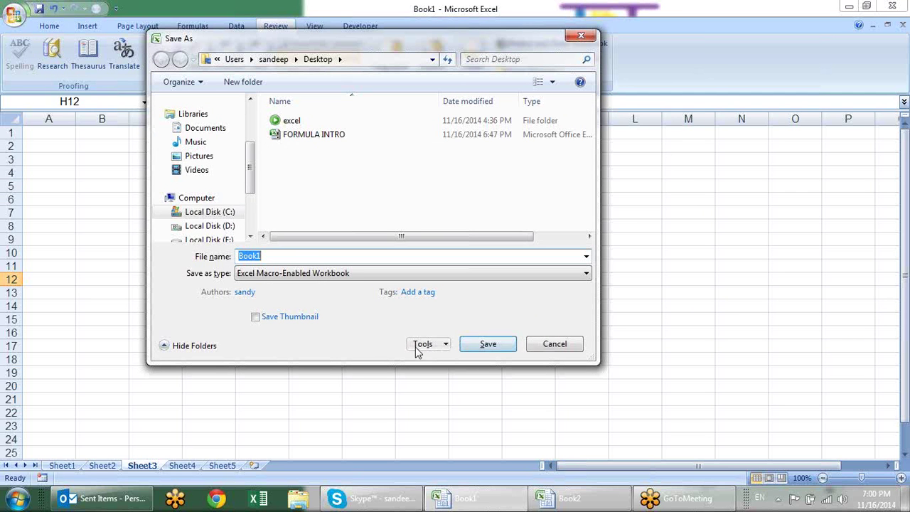
- Set and confirm a password to open in Save As General Options, then save Book1
{"action": "left_click", "coordinate": [444, 346]}
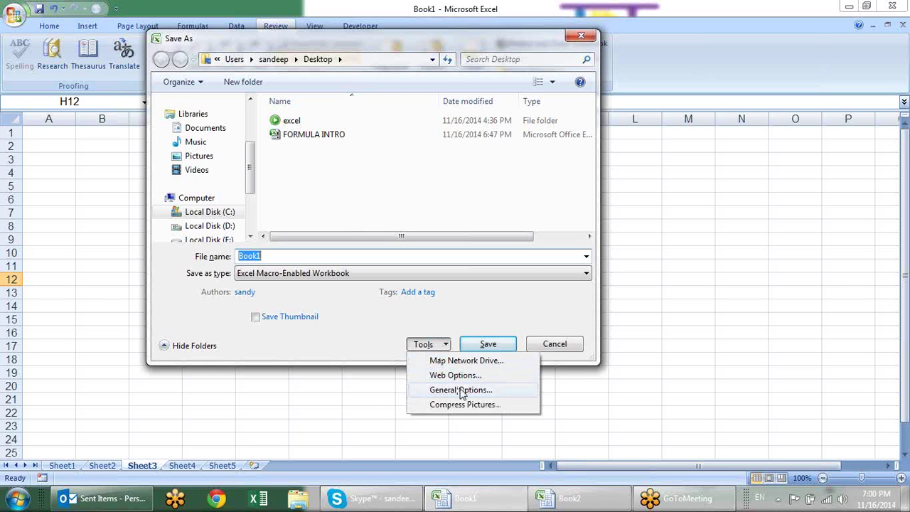
{"action": "left_click", "coordinate": [461, 393]}
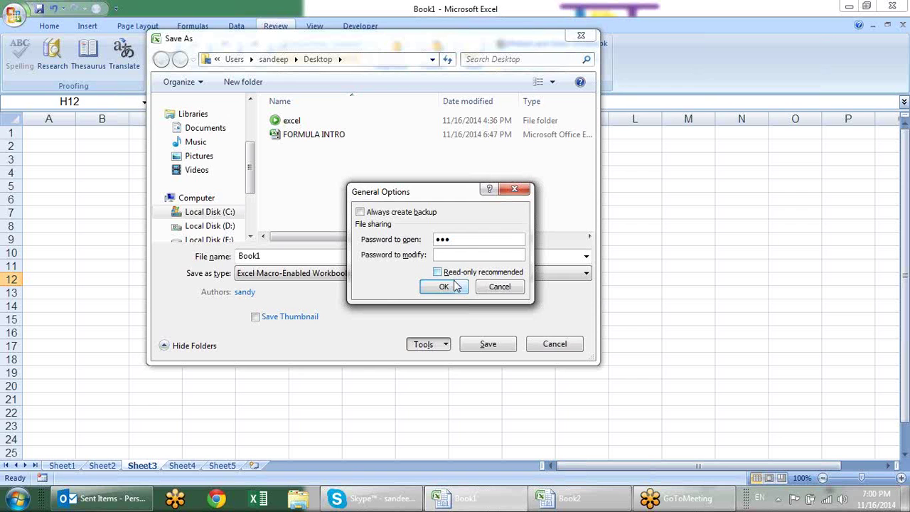
{"action": "left_click", "coordinate": [452, 287]}
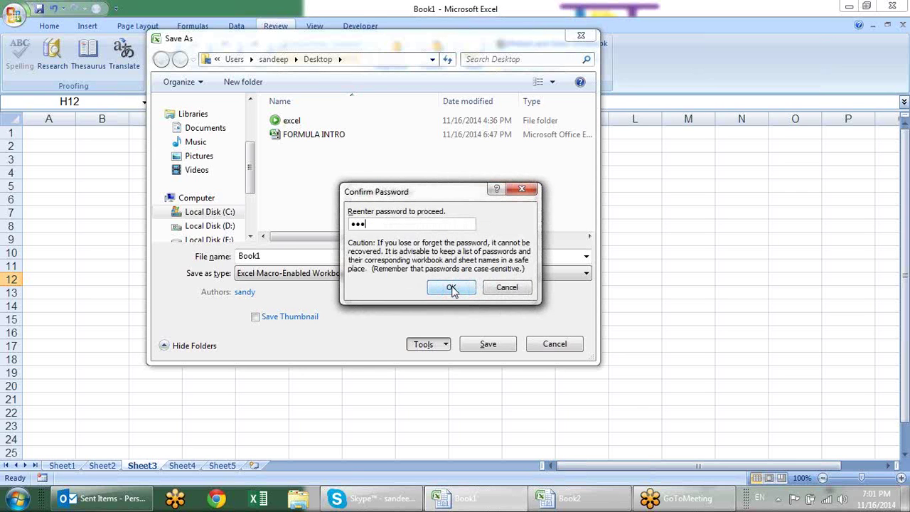
{"action": "left_click", "coordinate": [451, 287]}
{"action": "left_click", "coordinate": [487, 344]}
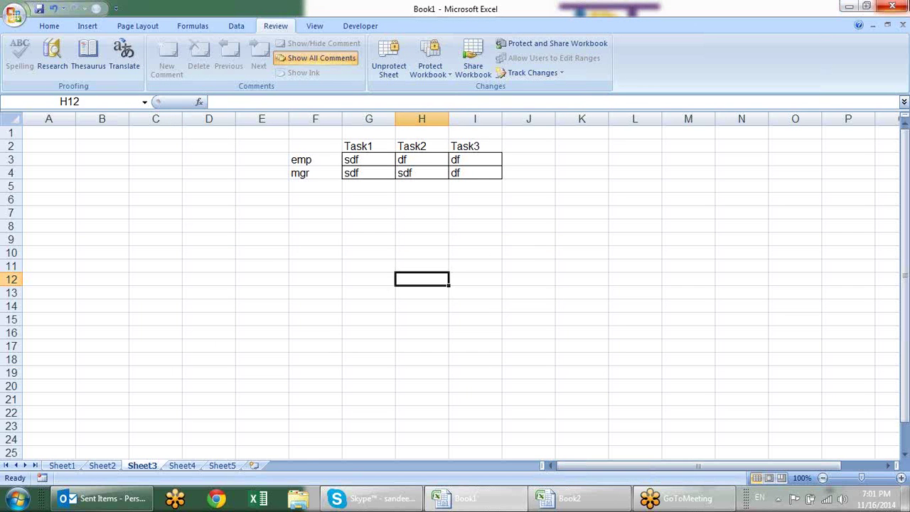
- Close Book1 and Book2, then reopen Book1 from the desktop by submitting its password
{"action": "left_click", "coordinate": [892, 6]}
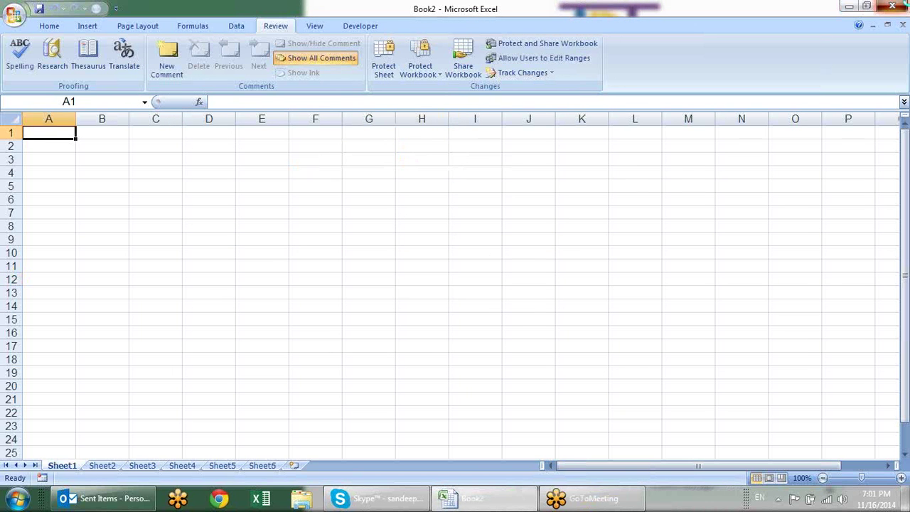
{"action": "left_click", "coordinate": [893, 6]}
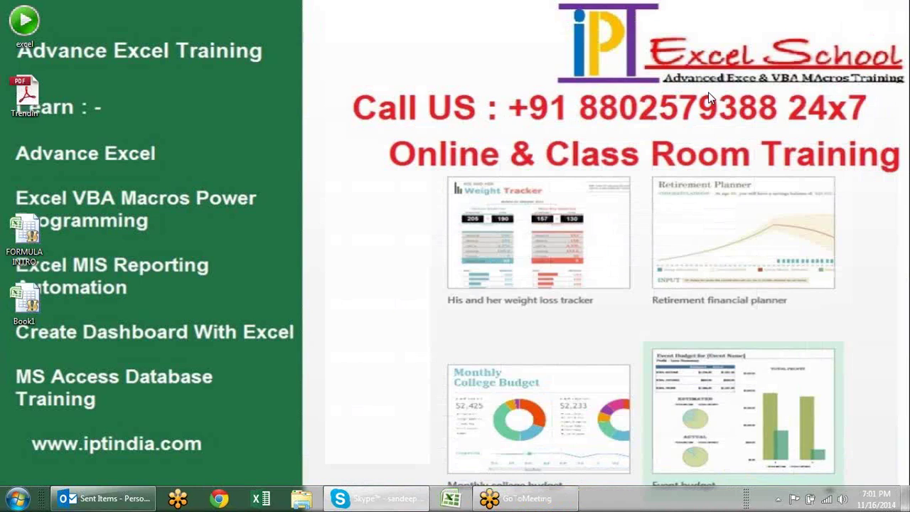
{"action": "double_click", "coordinate": [33, 301]}
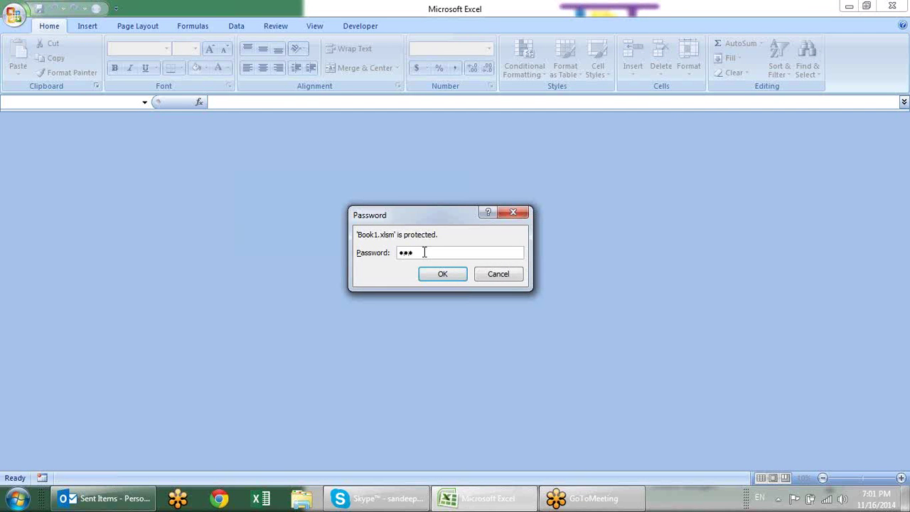
{"action": "key", "text": "Return"}
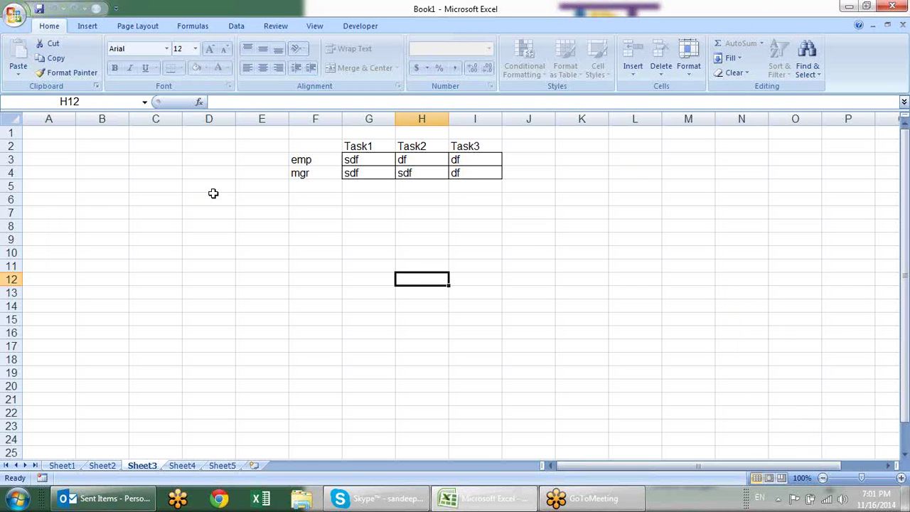
- Encrypt Book1 with a confirmed password via Prepare > Encrypt Document, then close the workbook
{"action": "left_click", "coordinate": [247, 244]}
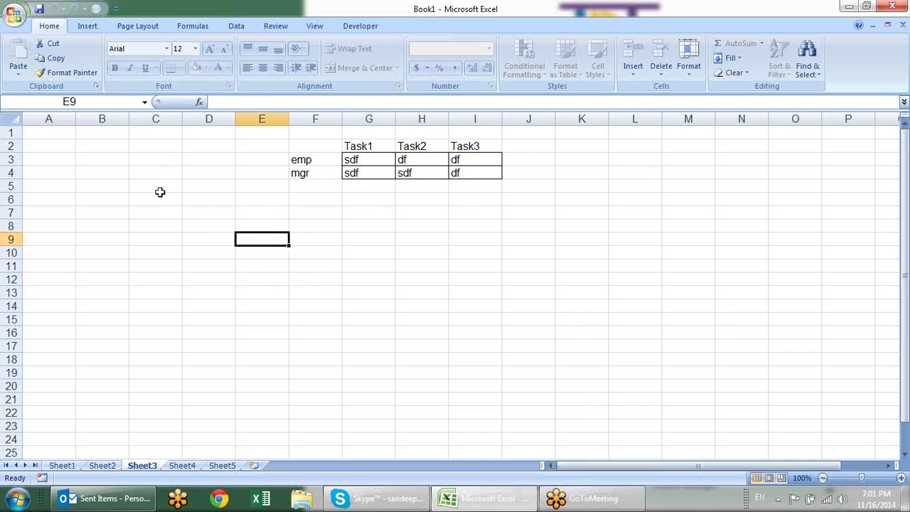
{"action": "left_click", "coordinate": [10, 20]}
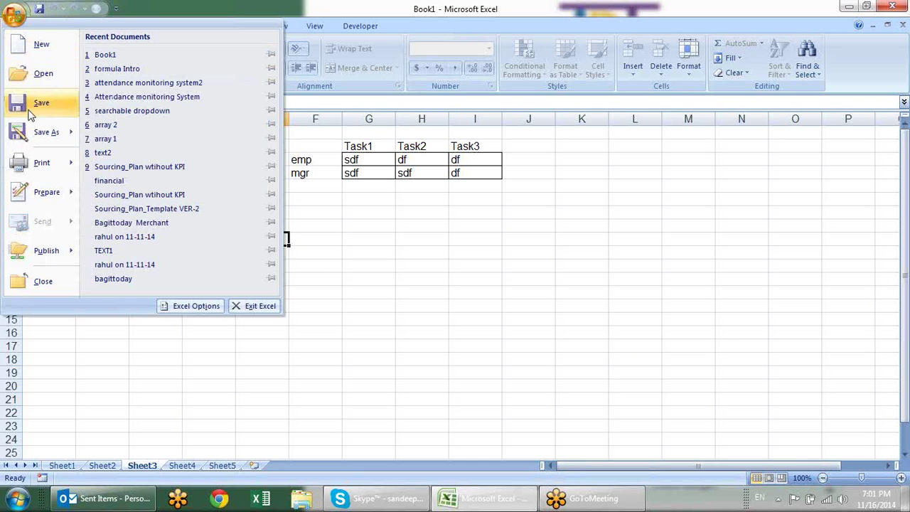
{"action": "mouse_move", "coordinate": [47, 191]}
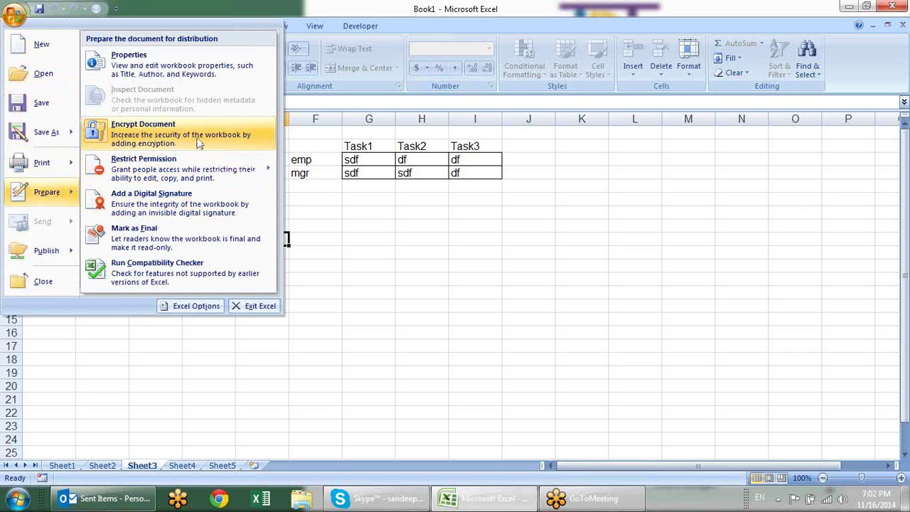
{"action": "left_click", "coordinate": [199, 144]}
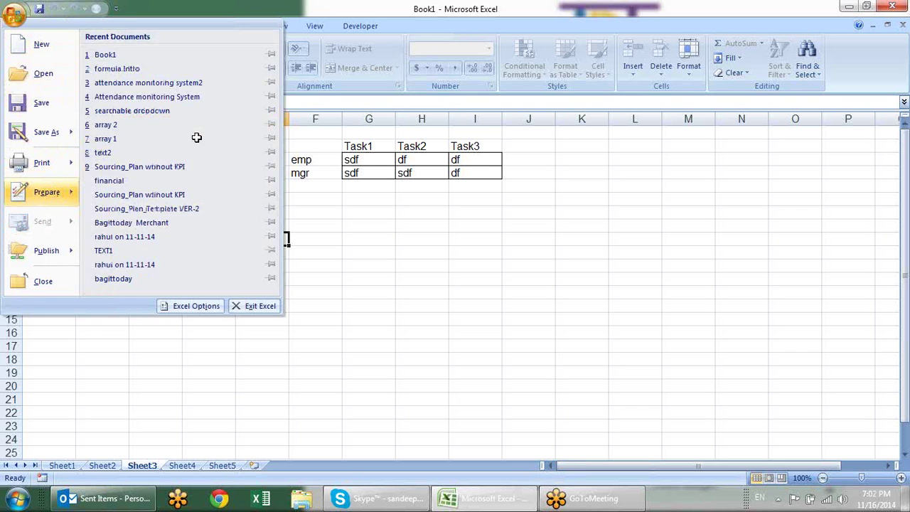
{"action": "double_click", "coordinate": [401, 229]}
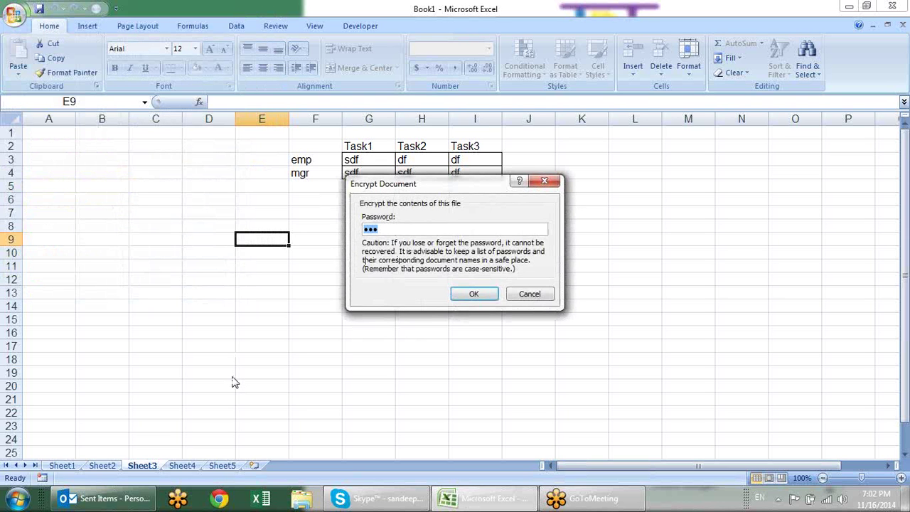
{"action": "left_click", "coordinate": [474, 293]}
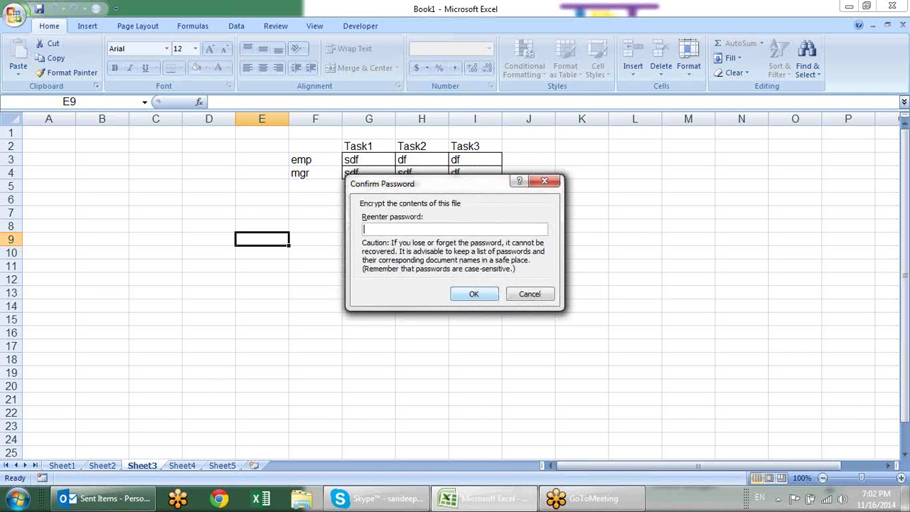
{"action": "left_click", "coordinate": [480, 292]}
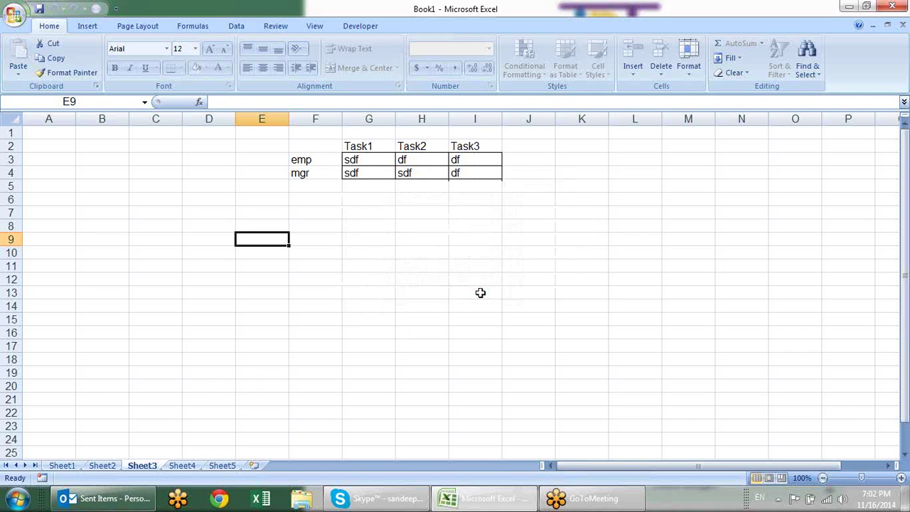
{"action": "left_click", "coordinate": [892, 7]}
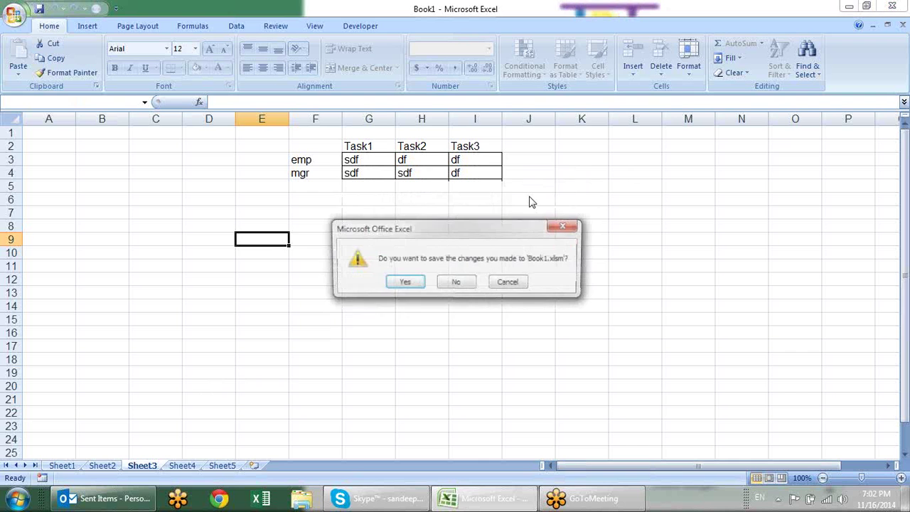
- Save changes to Book1.xlsm and reopen it from the desktop by entering its password
{"action": "left_click", "coordinate": [410, 281]}
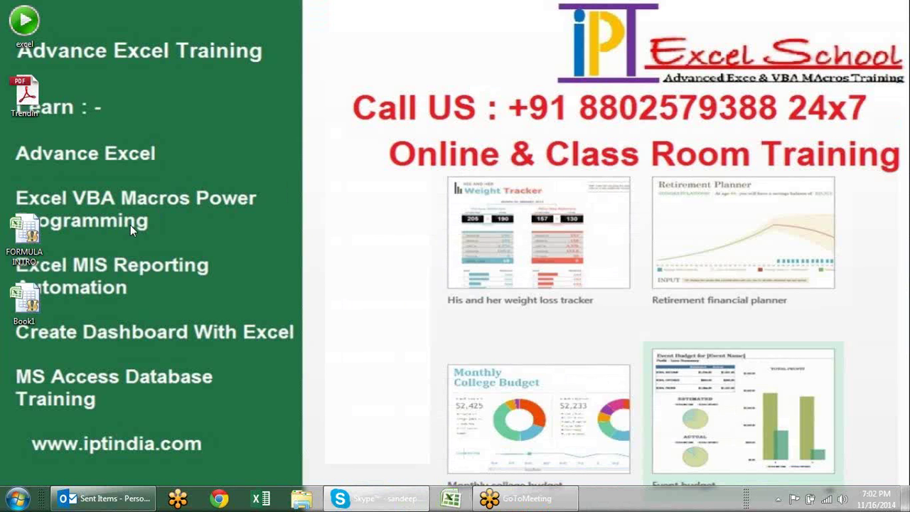
{"action": "double_click", "coordinate": [25, 302]}
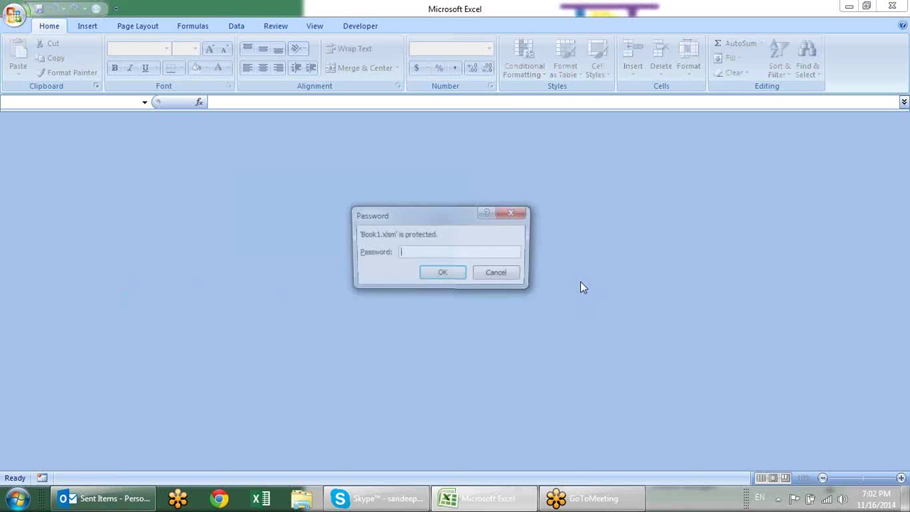
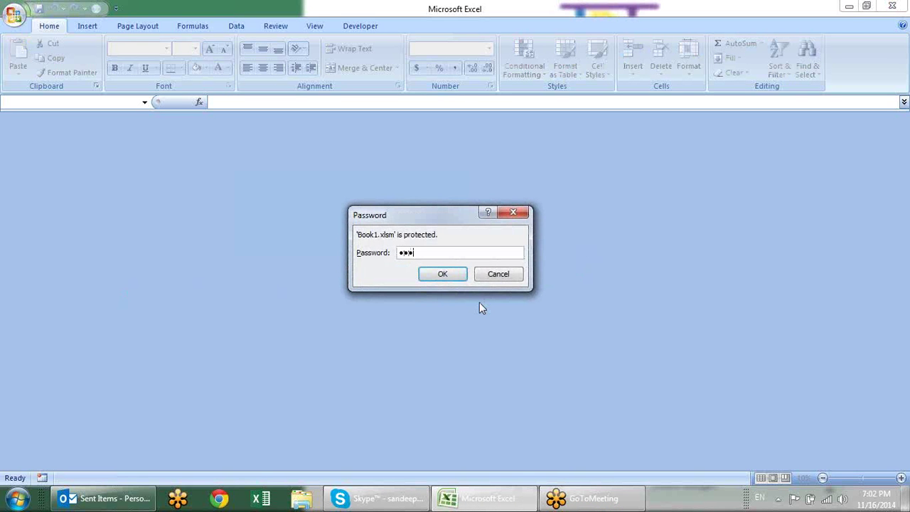
{"action": "key", "text": "Return"}
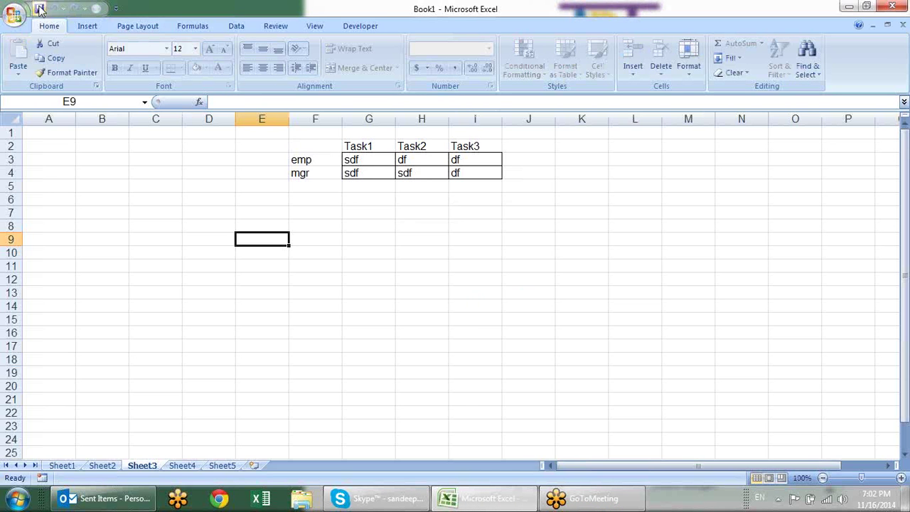
- Clear Book1's encryption password in Encrypt Document and close the workbook
{"action": "left_click", "coordinate": [14, 14]}
{"action": "mouse_move", "coordinate": [46, 191]}
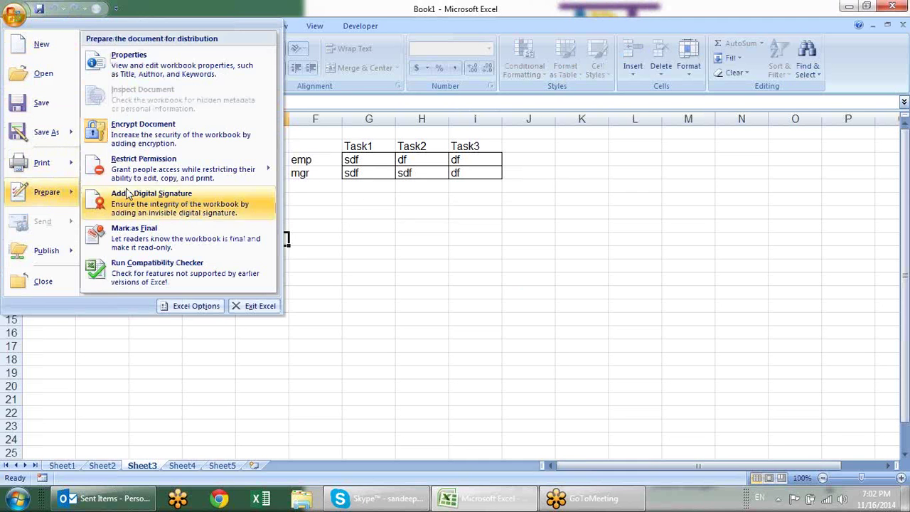
{"action": "left_click", "coordinate": [149, 128]}
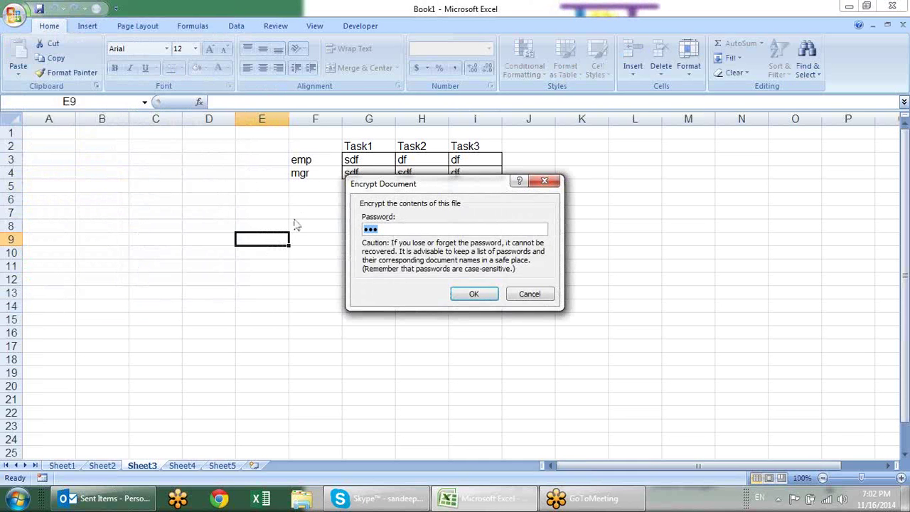
{"action": "left_click", "coordinate": [469, 295]}
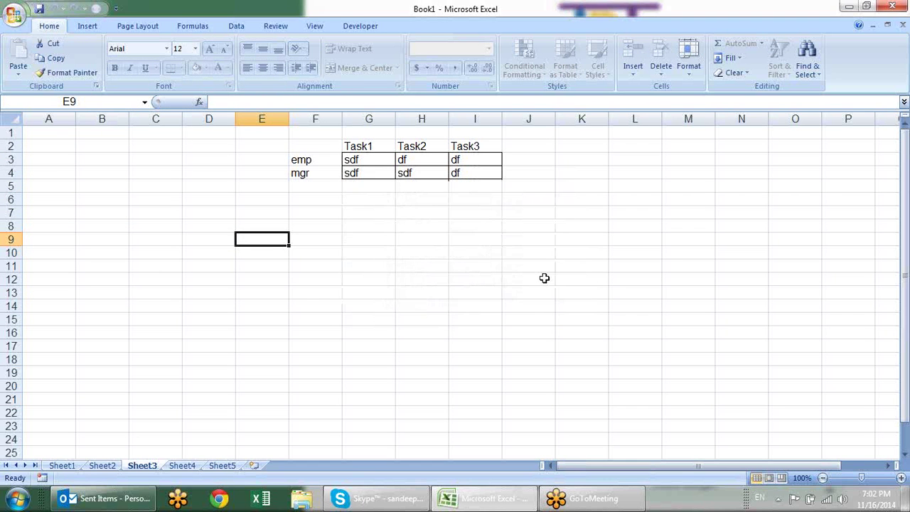
{"action": "left_click", "coordinate": [892, 5]}
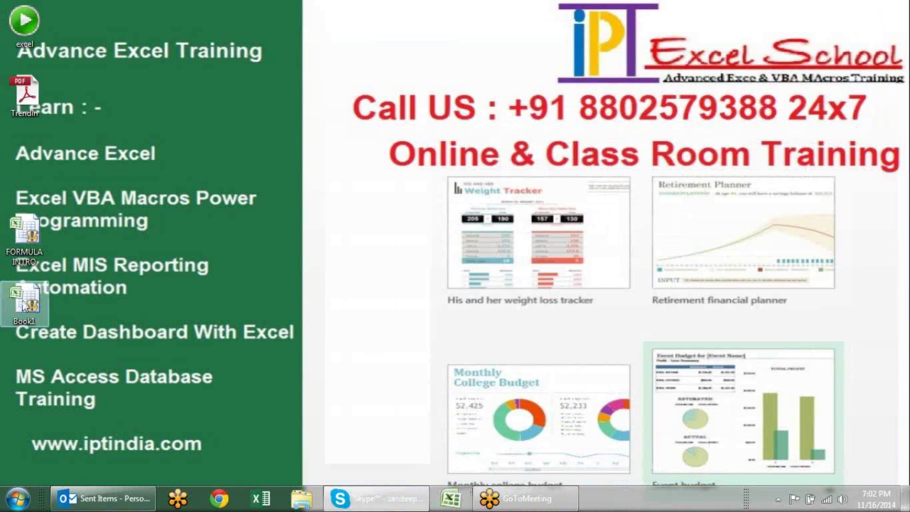
- Reopen Book1 without a password and select the F3:J10 task table range
{"action": "double_click", "coordinate": [25, 302]}
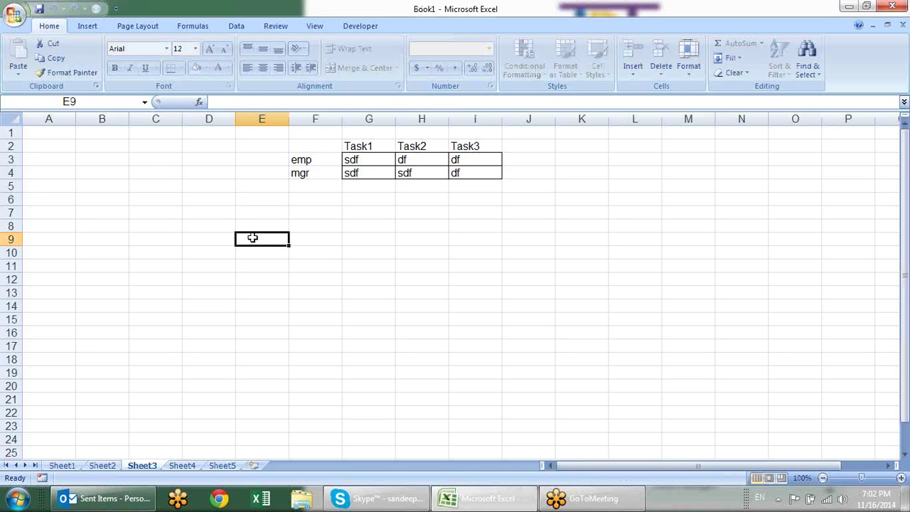
{"action": "left_click_drag", "start_coordinate": [410, 250], "coordinate": [410, 245]}
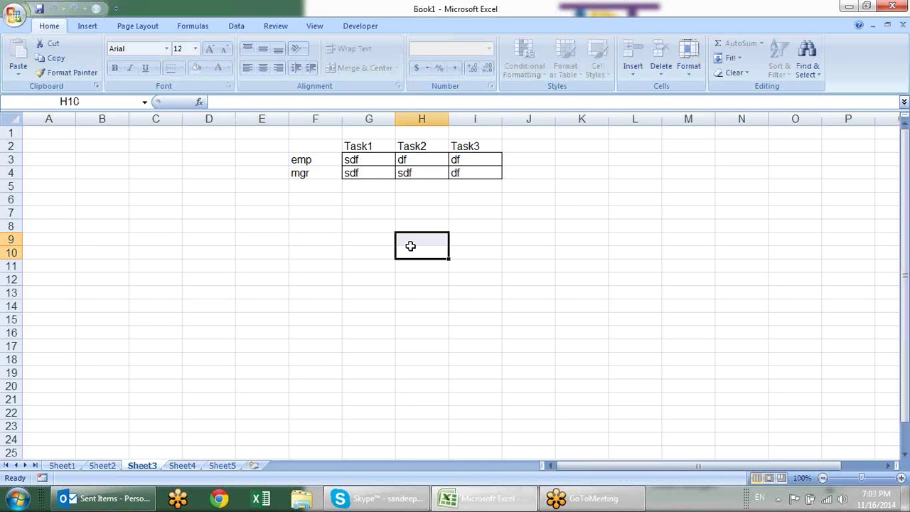
{"action": "left_click_drag", "start_coordinate": [315, 157], "coordinate": [503, 256]}
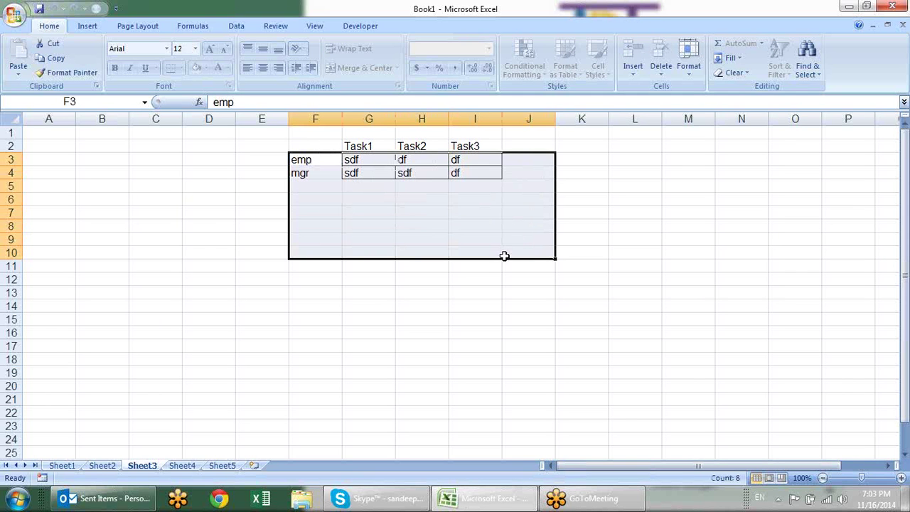